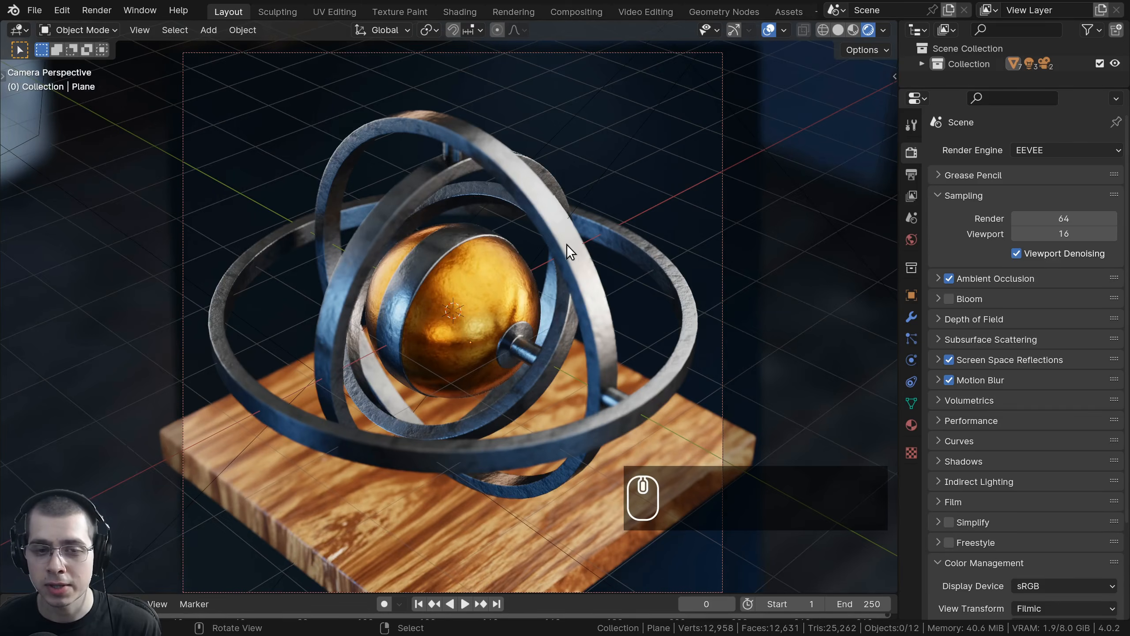
Step: Orbit and zoom around the finished gyroscope rings scene to inspect it from several angles
middle_drag(567, 244, 600, 233)
scroll(601, 235, up, 2)
key(KP_0)
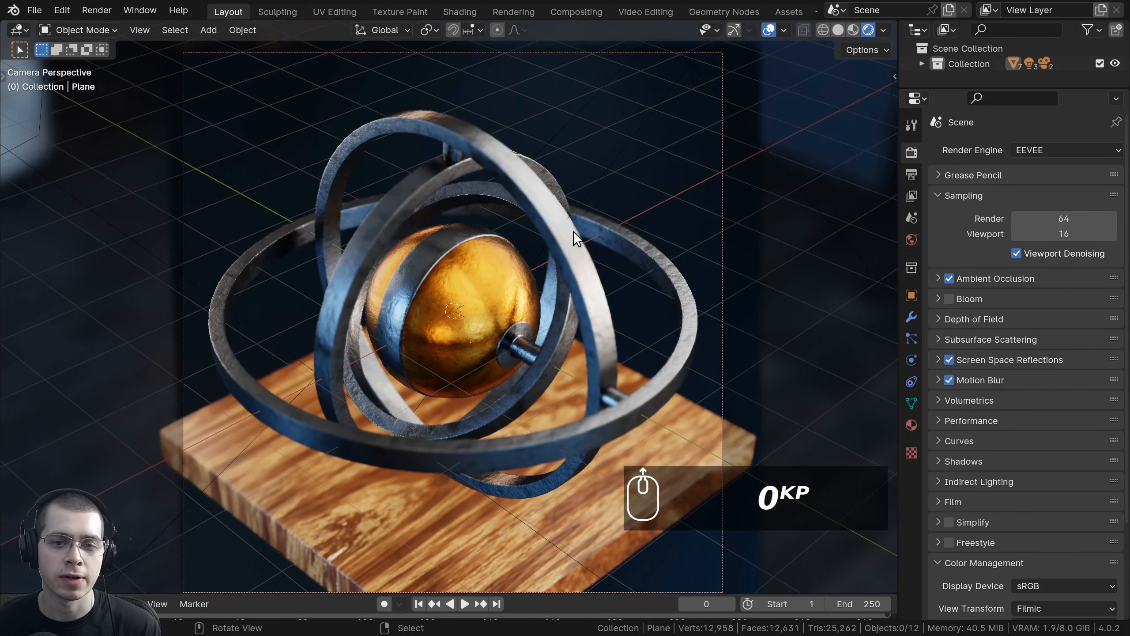
scroll(573, 231, up, 2)
scroll(530, 339, down, 2)
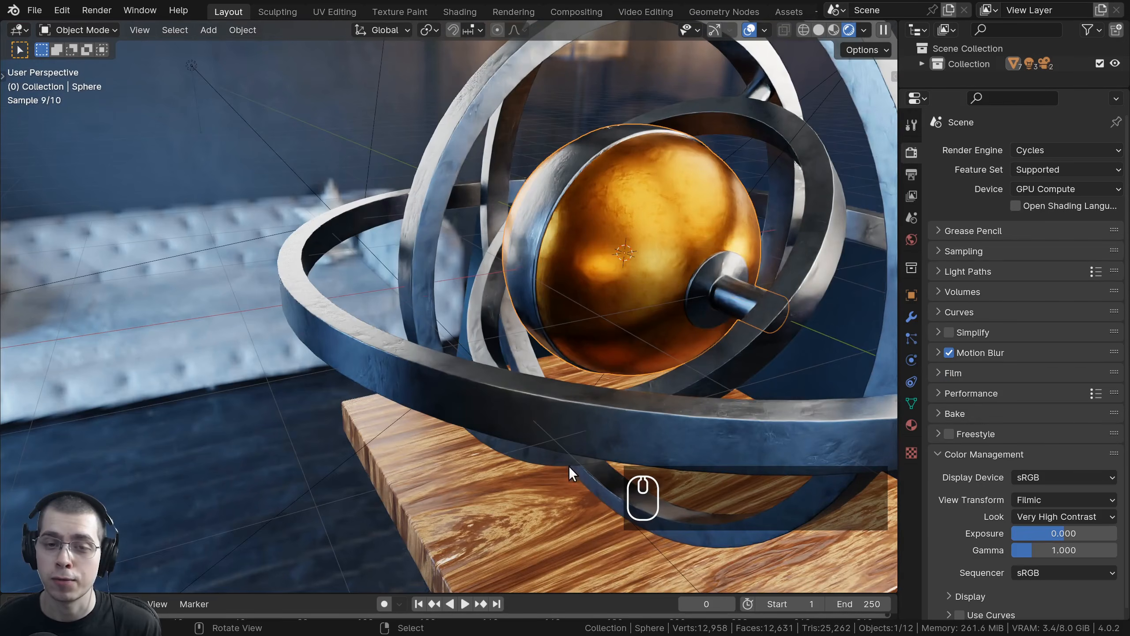
middle_drag(568, 467, 574, 243)
scroll(529, 400, down, 1)
scroll(528, 393, down, 2)
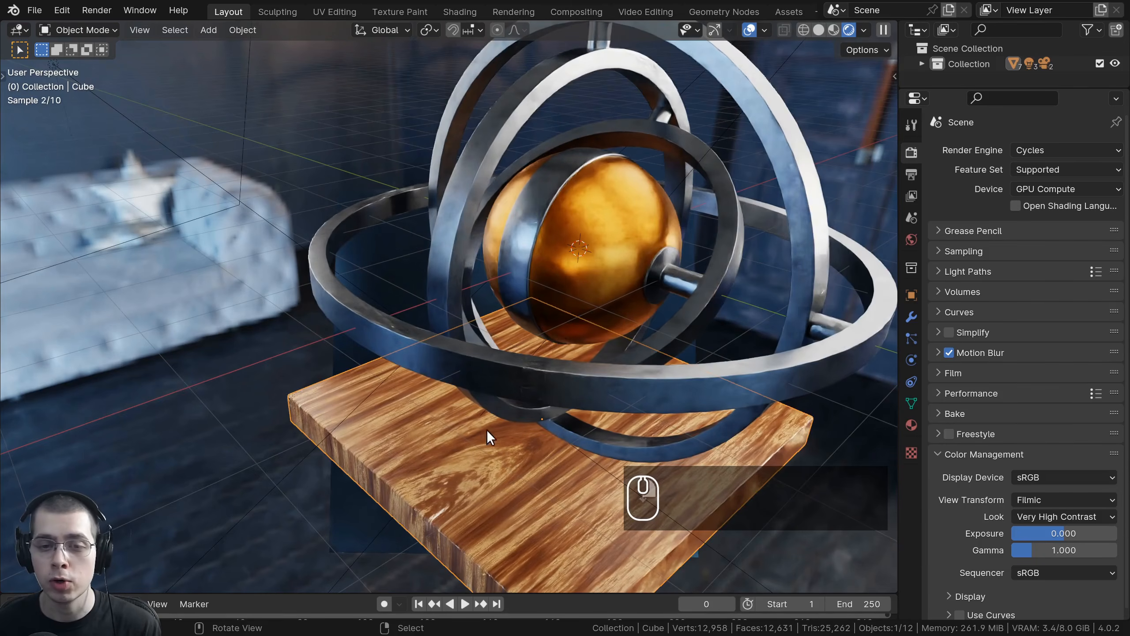
middle_drag(487, 429, 513, 361)
click(555, 330)
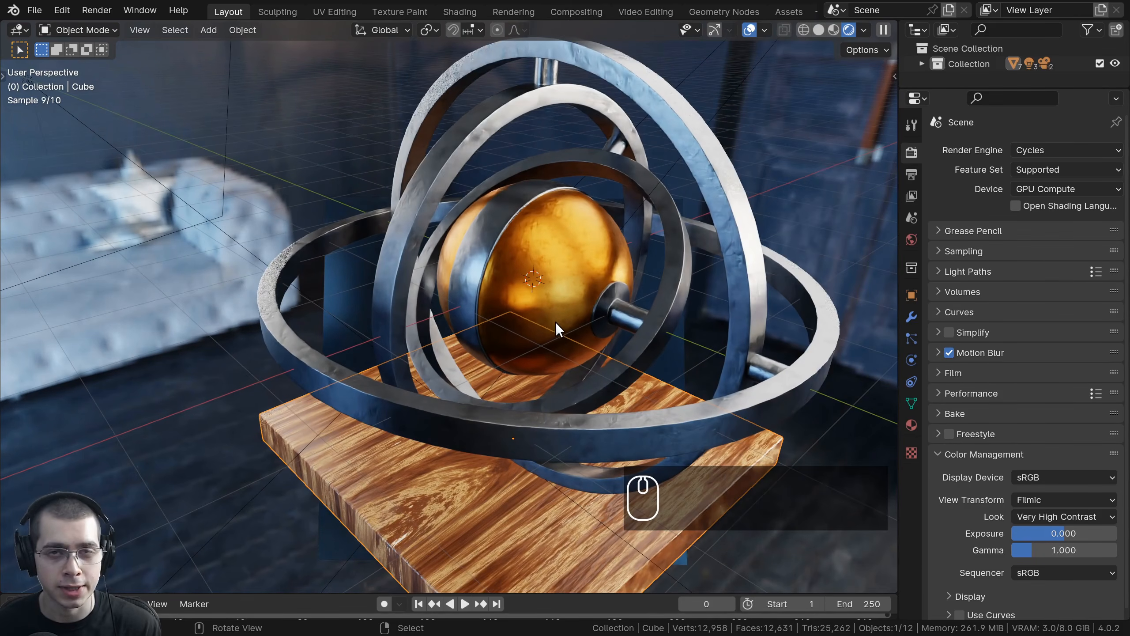
scroll(574, 308, up, 2)
middle_drag(596, 281, 586, 176)
click(586, 176)
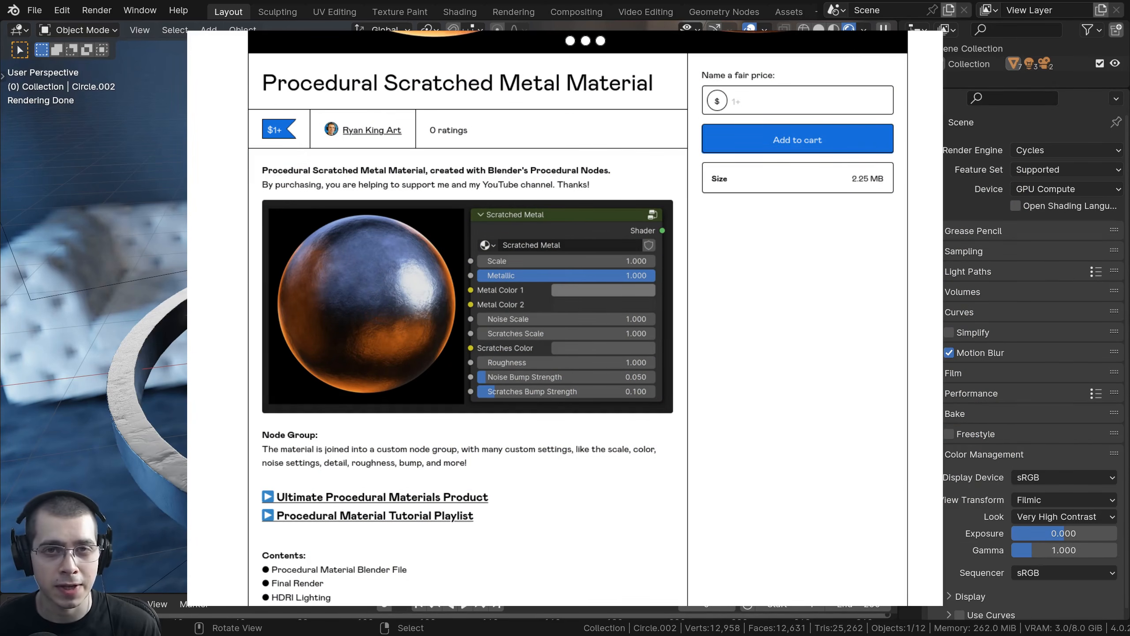
Step: Browse the scratched metal material product page and the Blue Photo Studio HDRI download options on Poly Haven
middle_drag(579, 290, 562, 362)
right_click(548, 352)
scroll(534, 360, up, 1)
shift+middle_drag(563, 361, 795, 386)
middle_drag(614, 371, 656, 280)
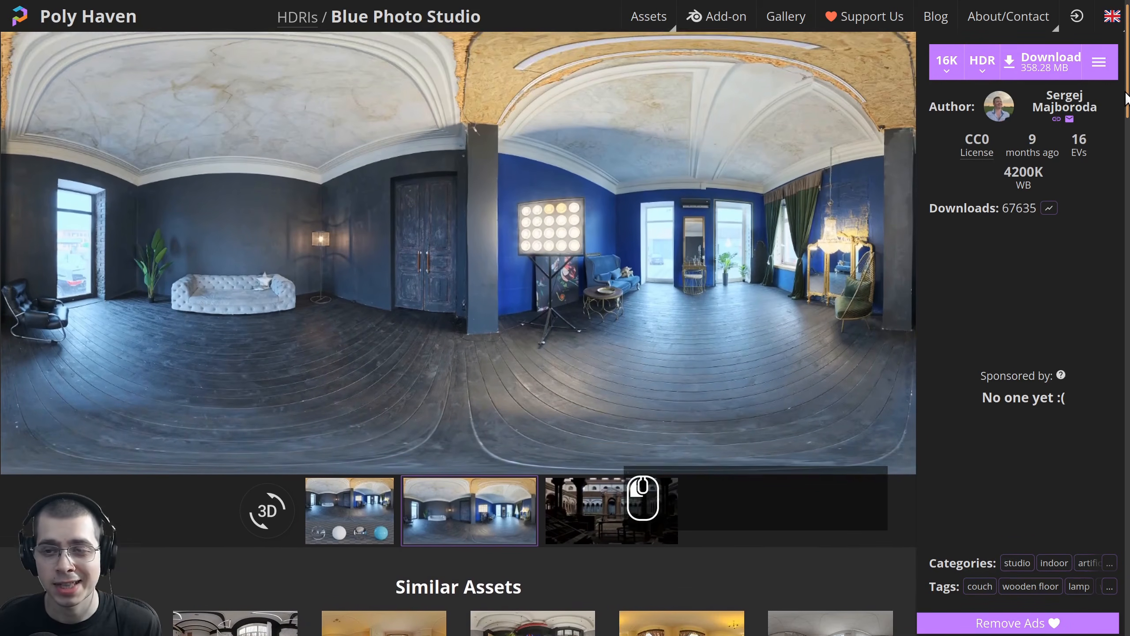
drag(1126, 98, 1126, 94)
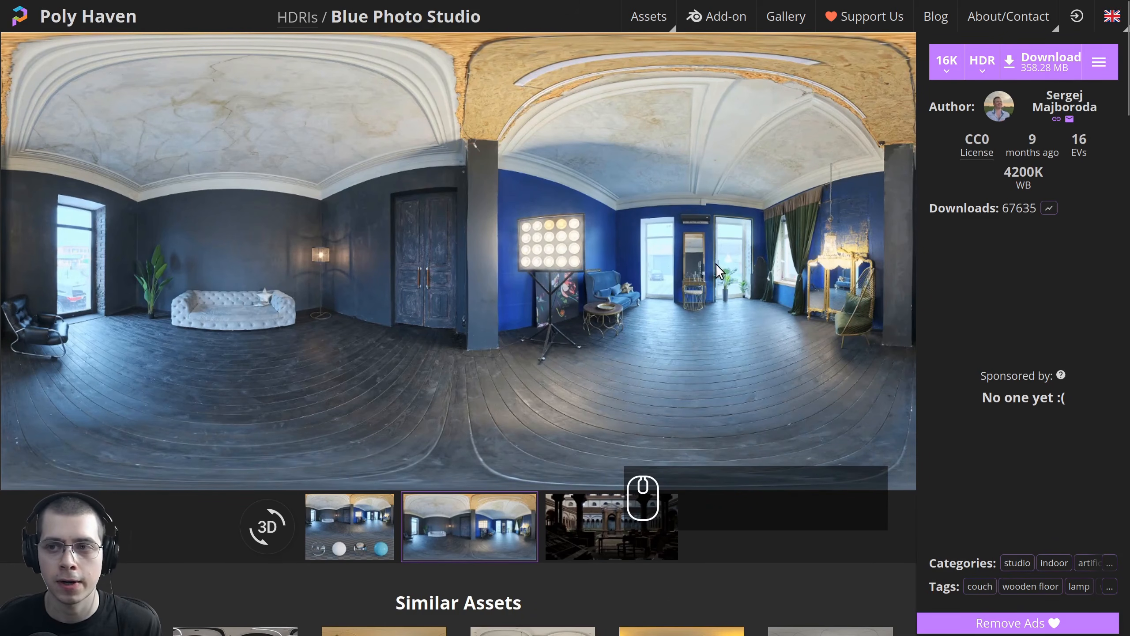
click(947, 66)
click(948, 216)
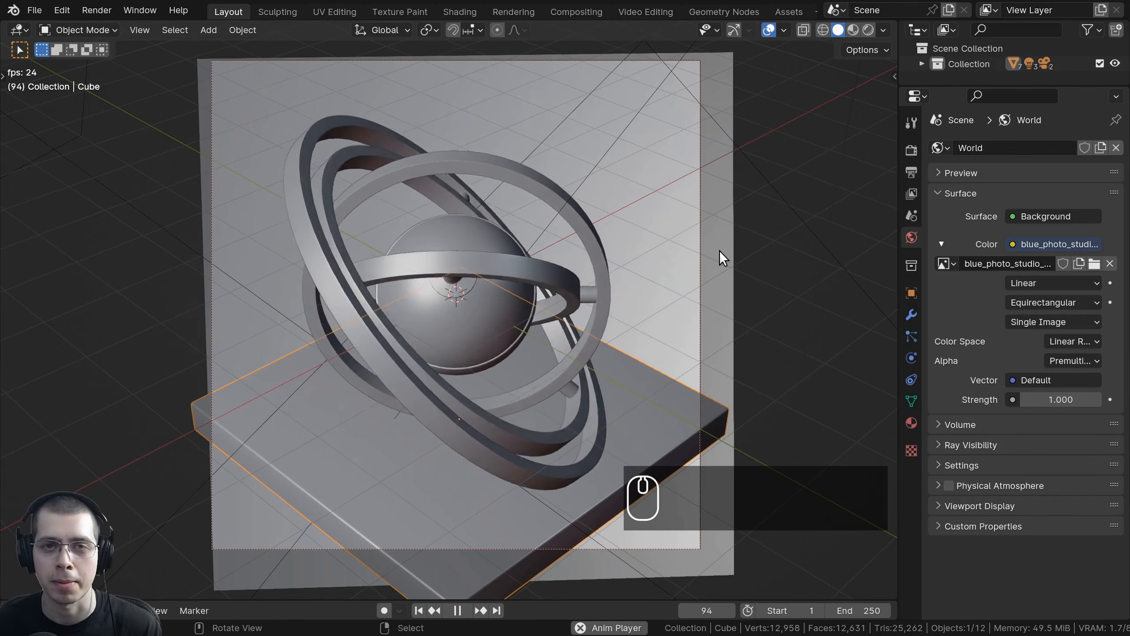
key(Escape)
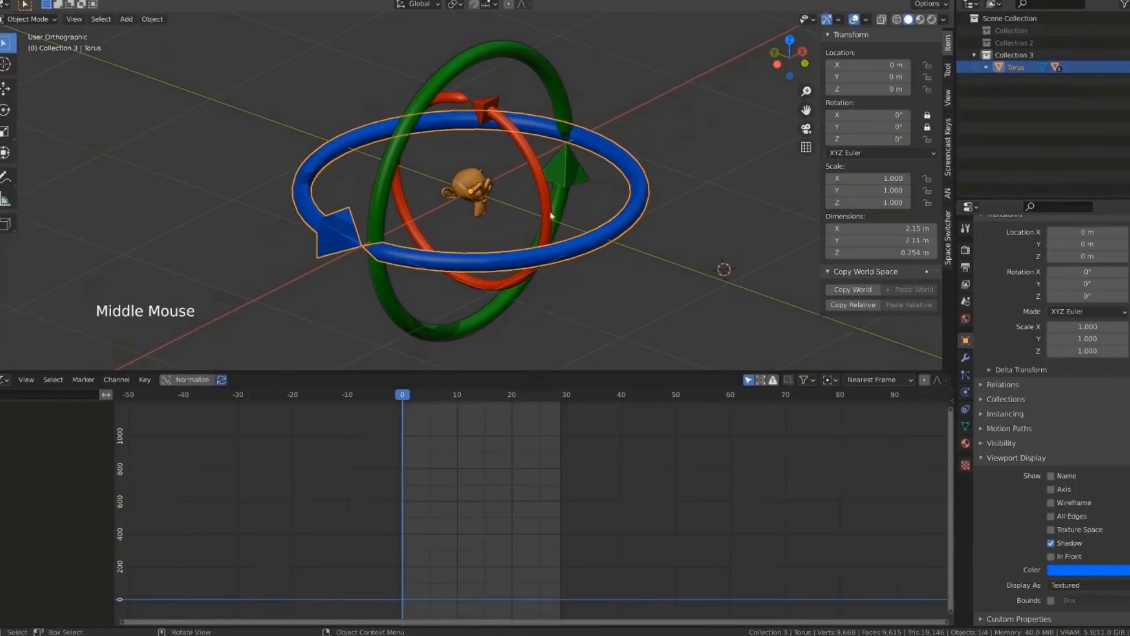
key(r)
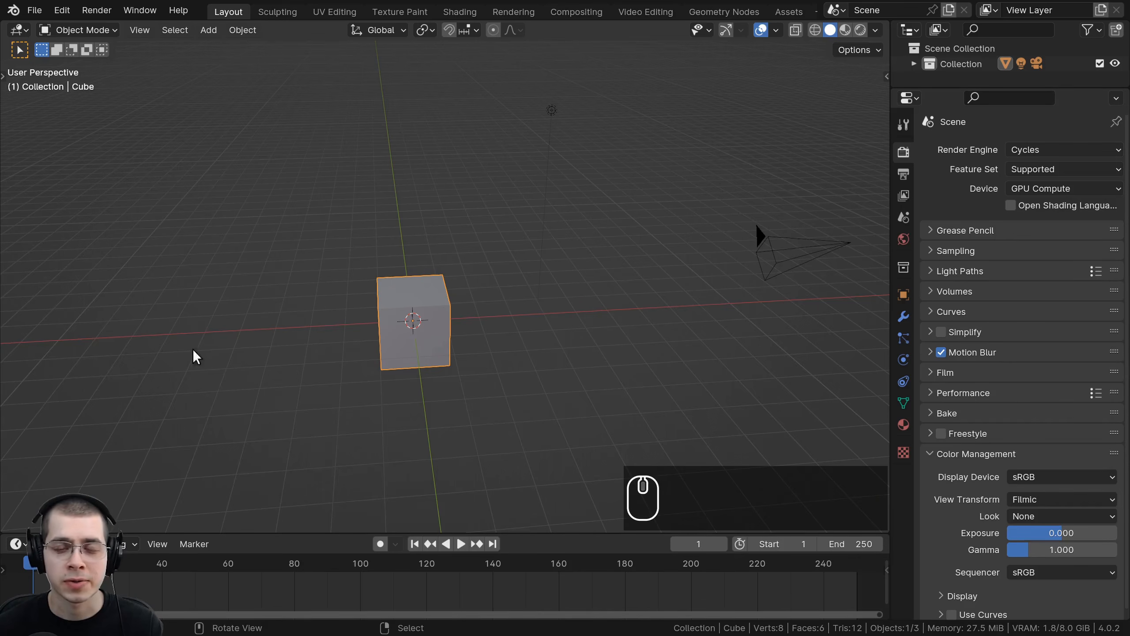
Step: Select all default objects in the new scene and delete them
shift+middle_drag(619, 183, 616, 187)
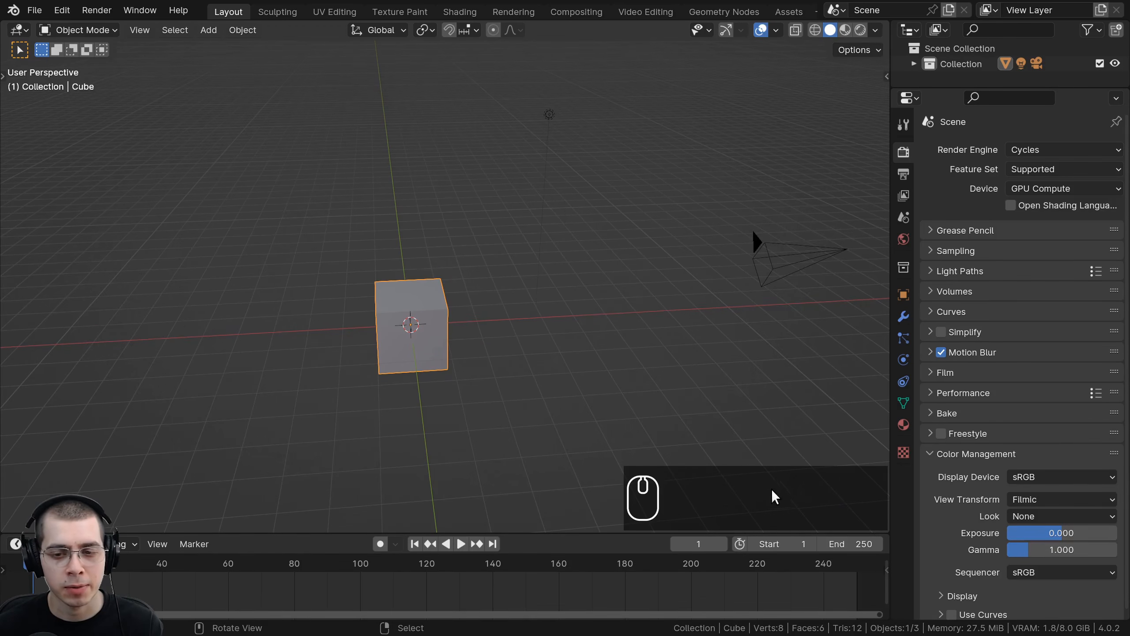
middle_drag(676, 385, 685, 499)
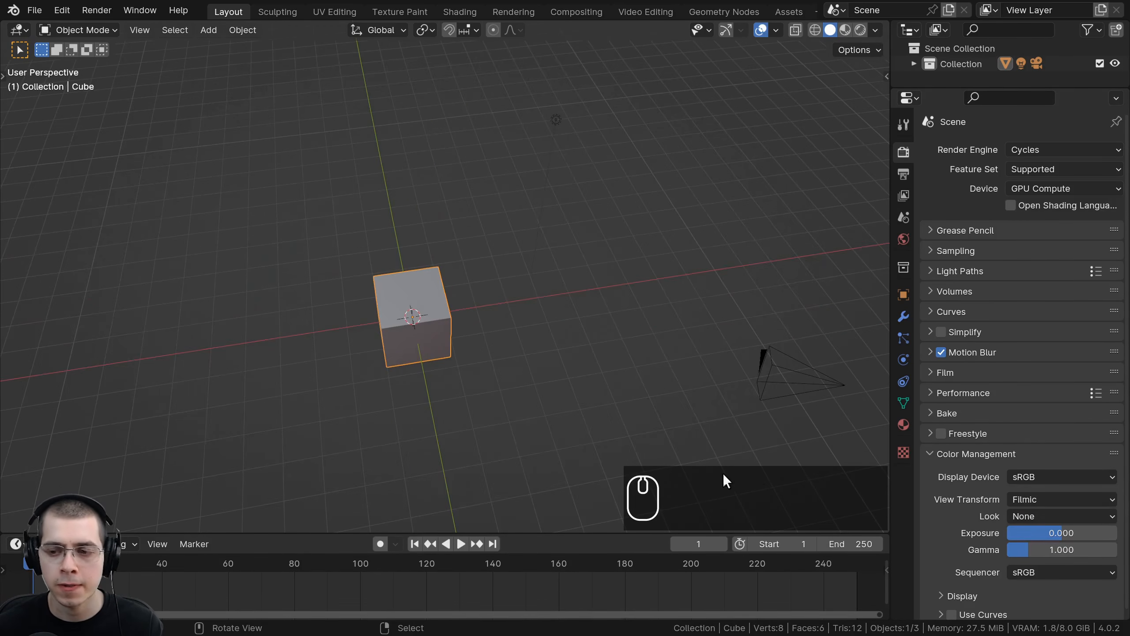
middle_drag(619, 379, 565, 238)
key(a)
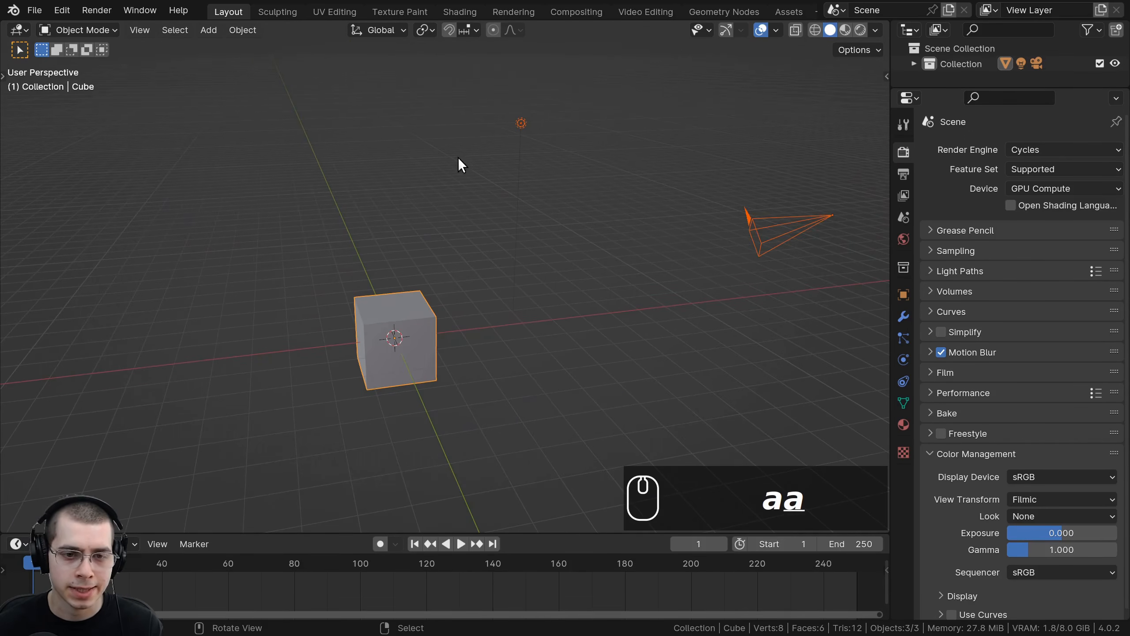
key(x)
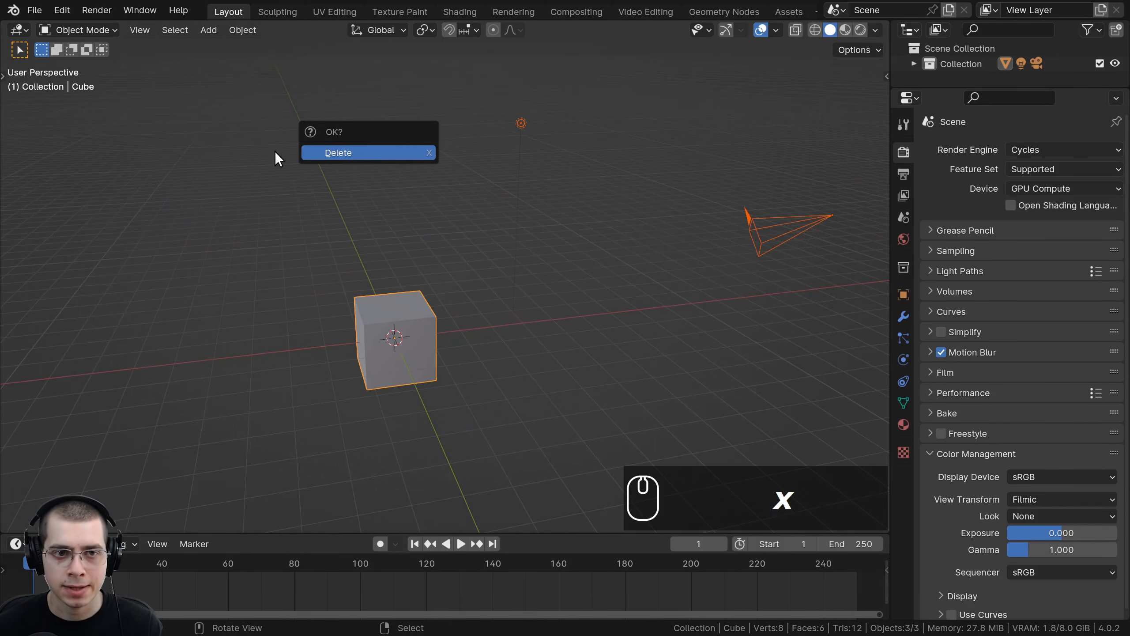
click(326, 152)
Step: Add a UV sphere at the scene origin
scroll(518, 221, down, 3)
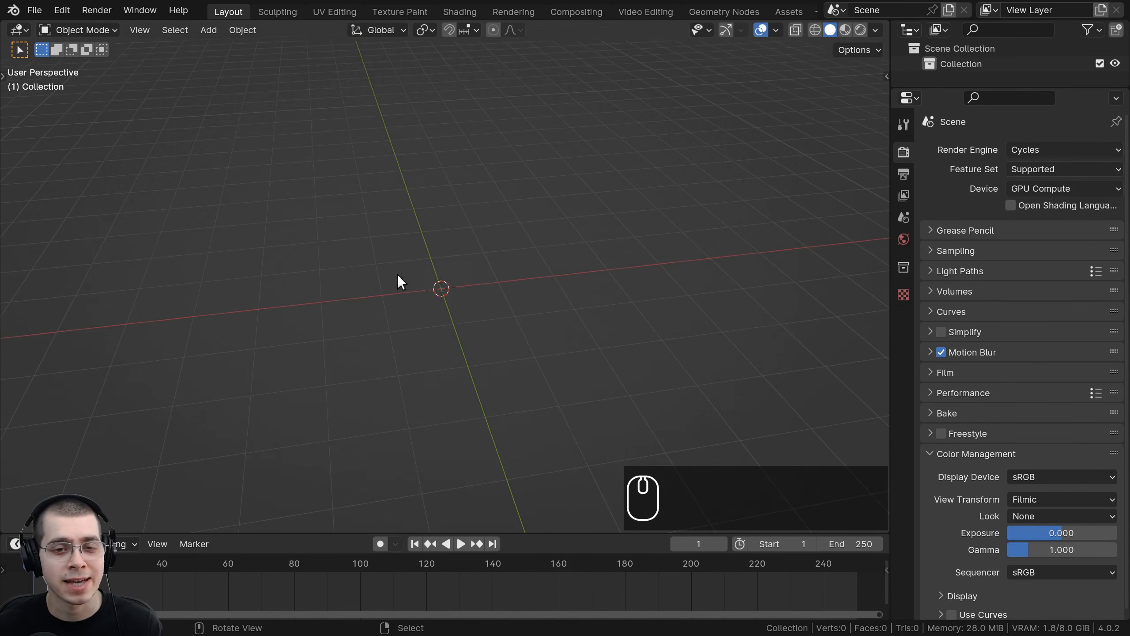
middle_drag(441, 253, 439, 223)
key(shift+a)
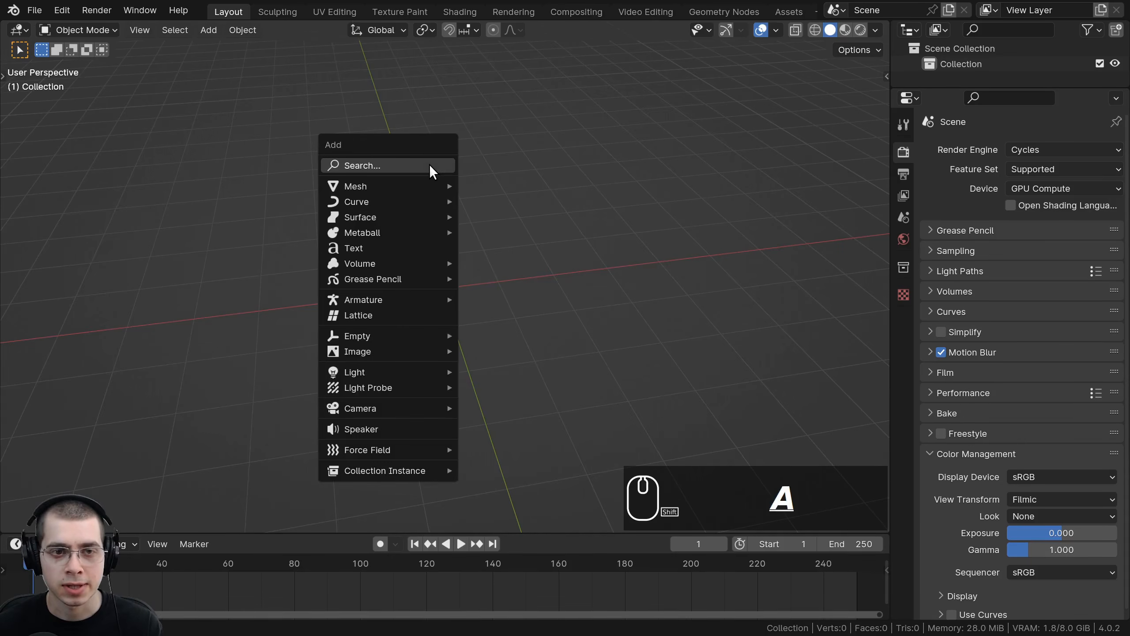
mouse_move(398, 186)
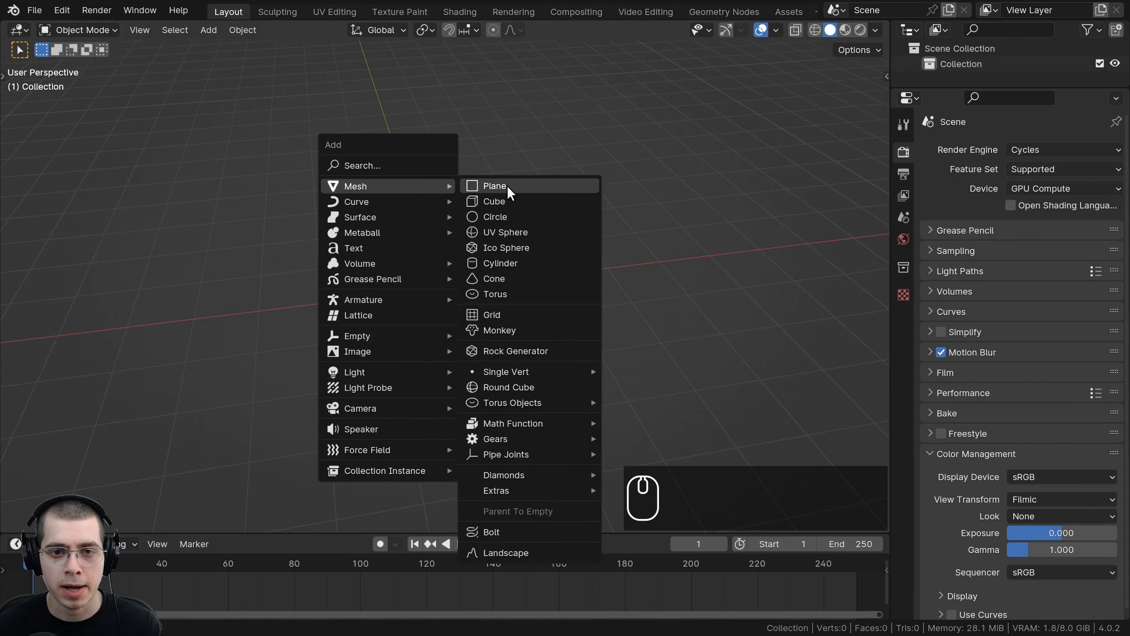
click(517, 232)
Step: In Edit Mode, rotate the sphere's mesh 90 degrees around the X axis
scroll(517, 230, up, 3)
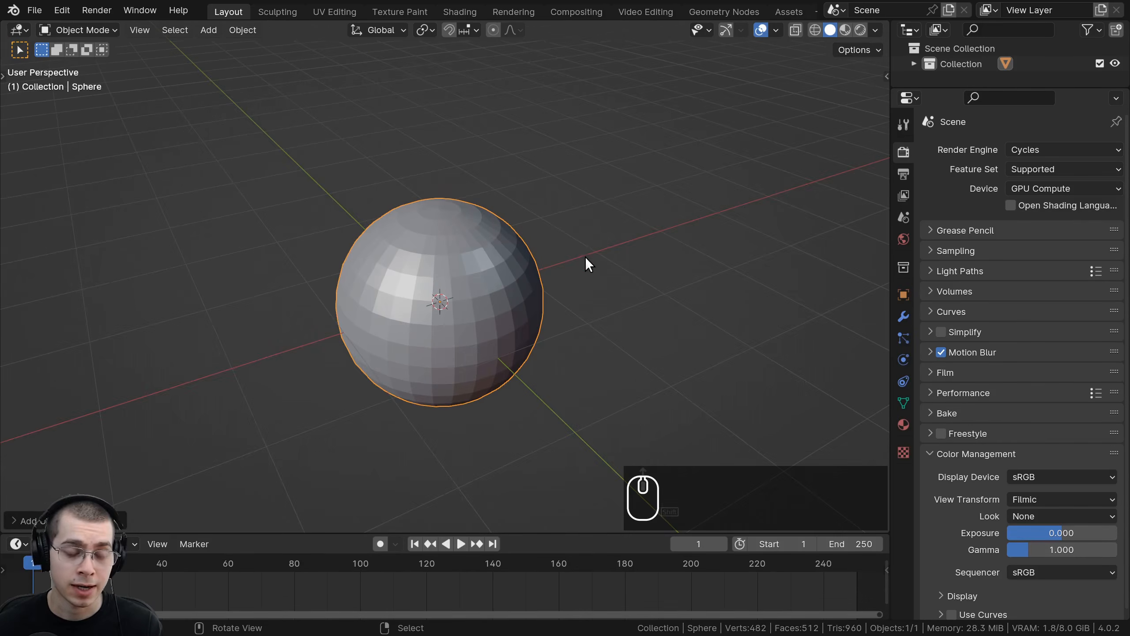
middle_drag(585, 262, 567, 227)
key(Tab)
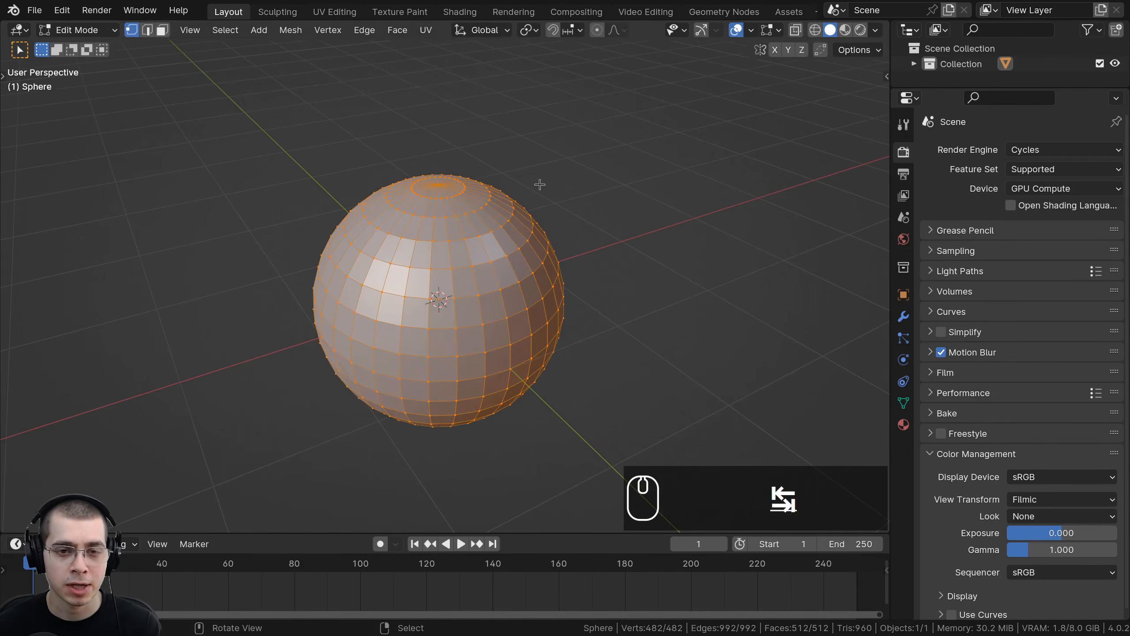
key(r)
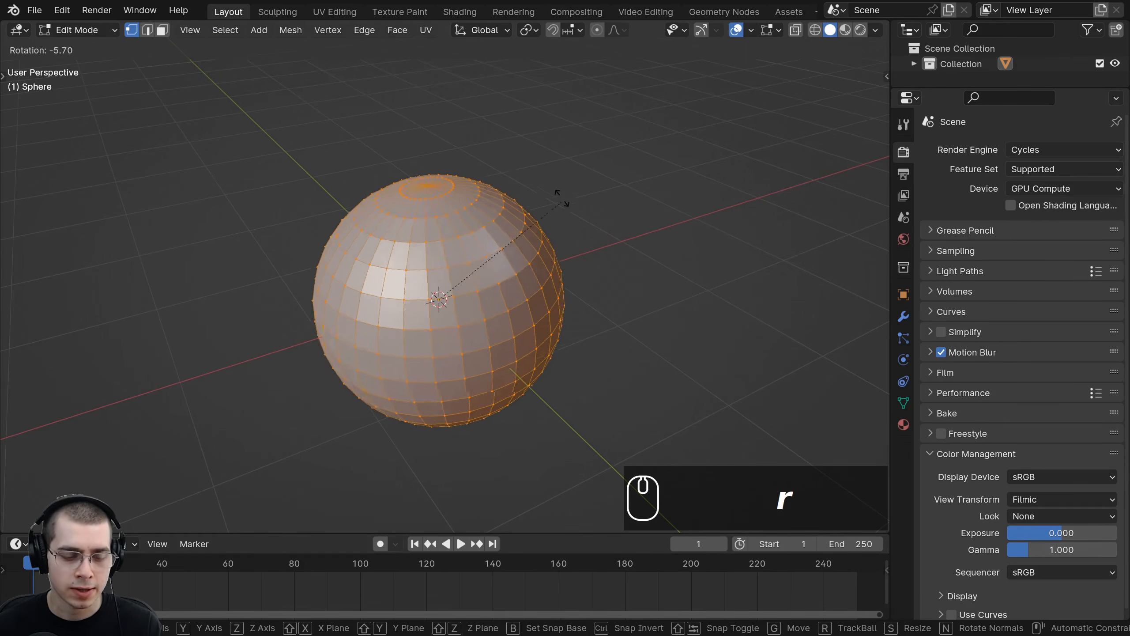
key(x)
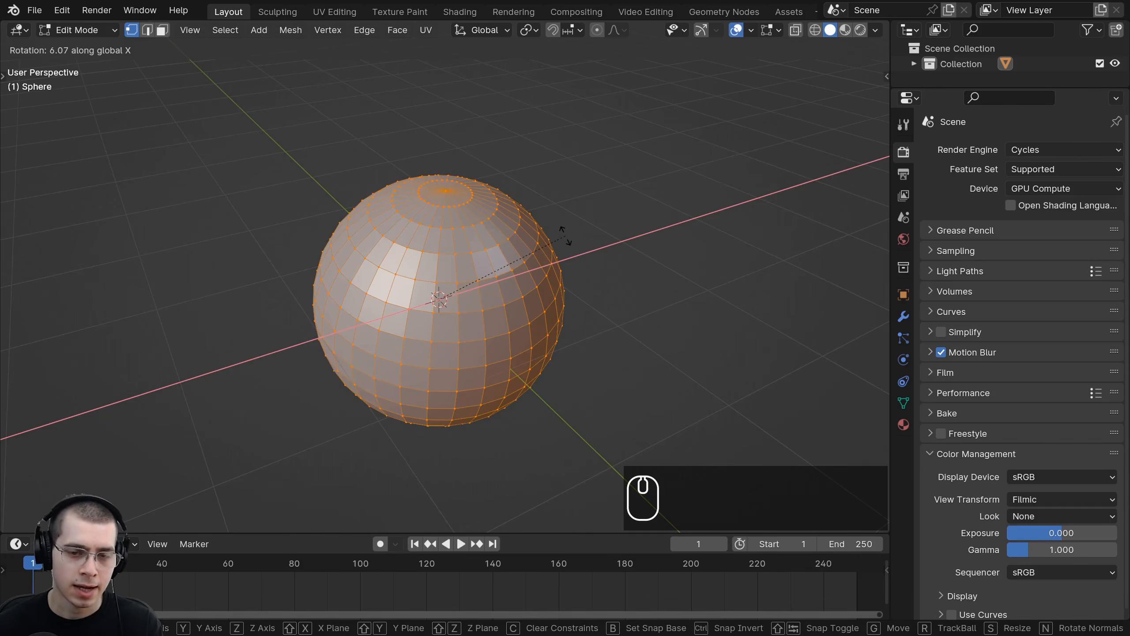
text(90)
key(Return)
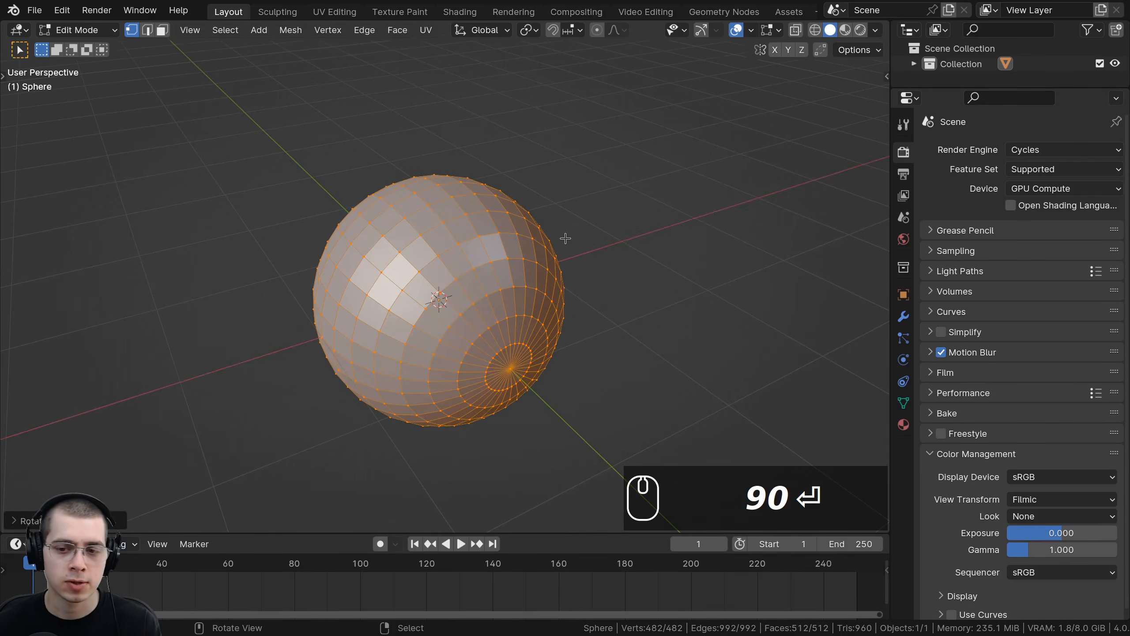
Step: Return to Object Mode and add a level 1 subdivision surface to the sphere
scroll(521, 242, down, 2)
middle_drag(522, 242, 483, 153)
key(KP_1)
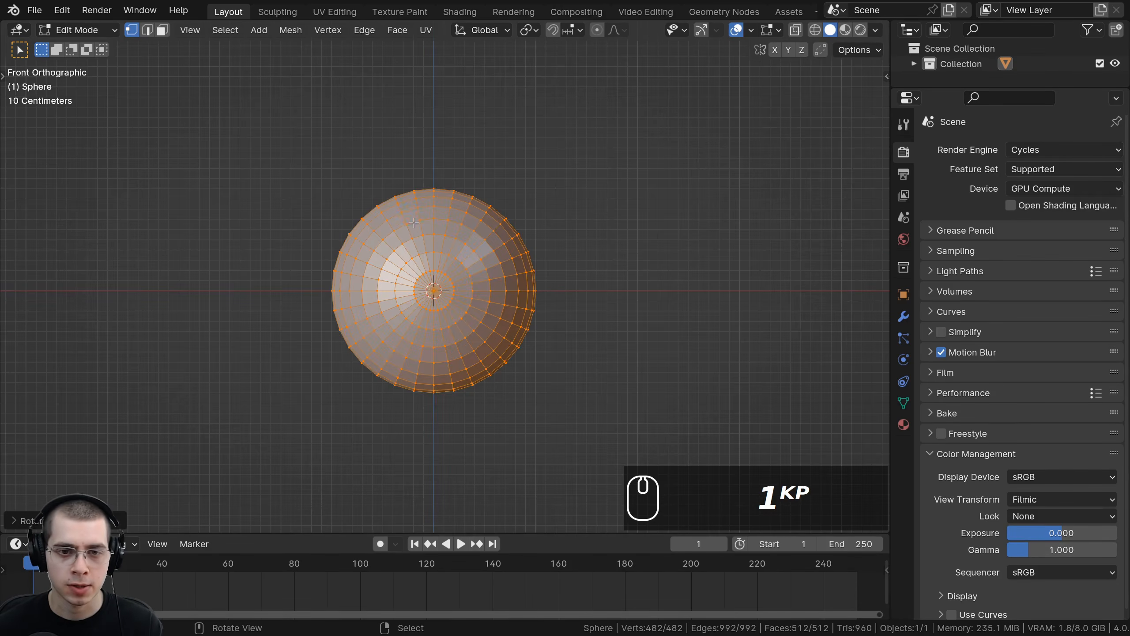
scroll(356, 323, up, 4)
scroll(450, 294, down, 3)
middle_drag(450, 294, 453, 315)
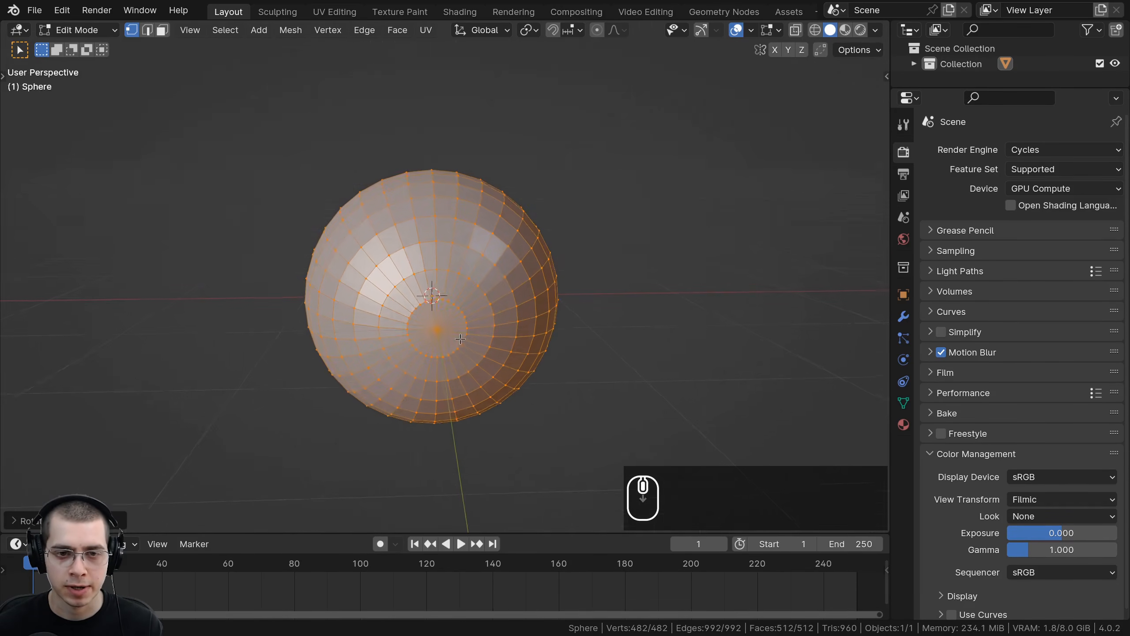
scroll(428, 303, down, 2)
middle_drag(361, 298, 381, 298)
key(ctrl+b)
scroll(382, 298, up, 2)
key(Tab)
middle_drag(414, 181, 401, 203)
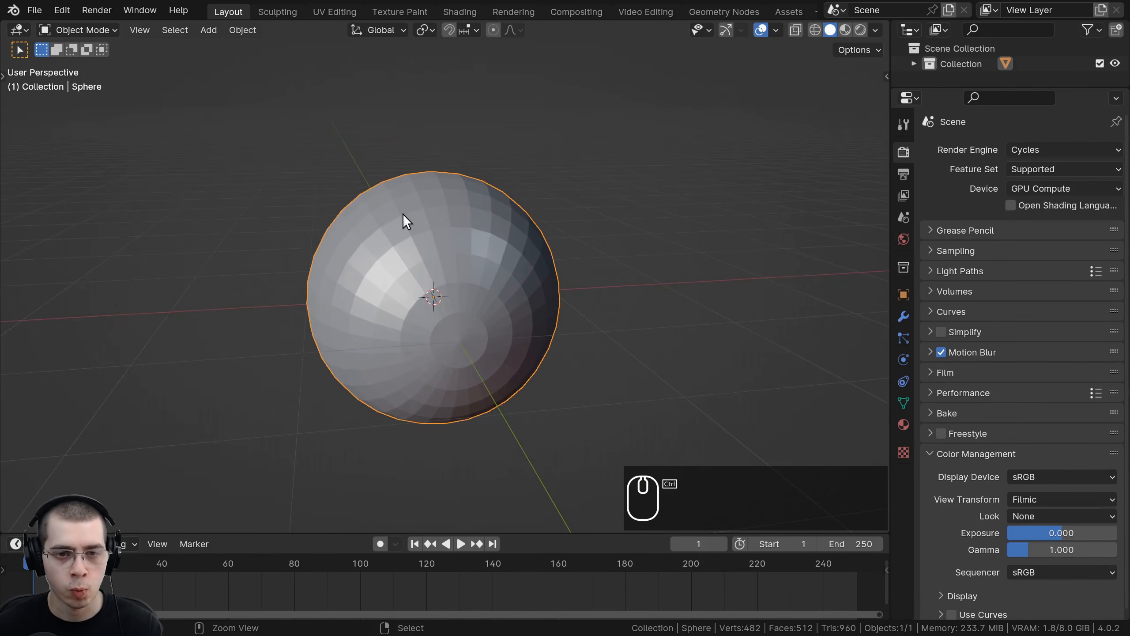
key(ctrl+1)
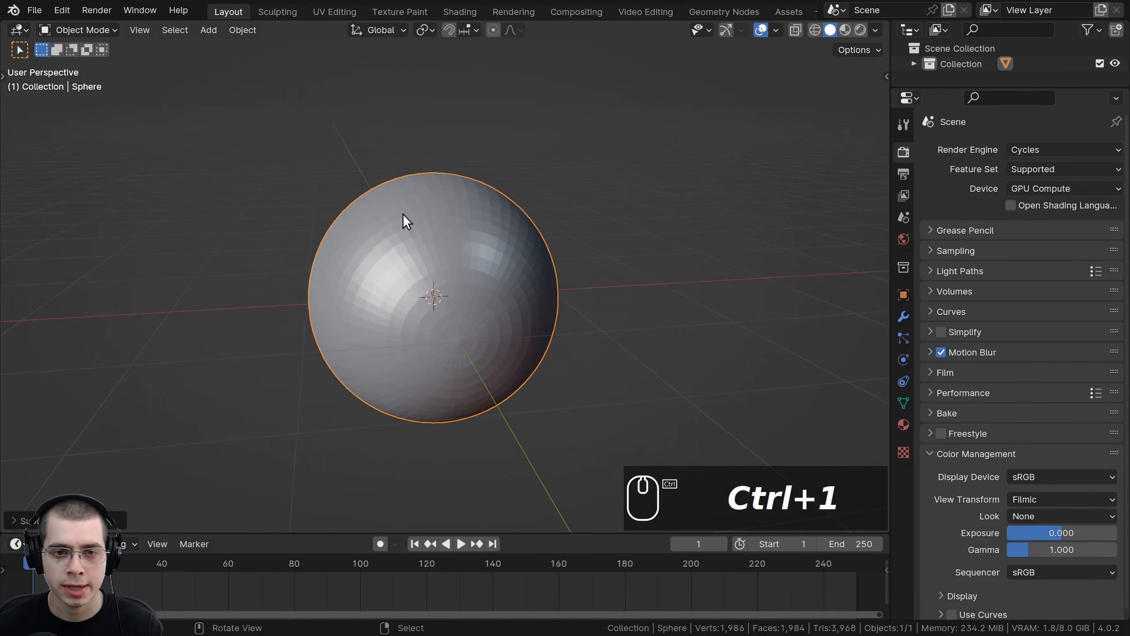
Step: Set the Subdivision modifier's render level to 1
click(904, 315)
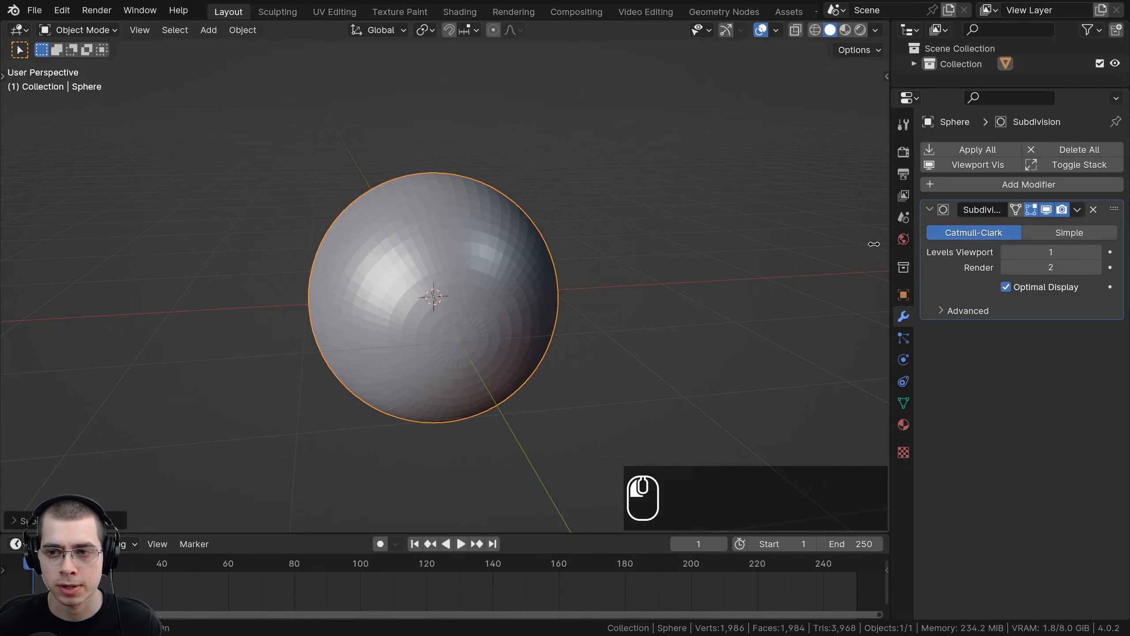
drag(874, 244, 837, 245)
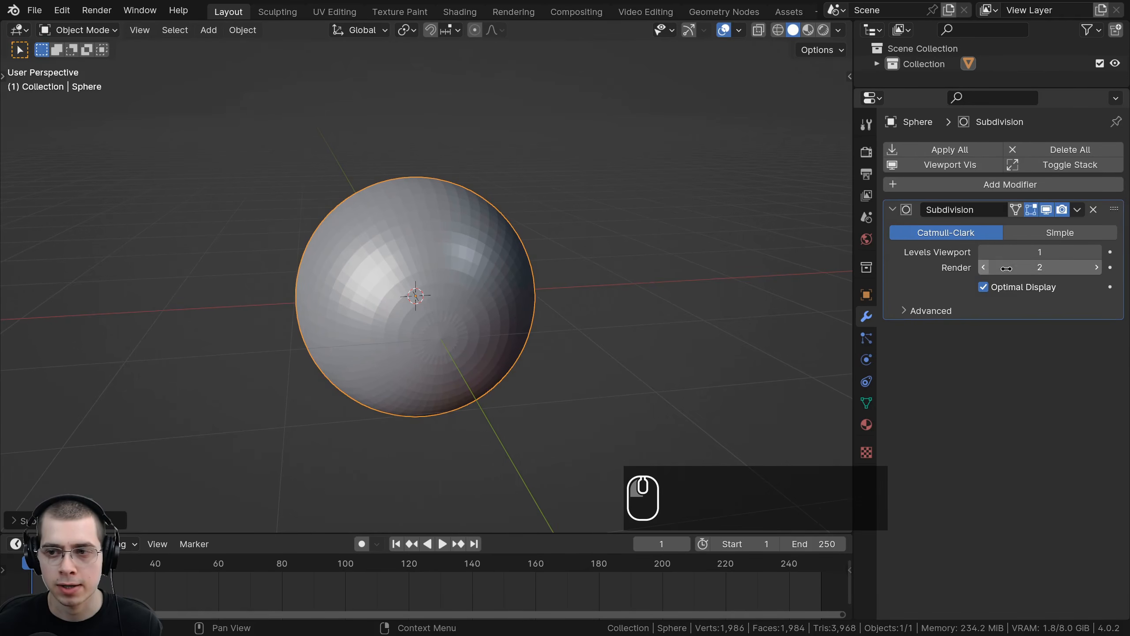
click(981, 266)
Step: Shade the sphere smooth
scroll(516, 279, up, 2)
scroll(515, 279, up, 1)
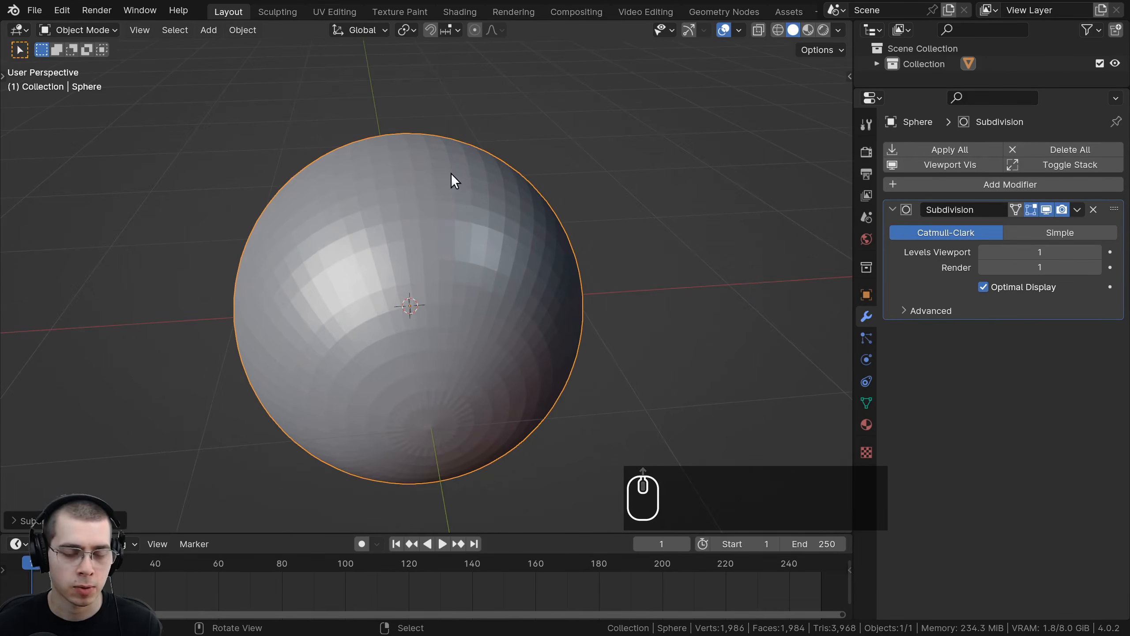
key(w)
click(427, 151)
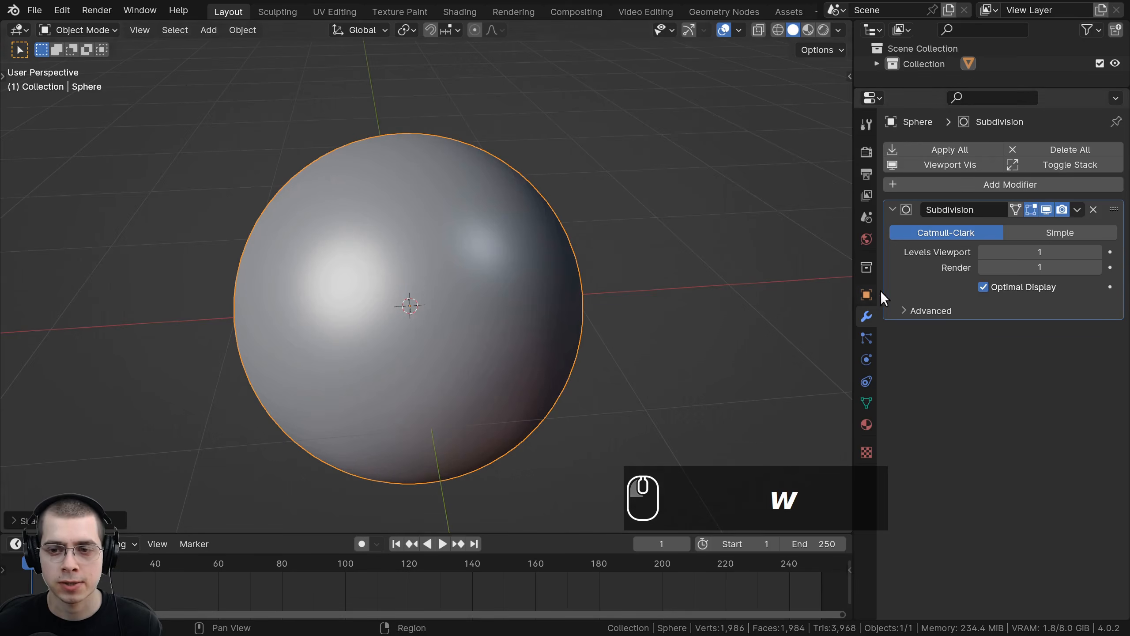
drag(854, 278, 884, 280)
middle_drag(545, 284, 431, 224)
scroll(431, 224, down, 2)
key(ctrl+b)
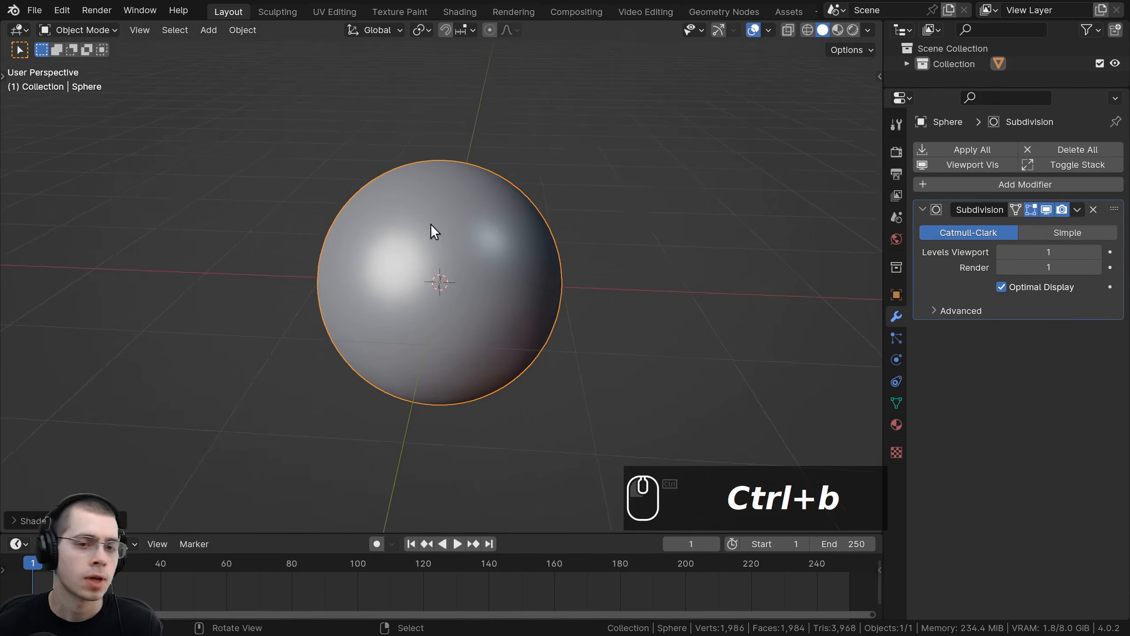
middle_drag(498, 197, 463, 196)
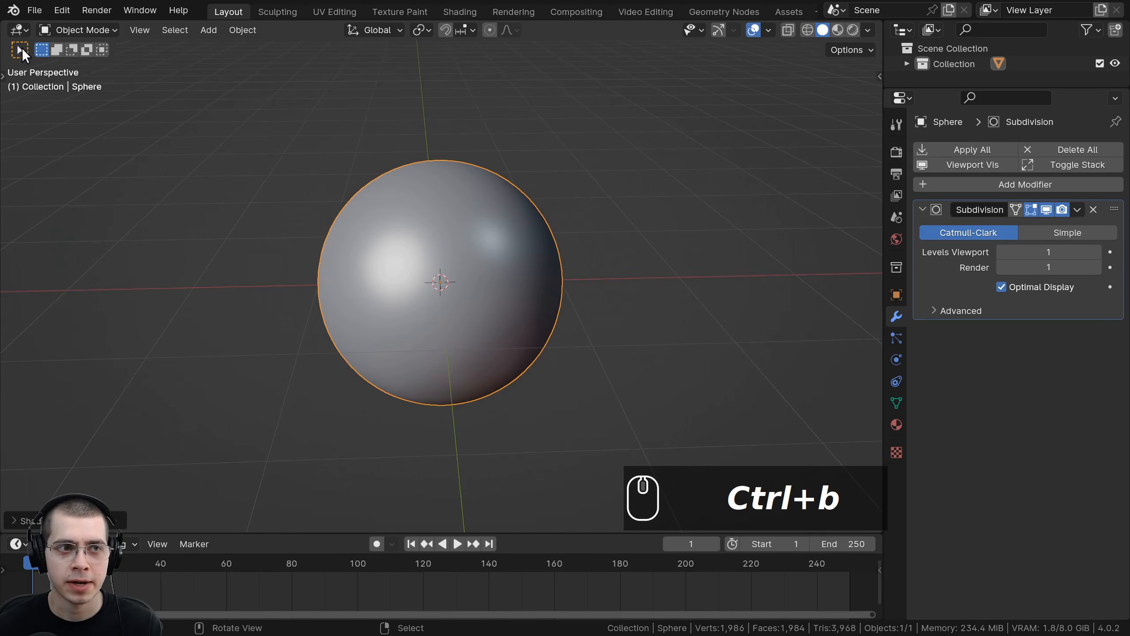
Step: Save the file as Spinning Rings Tutorial.blend in the Tutorial folder
click(35, 10)
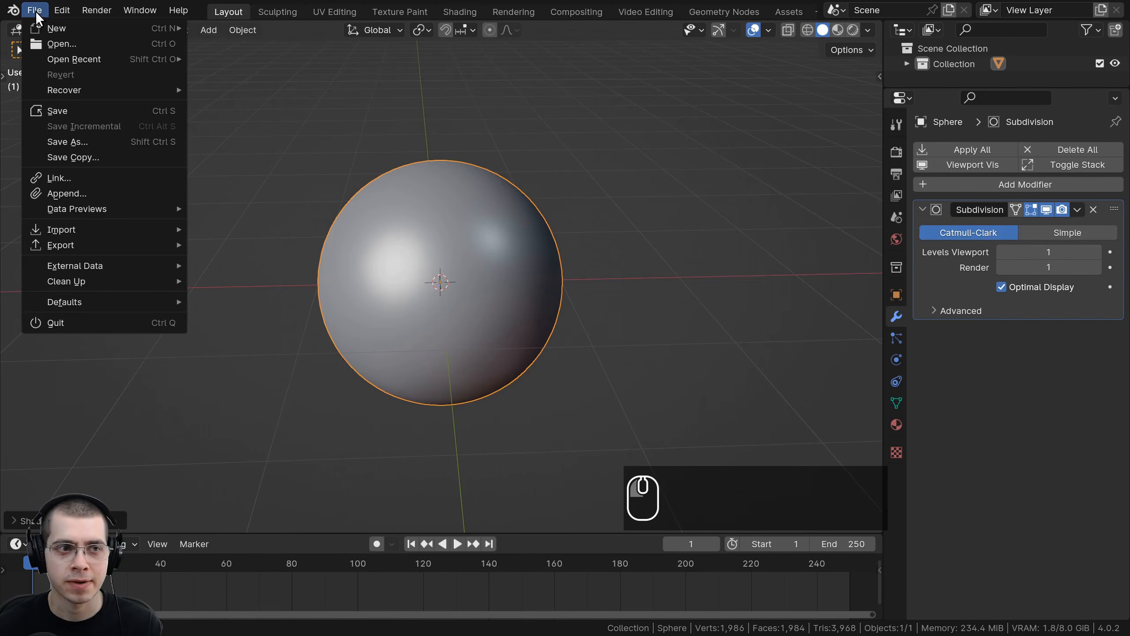
click(111, 139)
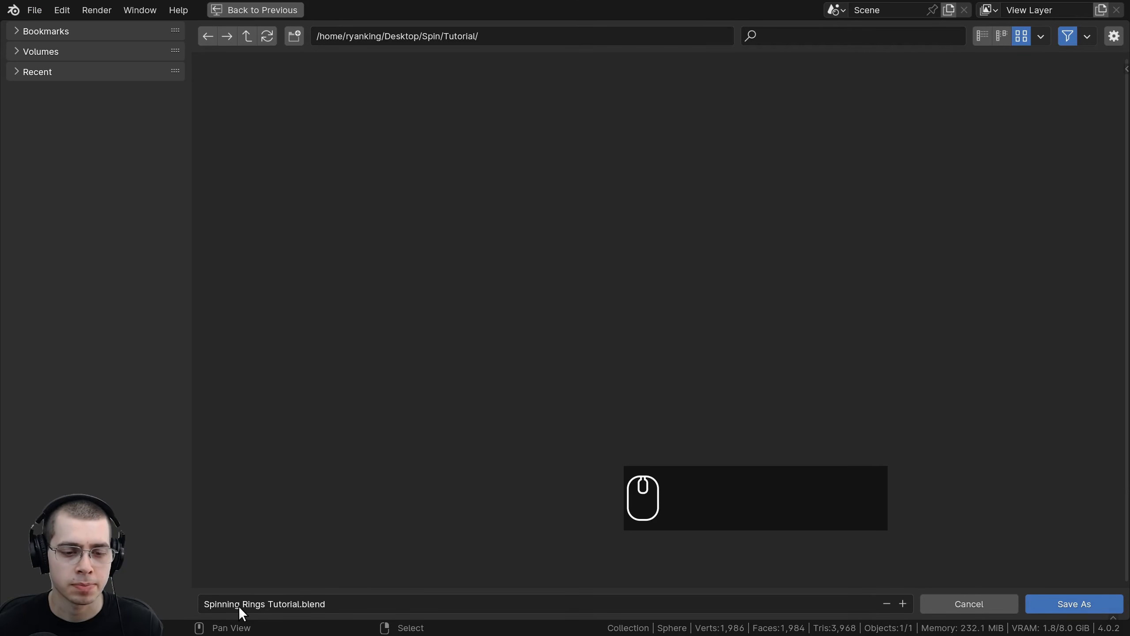
click(1078, 599)
shift+middle_drag(547, 288, 542, 261)
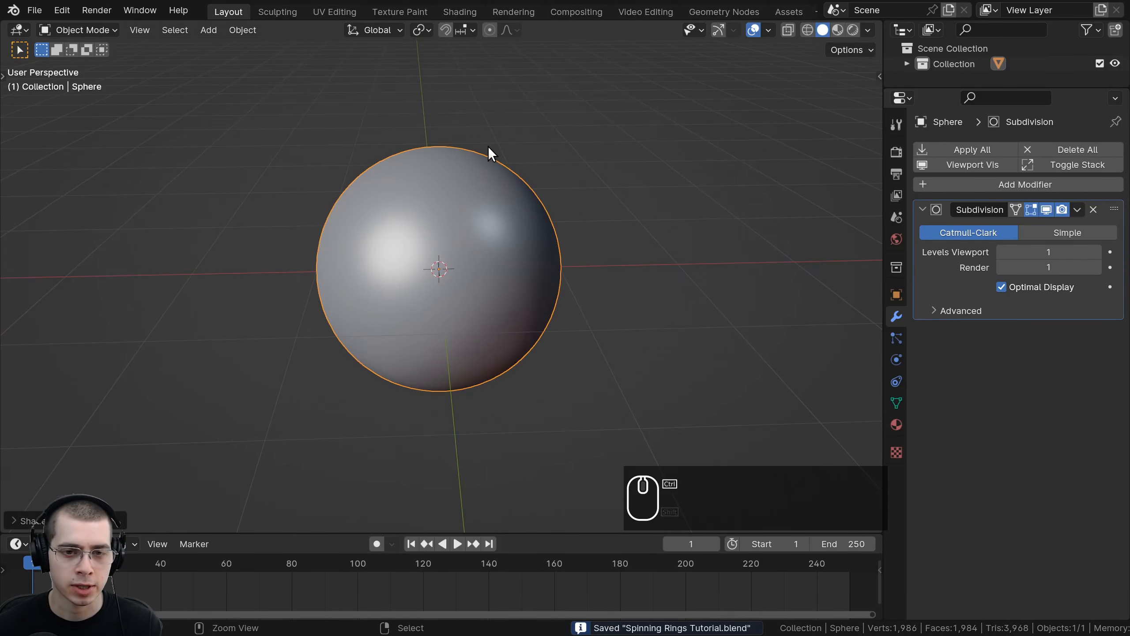
Step: Save the file again
key(ctrl+s)
shift+middle_drag(590, 211, 460, 241)
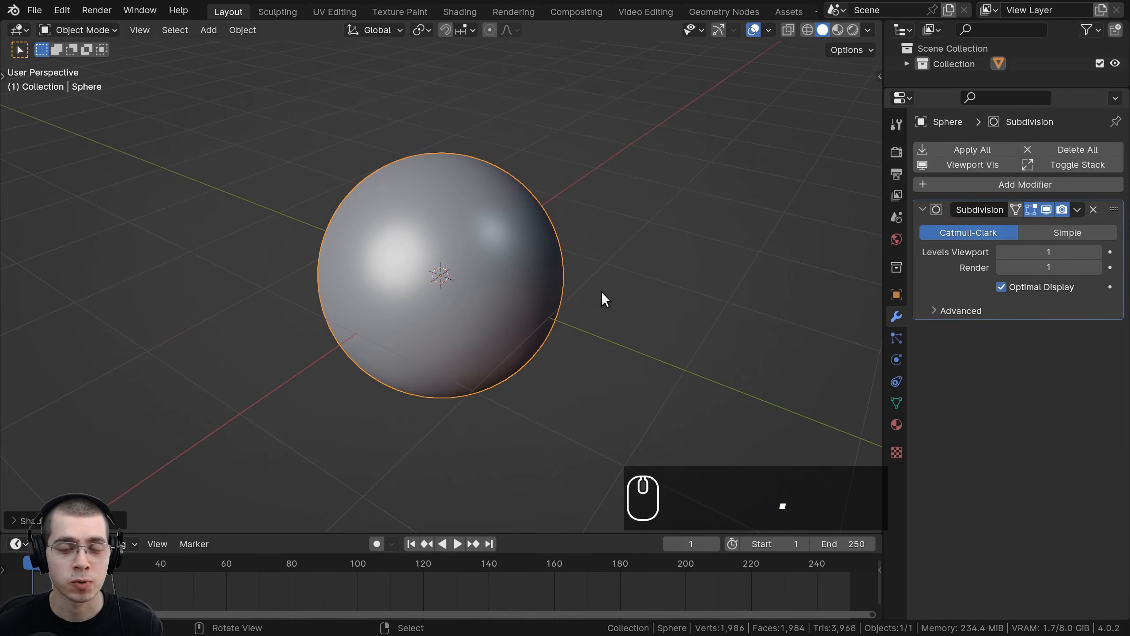
scroll(490, 211, up, 2)
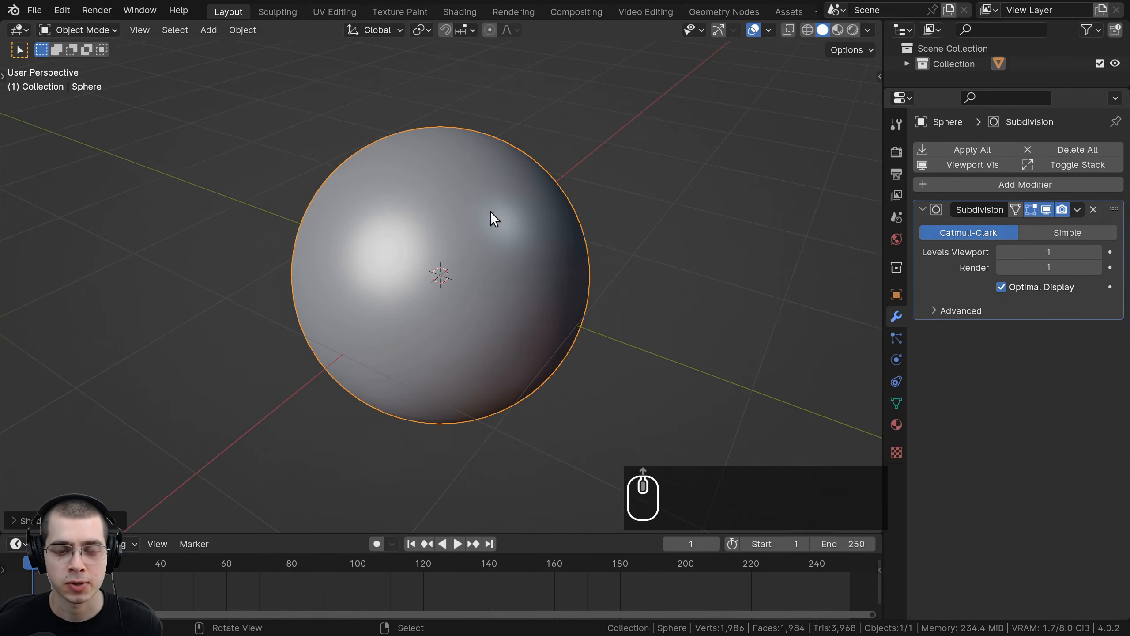
Step: Enter Edit Mode and select a vertical band of face loops running over the sphere
key(Tab)
middle_drag(452, 213, 482, 217)
scroll(498, 232, up, 1)
alt+click(482, 200)
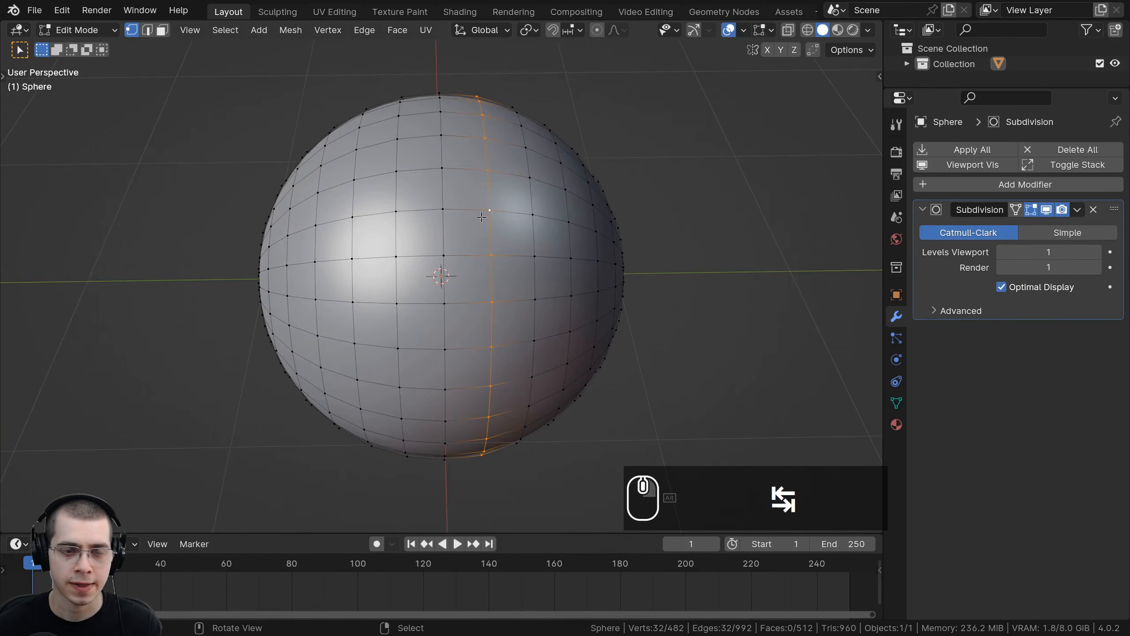
alt+shift+click(442, 224)
alt+shift+click(396, 231)
middle_drag(396, 232, 493, 272)
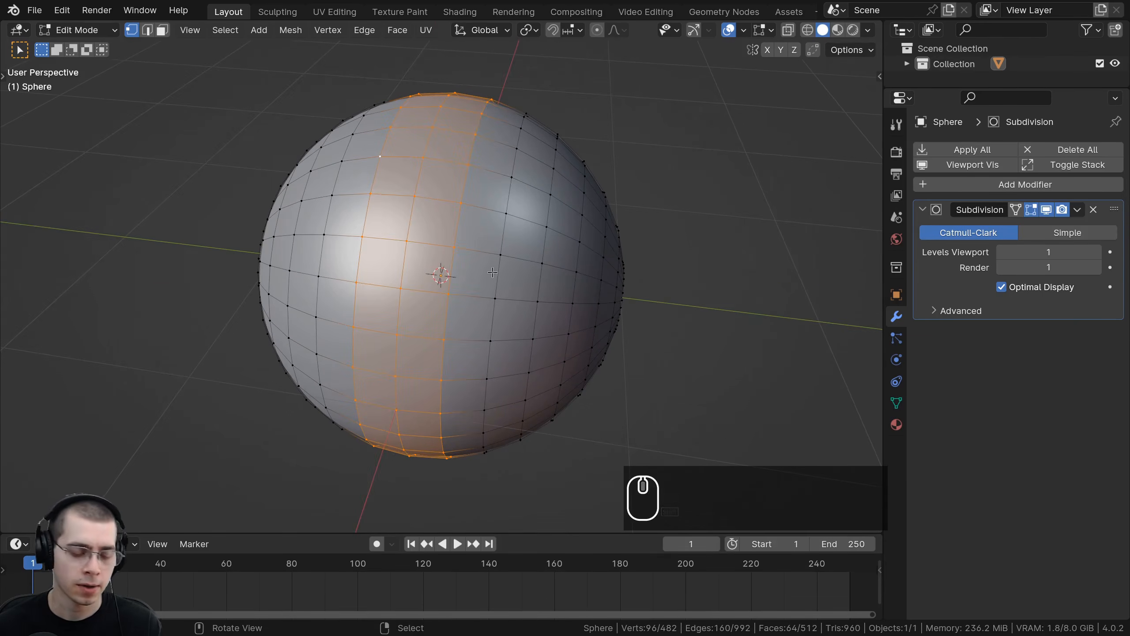
Step: Duplicate the selected band of faces and scale the copy outward from the sphere
key(shift+d)
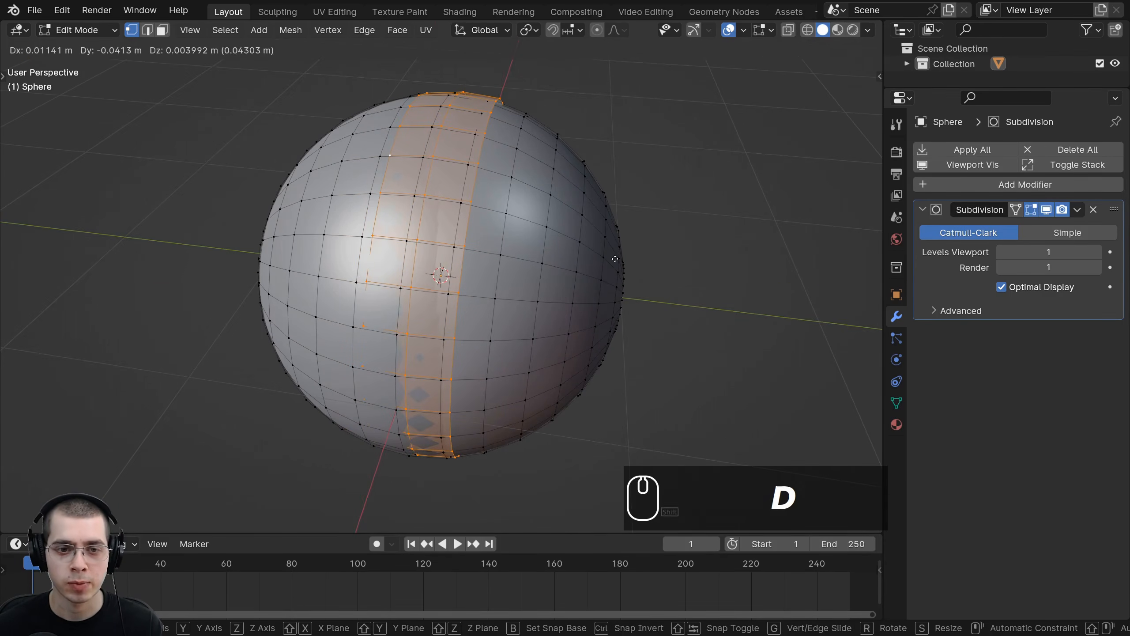
key(s)
click(618, 260)
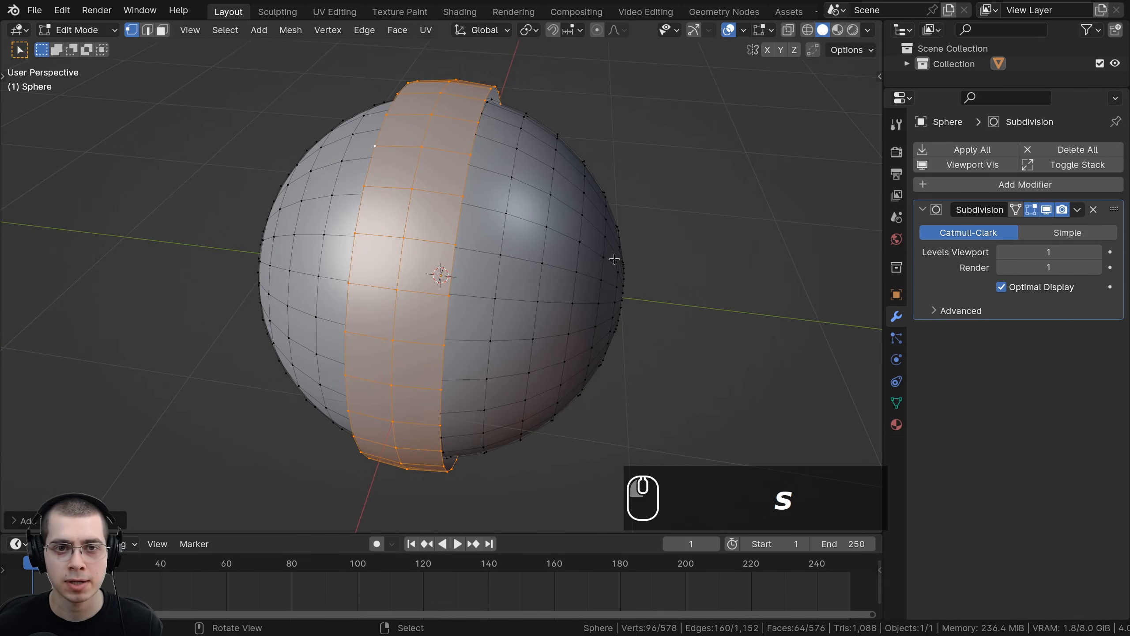
middle_drag(615, 257, 628, 235)
key(s)
click(643, 220)
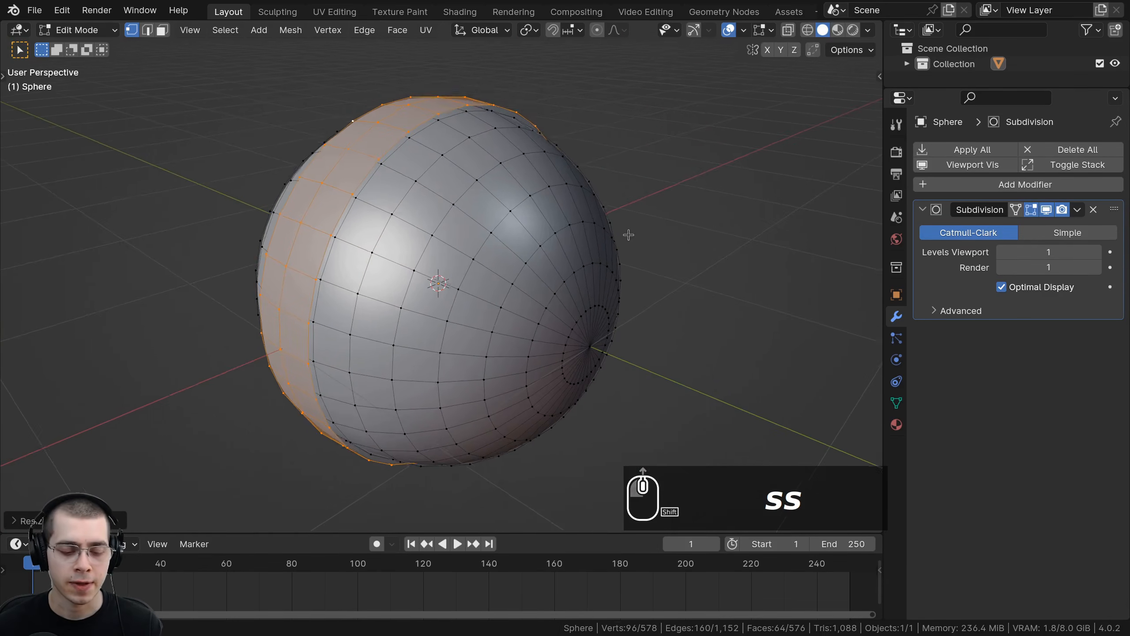
Step: Try extruding the duplicated band and stretching it about 4.69 along Y, then undo both operations
scroll(641, 227, up, 2)
key(e)
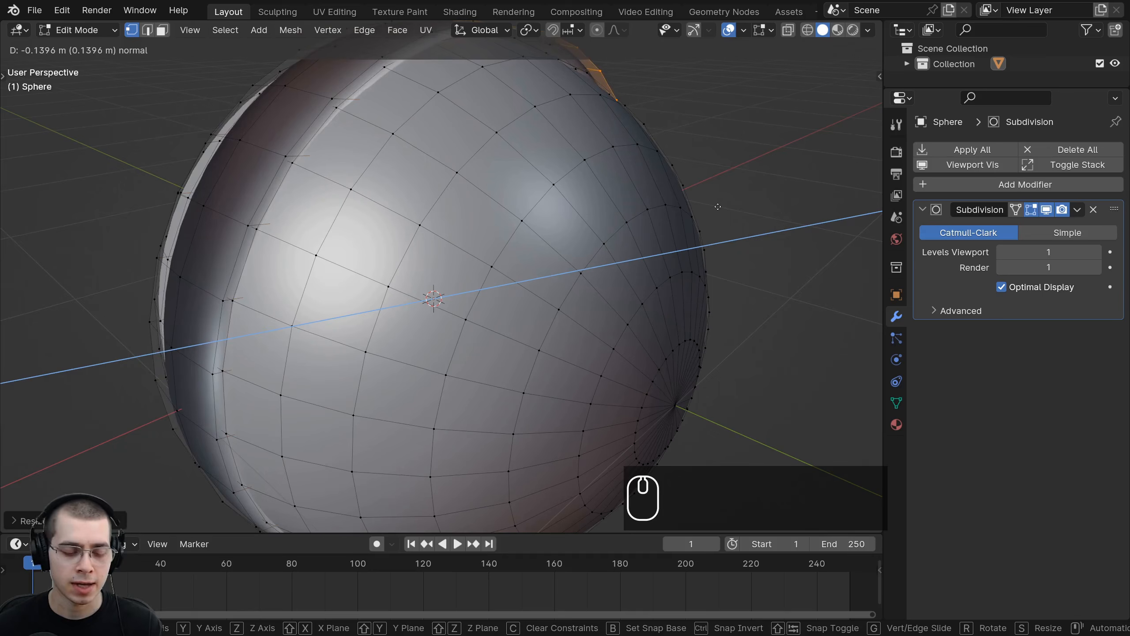
click(684, 210)
key(s)
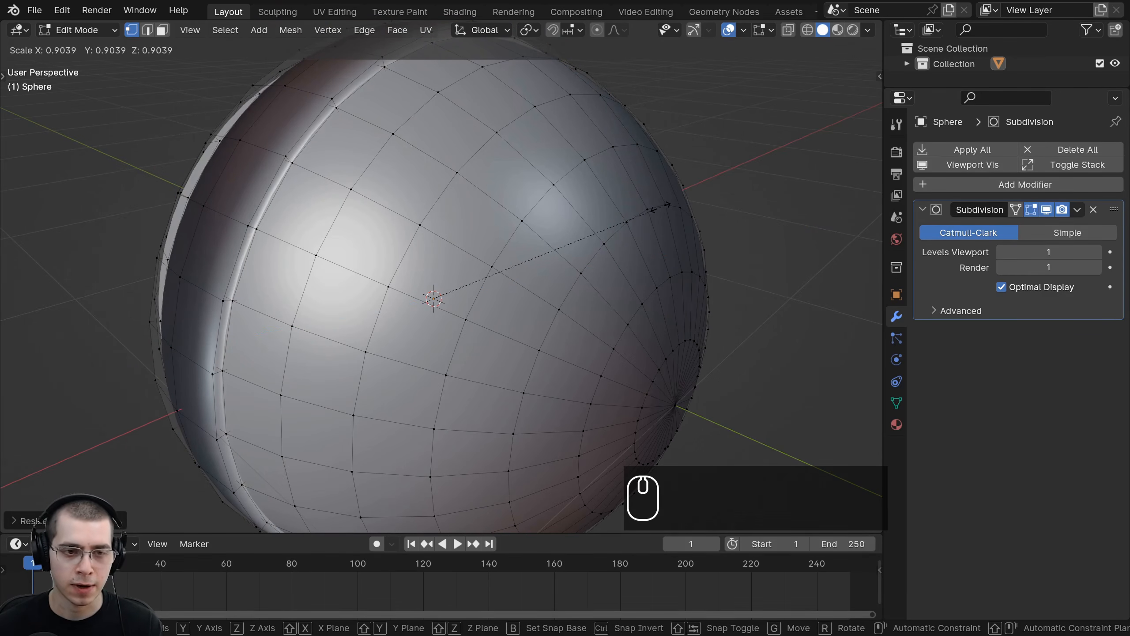
right_click(668, 207)
scroll(623, 250, down, 4)
middle_drag(562, 283, 581, 287)
key(s)
key(y)
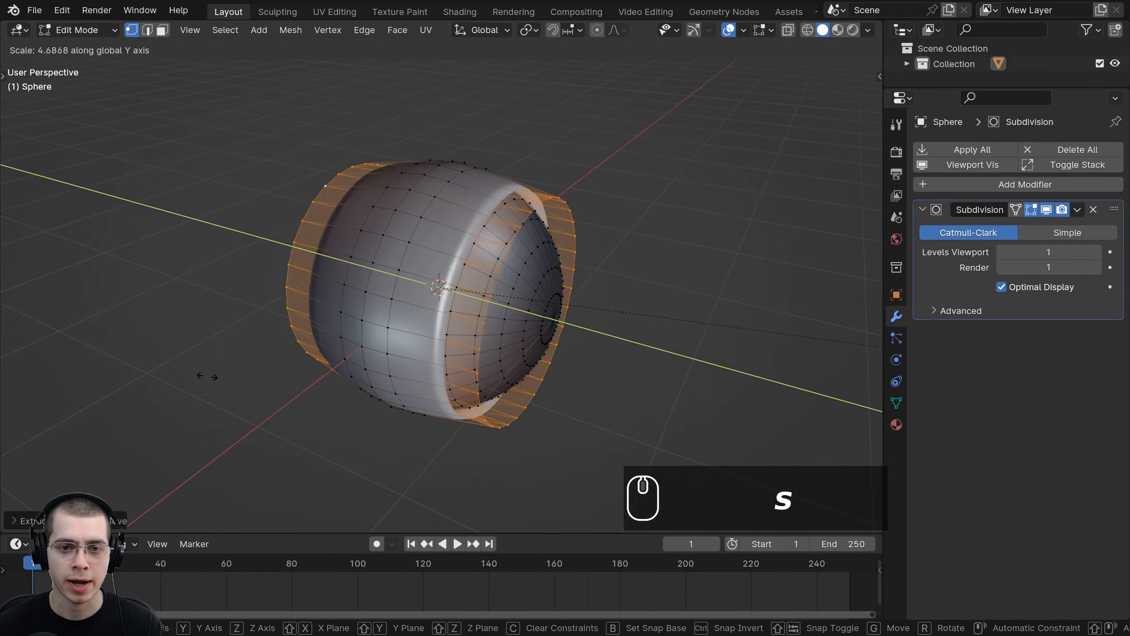
click(306, 303)
scroll(306, 303, up, 2)
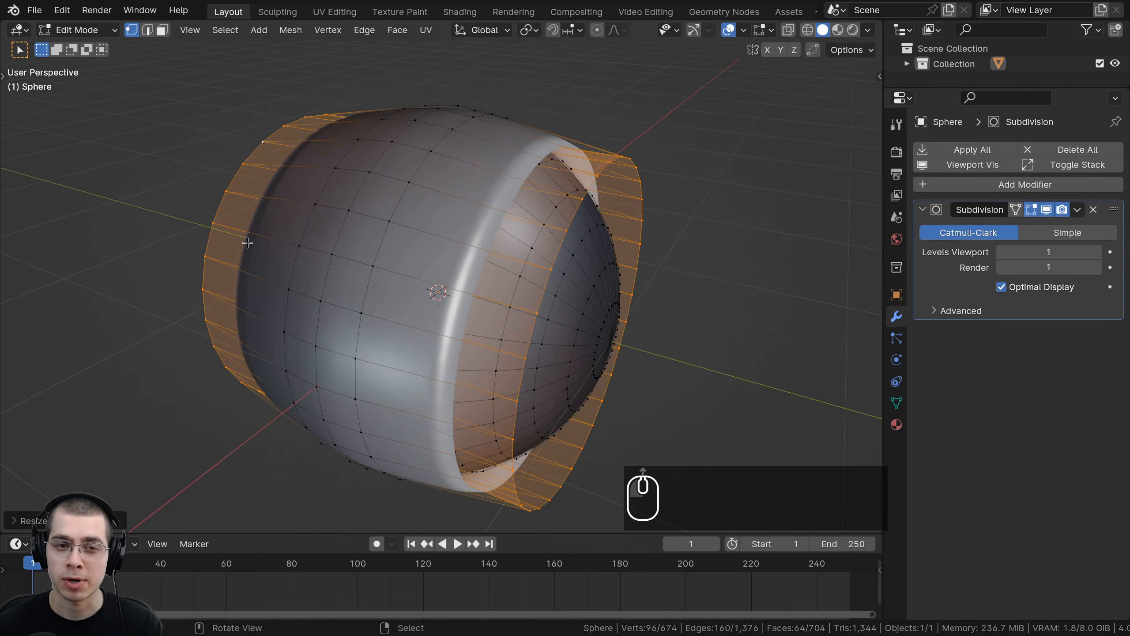
key(ctrl+z)
key(ctrl+z)
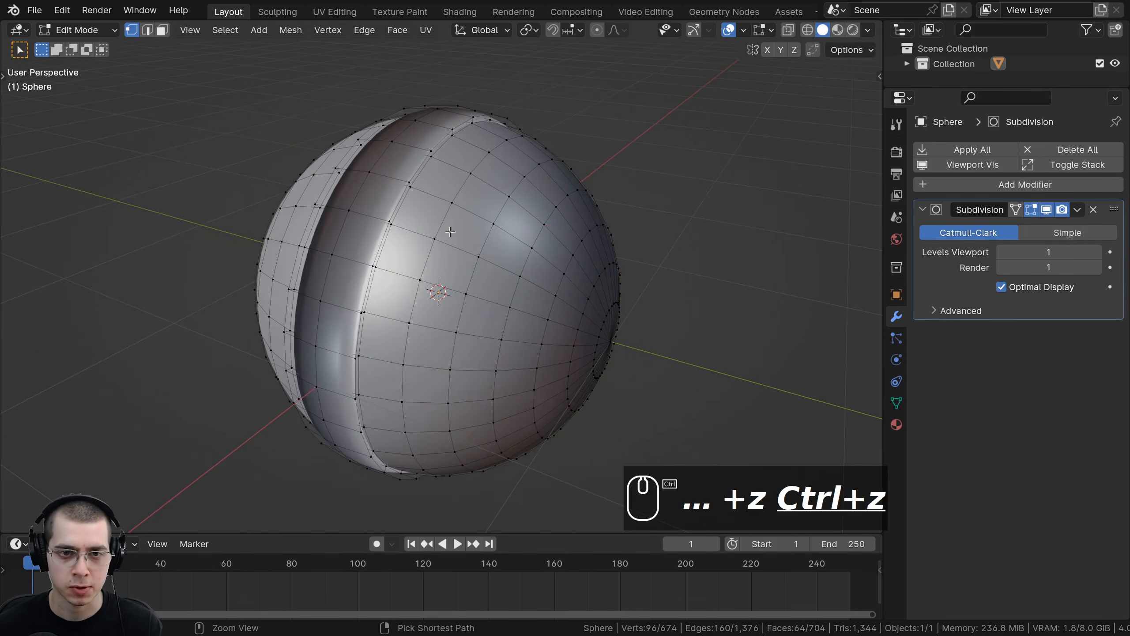
Step: Scale the duplicated band outward slightly
middle_drag(449, 230, 483, 235)
key(s)
click(608, 217)
scroll(618, 213, up, 2)
scroll(622, 214, down, 1)
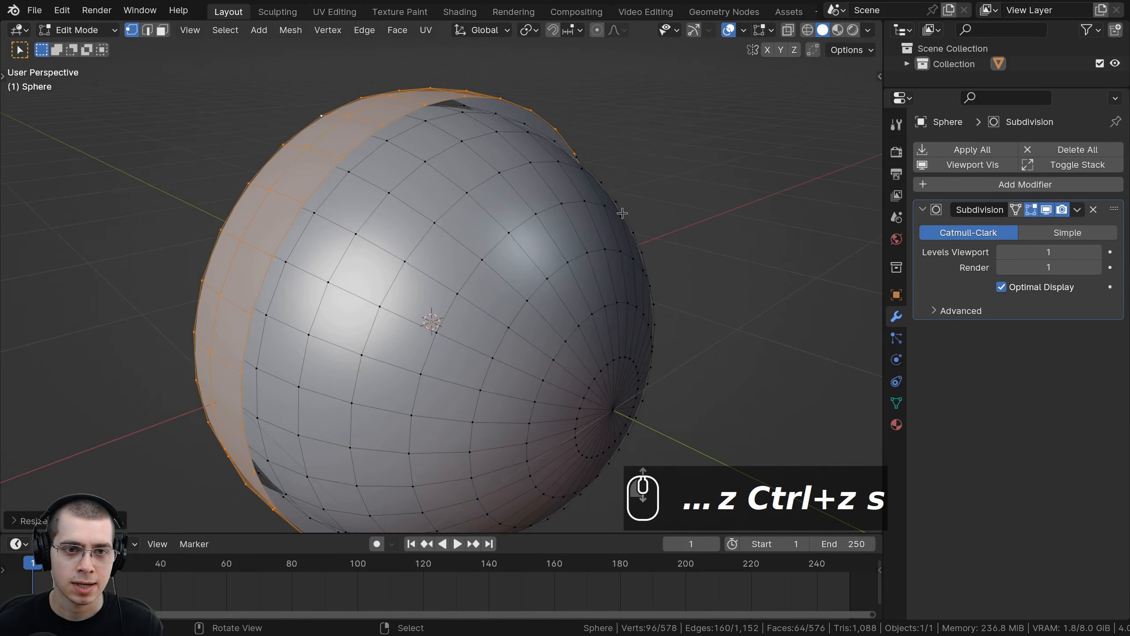
Step: Extrude the band and scale the extrusion slightly outward while locking the Y axis
key(e)
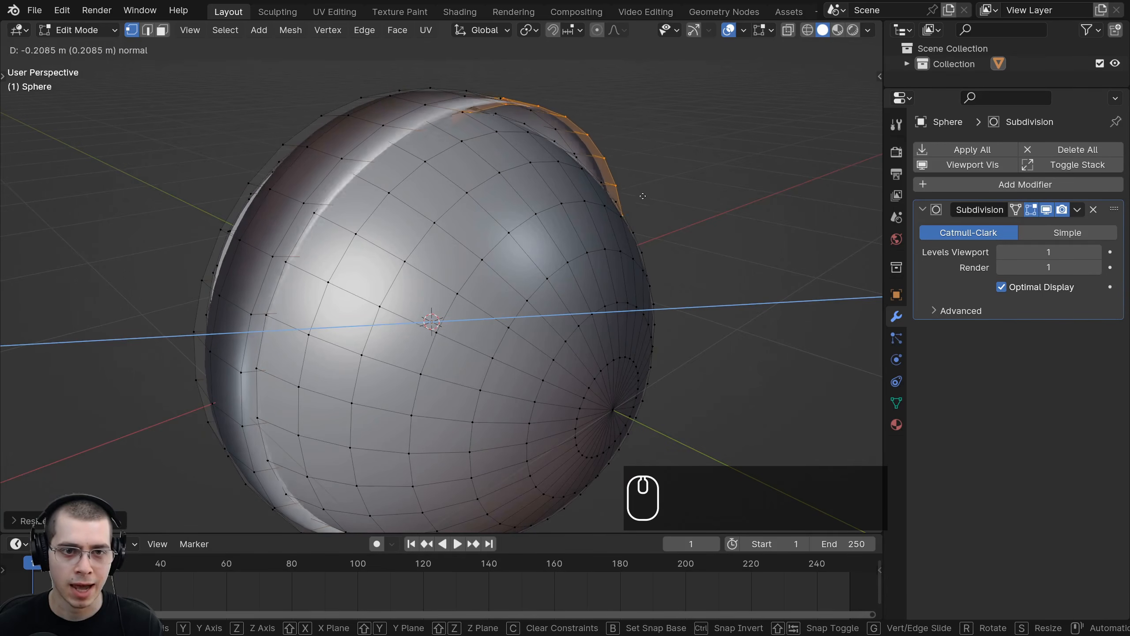
key(s)
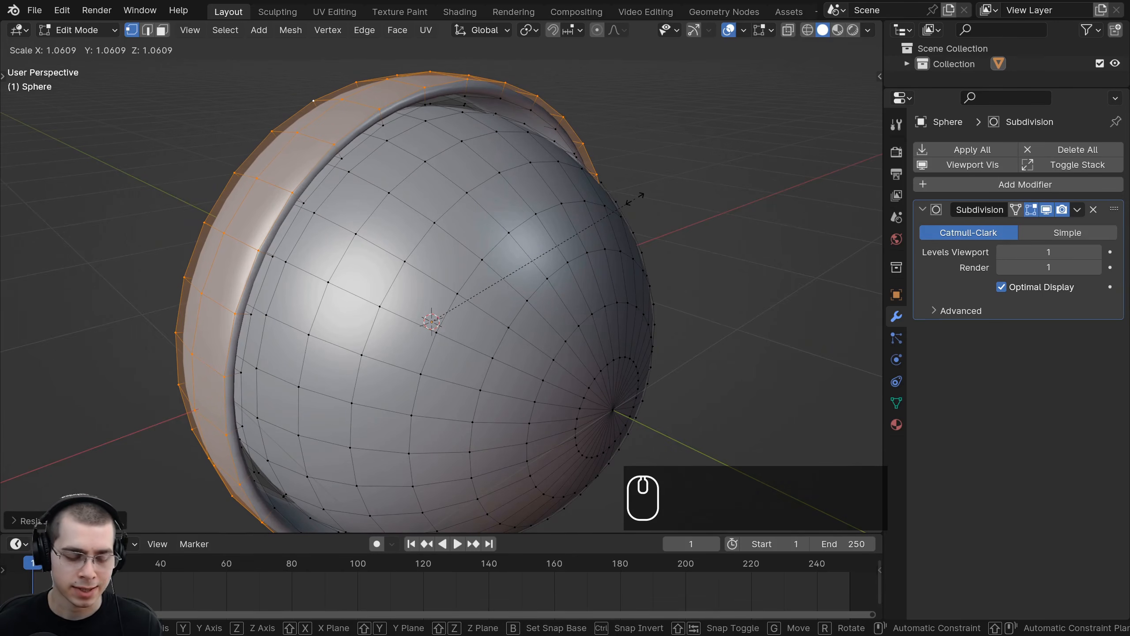
key(shift+y)
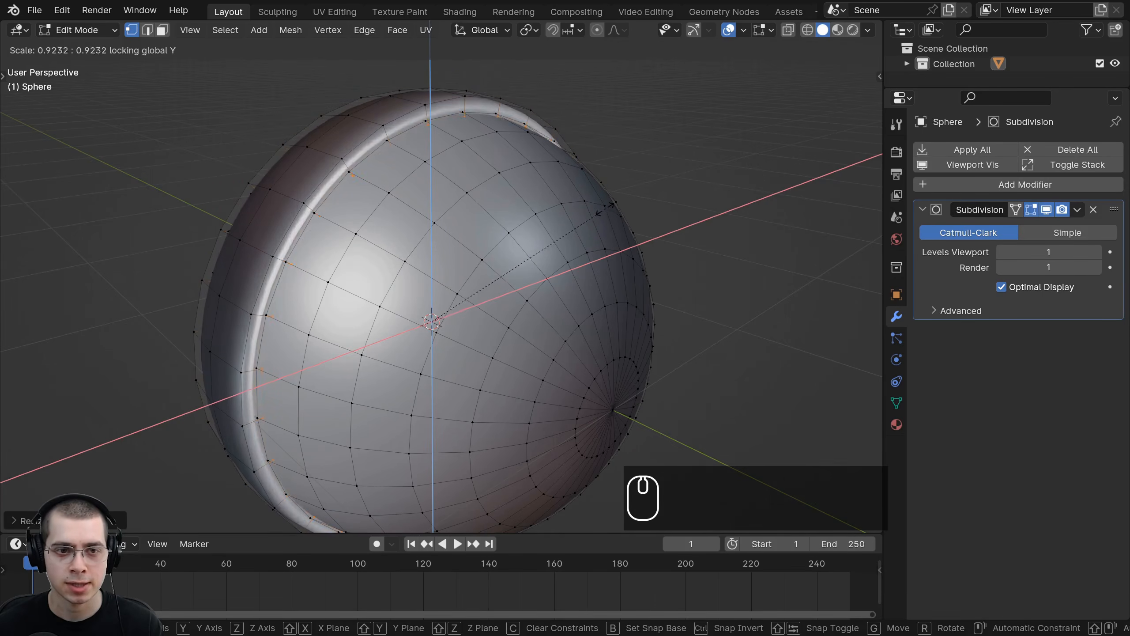
click(599, 210)
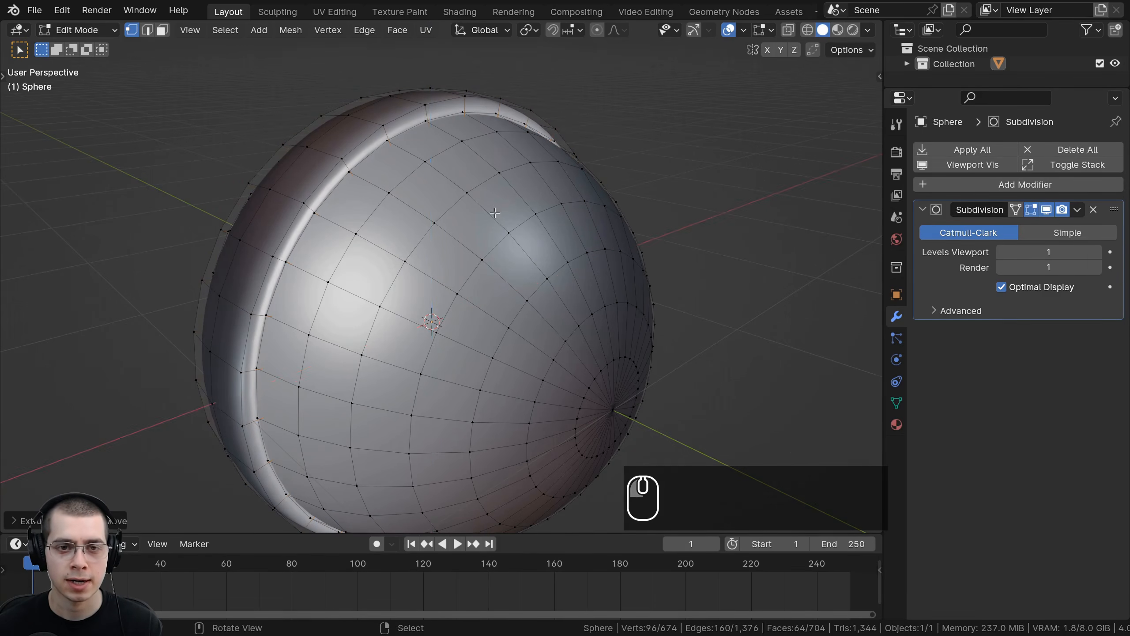
Step: Delete the selected extruded faces of the band
middle_drag(600, 209, 490, 303)
scroll(490, 303, up, 4)
shift+scroll(481, 309, up, 3)
scroll(481, 309, up, 5)
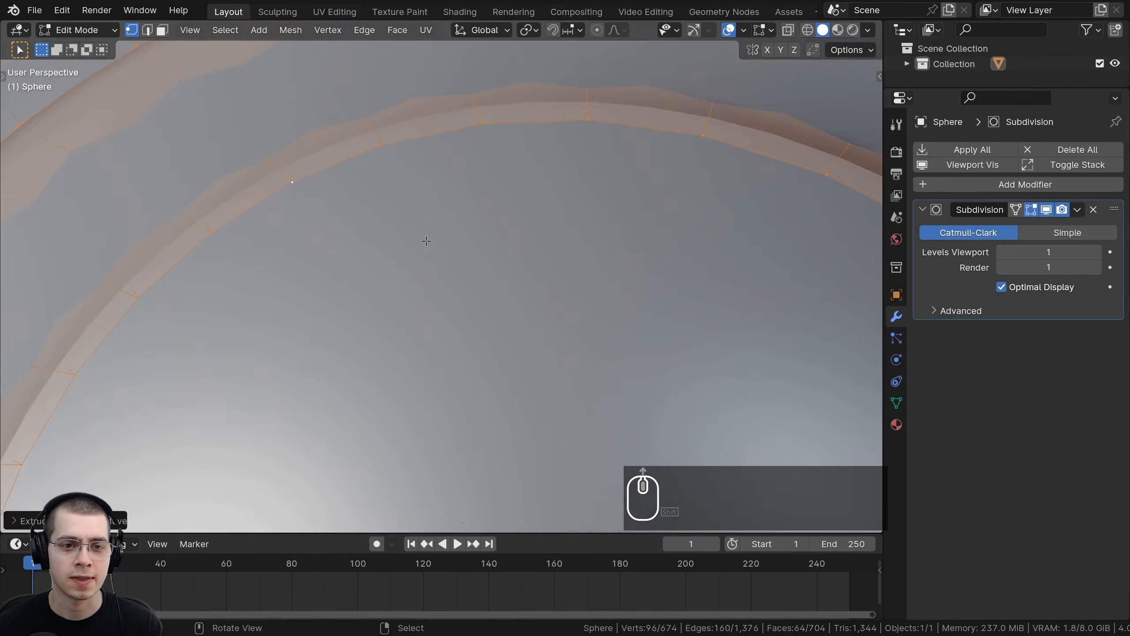
key(x)
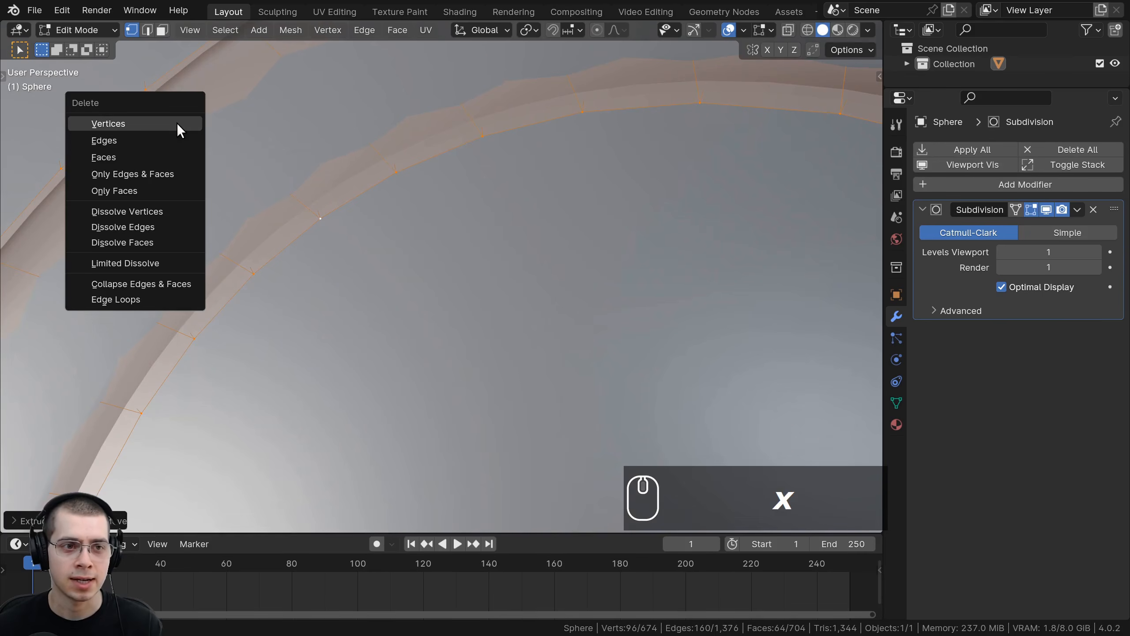
click(123, 162)
Step: Select the ring's linked geometry and scale it down slightly in two passes
scroll(388, 258, down, 6)
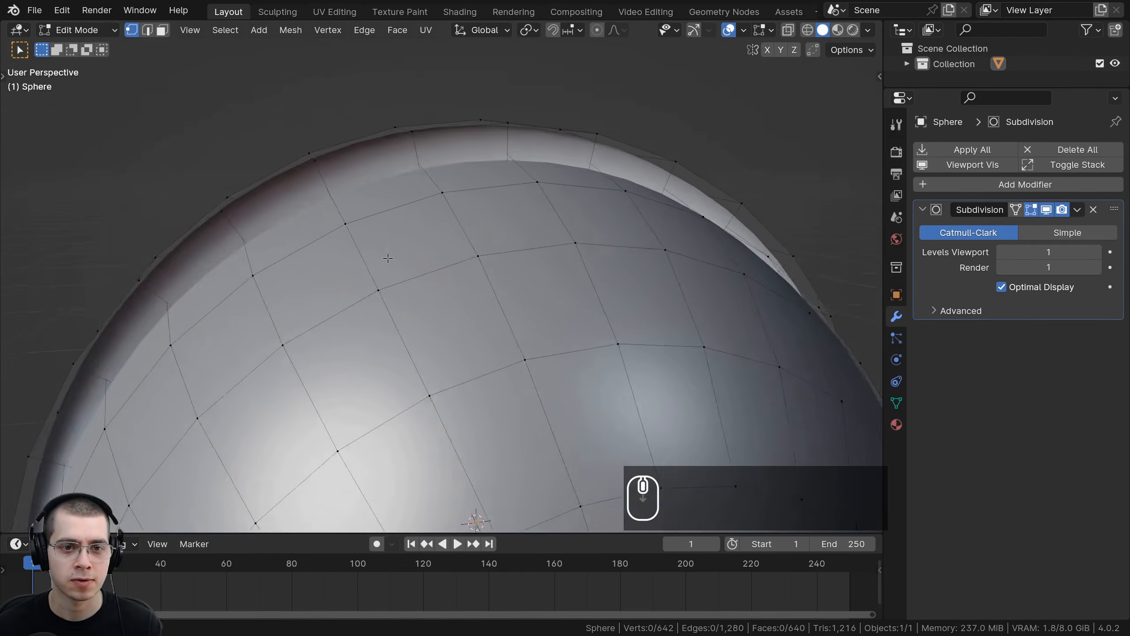
scroll(388, 258, down, 3)
middle_drag(387, 258, 478, 202)
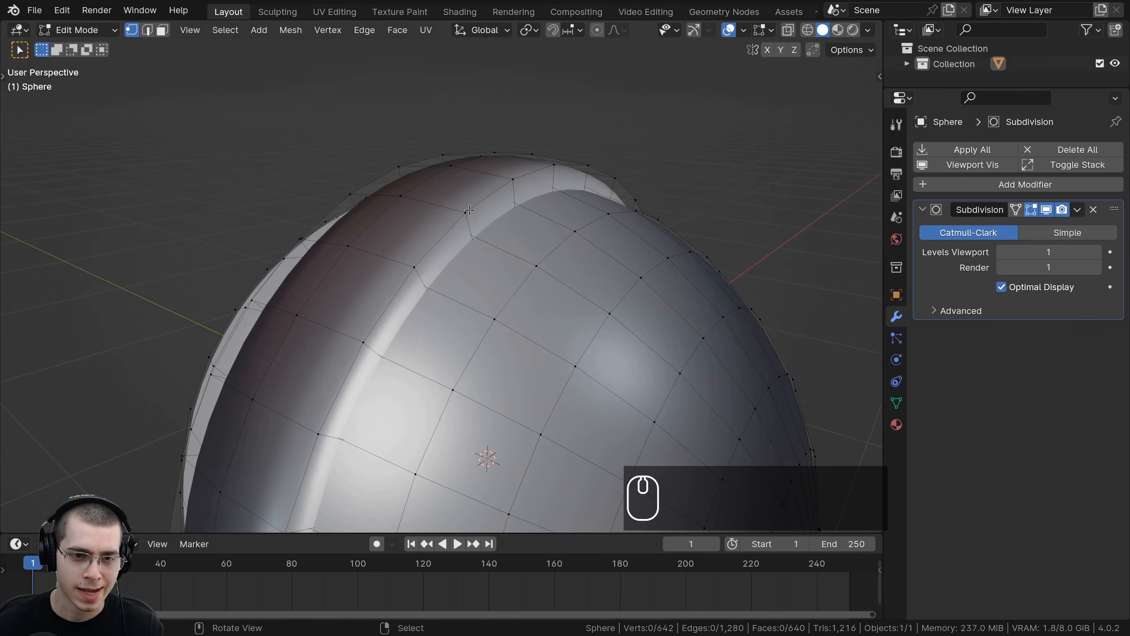
key(l)
scroll(469, 211, down, 1)
middle_drag(470, 210, 507, 127)
key(s)
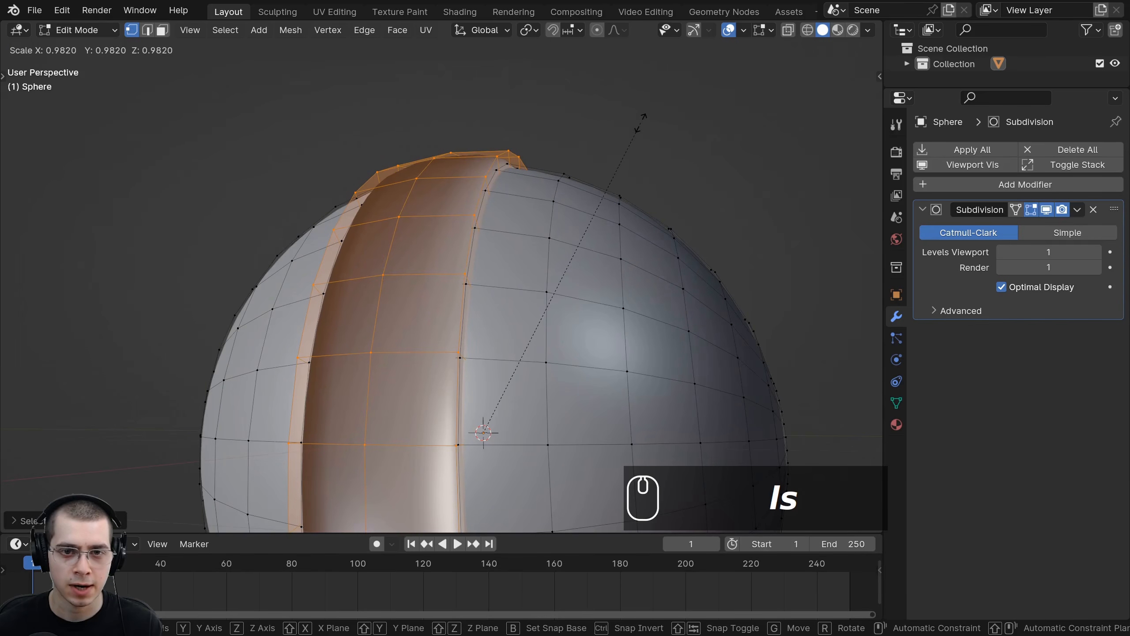
click(639, 122)
scroll(638, 121, down, 1)
middle_drag(638, 122, 551, 165)
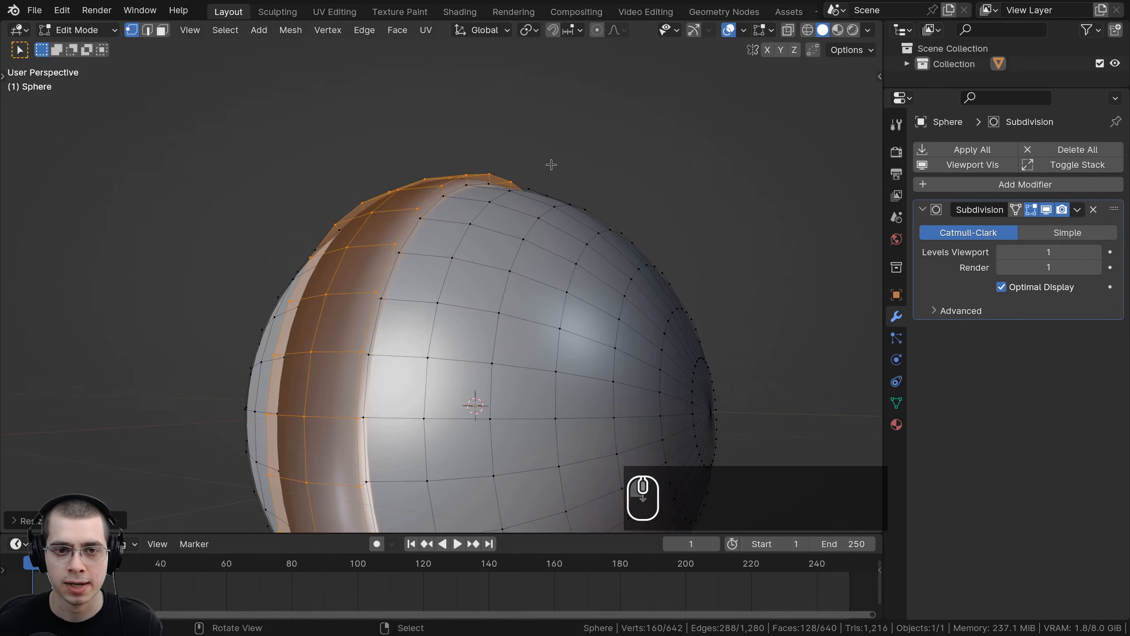
key(s)
click(434, 237)
Step: Add supporting loop cuts along both edges of the ring's outer face
scroll(436, 222, up, 2)
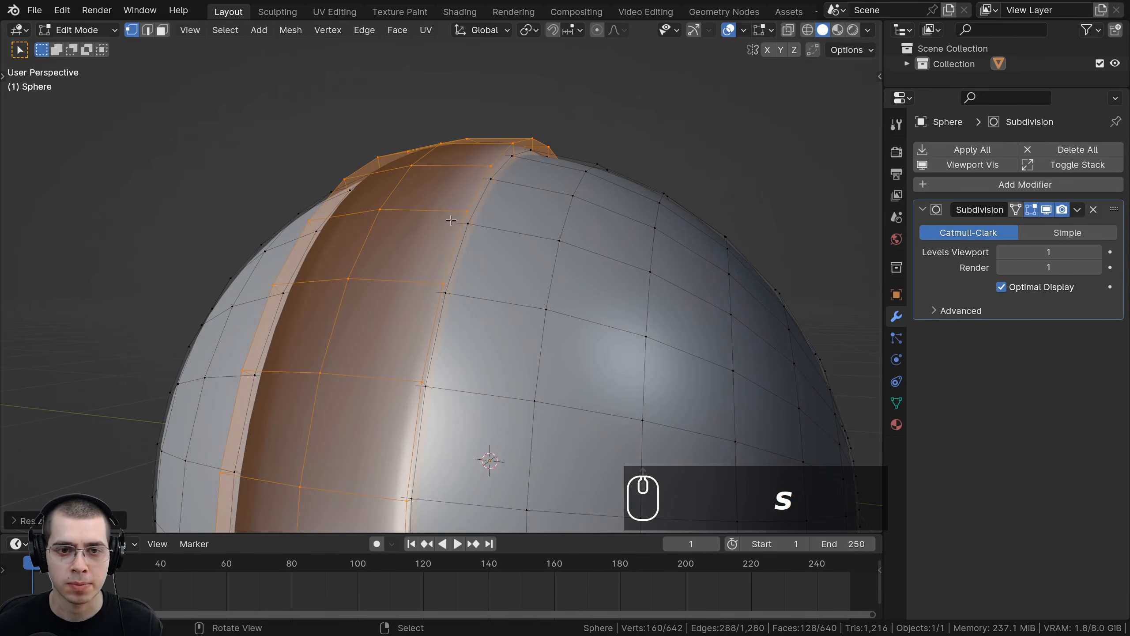
middle_drag(451, 220, 458, 238)
key(ctrl+r)
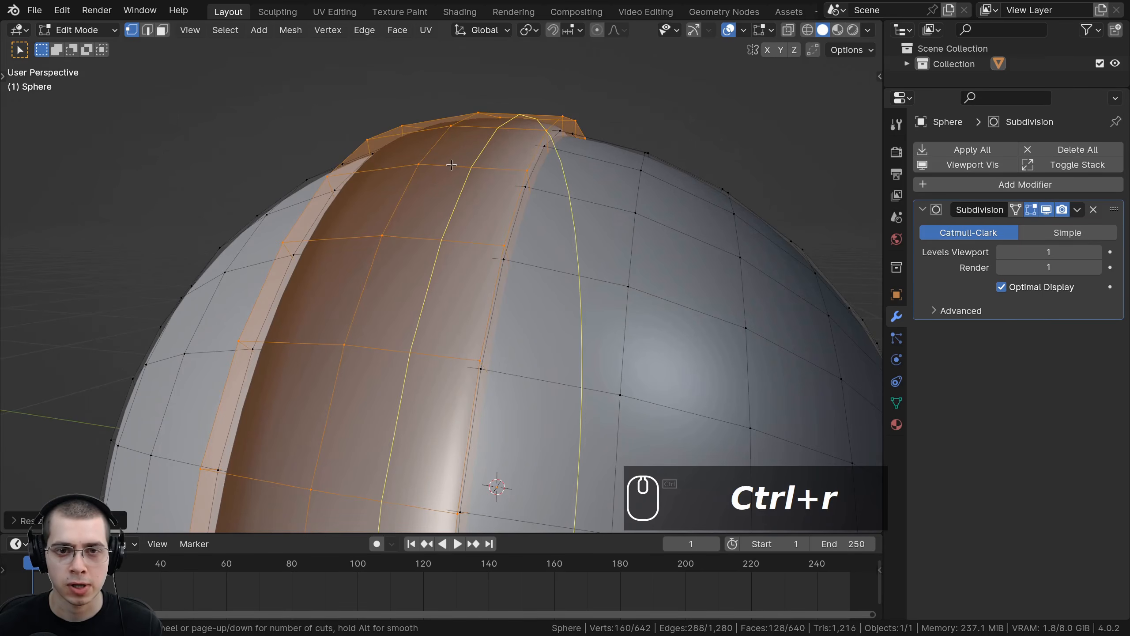
click(451, 165)
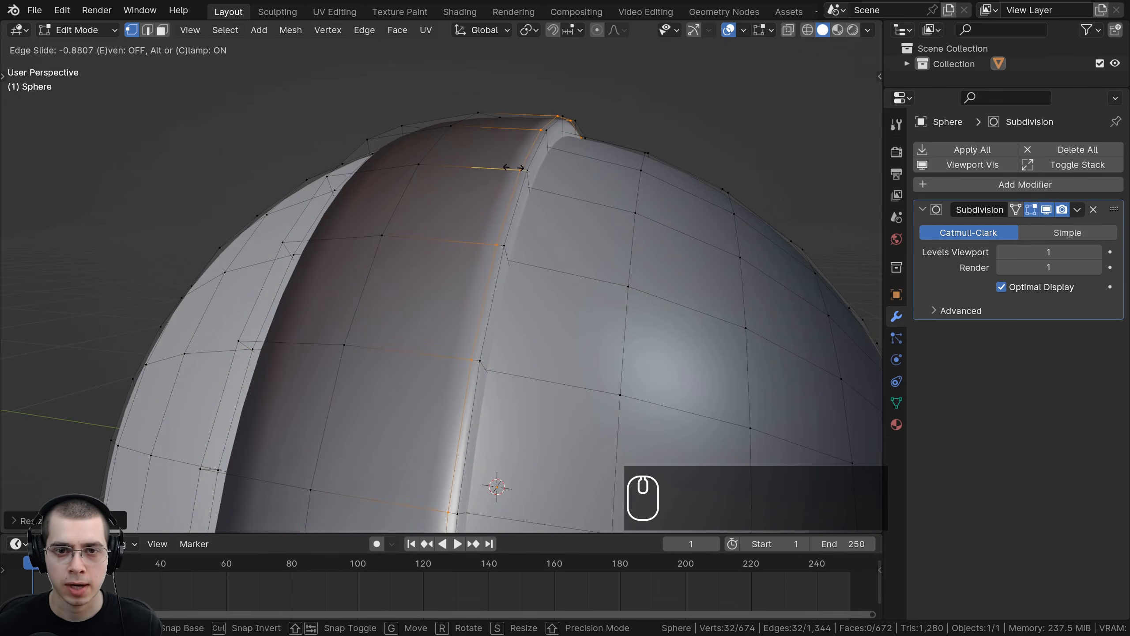
click(514, 168)
middle_drag(514, 168, 567, 198)
key(ctrl+r)
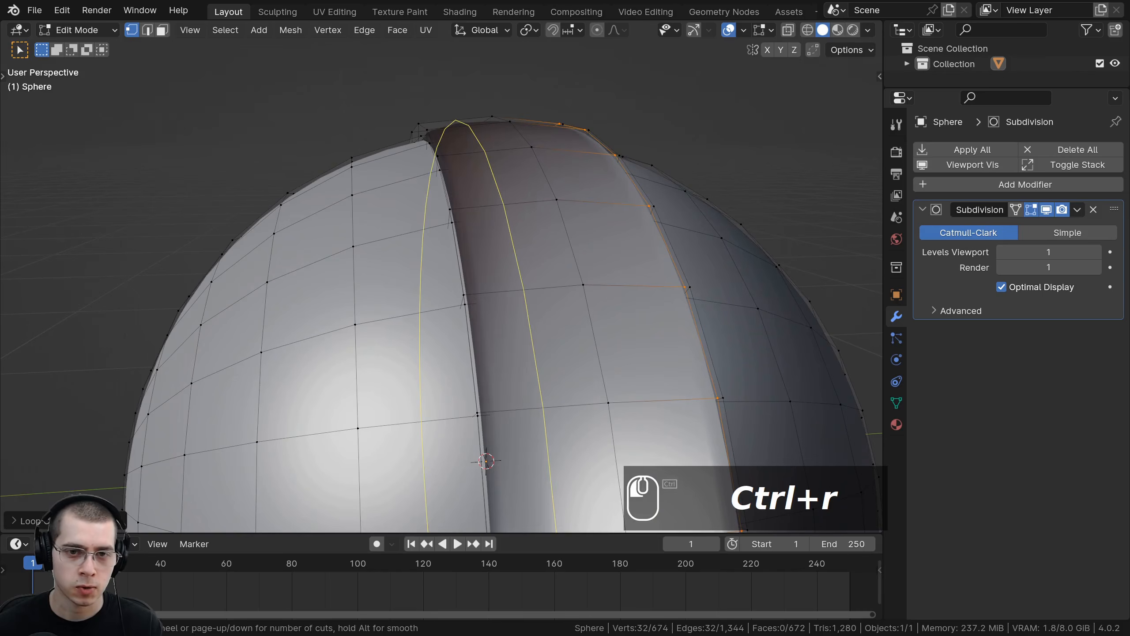
click(525, 196)
click(496, 191)
middle_drag(497, 191, 543, 176)
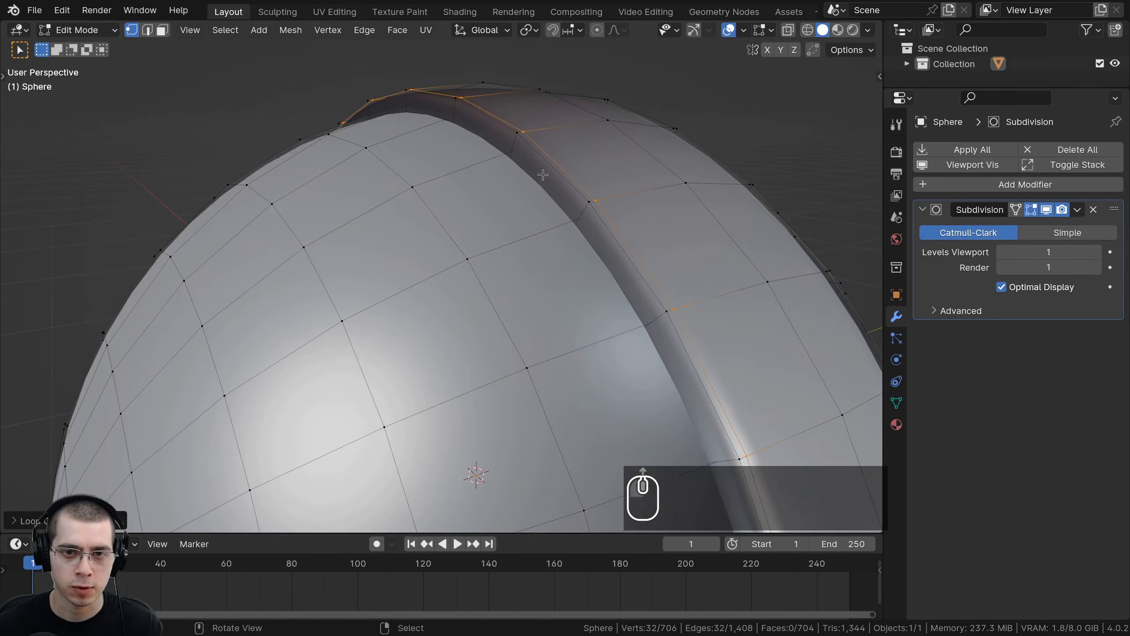
Step: Add supporting loop cuts along the ring's remaining side edges
key(ctrl+r)
click(511, 147)
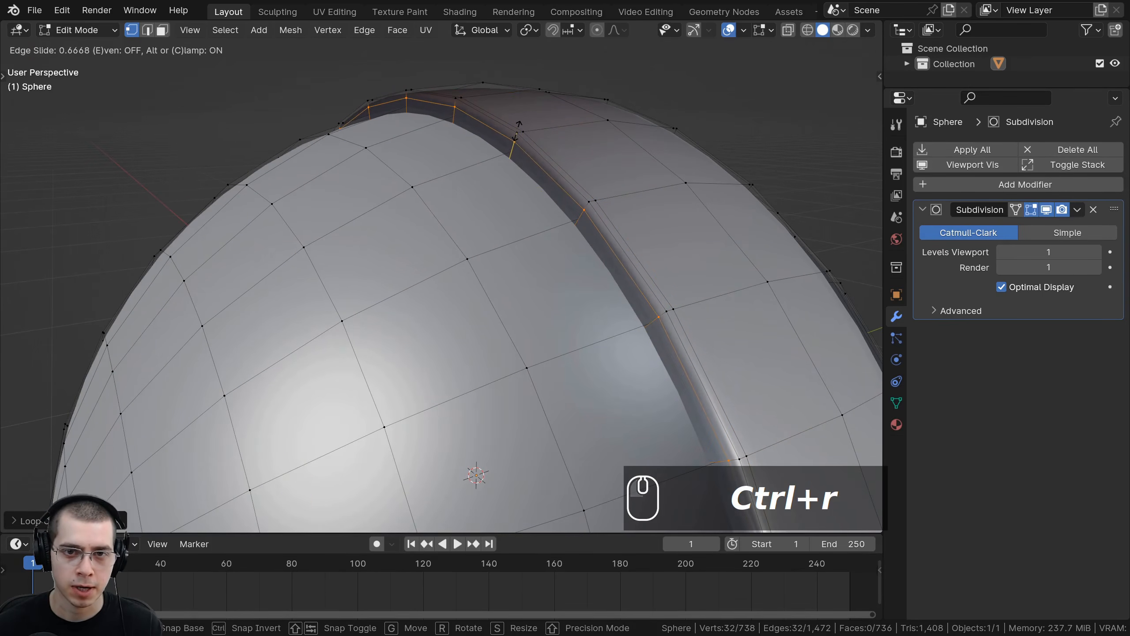
click(516, 134)
middle_drag(517, 134, 445, 158)
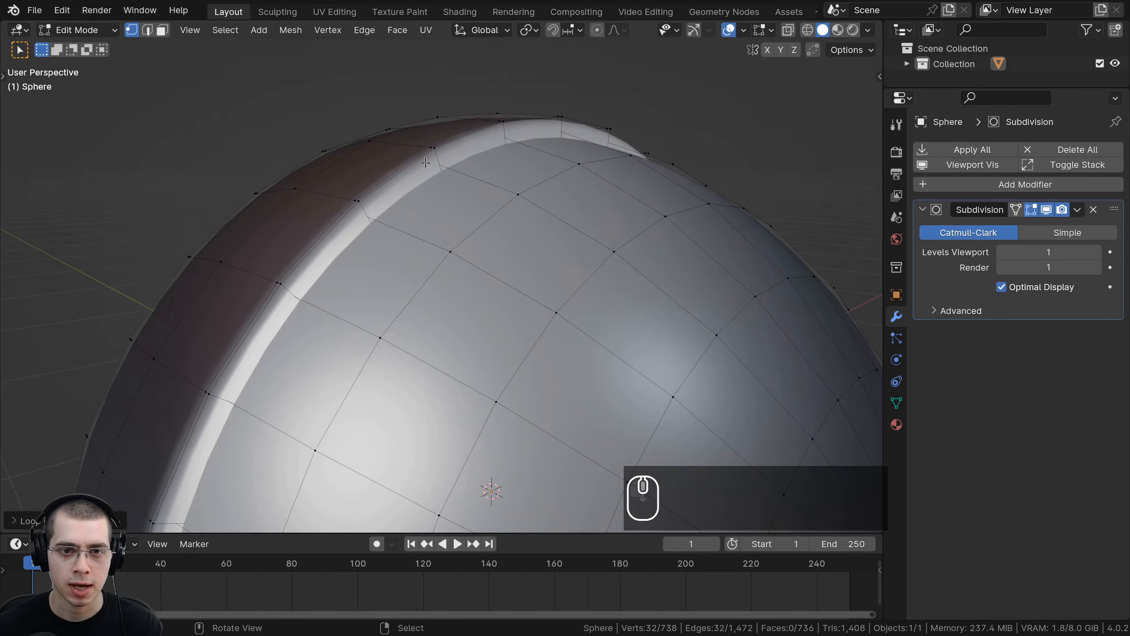
key(ctrl+r)
click(438, 161)
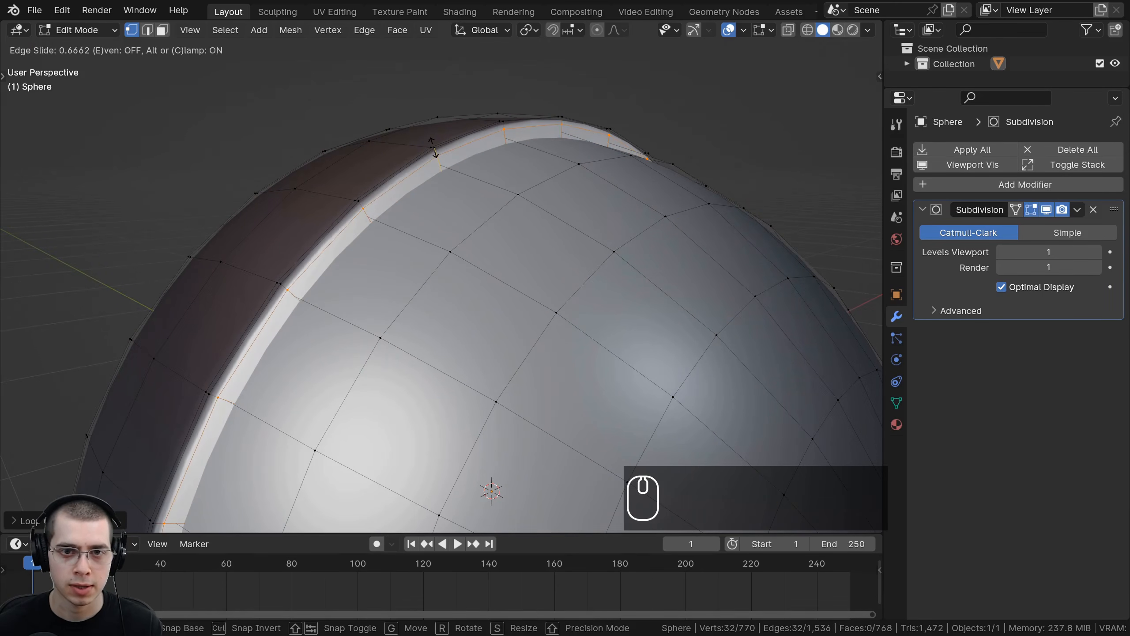
click(435, 159)
scroll(425, 323, down, 5)
Step: Select the whole mesh and recalculate its normals
key(Tab)
middle_drag(425, 323, 415, 128)
key(Tab)
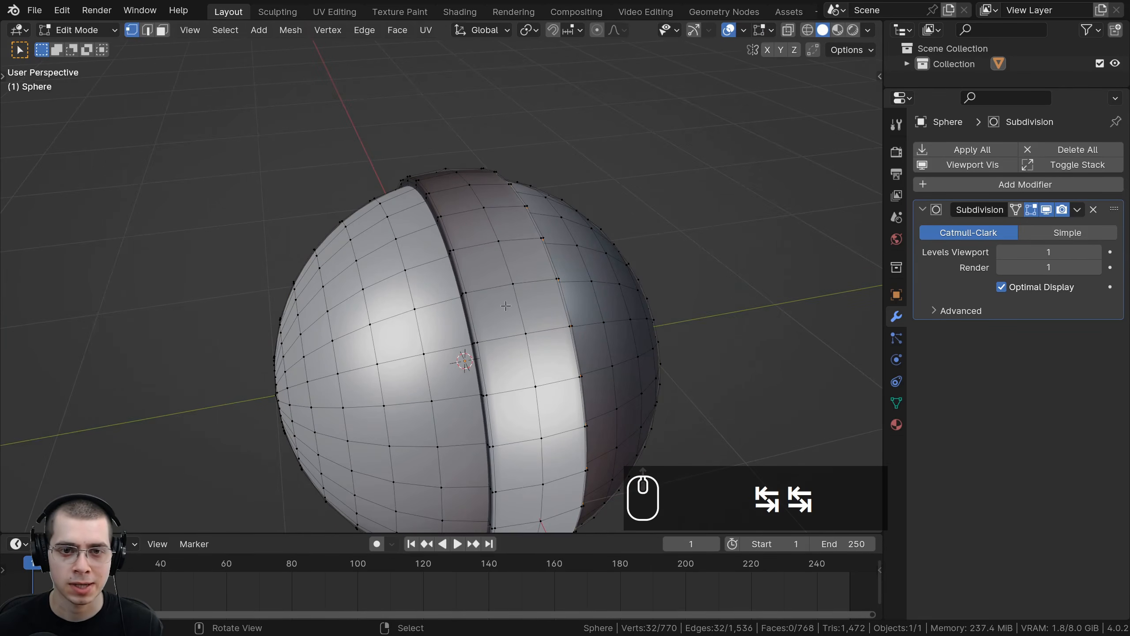
middle_drag(506, 306, 515, 339)
key(a)
key(a)
shift+middle_drag(412, 304, 408, 298)
key(shift+n)
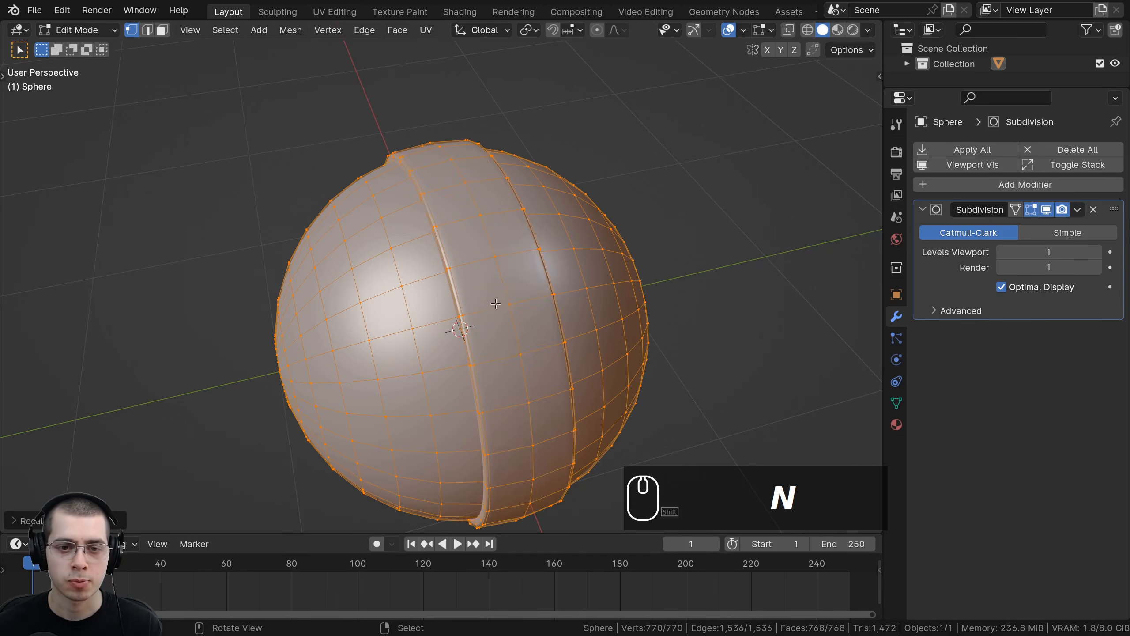
mouse_move(498, 303)
middle_down()
mouse_move(408, 185)
mouse_move(393, 182)
middle_up()
scroll(399, 194, up, 2)
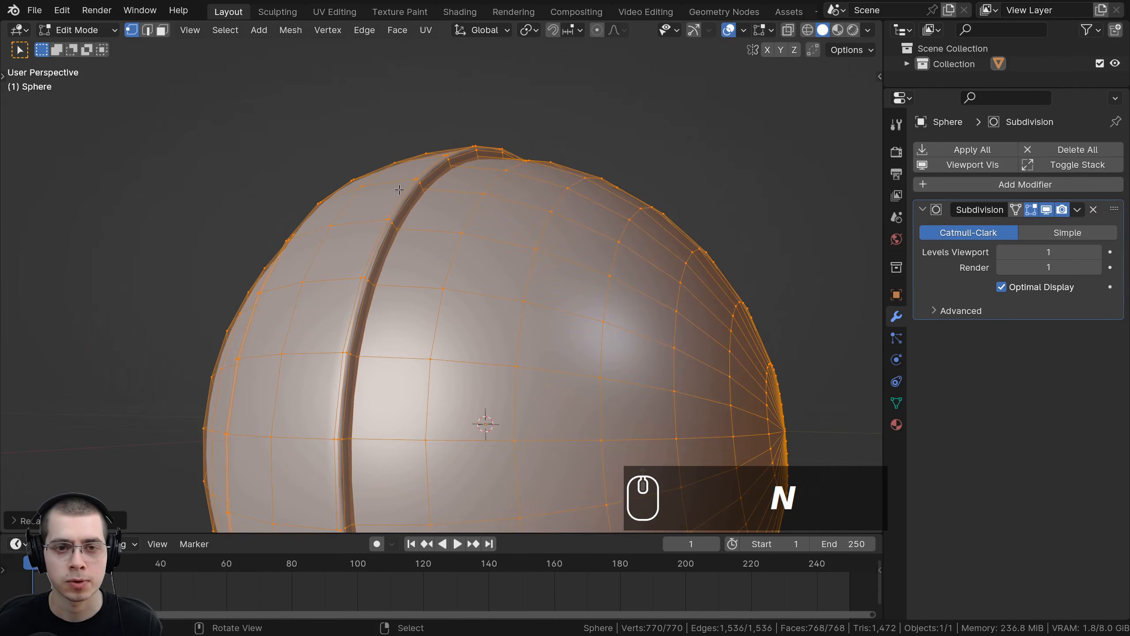
click(416, 171)
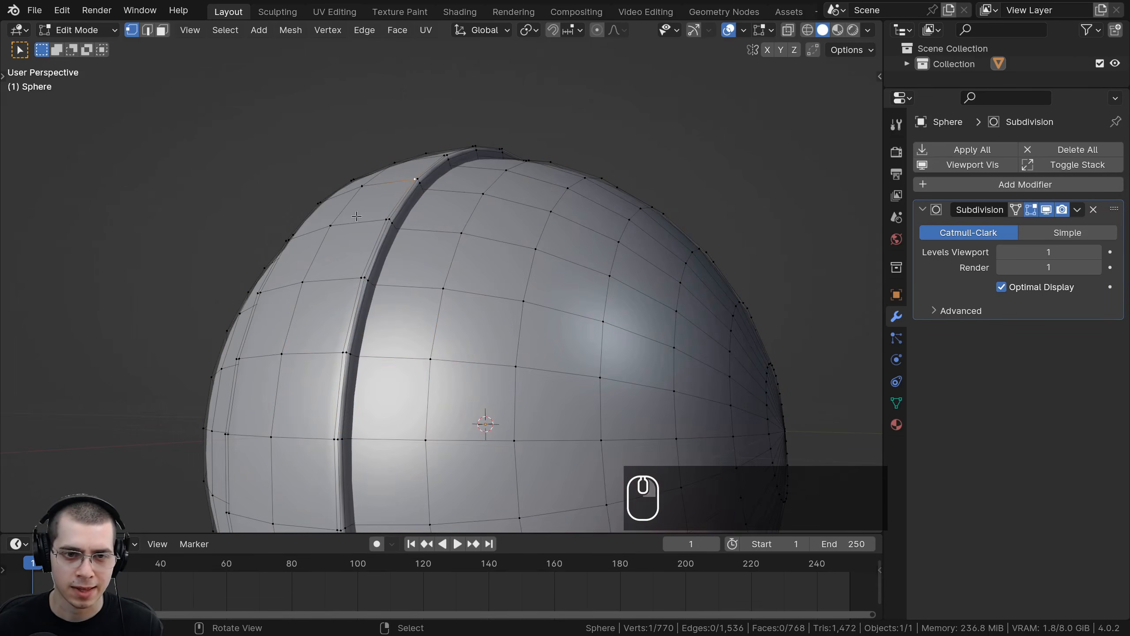
Step: Select the linked cap and ring geometry and scale it down slightly in two passes
middle_drag(383, 233, 388, 238)
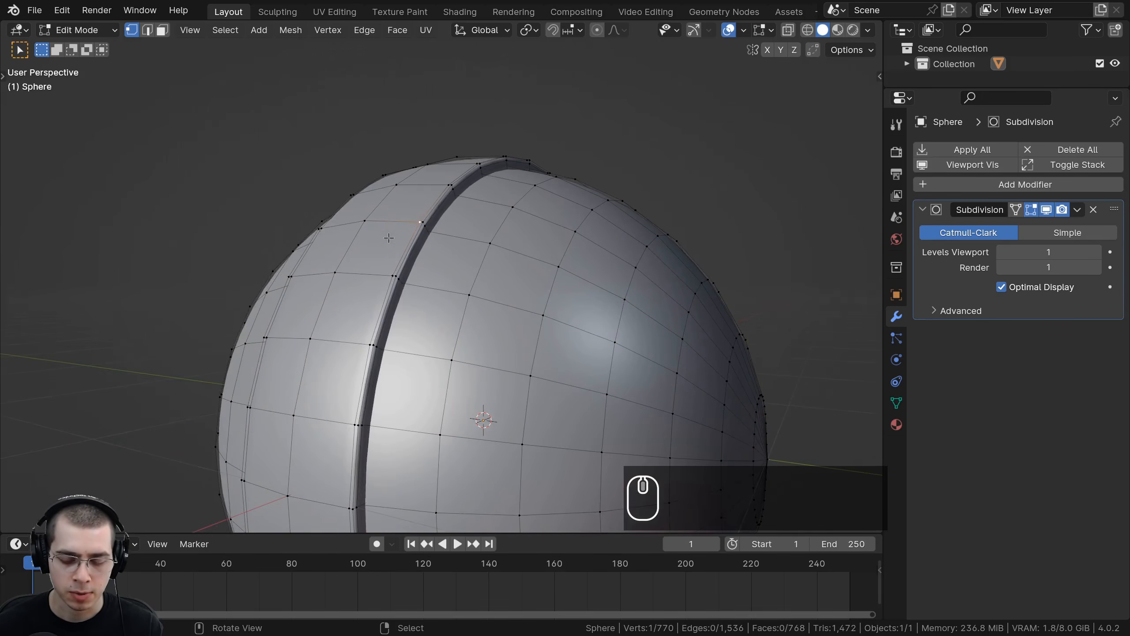
key(l)
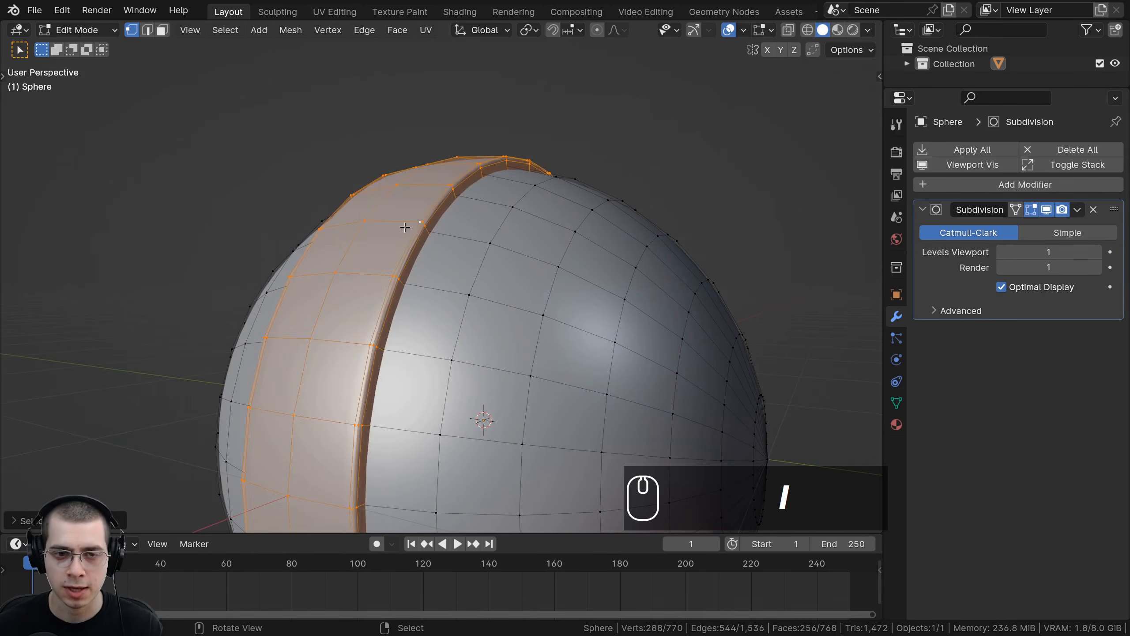
scroll(778, 161, up, 3)
key(s)
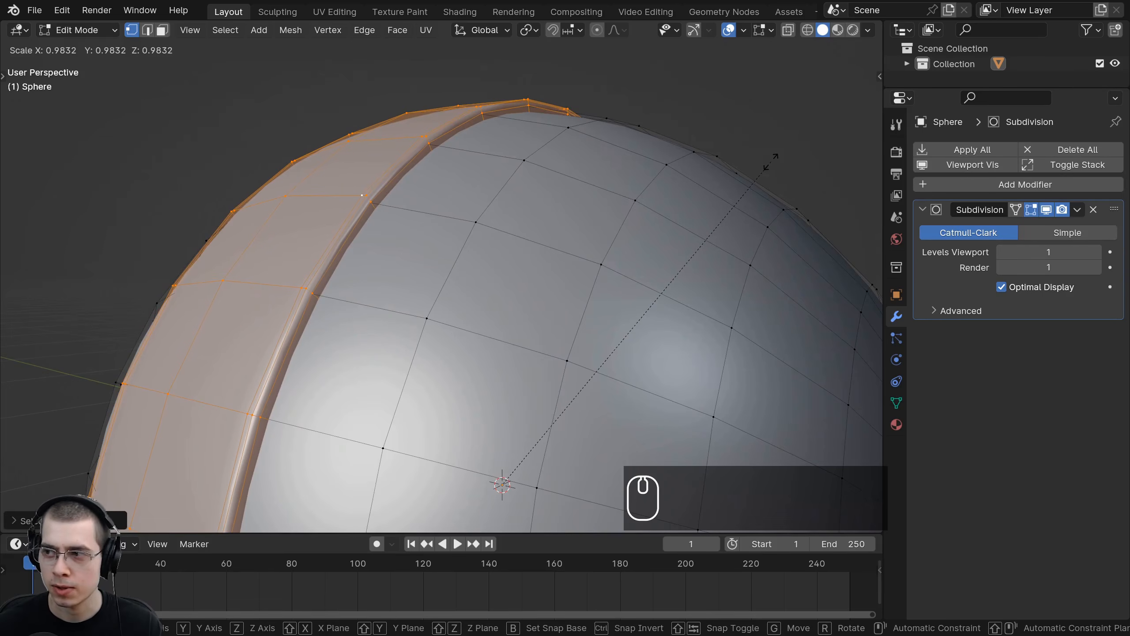
click(758, 173)
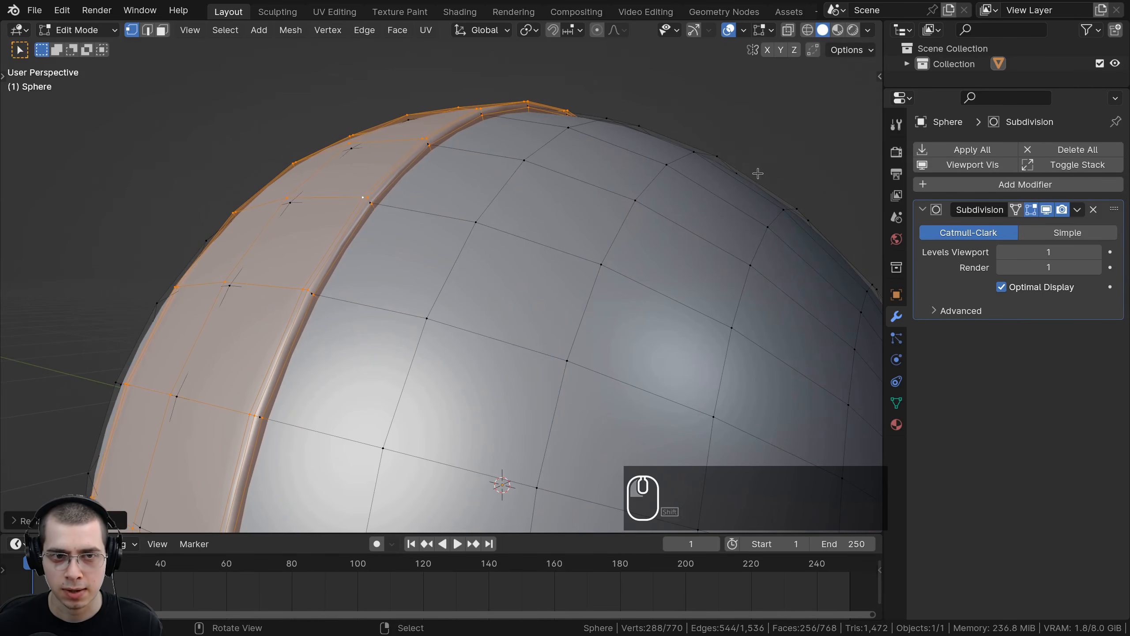
key(s)
click(765, 171)
Step: Leave Edit Mode and inspect the sphere from the front and perspective views
key(Tab)
scroll(747, 200, down, 1)
scroll(747, 200, down, 2)
middle_drag(713, 212, 480, 241)
scroll(620, 248, down, 4)
key(a)
scroll(534, 262, up, 1)
click(480, 241)
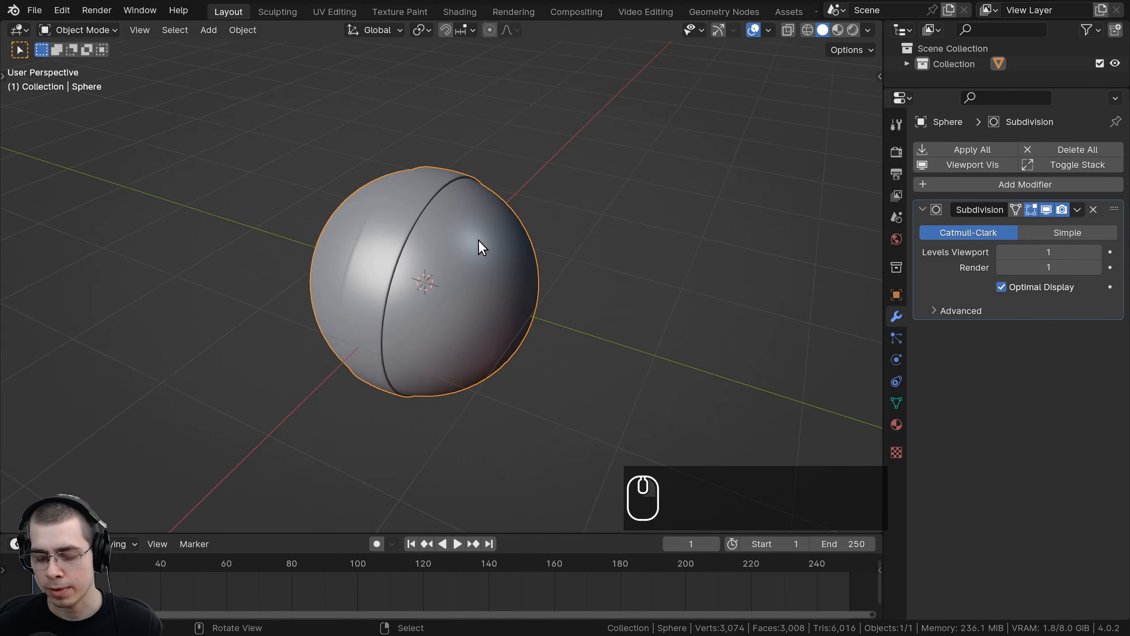
key(KP_1)
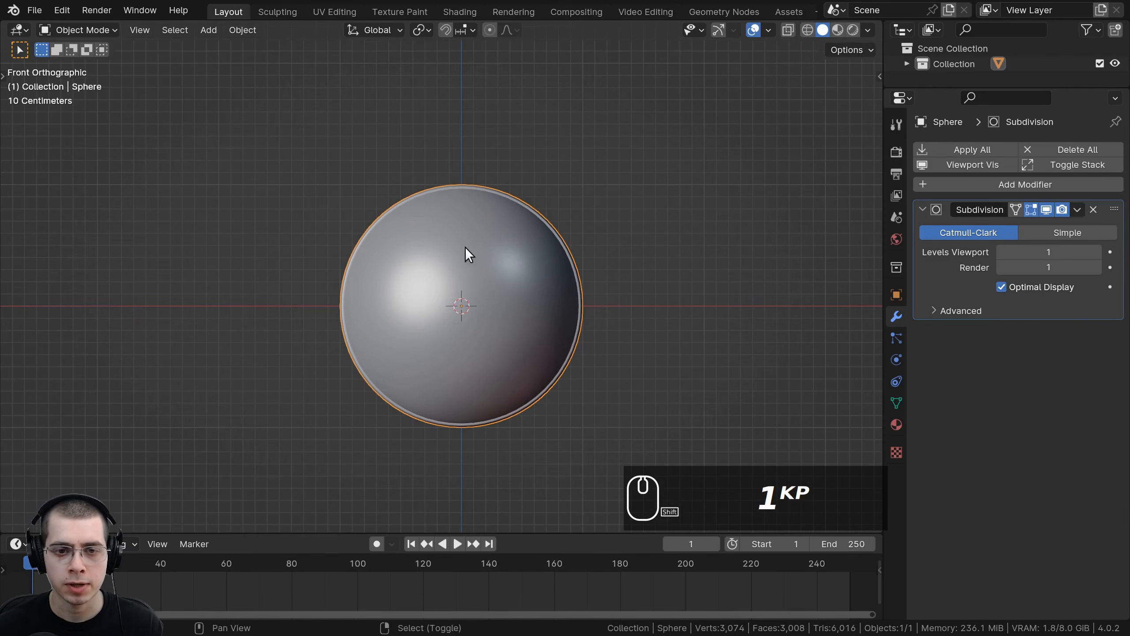
scroll(436, 243, up, 4)
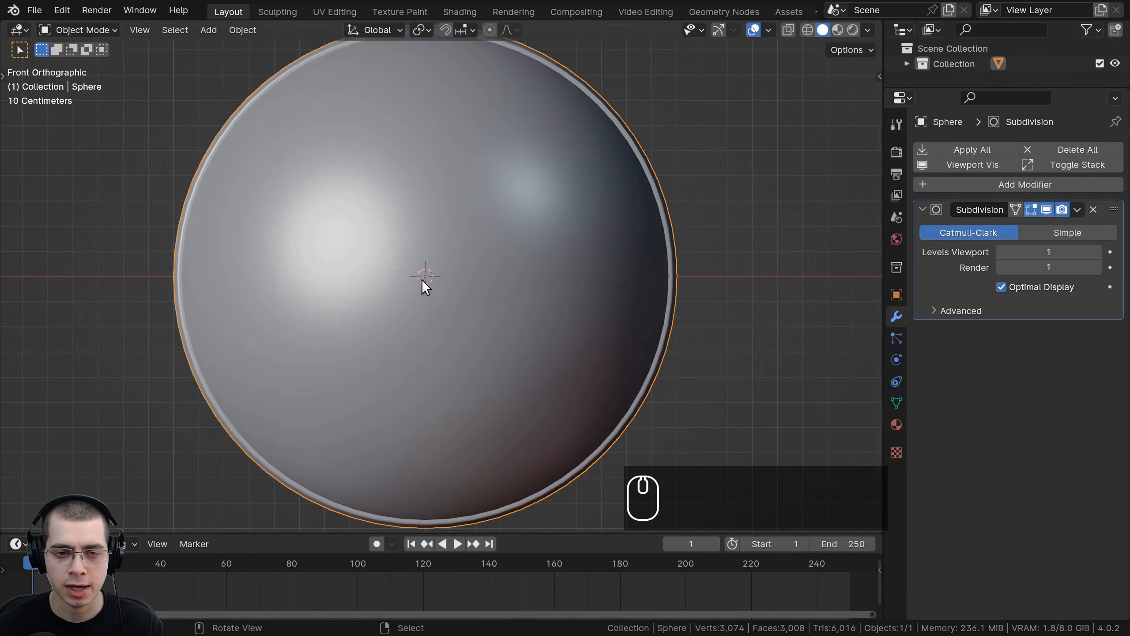
middle_drag(412, 237, 496, 282)
scroll(441, 263, down, 2)
scroll(467, 334, up, 2)
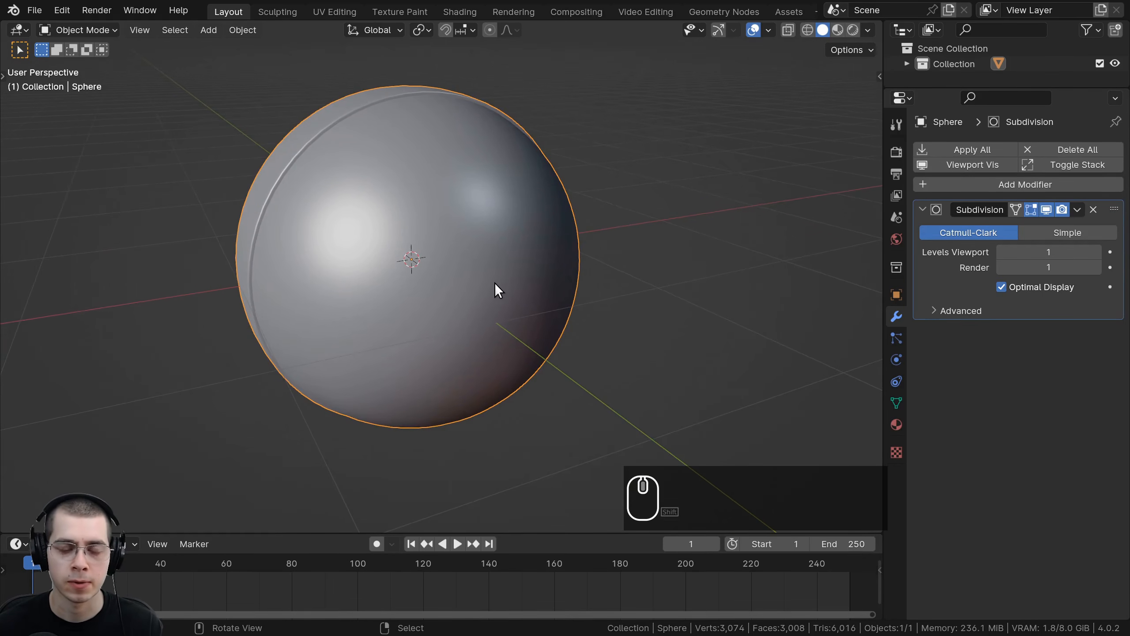
Step: Select the edge loop around the sphere's side pole, duplicate it and scale the copy up to about 1.08
key(Tab)
scroll(471, 288, up, 1)
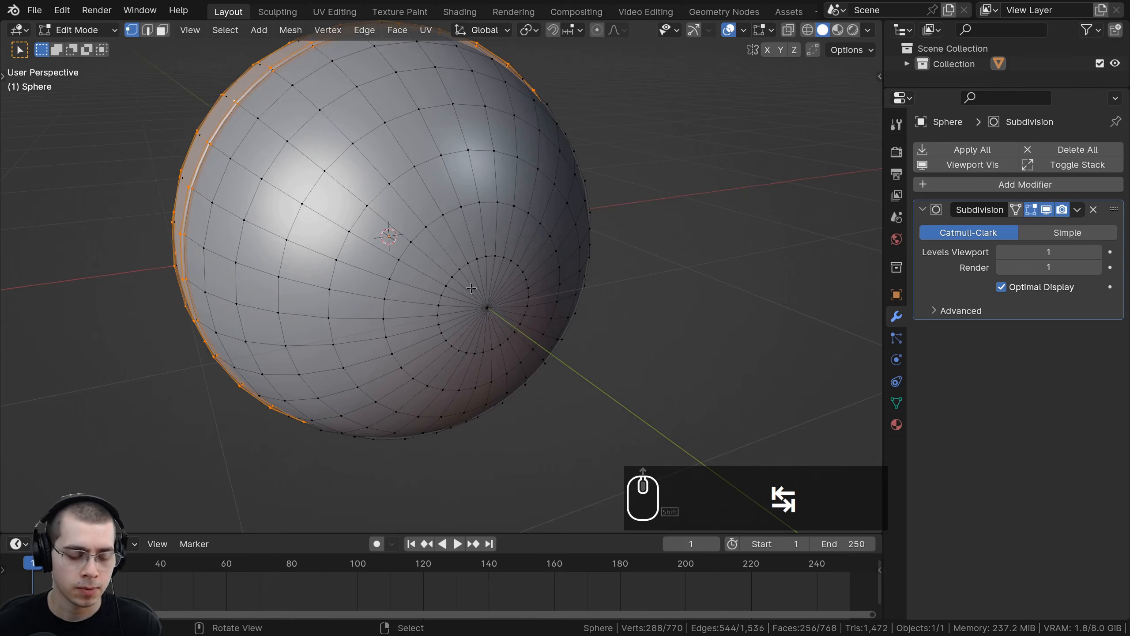
alt+click(461, 267)
middle_drag(461, 266, 588, 285)
scroll(646, 306, up, 4)
key(shift+d)
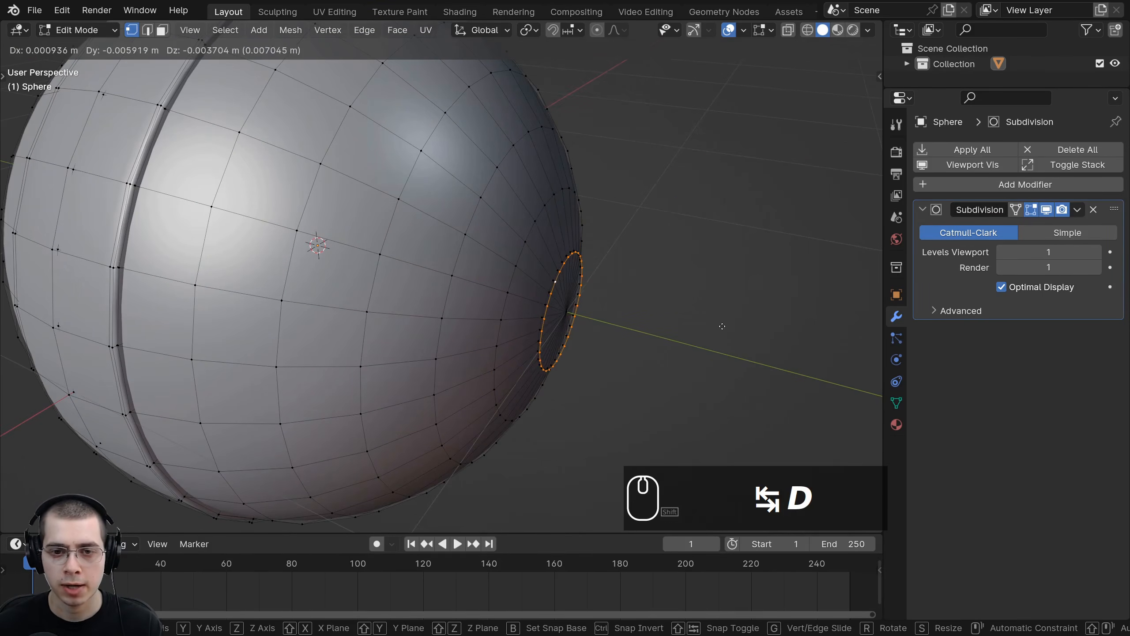
key(y)
key(s)
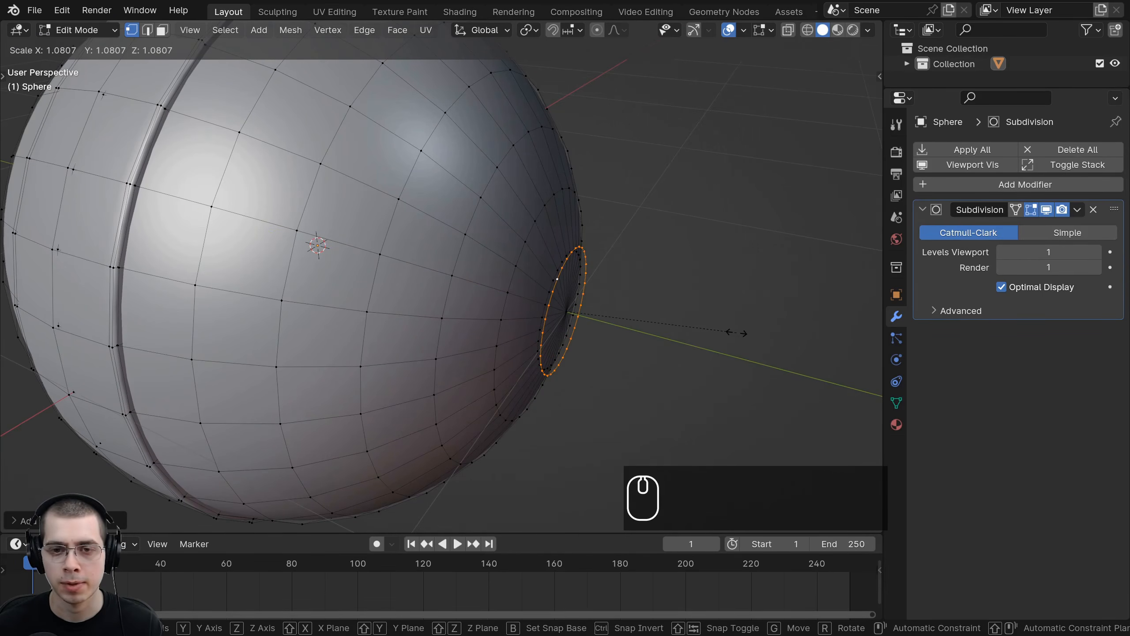
click(737, 332)
Step: Extrude the duplicated loop slightly along Y into a narrow band and scale the extrusion
key(e)
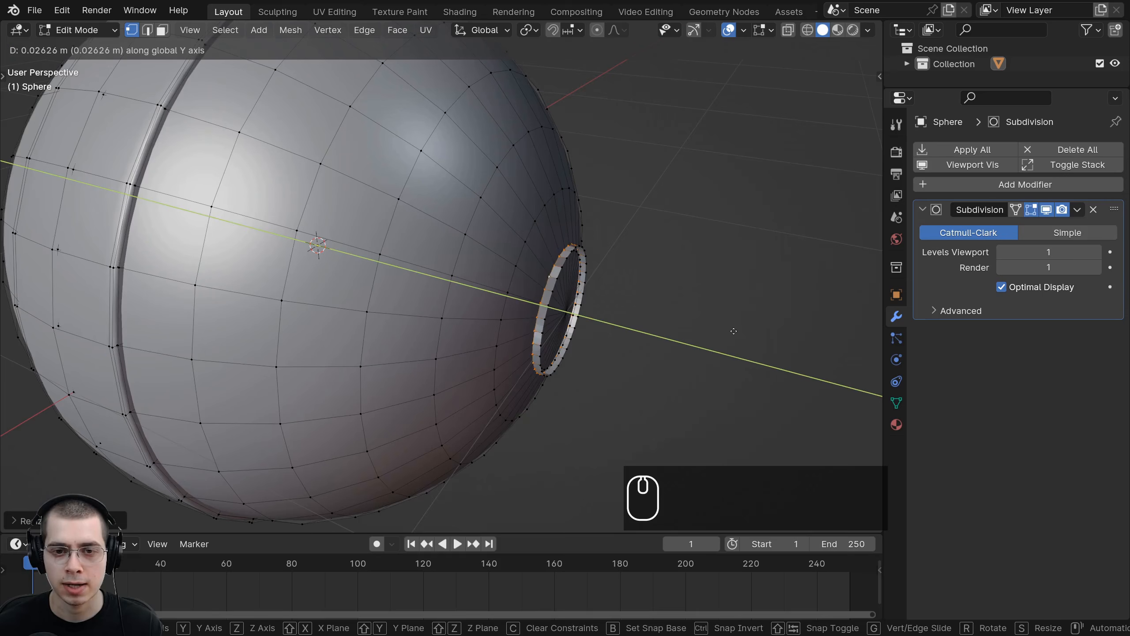
click(731, 331)
key(s)
click(732, 330)
Step: Select the whole mesh and recalculate its normals
scroll(731, 330, up, 2)
shift+middle_drag(731, 330, 620, 307)
scroll(622, 327, up, 2)
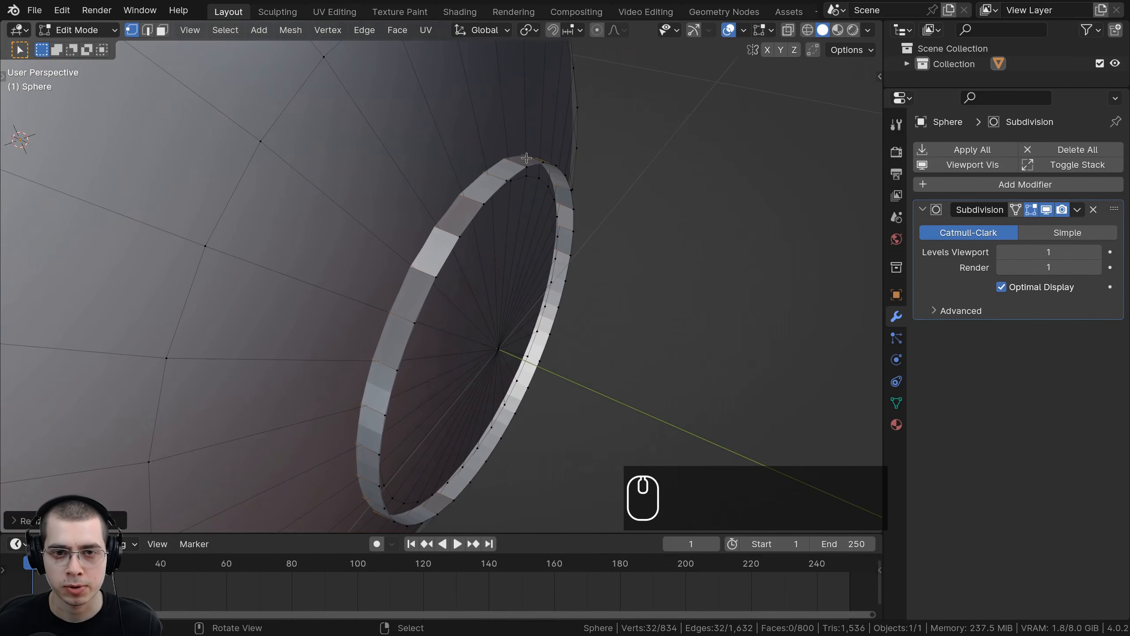
key(a)
key(a)
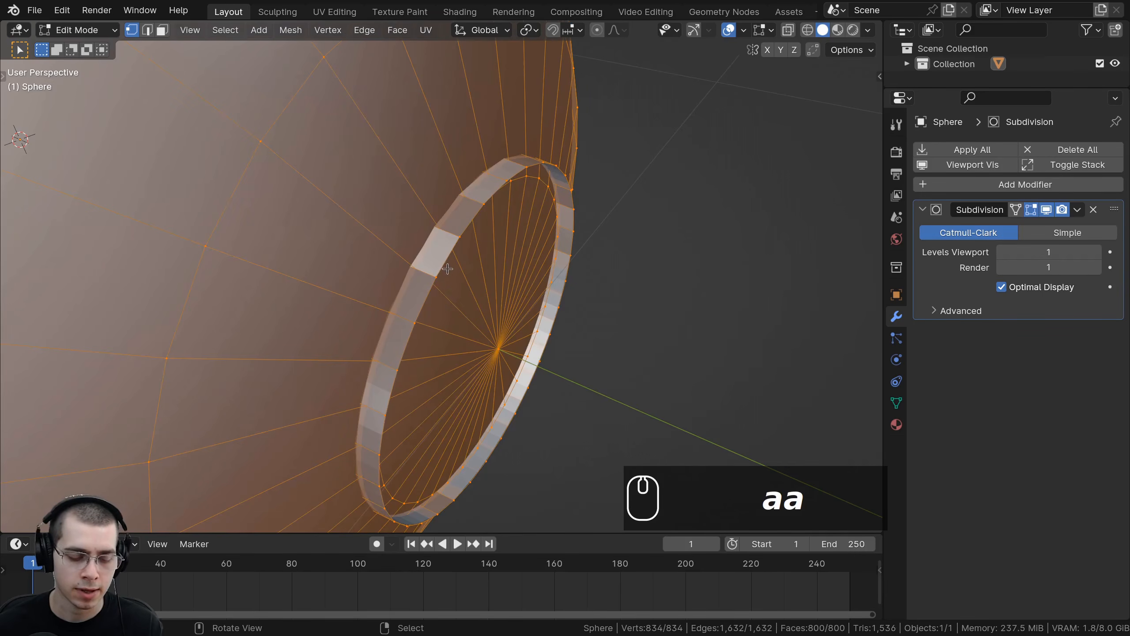
key(shift+n)
Step: Select the band's outer edge loop and move it slightly along the Y axis
scroll(451, 263, down, 3)
mouse_move(451, 263)
middle_down()
mouse_move(434, 177)
mouse_move(445, 217)
middle_up()
scroll(487, 176, up, 2)
middle_drag(487, 176, 484, 216)
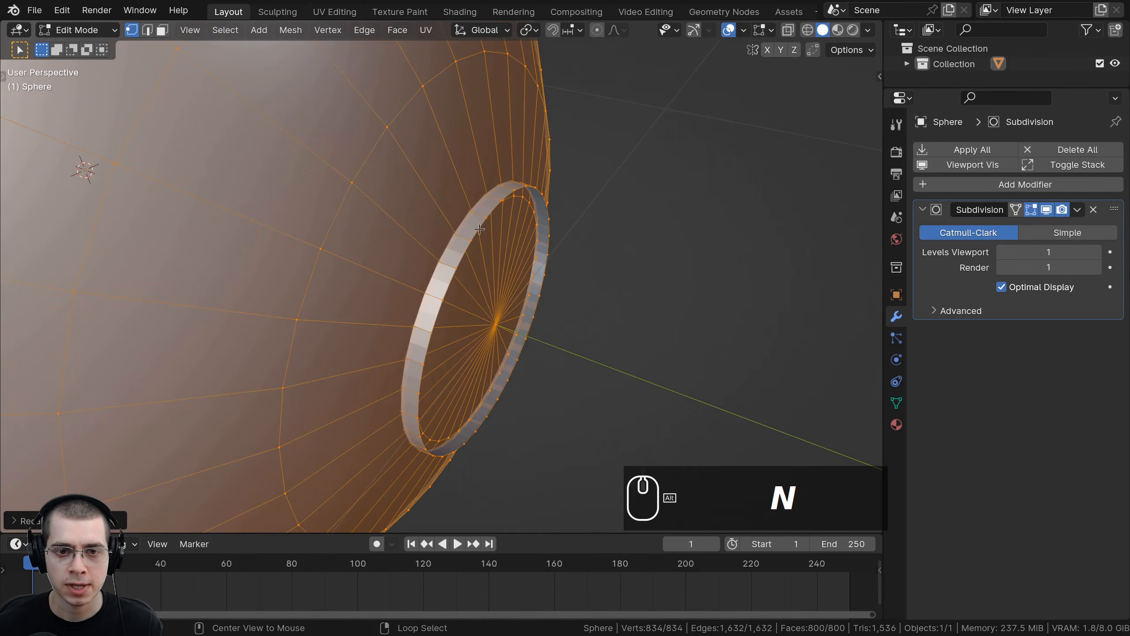
alt+click(479, 229)
key(g)
middle_click(622, 272)
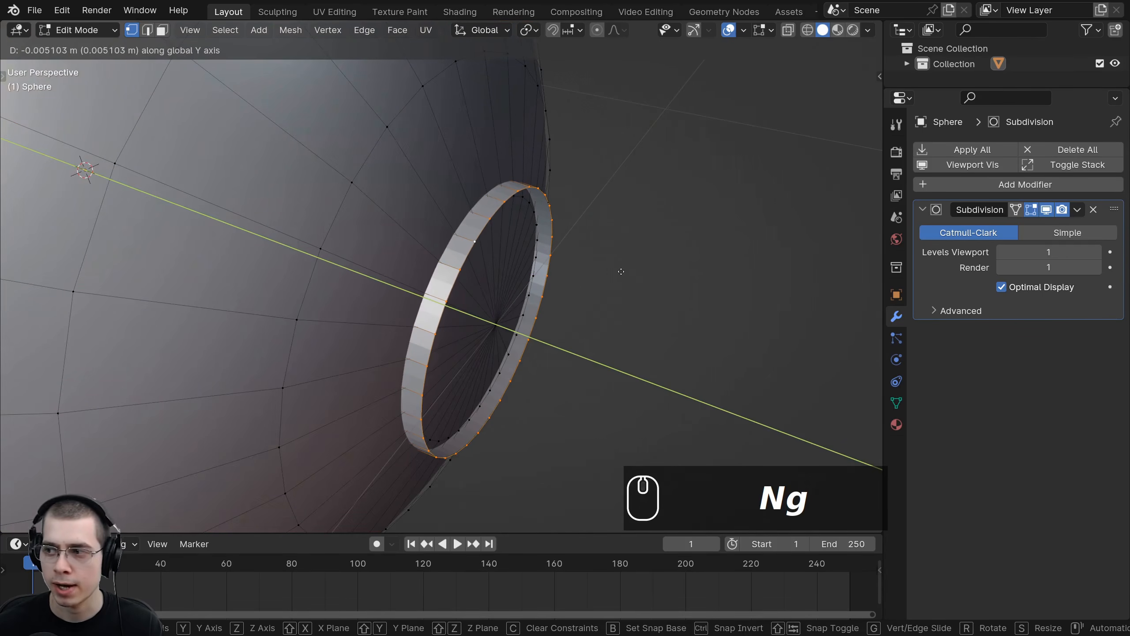
click(621, 272)
Step: Extrude the loop, scale it inward to about 0.45 and move it along Y to form a recessed flange
shift+middle_drag(622, 272, 570, 280)
key(e)
key(s)
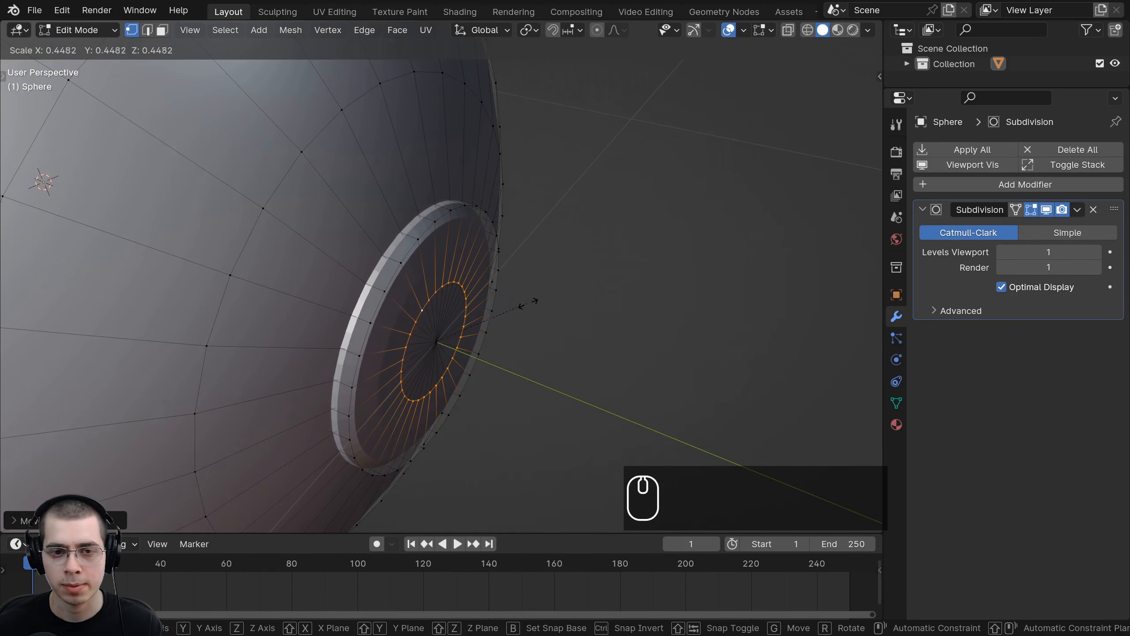
click(529, 301)
key(g)
middle_click(534, 303)
click(534, 302)
Step: Extrude the inner loop about 0.41 m along Y into a shaft
scroll(603, 297, down, 3)
middle_drag(535, 301, 439, 277)
key(e)
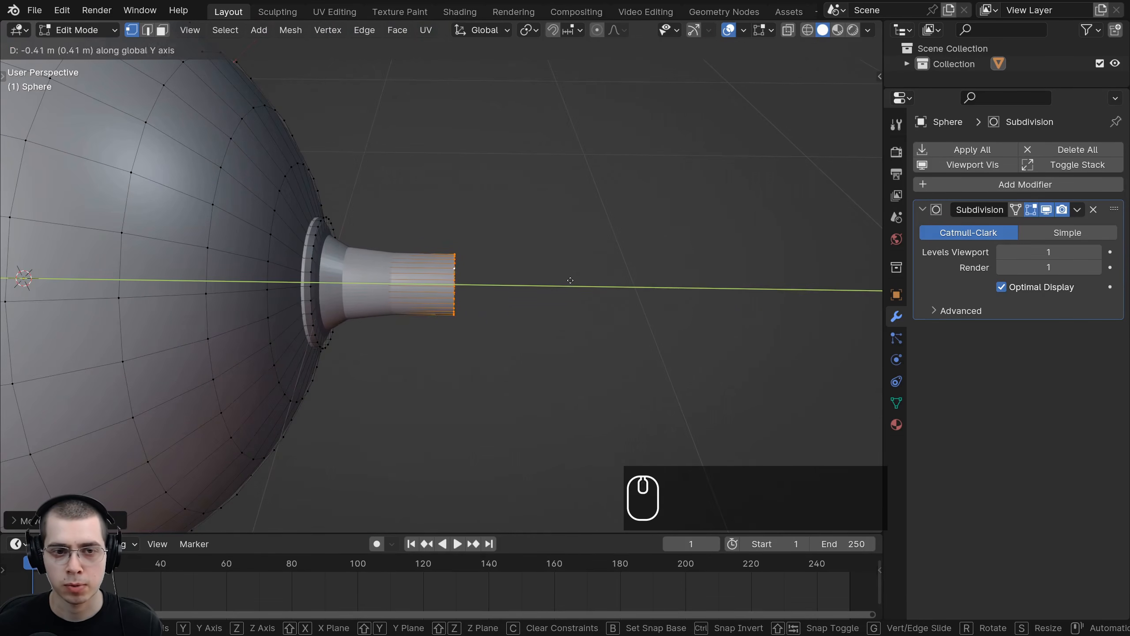
click(581, 281)
Step: Add a loop cut around the middle of the shaft
scroll(568, 278, down, 5)
middle_drag(568, 278, 483, 272)
scroll(515, 257, up, 4)
scroll(423, 247, up, 5)
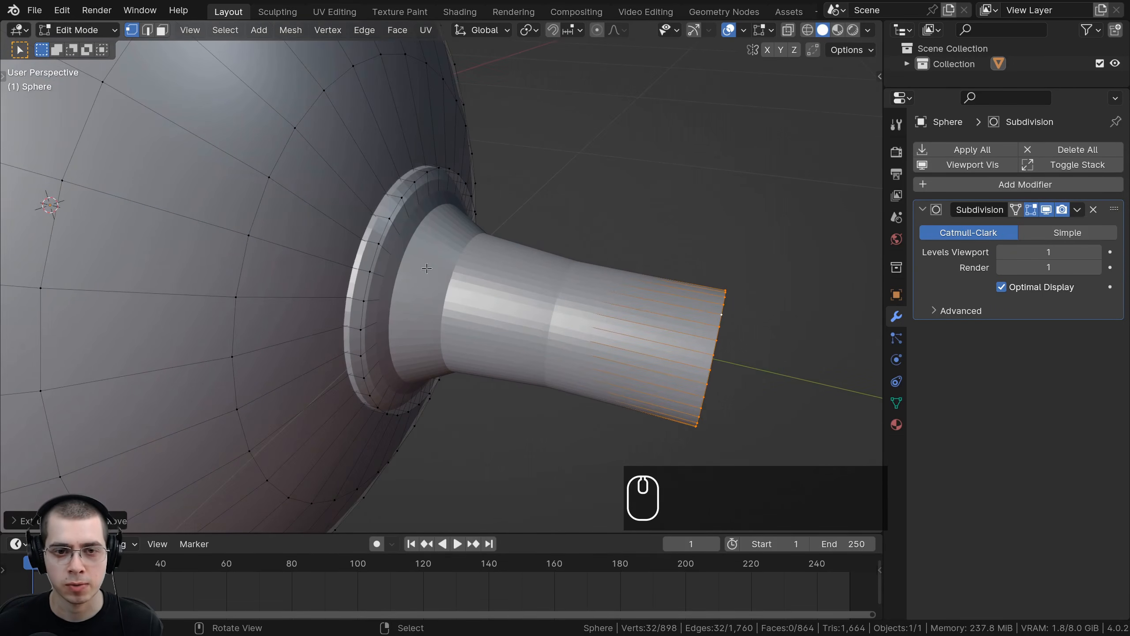
scroll(429, 250, up, 2)
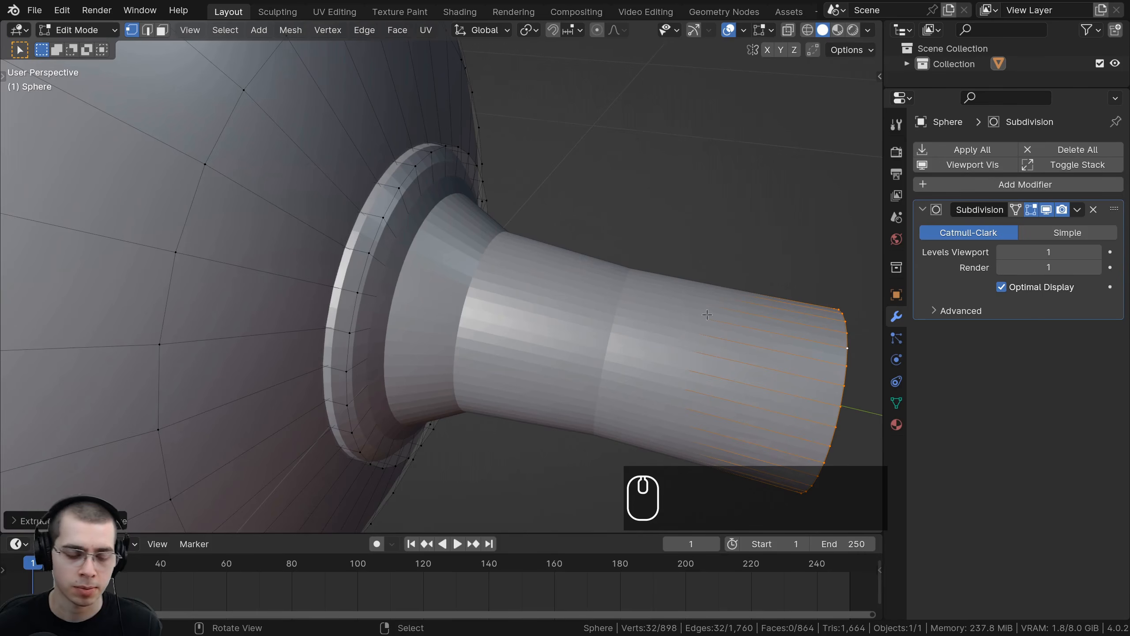
key(ctrl+r)
click(715, 286)
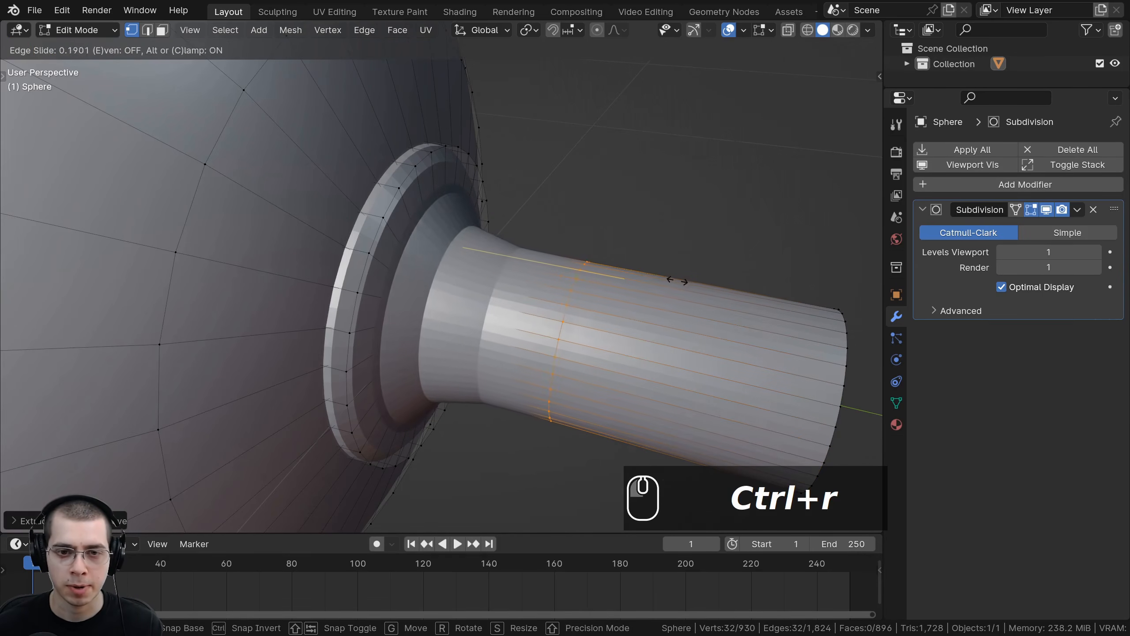
click(537, 270)
Step: Add a loop cut near the base of the shaft
middle_drag(537, 270, 401, 214)
key(ctrl+r)
click(340, 169)
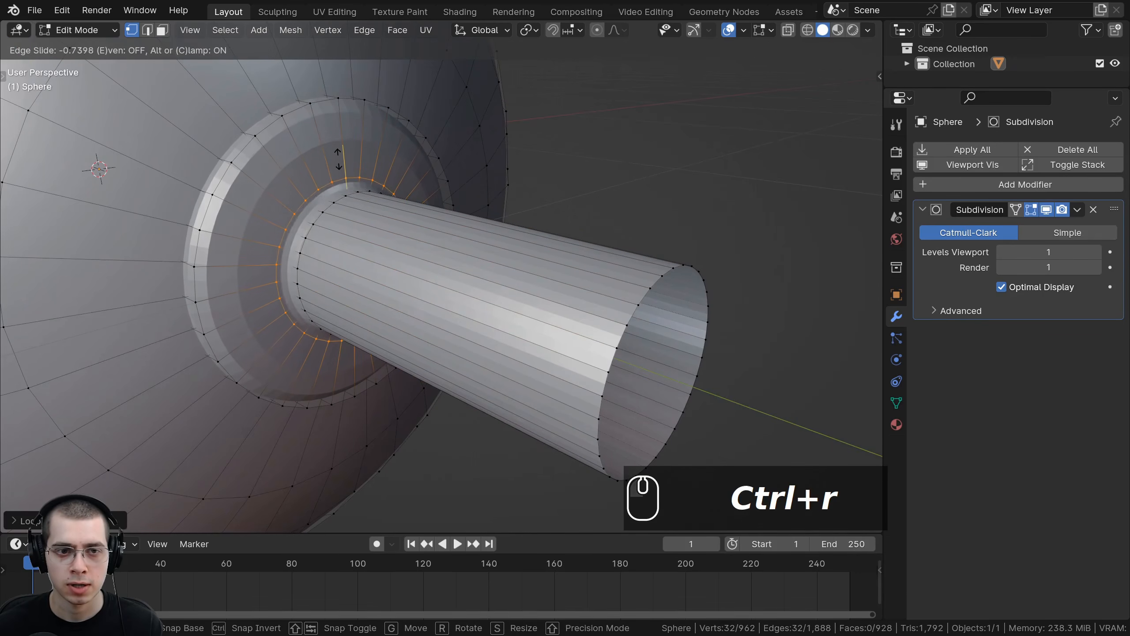
click(335, 161)
Step: Add a loop cut on the flange's inner face around the shaft
key(ctrl+r)
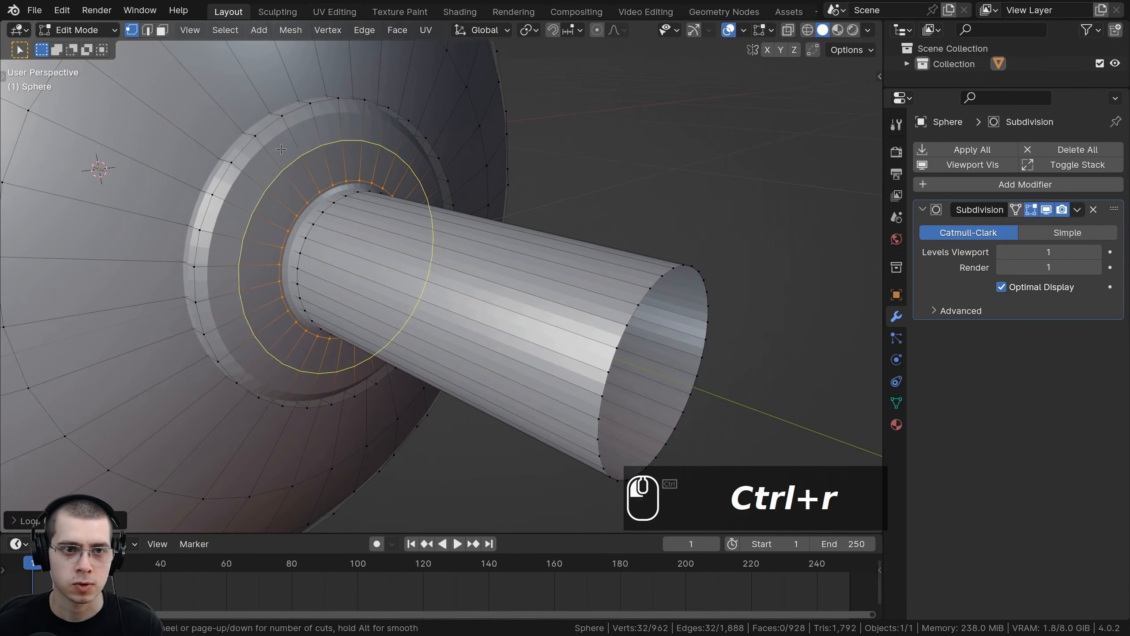
click(285, 150)
click(380, 174)
Step: Add a loop cut along the flange's outer rim and recalculate the whole mesh's normals
middle_drag(381, 173, 372, 158)
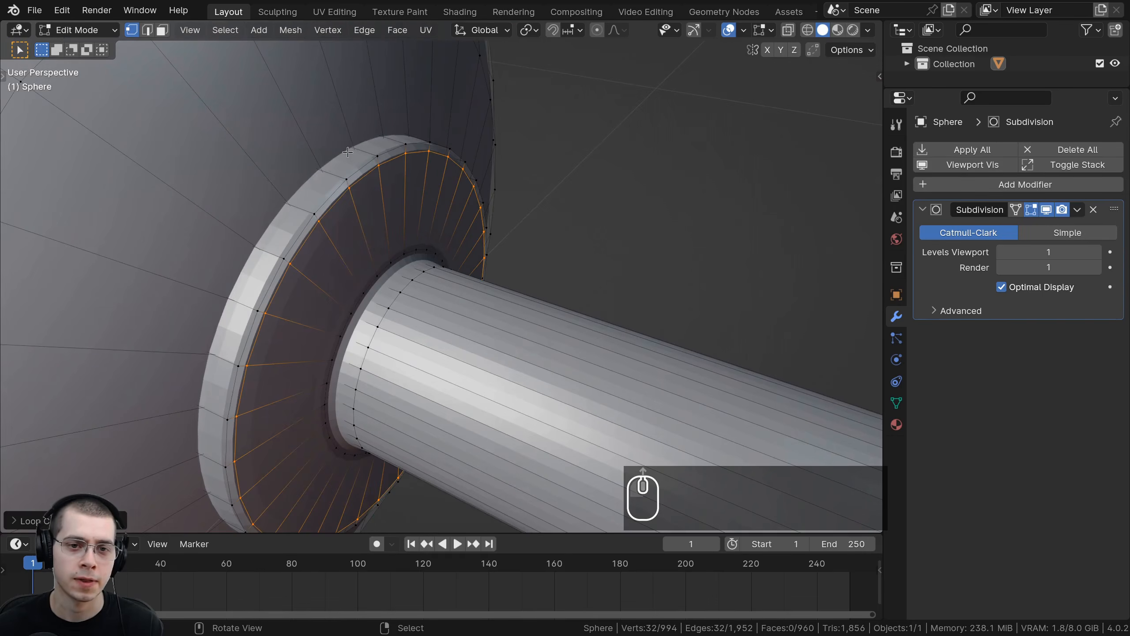
key(ctrl+r)
click(369, 153)
click(368, 155)
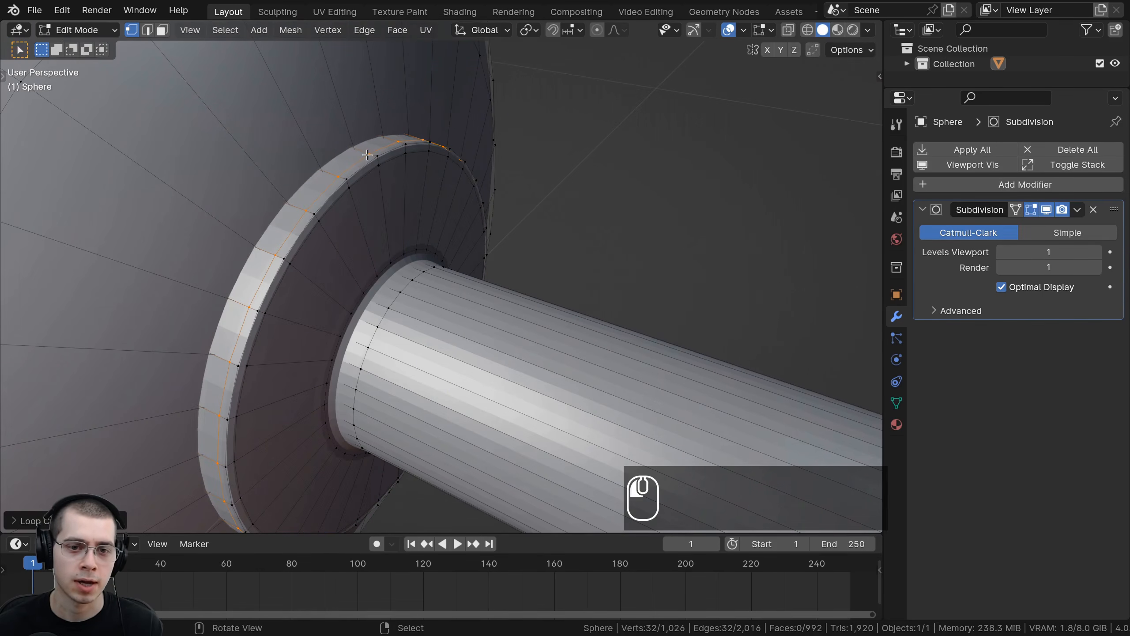
alt+click(405, 288)
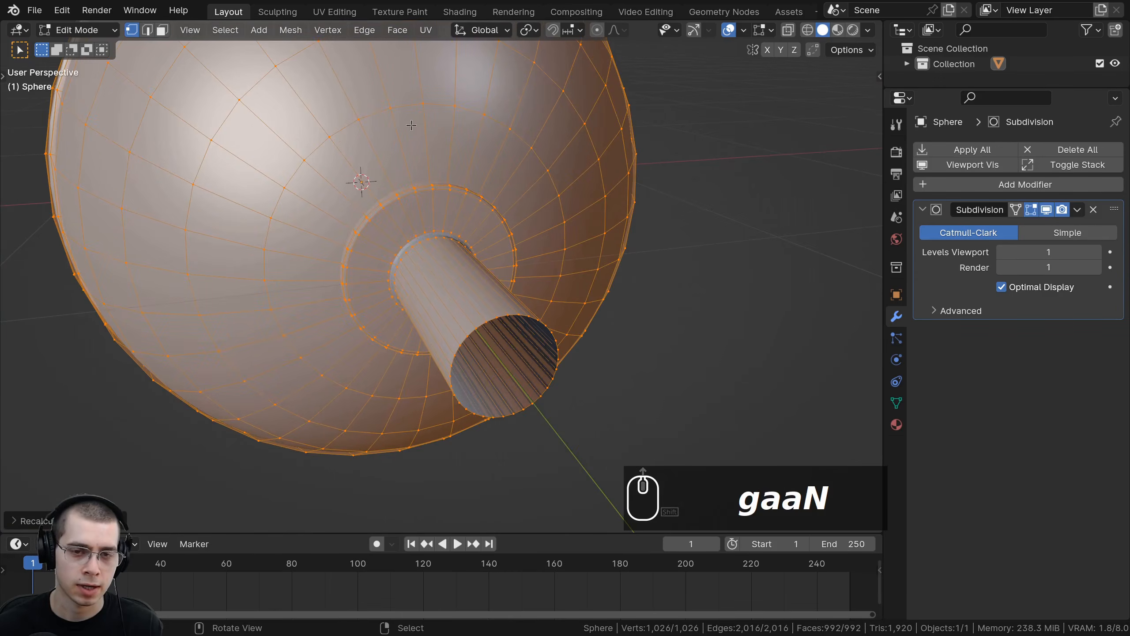
Step: Return to Object Mode and shade the sphere smooth
key(Tab)
middle_drag(403, 115, 462, 174)
scroll(462, 174, down, 1)
key(w)
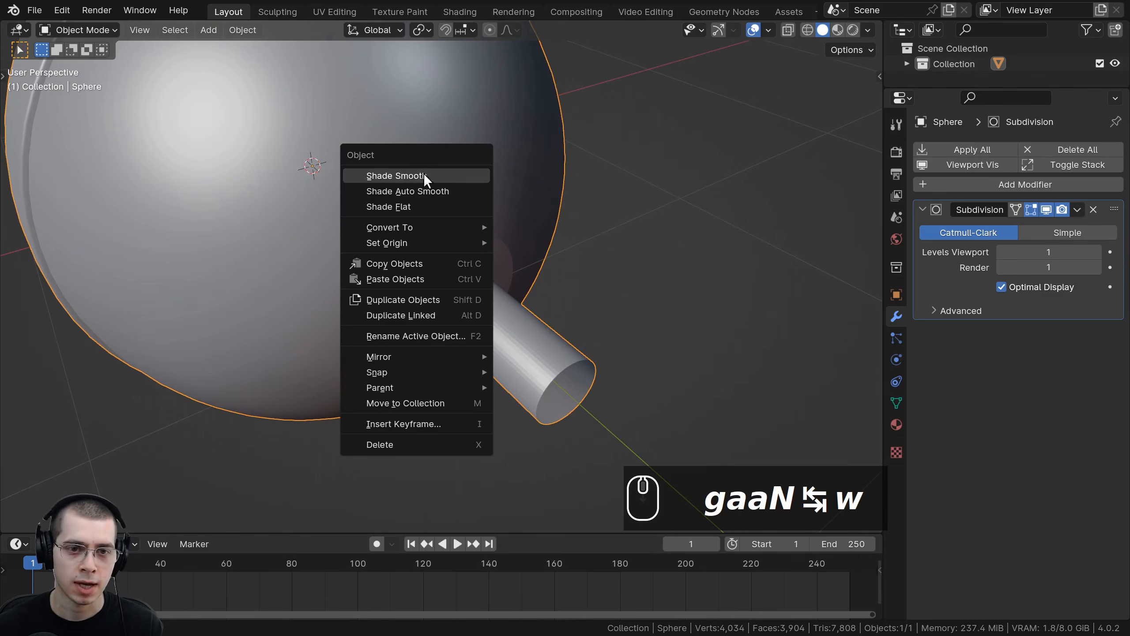
click(370, 177)
mouse_move(407, 230)
middle_down()
mouse_move(424, 405)
mouse_move(507, 296)
mouse_move(568, 278)
mouse_move(518, 260)
middle_up()
scroll(508, 294, down, 3)
scroll(518, 259, up, 2)
key(Tab)
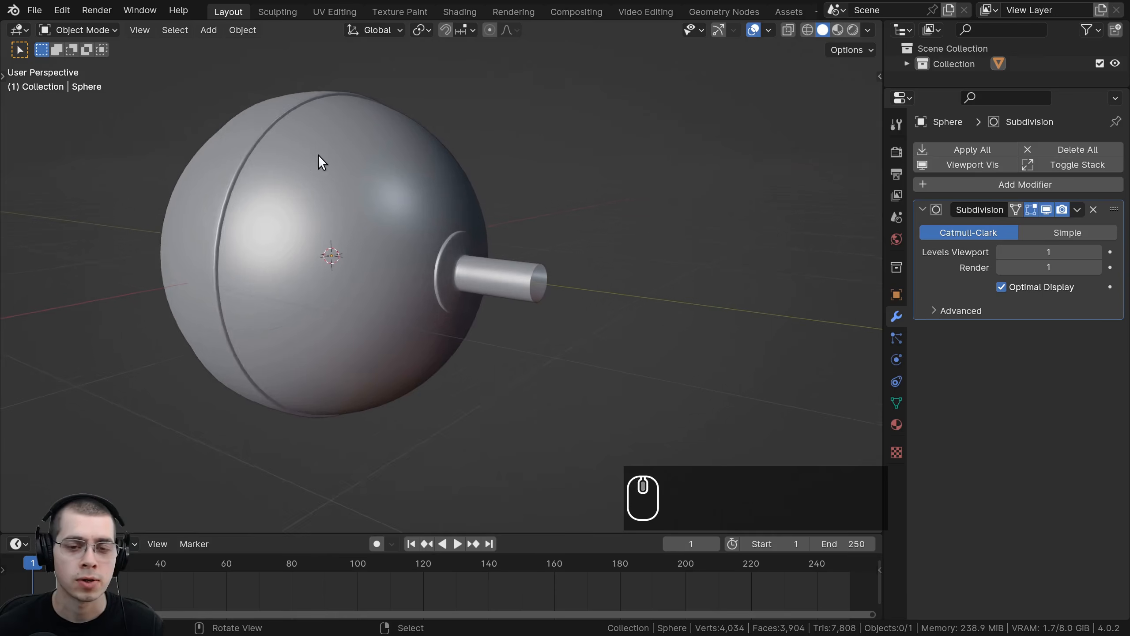
scroll(319, 156, down, 2)
shift+middle_drag(372, 208, 396, 279)
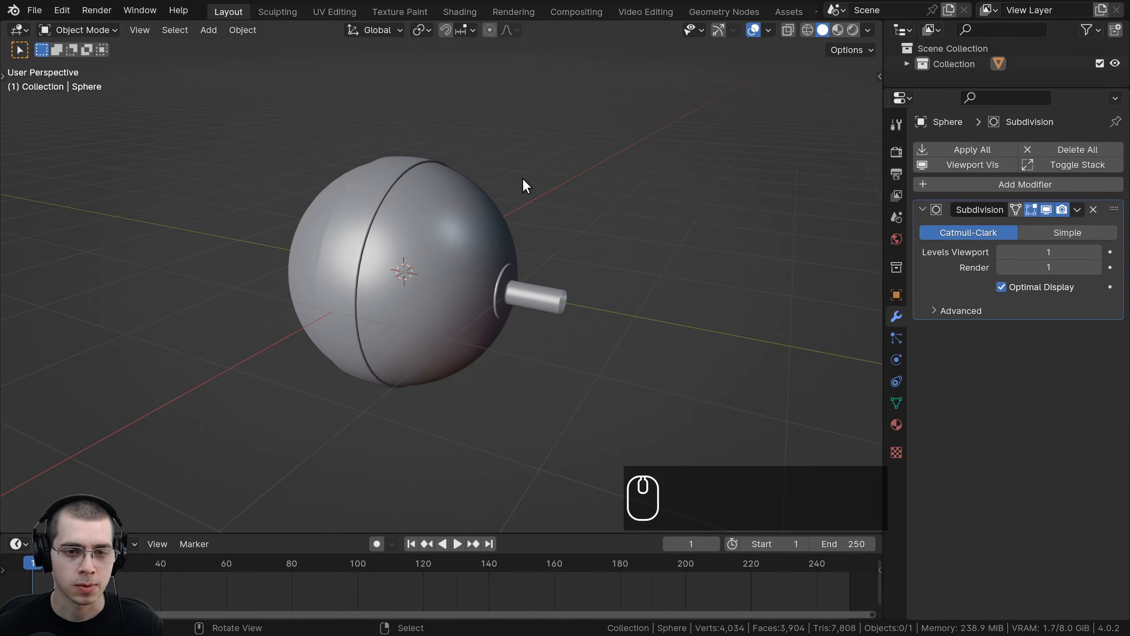
click(109, 31)
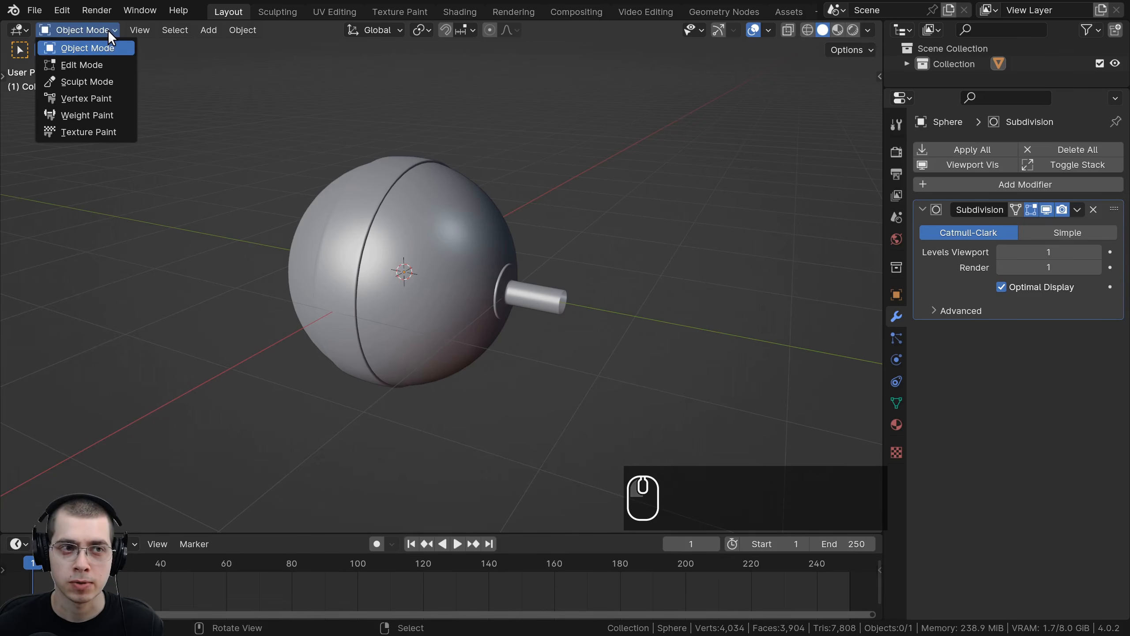
middle_drag(610, 190, 550, 183)
shift+right_click(550, 184)
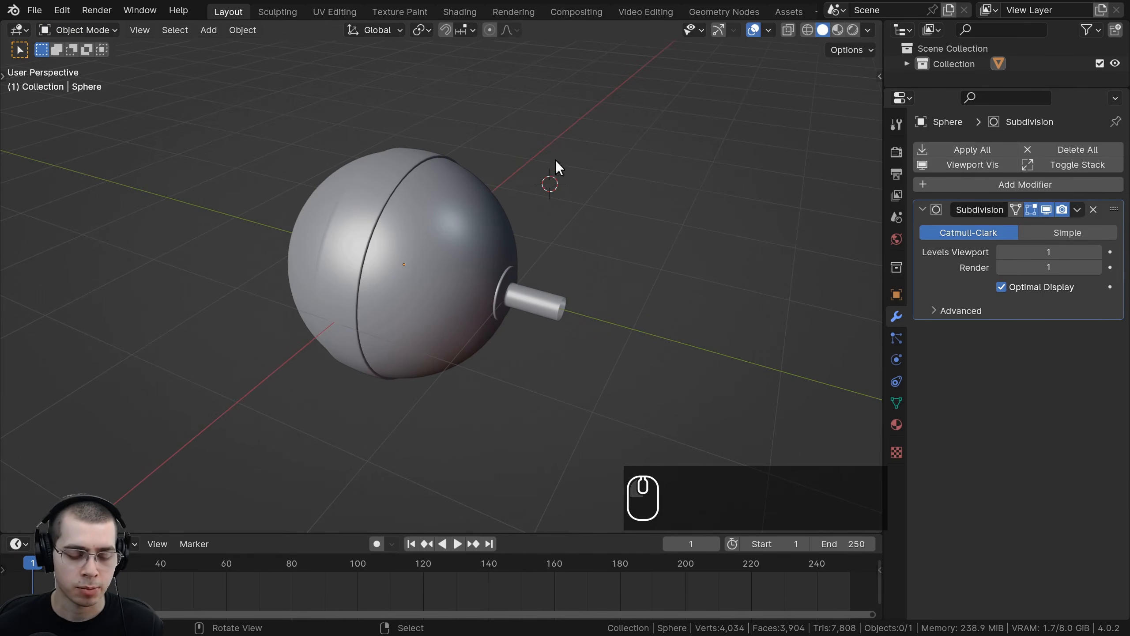
Step: Reset the 3D cursor to the world origin and add a mesh circle
key(shift+c)
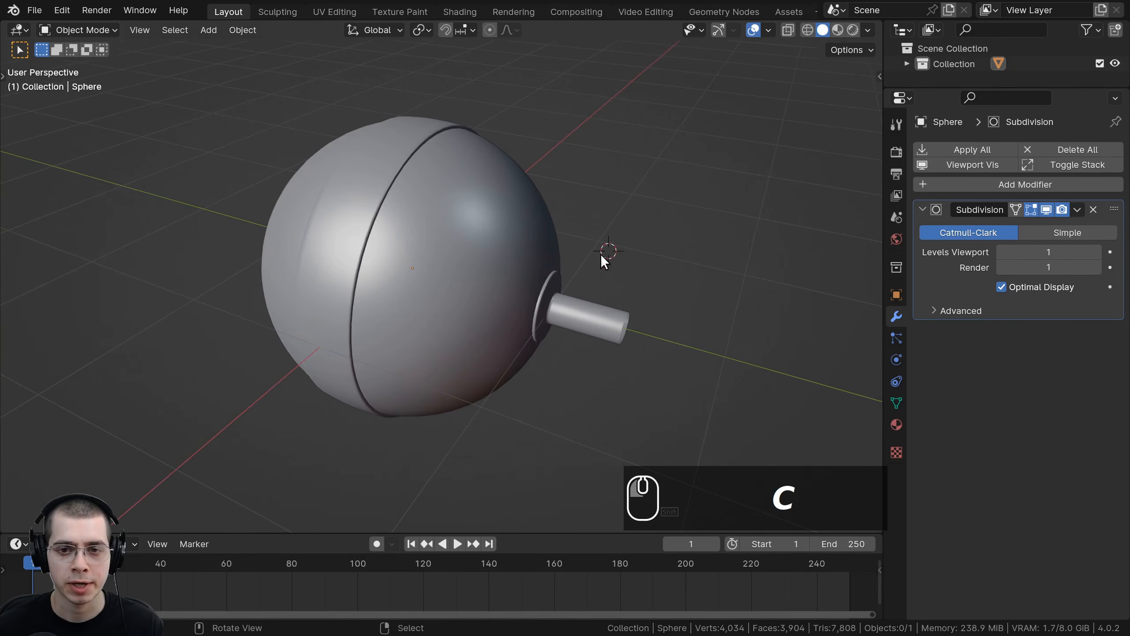
key(shift+c)
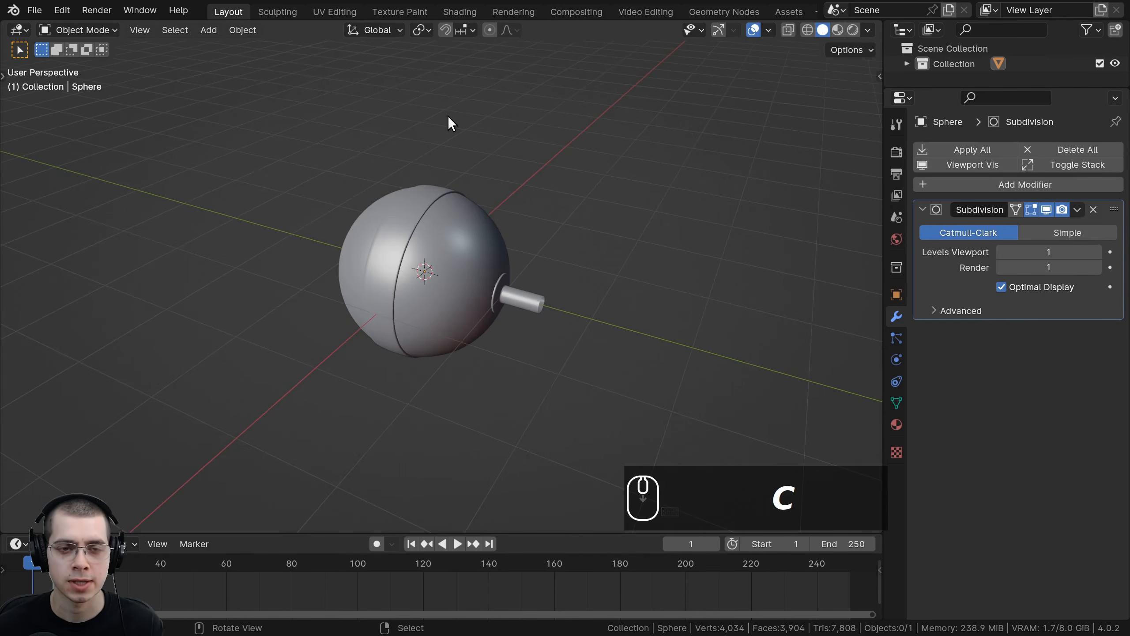
key(shift+a)
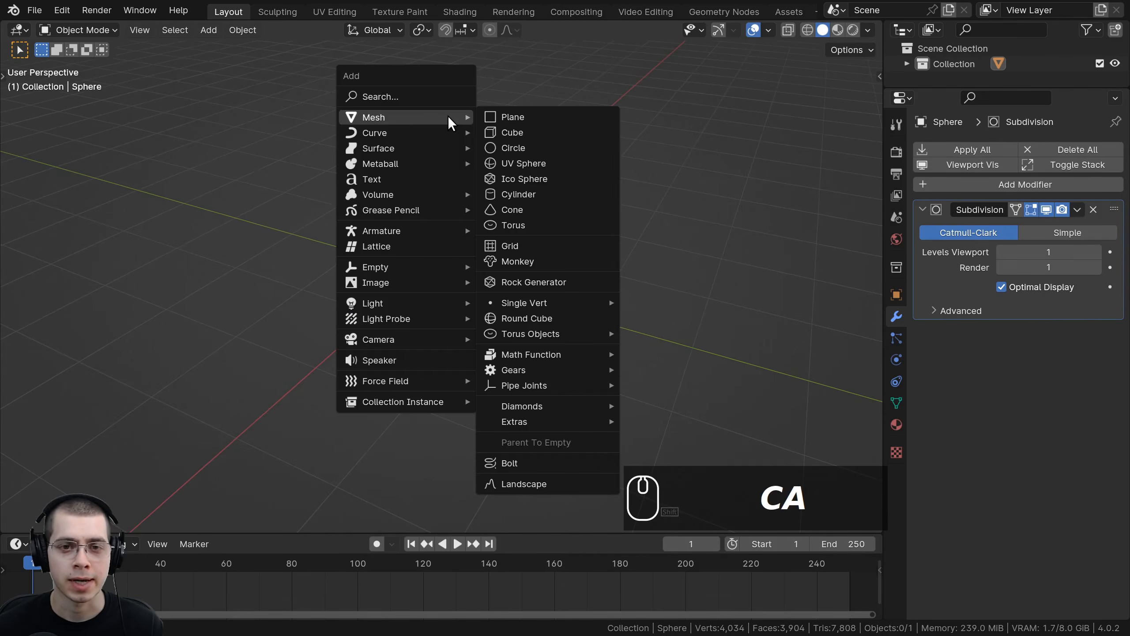
click(515, 154)
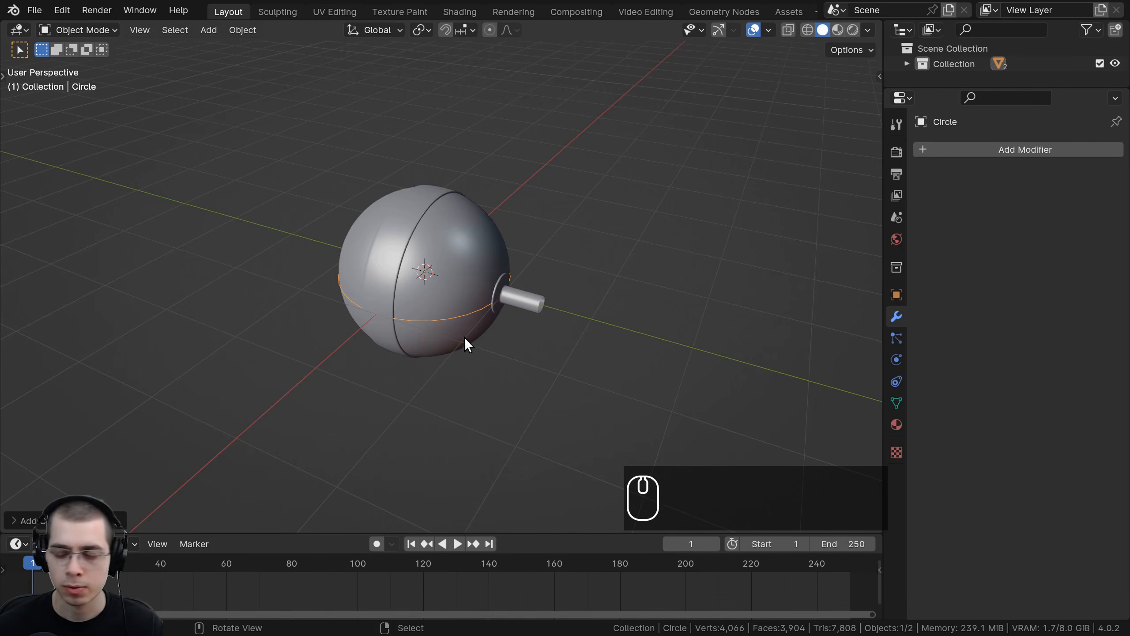
Step: Enter Edit Mode on the circle and scale it up slightly around the sphere
key(Tab)
scroll(473, 317, down, 2)
key(s)
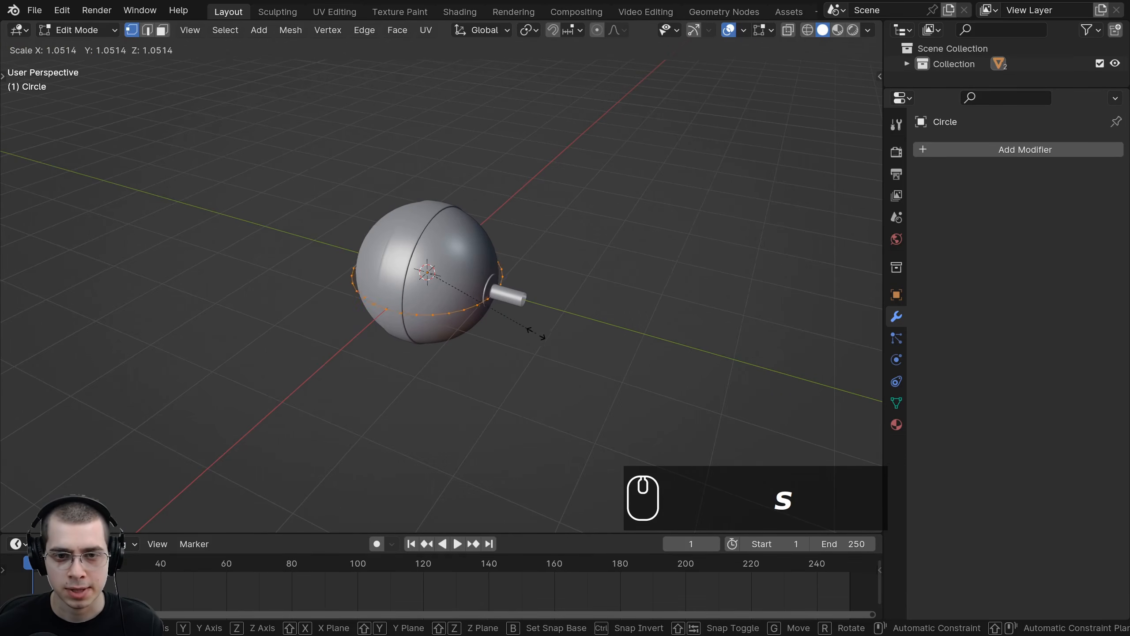
click(557, 352)
scroll(598, 316, up, 1)
middle_drag(558, 359, 609, 391)
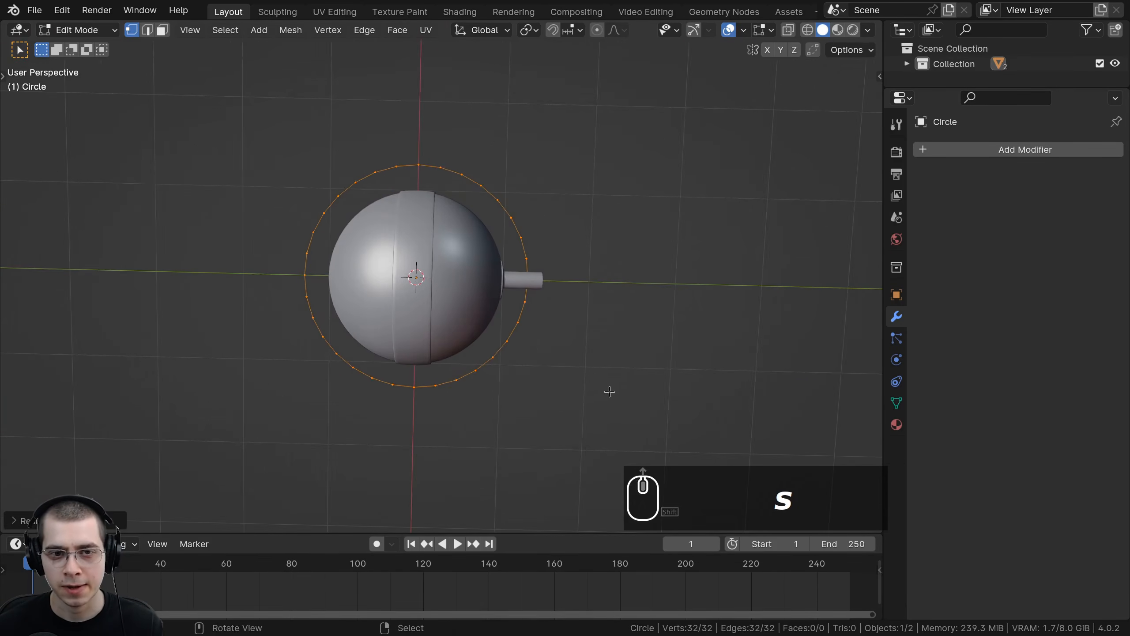
Step: Scale the circle further so it fully surrounds the sphere and the shaft
key(s)
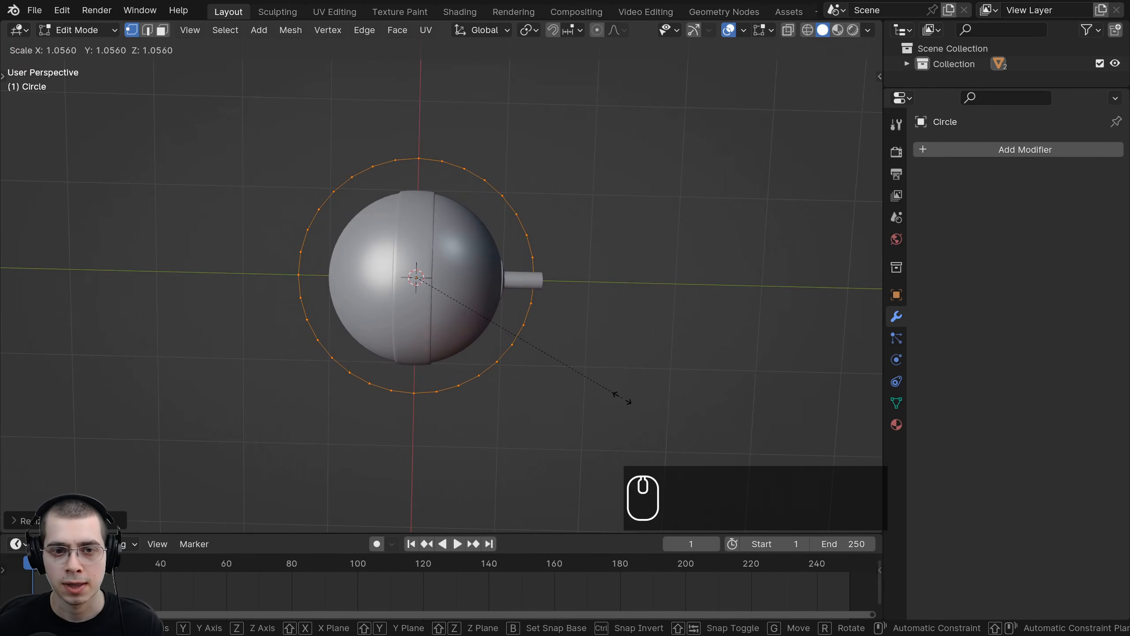
click(621, 397)
shift+middle_drag(532, 338, 401, 307)
scroll(490, 298, up, 3)
key(s)
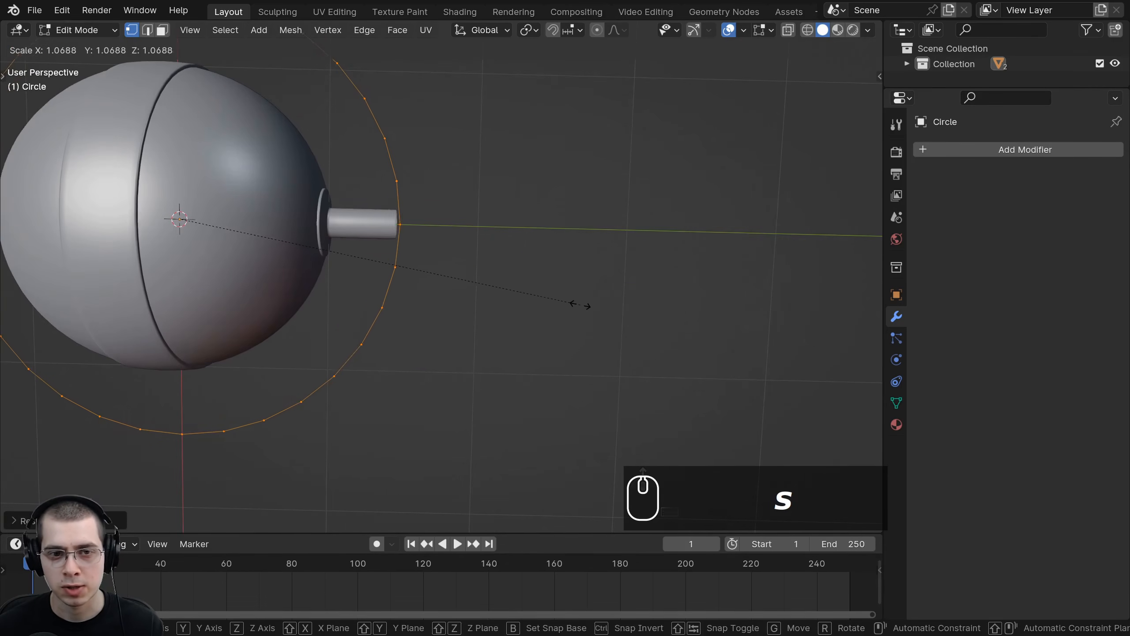
click(537, 286)
shift+middle_drag(408, 230, 457, 281)
key(s)
right_click(445, 274)
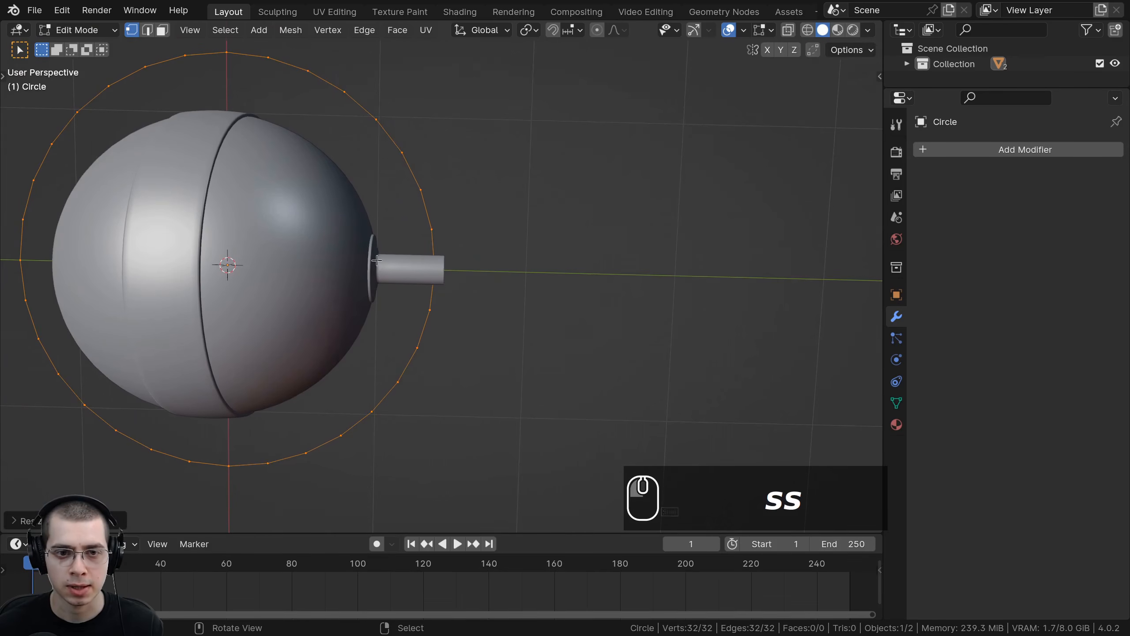
key(s)
click(509, 272)
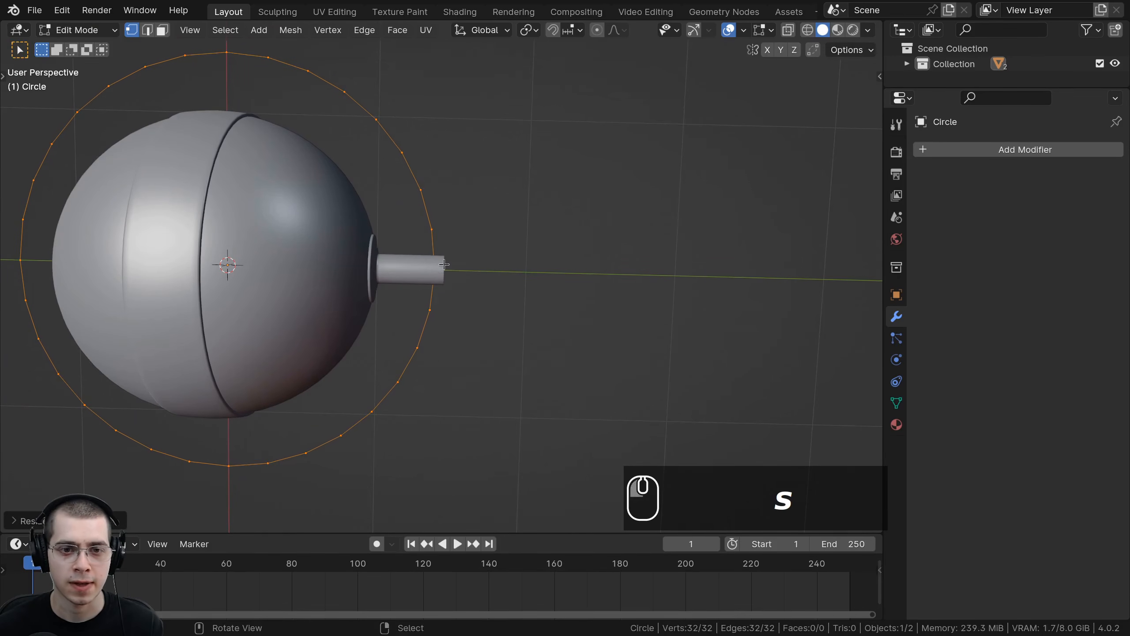
Step: Move the circle about 0.12 m down along Z, below the shaft, in the side view
scroll(460, 267, down, 4)
shift+middle_drag(470, 240, 490, 207)
shift+middle_drag(598, 213, 565, 227)
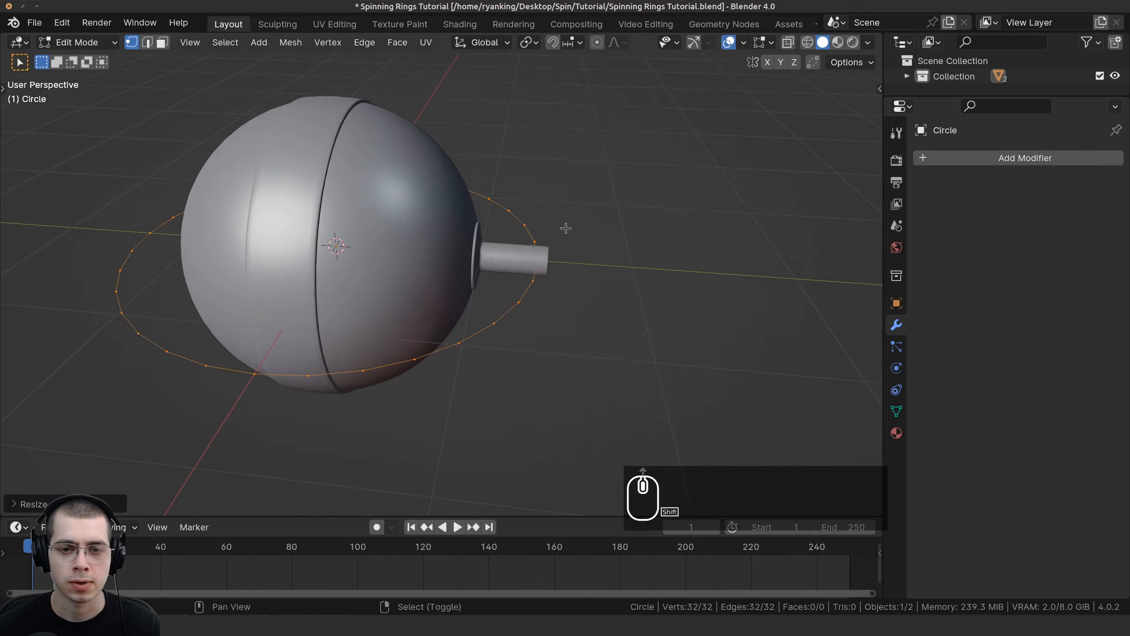
middle_drag(498, 313, 510, 268)
scroll(509, 267, down, 1)
middle_drag(434, 272, 443, 296)
key(KP_3)
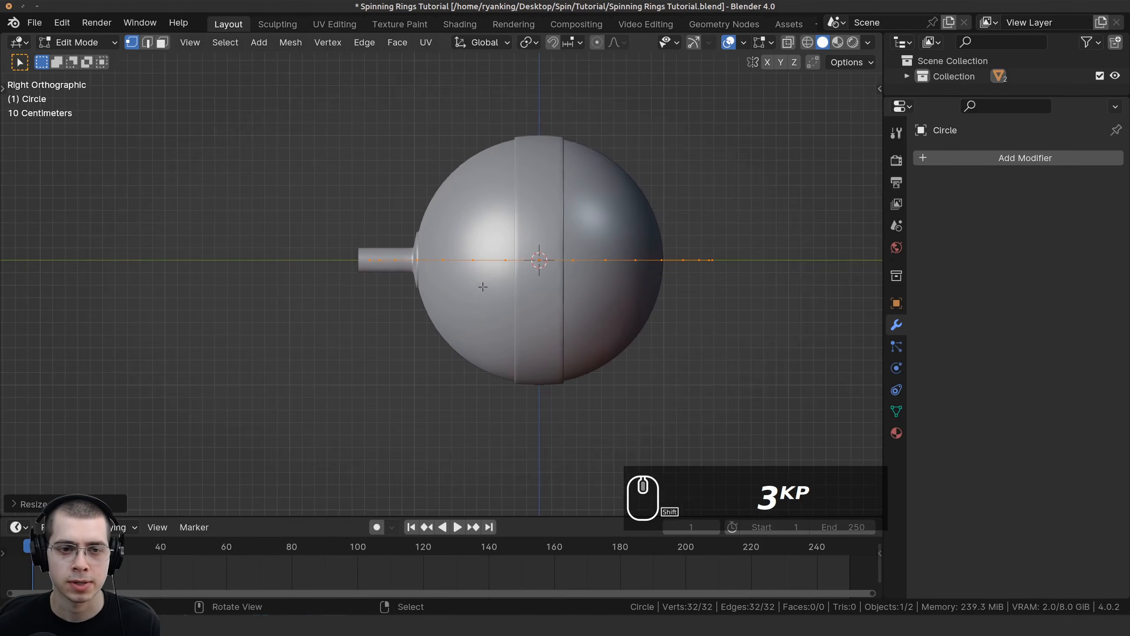
scroll(423, 199, up, 3)
key(g)
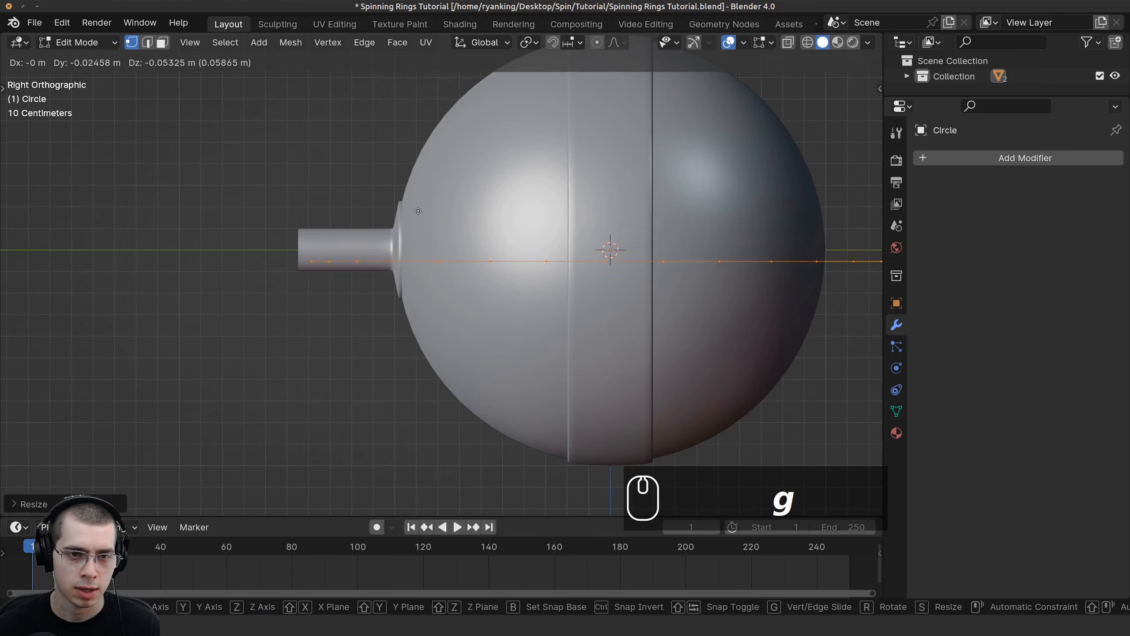
key(z)
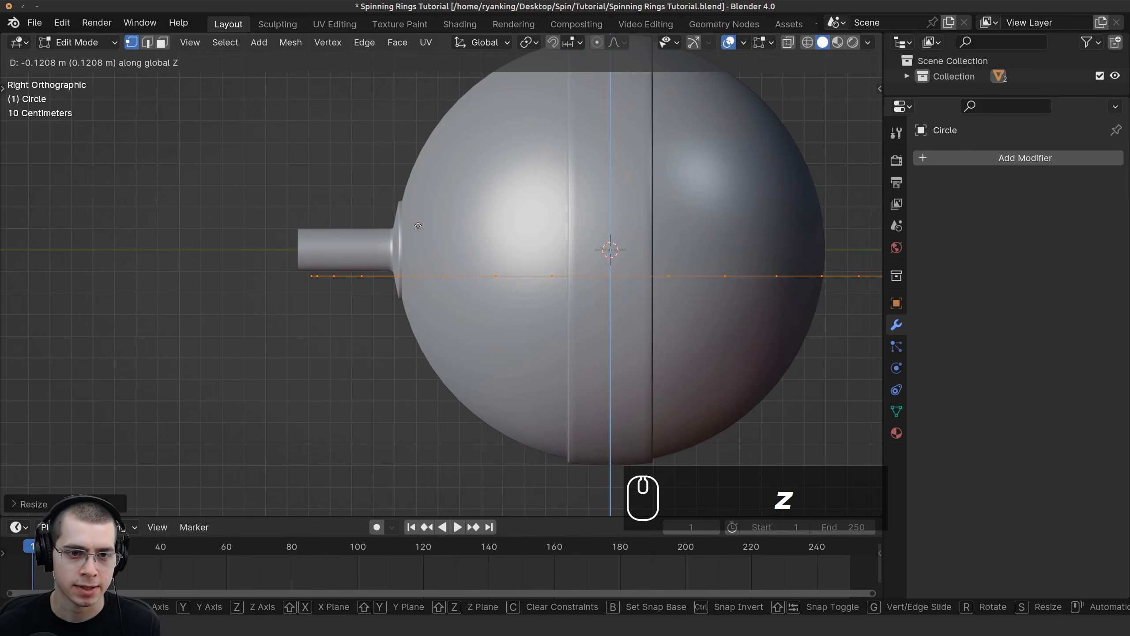
click(417, 227)
scroll(410, 313, down, 1)
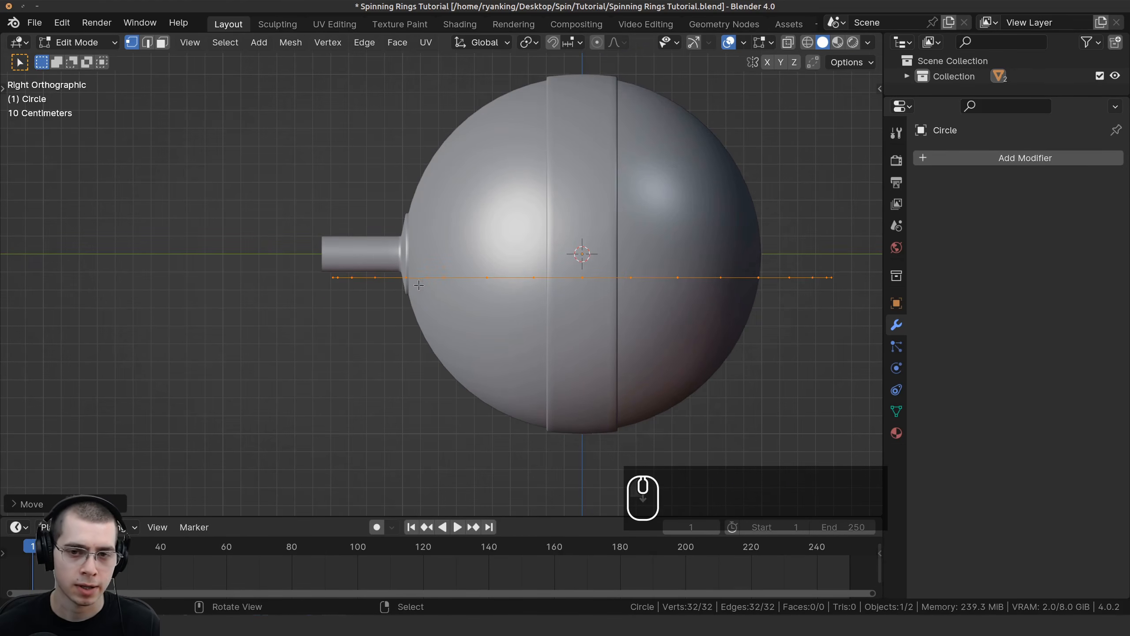
Step: Extrude the circle about 0.26 m upward along Z to form a band
key(e)
key(z)
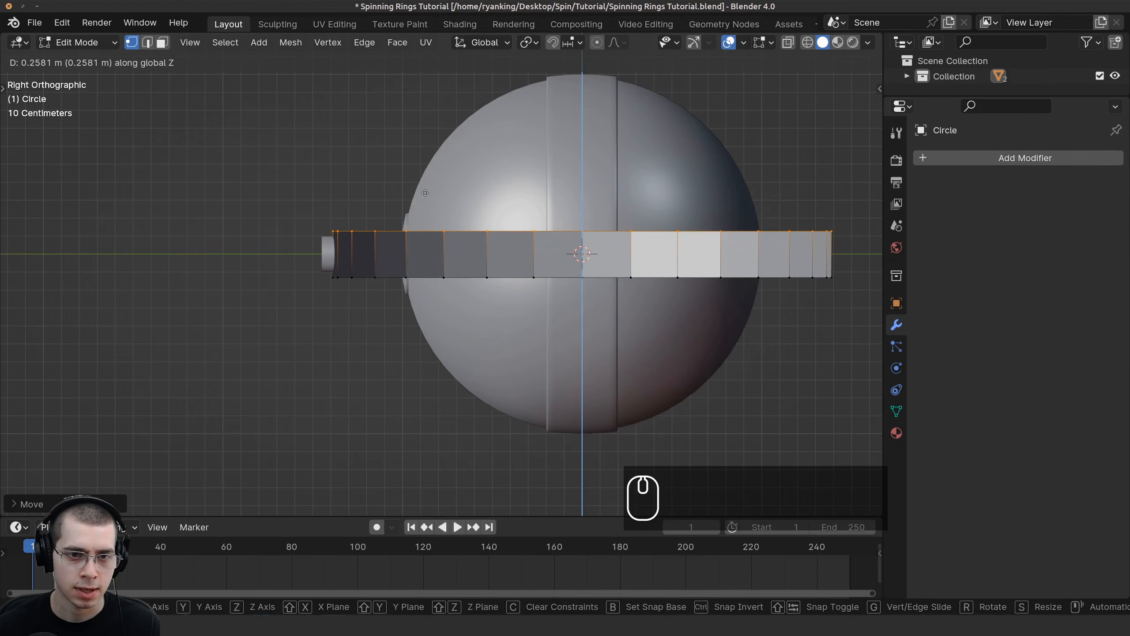
click(425, 193)
middle_drag(425, 193, 490, 237)
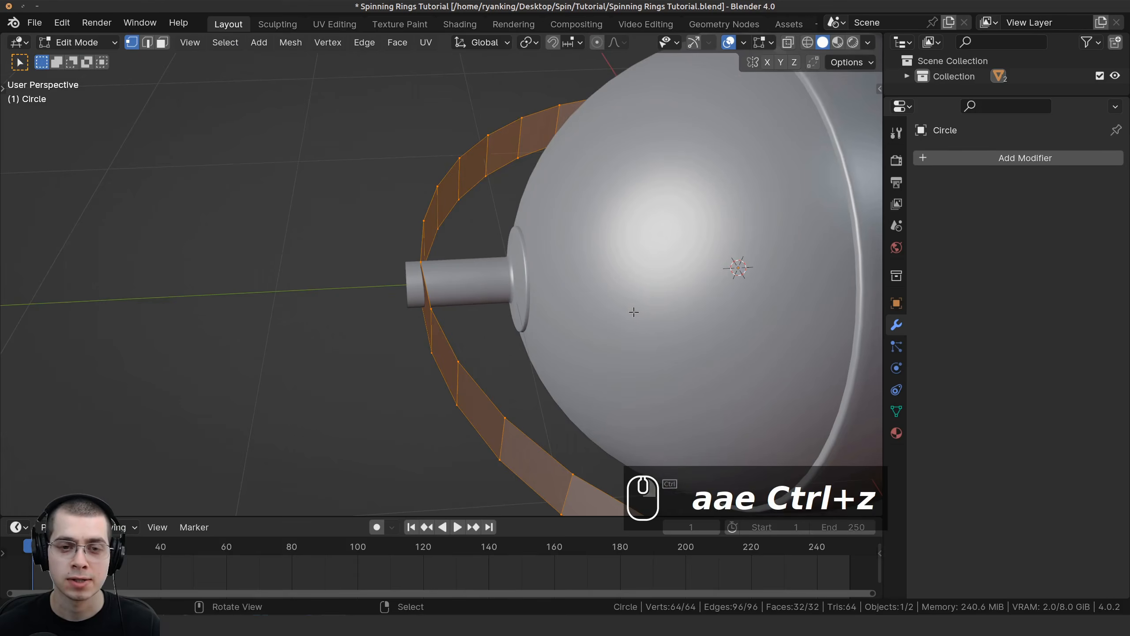
Step: Try extruding and scaling the band's edge outward to widen the ring, then undo it
key(e)
key(s)
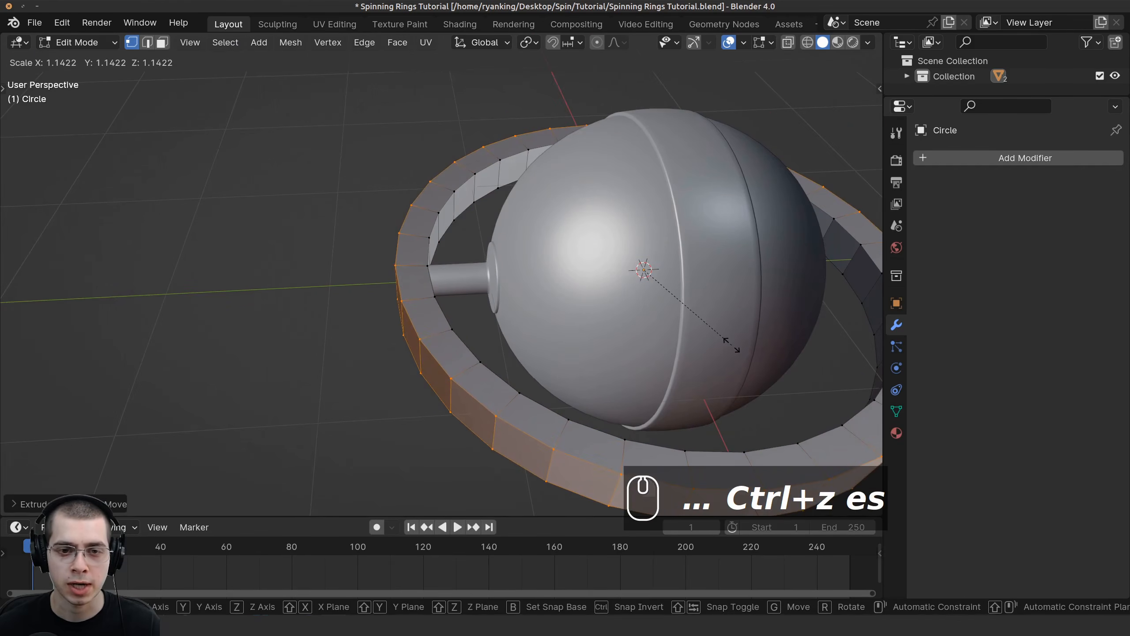
click(735, 347)
middle_drag(356, 312, 349, 354)
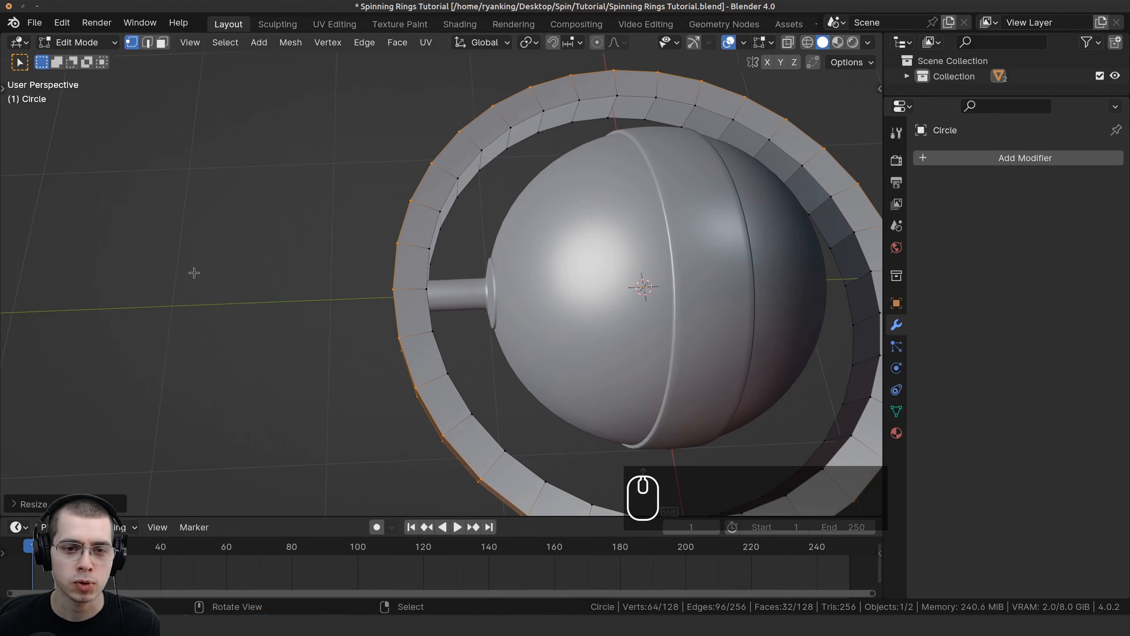
scroll(347, 267, up, 2)
scroll(404, 327, down, 3)
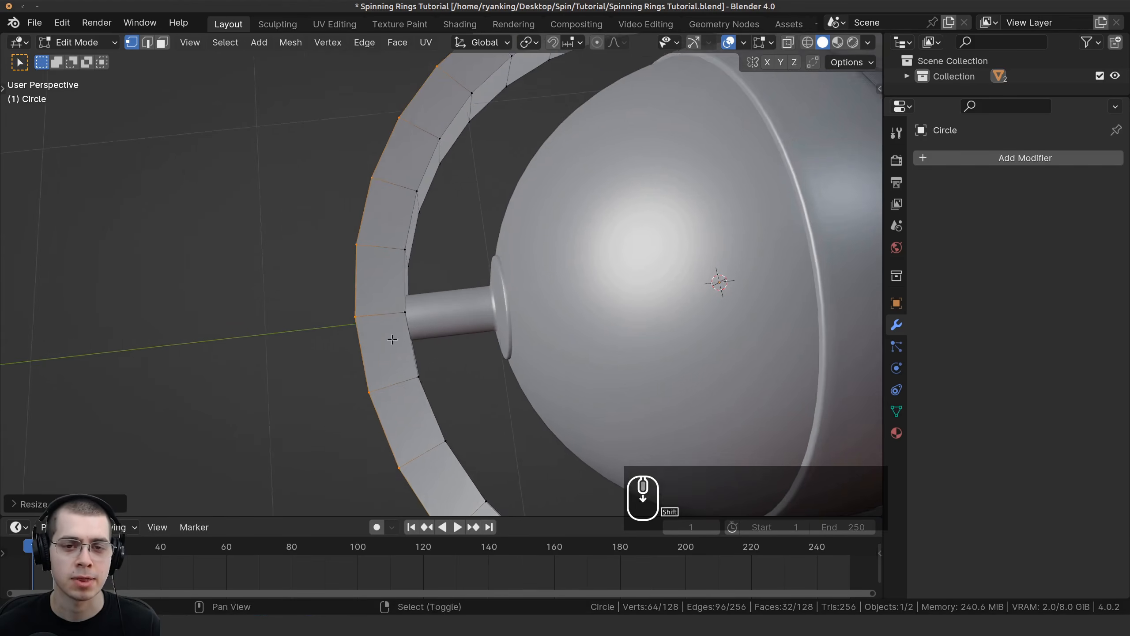
key(ctrl+z)
key(ctrl+z)
Step: Add a Solidify modifier to the ring band
scroll(470, 262, up, 2)
mouse_move(416, 292)
middle_down()
mouse_move(470, 262)
mouse_move(411, 253)
mouse_move(410, 282)
middle_up()
key(Tab)
key(Tab)
scroll(411, 253, up, 2)
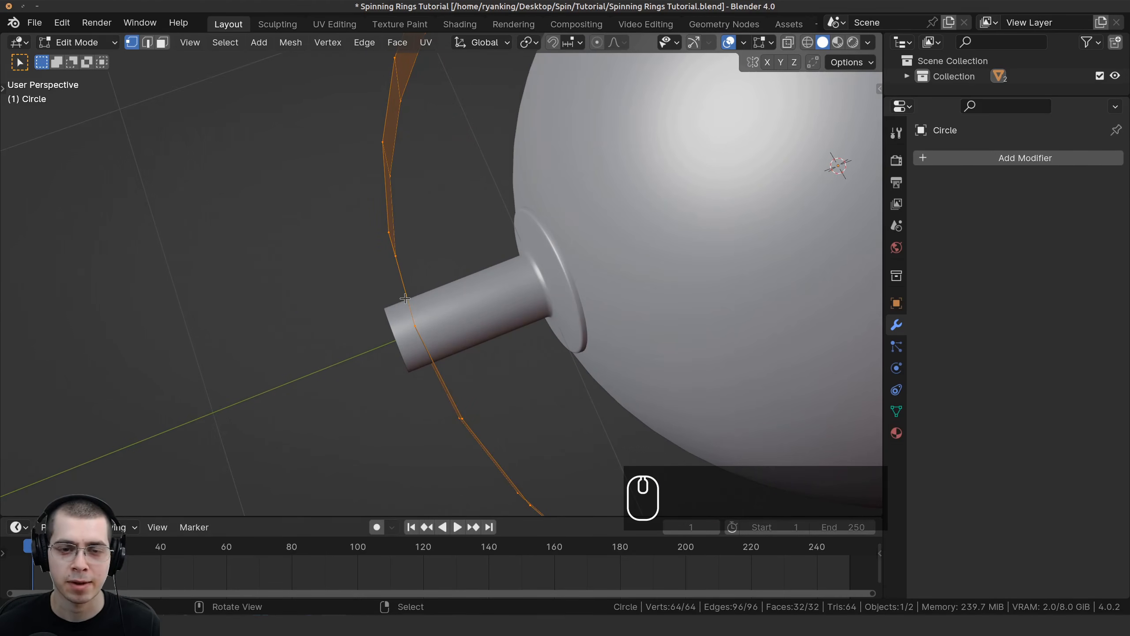
scroll(385, 270, down, 1)
click(957, 161)
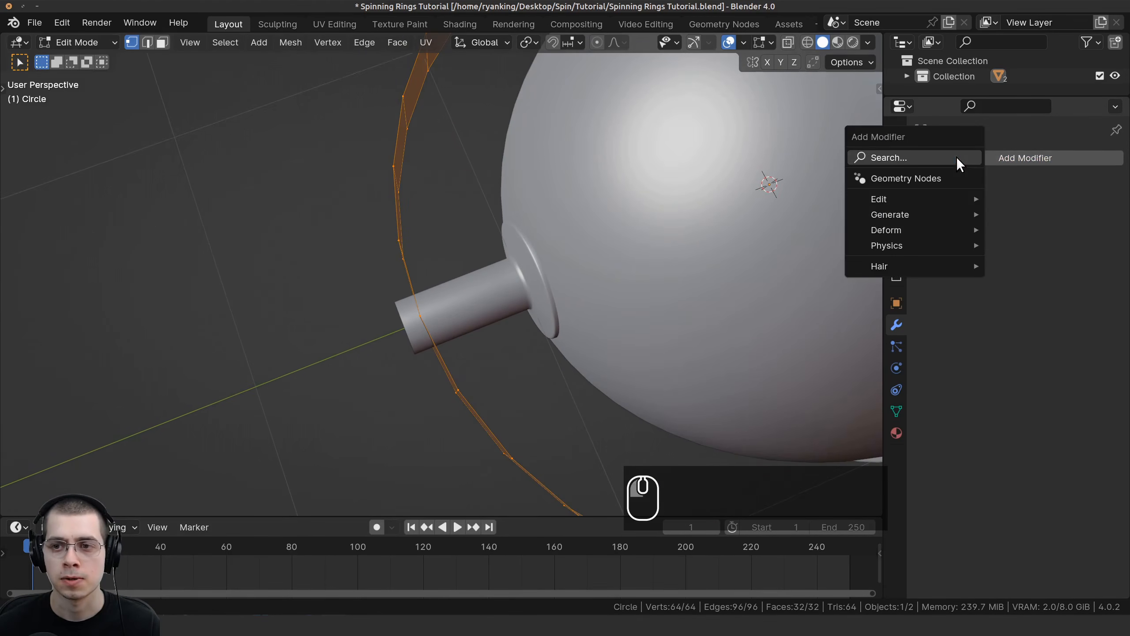
click(956, 157)
text(sol)
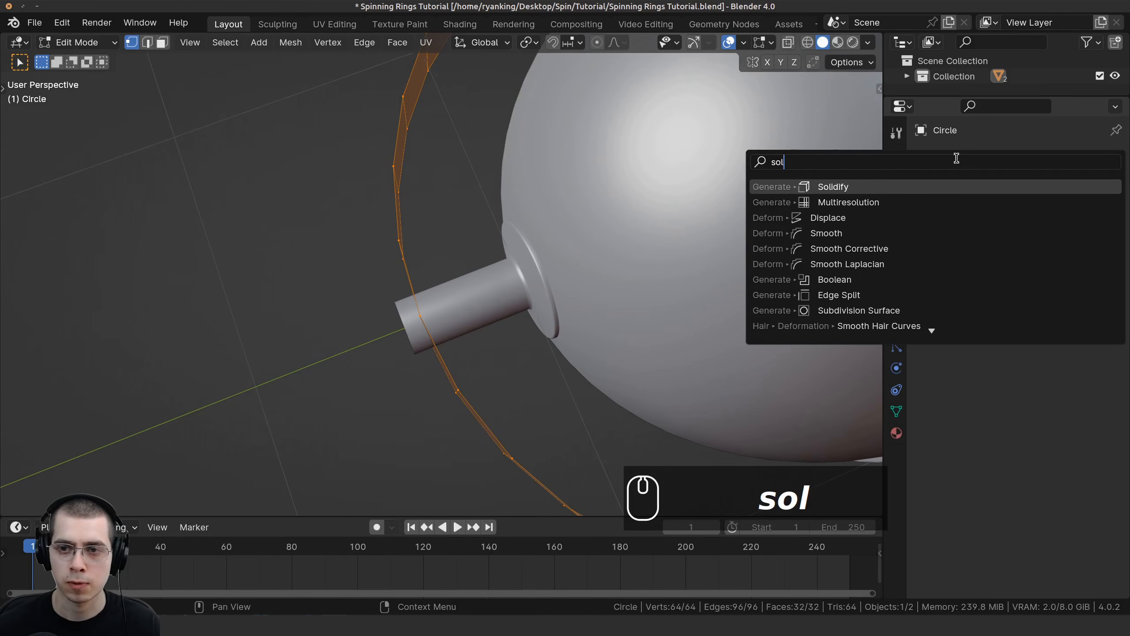
click(885, 189)
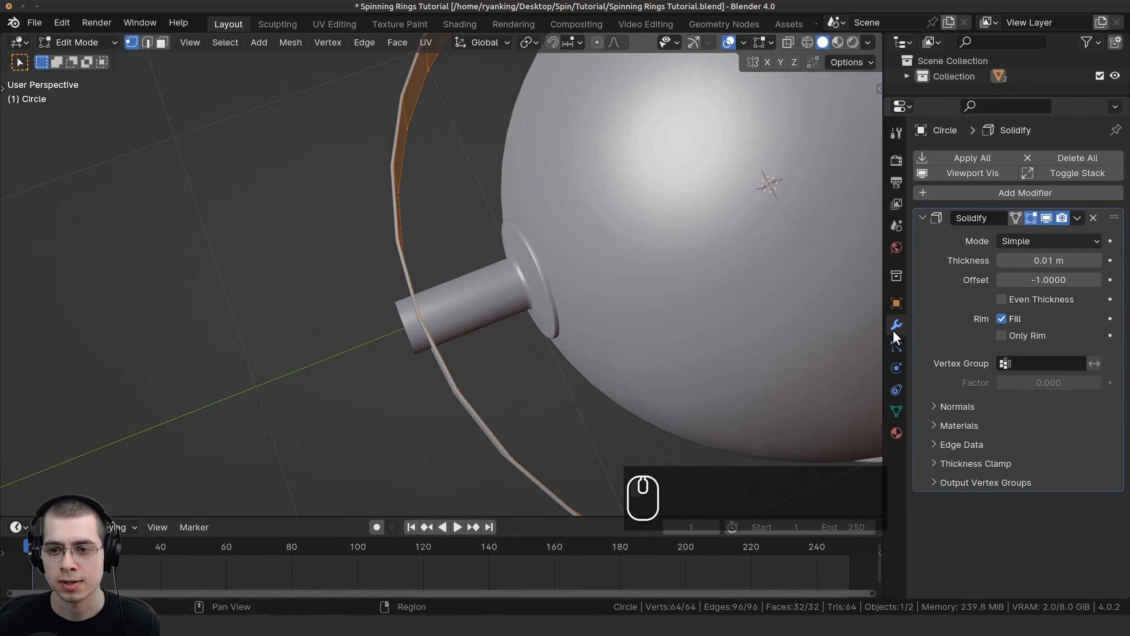
Step: Set the Solidify thickness to 0.174 m and return to Object Mode
middle_drag(562, 198, 568, 214)
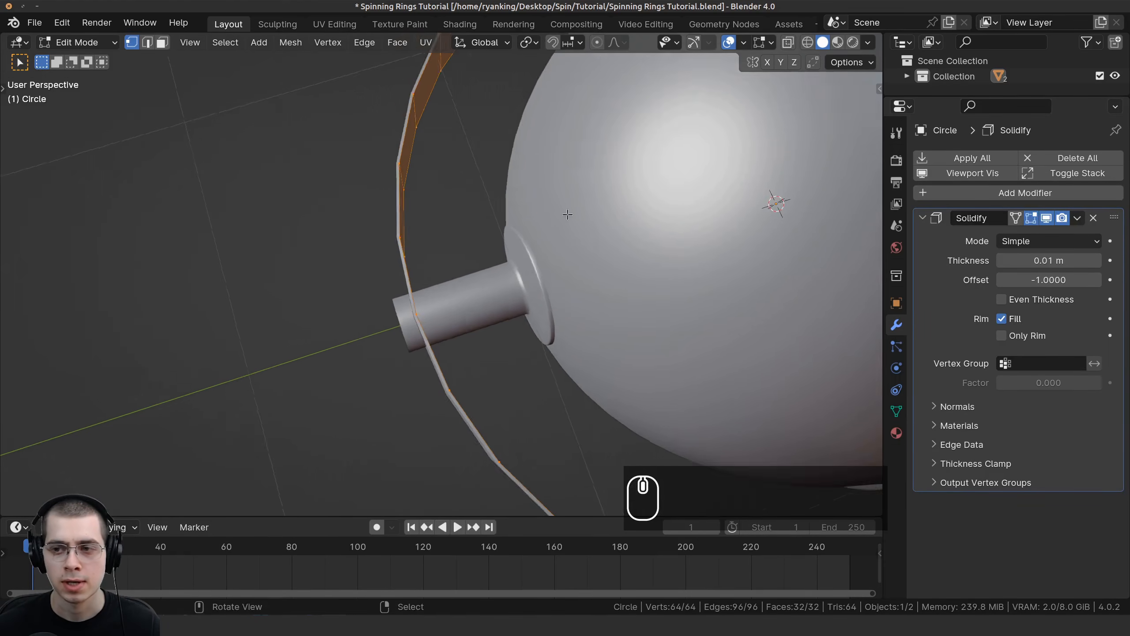
scroll(568, 214, up, 2)
shift+drag(1020, 261, 1046, 262)
shift+drag(1049, 260, 1061, 260)
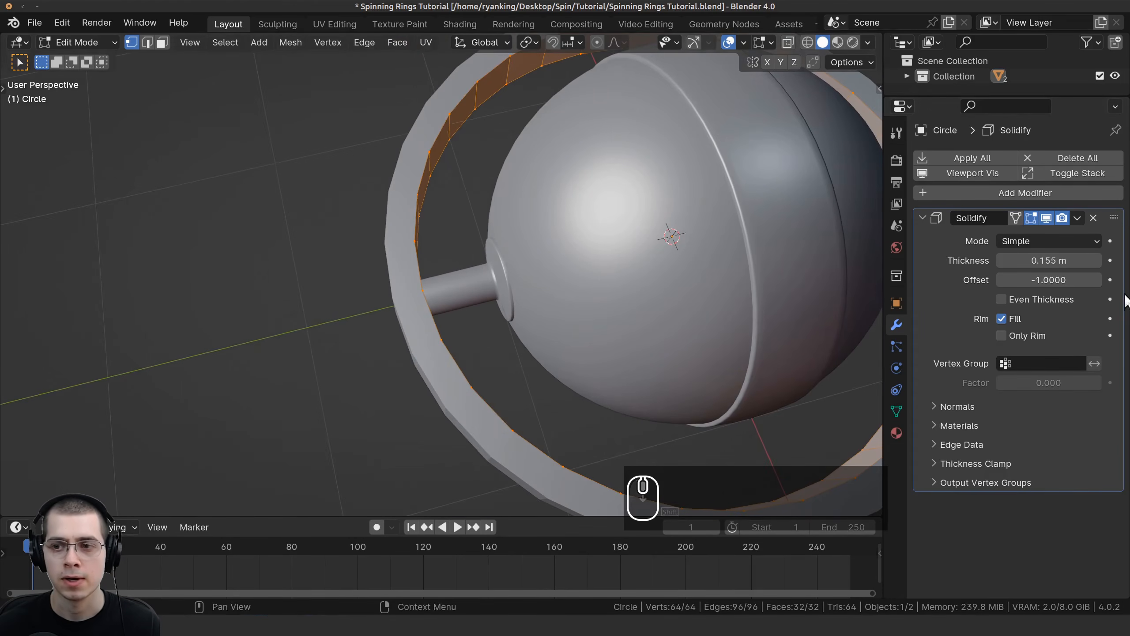
shift+drag(1062, 260, 1072, 260)
shift+middle_drag(619, 272, 482, 254)
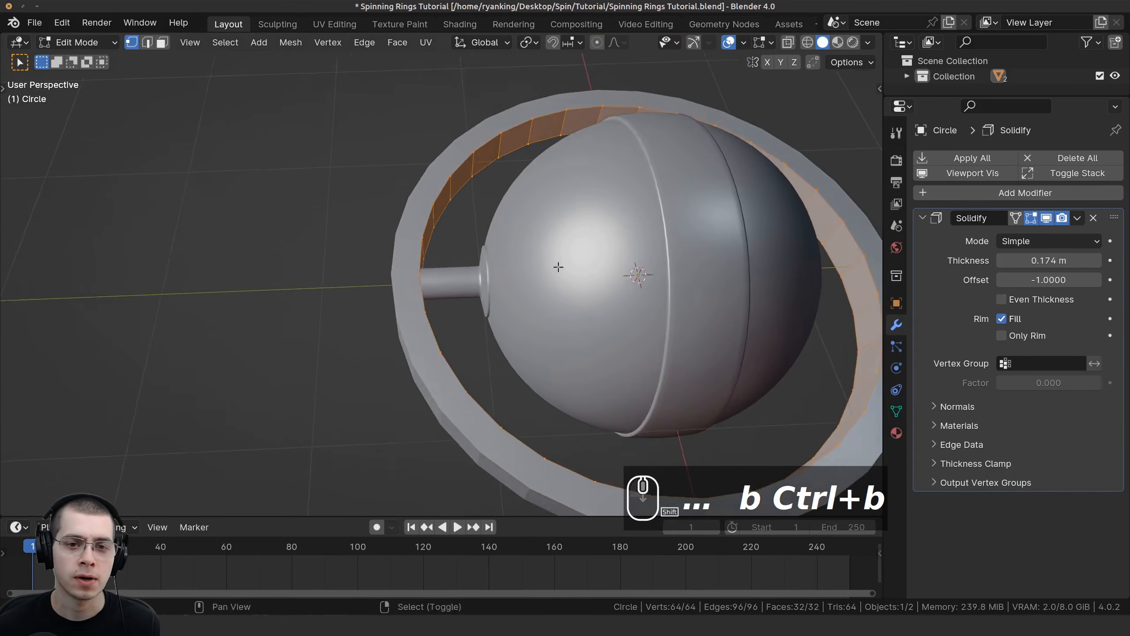
scroll(482, 254, up, 3)
key(Tab)
scroll(466, 274, up, 5)
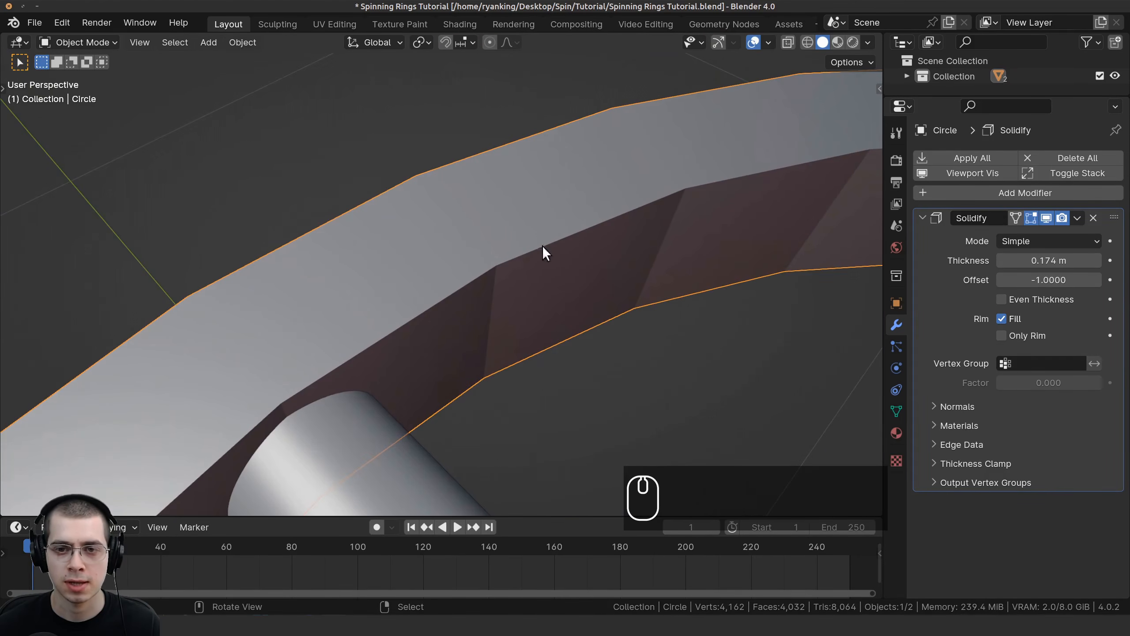
Step: Add a Bevel modifier to the ring and set its segments to 4
click(971, 193)
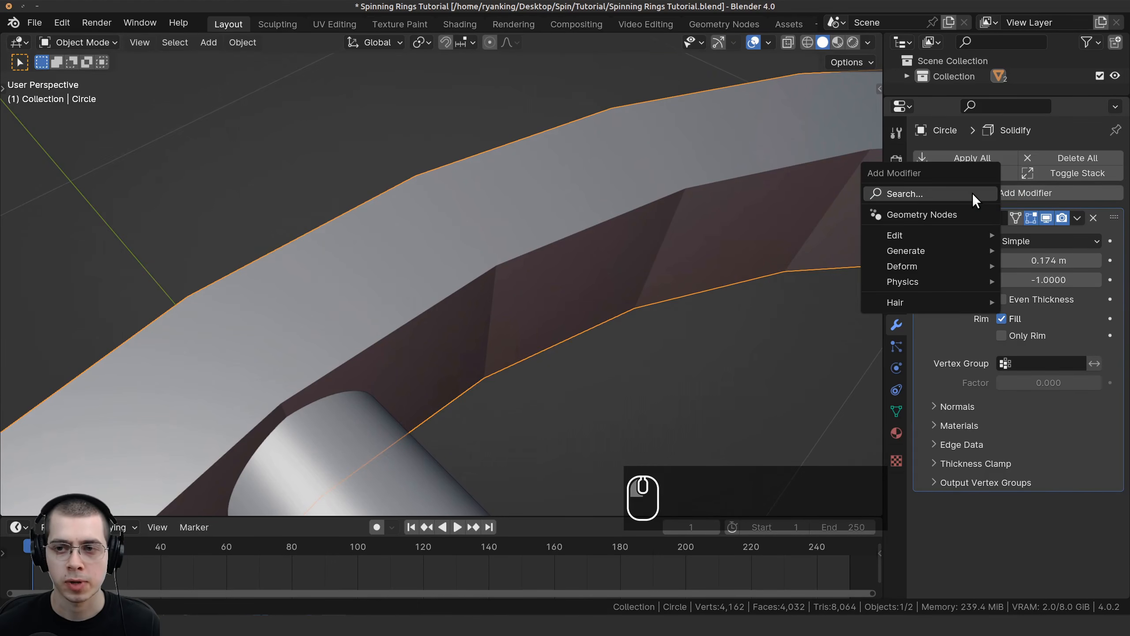
click(971, 193)
text(bev)
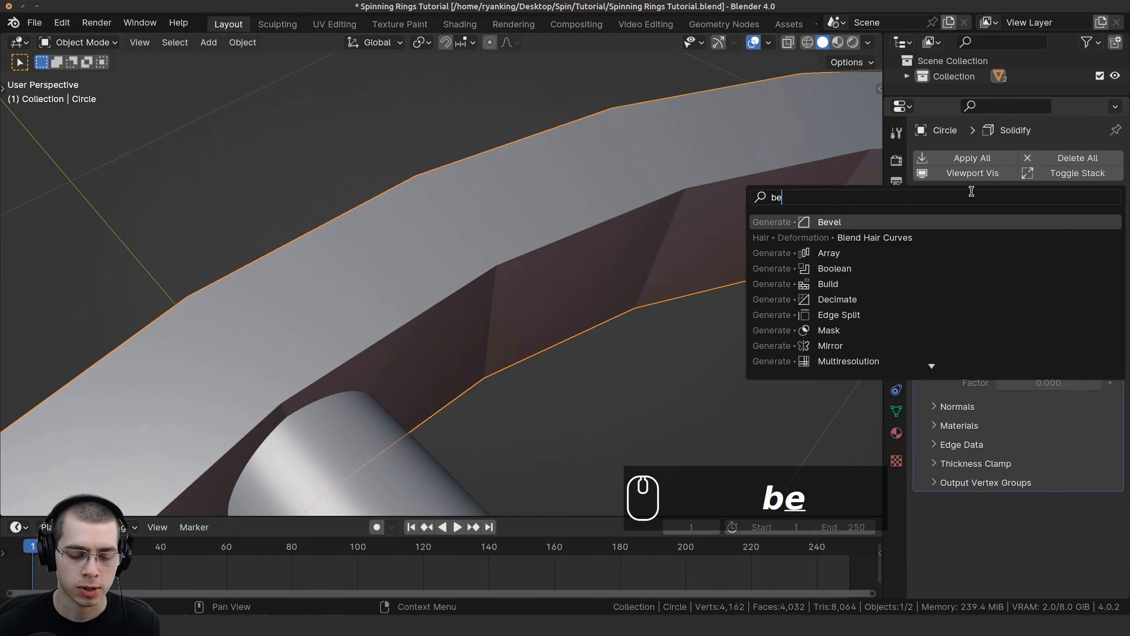
key(Return)
scroll(953, 334, down, 5)
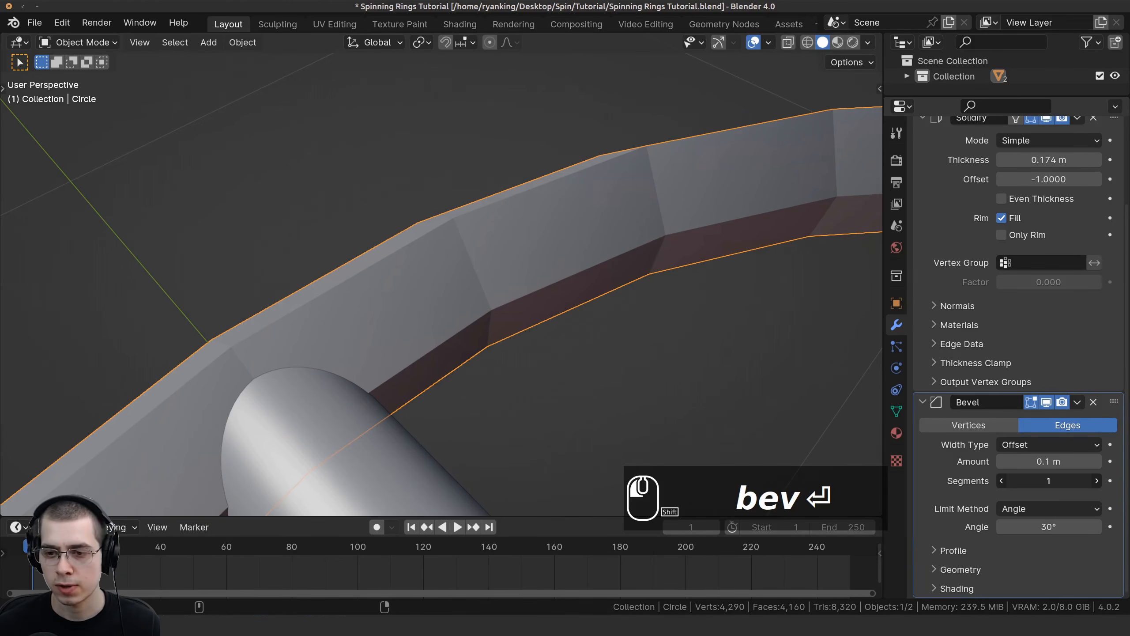
click(1097, 481)
click(1097, 481)
click(1097, 481)
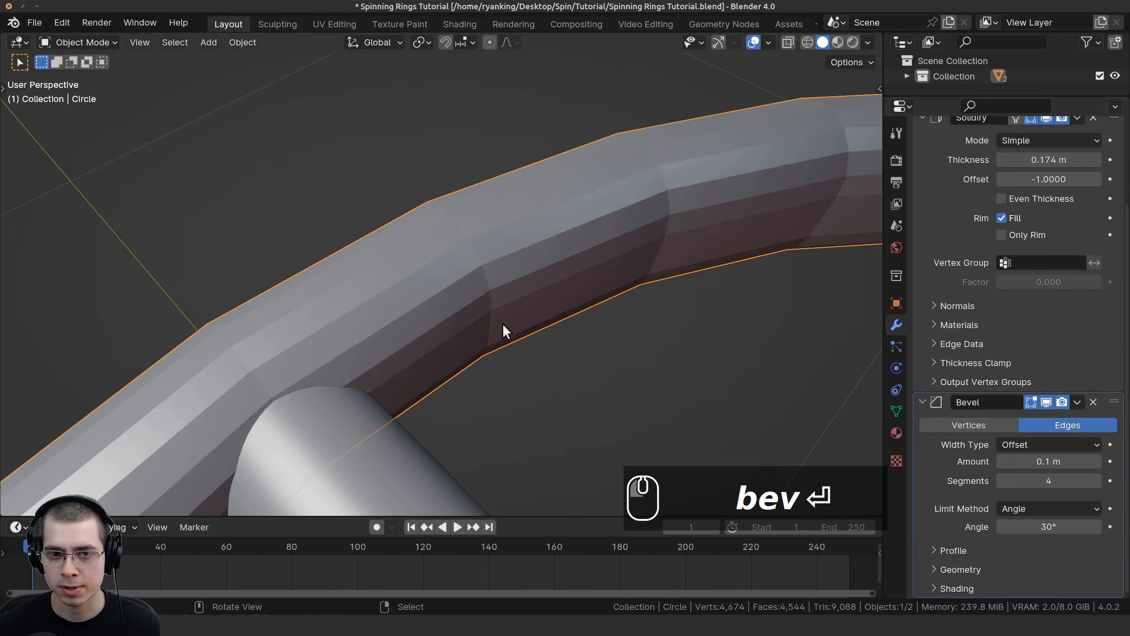
Step: Set the bevel amount to 0.01 m
middle_drag(502, 328, 938, 338)
drag(1038, 458, 1003, 461)
scroll(568, 288, down, 3)
middle_drag(383, 311, 500, 316)
scroll(569, 287, up, 5)
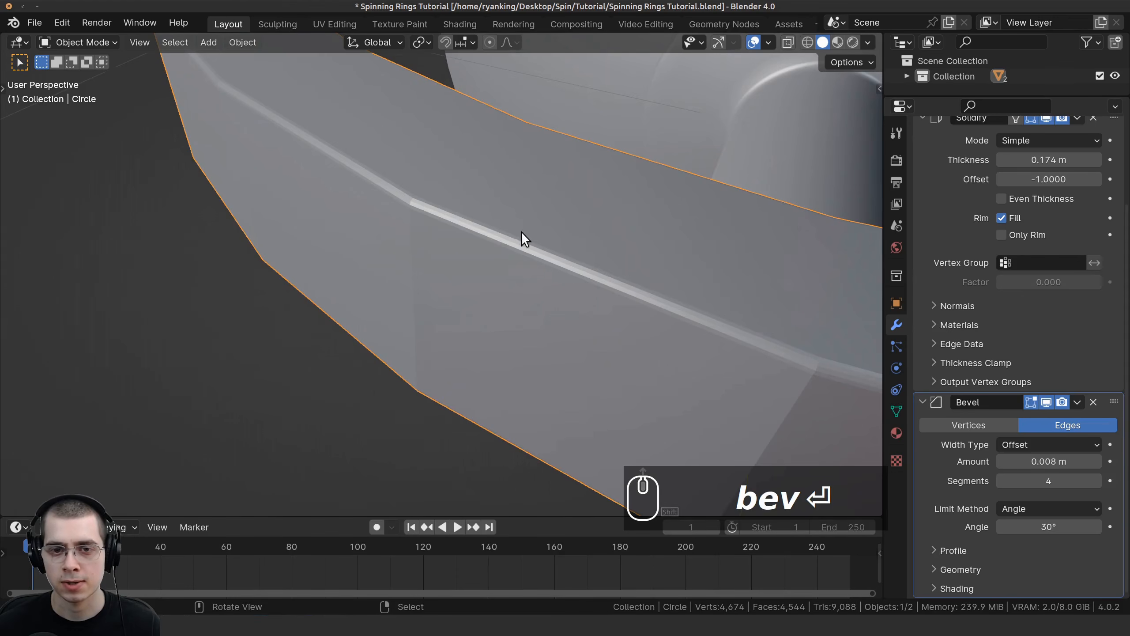
shift+drag(1017, 464, 1018, 463)
scroll(622, 312, down, 5)
middle_drag(621, 312, 546, 163)
scroll(546, 228, down, 2)
scroll(545, 228, up, 2)
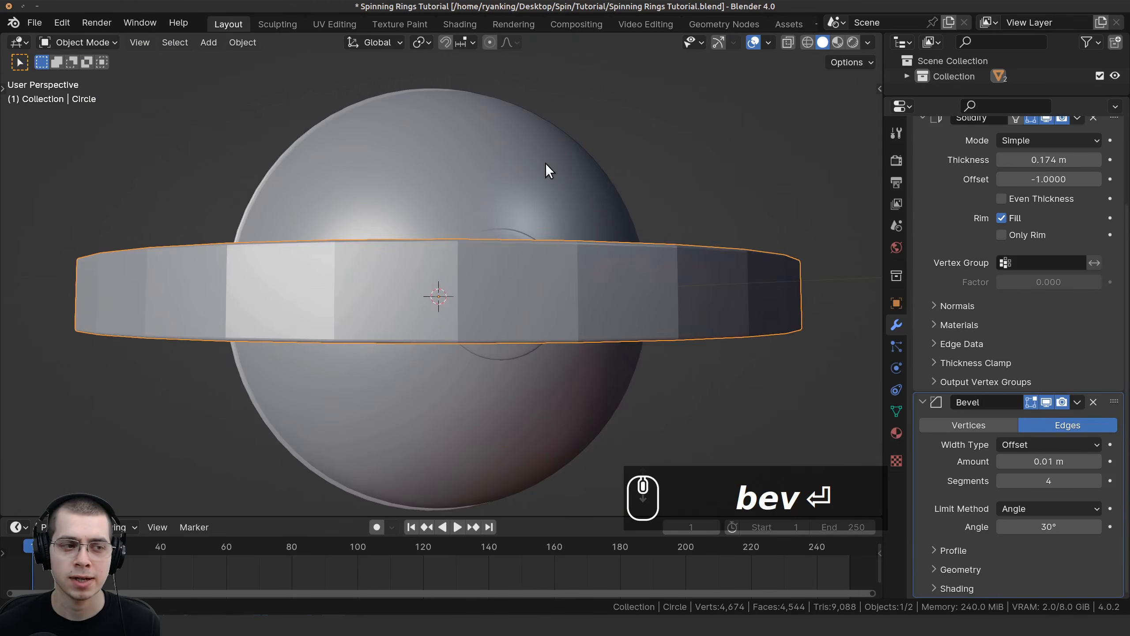
scroll(546, 163, down, 3)
middle_drag(512, 218, 483, 179)
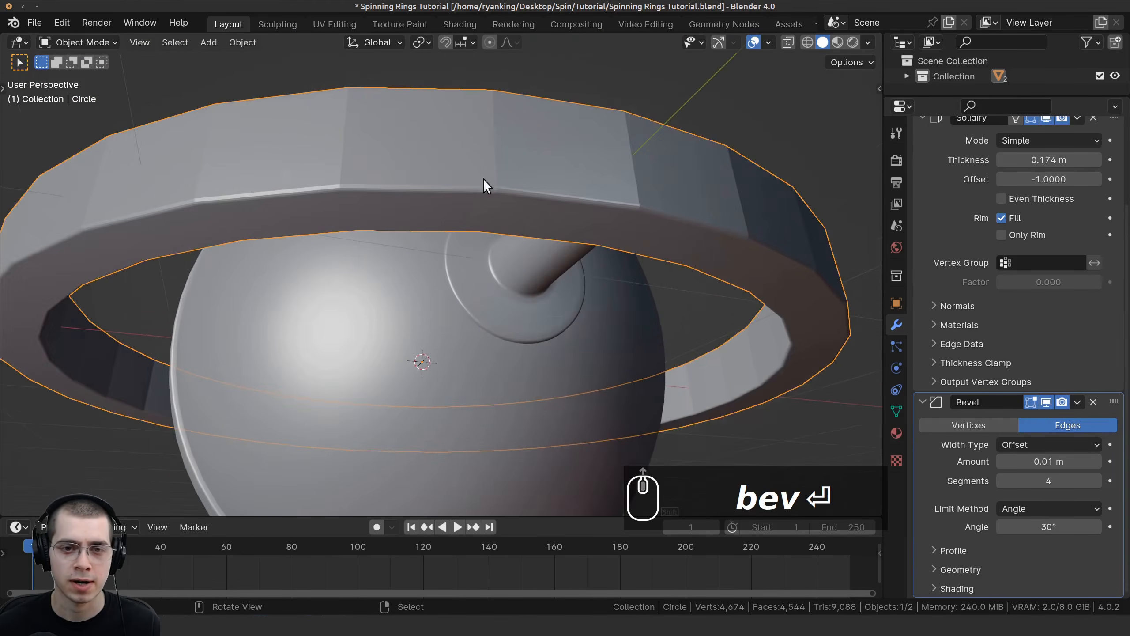
Step: Add a level 1 Subdivision Surface modifier and set its render level to 1
scroll(515, 230, up, 3)
middle_drag(515, 229, 411, 251)
scroll(392, 252, down, 6)
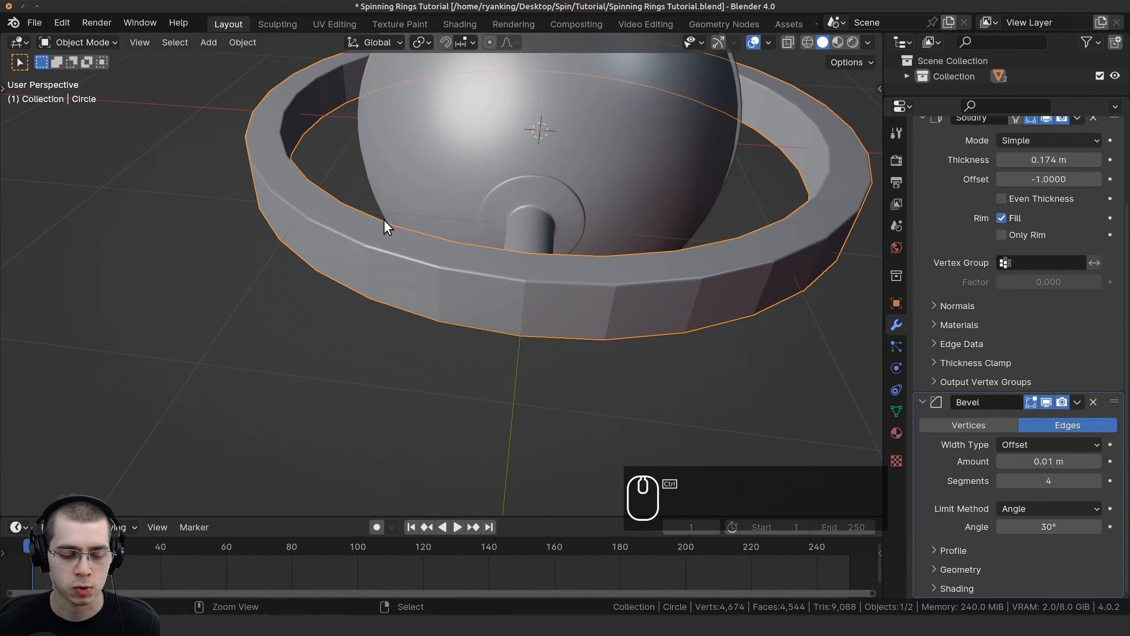
key(ctrl+1)
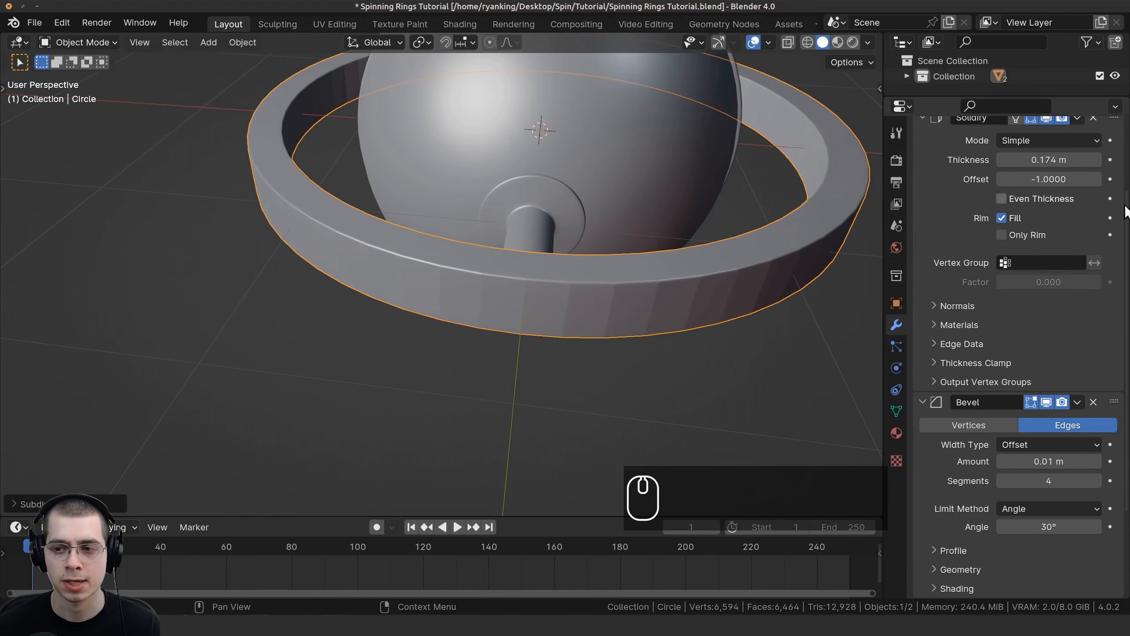
scroll(1030, 193, down, 5)
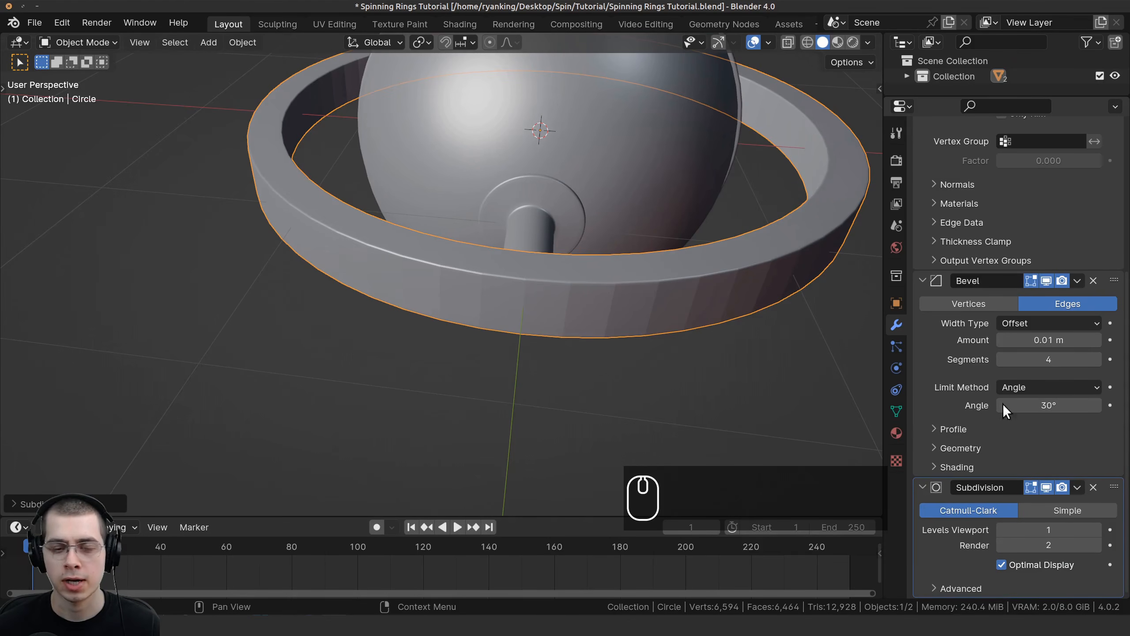
click(1001, 541)
shift+middle_drag(696, 204, 692, 218)
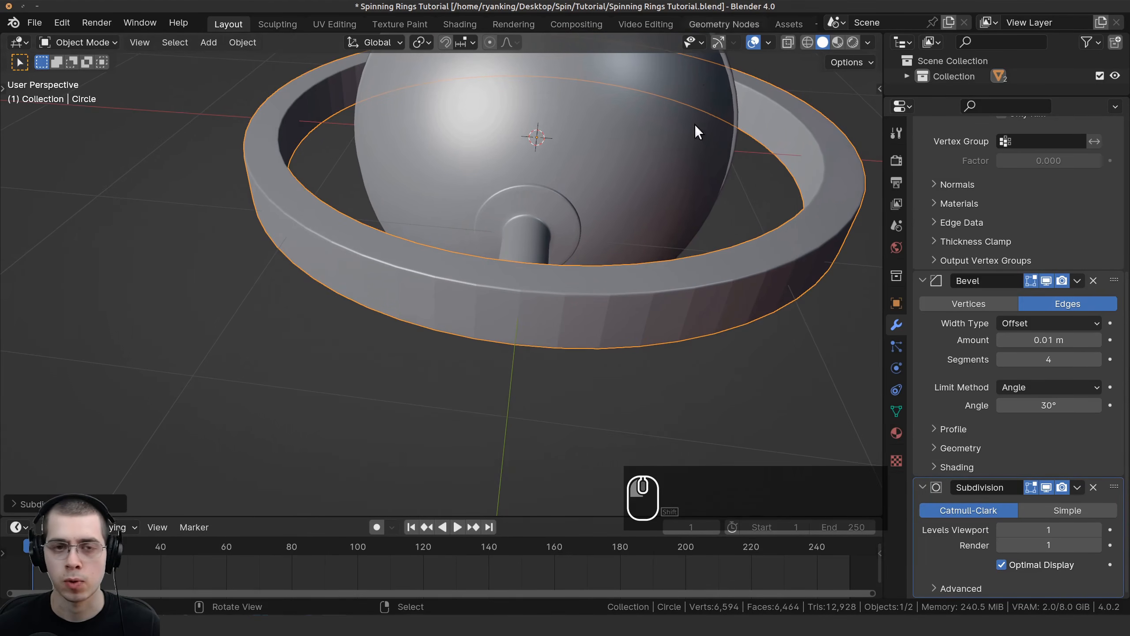
Step: Shade the ring smooth
middle_drag(694, 124, 708, 127)
key(w)
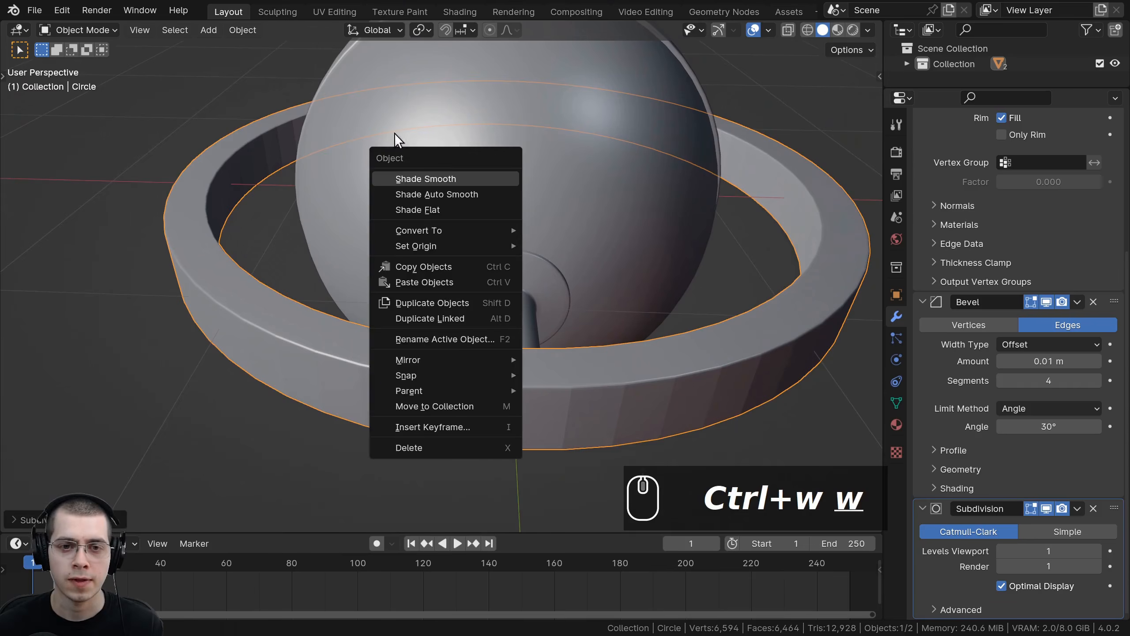
click(452, 178)
scroll(506, 303, down, 3)
middle_drag(507, 303, 619, 200)
key(KP_7)
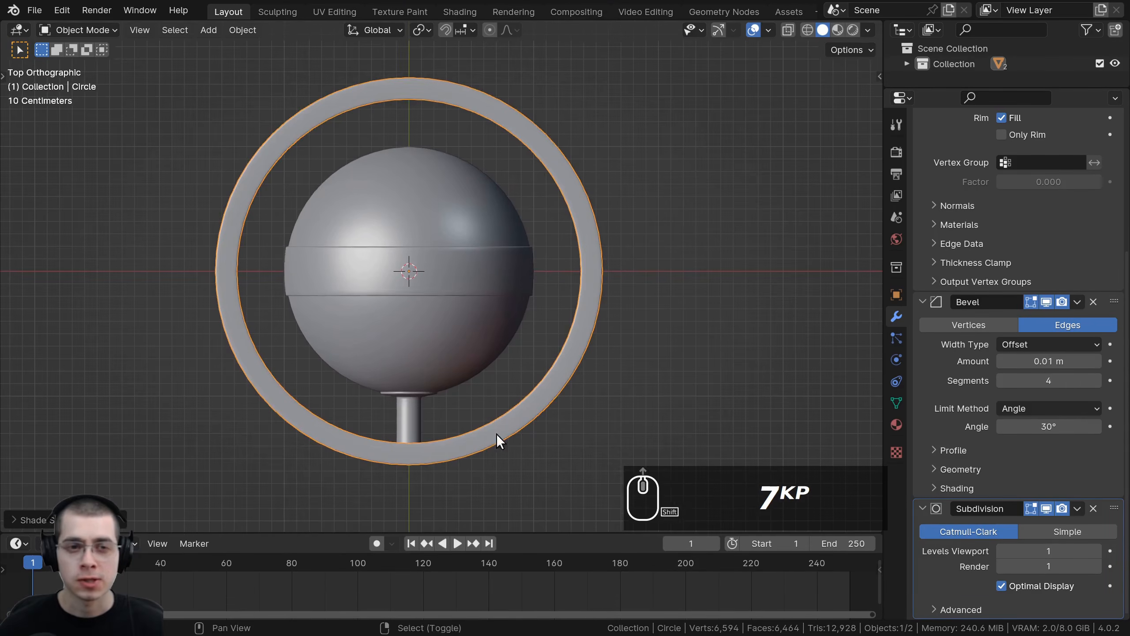
Step: Duplicate the ring in place in top view
middle_drag(394, 365, 453, 281)
key(KP_7)
scroll(431, 338, up, 2)
scroll(453, 281, down, 2)
key(g)
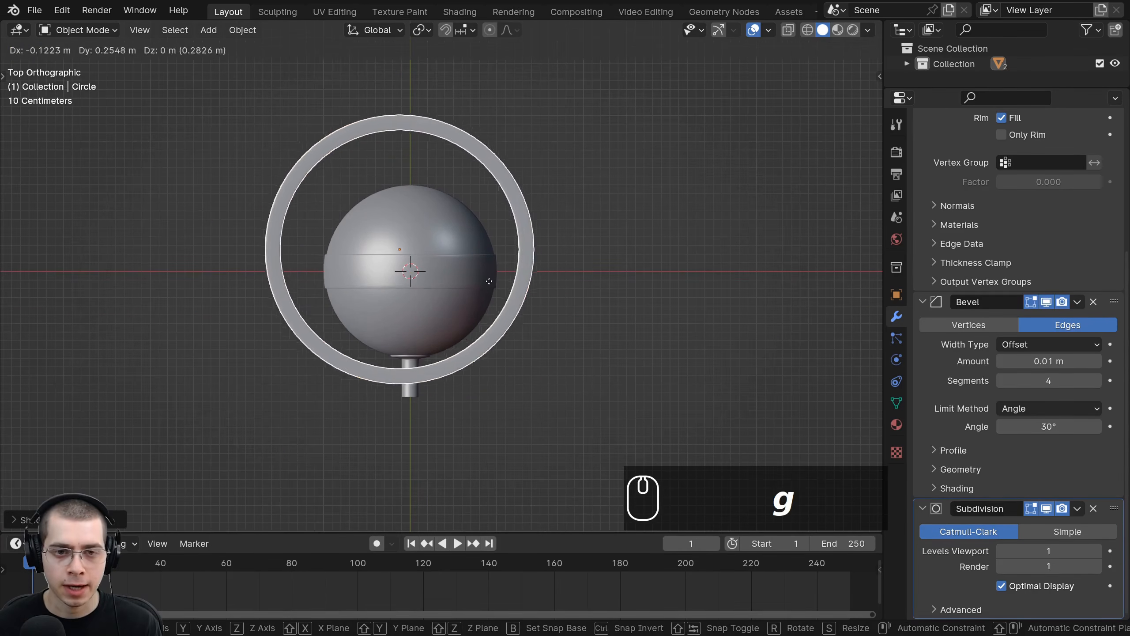
right_click(488, 279)
key(shift+d)
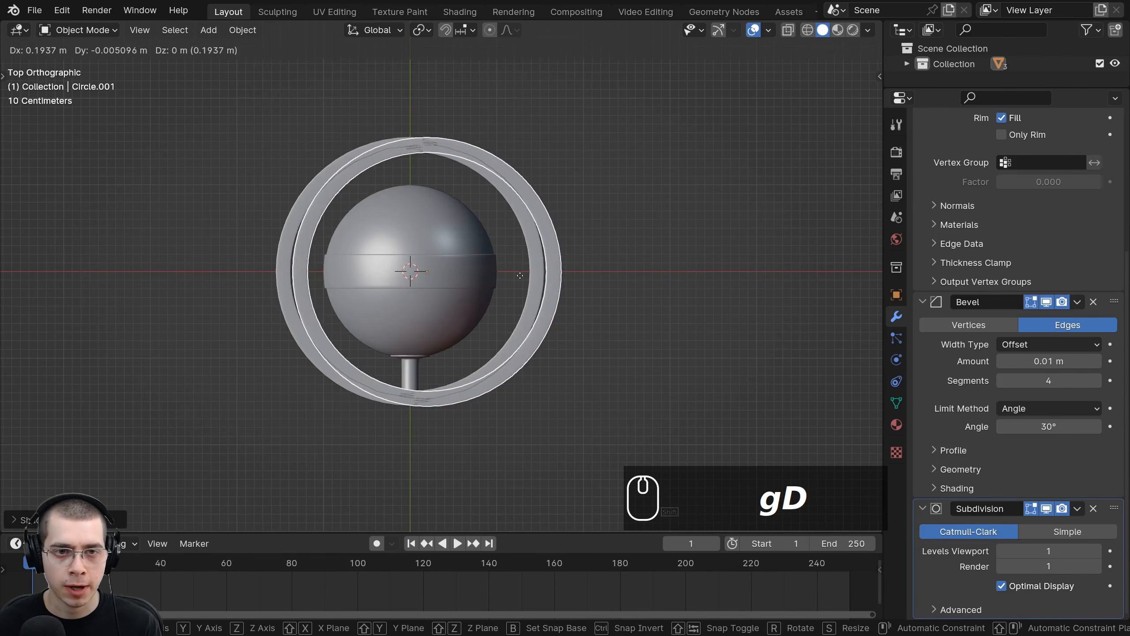
right_click(512, 275)
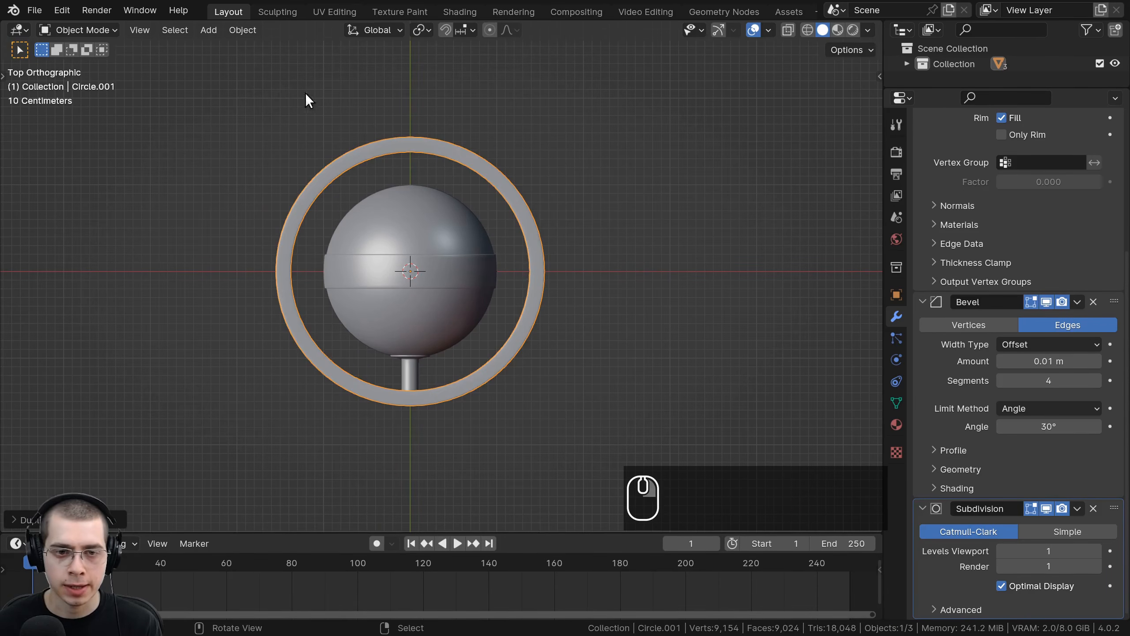
Step: In edit mode, scale the duplicated ring's mesh up about 1.10 times in X and Y only
scroll(512, 222, up, 1)
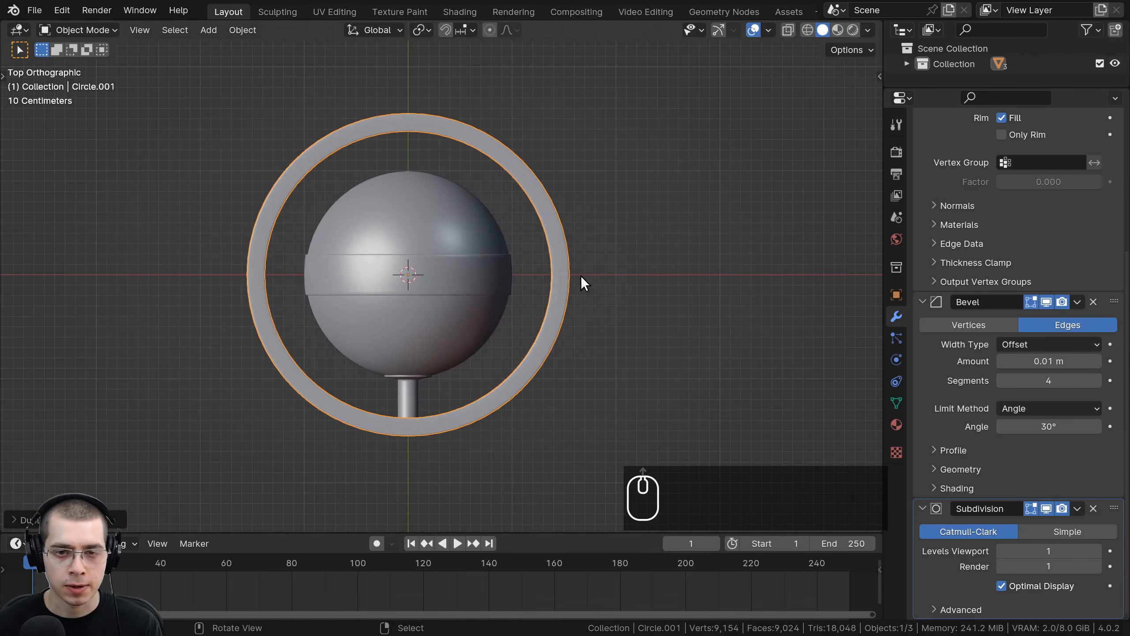
key(Tab)
middle_drag(582, 276, 619, 316)
key(s)
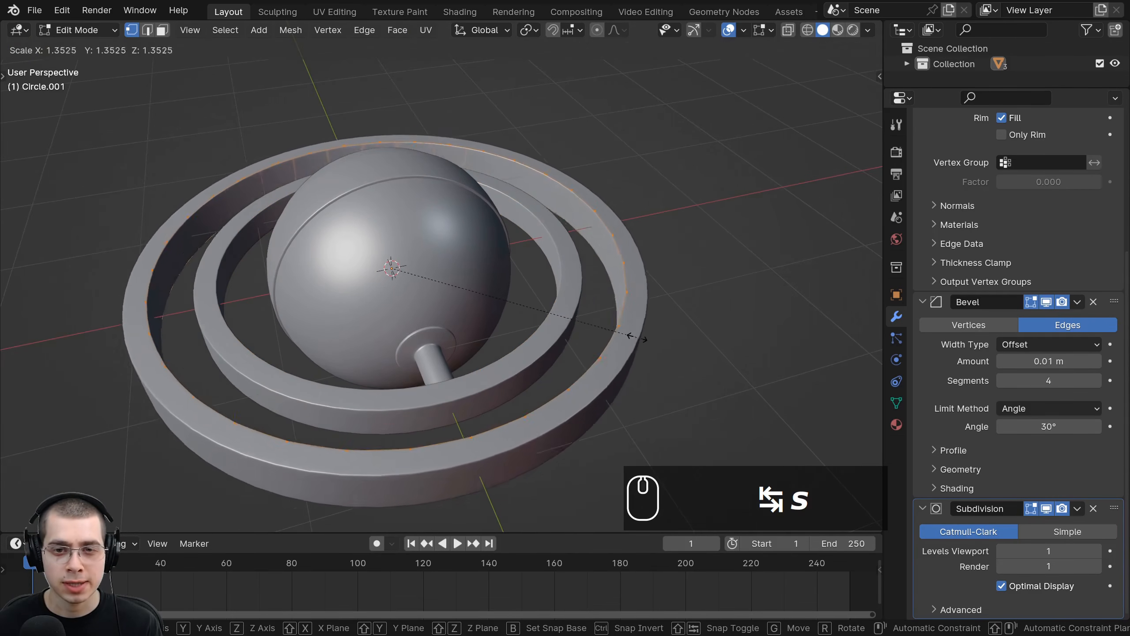
key(Escape)
key(s)
key(z)
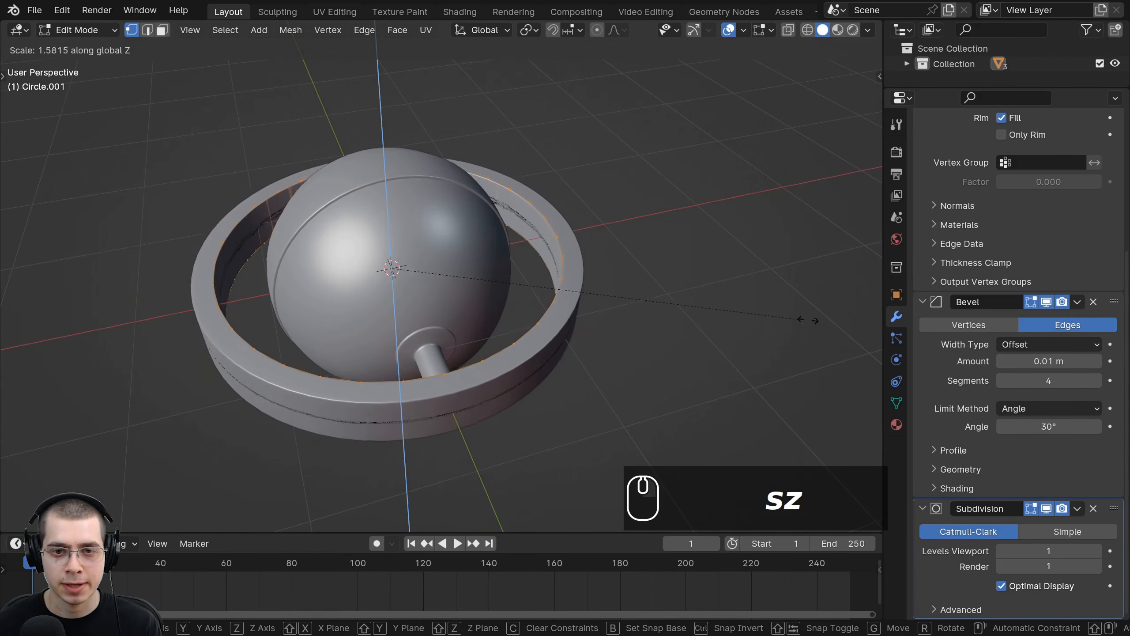
right_click(646, 311)
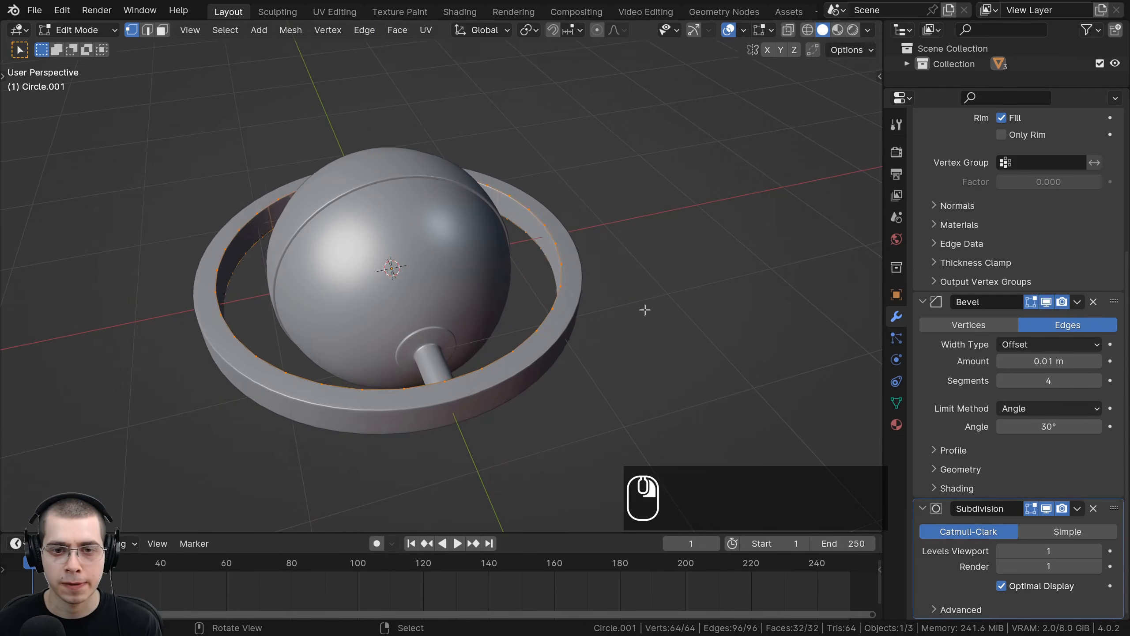
scroll(621, 349, down, 1)
middle_drag(646, 311, 617, 335)
key(s)
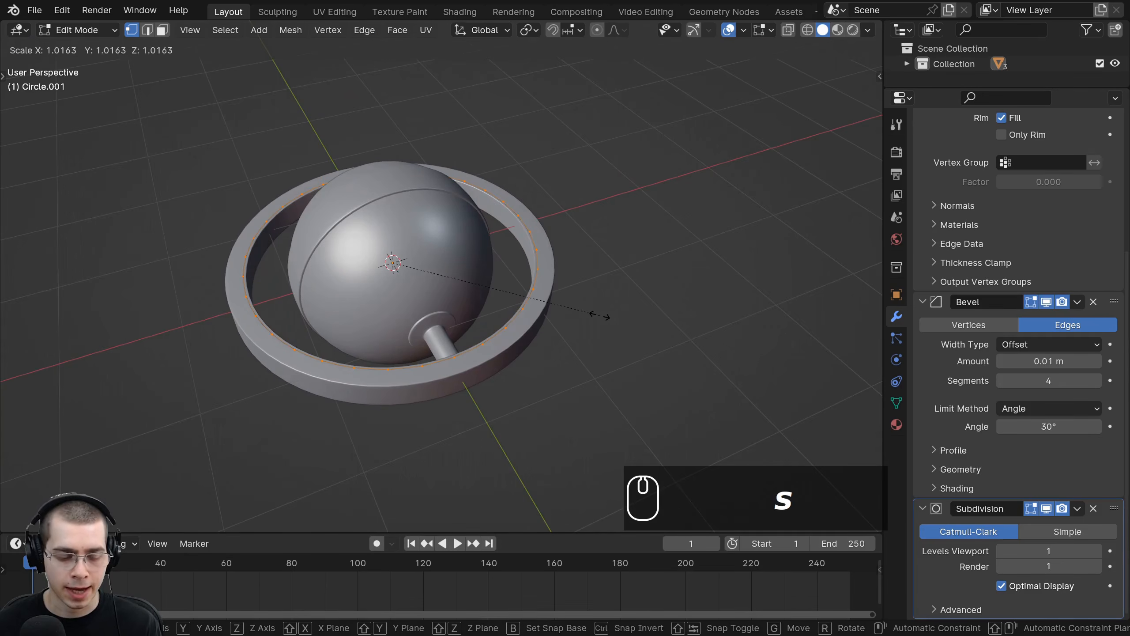
key(shift+z)
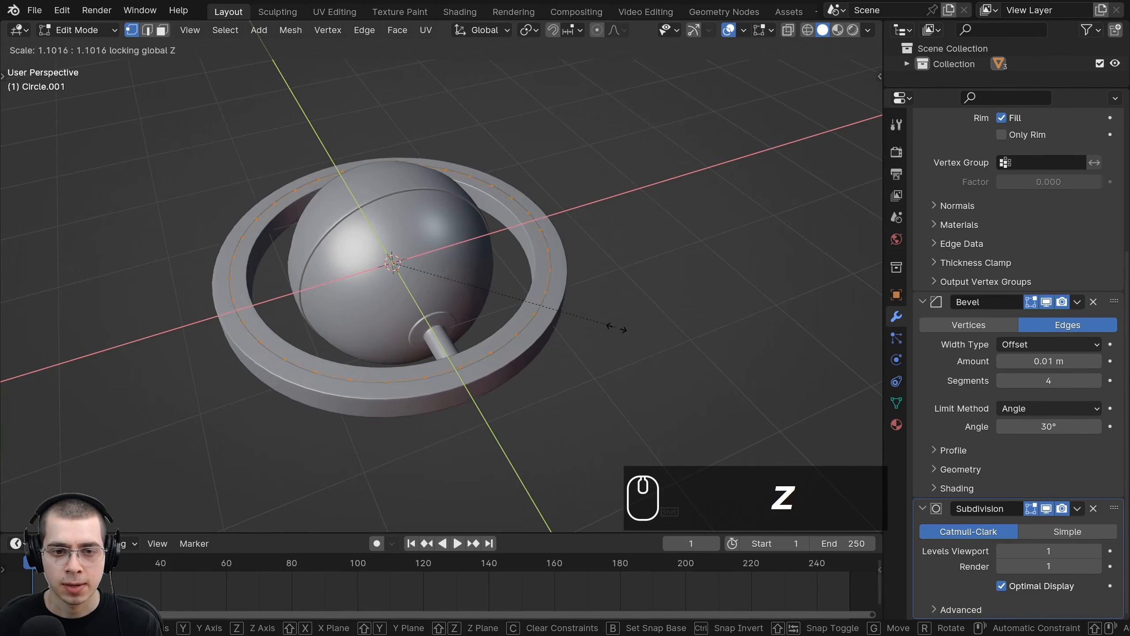
click(642, 340)
key(KP_7)
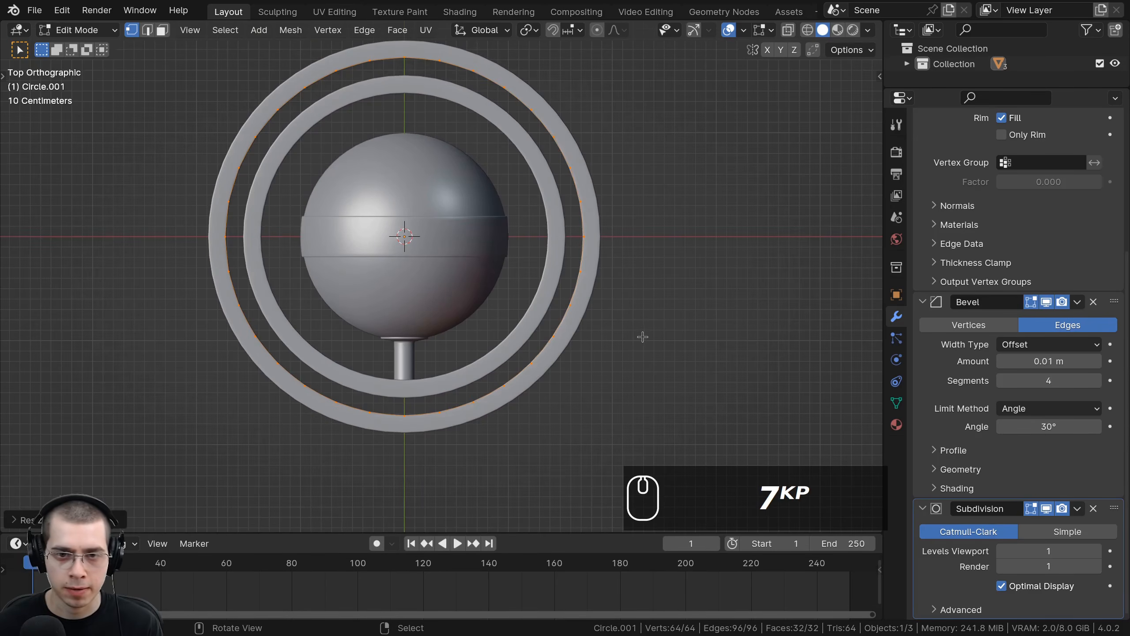
Step: Enlarge the duplicated ring about 1.04 times more in X and Y, then leave edit mode
key(s)
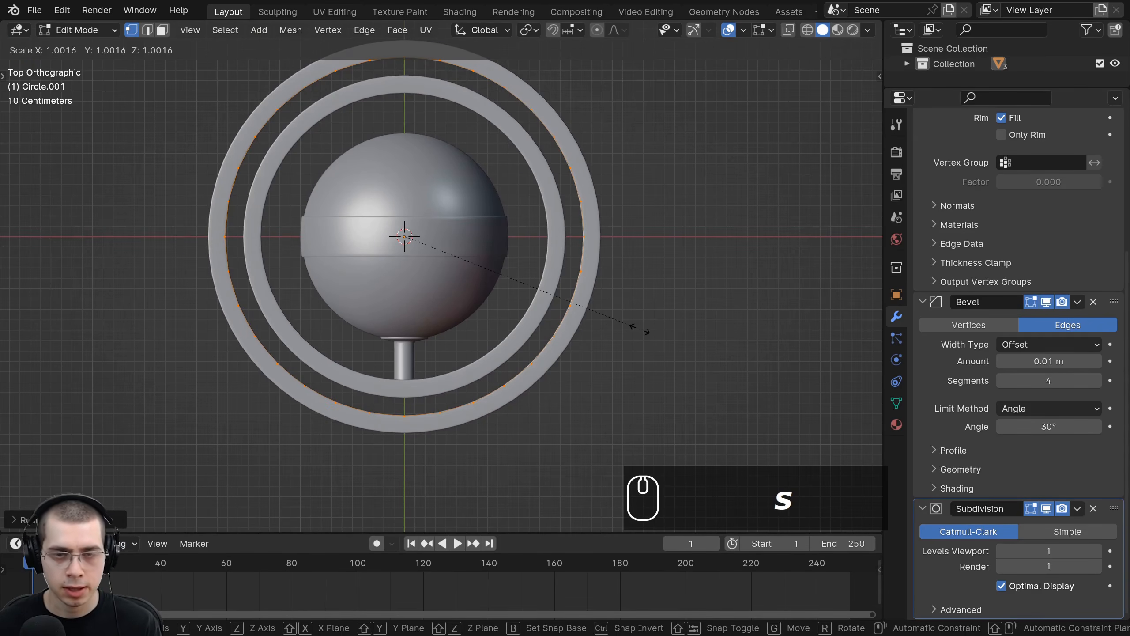
key(shift+z)
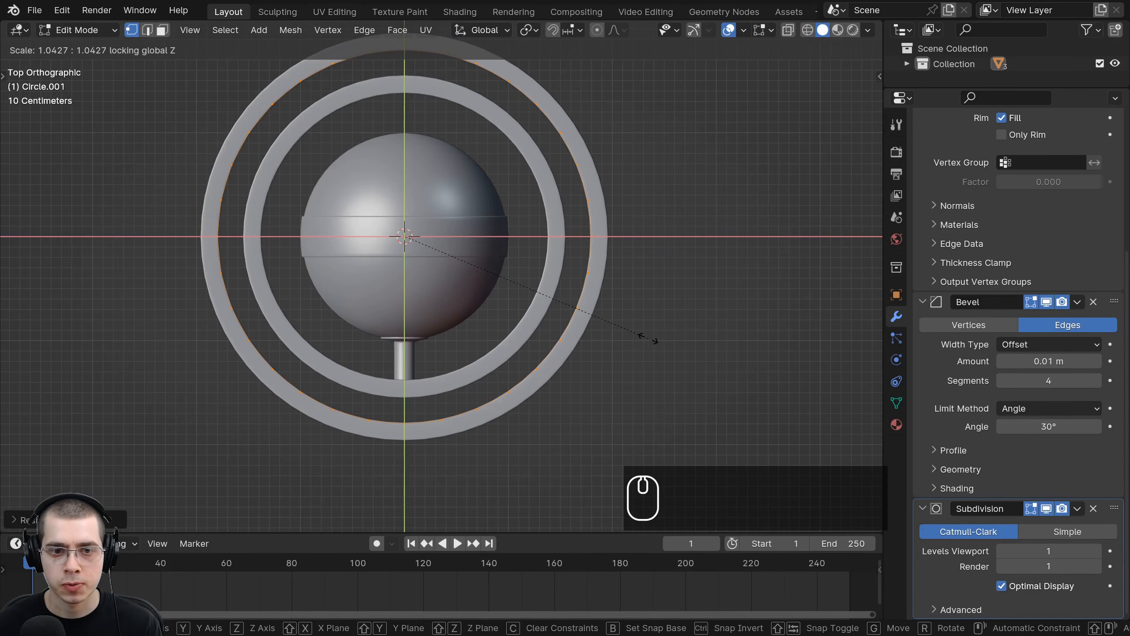
click(648, 338)
scroll(457, 314, down, 1)
shift+middle_drag(458, 314, 453, 340)
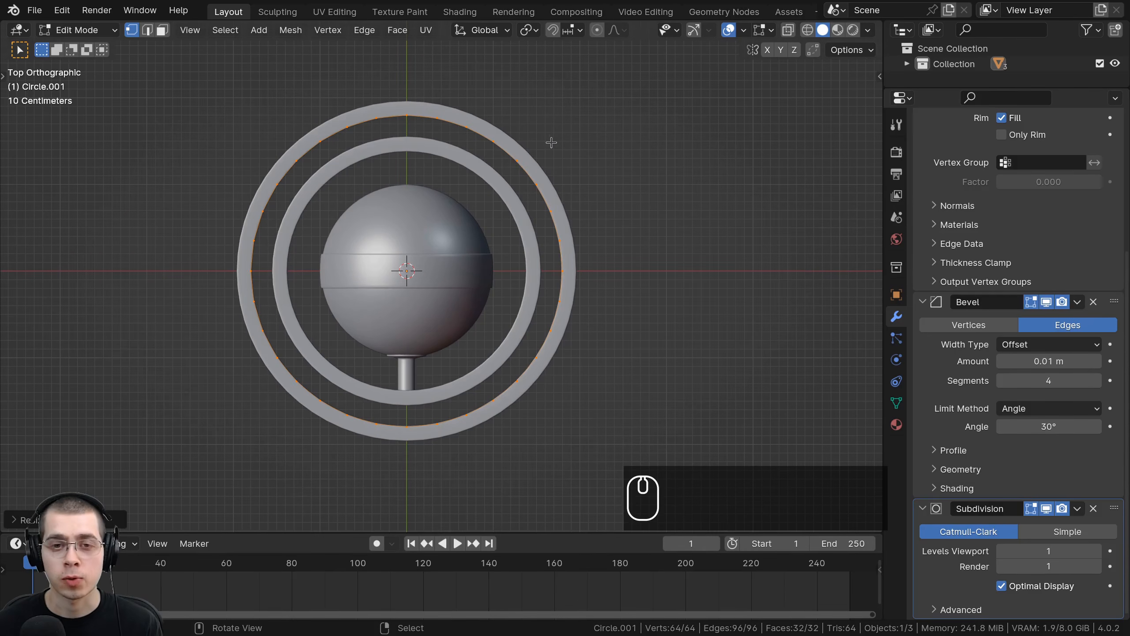
key(Tab)
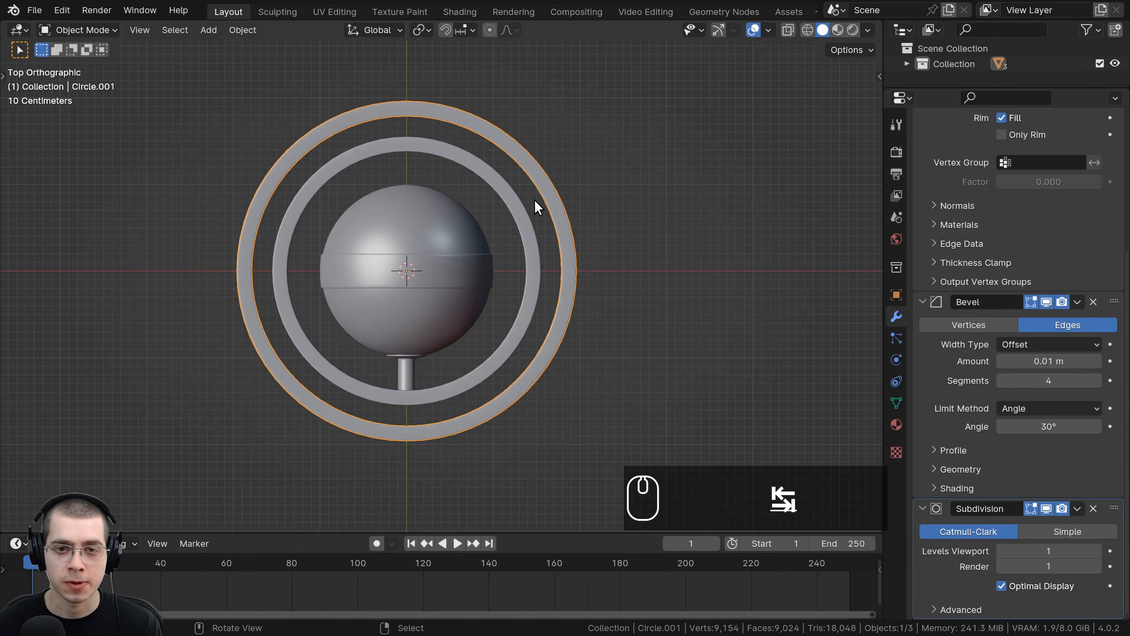
Step: Duplicate the outer ring in place and scale the copy's mesh about 1.23 times in X and Y
key(shift+d)
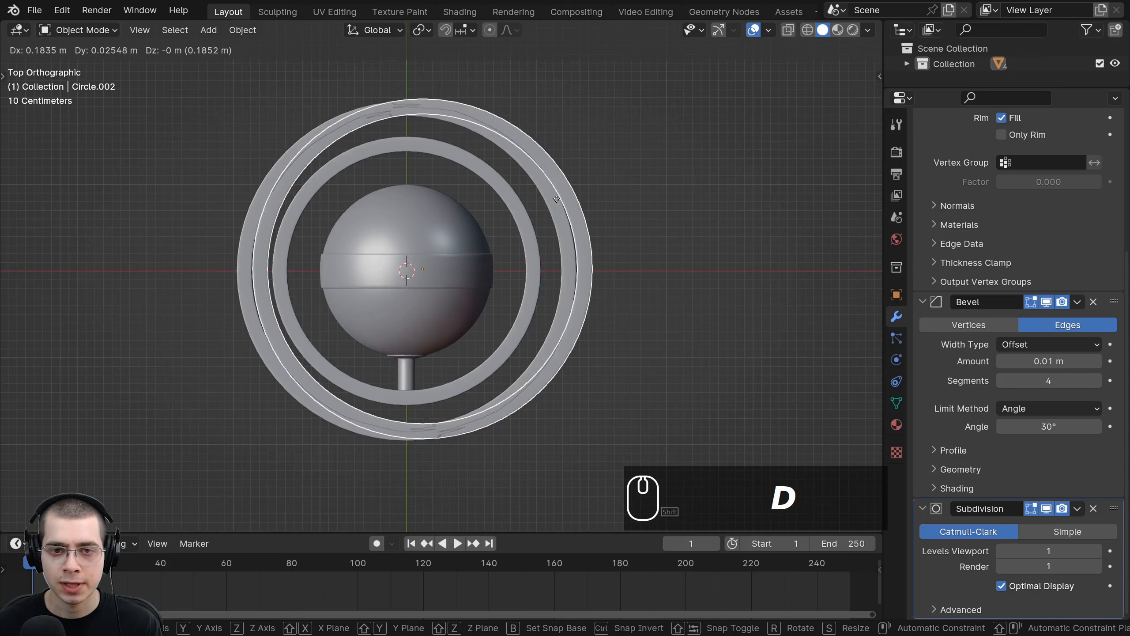
right_click(557, 199)
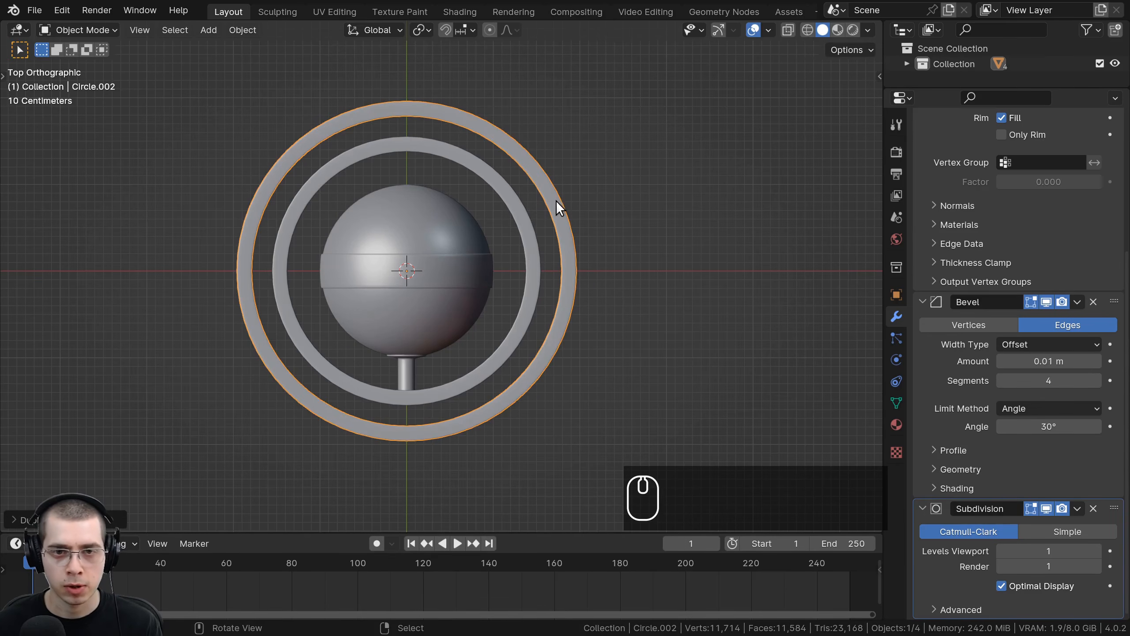
key(Tab)
key(s)
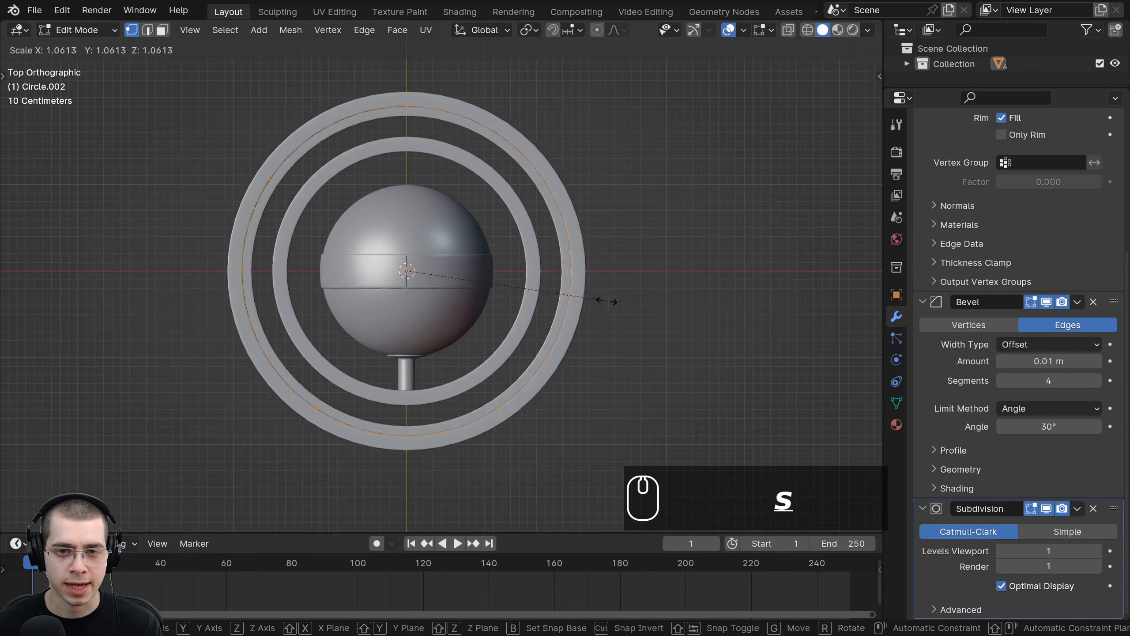
key(shift+z)
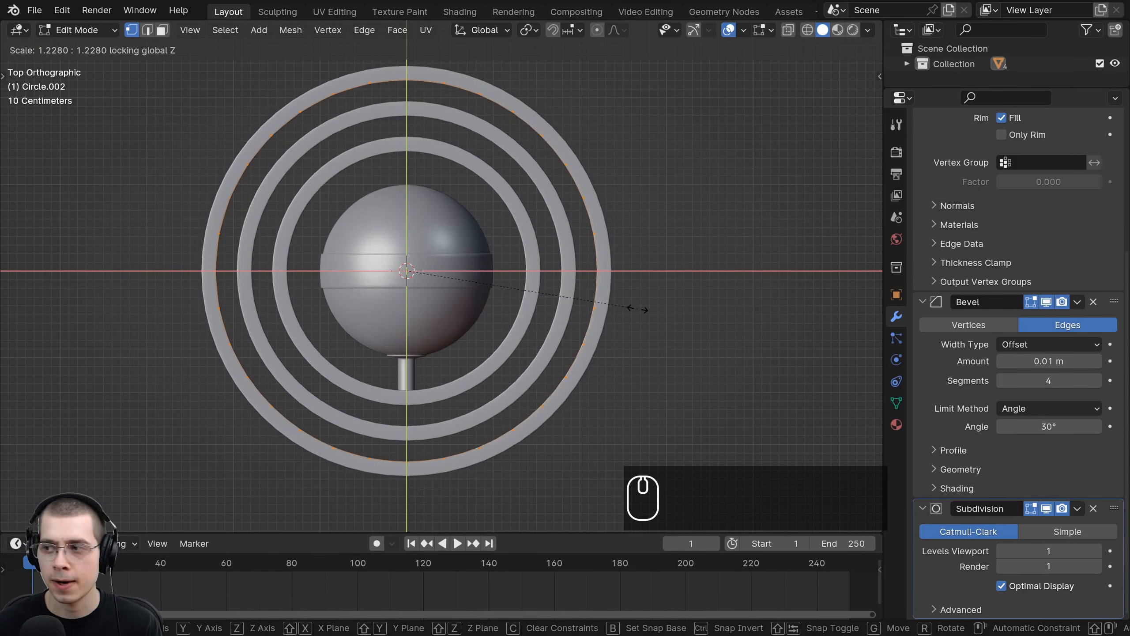
click(628, 307)
key(Tab)
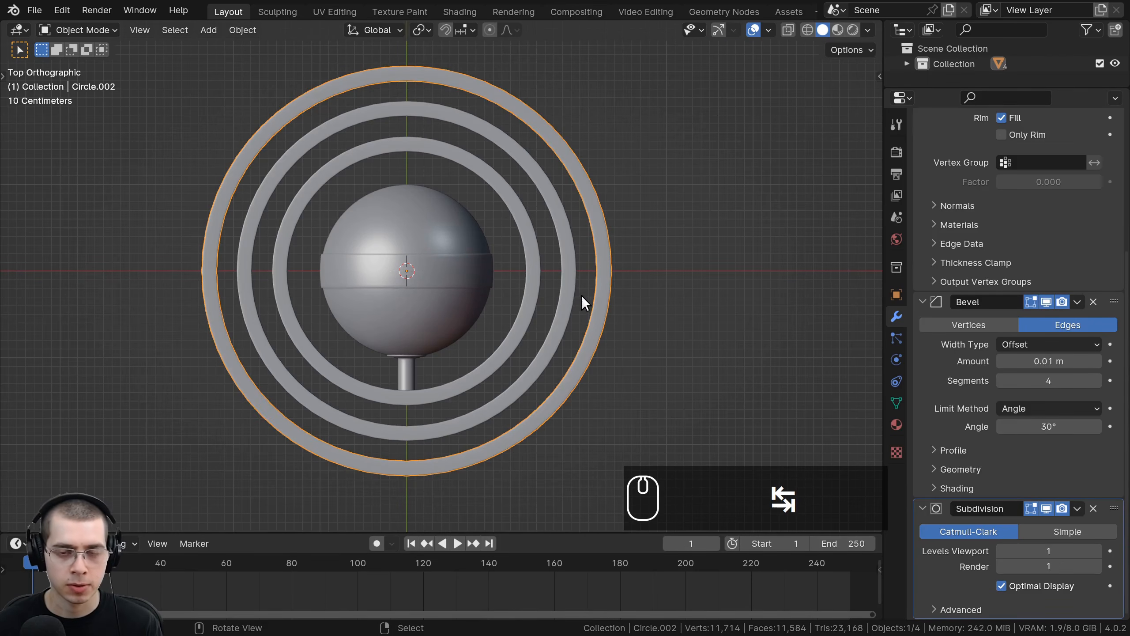
Step: Duplicate the outermost ring again and scale the new copy's mesh about 1.18 times in X and Y
key(shift+d)
right_click(624, 300)
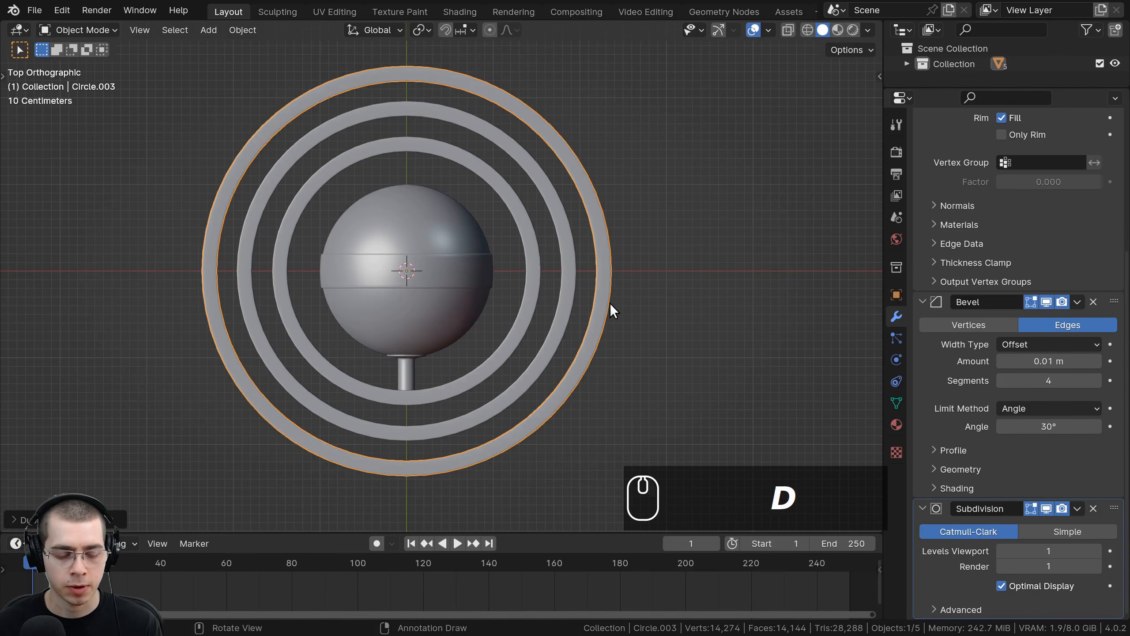
key(Tab)
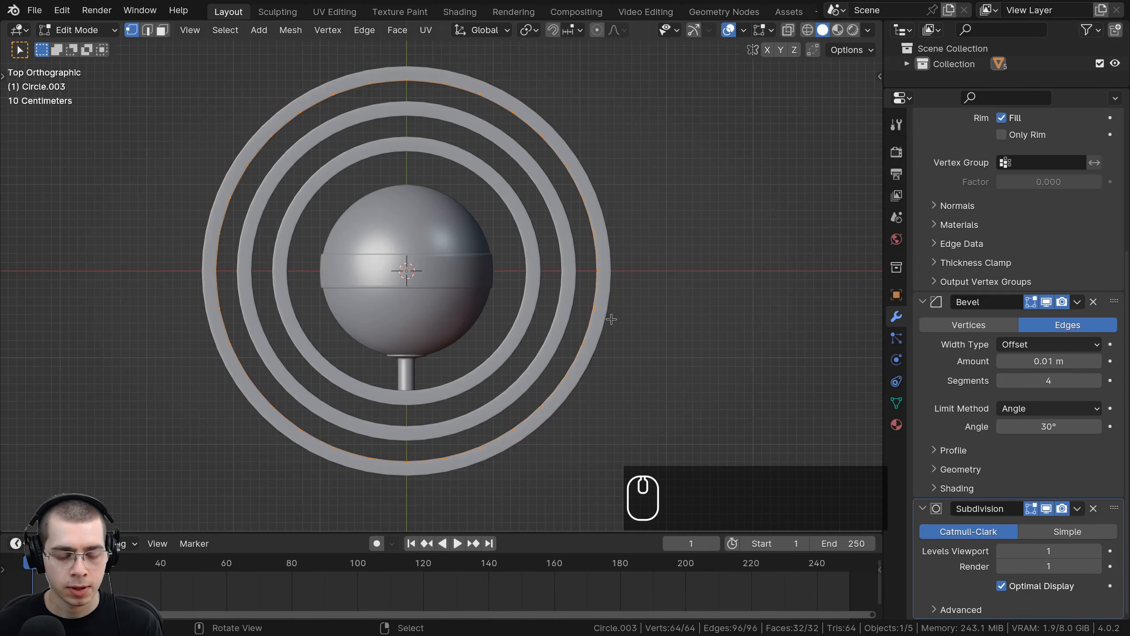
key(s)
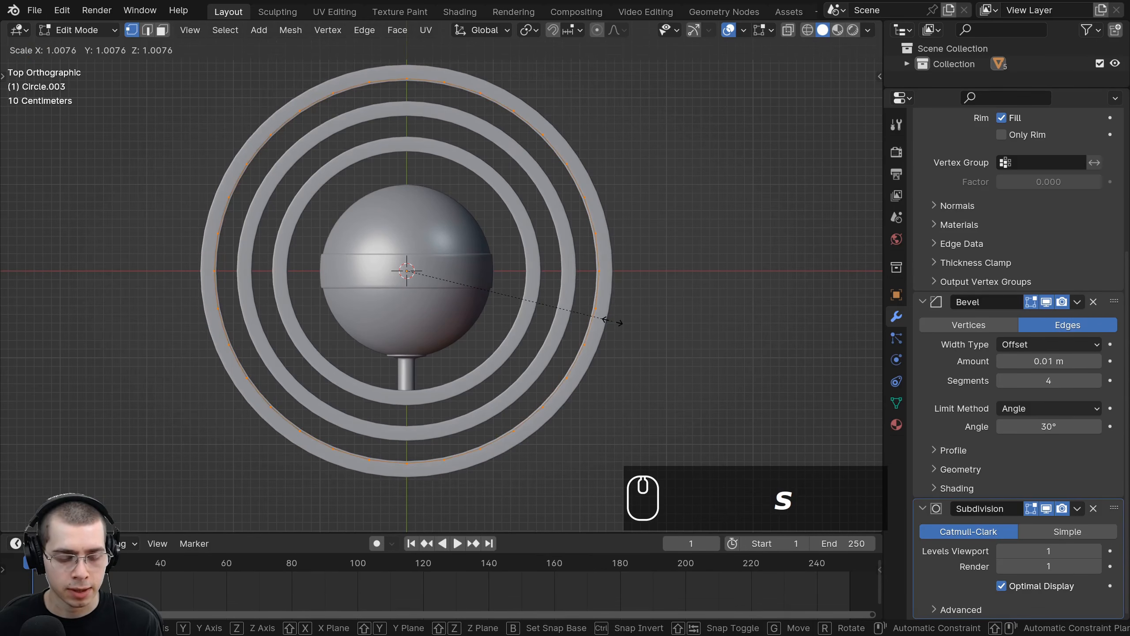
key(shift+z)
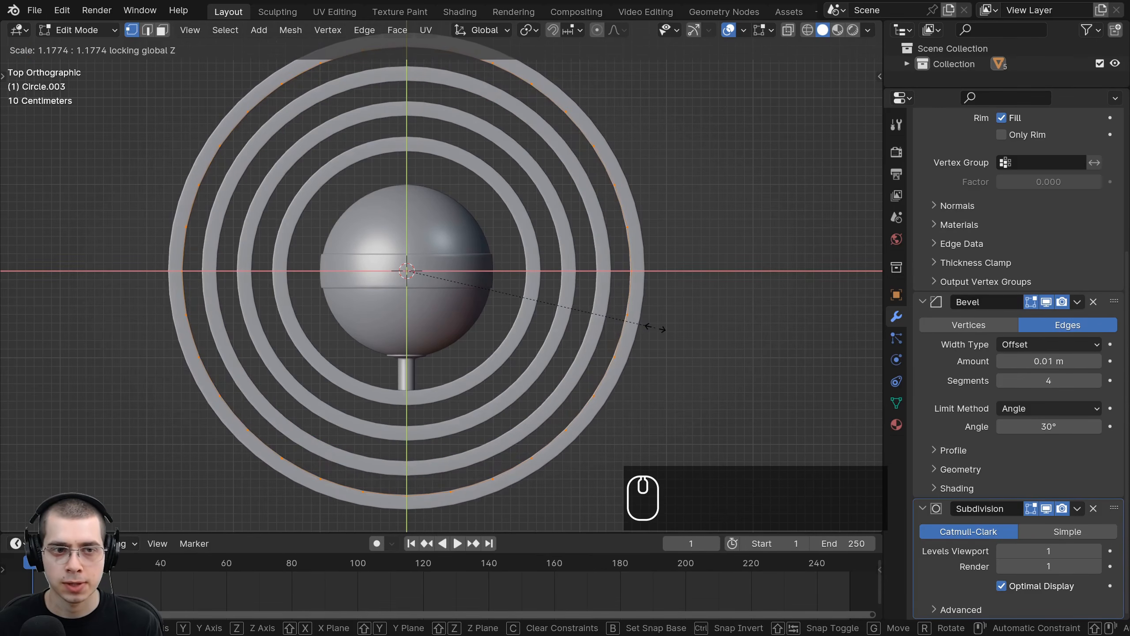
click(651, 327)
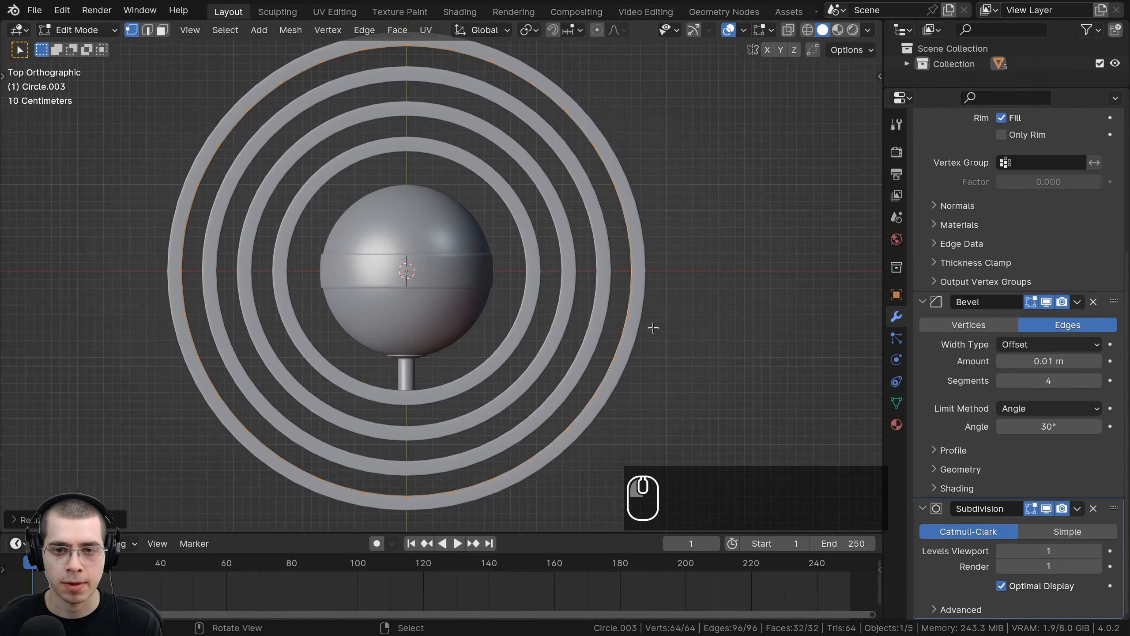
Step: Select the sphere object near its axle shaft and enter its edit mode
middle_drag(652, 326, 327, 449)
key(Tab)
key(a)
right_click(326, 448)
right_click(322, 395)
right_click(327, 361)
scroll(328, 360, down, 3)
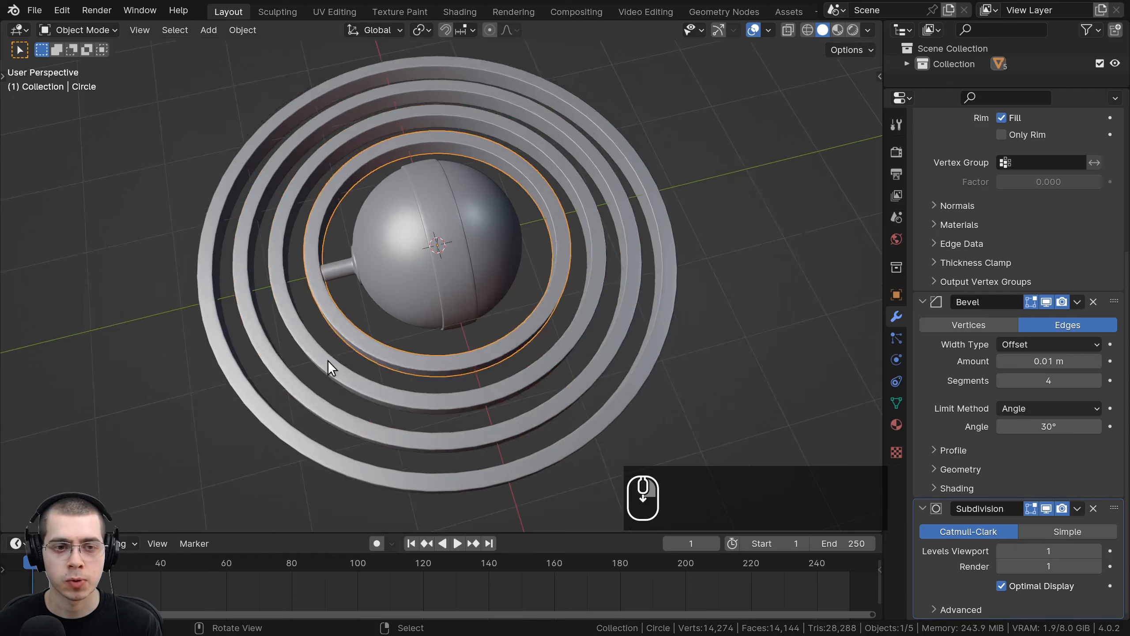
middle_drag(328, 361, 307, 350)
shift+middle_drag(307, 350, 307, 359)
scroll(461, 337, up, 10)
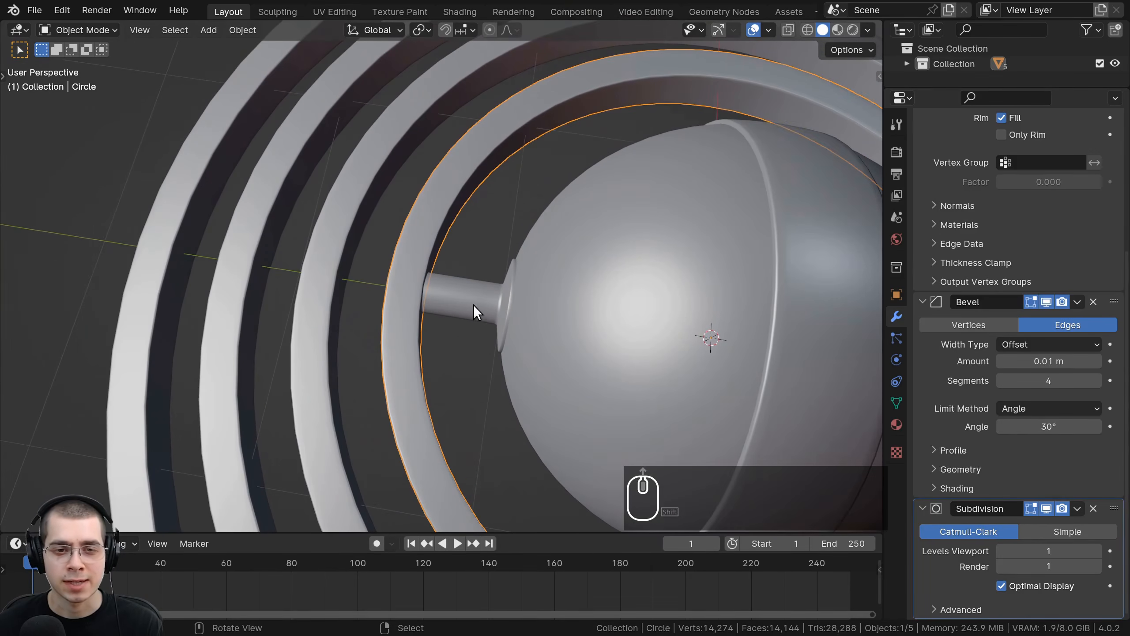
right_click(441, 300)
mouse_move(441, 300)
shift+middle_down()
mouse_move(479, 320)
mouse_move(429, 287)
shift+middle_up()
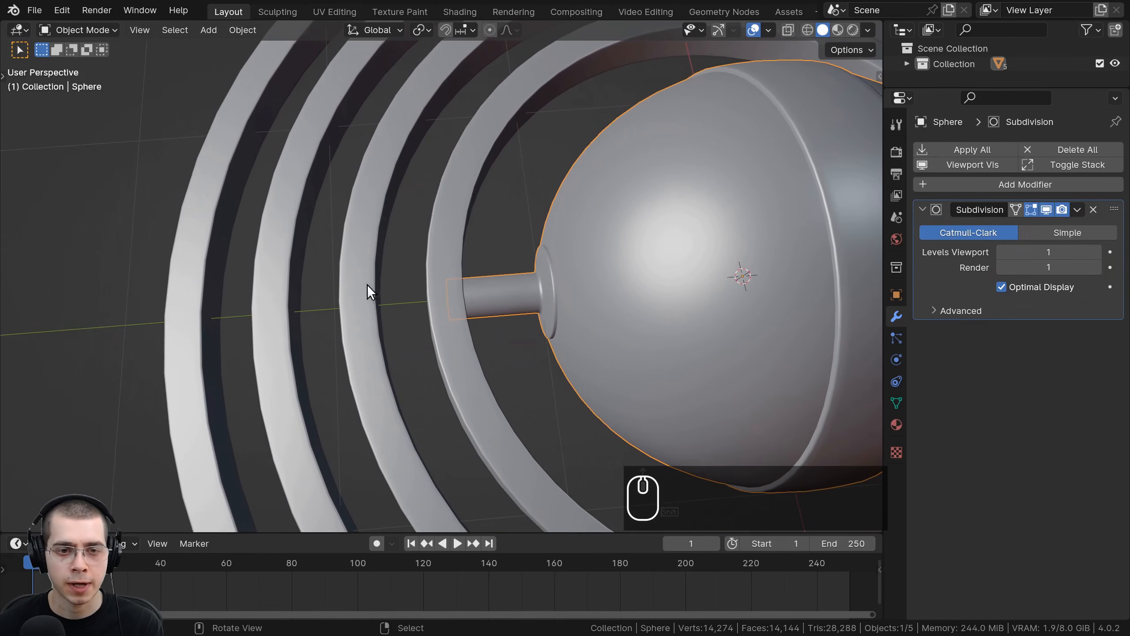
scroll(310, 327, down, 2)
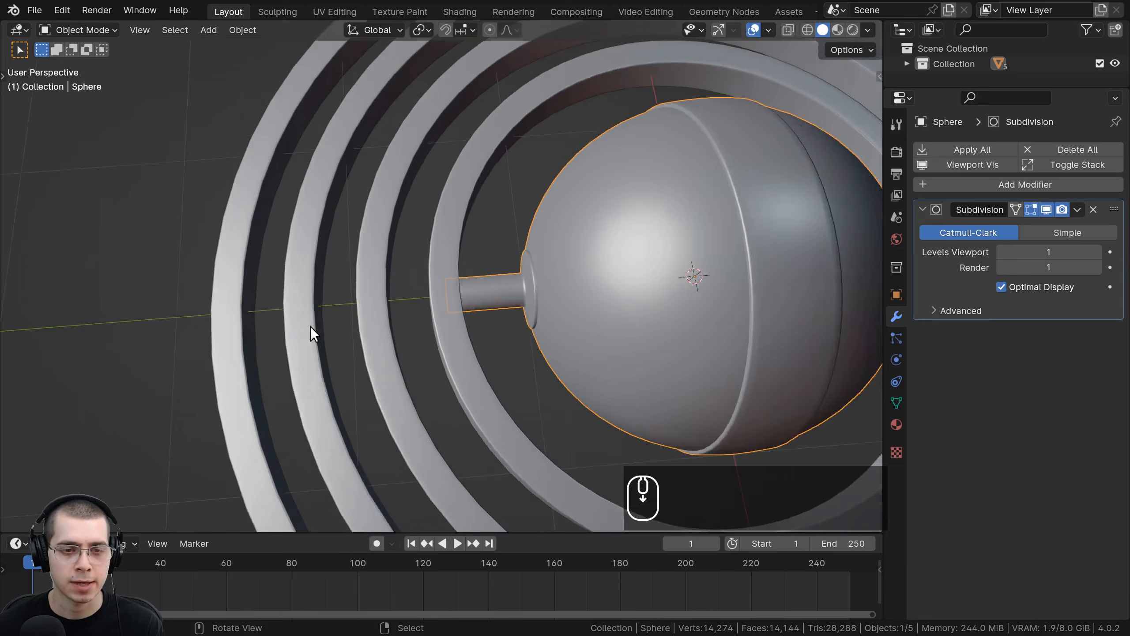
middle_drag(311, 327, 322, 316)
shift+middle_drag(486, 313, 467, 318)
scroll(466, 318, up, 2)
key(Tab)
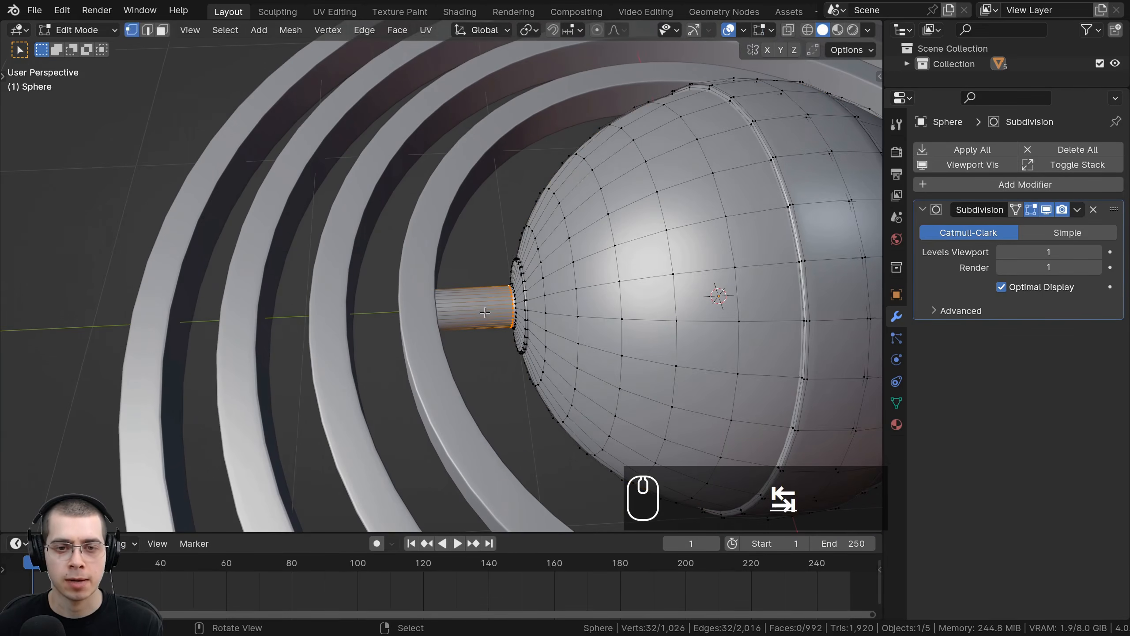
Step: Select the axle shaft's faces together with its hidden end loop
scroll(471, 307, up, 5)
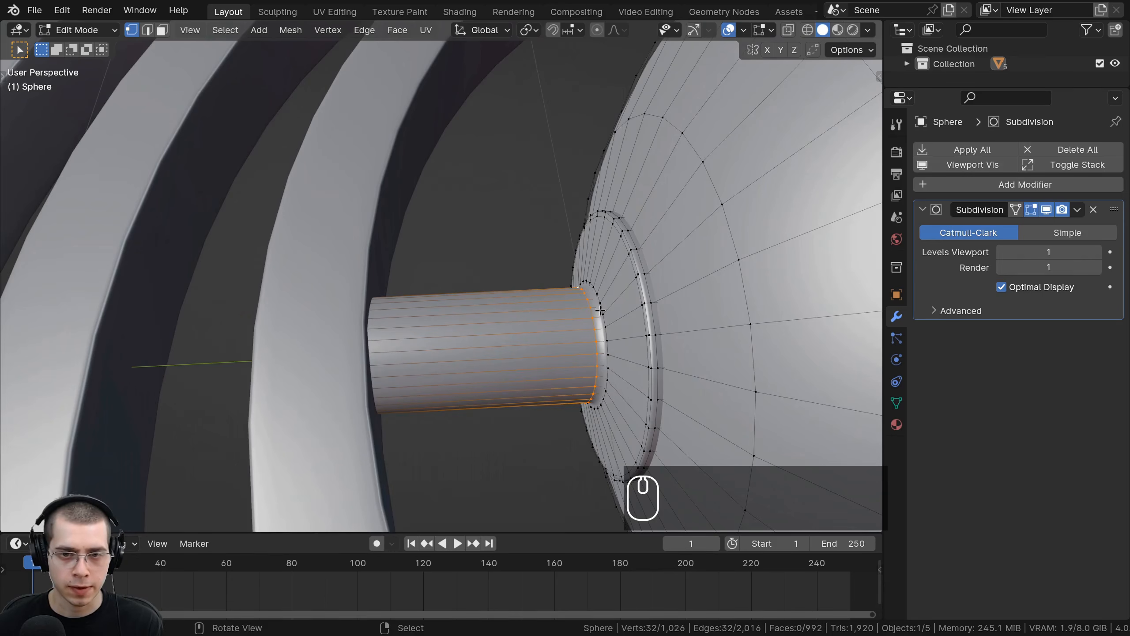
key(a)
alt+right_click(598, 317)
middle_drag(598, 317, 530, 331)
key(z)
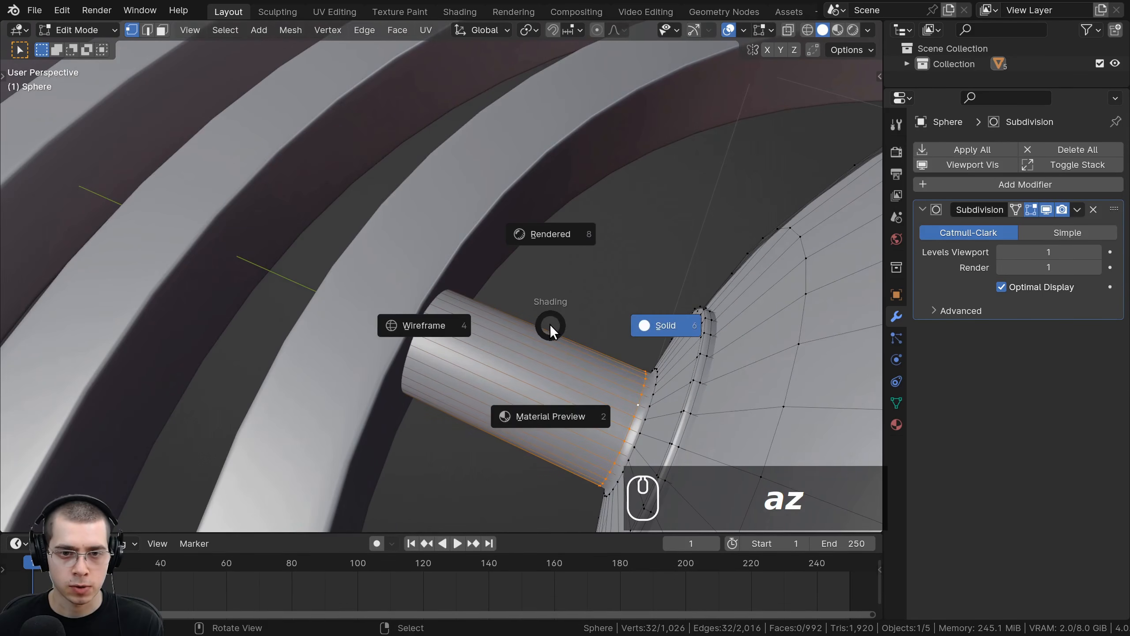
click(433, 321)
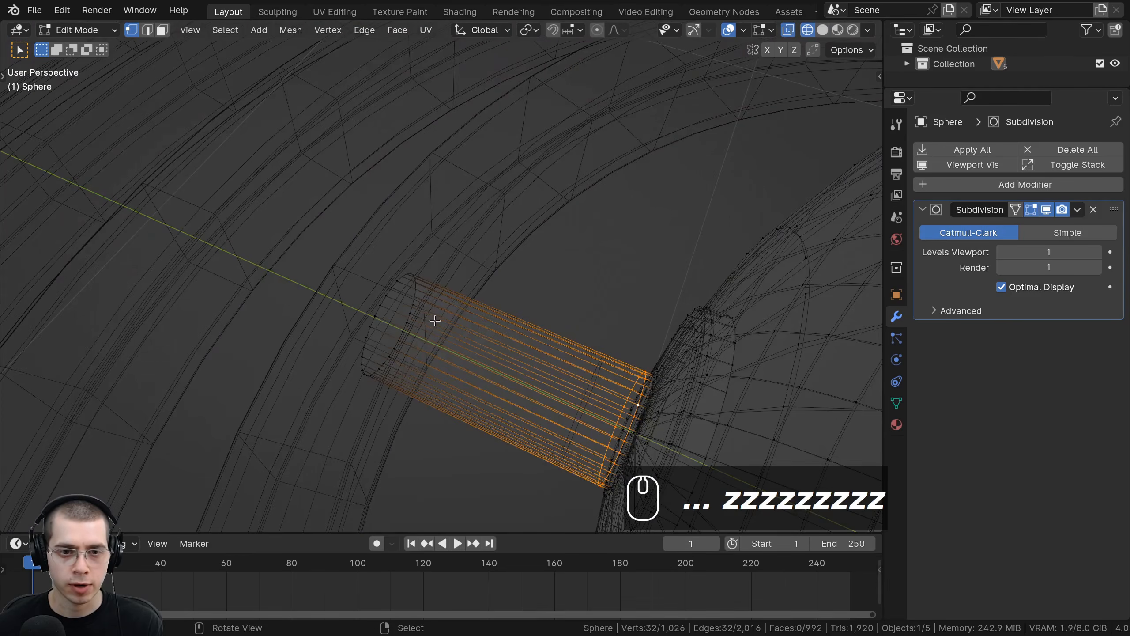
alt+shift+click(376, 311)
key(z)
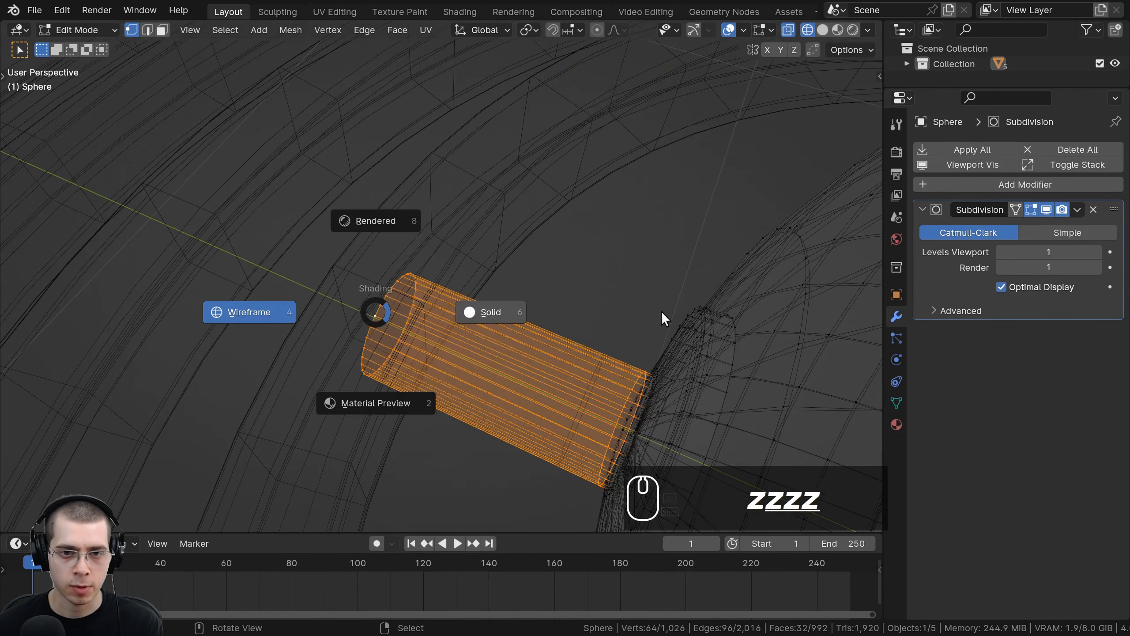
click(661, 311)
Step: Duplicate the axle shaft's faces and move the copy about 0.4 m outward along Y
middle_drag(591, 307, 470, 242)
key(shift+d)
key(x)
right_click(505, 232)
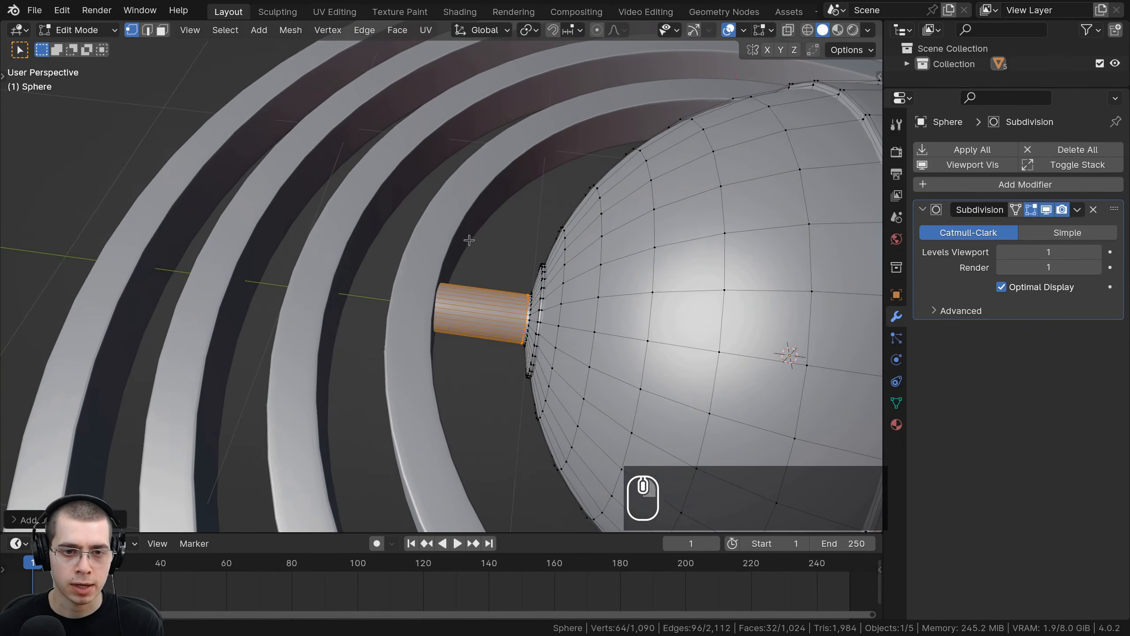
key(g)
key(y)
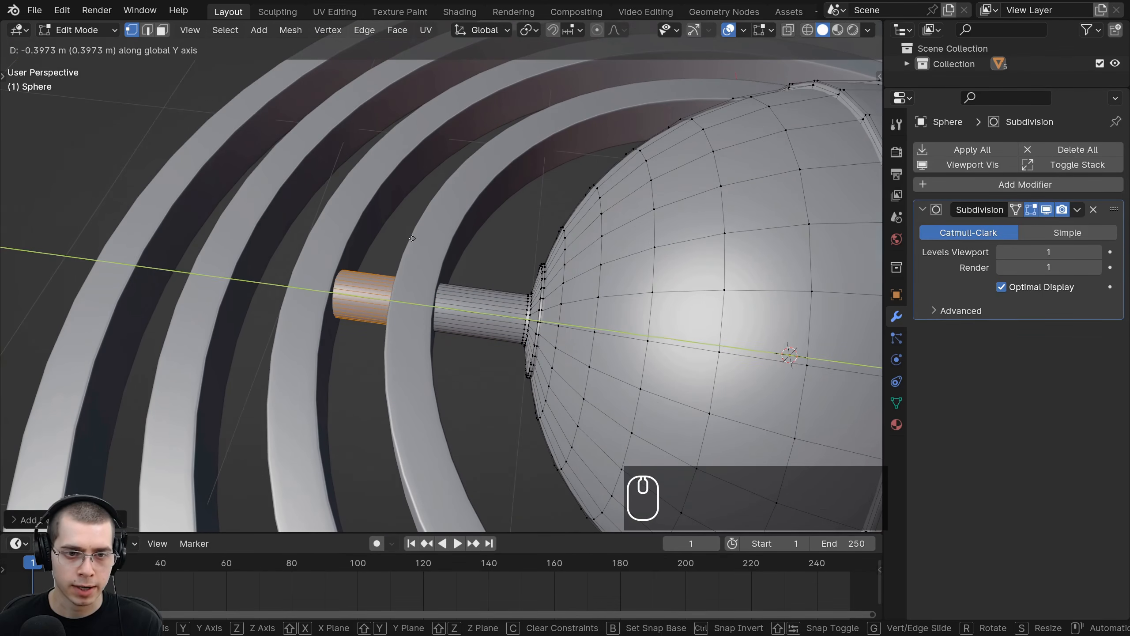
click(412, 238)
middle_drag(412, 240, 443, 355)
key(g)
right_click(454, 269)
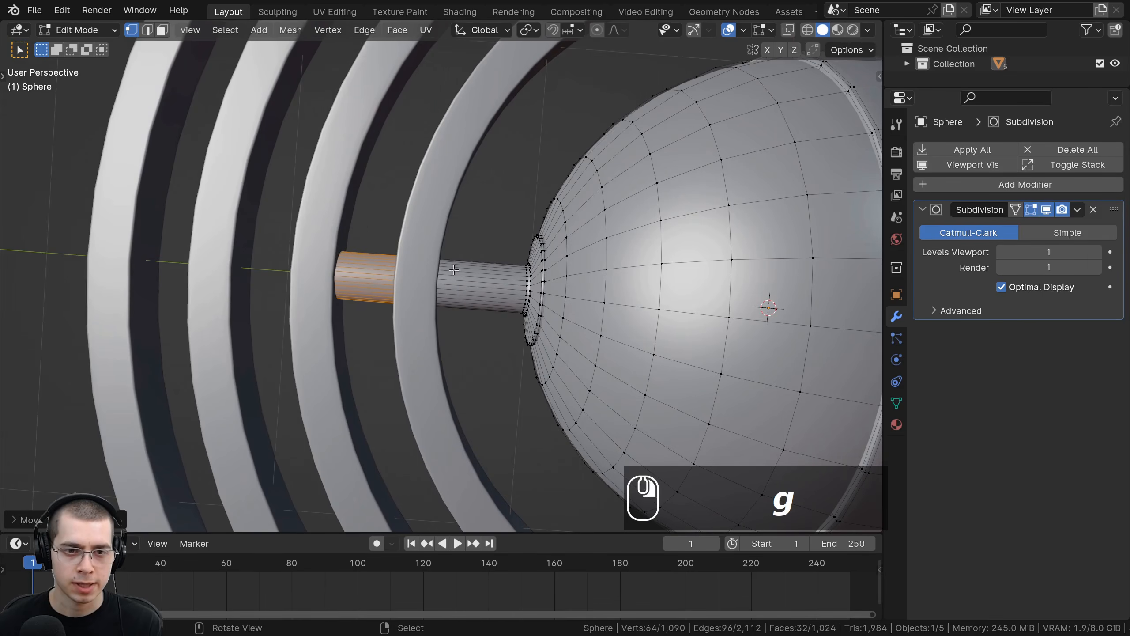
Step: Separate the copied shaft segment into its own object and return to object mode
key(p)
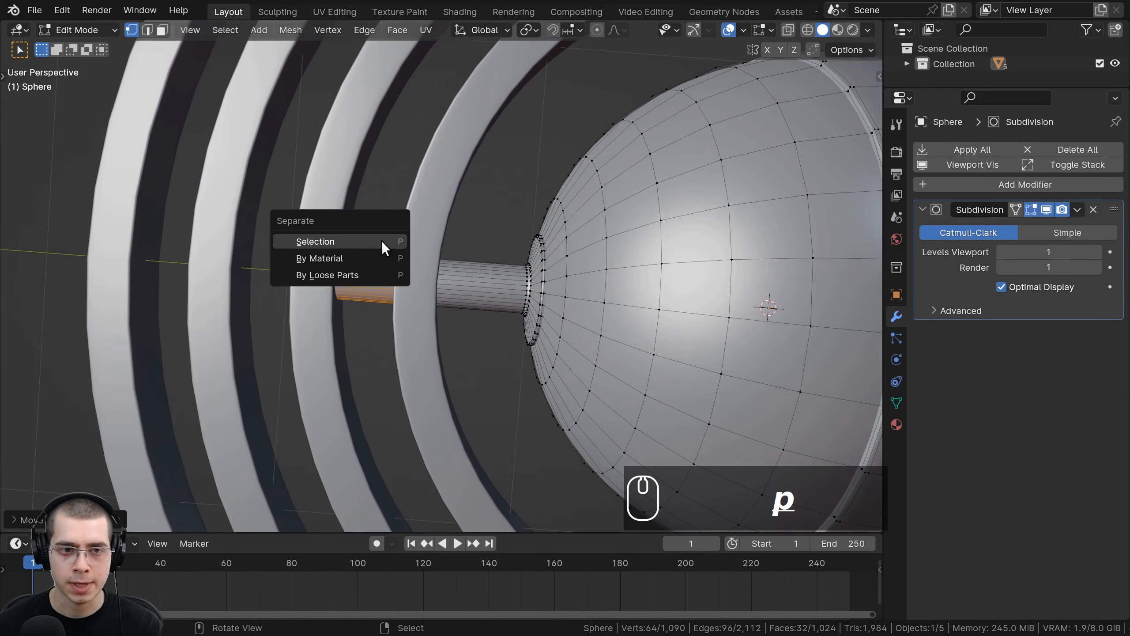
click(361, 242)
shift+middle_drag(360, 242, 479, 351)
key(Tab)
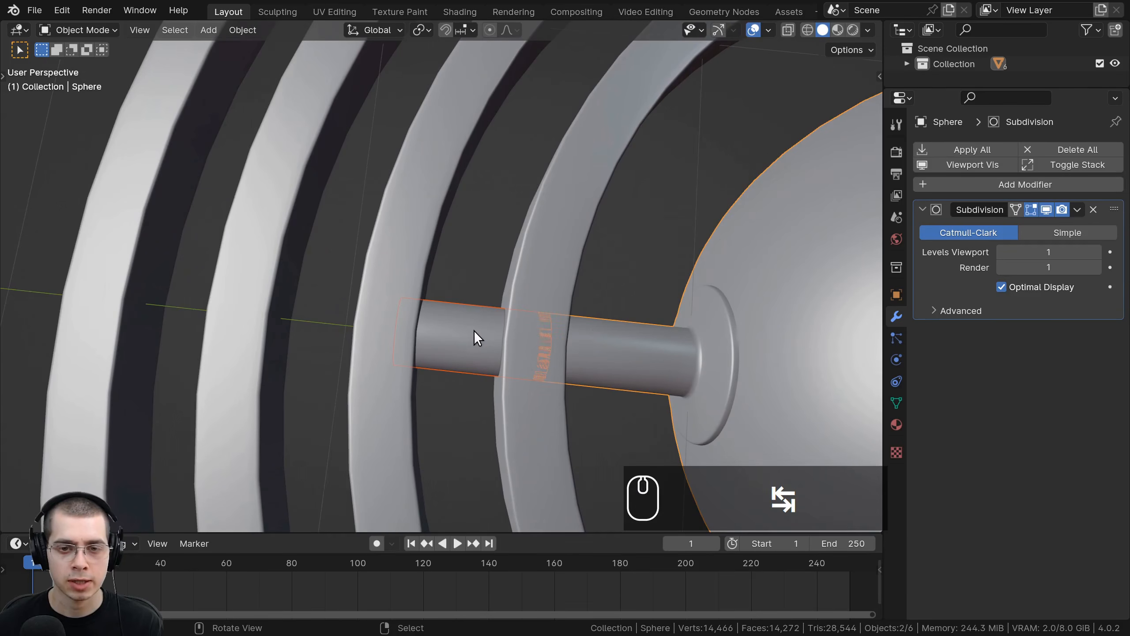
Step: In the separated segment, duplicate its mesh further out along the axle and separate the copy into a new object
click(458, 319)
middle_drag(459, 312, 501, 302)
key(Tab)
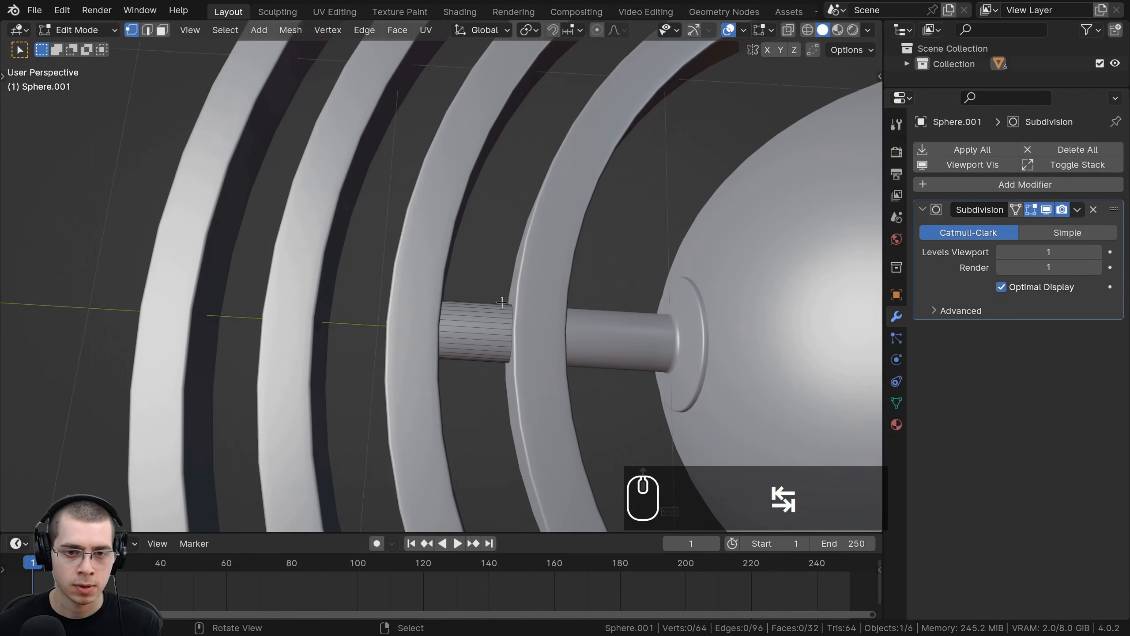
key(a)
key(shift+d)
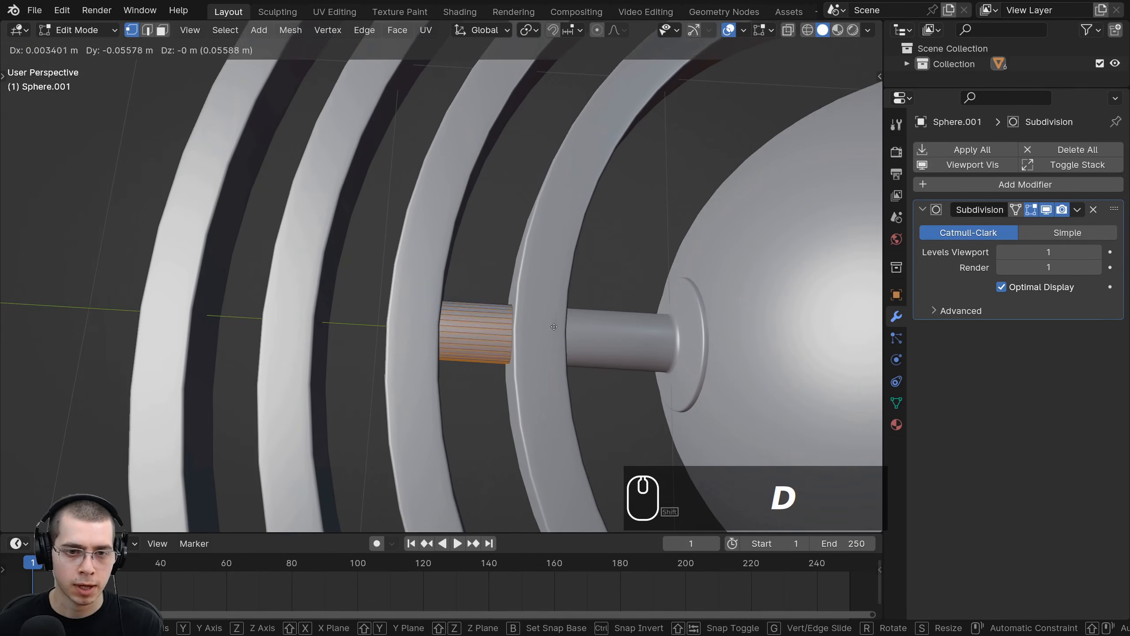
click(458, 316)
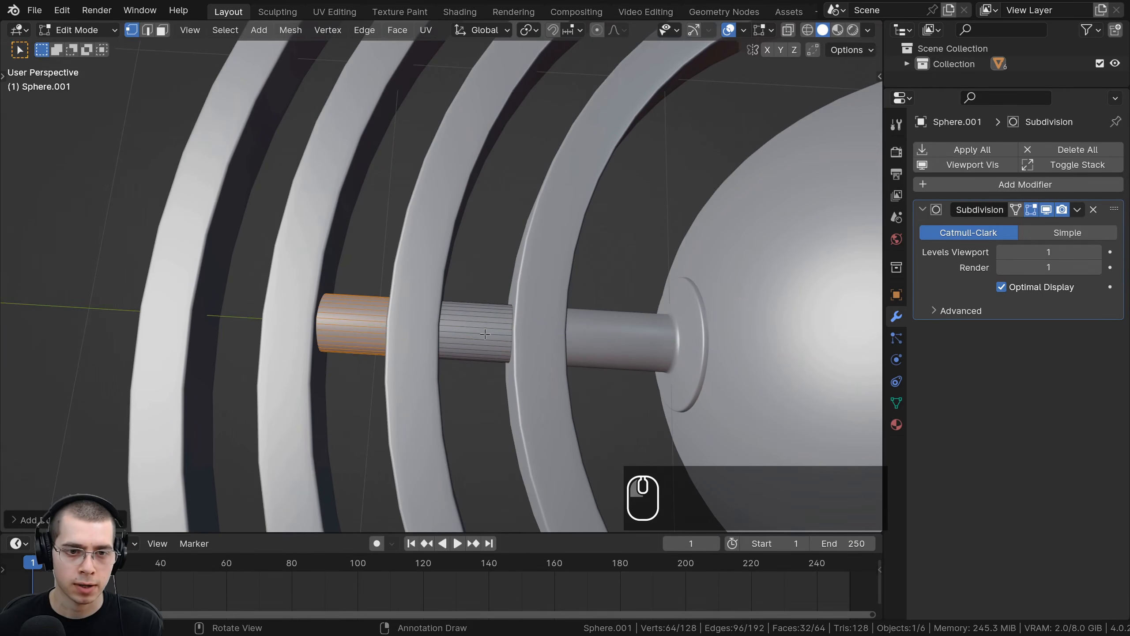
shift+middle_drag(458, 317, 569, 305)
key(p)
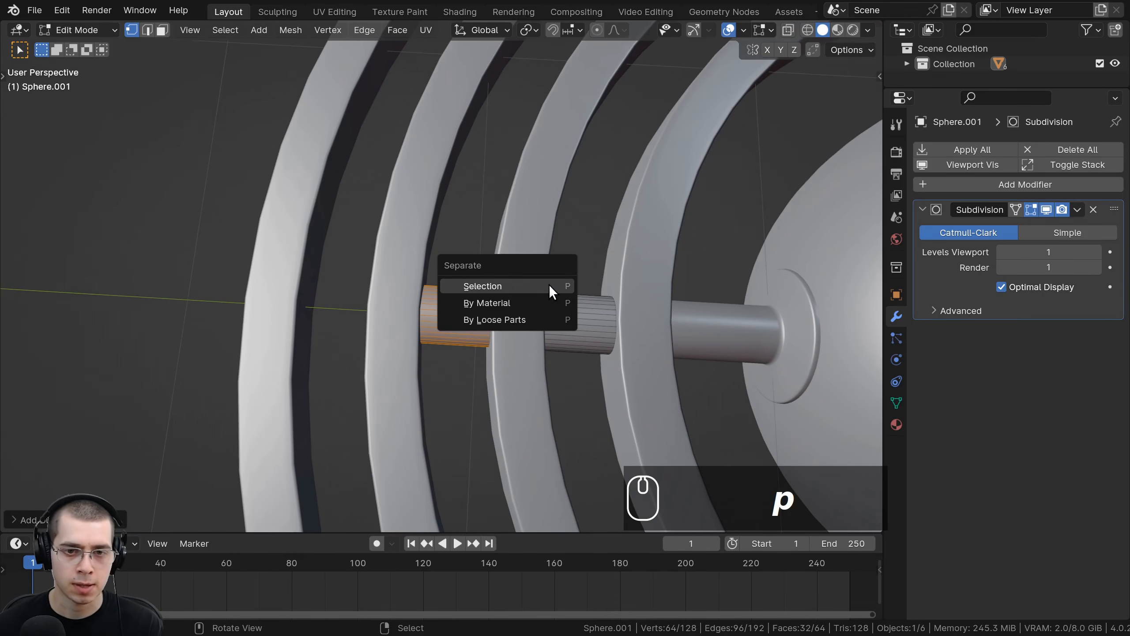
click(549, 284)
key(Tab)
Step: In the newest segment, duplicate its mesh about 0.42 m further along Y and separate it into another object
click(465, 311)
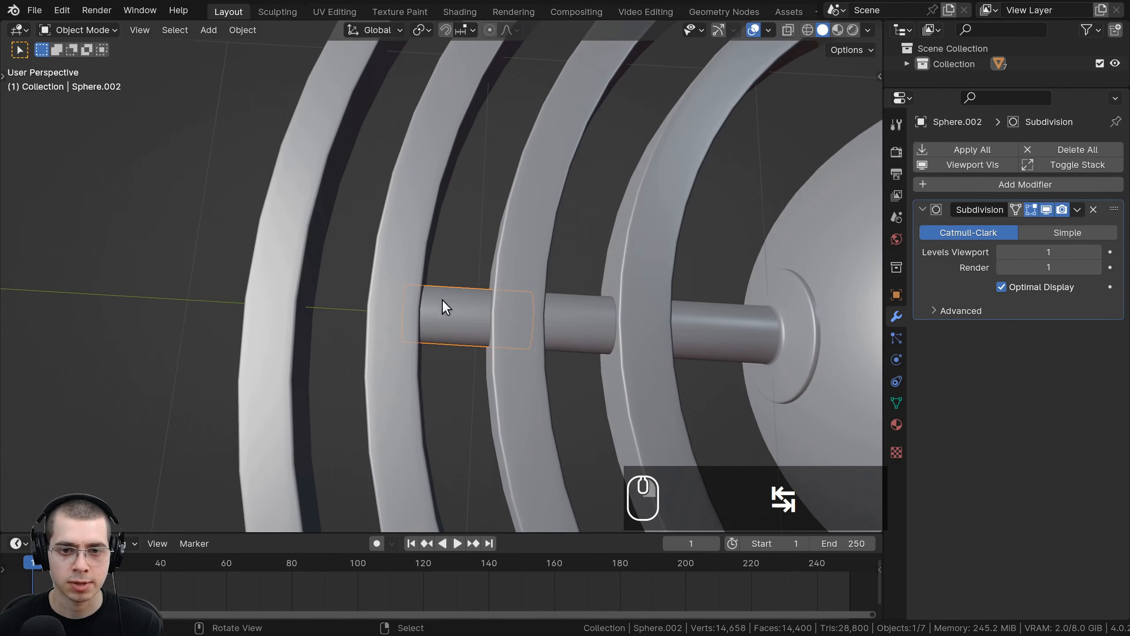
shift+middle_drag(462, 308, 520, 307)
key(Tab)
key(a)
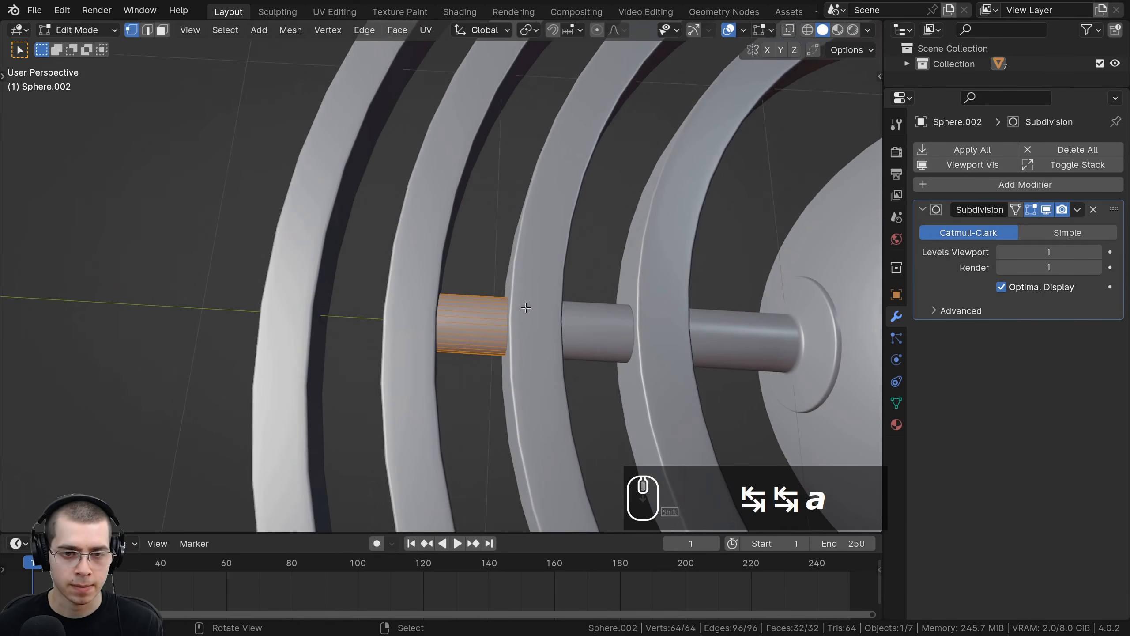
key(shift+d)
key(y)
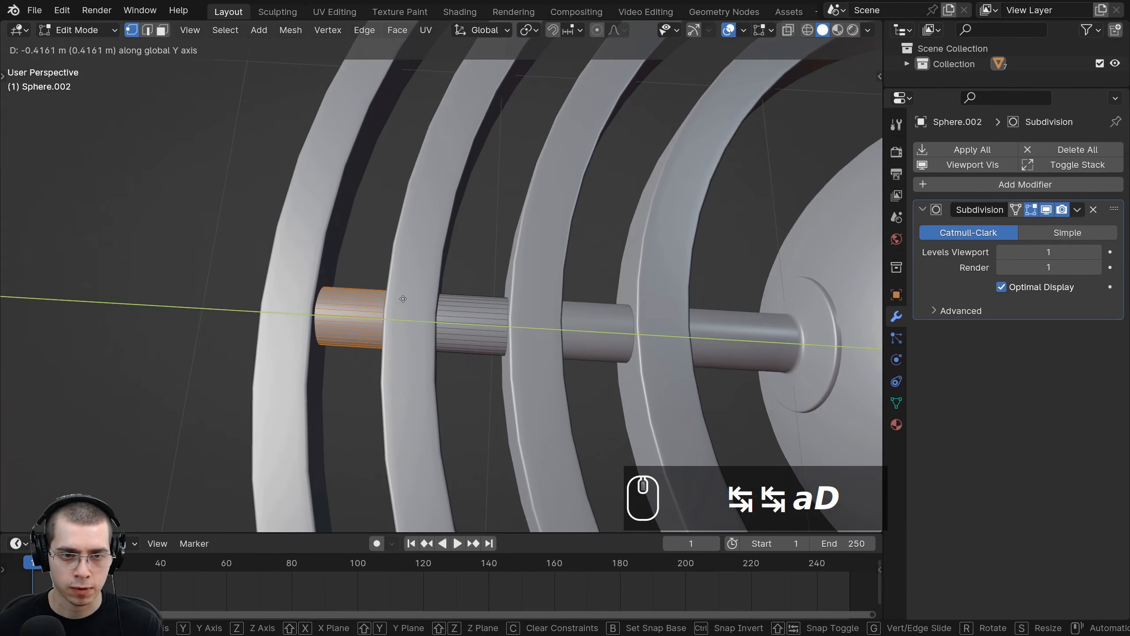
click(404, 299)
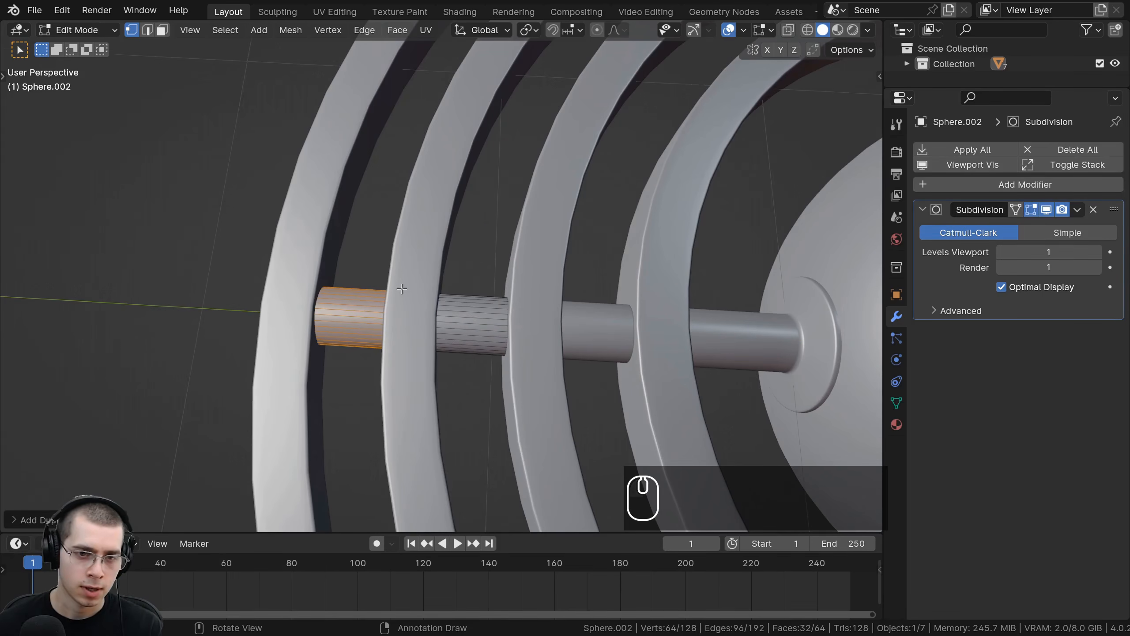
key(p)
click(389, 290)
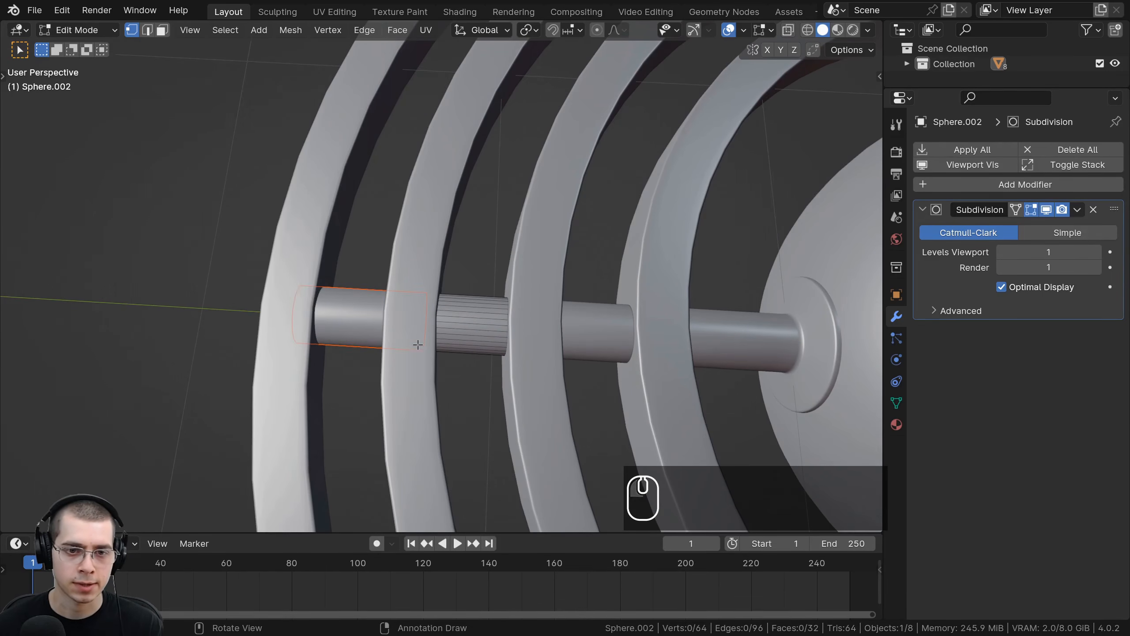
key(Tab)
Step: Inspect the shaft segments and rings, selecting each to check which ring each segment sits inside
scroll(455, 312, down, 4)
click(421, 297)
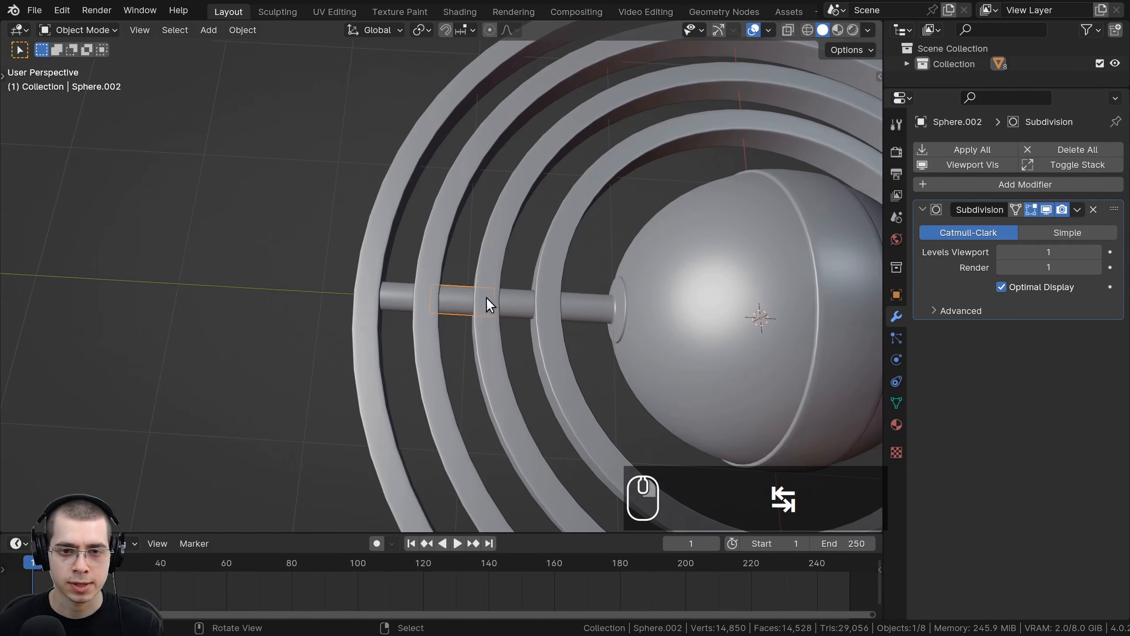
right_click(574, 305)
right_click(515, 302)
right_click(467, 299)
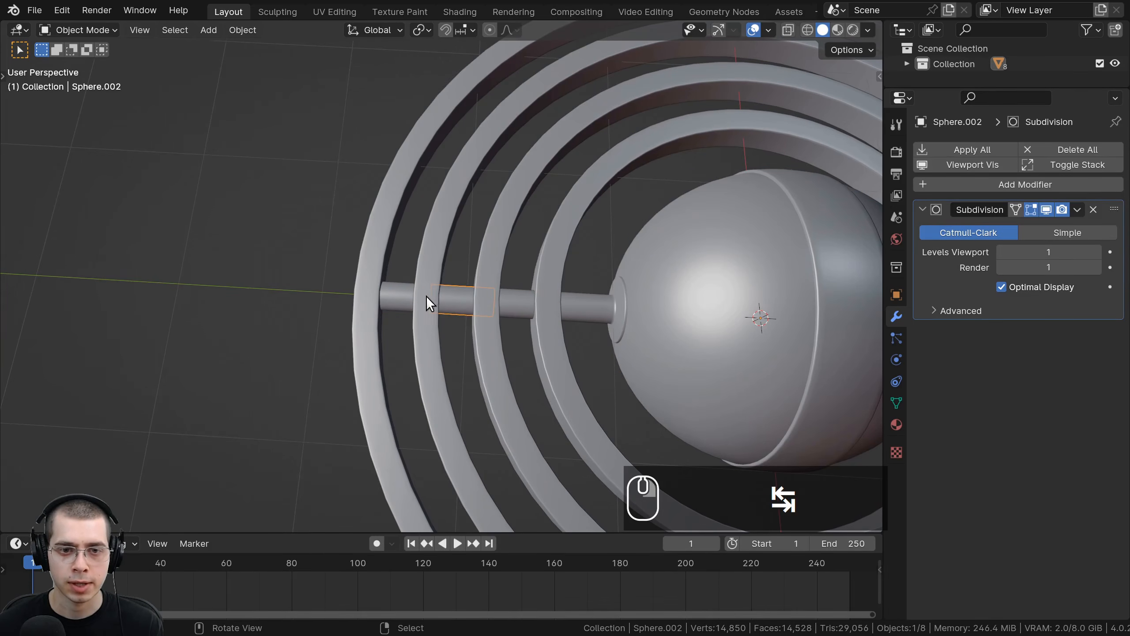
right_click(397, 296)
key(g)
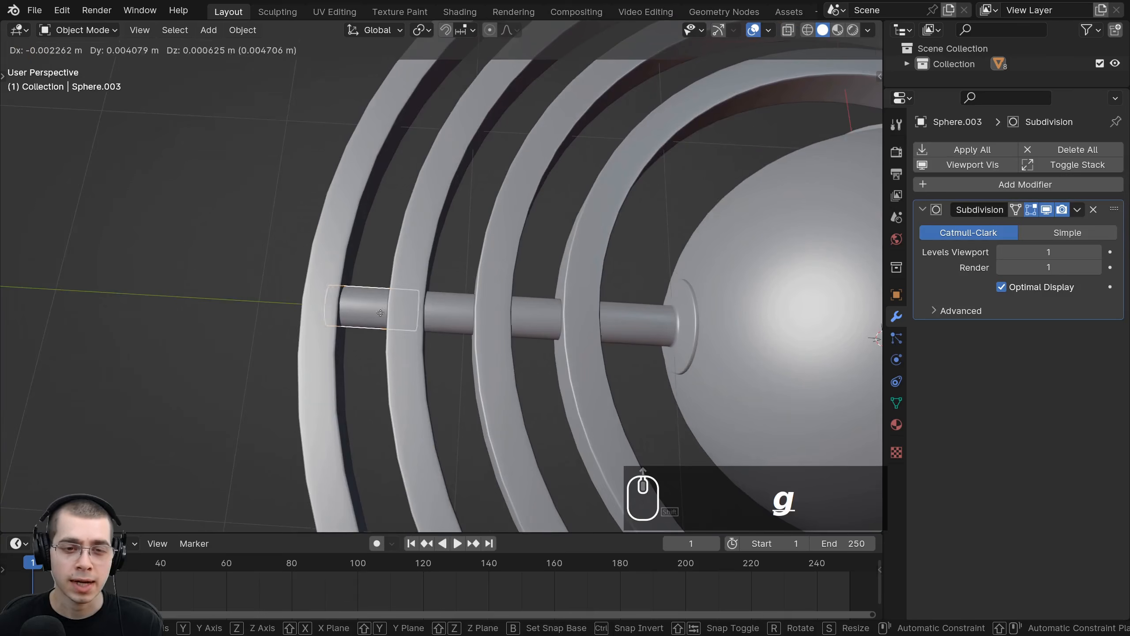
right_click(398, 307)
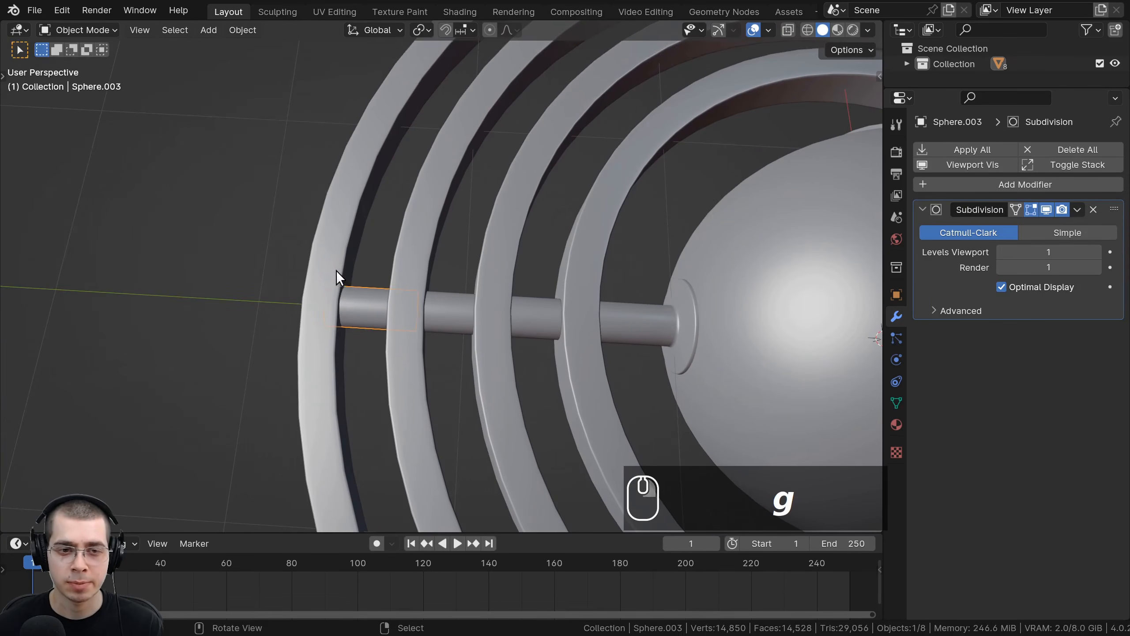
right_click(337, 273)
key(g)
right_click(356, 301)
shift+right_click(351, 306)
key(g)
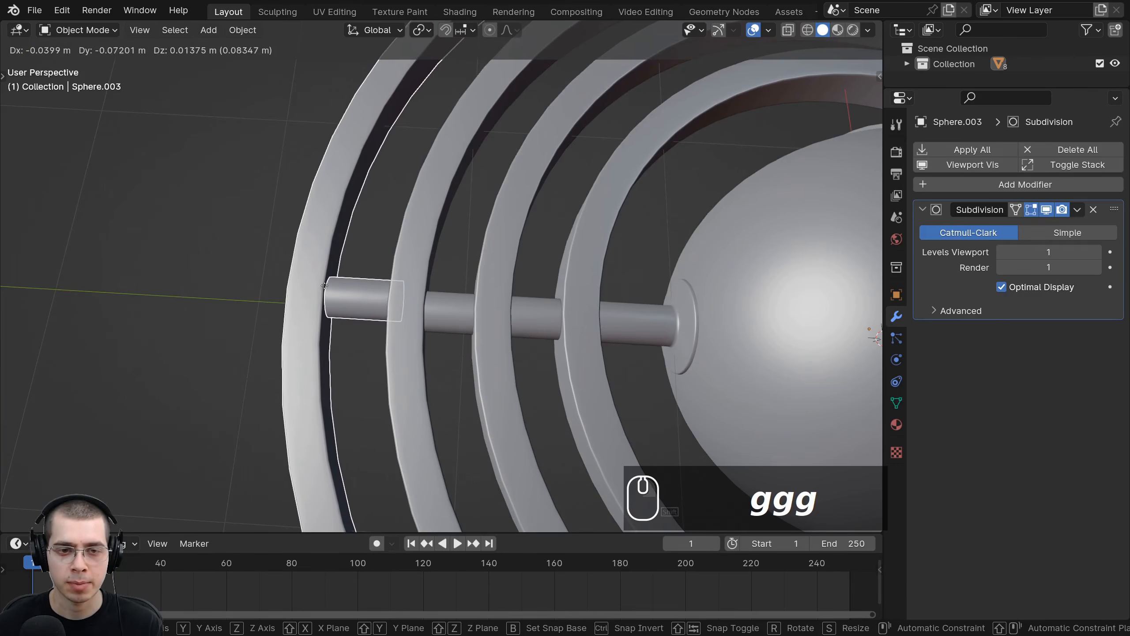
right_click(433, 311)
right_click(430, 310)
shift+right_click(407, 297)
key(g)
right_click(445, 295)
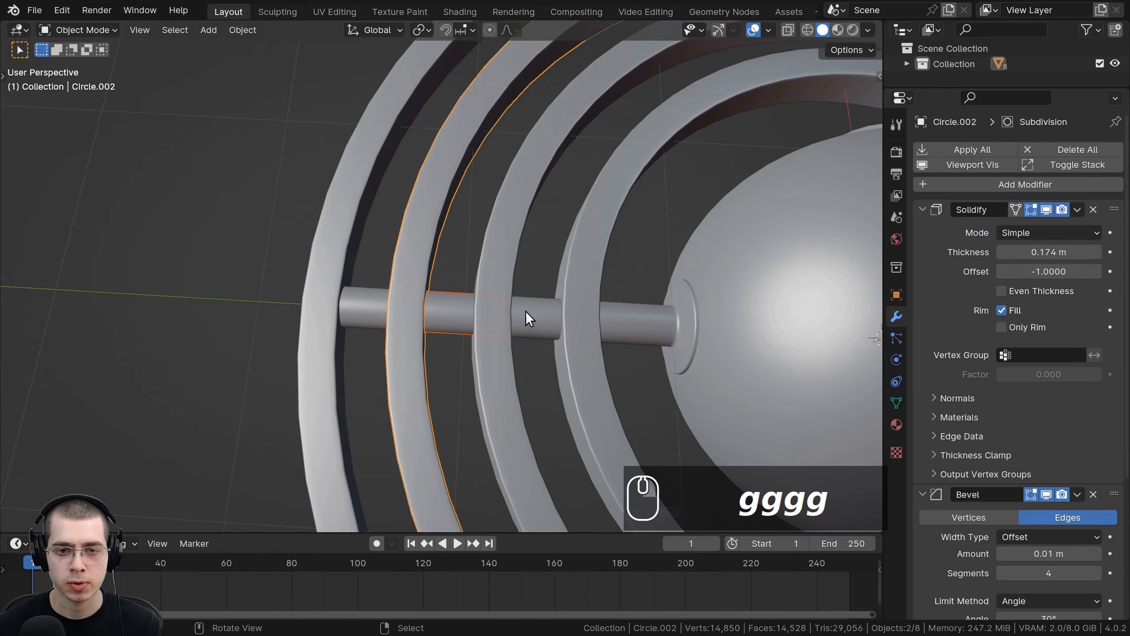
right_click(526, 311)
shift+right_click(488, 293)
key(g)
key(g)
right_click(484, 289)
middle_drag(484, 287, 420, 287)
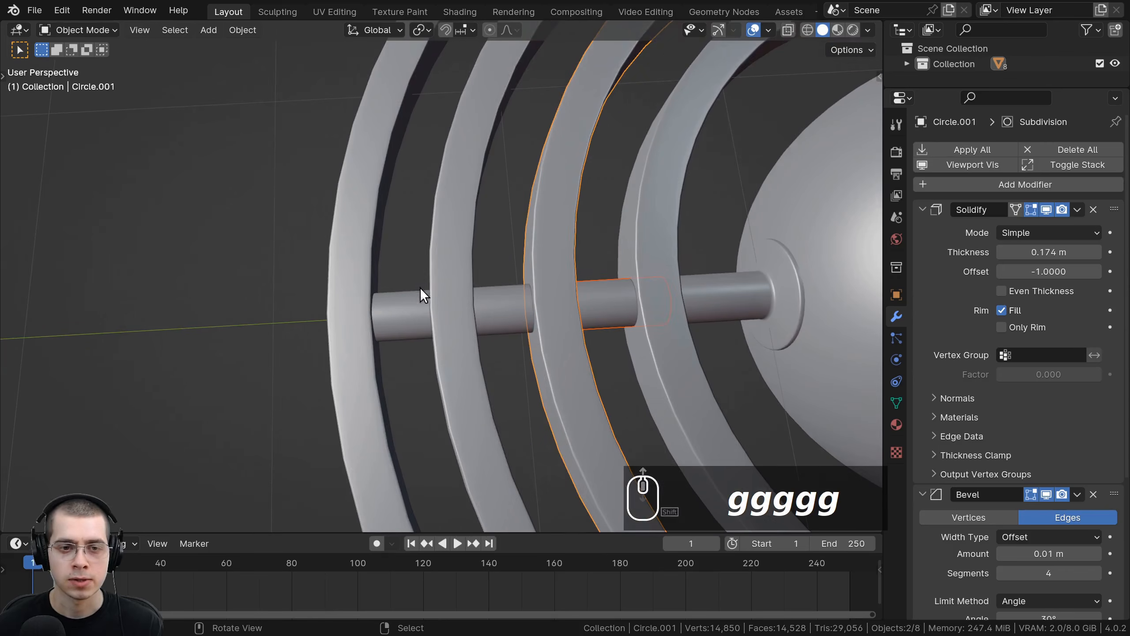
right_click(390, 298)
right_click(393, 298)
right_click(393, 299)
right_click(356, 281)
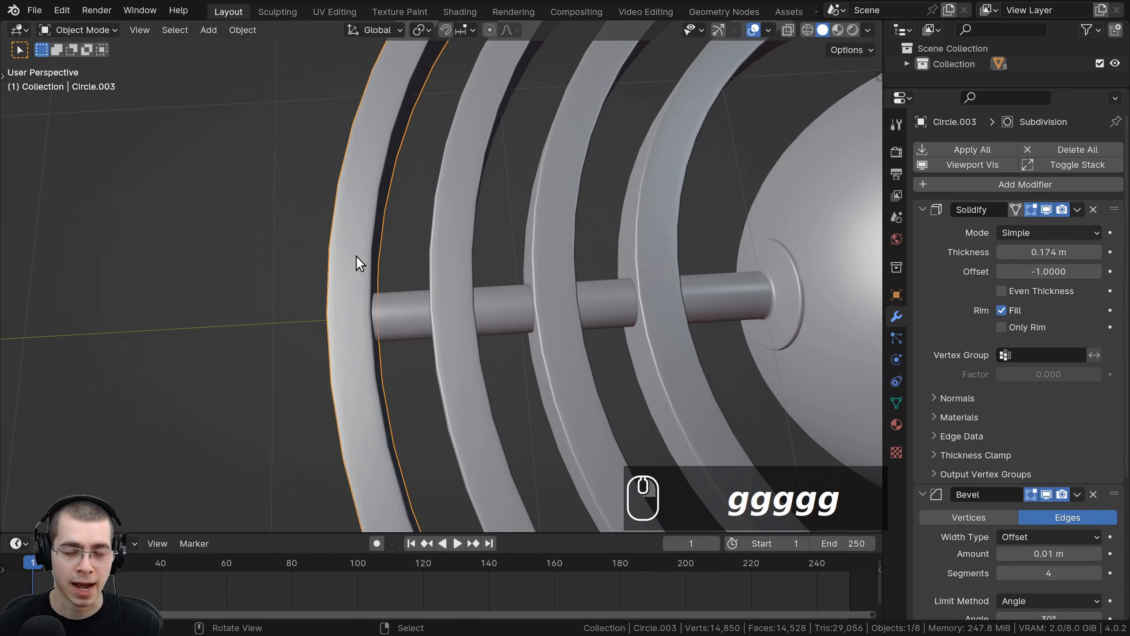
middle_drag(356, 256, 383, 369)
right_click(403, 343)
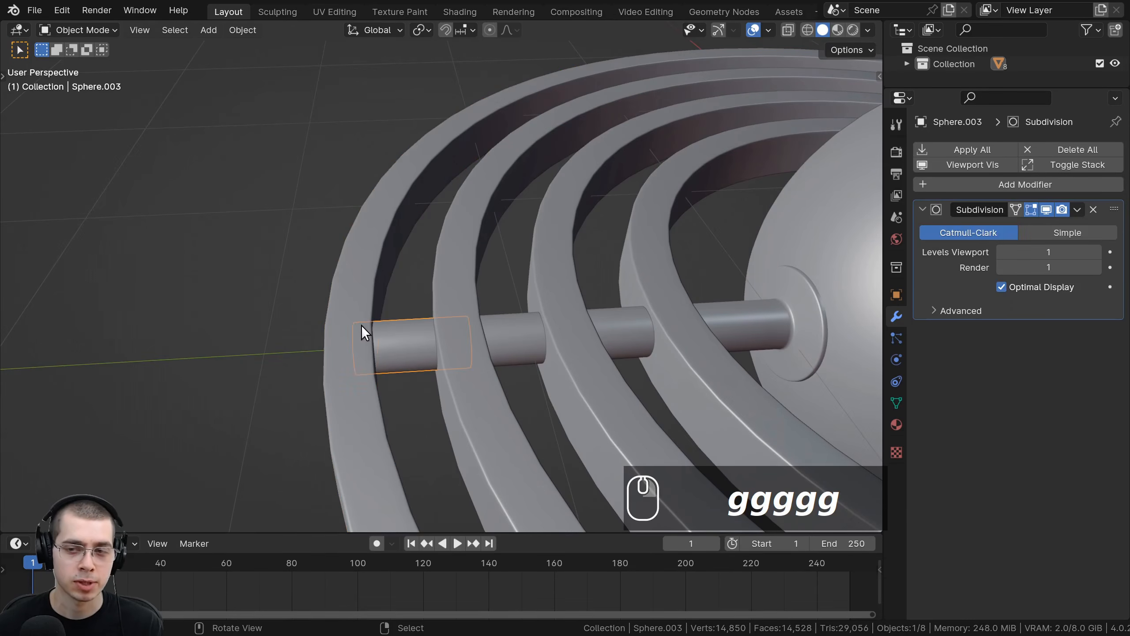
right_click(361, 325)
shift+middle_drag(362, 325, 401, 287)
right_click(430, 302)
right_click(398, 292)
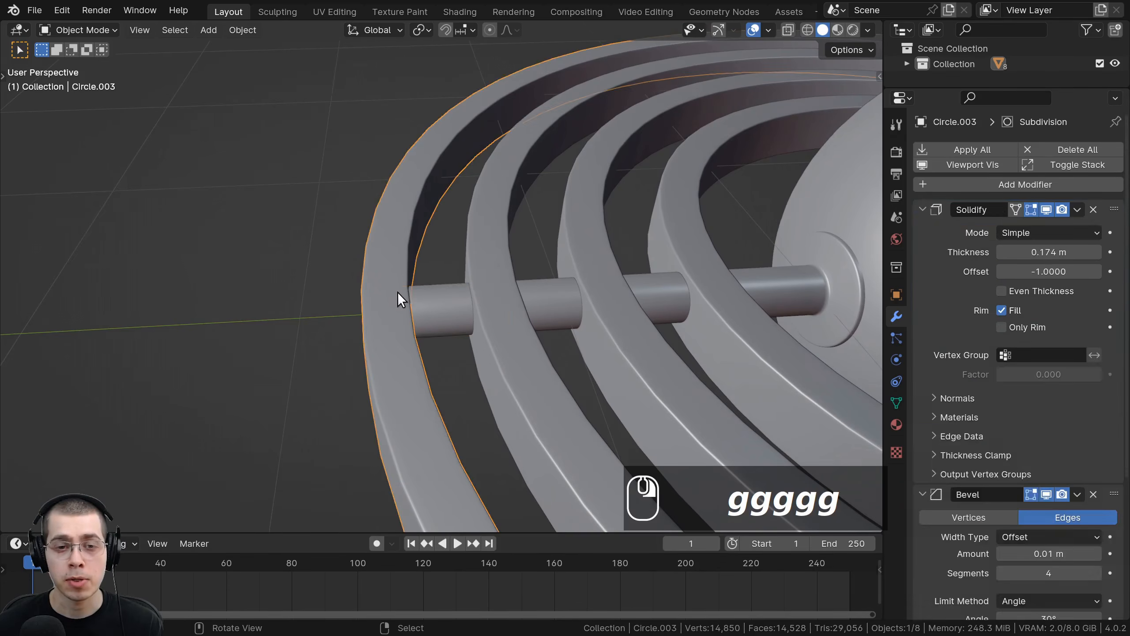
right_click(382, 288)
right_click(386, 288)
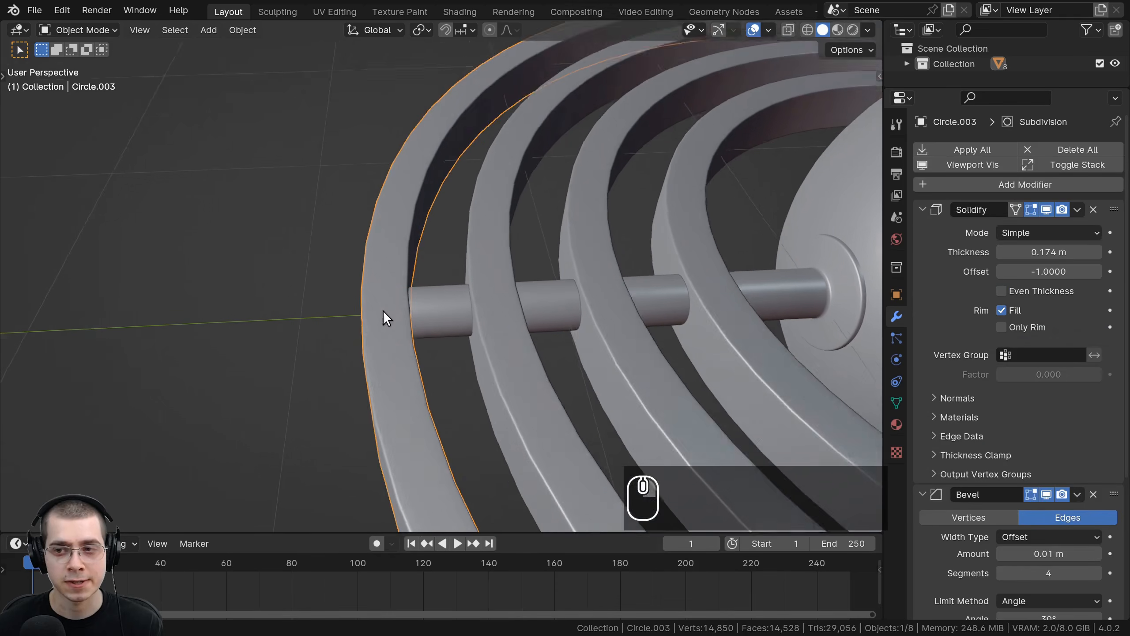
key(g)
right_click(394, 173)
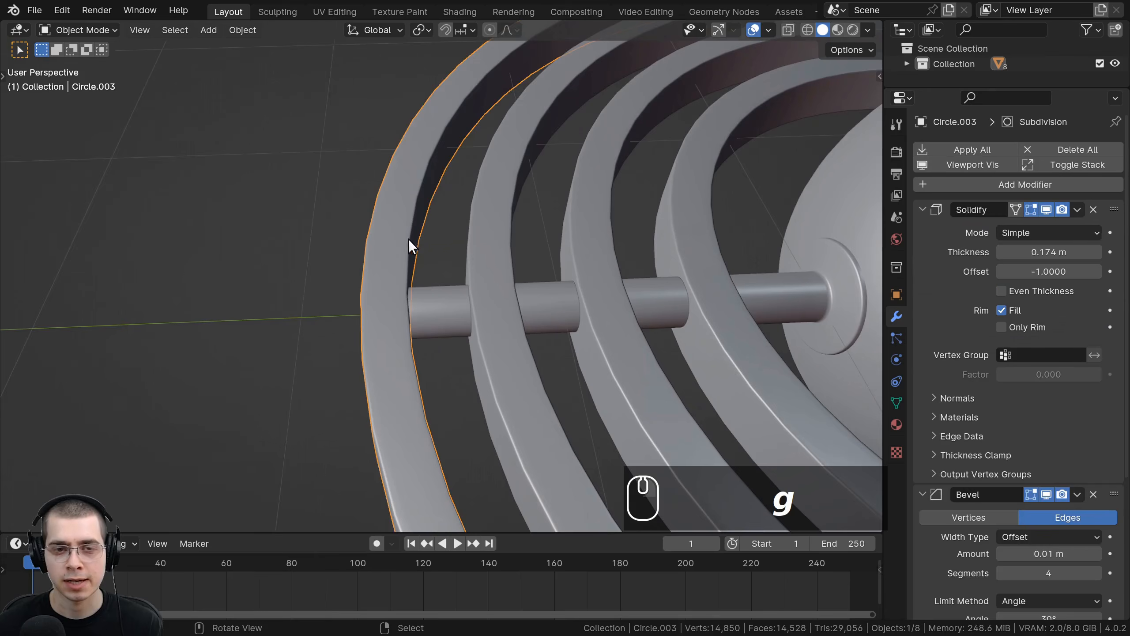
middle_drag(408, 239, 410, 250)
shift+middle_drag(410, 250, 396, 265)
scroll(395, 265, down, 1)
key(g)
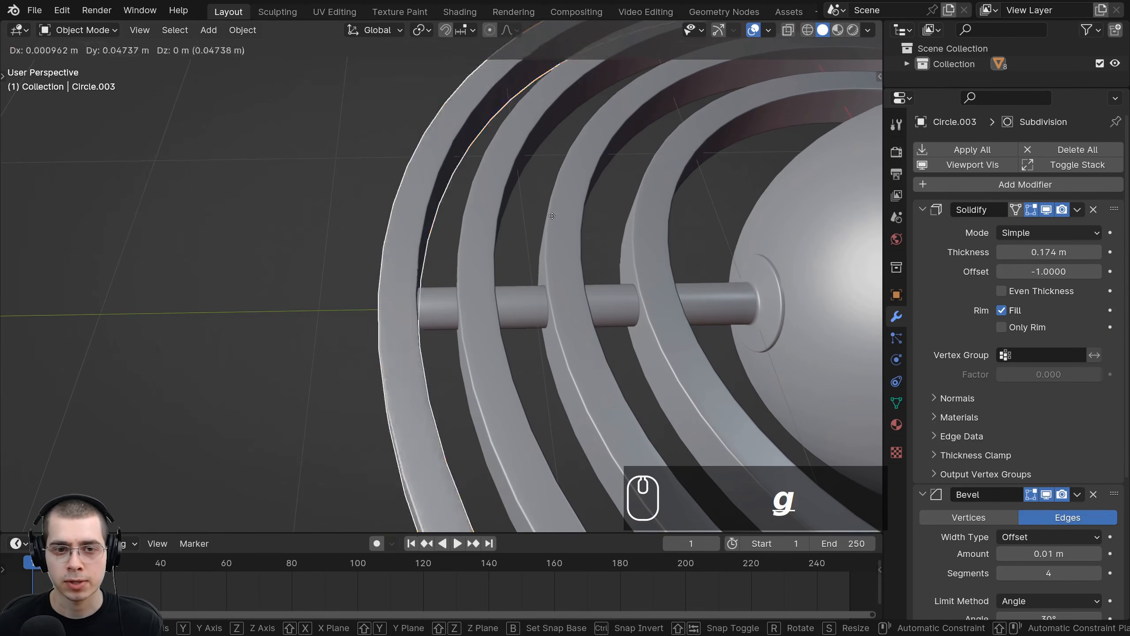
right_click(415, 167)
Step: Apply the outermost ring's Solidify and Bevel modifiers, keeping its Subdivision
click(937, 239)
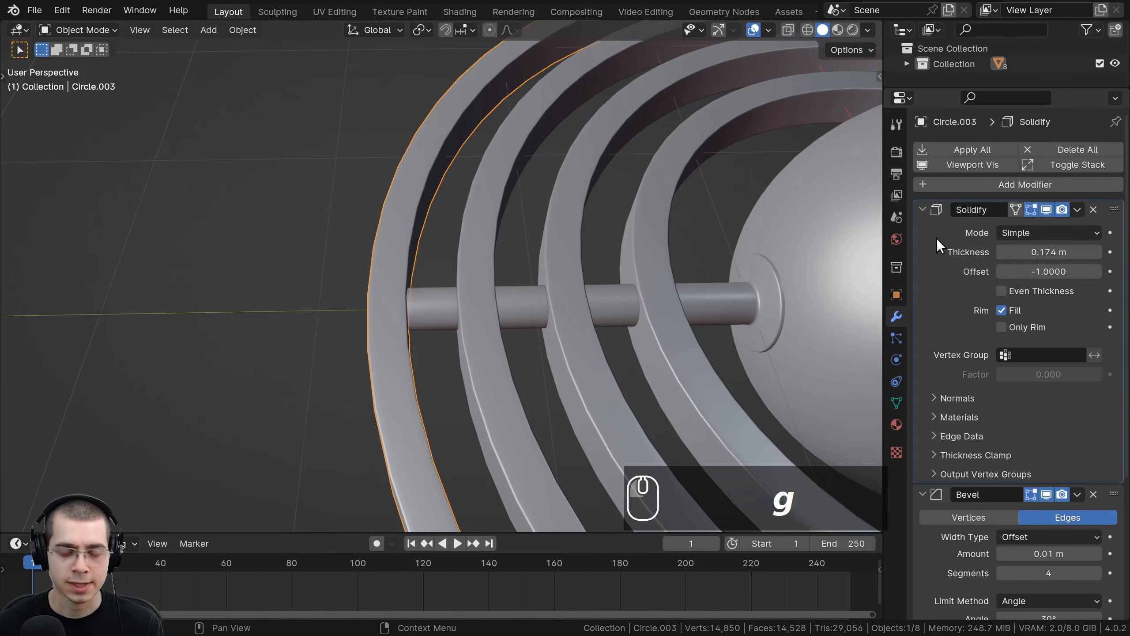
key(ctrl+a)
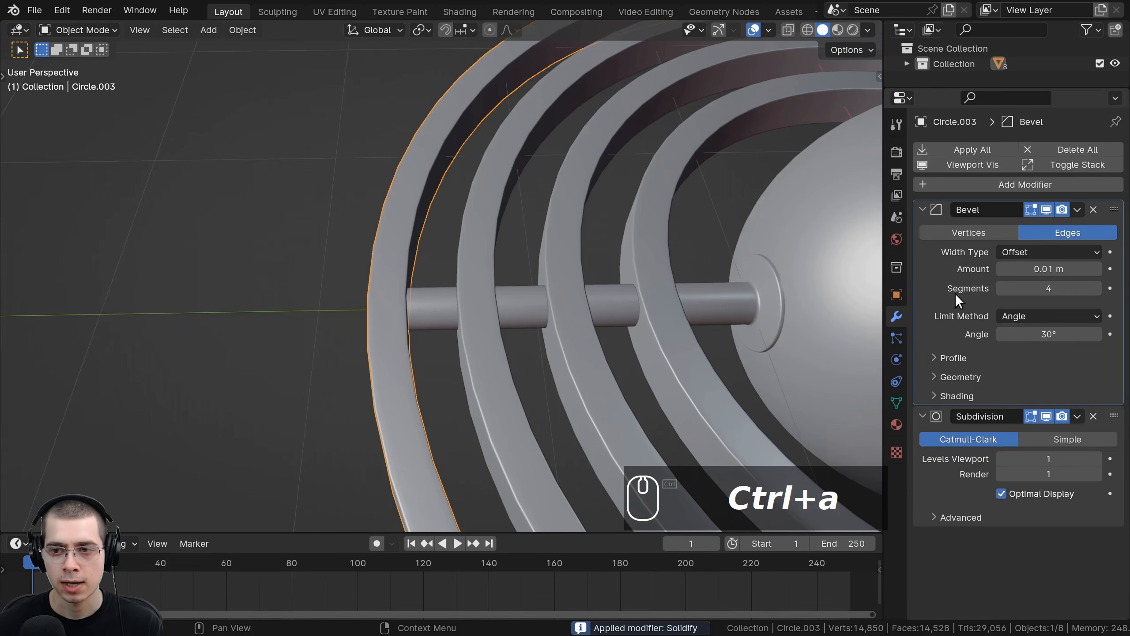
key(ctrl+a)
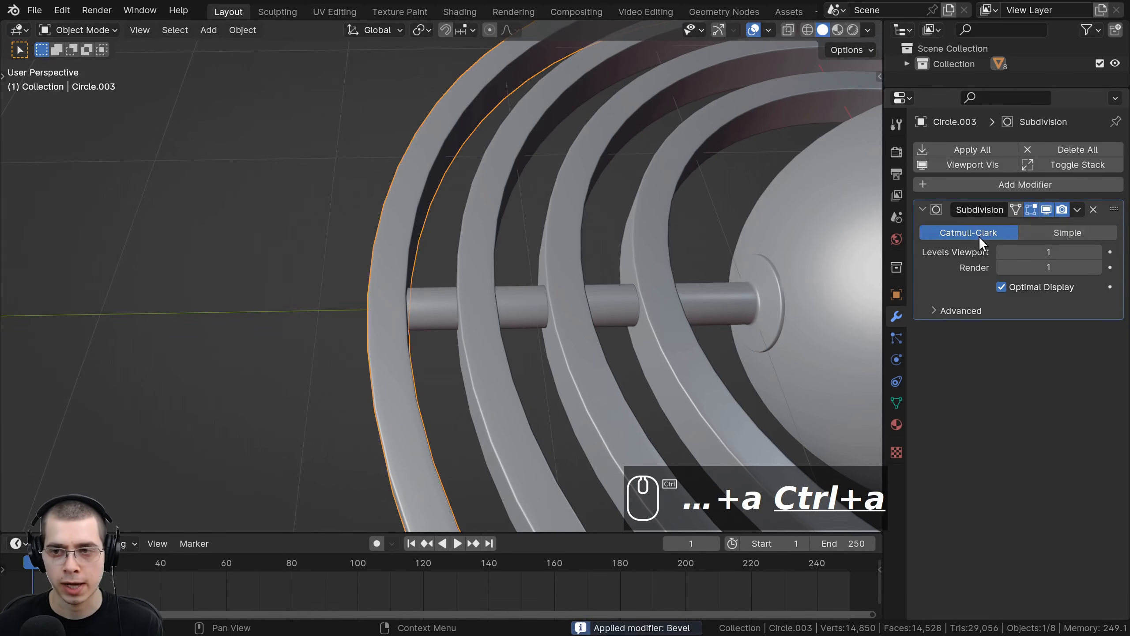
Step: Select the outermost shaft segment together with the outermost ring and join them into one object
click(472, 330)
key(g)
click(480, 333)
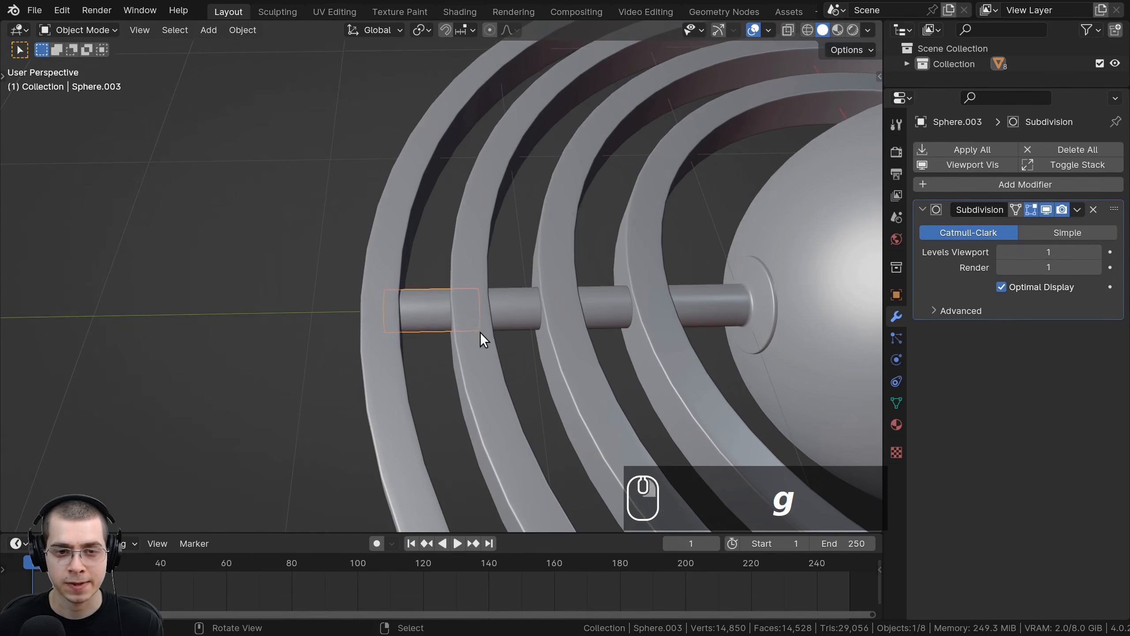
shift+click(412, 203)
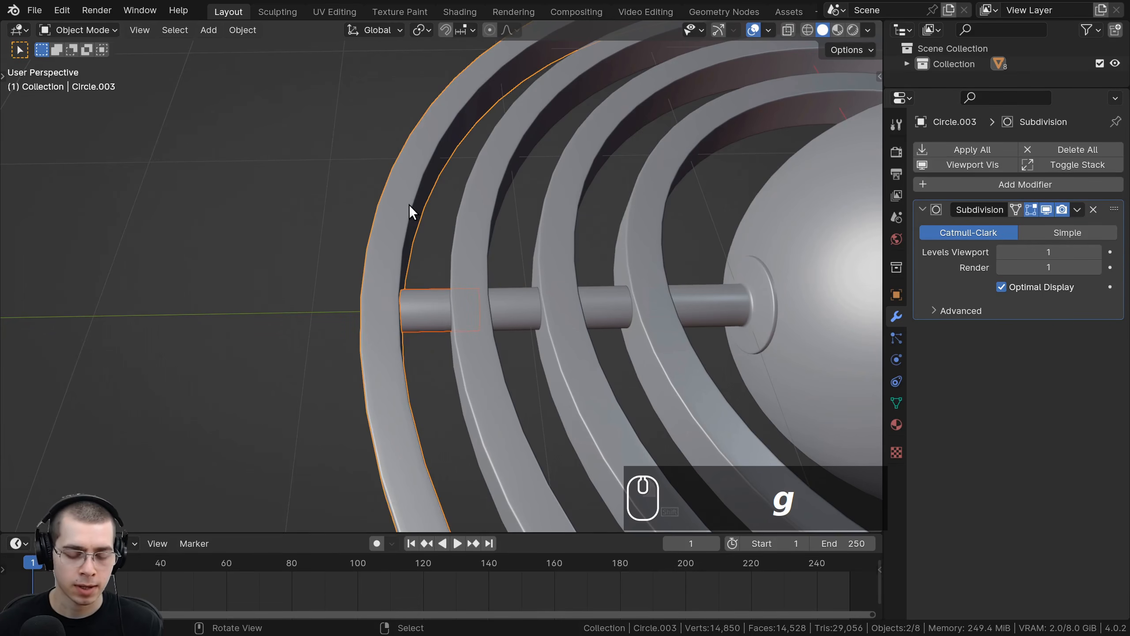
key(ctrl+j)
middle_drag(411, 187, 330, 332)
key(Tab)
key(a)
key(Tab)
key(g)
right_click(579, 289)
Step: Apply the Solidify and Bevel modifiers on the next ring inward
shift+middle_drag(330, 332, 351, 240)
click(352, 240)
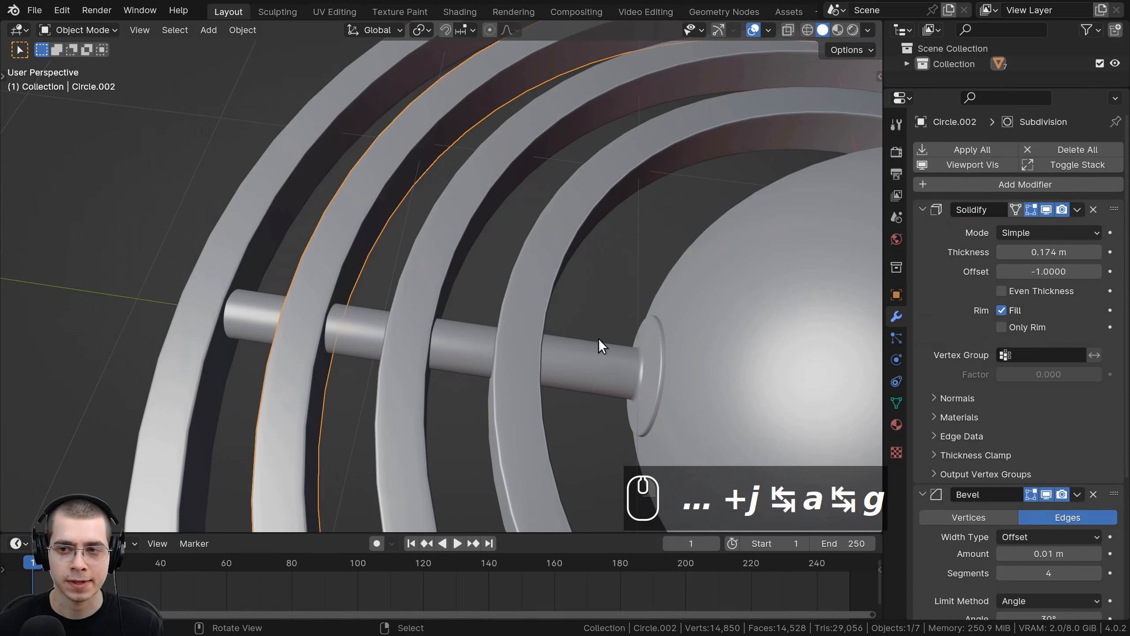
click(942, 240)
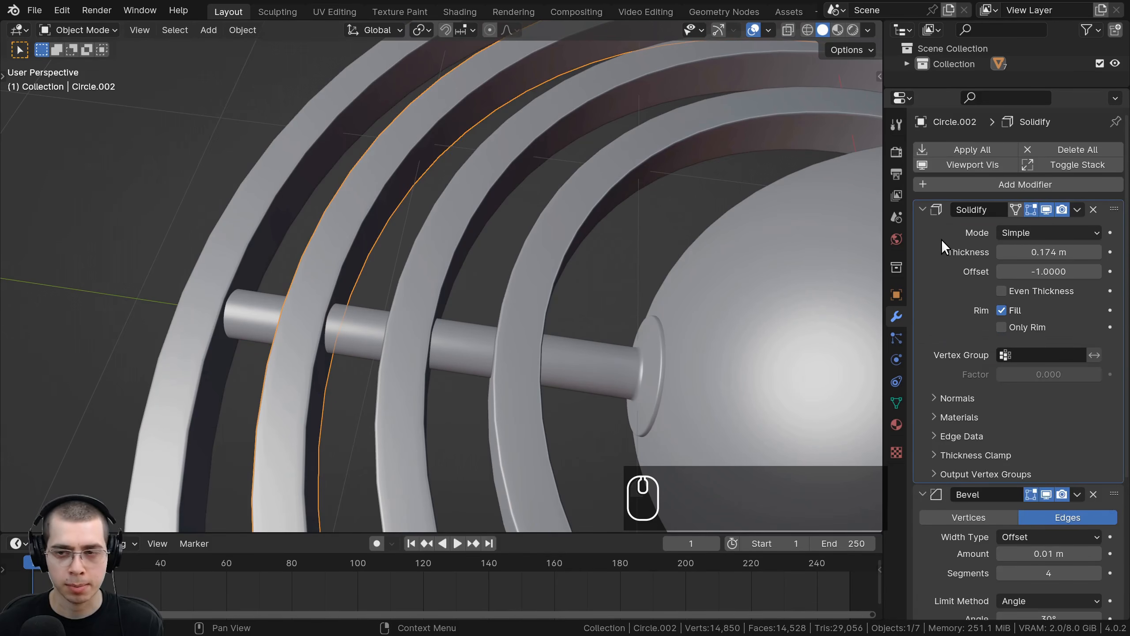
key(ctrl+a)
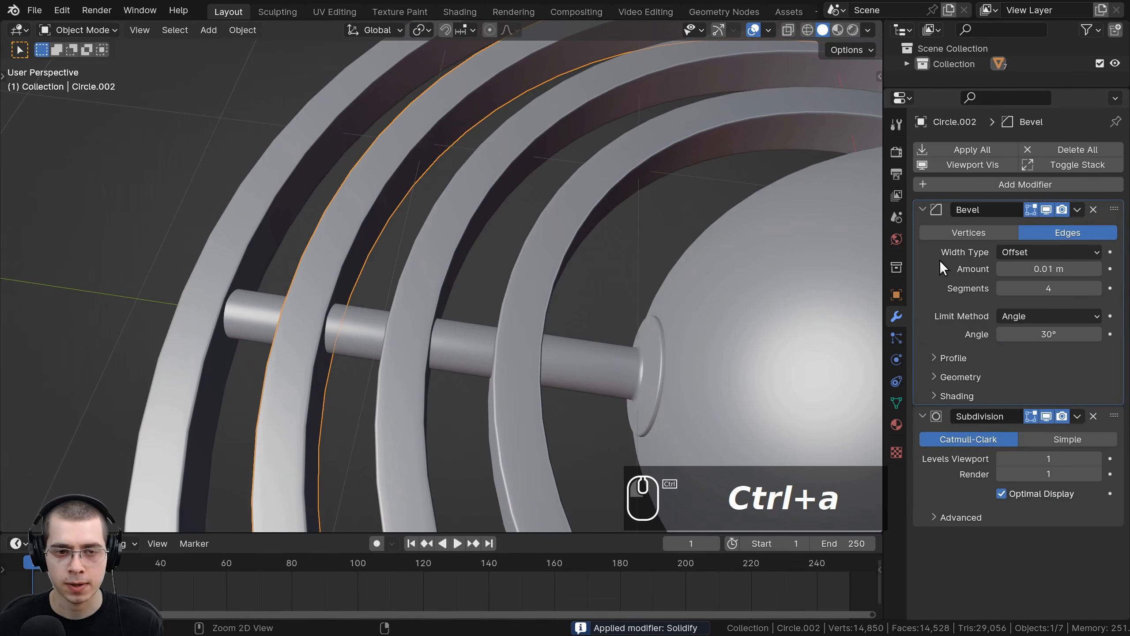
key(ctrl+a)
Step: Join the second shaft segment with the second-outermost ring into one object, then deselect everything
click(354, 327)
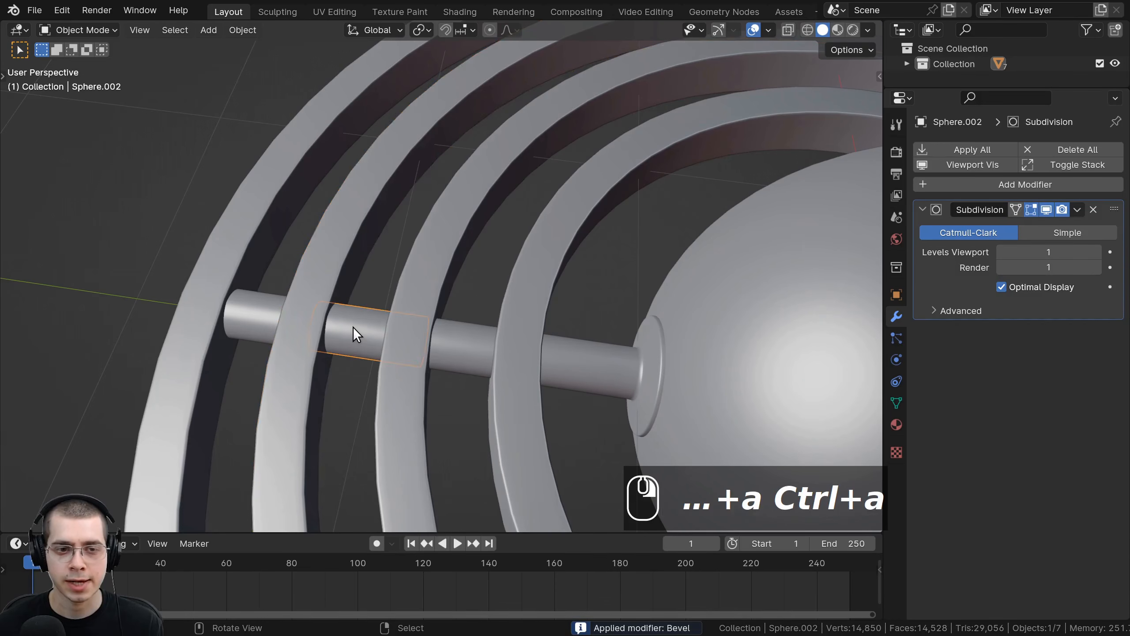
shift+click(339, 252)
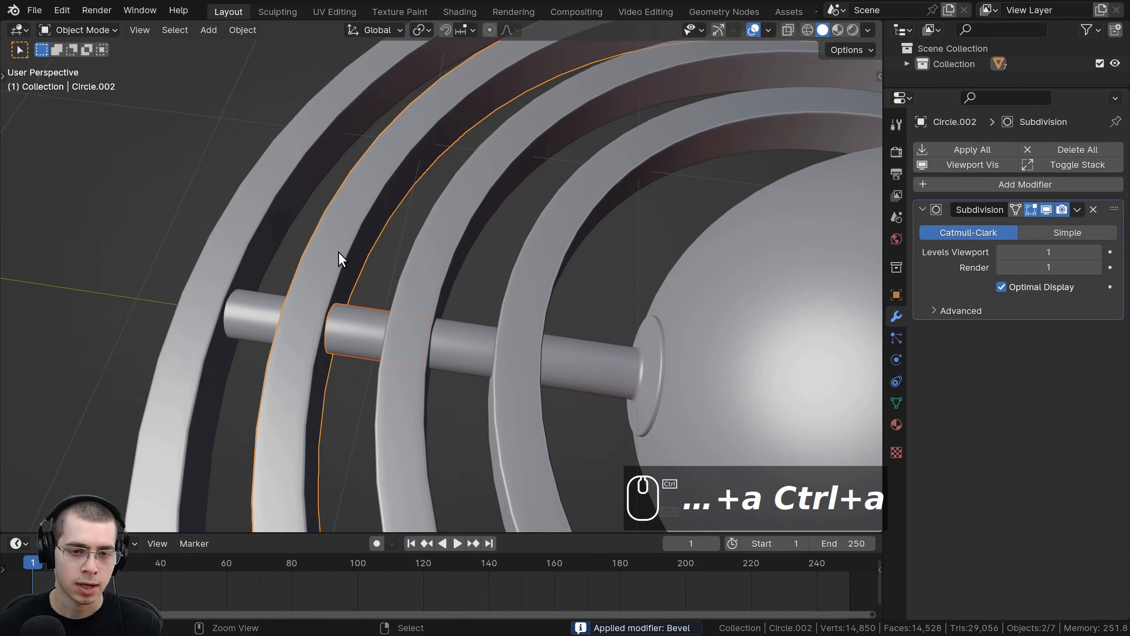
key(ctrl+j)
scroll(426, 307, up, 3)
key(alt+a)
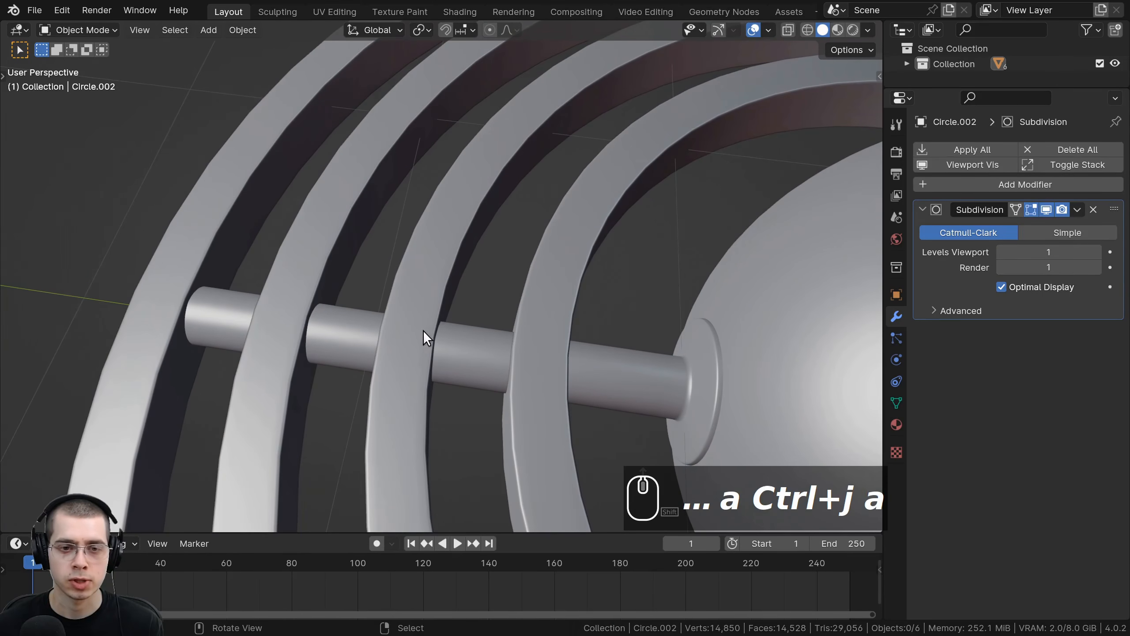
Step: Test-move the joined outer rings to check that their shaft segments follow, cancelling each move
right_click(303, 269)
key(g)
right_click(214, 215)
right_click(214, 216)
key(g)
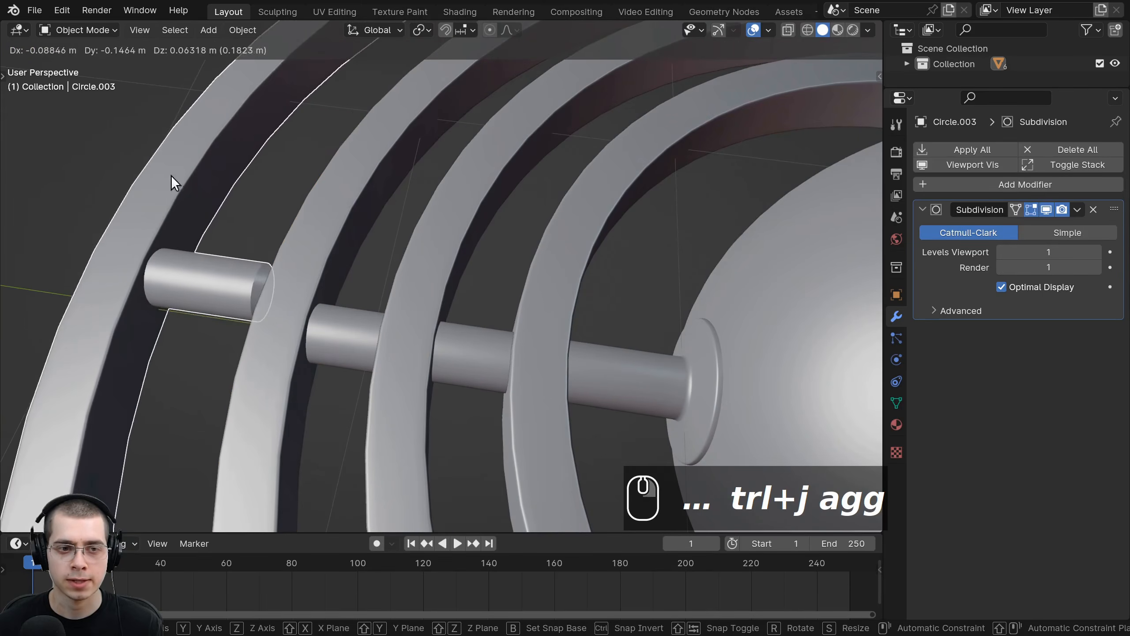
right_click(171, 175)
shift+middle_drag(478, 345, 452, 331)
scroll(452, 331, down, 1)
Step: Apply the Solidify and Bevel modifiers on the second-innermost ring
right_click(490, 329)
right_click(443, 326)
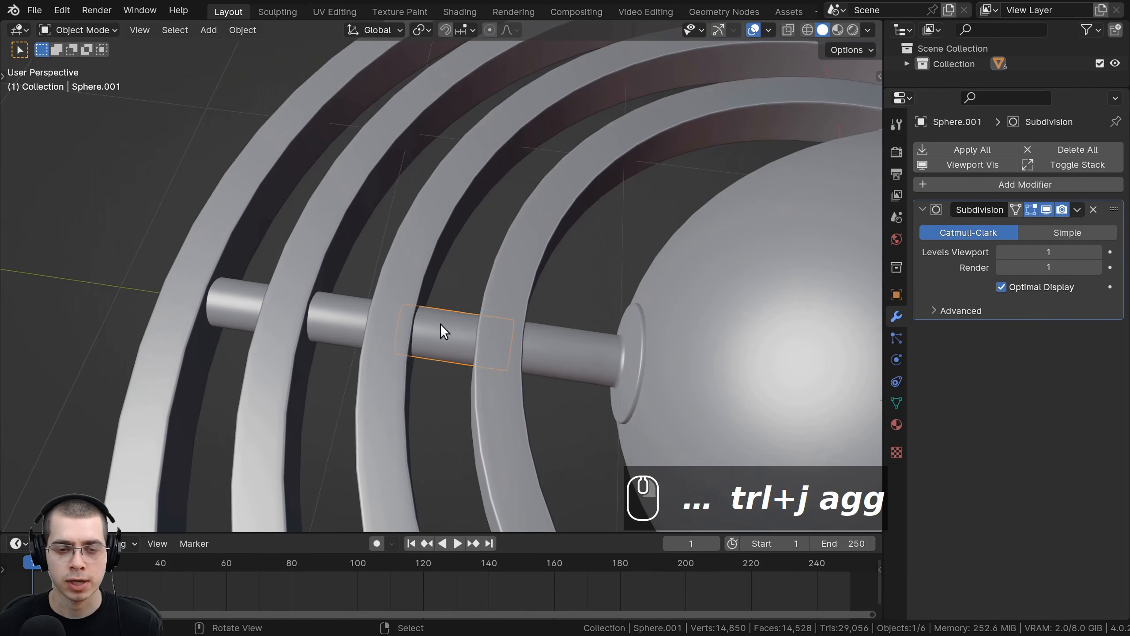
right_click(440, 254)
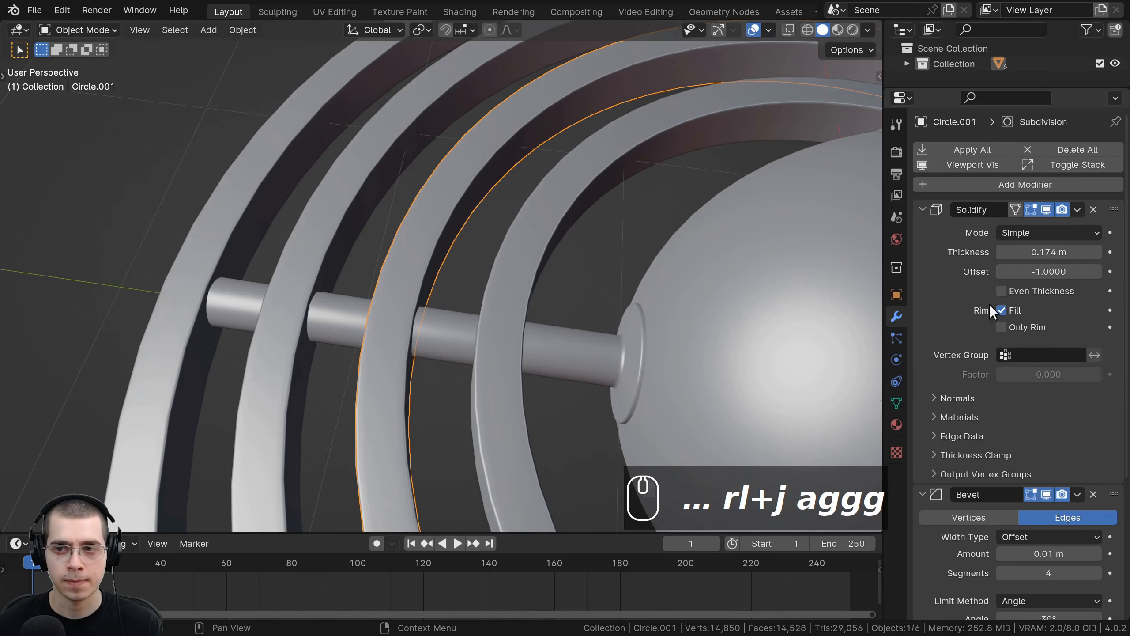
key(ctrl+a)
key(ctrl+a)
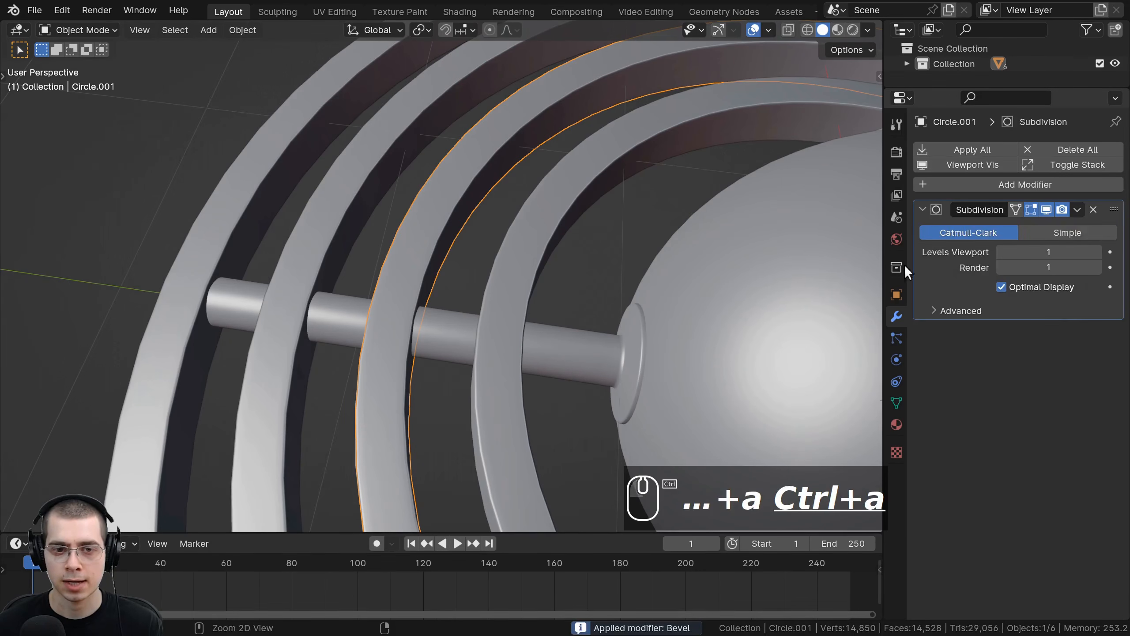
Step: Select the third shaft segment together with the second-innermost ring and join them into one object
right_click(447, 315)
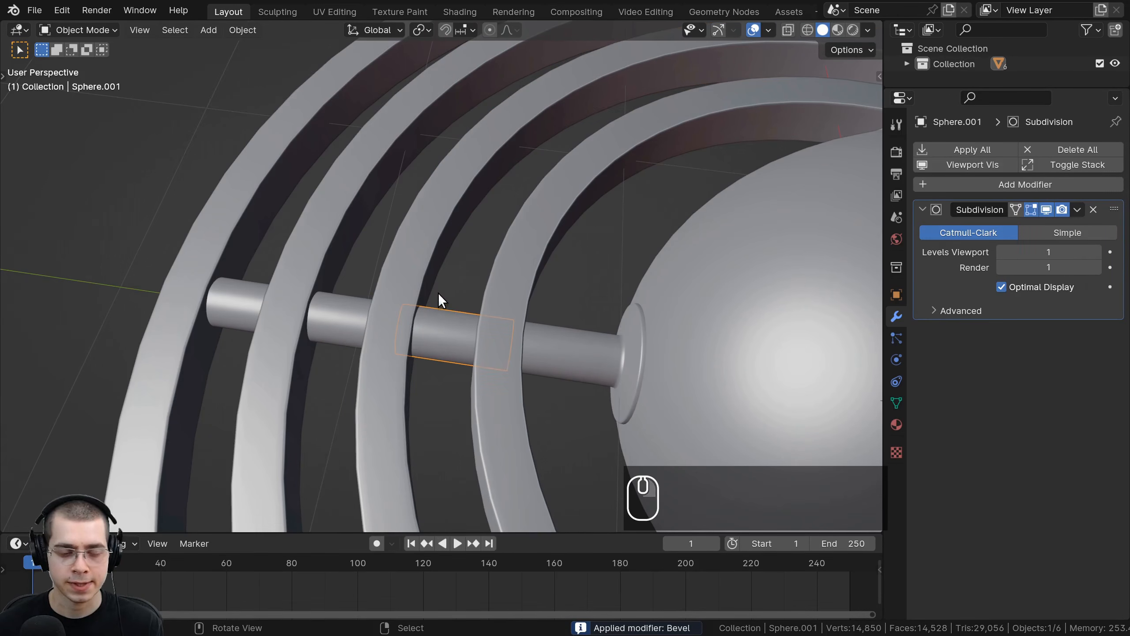
shift+right_click(428, 261)
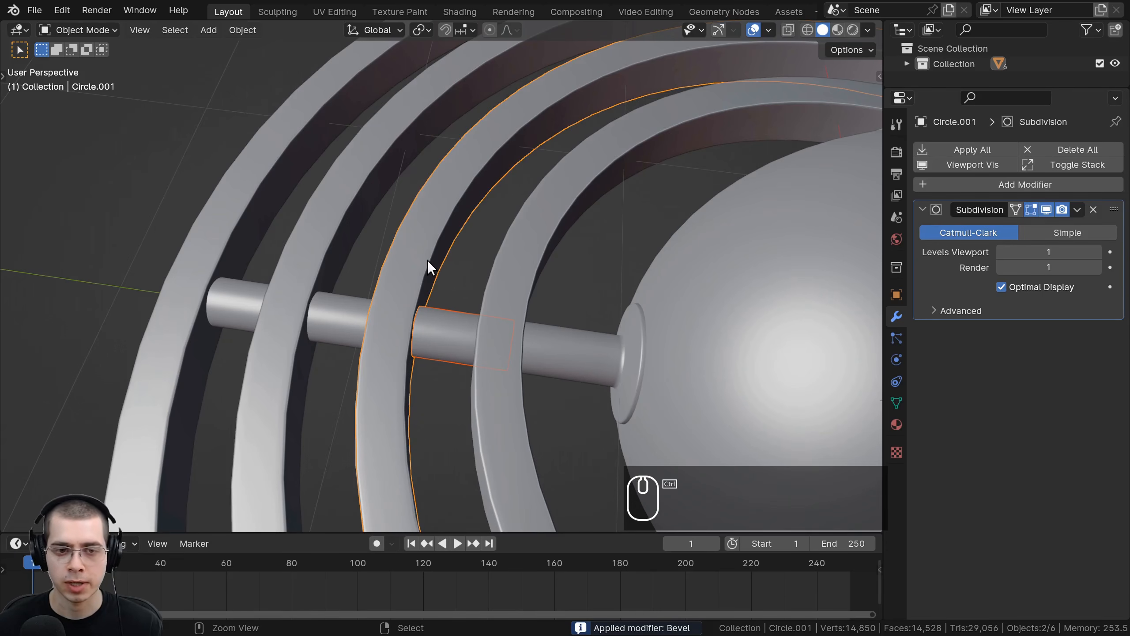
key(ctrl+j)
scroll(440, 277, down, 5)
middle_drag(396, 285, 445, 299)
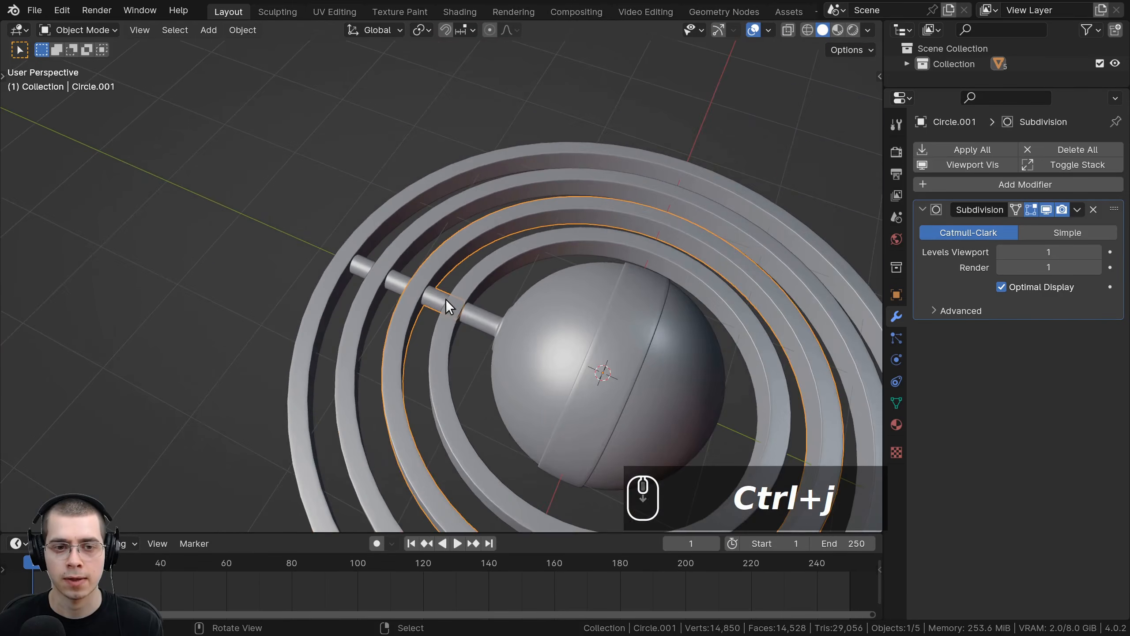
Step: Test-move each ring in turn to check which parts move together, cancelling each move, and orbit around the model
right_click(484, 321)
key(g)
right_click(519, 297)
right_click(468, 287)
key(g)
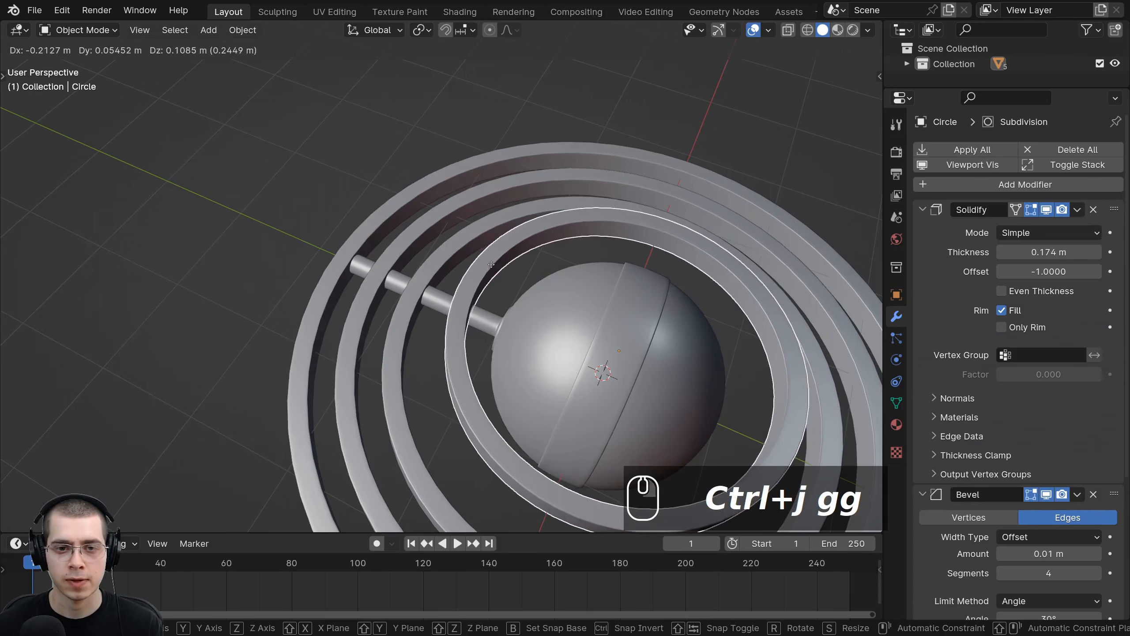
right_click(481, 268)
right_click(427, 277)
key(g)
right_click(406, 244)
right_click(402, 237)
key(g)
right_click(379, 206)
right_click(375, 205)
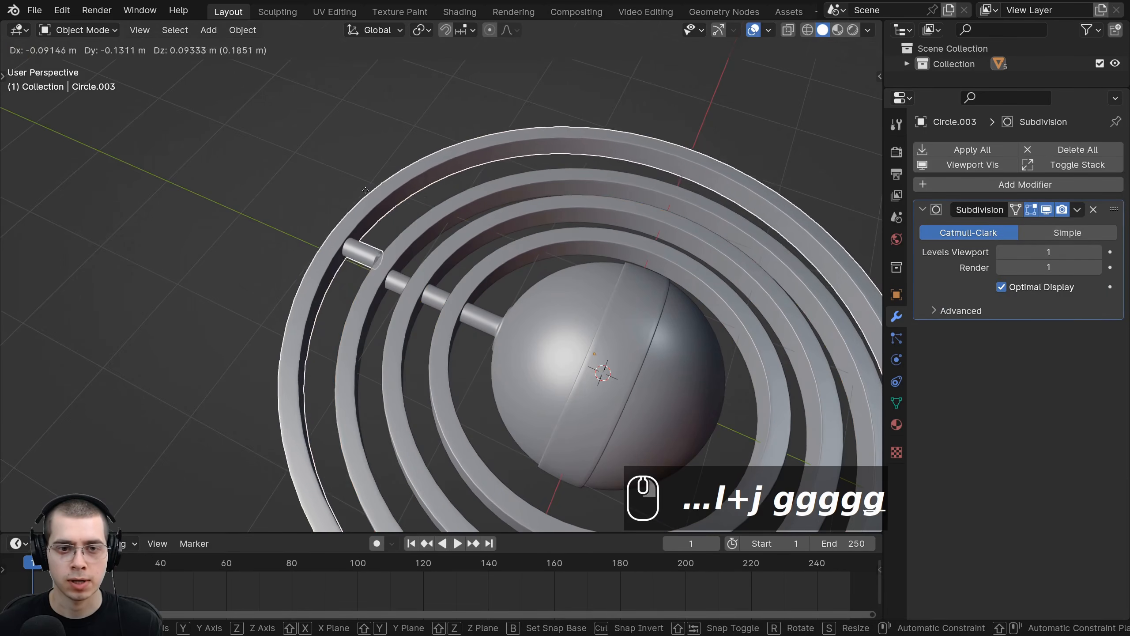
right_click(365, 190)
middle_drag(365, 191, 355, 214)
scroll(440, 239, up, 1)
key(ctrl+b)
right_click(198, 258)
middle_drag(197, 258, 245, 275)
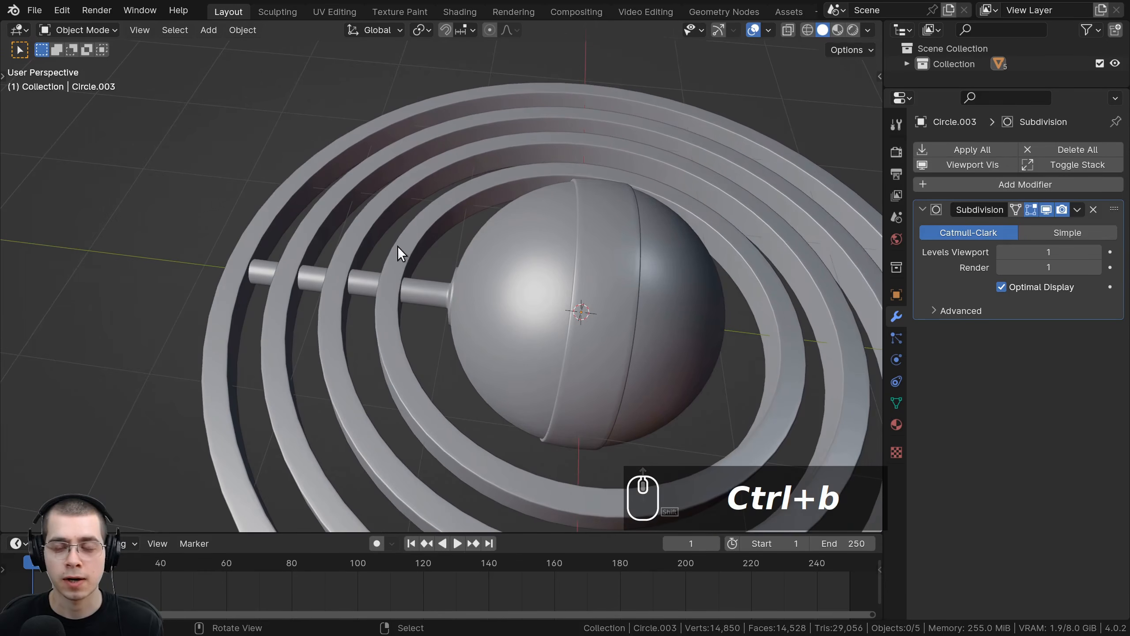
middle_drag(398, 246, 417, 218)
middle_drag(656, 353, 627, 255)
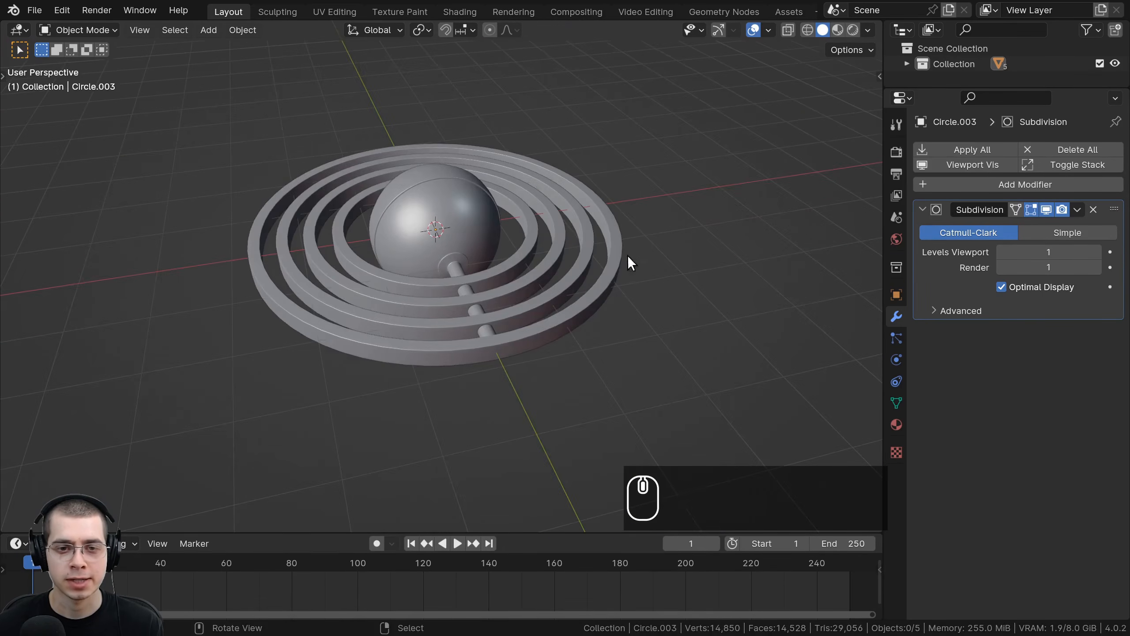
scroll(386, 303, up, 2)
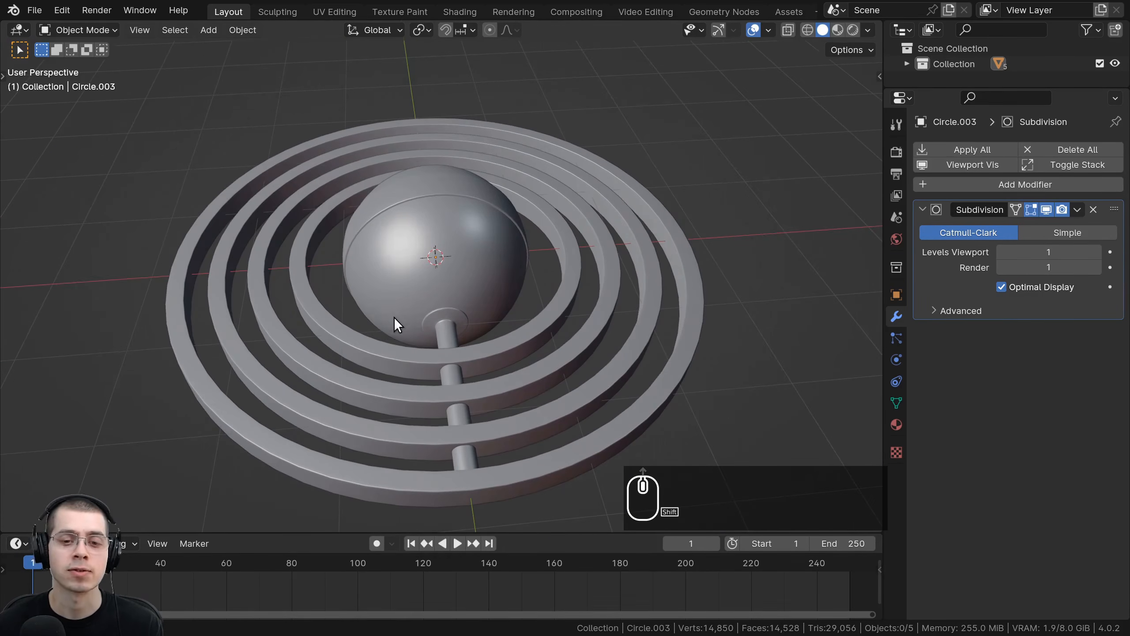
Step: Undo the last two actions and rotate the innermost ring -45 degrees in the front view
key(ctrl+z)
key(ctrl+z)
key(g)
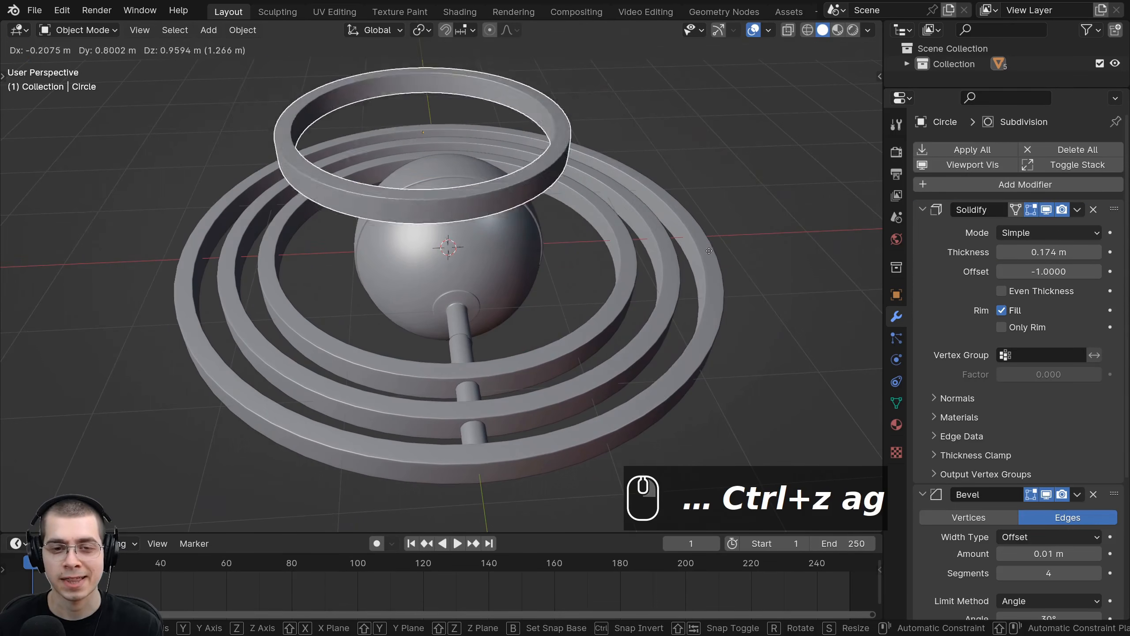
right_click(709, 251)
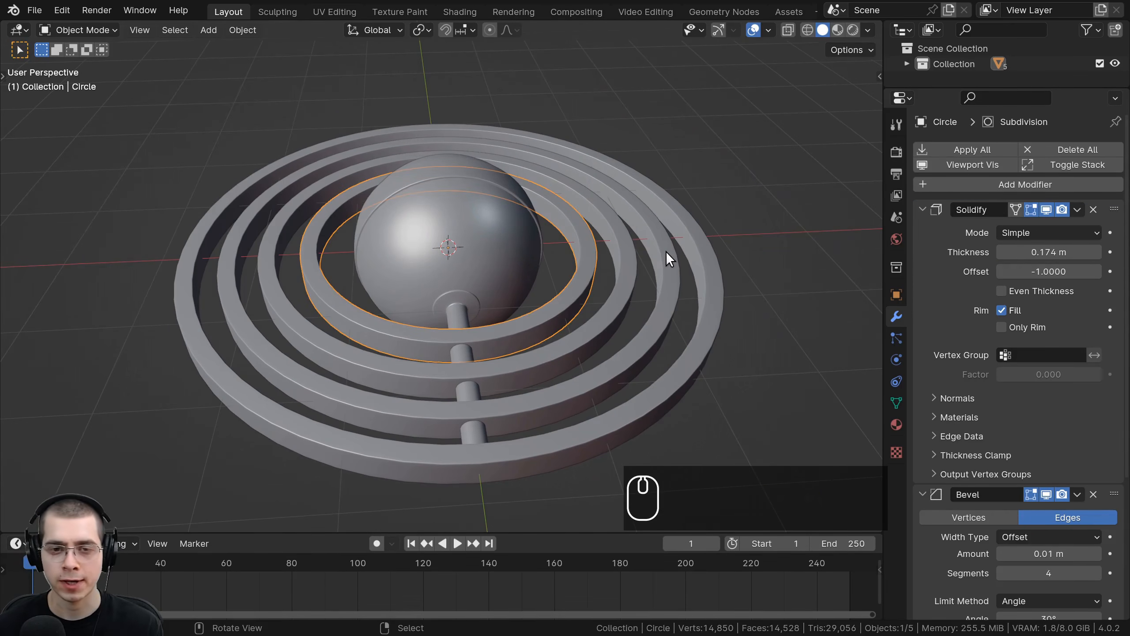
key(KP_1)
scroll(580, 229, up, 4)
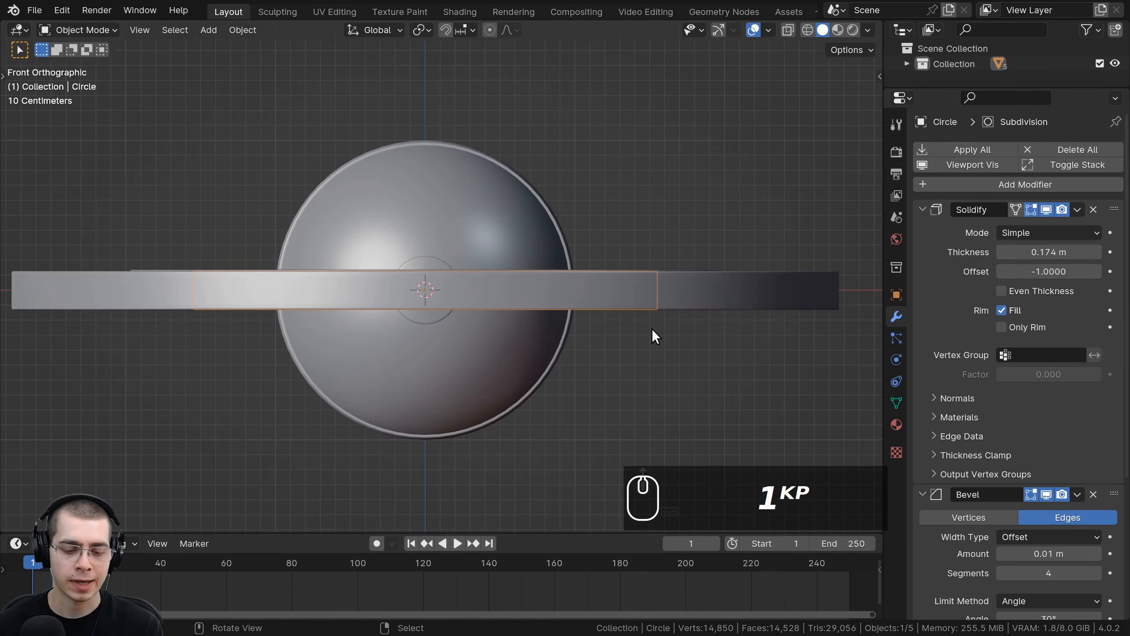
key(r)
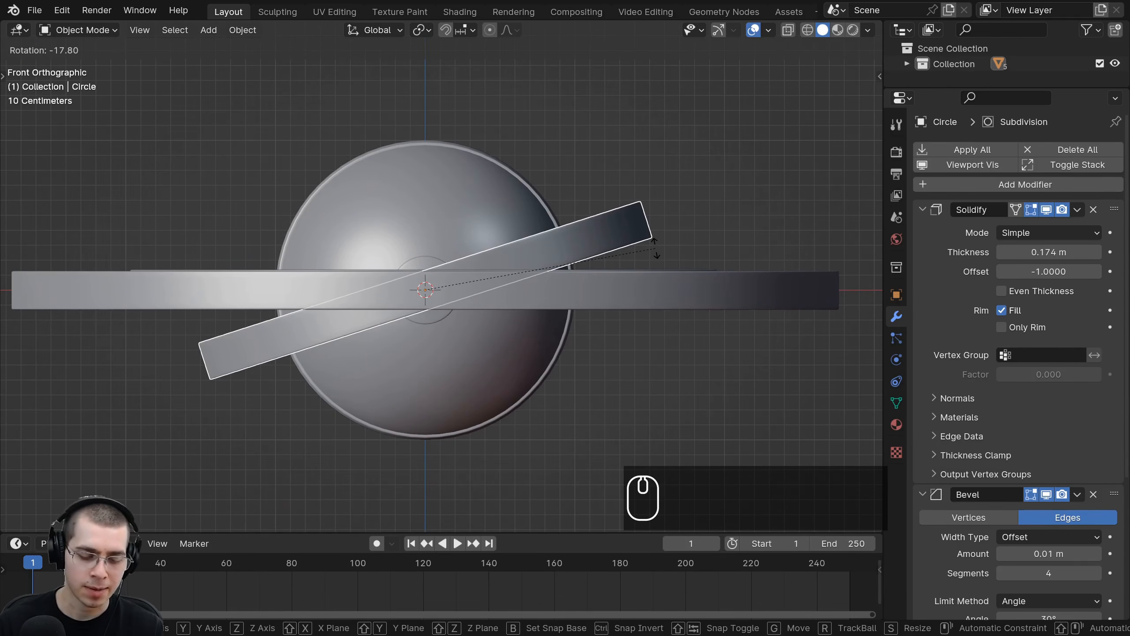
text(-45)
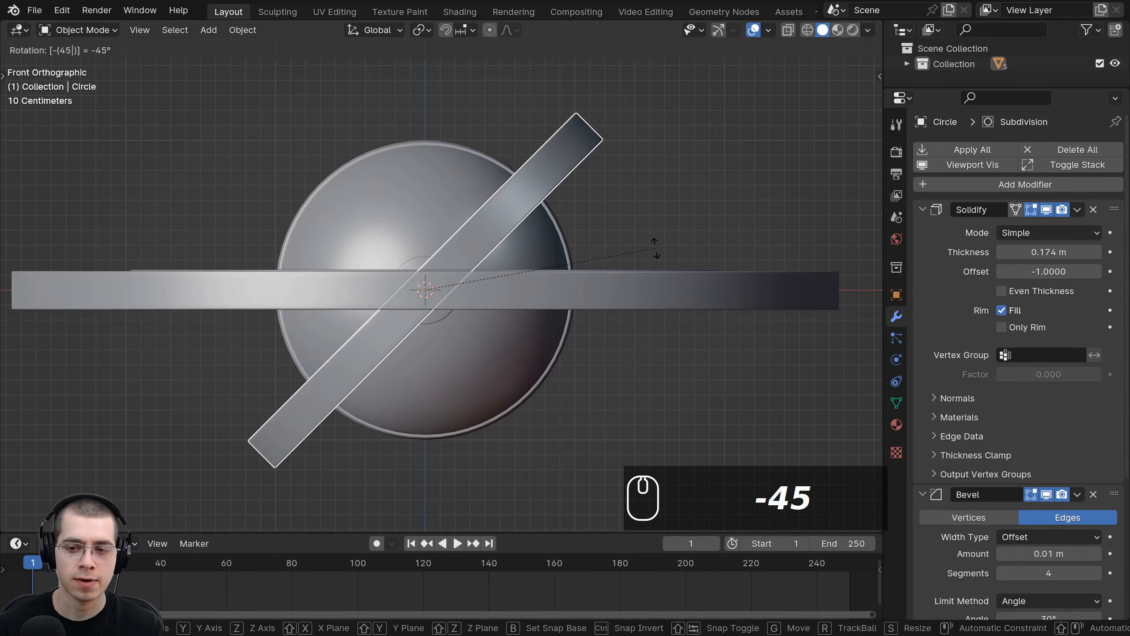
key(Return)
Step: Rotate the second-innermost ring with its shaft segment 90 degrees in the right side view
middle_drag(613, 152, 673, 207)
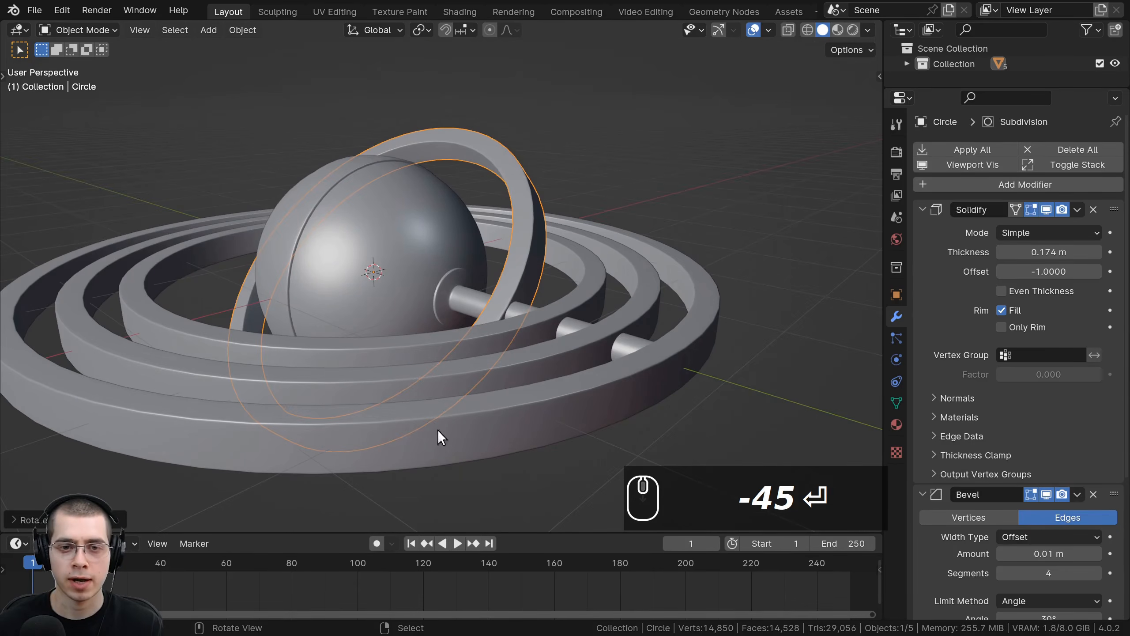
middle_drag(438, 429, 604, 323)
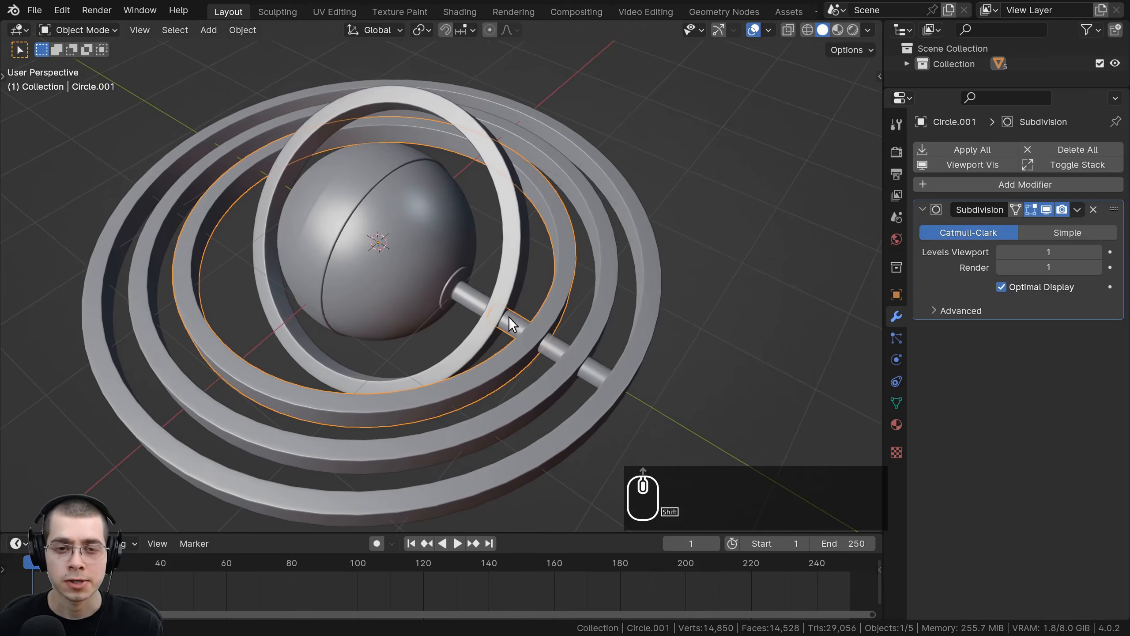
key(g)
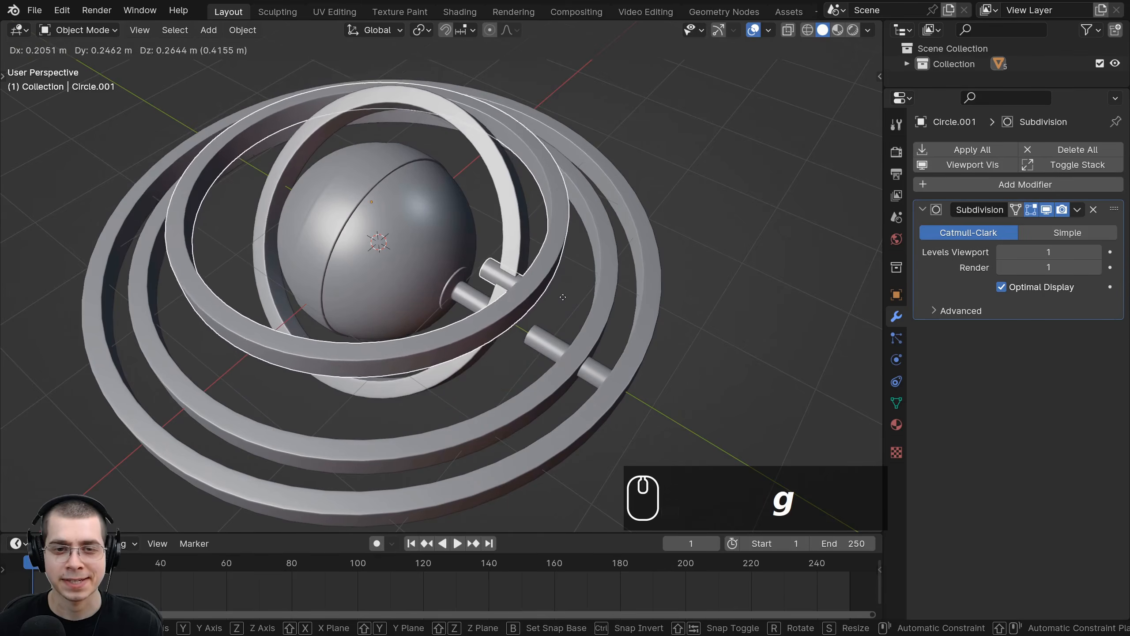
right_click(563, 298)
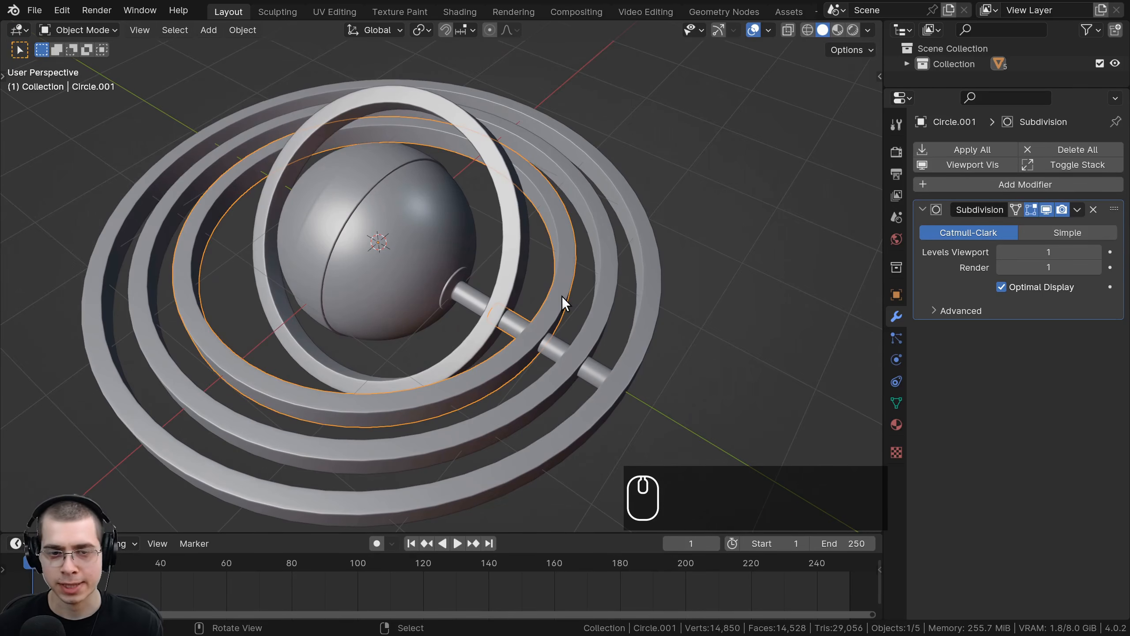
key(KP_3)
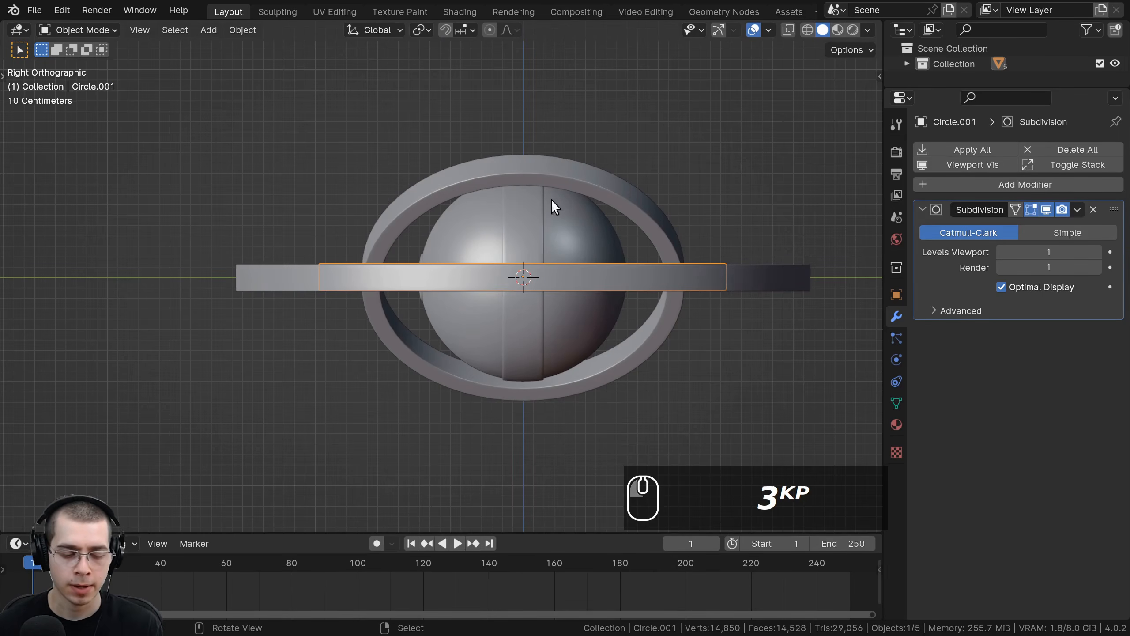
text(r90)
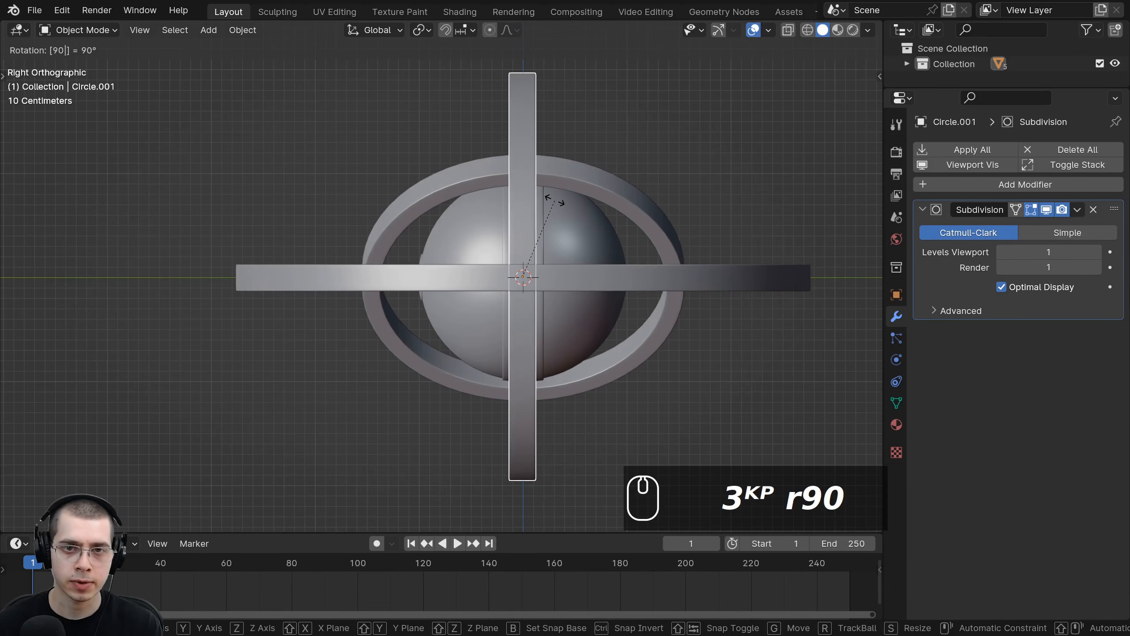
key(Return)
Step: Rotate the second-innermost ring a further 45 degrees in the front view
scroll(555, 205, down, 5)
middle_drag(420, 281, 554, 333)
scroll(564, 321, up, 3)
scroll(534, 290, up, 3)
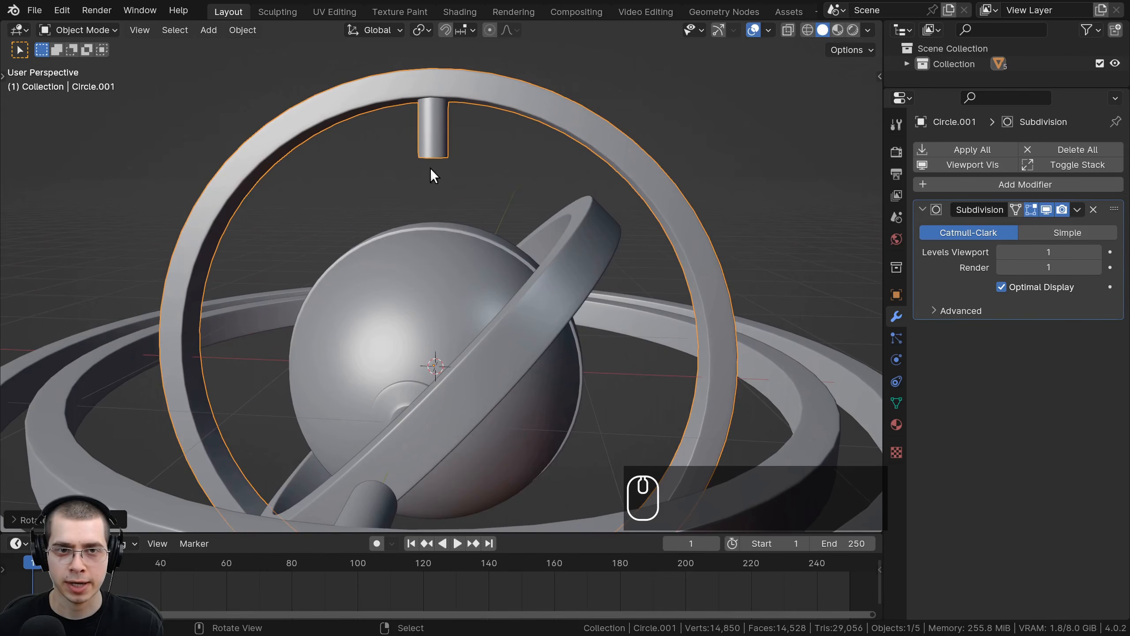
middle_drag(430, 167, 599, 214)
scroll(551, 196, down, 2)
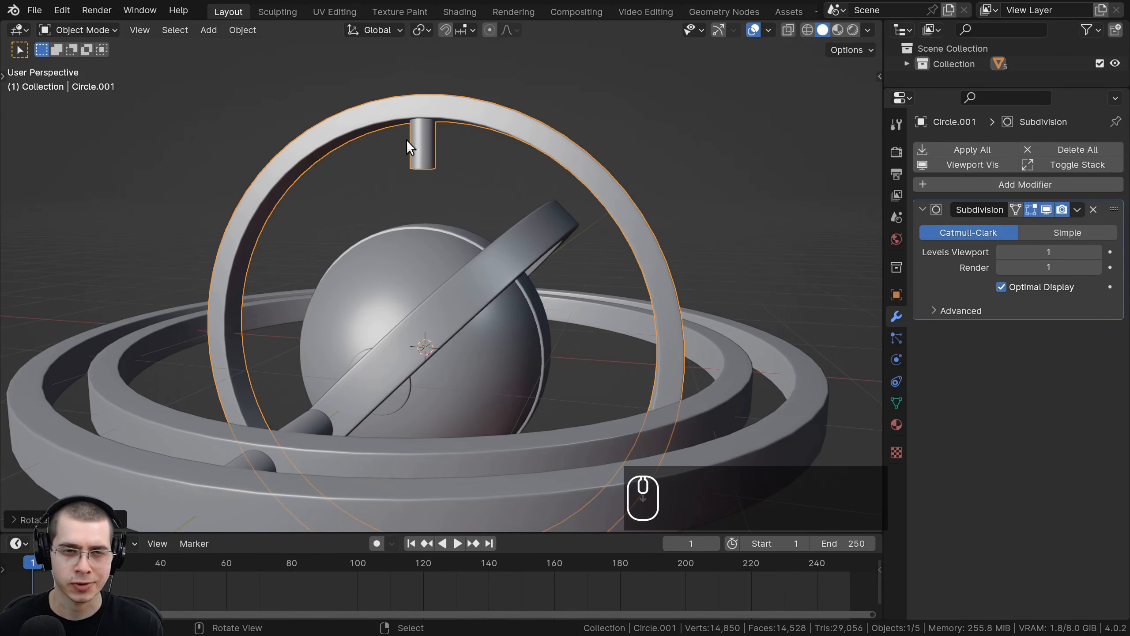
middle_drag(524, 348, 415, 97)
middle_drag(583, 221, 609, 202)
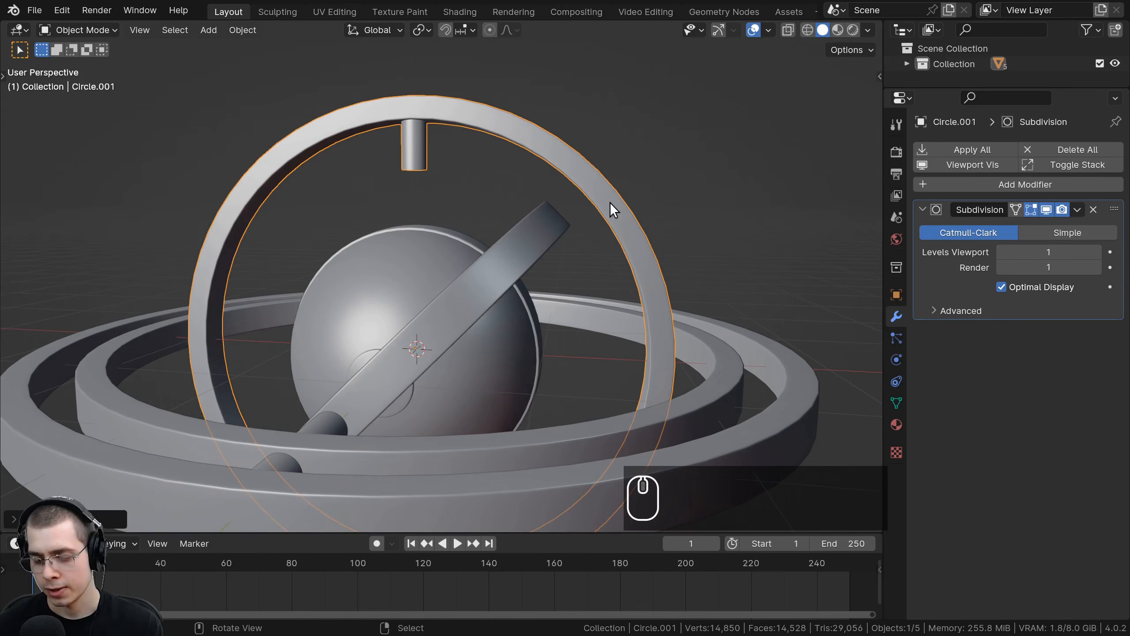
key(KP_1)
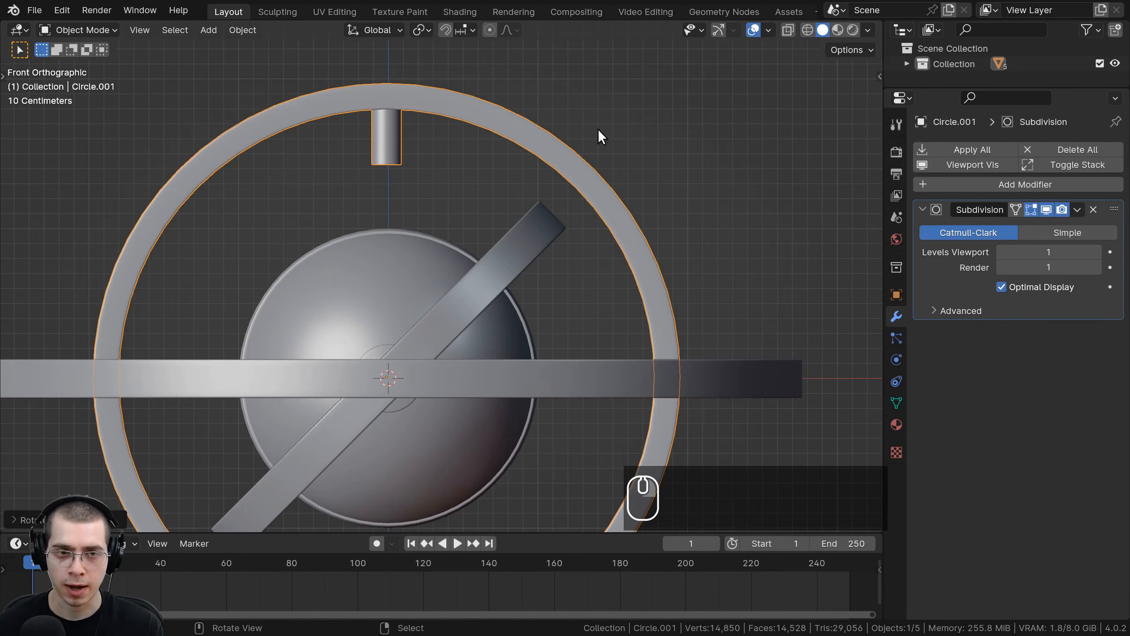
text(r45)
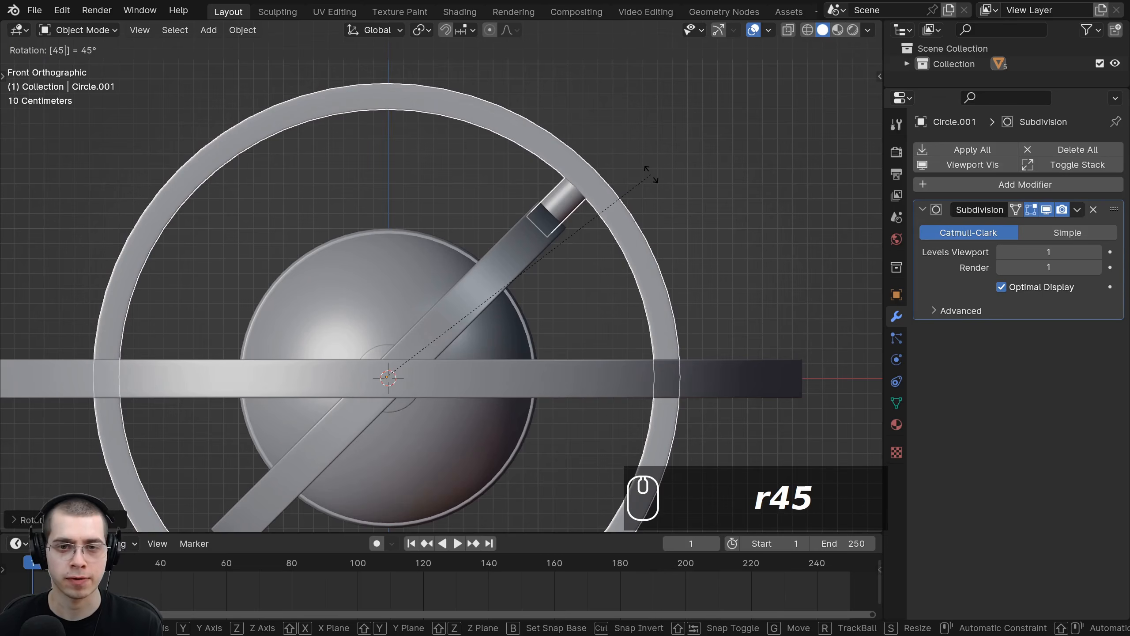
key(Return)
Step: Orbit around the assembly, selecting the sphere and rings to inspect their orientations
middle_drag(539, 193, 414, 304)
key(a)
click(374, 374)
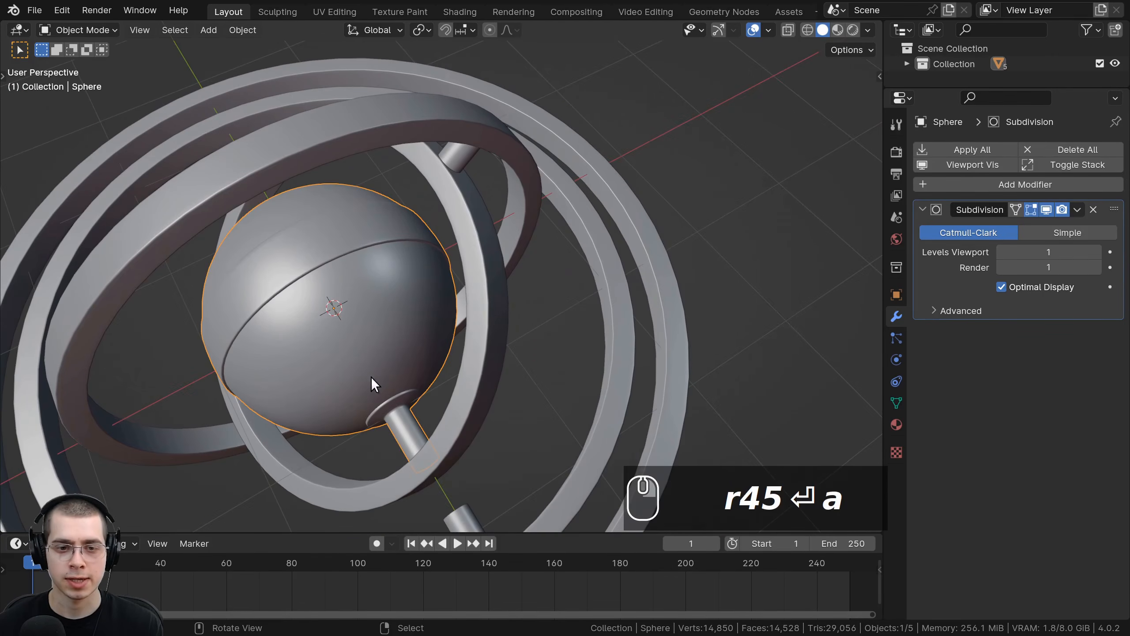
click(448, 458)
middle_drag(449, 458, 448, 256)
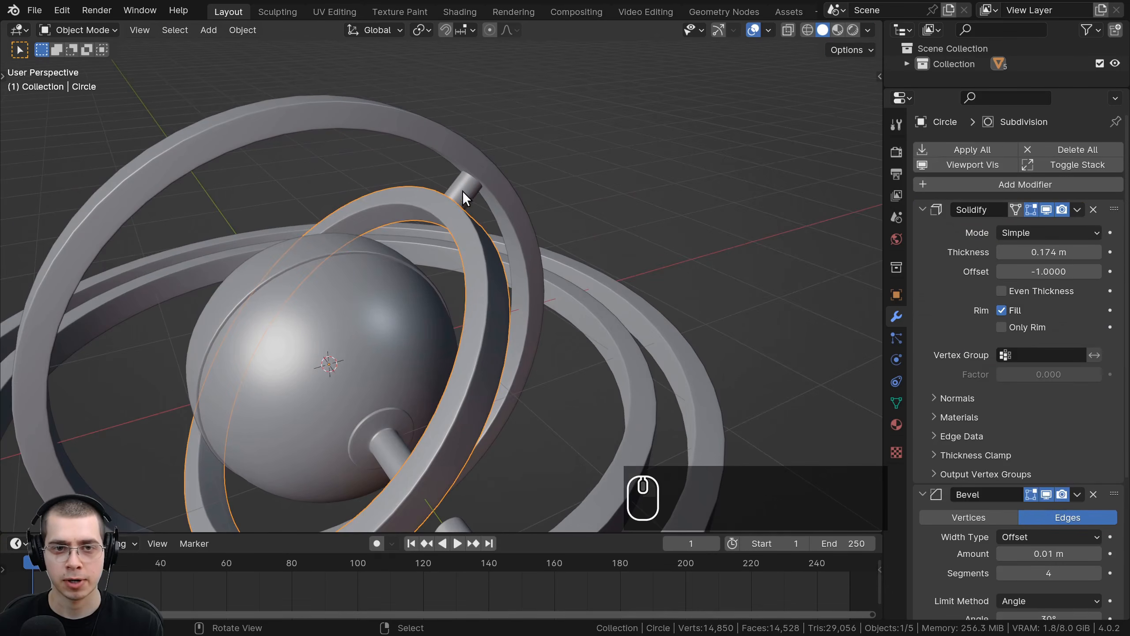
click(483, 208)
middle_drag(483, 207, 595, 285)
Step: Select the third ring and rotate it 90 degrees in the front view
click(443, 380)
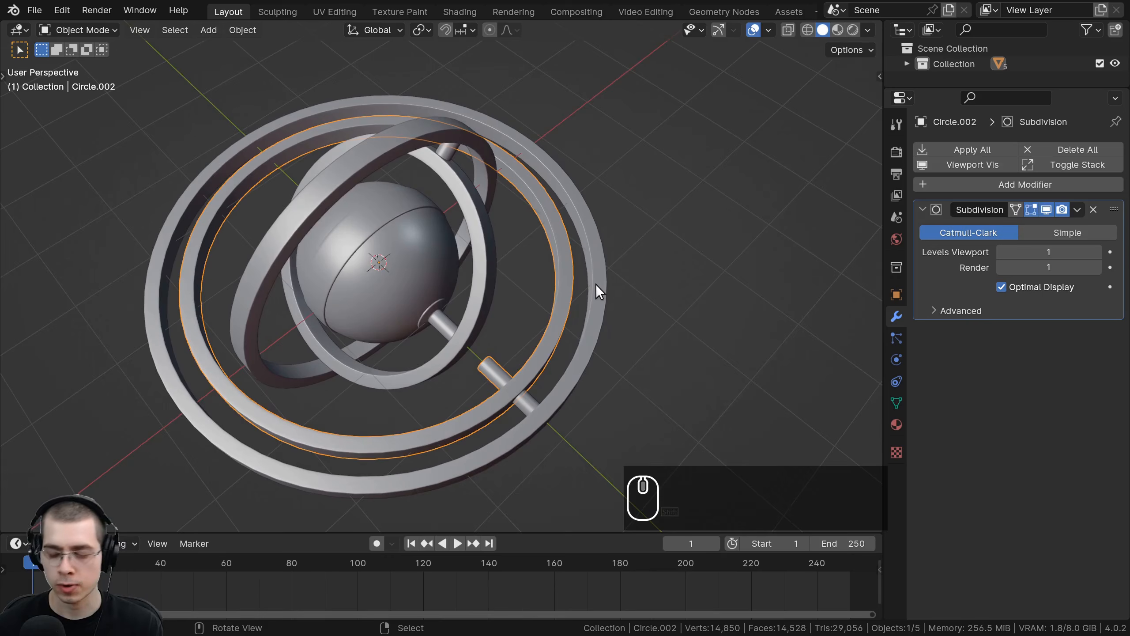
key(KP_1)
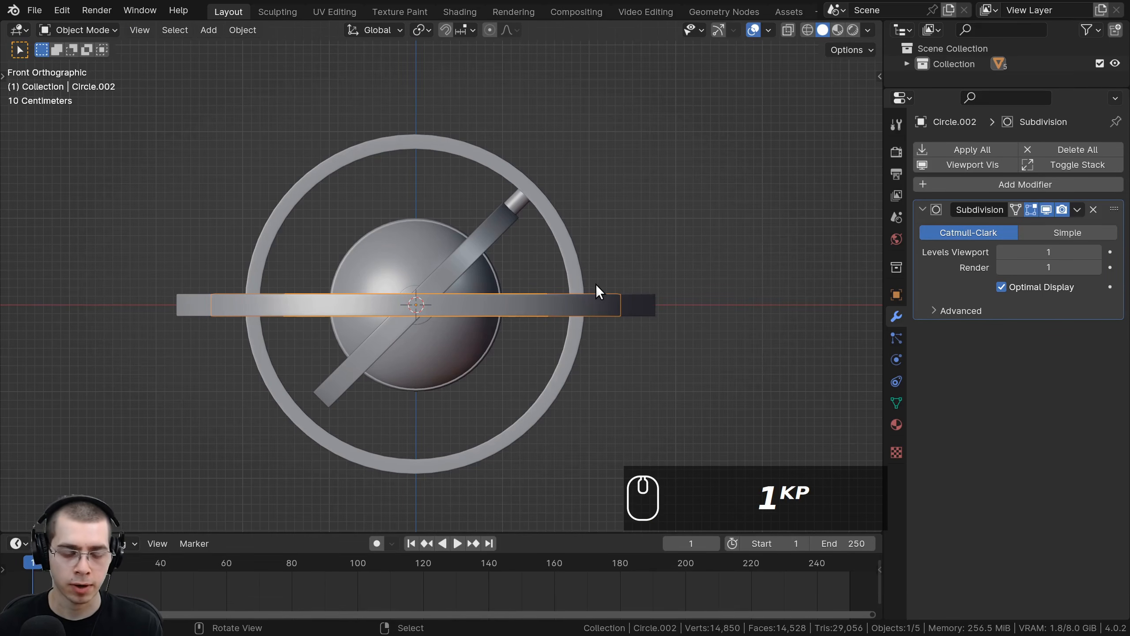
text(r)
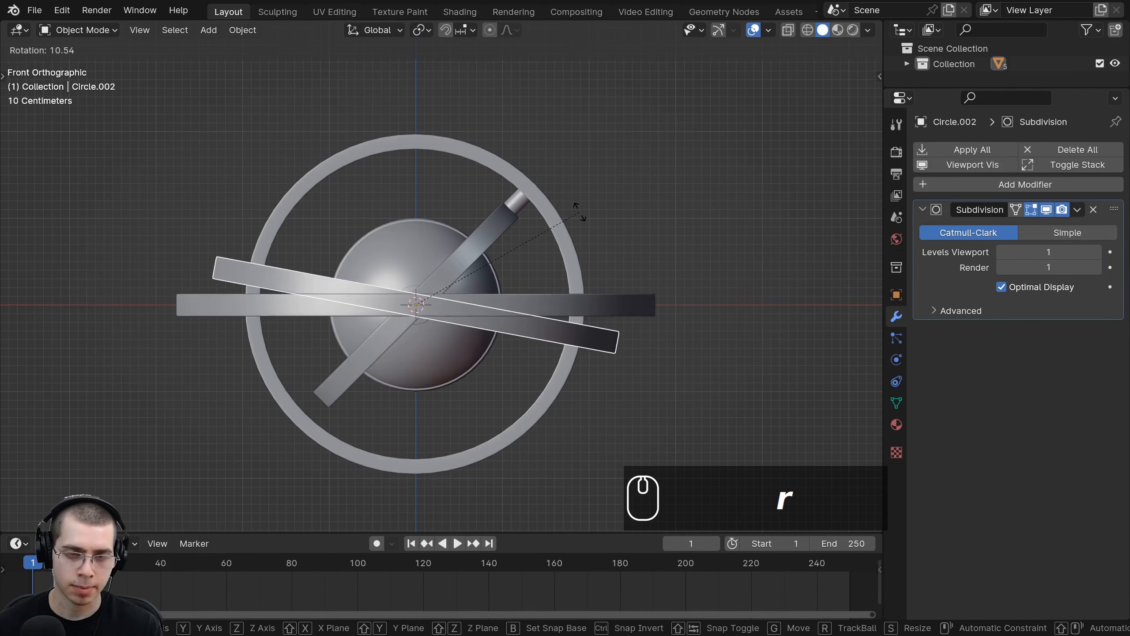
text(90)
key(Return)
middle_drag(406, 229, 541, 318)
scroll(540, 318, up, 2)
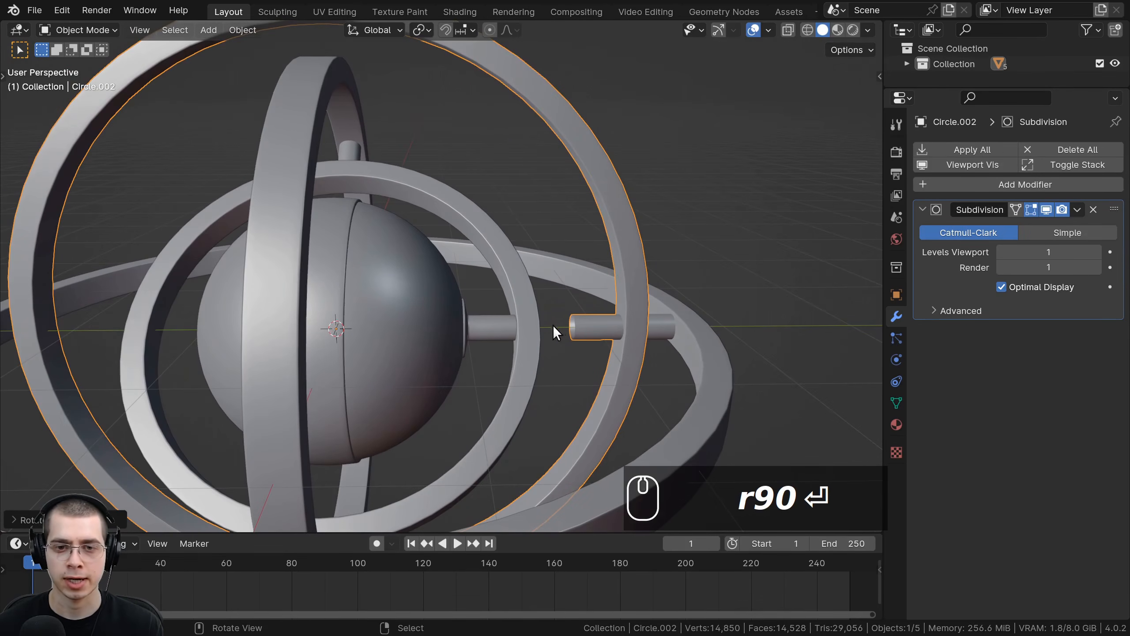
scroll(414, 226, down, 2)
scroll(421, 183, down, 2)
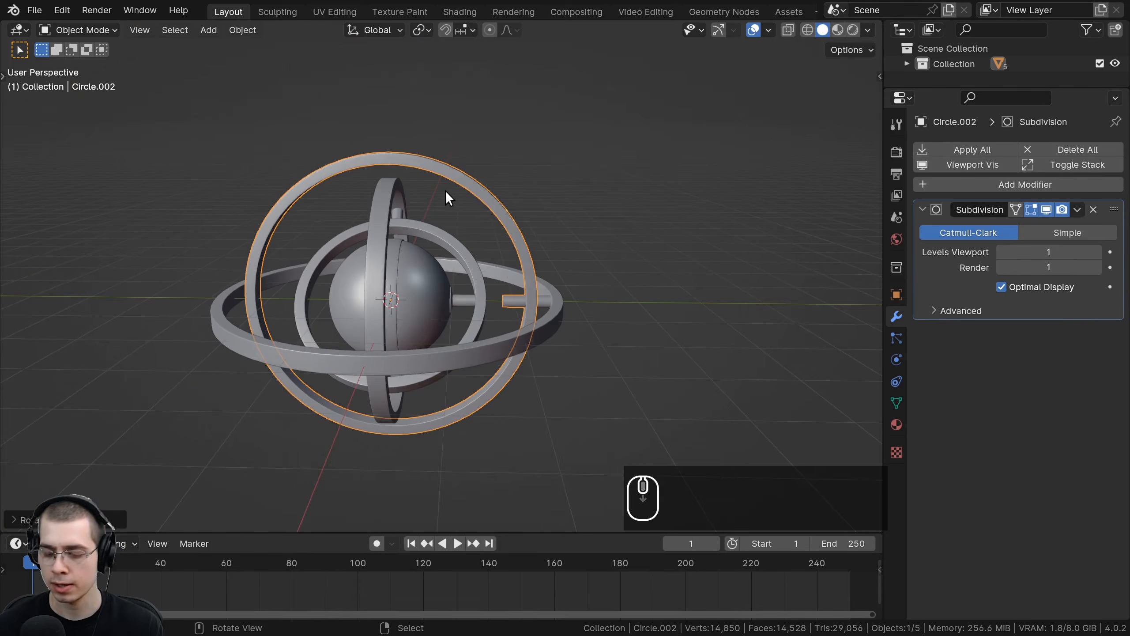
Step: Rotate the third ring a further 90 degrees in the right side view
key(KP_3)
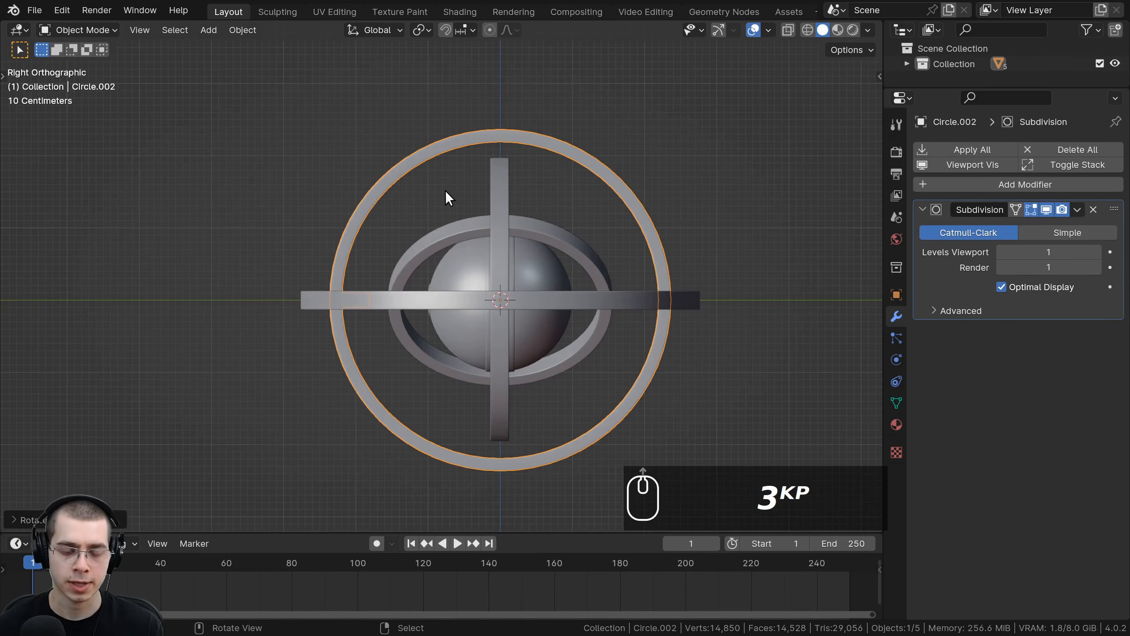
text(r90)
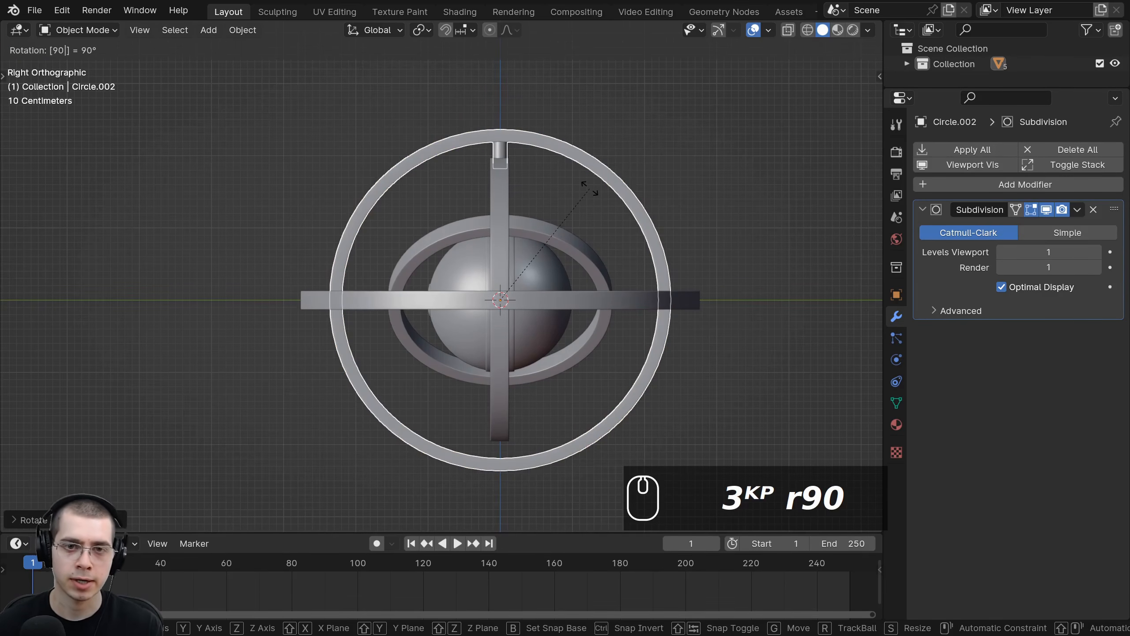
key(Return)
middle_drag(588, 188, 572, 245)
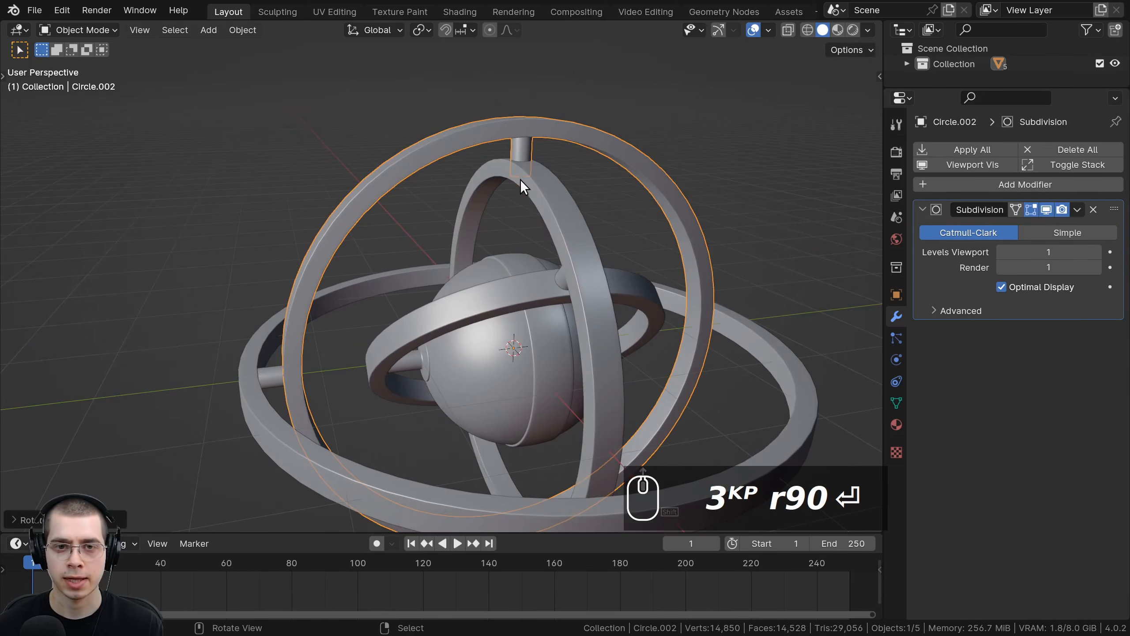
Step: Orbit around the gimbal to check the ring orientations, deselect everything and save the file
middle_drag(521, 156, 581, 255)
scroll(581, 255, down, 3)
click(425, 368)
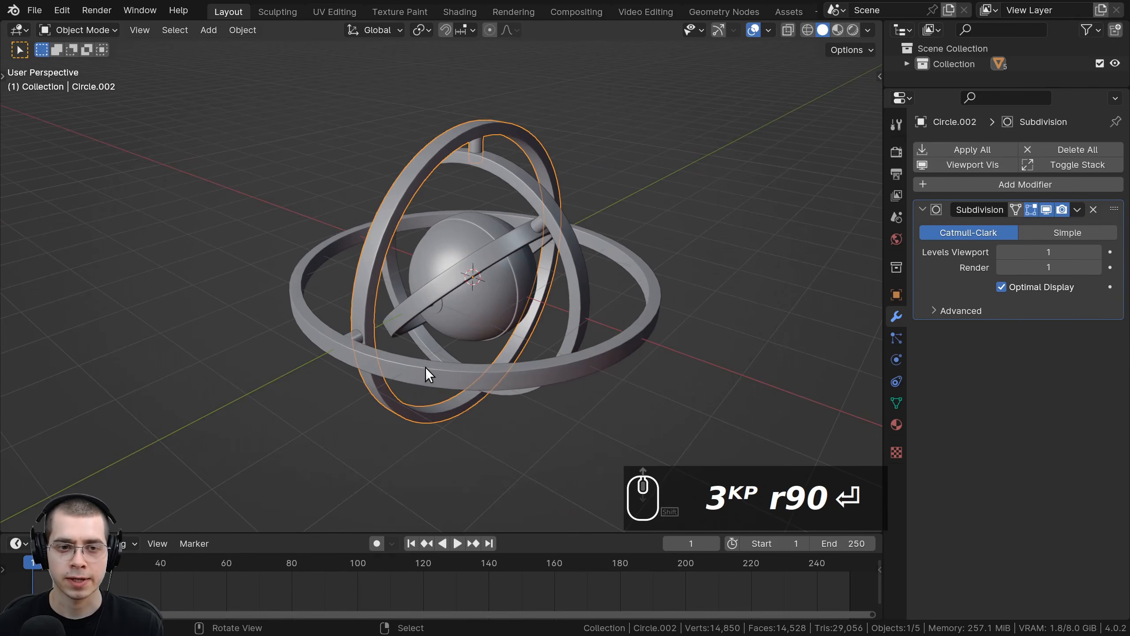
middle_drag(426, 367, 443, 334)
scroll(443, 334, up, 4)
scroll(467, 329, down, 5)
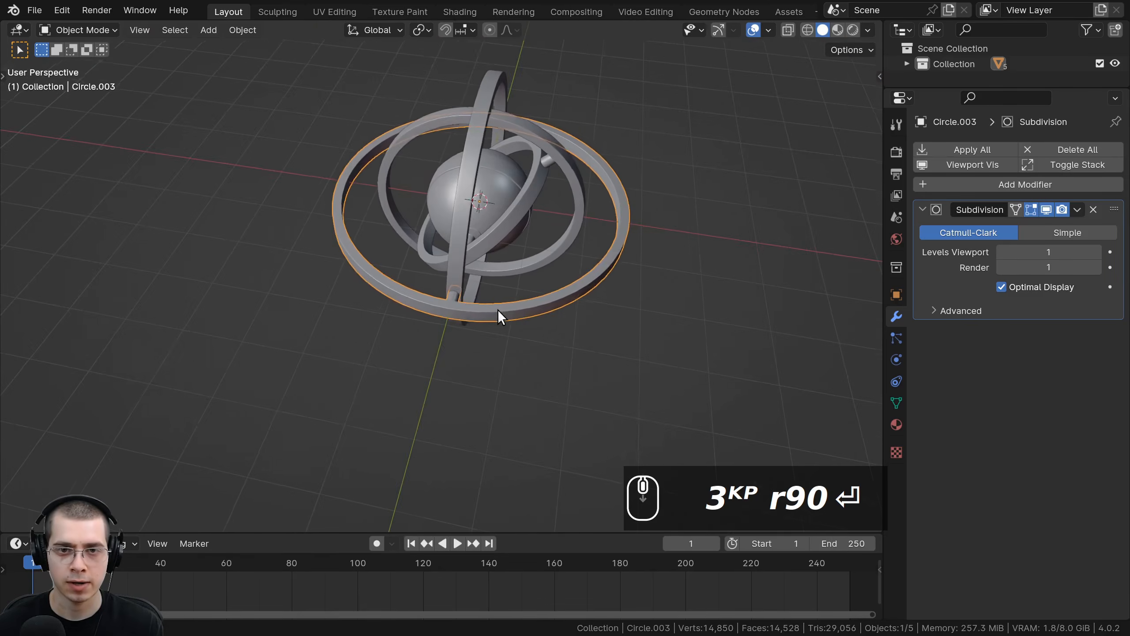
key(a)
middle_drag(498, 310, 463, 91)
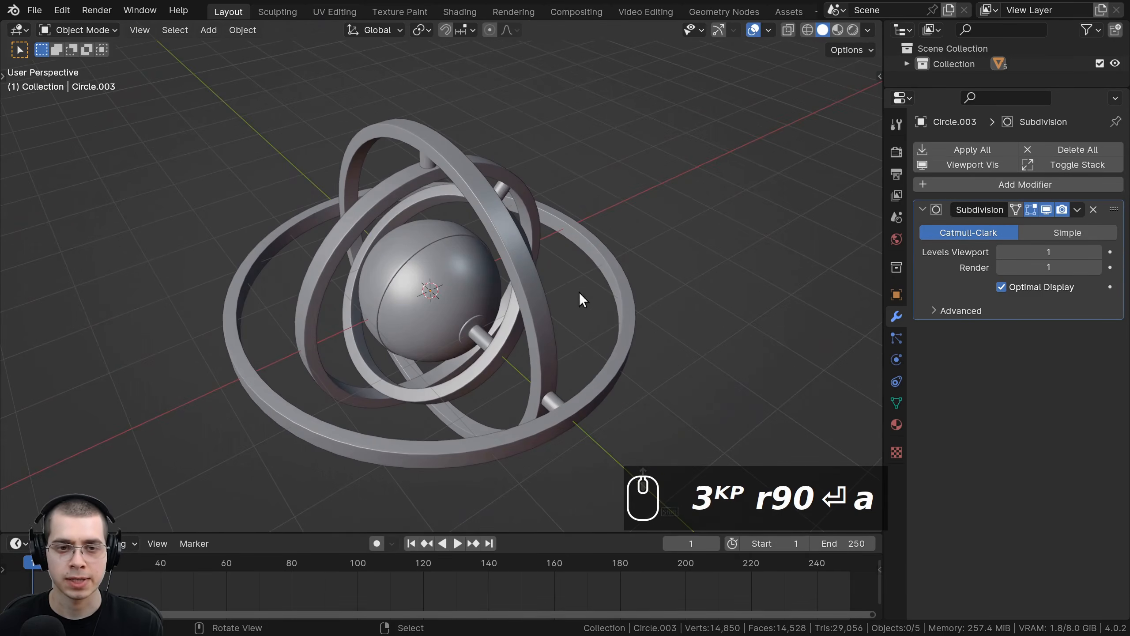
middle_drag(580, 292, 586, 359)
key(ctrl+s)
scroll(466, 312, up, 1)
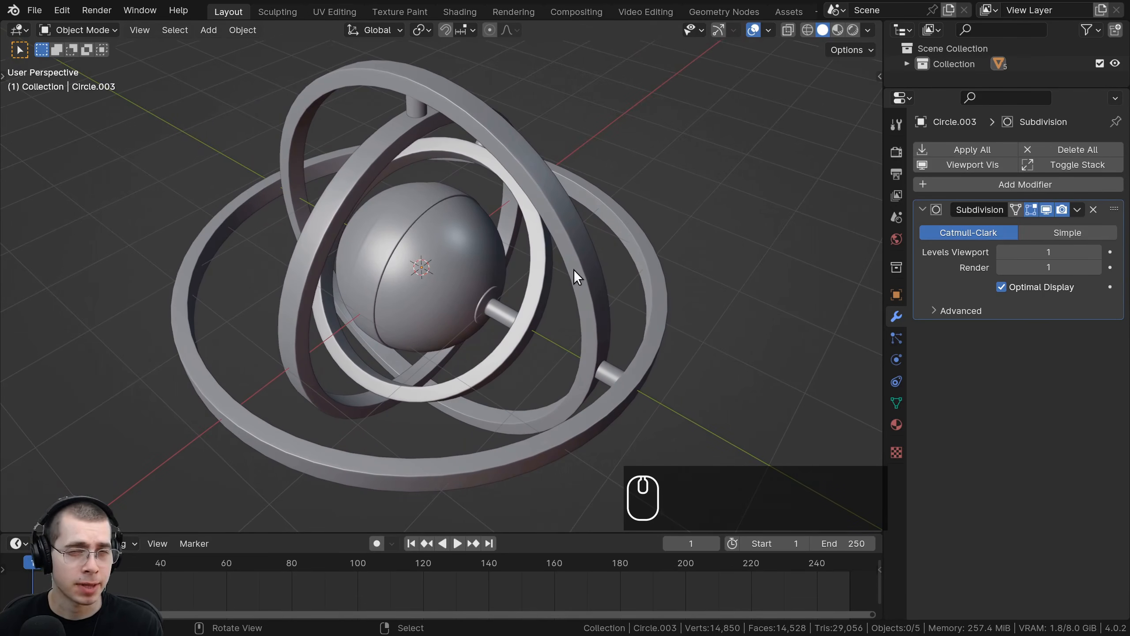
mouse_move(598, 258)
middle_down()
mouse_move(530, 255)
mouse_move(593, 251)
middle_up()
click(594, 251)
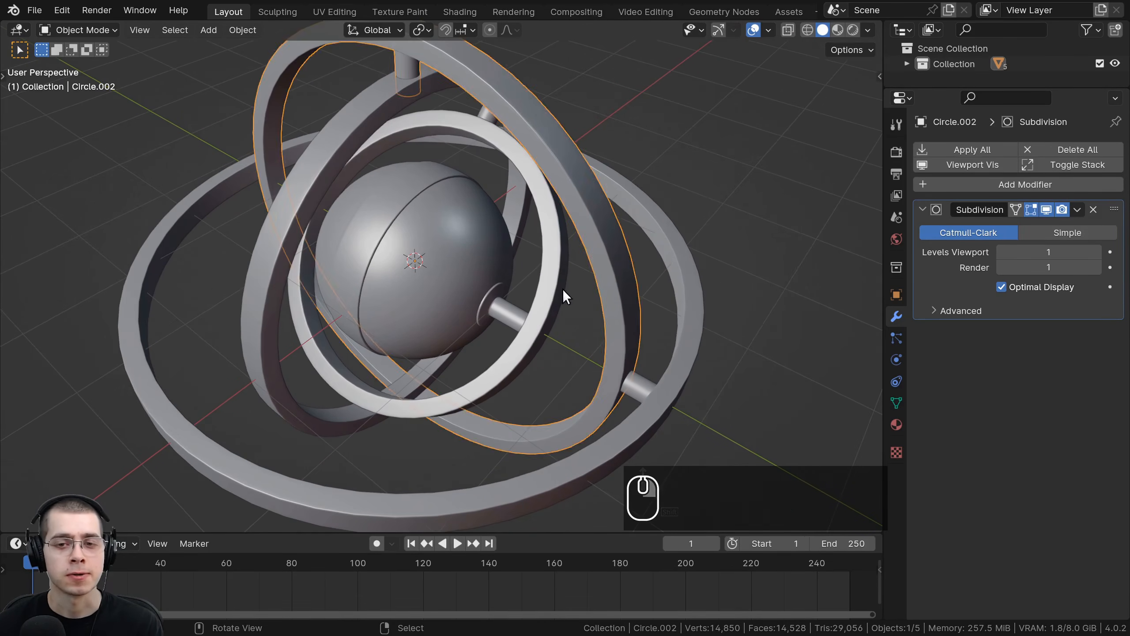
key(g)
right_click(521, 166)
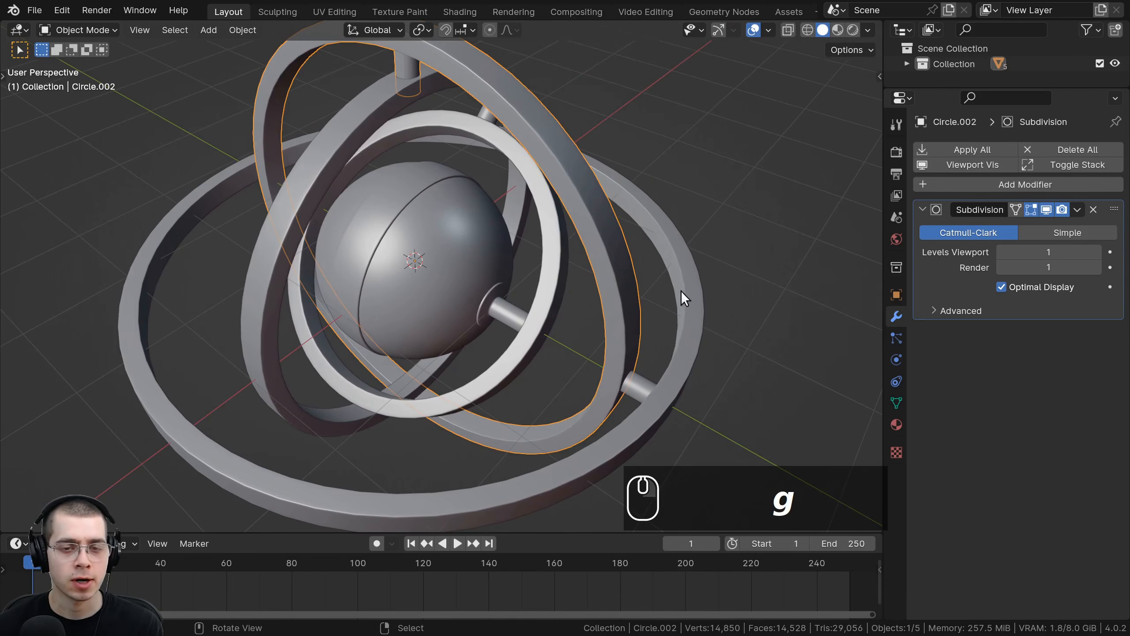
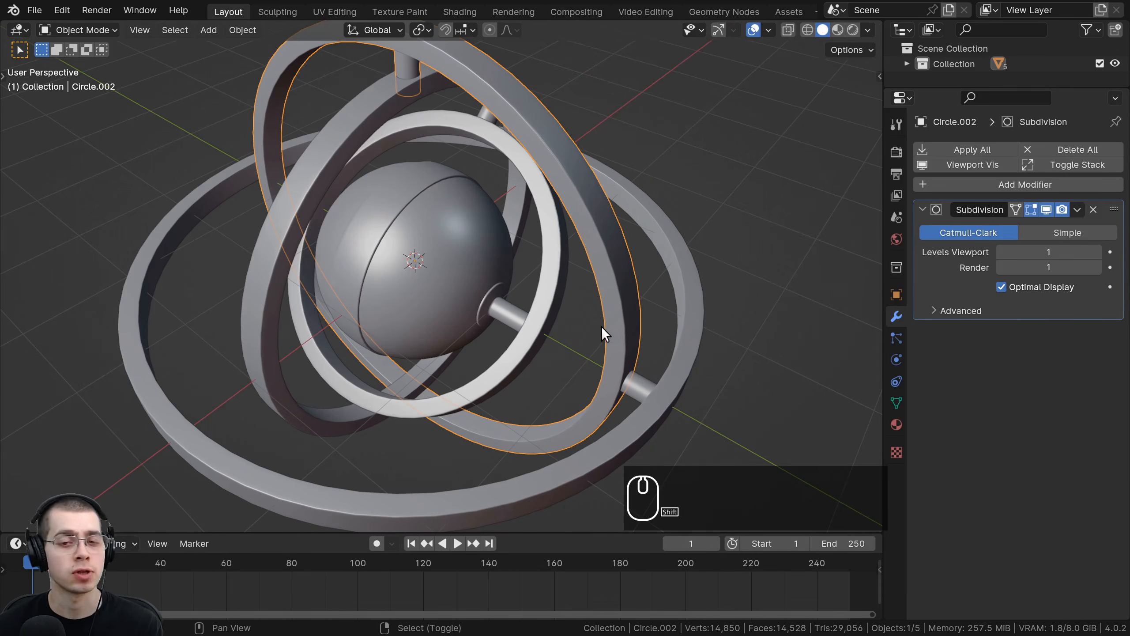
Step: Parent the sphere to the innermost ring using Object (Keep Transform)
middle_drag(599, 327, 525, 323)
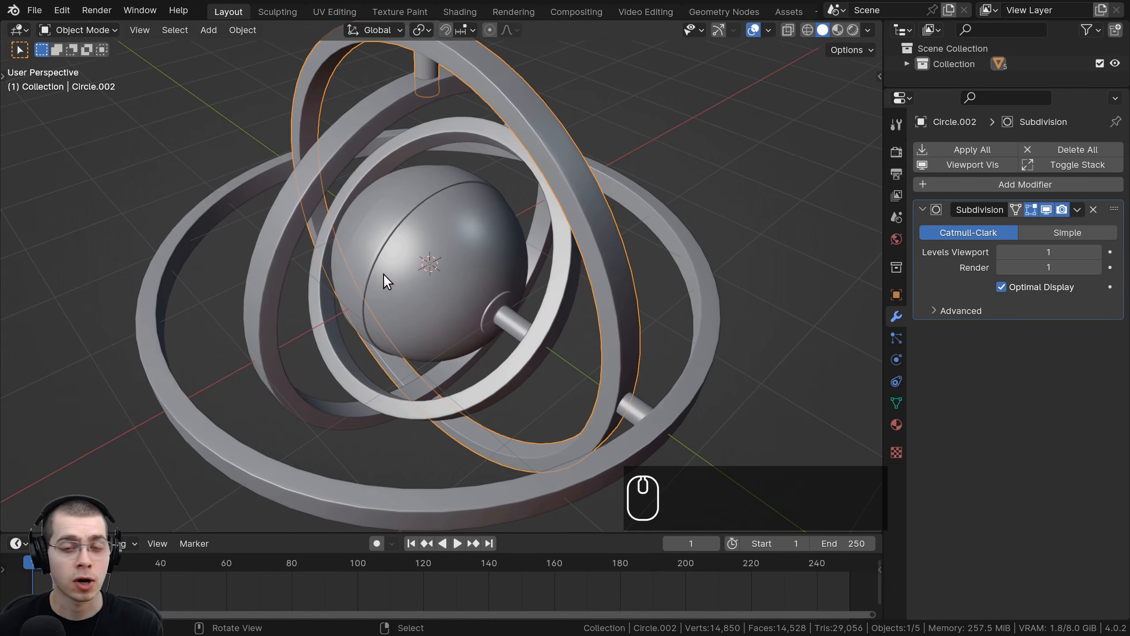
click(440, 267)
shift+middle_drag(466, 283, 405, 345)
scroll(405, 345, up, 1)
middle_drag(405, 345, 476, 321)
key(g)
right_click(480, 274)
mouse_move(479, 273)
shift+middle_down()
mouse_move(485, 241)
mouse_move(462, 257)
mouse_move(472, 255)
shift+middle_up()
shift+click(505, 217)
key(ctrl+p)
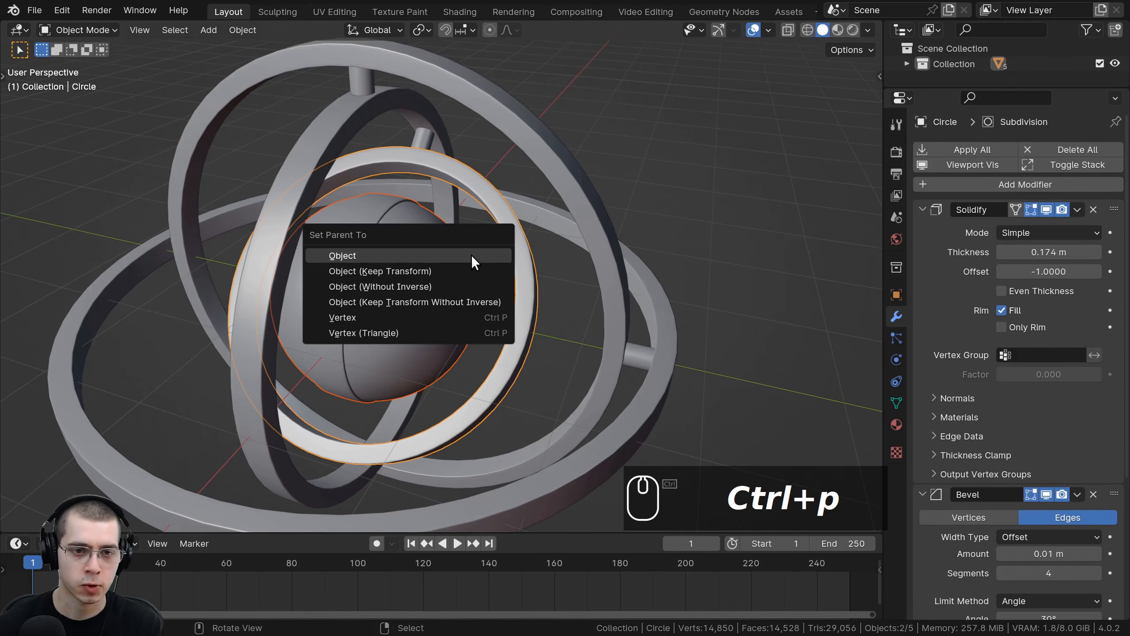
click(428, 271)
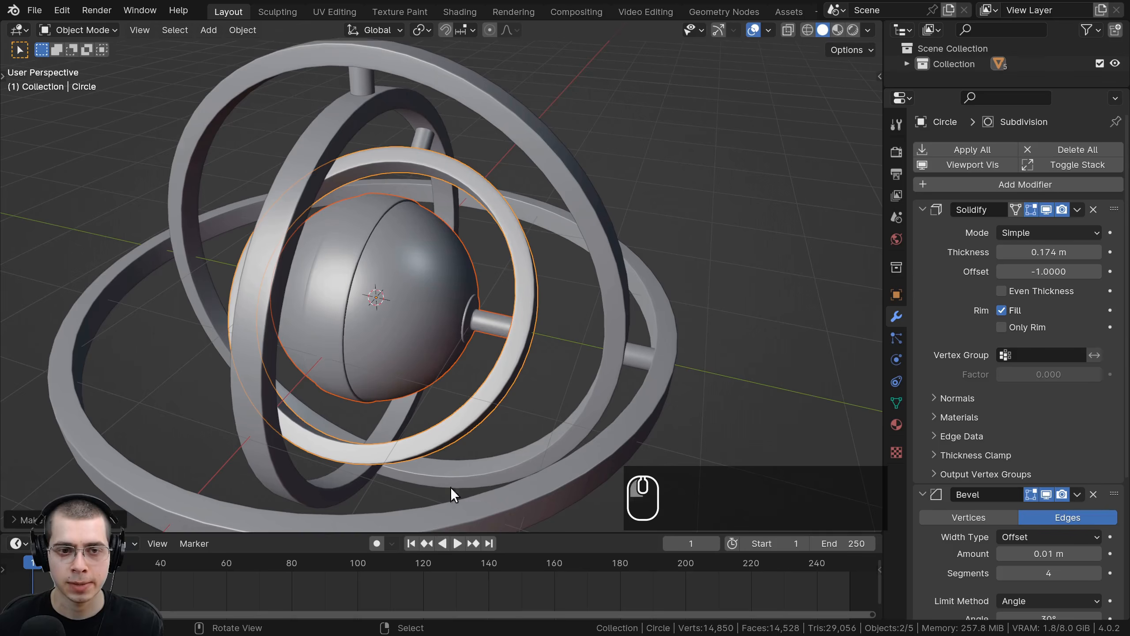
Step: Test the parenting by moving and rotating the innermost ring and moving the sphere, cancelling each transform
key(g)
key(g)
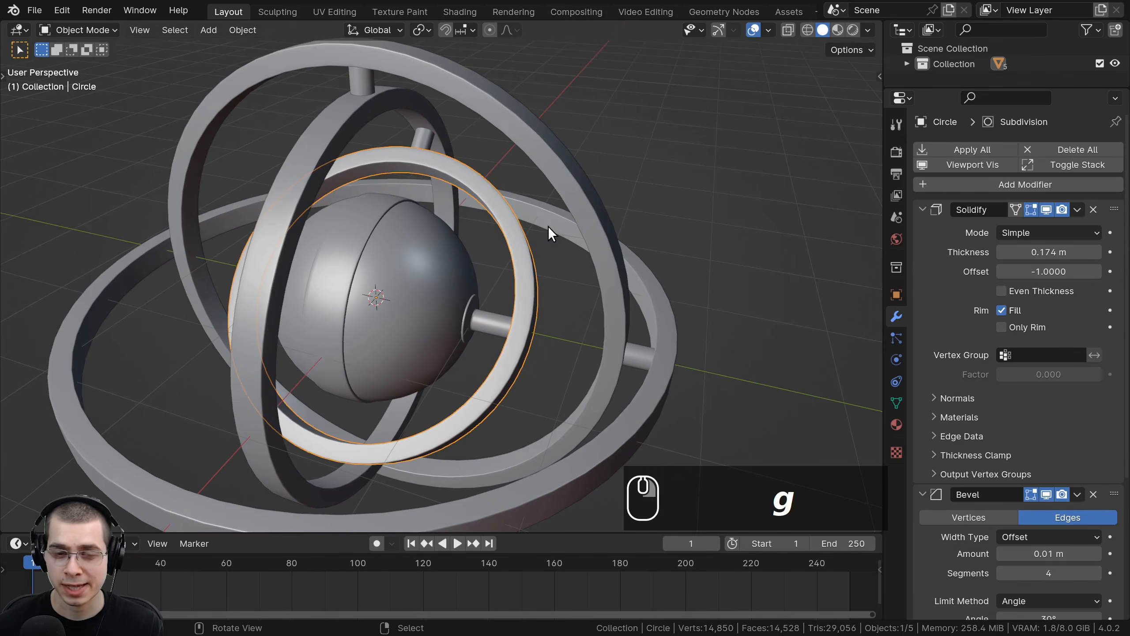
key(r)
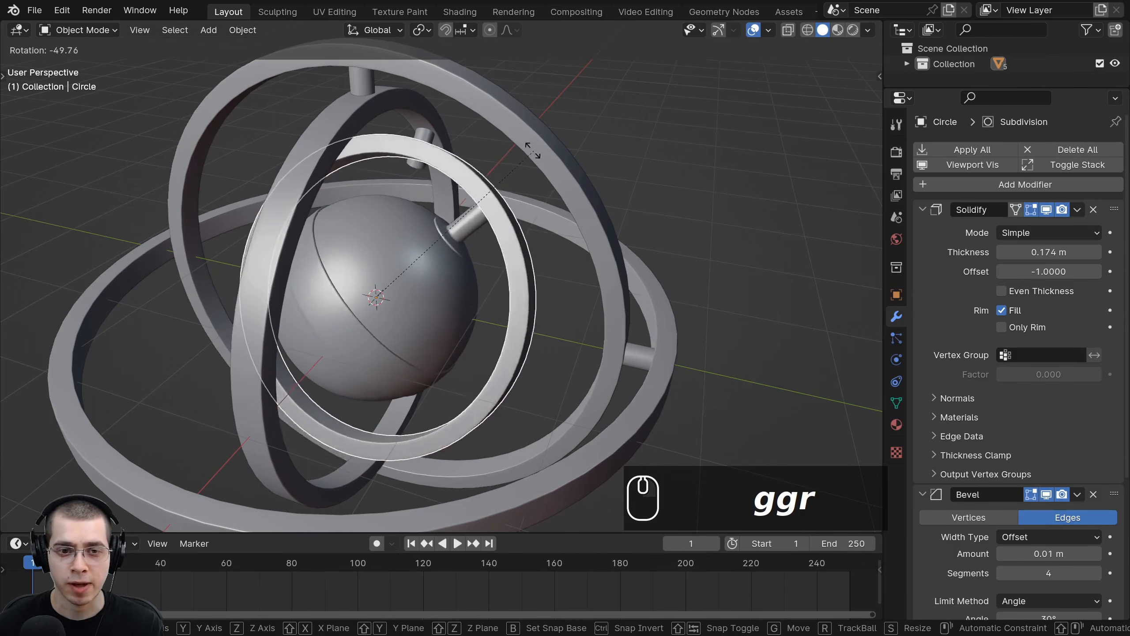
right_click(387, 386)
key(r)
key(r)
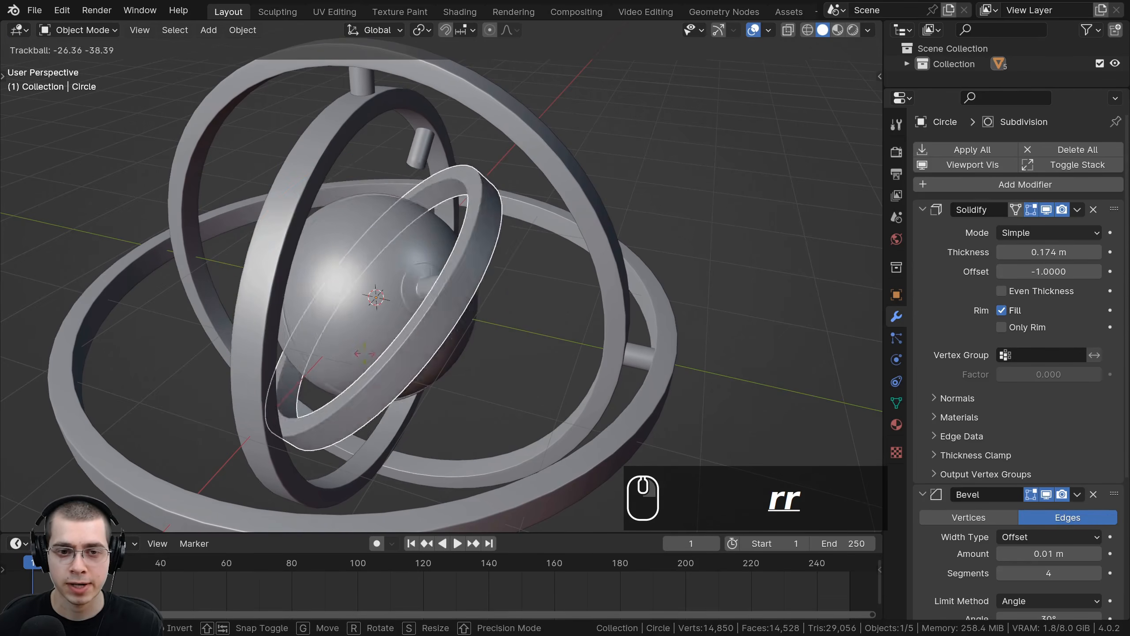
right_click(398, 290)
right_click(378, 247)
key(g)
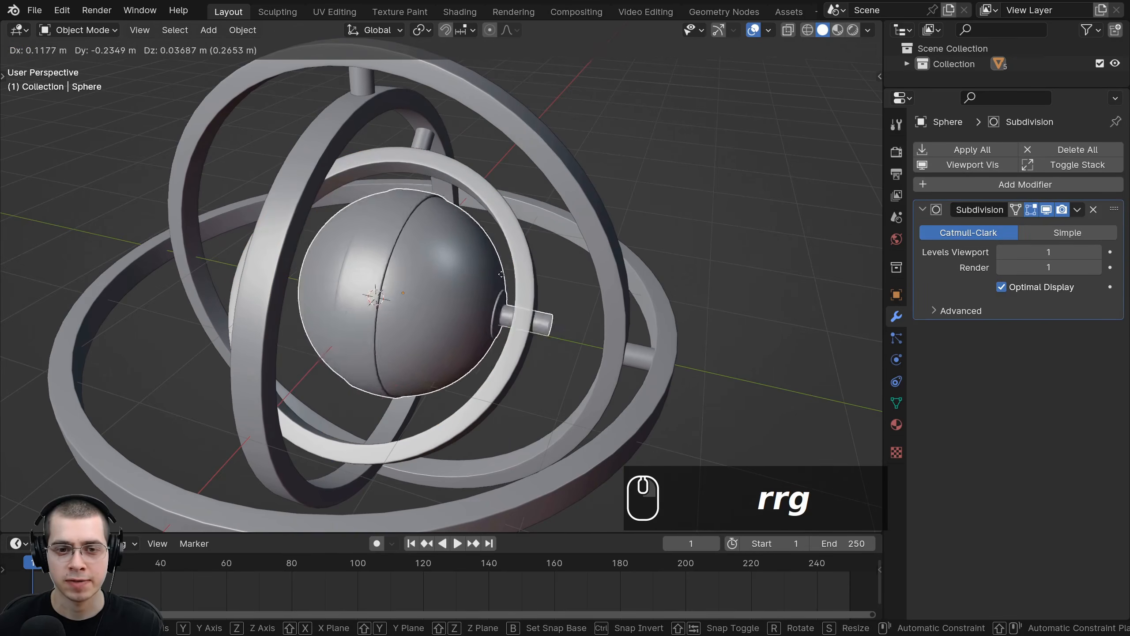
right_click(529, 255)
Step: Parent the innermost ring to the second ring using Object (Keep Transform)
middle_drag(529, 255, 508, 251)
click(458, 168)
middle_drag(457, 168, 575, 258)
shift+click(586, 260)
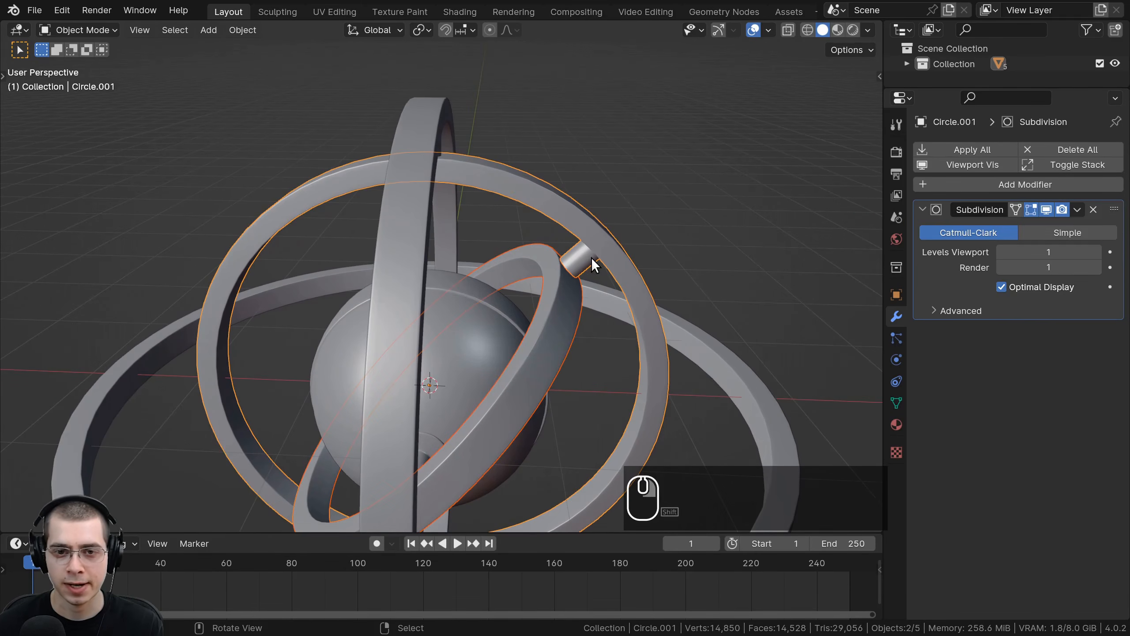
key(ctrl+p)
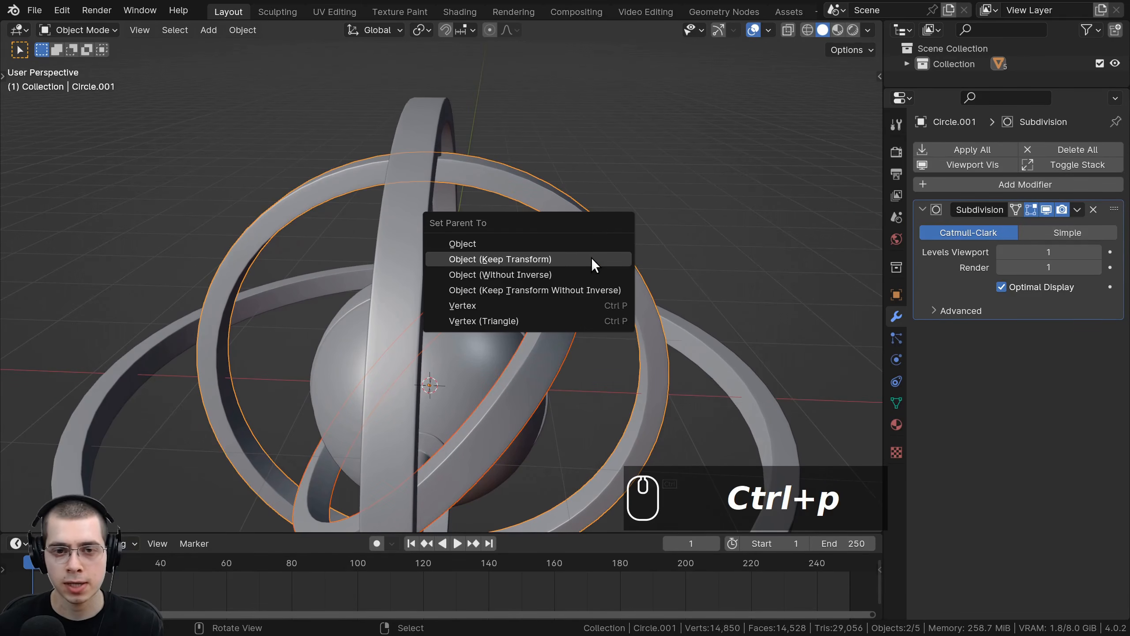
click(592, 259)
Step: Parent the second ring to the third ring using Object (Keep Transform)
middle_drag(592, 259, 509, 220)
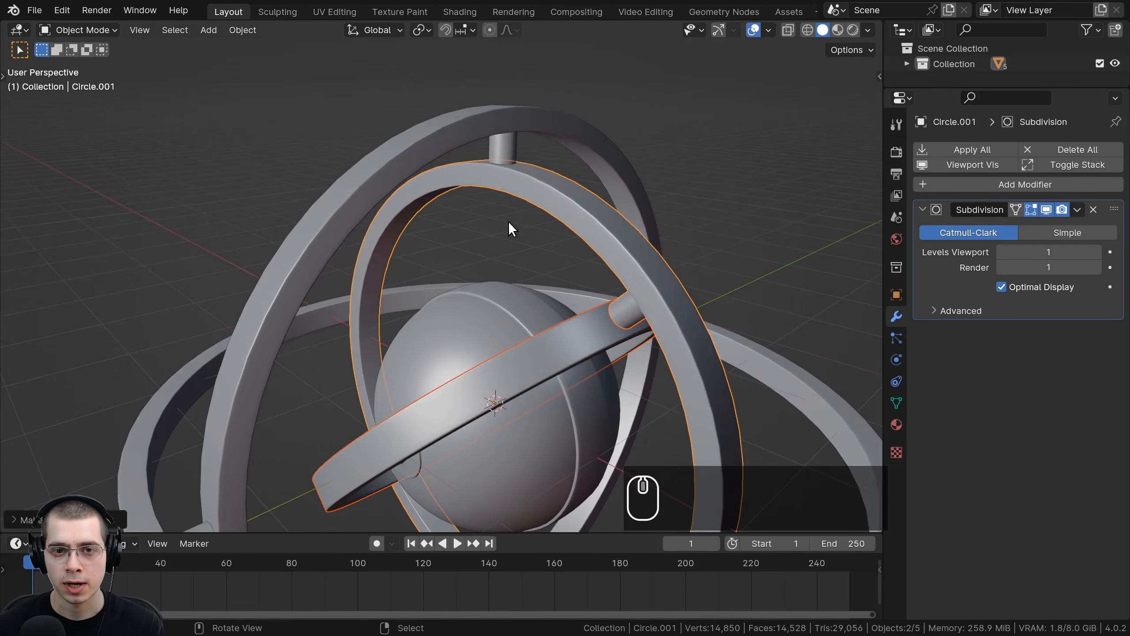
right_click(530, 169)
key(g)
right_click(530, 180)
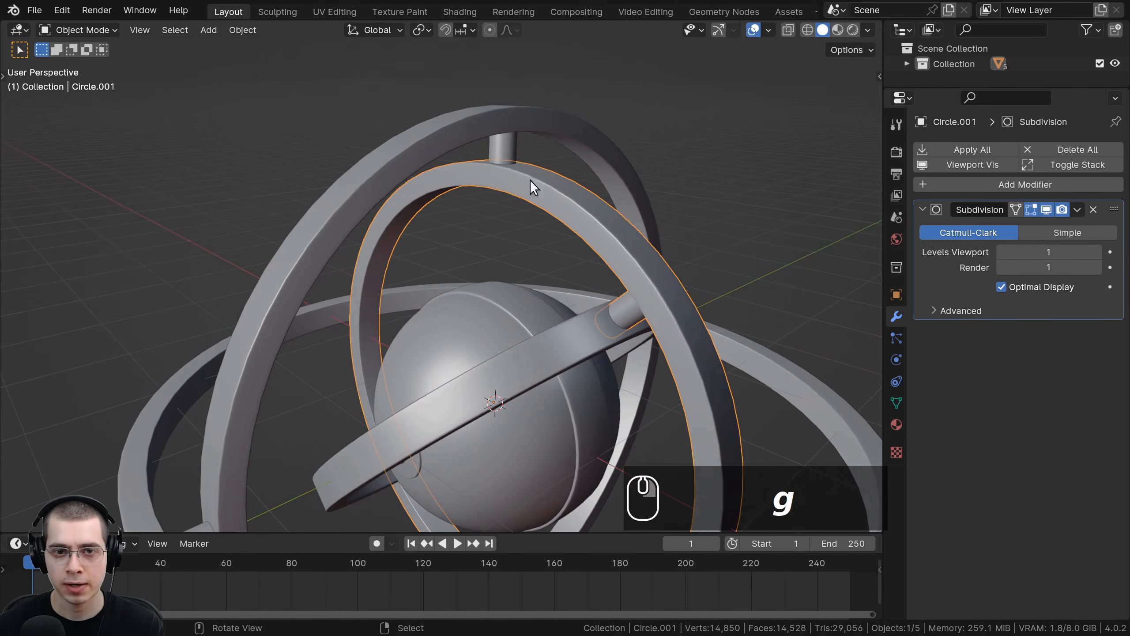
shift+click(495, 128)
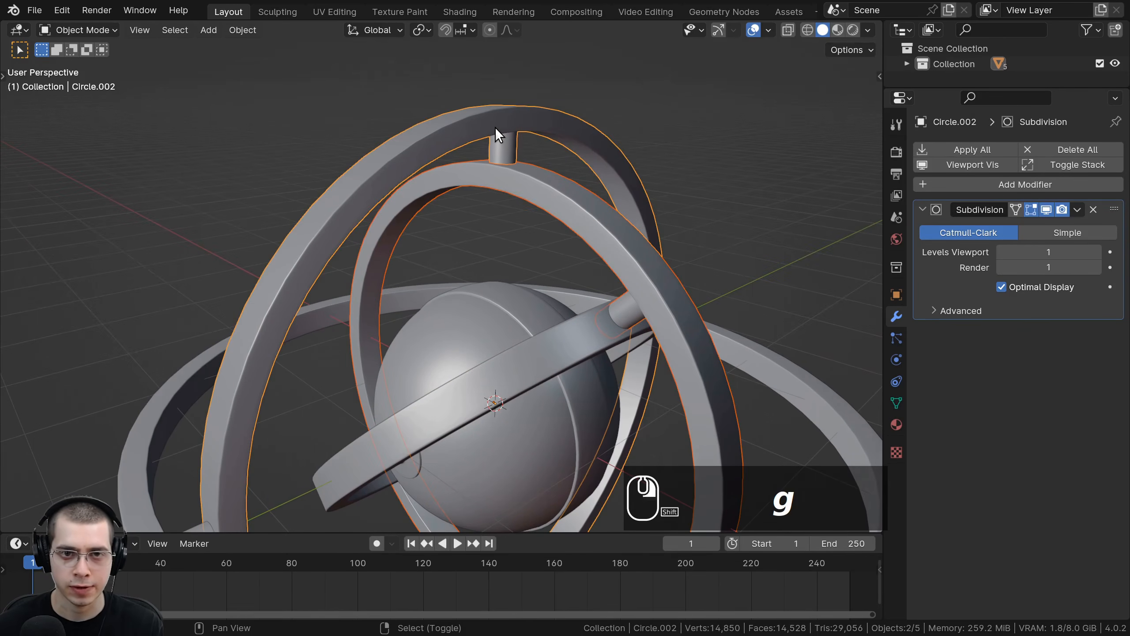
key(ctrl+p)
click(531, 127)
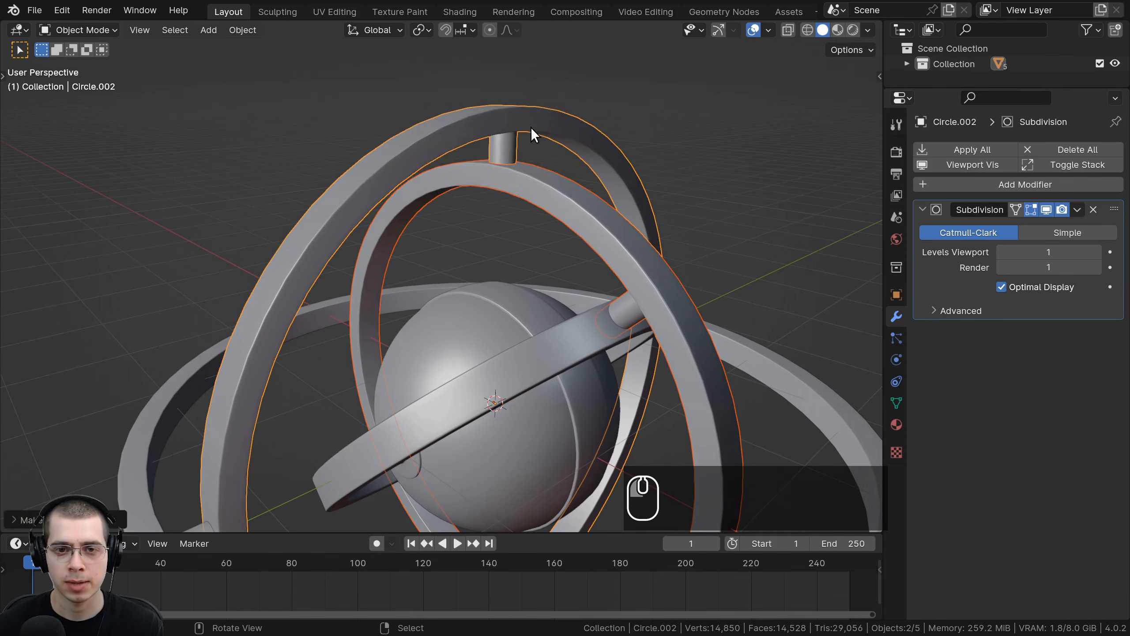
Step: Parent the third ring to the outer ring using Object (Keep Transform)
scroll(433, 377, down, 4)
shift+middle_drag(433, 377, 456, 245)
middle_drag(455, 245, 457, 268)
scroll(457, 268, up, 3)
right_click(366, 189)
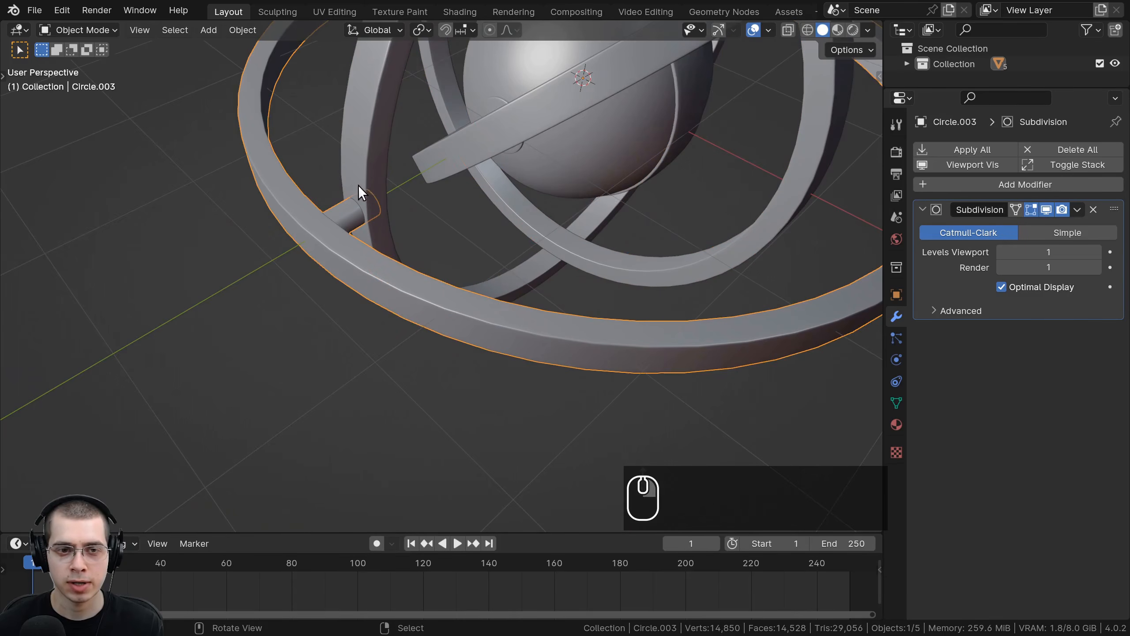
right_click(354, 148)
shift+middle_drag(353, 147, 387, 236)
key(g)
right_click(334, 294)
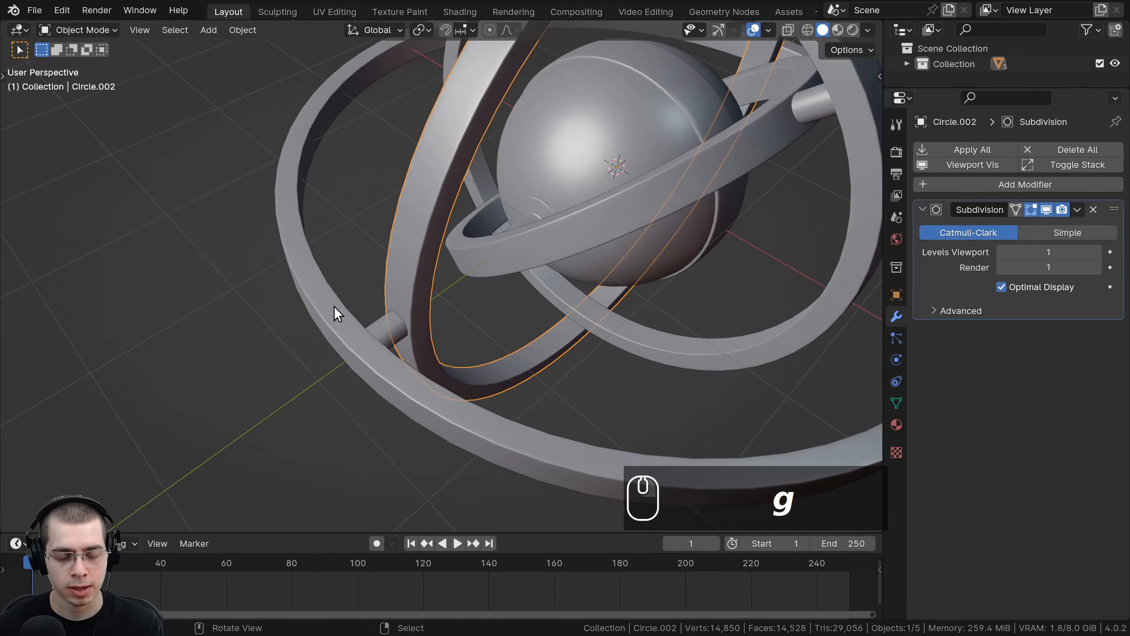
shift+right_click(333, 308)
key(ctrl+p)
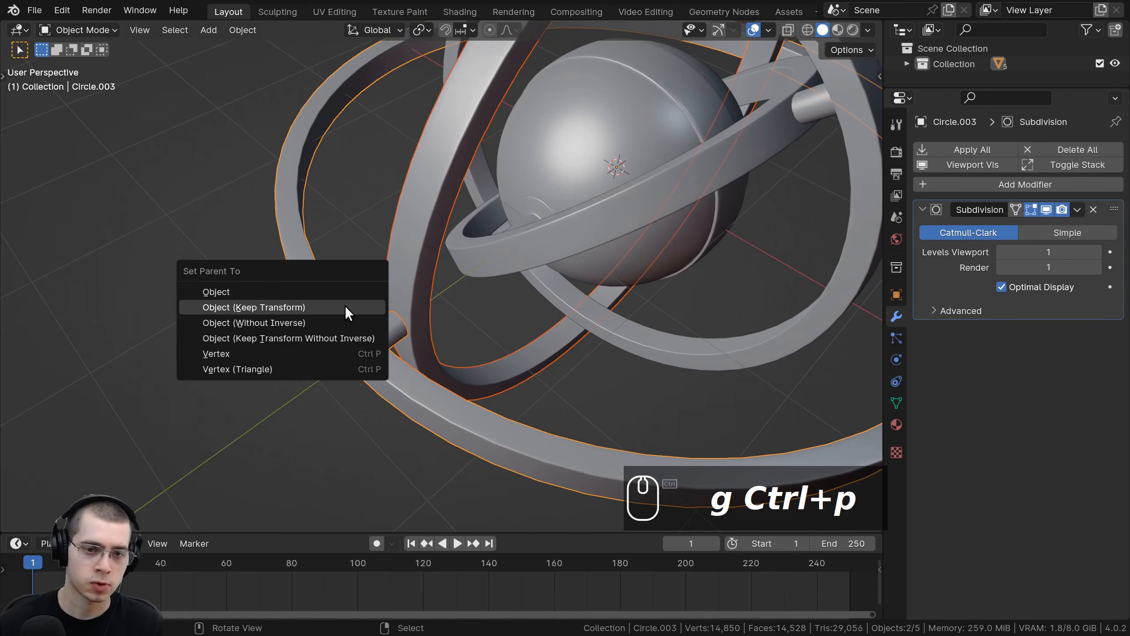
click(274, 306)
Step: Rotate the outer ring and each inner ring in turn to test the nested parenting
scroll(274, 305, down, 5)
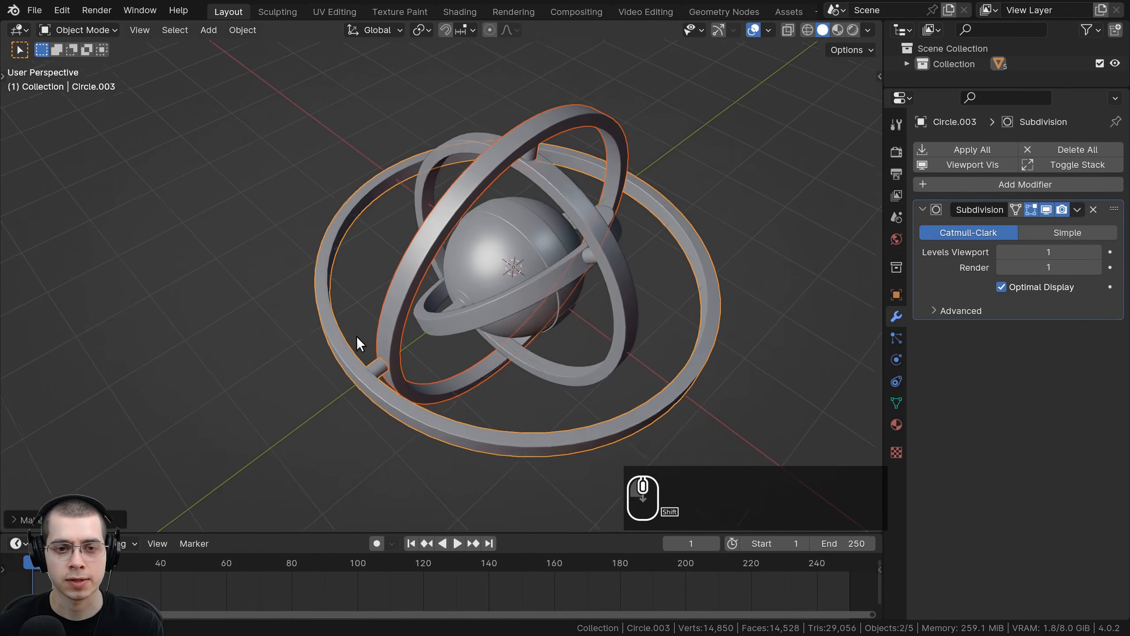
key(r)
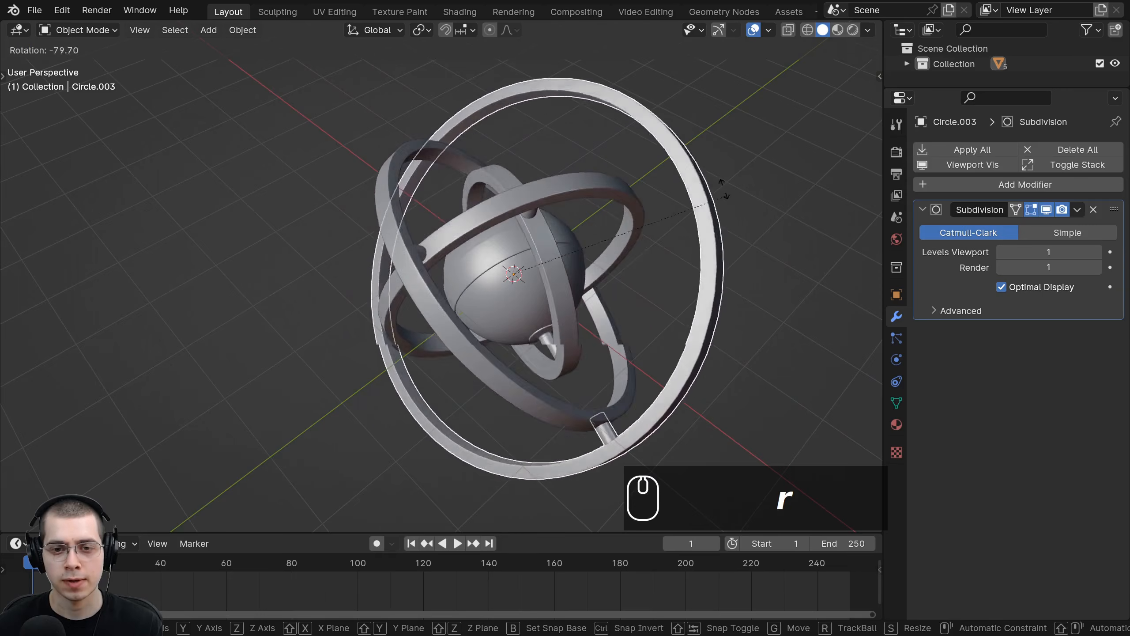
click(681, 299)
right_click(609, 380)
key(r)
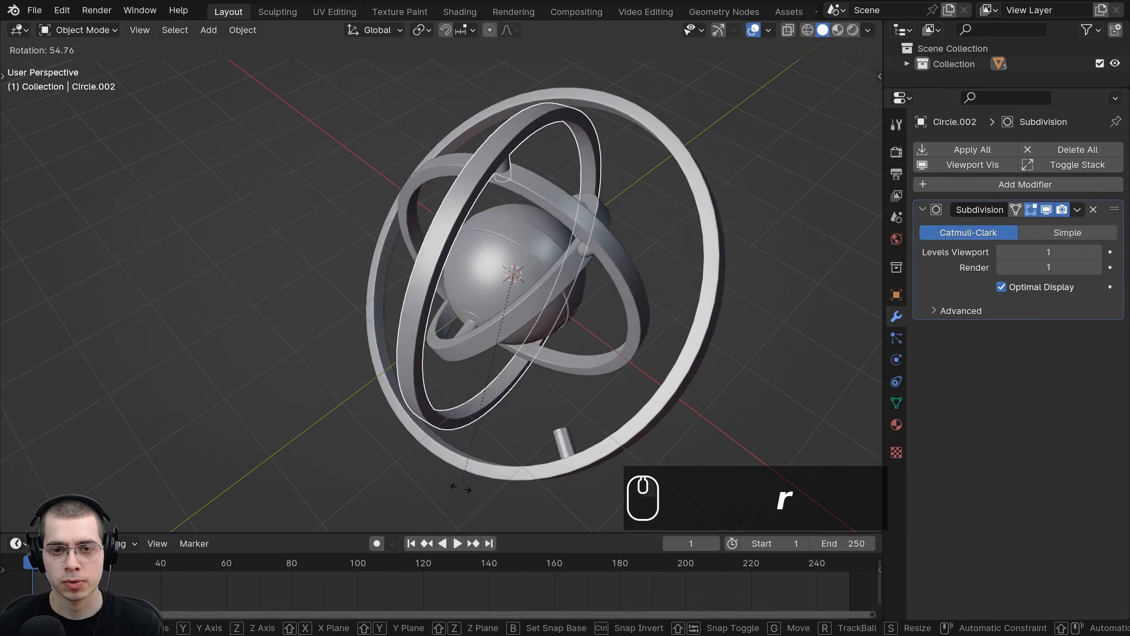
click(559, 285)
right_click(625, 257)
key(r)
click(606, 310)
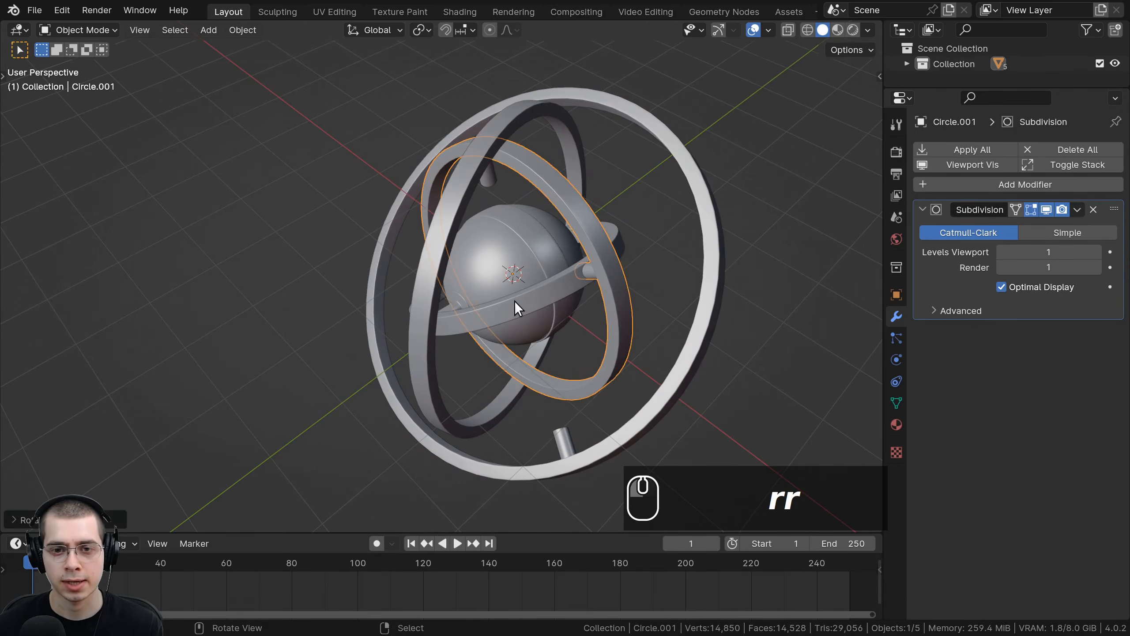
right_click(514, 300)
key(r)
click(476, 161)
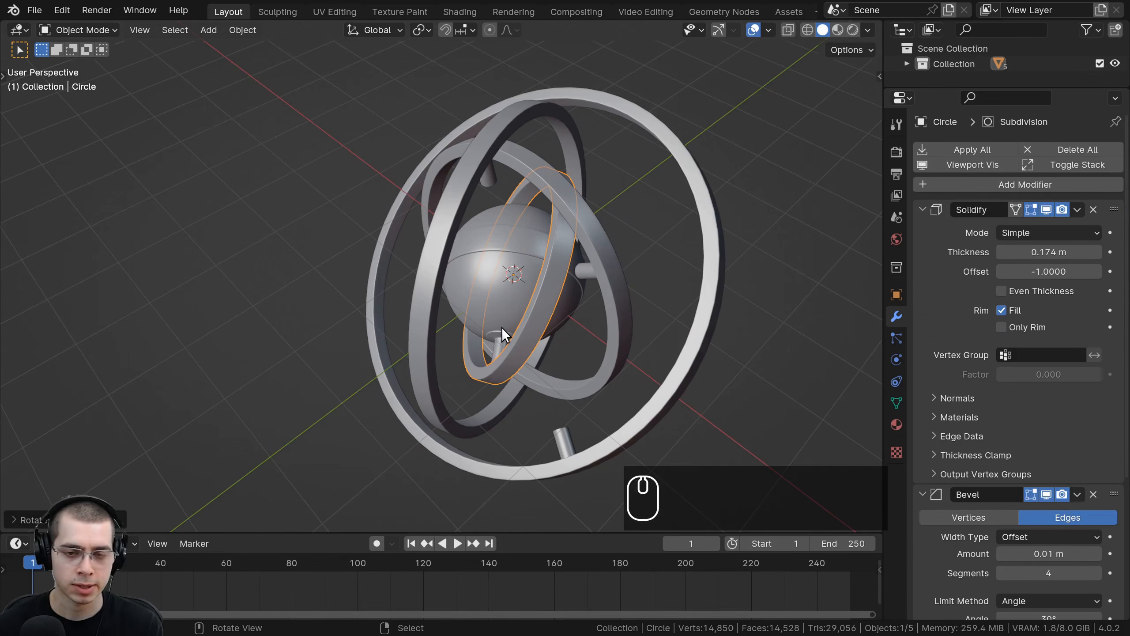
Step: Undo the six test rotations of the rings
key(ctrl+z)
key(ctrl+z)
key(ctrl+z)
key(ctrl+z)
key(ctrl+z)
key(ctrl+z)
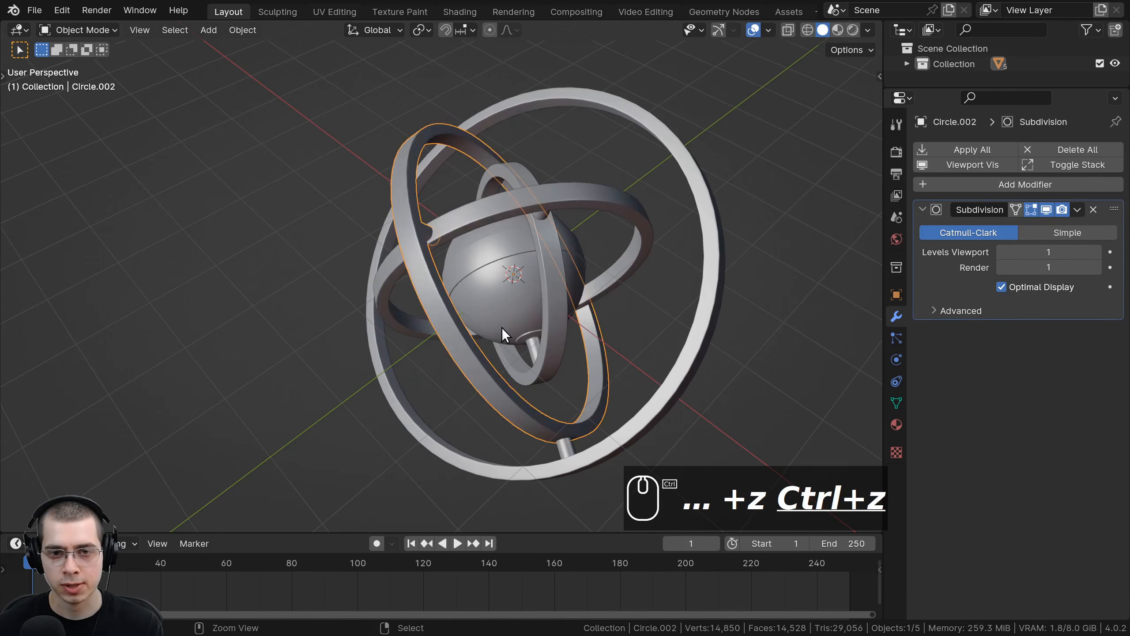
middle_drag(500, 332, 566, 309)
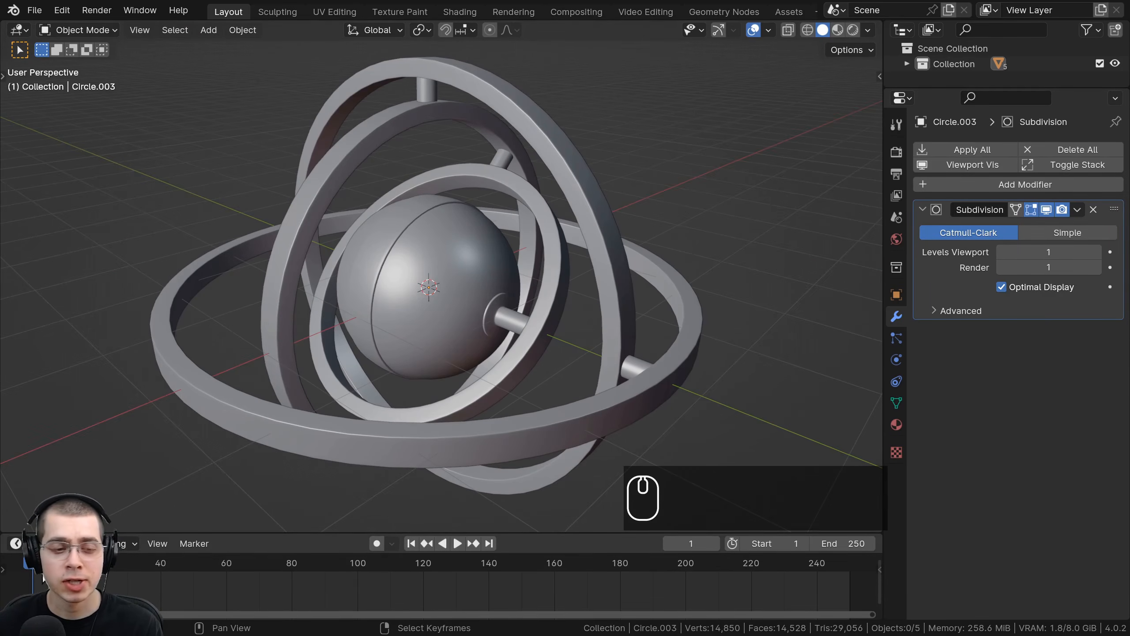
Step: Set the timeline's current frame to 1
mouse_move(41, 562)
mouse_down()
mouse_move(920, 553)
mouse_move(29, 557)
mouse_up()
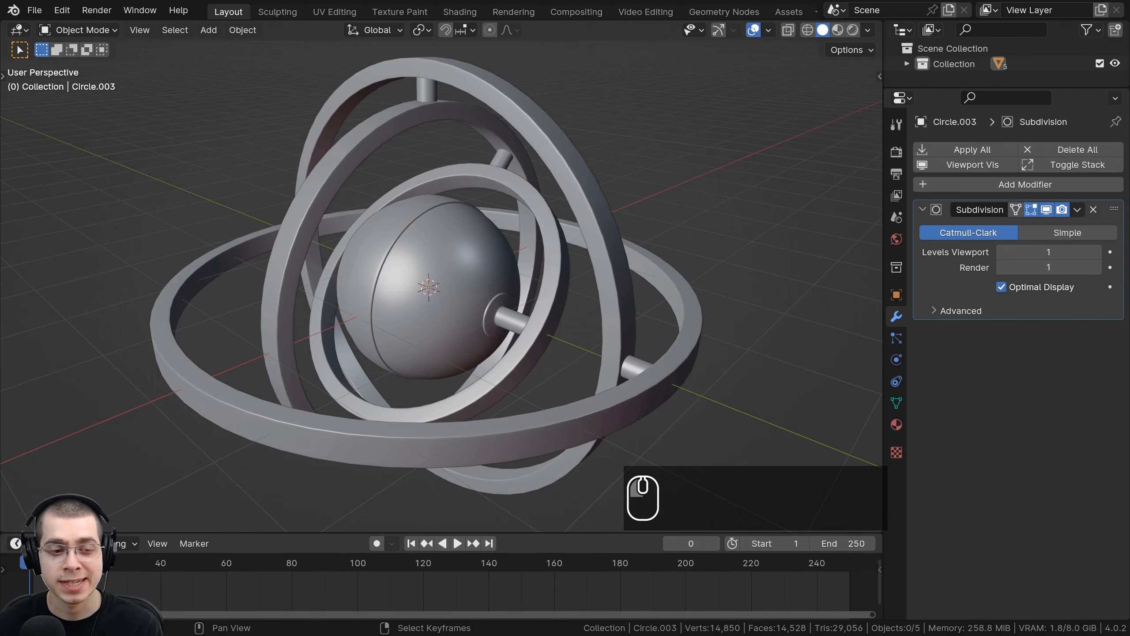
scroll(107, 581, down, 5)
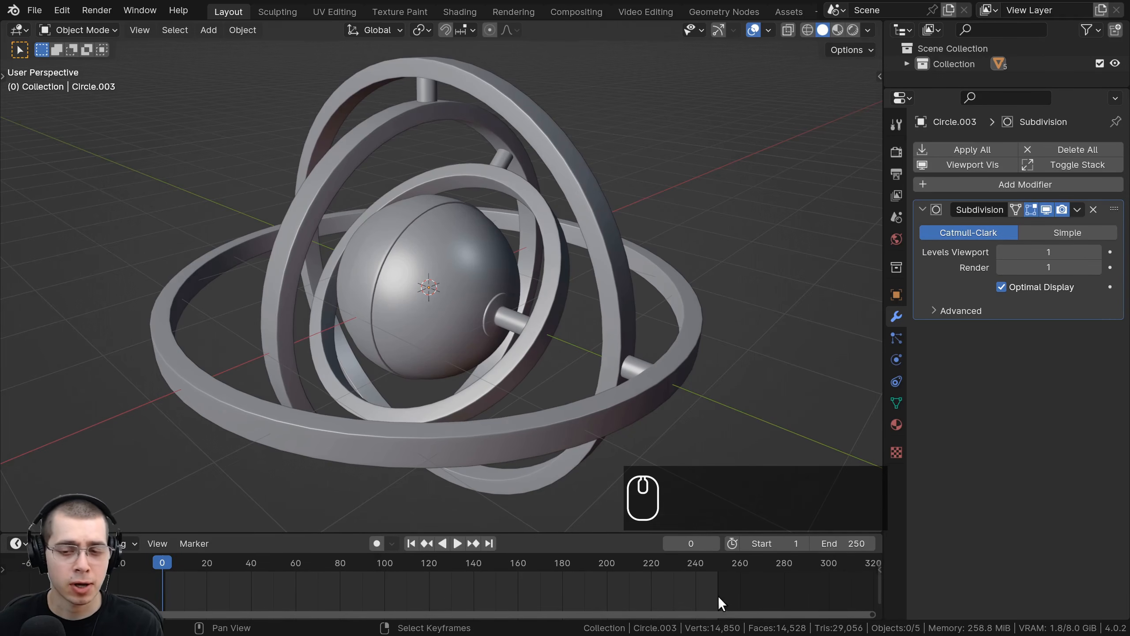
drag(175, 564, 130, 546)
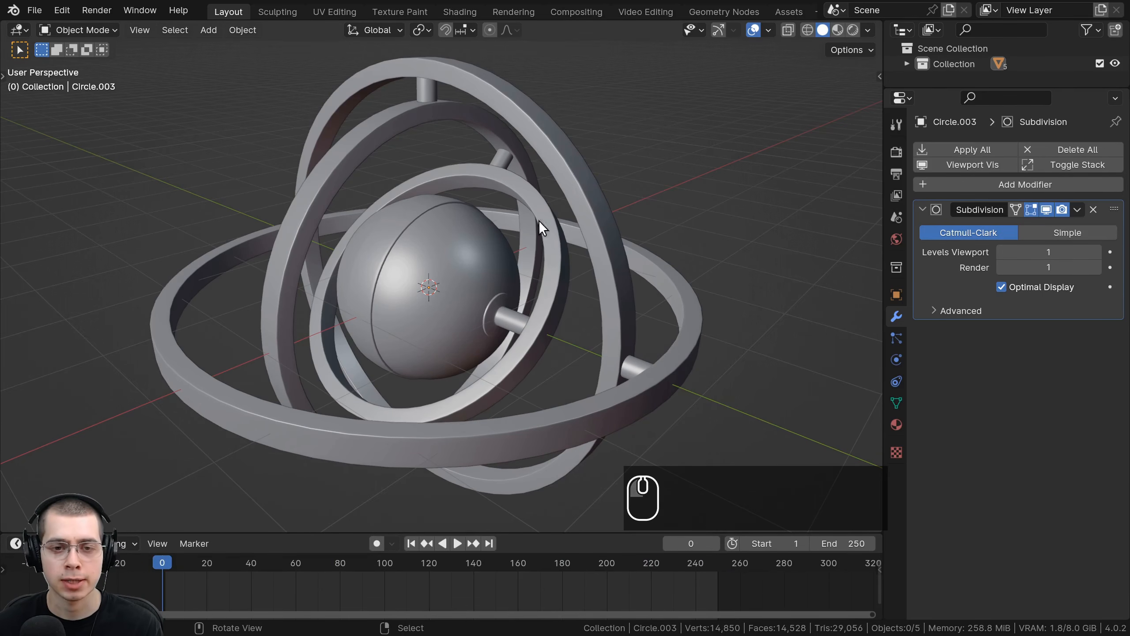
scroll(567, 274, down, 1)
middle_drag(567, 274, 555, 282)
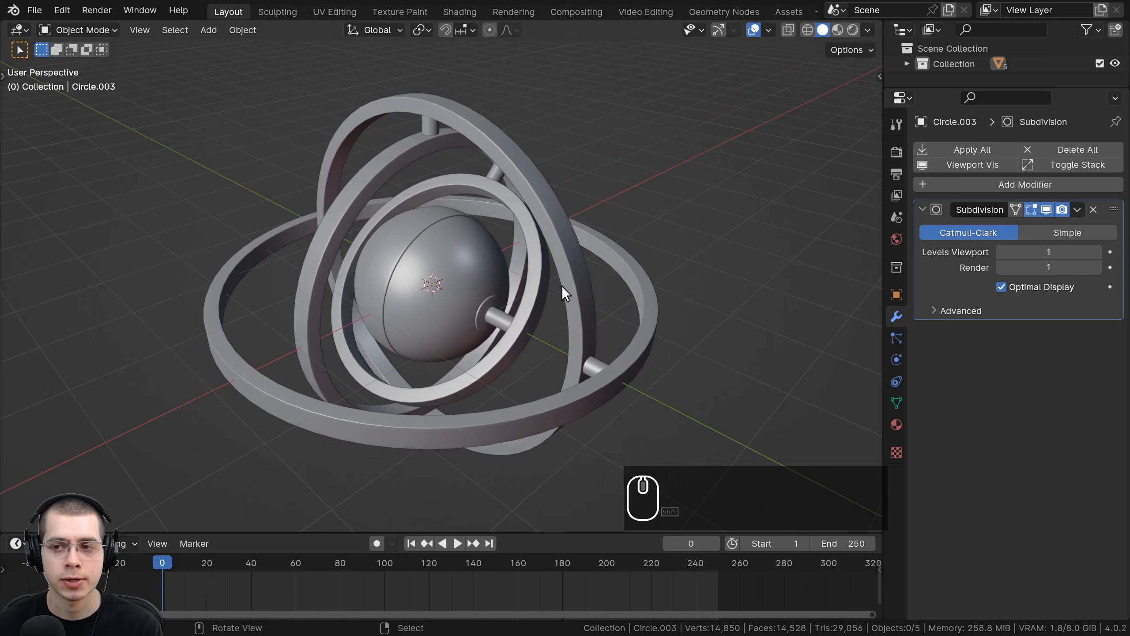
scroll(75, 567, up, 1)
key(Right)
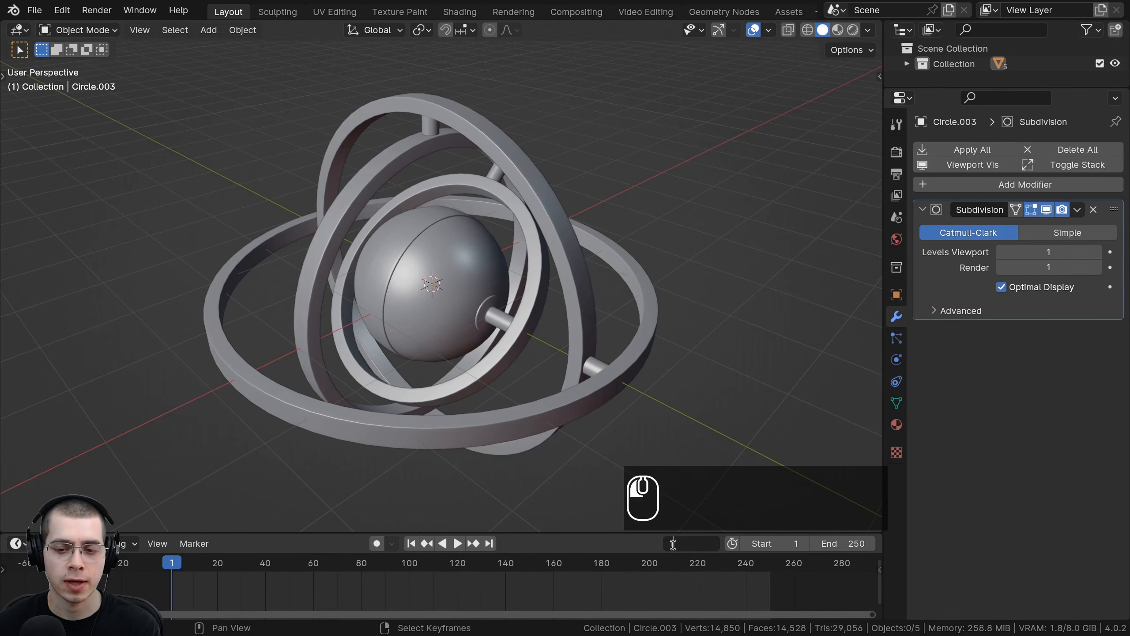
key(Return)
middle_drag(495, 396, 519, 421)
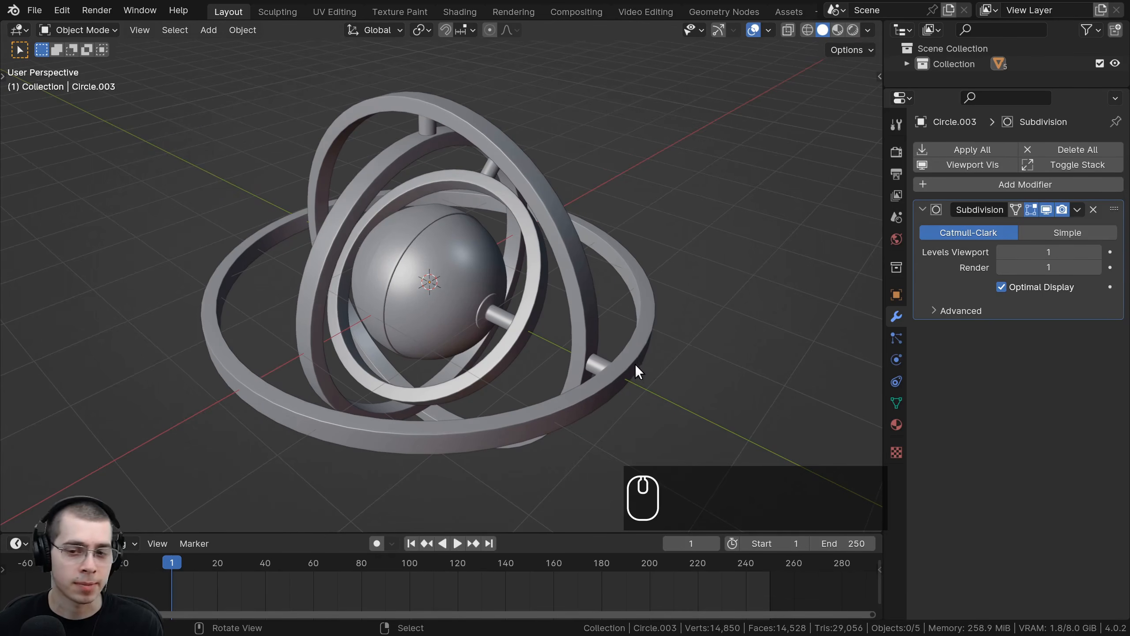
Step: Select the outer ring and, in front view, insert a rotation keyframe for it at frame 1
click(639, 343)
key(g)
right_click(581, 284)
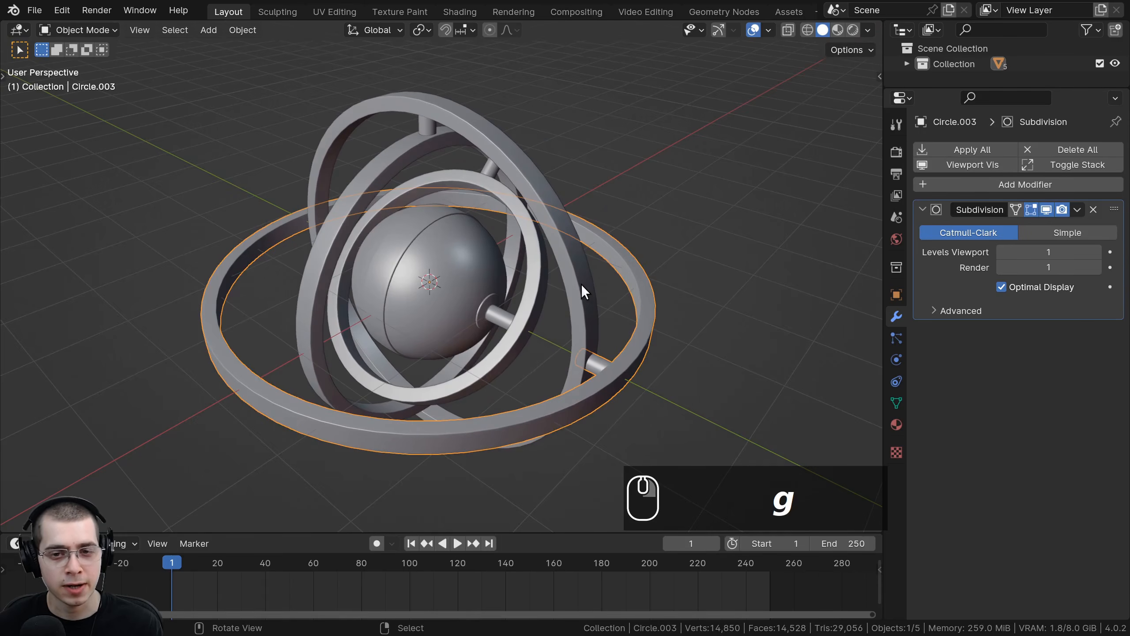
click(540, 281)
click(536, 281)
click(487, 281)
click(633, 342)
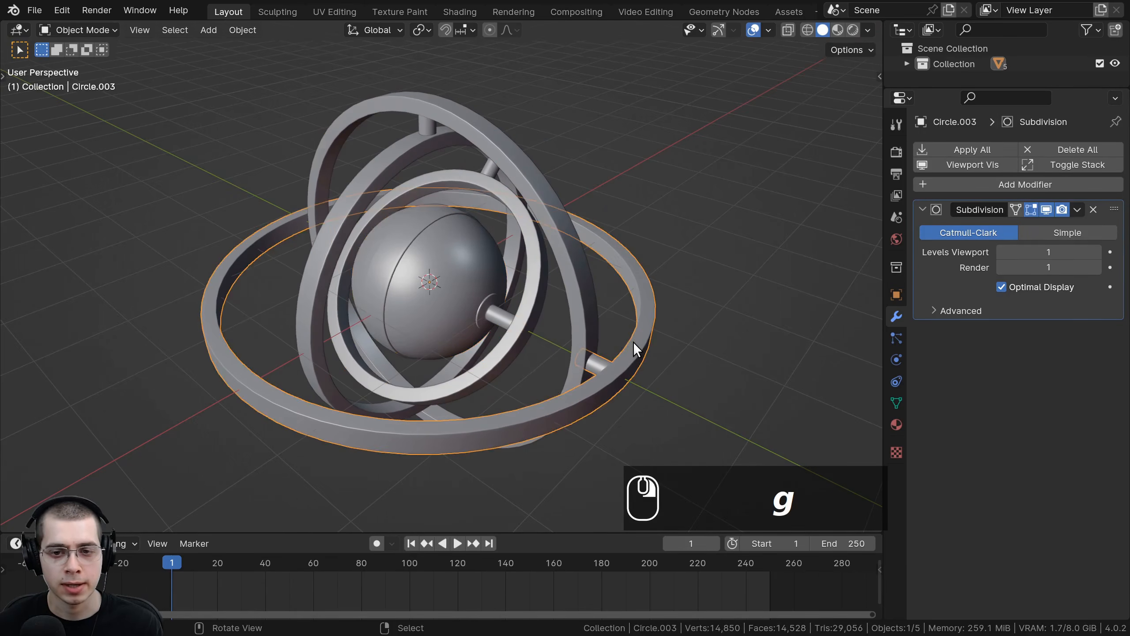
key(g)
right_click(611, 335)
middle_drag(606, 334, 375, 306)
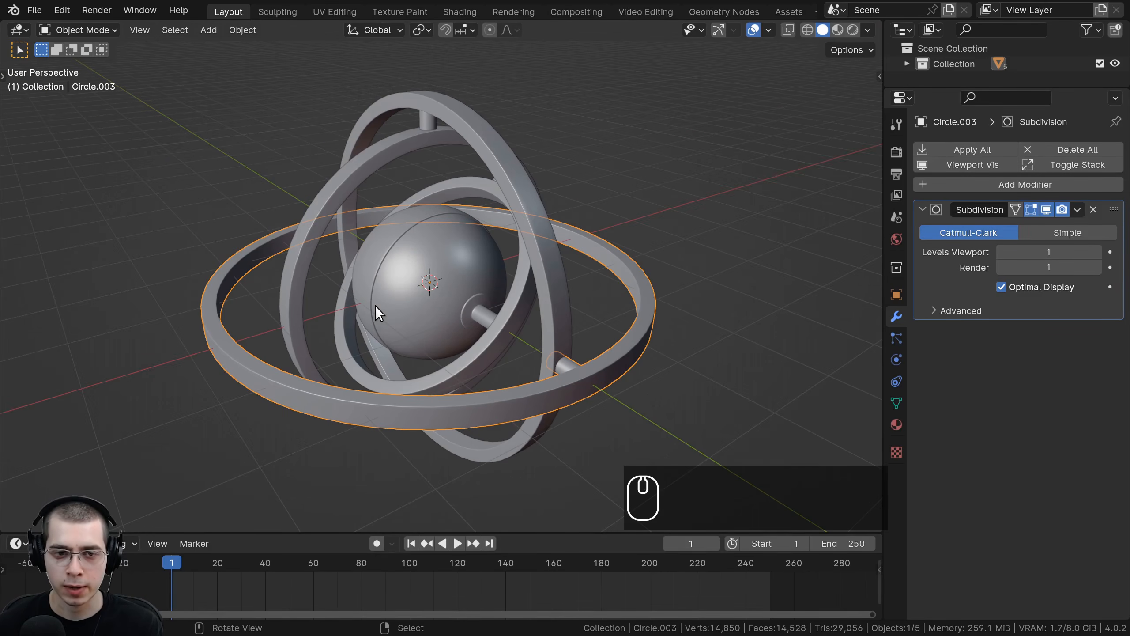
key(KP_1)
key(r)
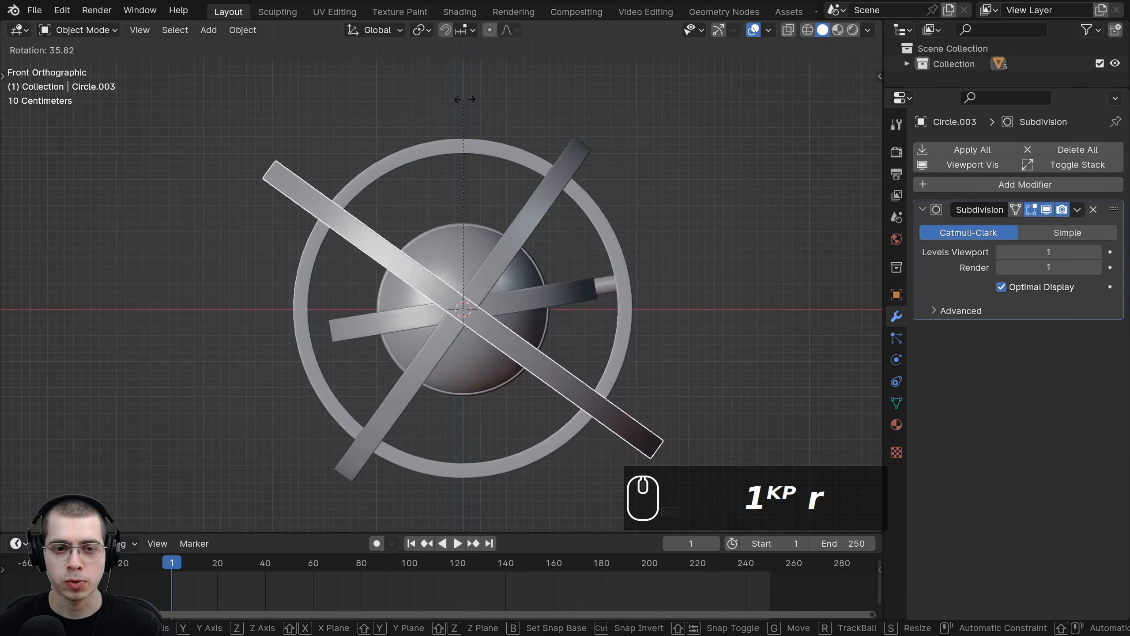
right_click(372, 252)
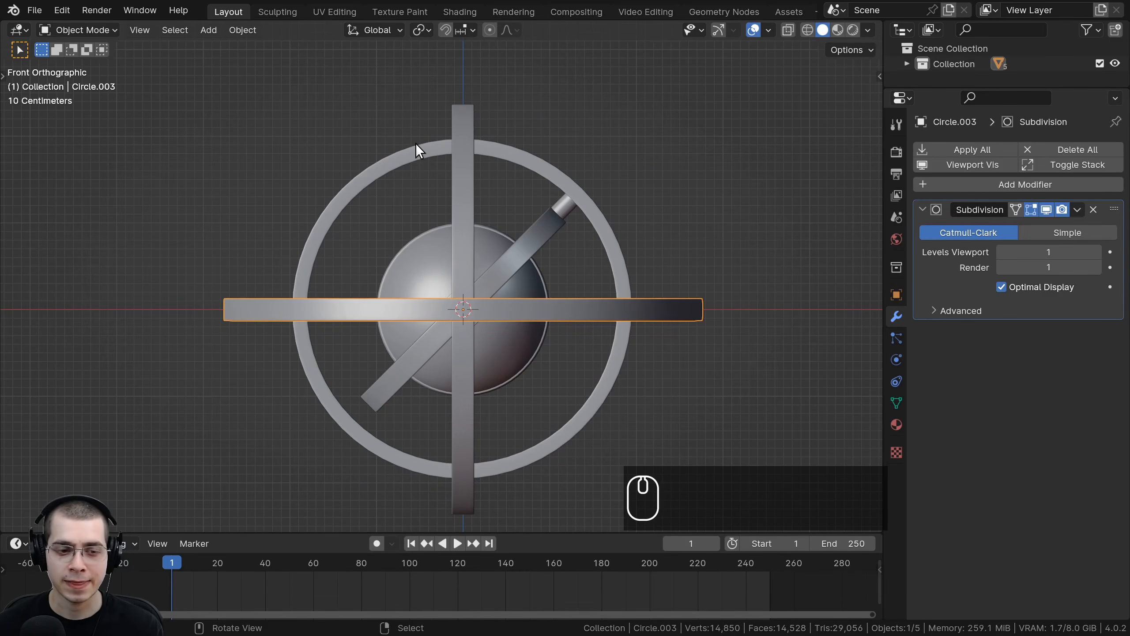
key(i)
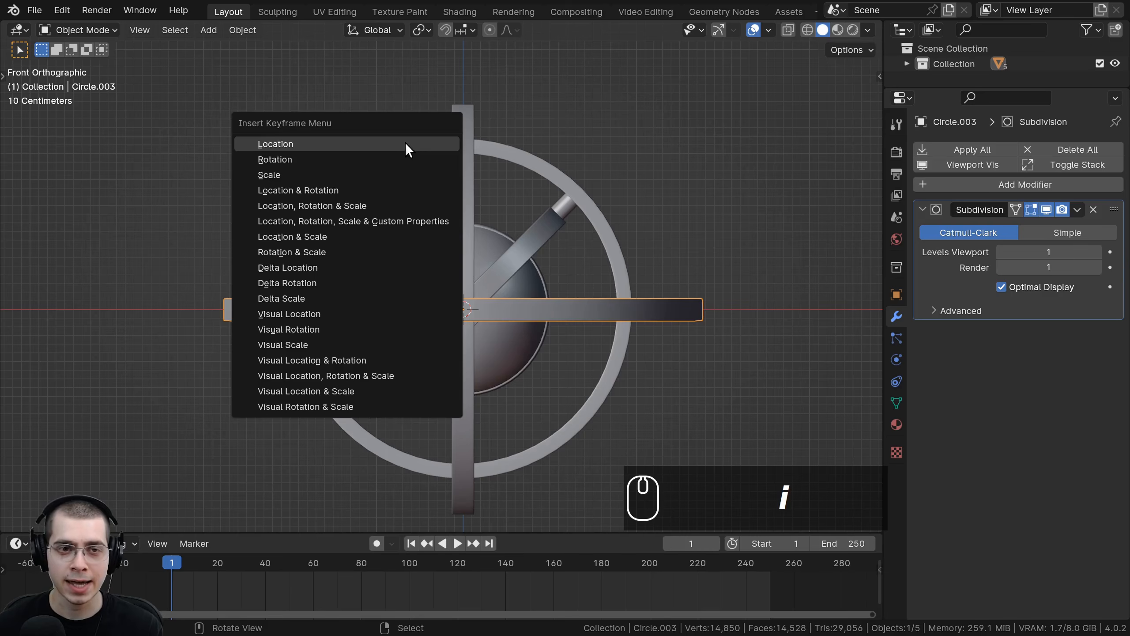
click(274, 161)
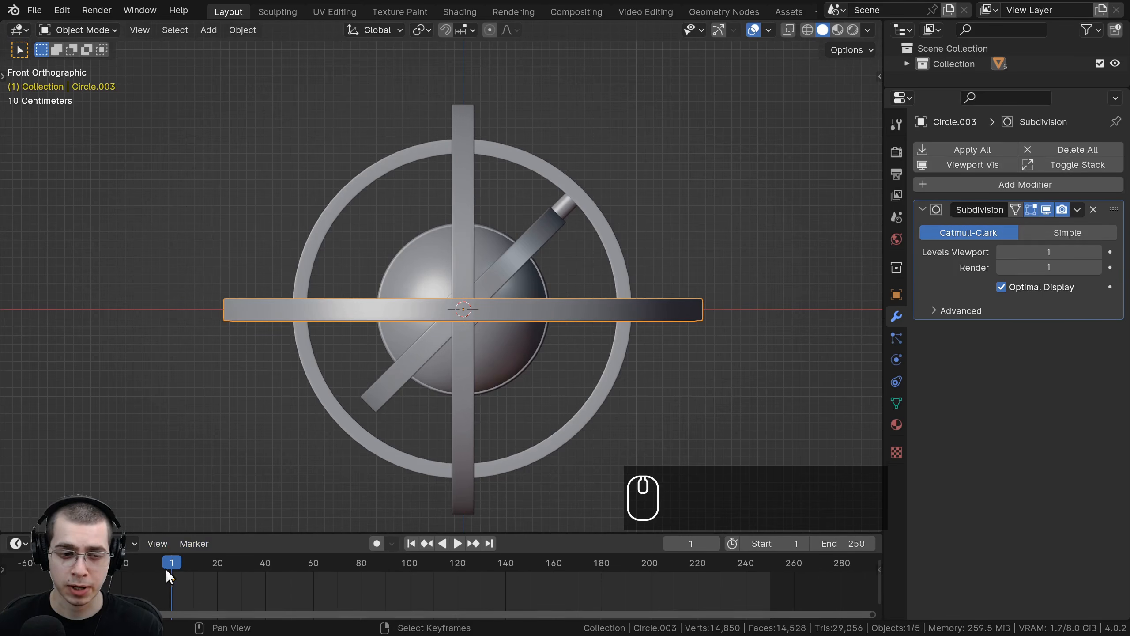
Step: Move the current frame to 251 on the timeline
click(187, 566)
click(167, 560)
drag(171, 566, 722, 568)
scroll(219, 576, down, 1)
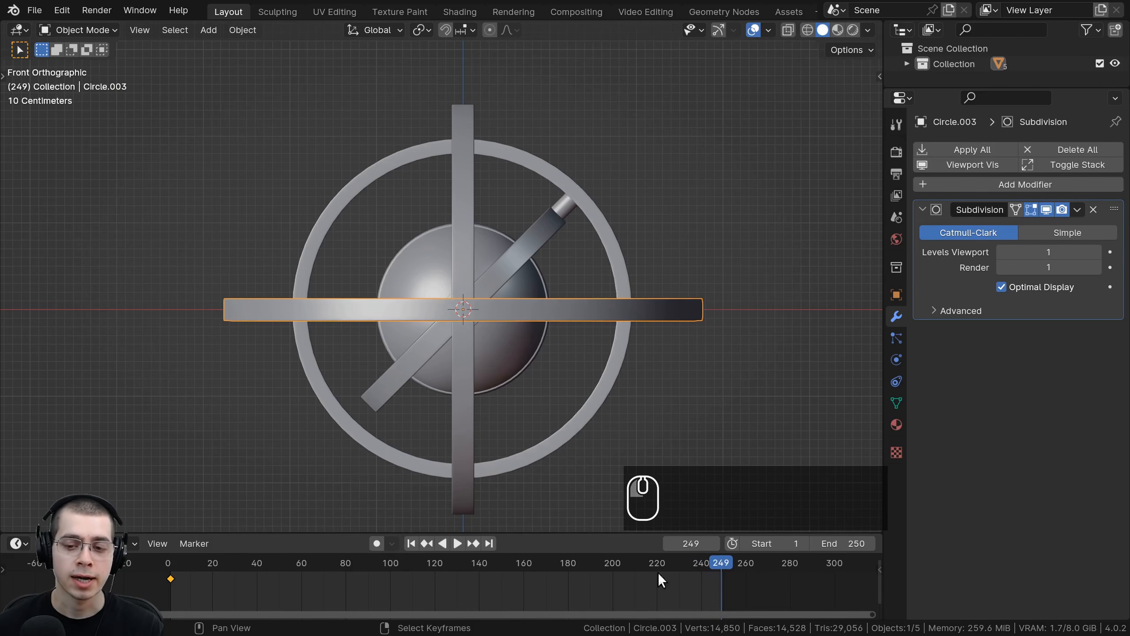
scroll(632, 570, up, 3)
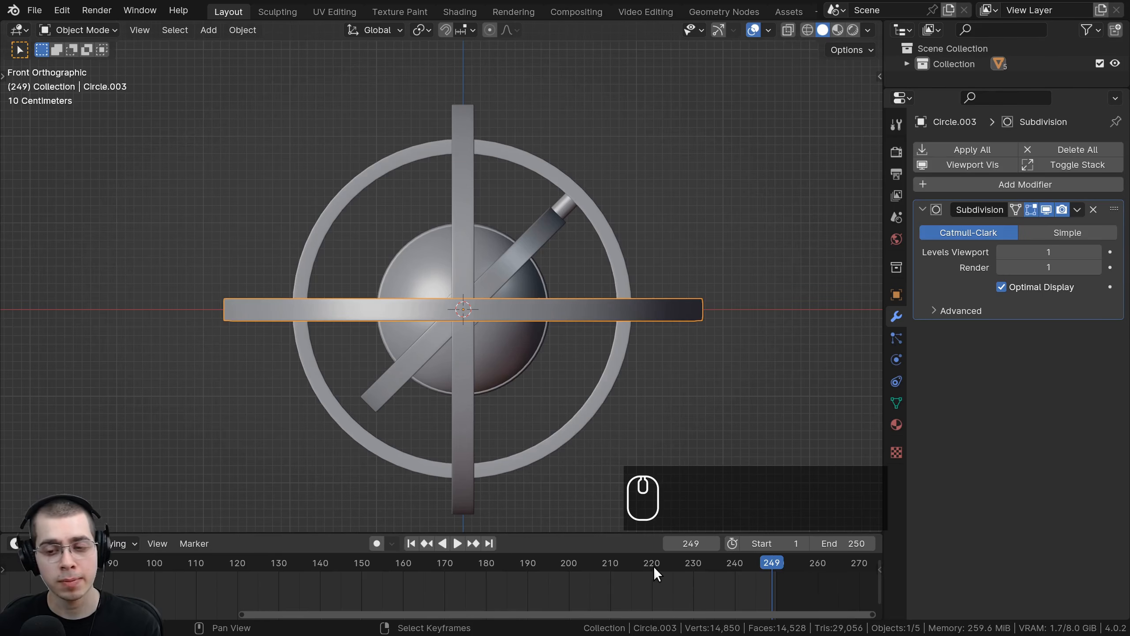
scroll(685, 576, up, 2)
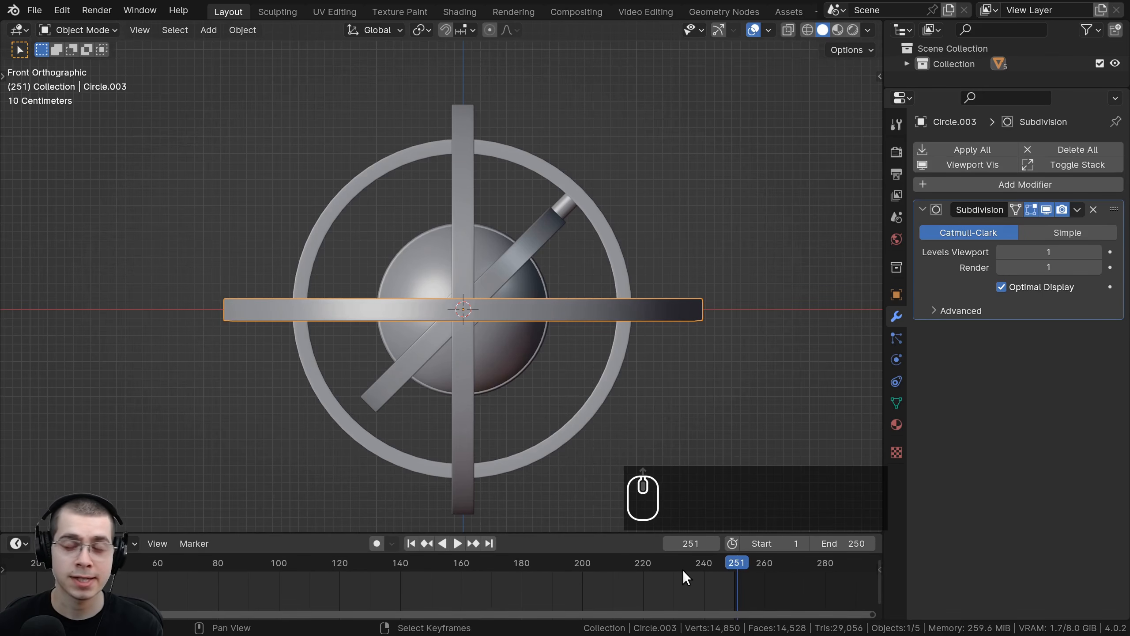
key(Left)
key(Right)
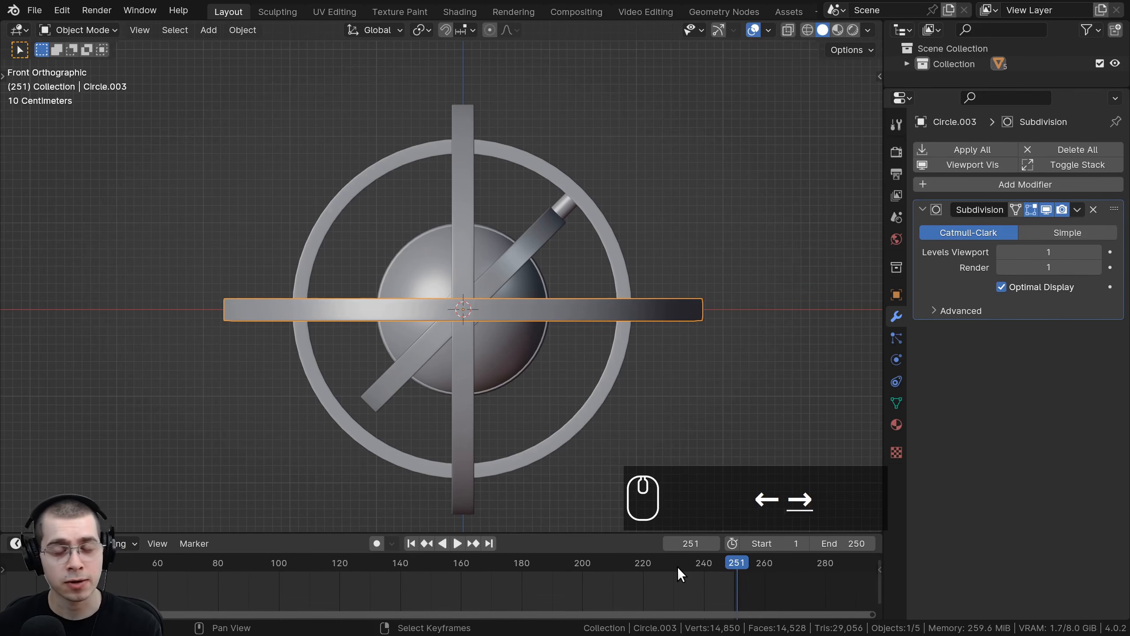
key(Left)
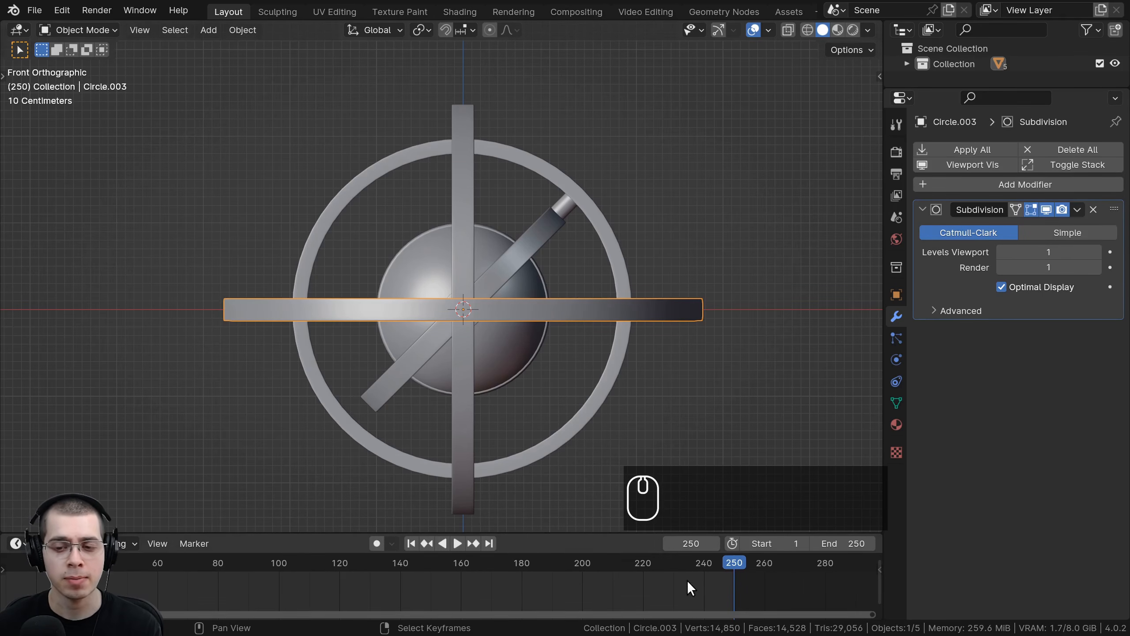
key(Right)
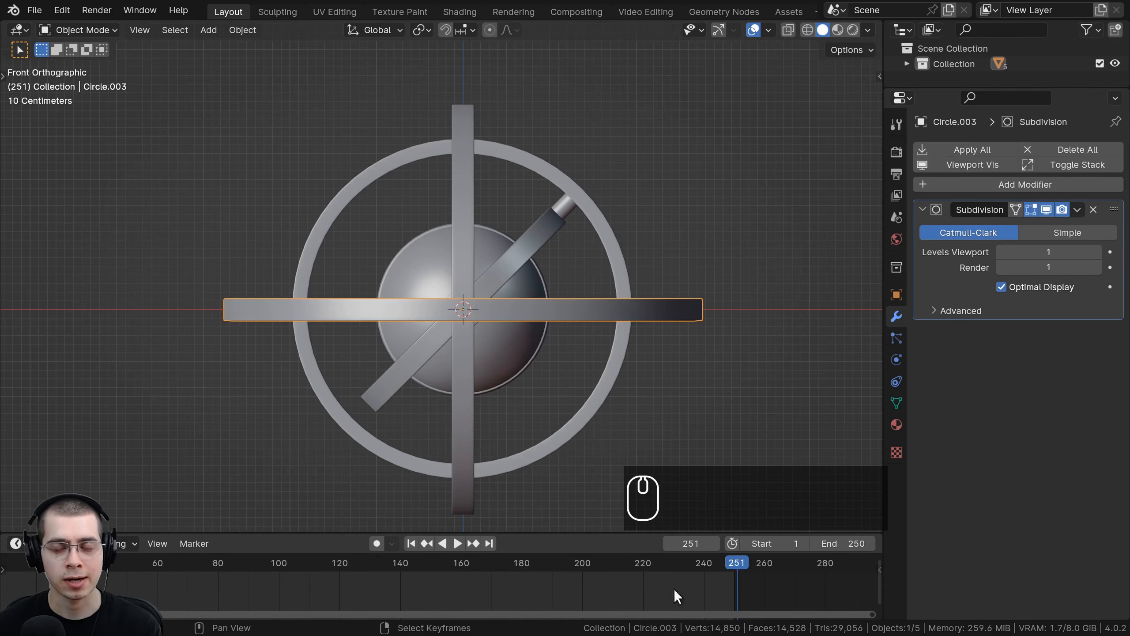
Step: Rotate the outer ring 360 degrees and insert a rotation keyframe at frame 251
middle_drag(768, 588, 604, 584)
scroll(607, 583, up, 2)
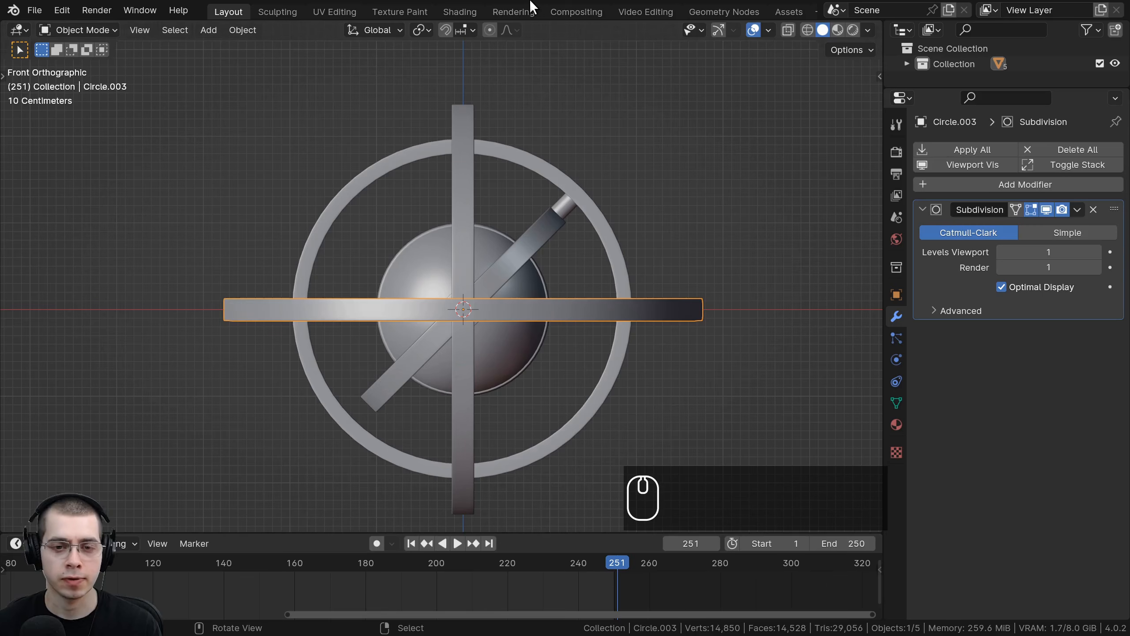
key(r)
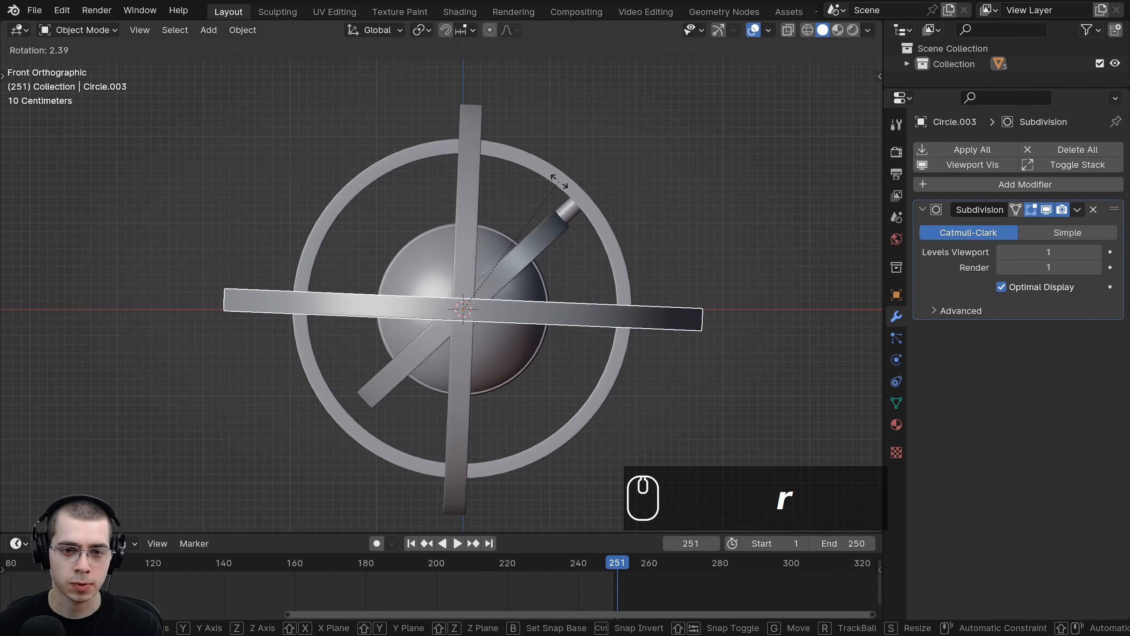
text(360)
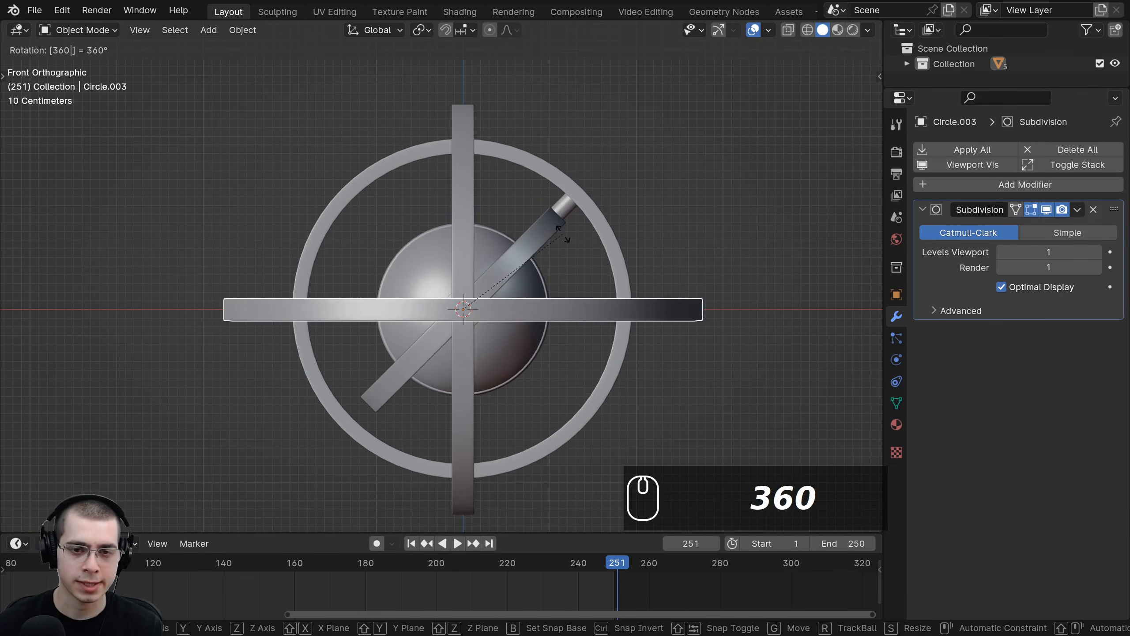
key(Return)
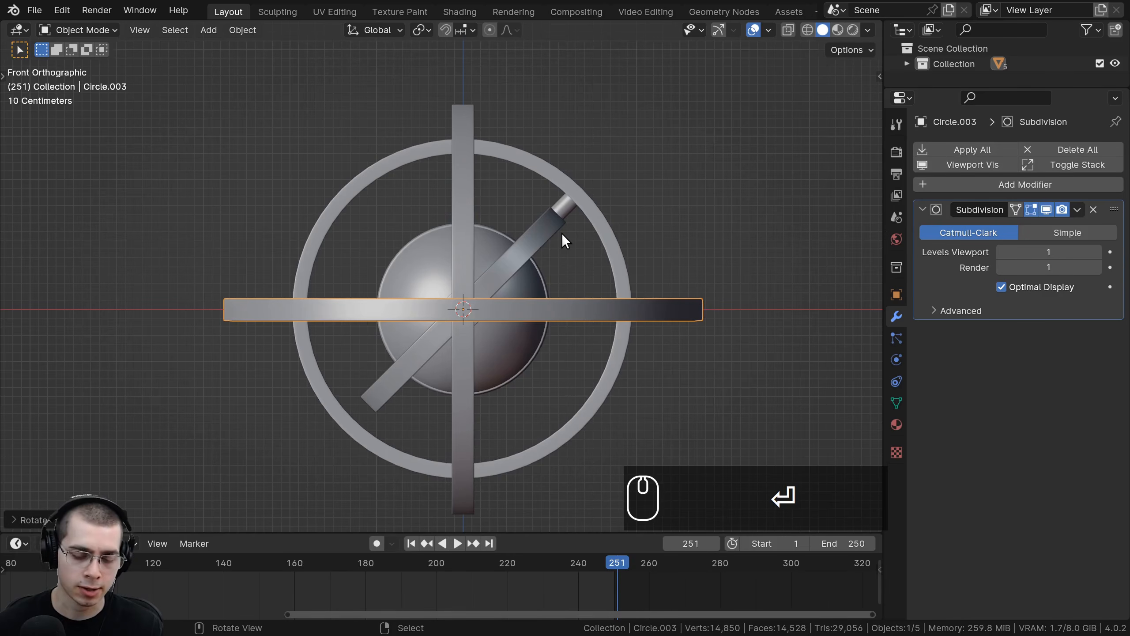
key(i)
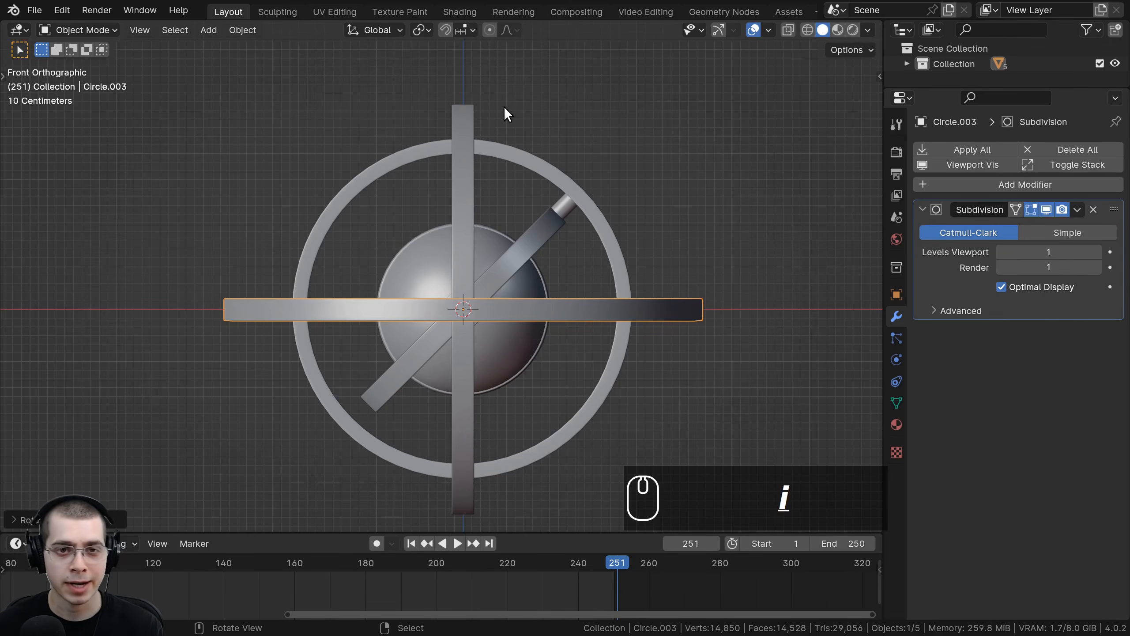
click(343, 105)
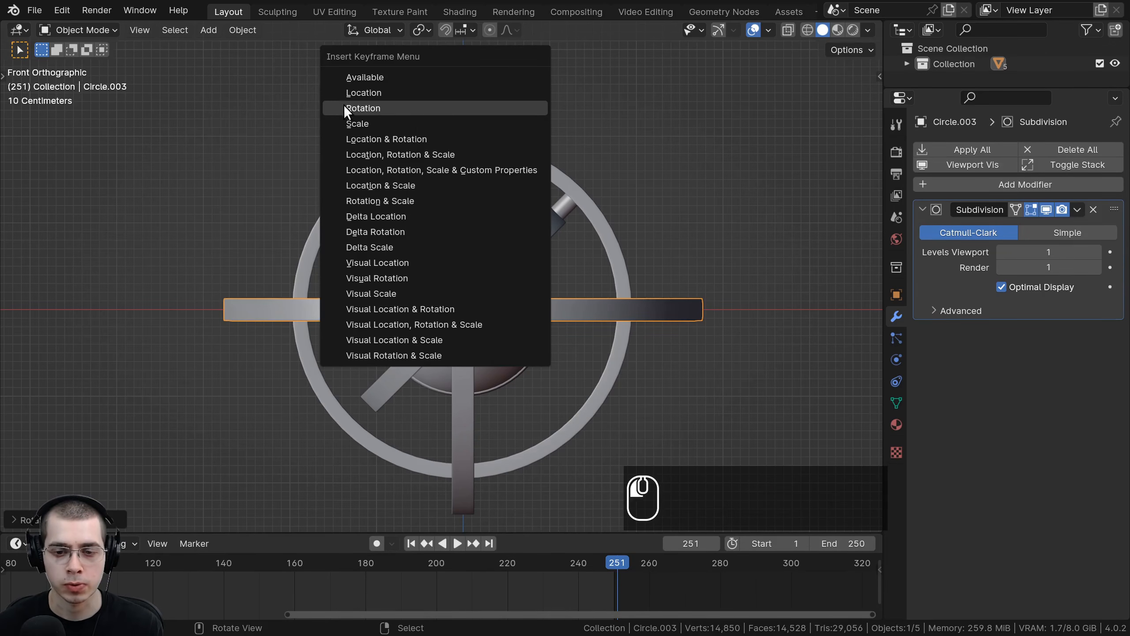
Step: Play the animation to review the outer ring's spin
scroll(378, 494, down, 6)
scroll(414, 577, up, 2)
scroll(468, 419, up, 7)
key(space)
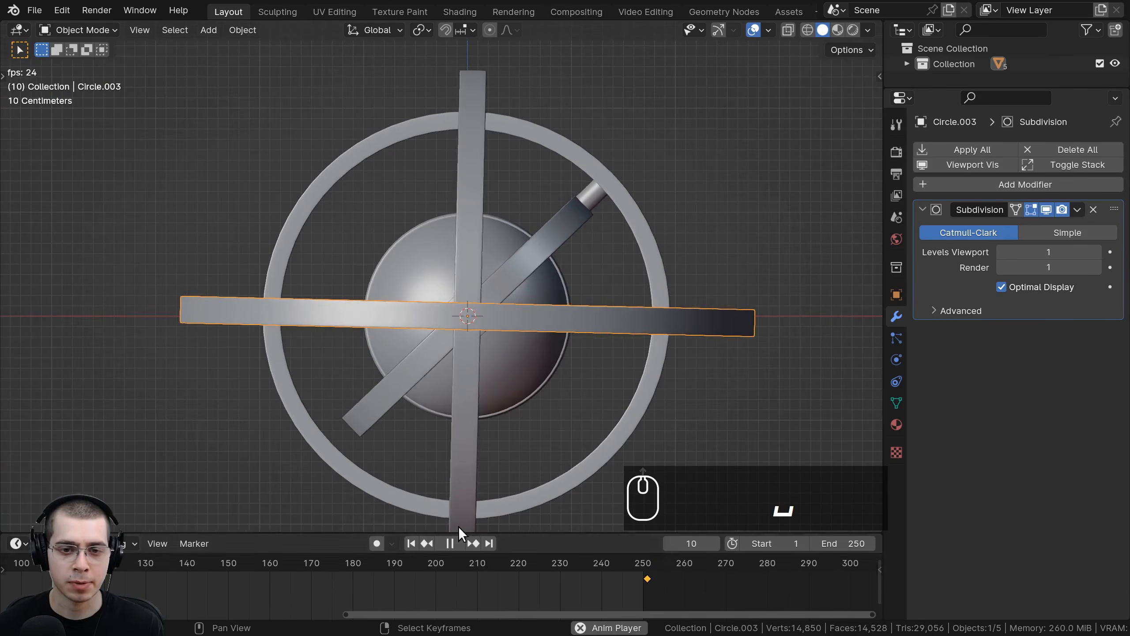
scroll(458, 527, down, 3)
scroll(362, 596, down, 3)
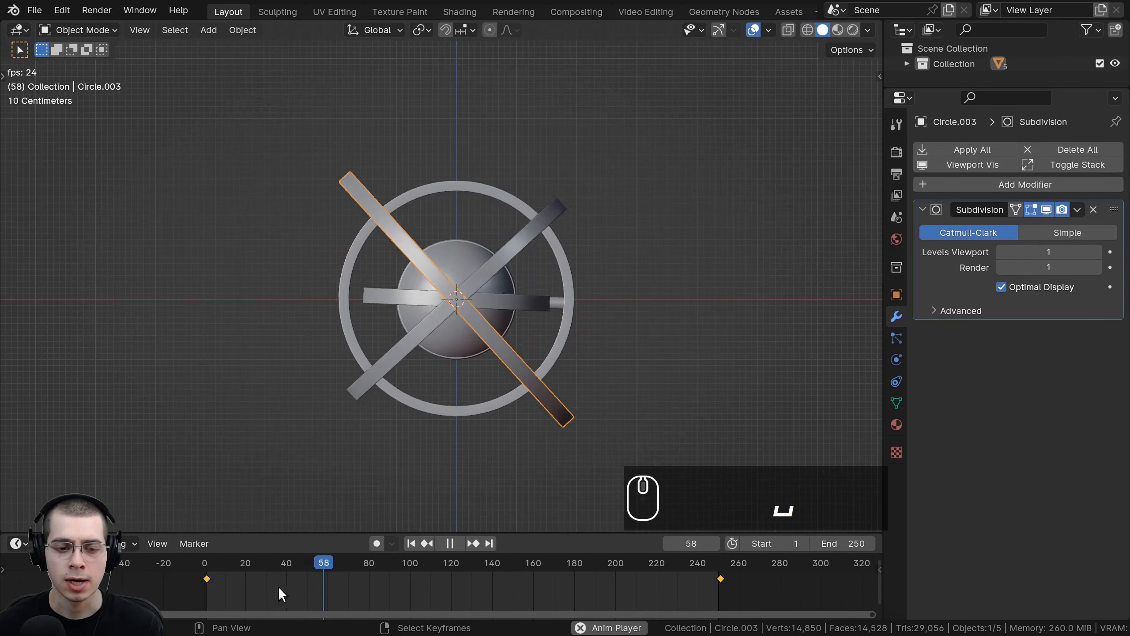
Step: Select all of the outer ring's keyframes and set their interpolation to Linear
click(210, 576)
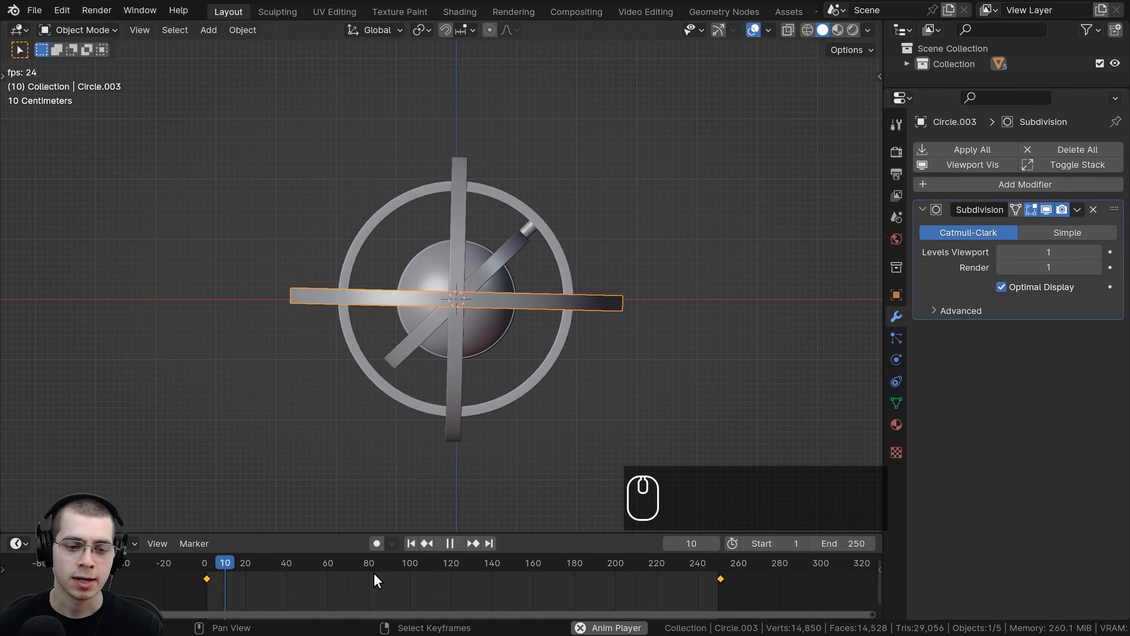
key(a)
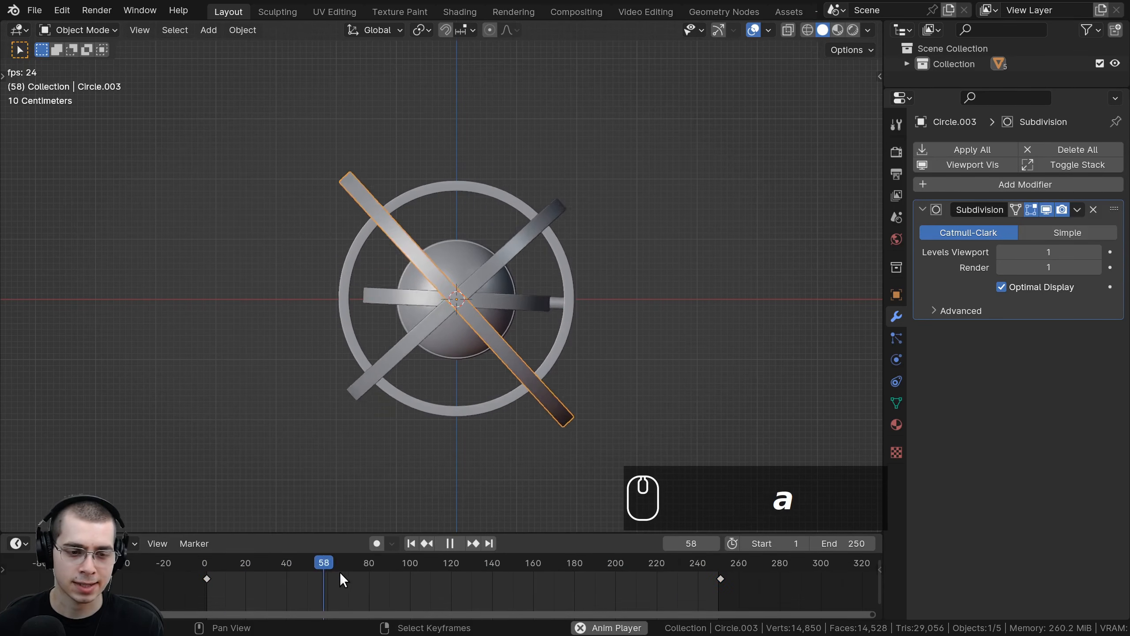
drag(337, 532, 338, 528)
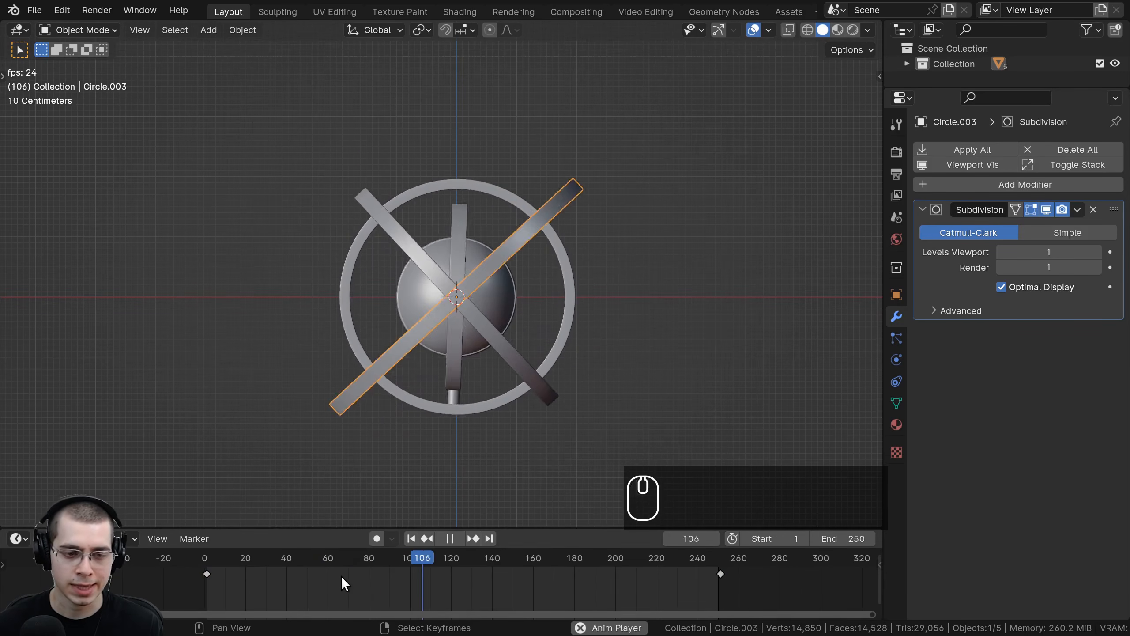
key(a)
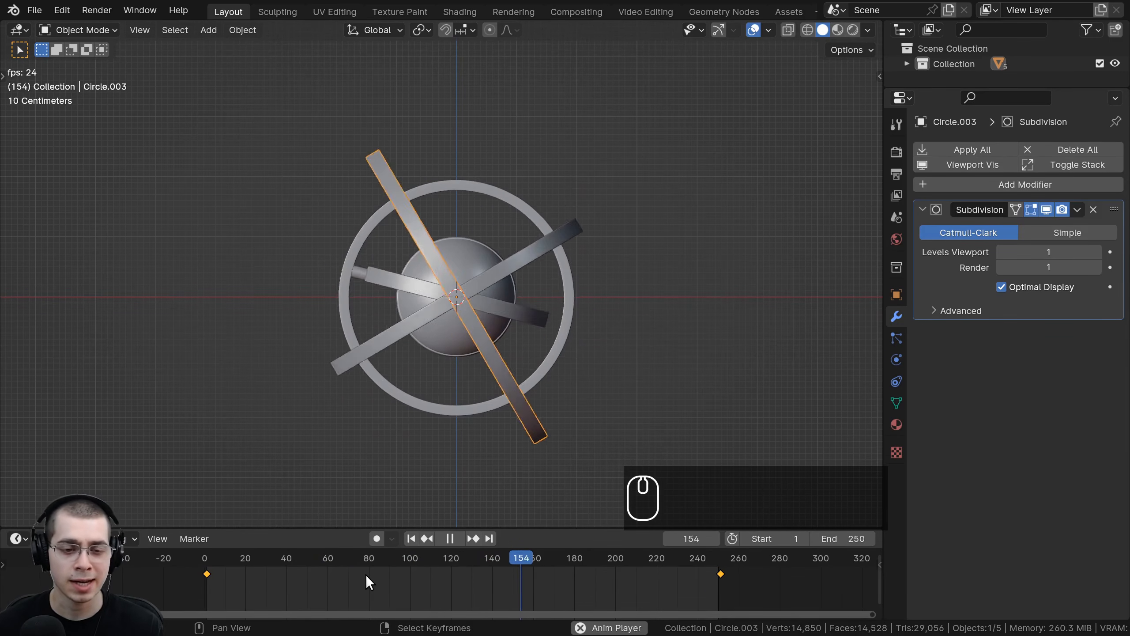
key(t)
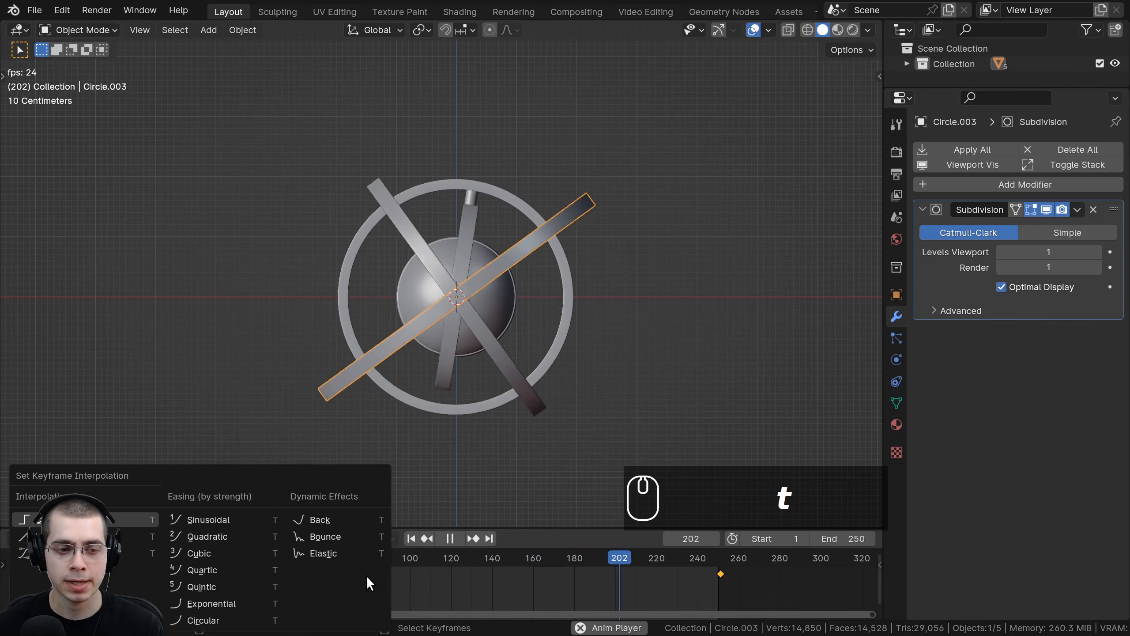
key(t)
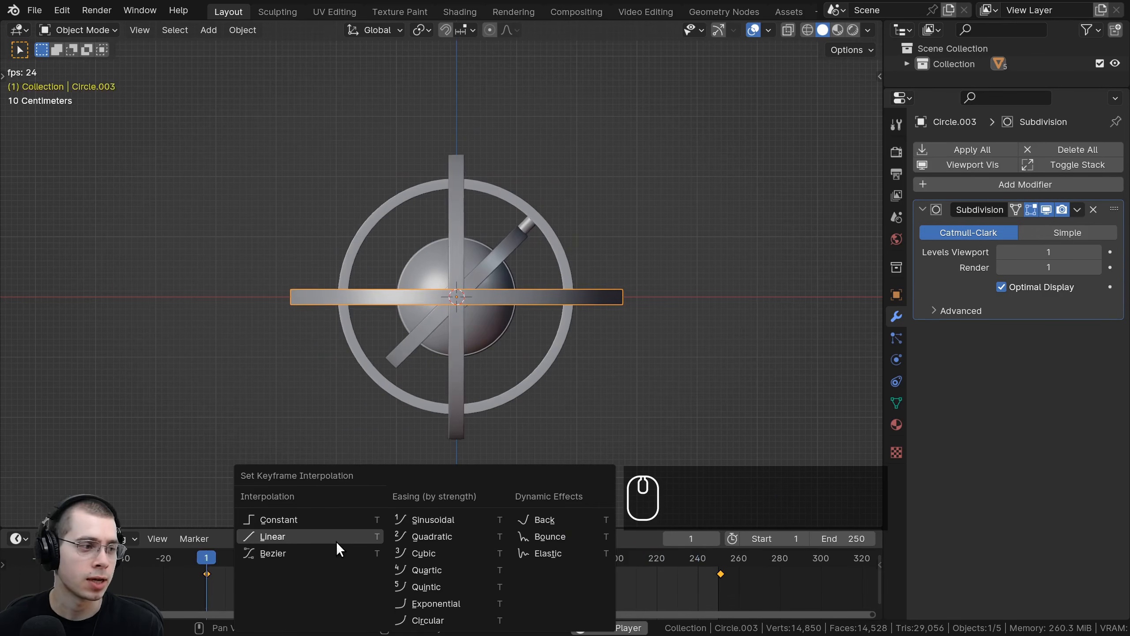
click(336, 540)
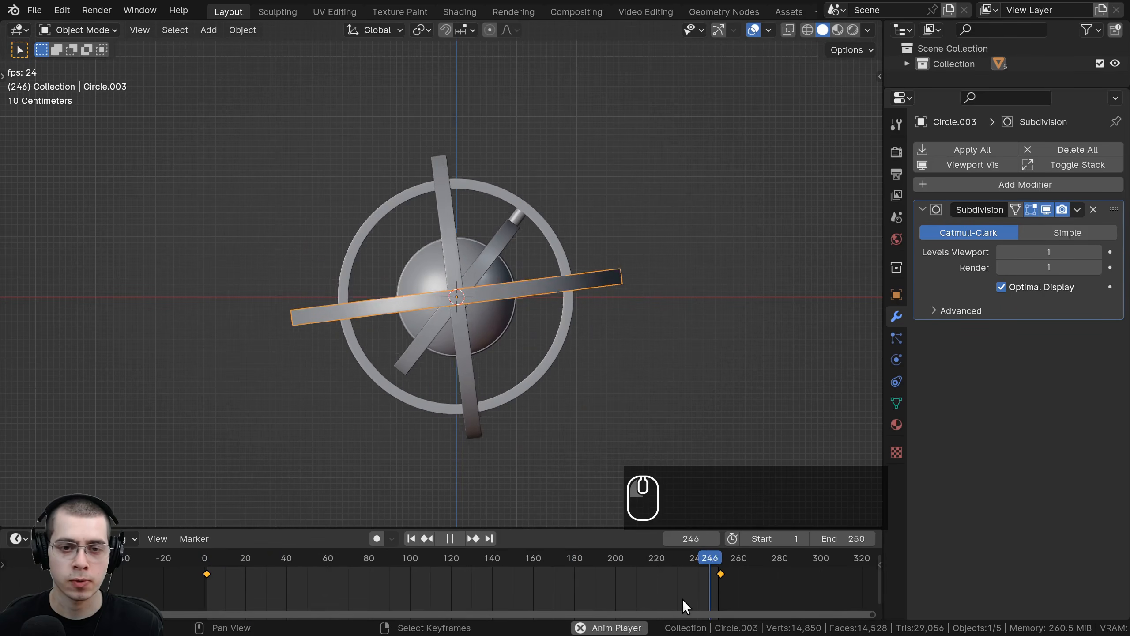
Step: Stop playback at frame 1, rotate the outer ring about the Z axis, and keyframe its rotation in top view
click(695, 559)
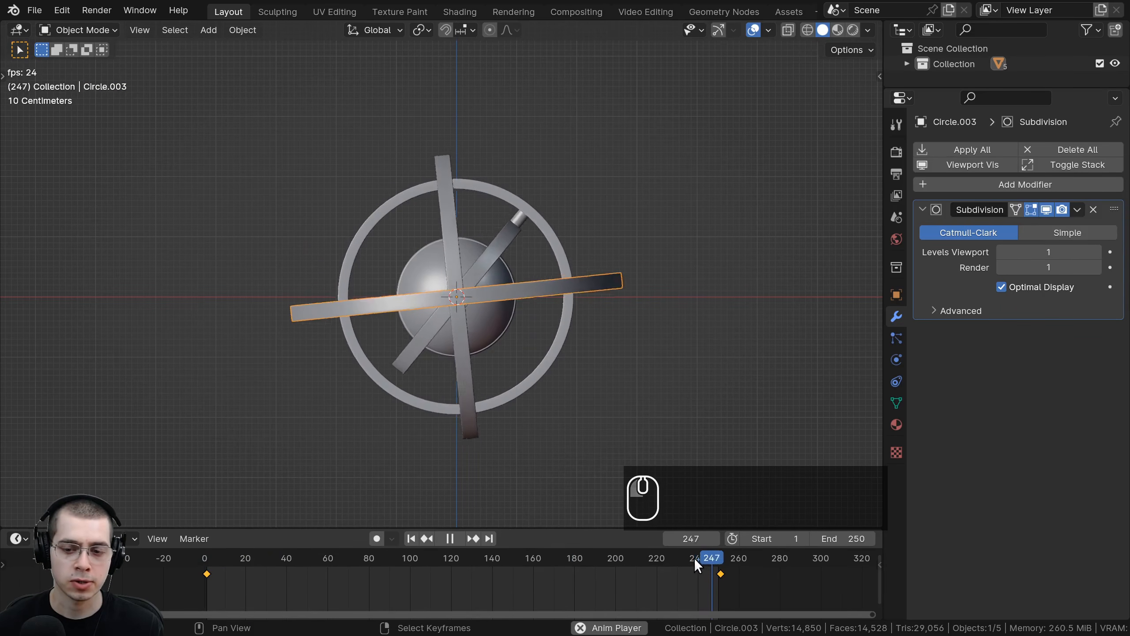
click(689, 555)
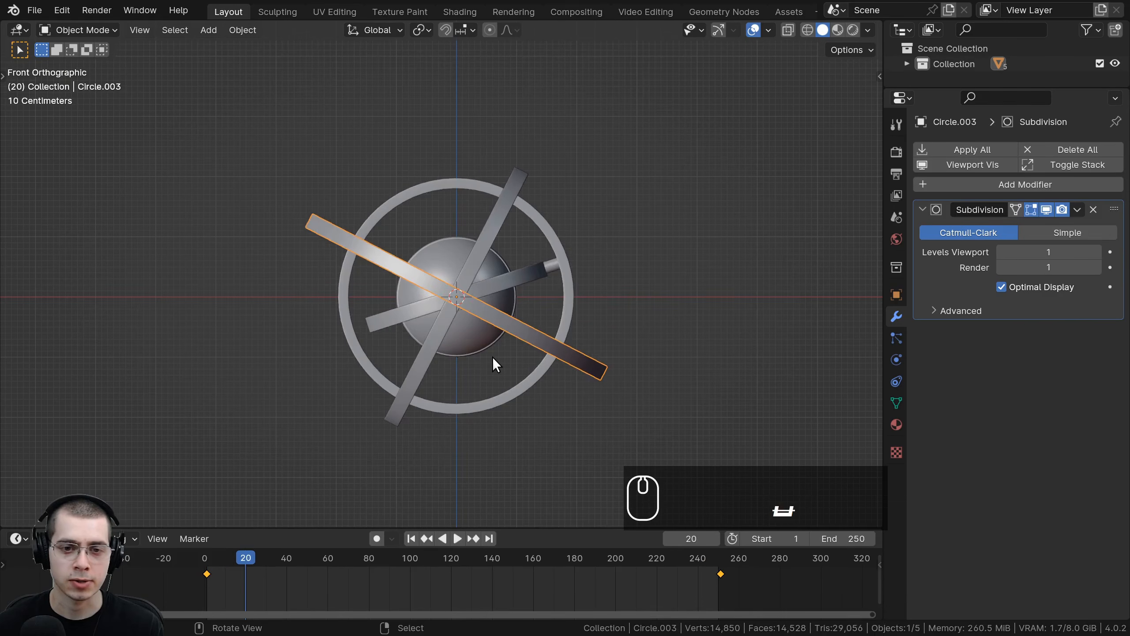
key(Escape)
middle_drag(498, 378, 640, 234)
key(r)
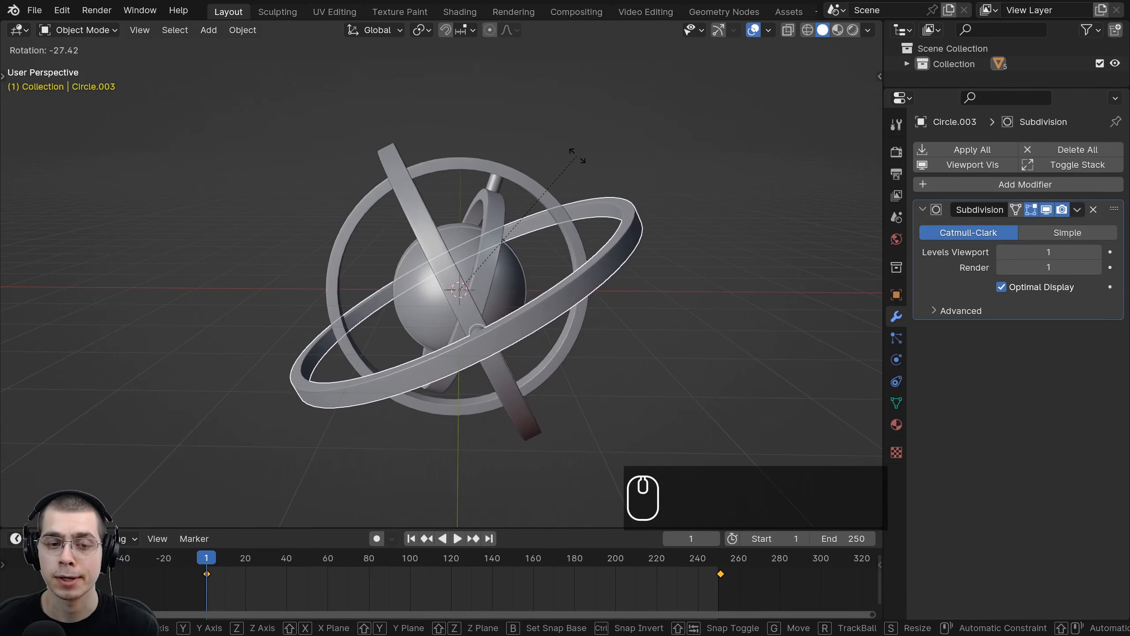
right_click(637, 272)
key(r)
key(z)
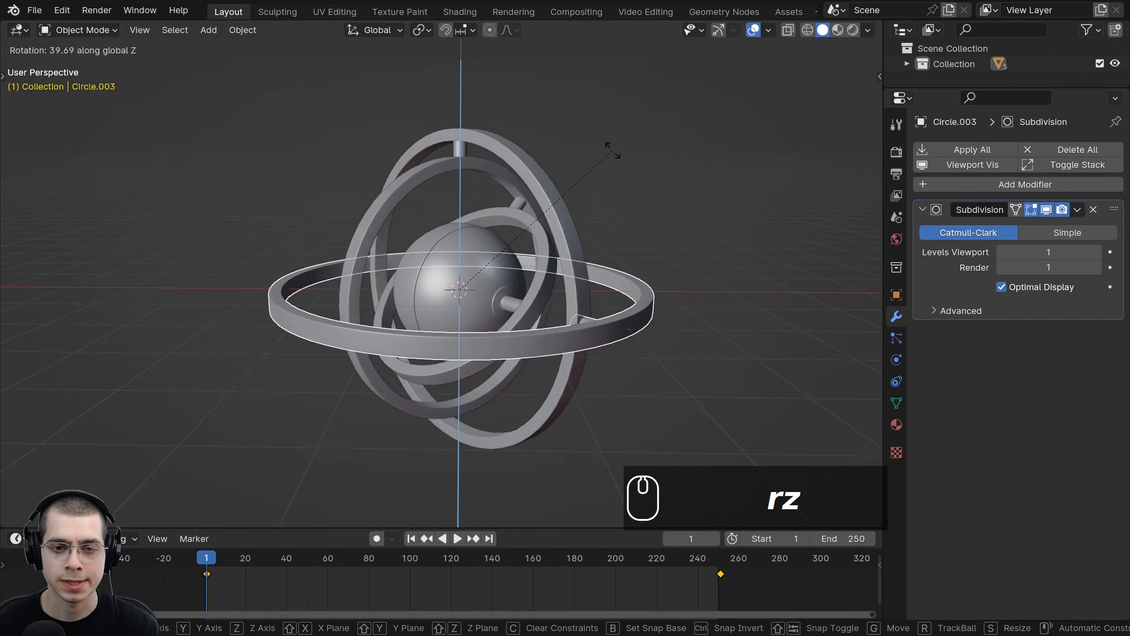
click(609, 356)
key(KP_7)
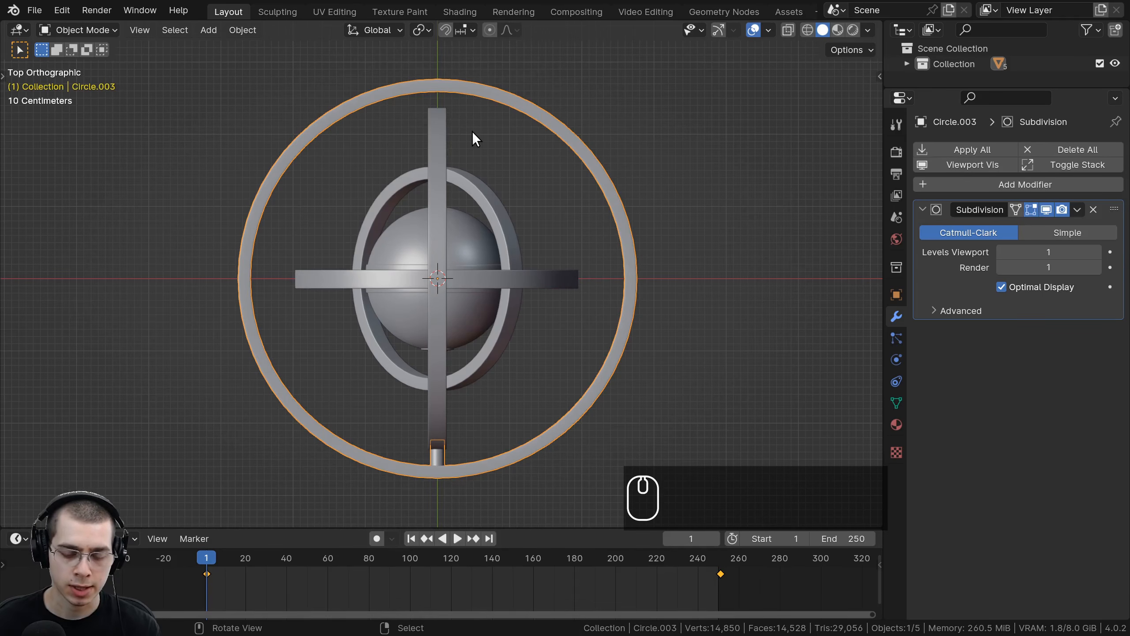
key(i)
click(404, 132)
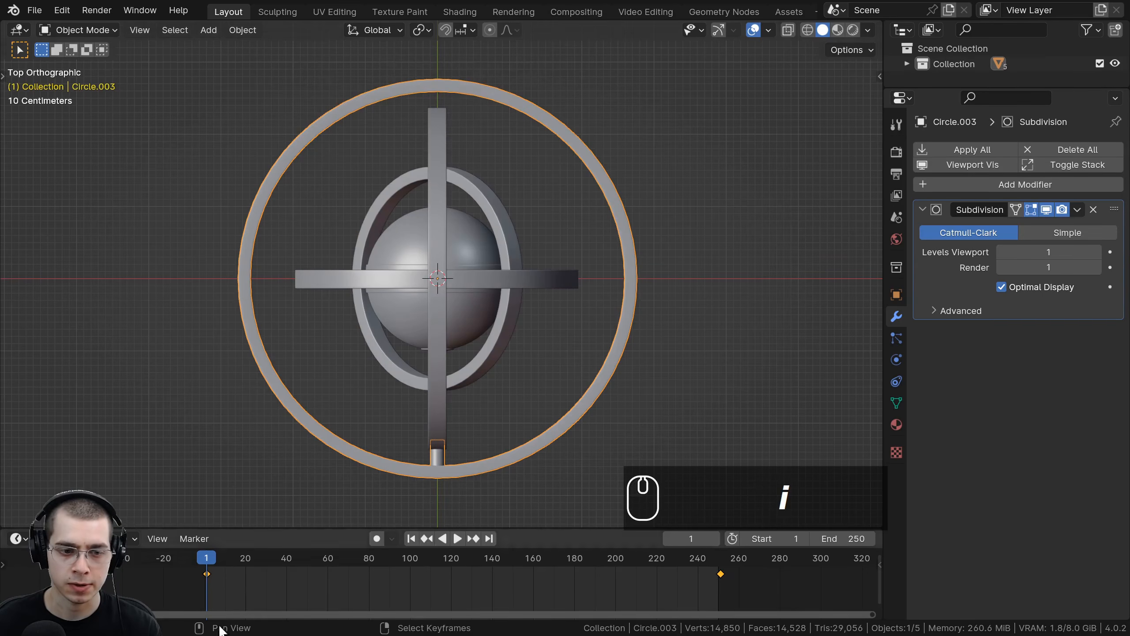
Step: Go to frame 251, rotate the outer ring -360 degrees, and insert a rotation keyframe there
drag(215, 558, 722, 565)
key(Left)
key(Left)
key(Right)
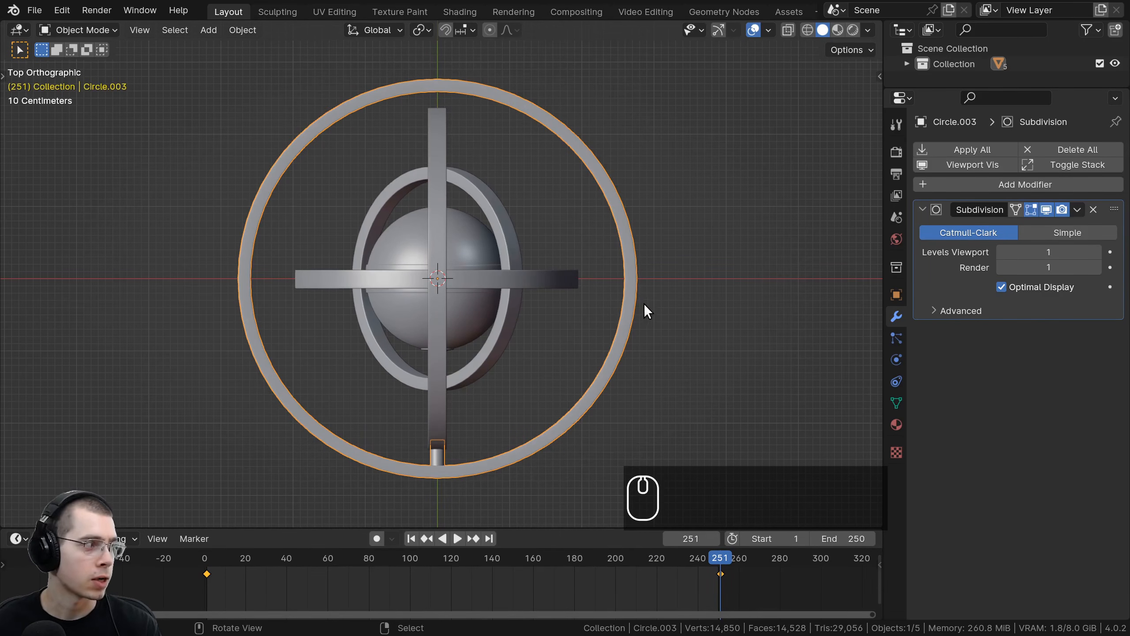
key(r)
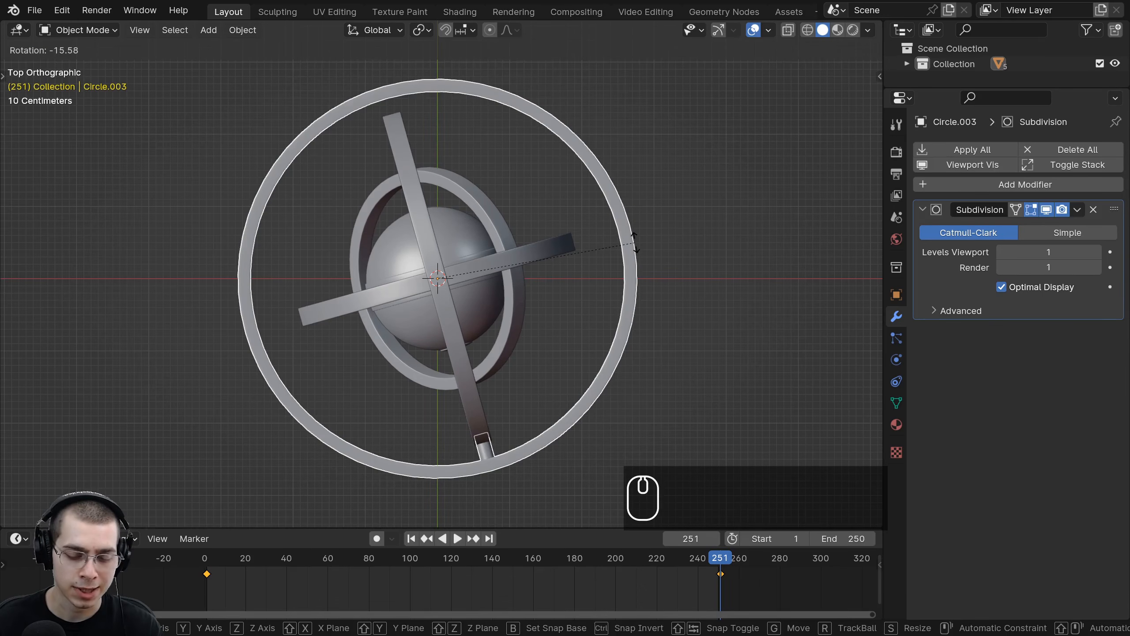
text(360)
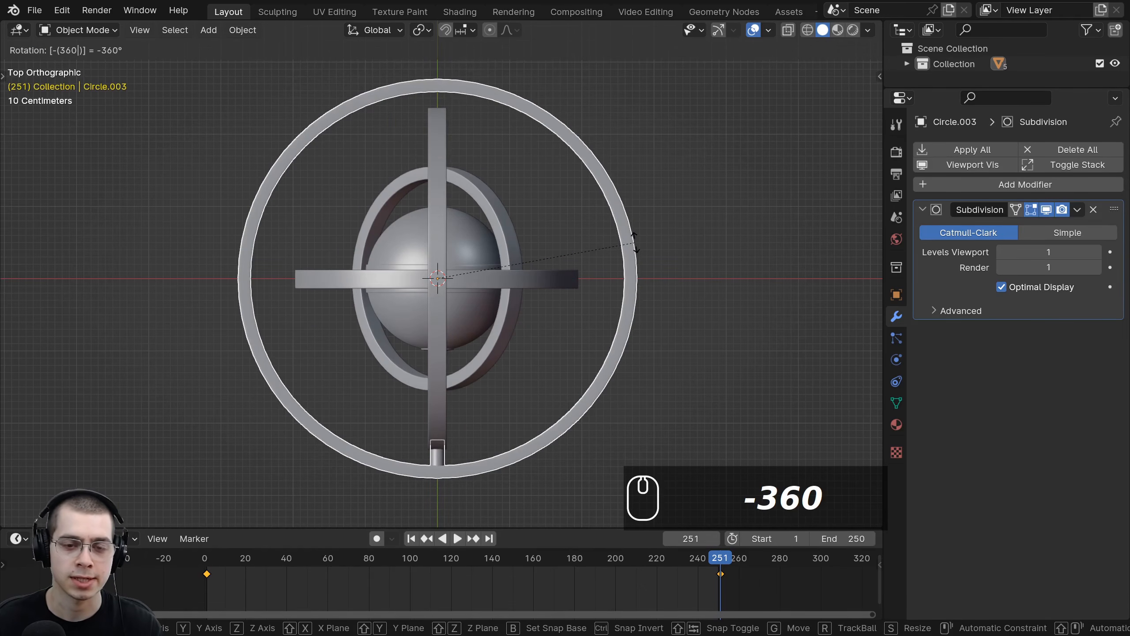
key(Return)
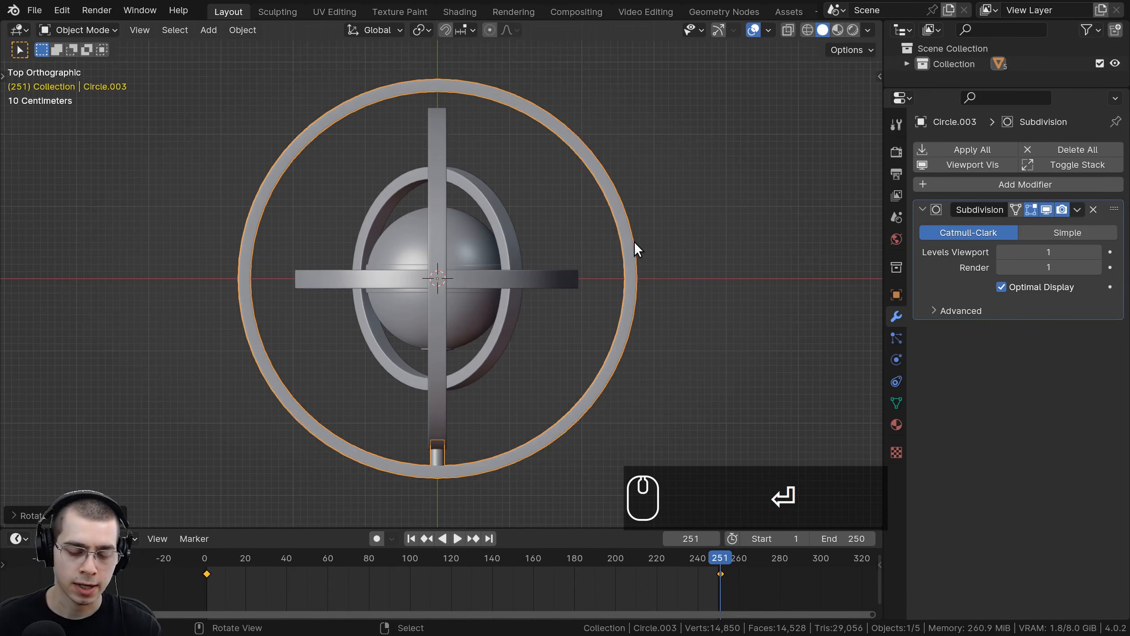
key(i)
click(580, 203)
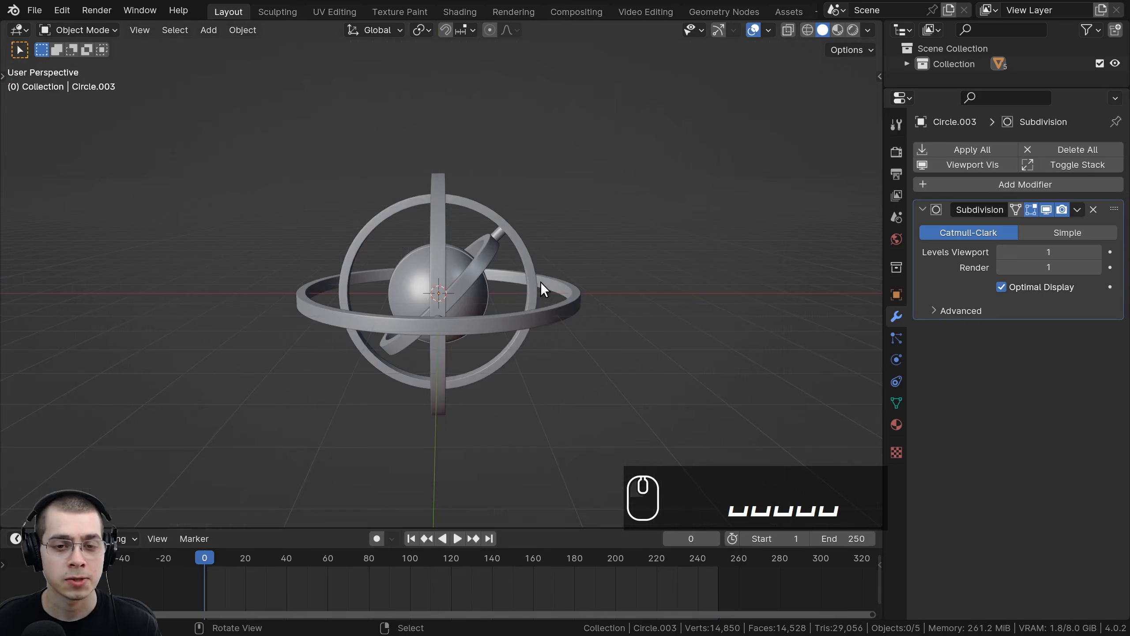
Step: Play the animation and orbit around the rings to review the outer ring's spin
key(space)
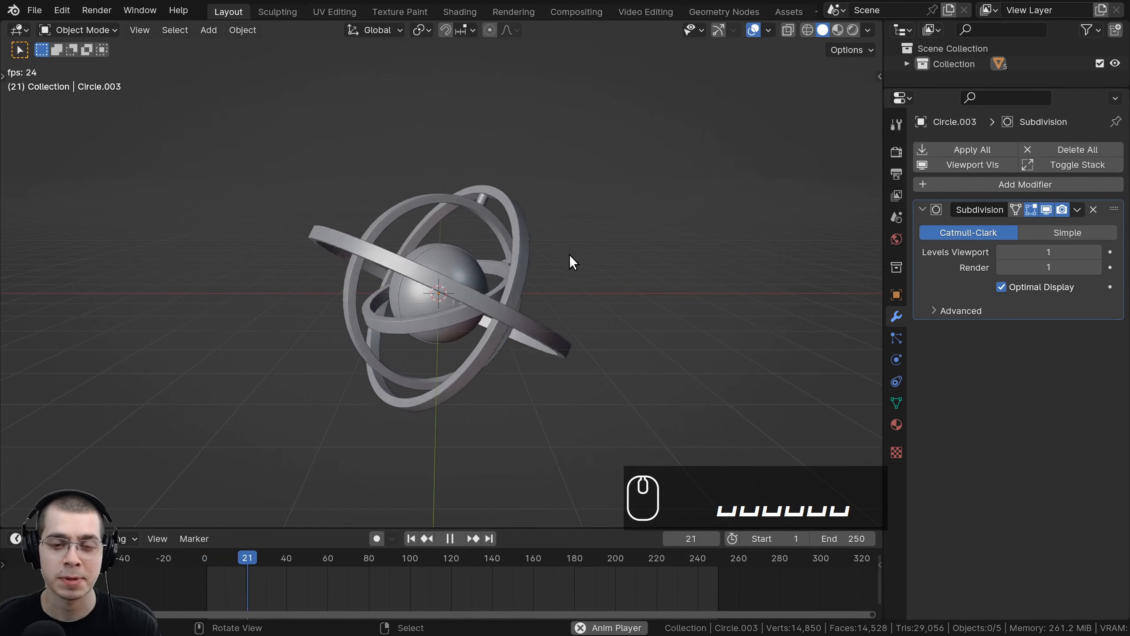
middle_drag(568, 254, 535, 370)
click(554, 253)
scroll(535, 369, down, 1)
middle_drag(535, 370, 518, 386)
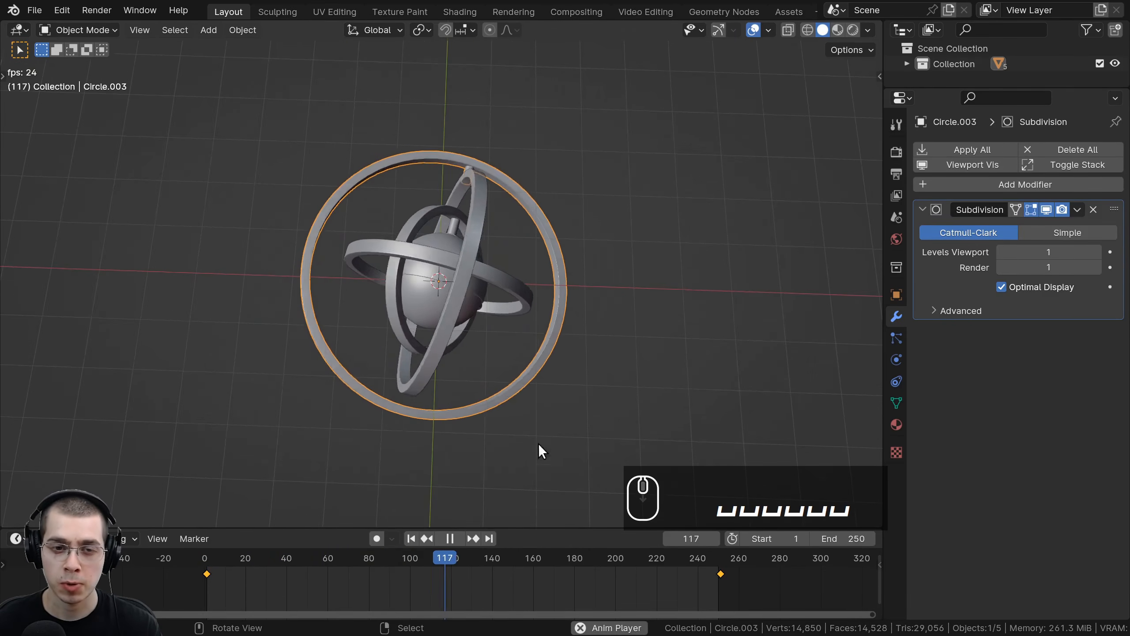
middle_drag(409, 378, 462, 205)
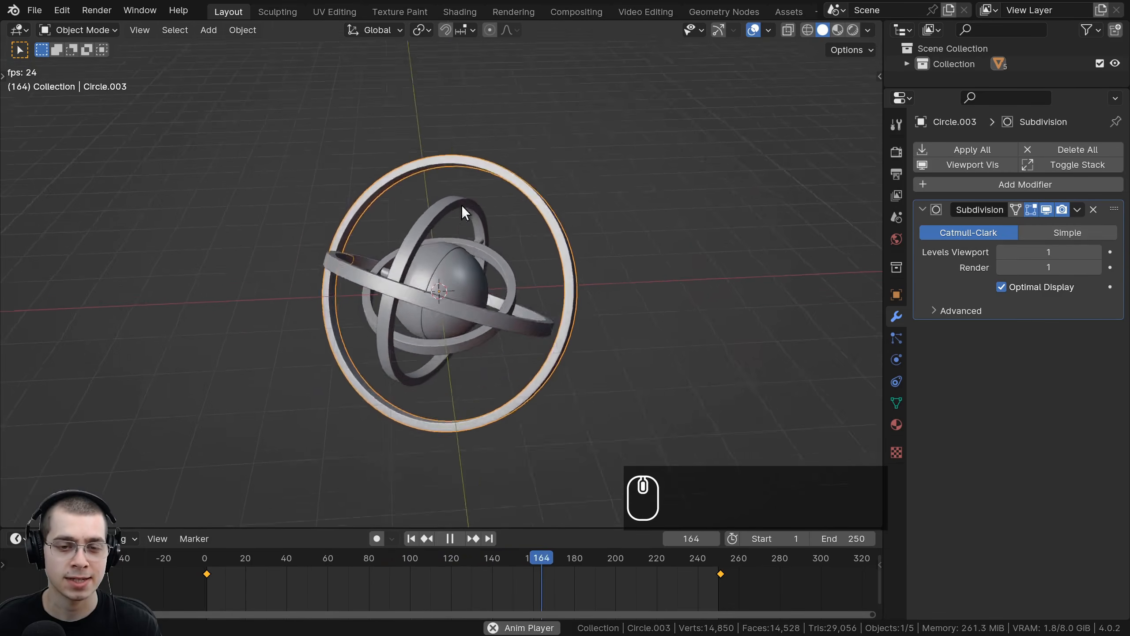
middle_drag(445, 155, 441, 206)
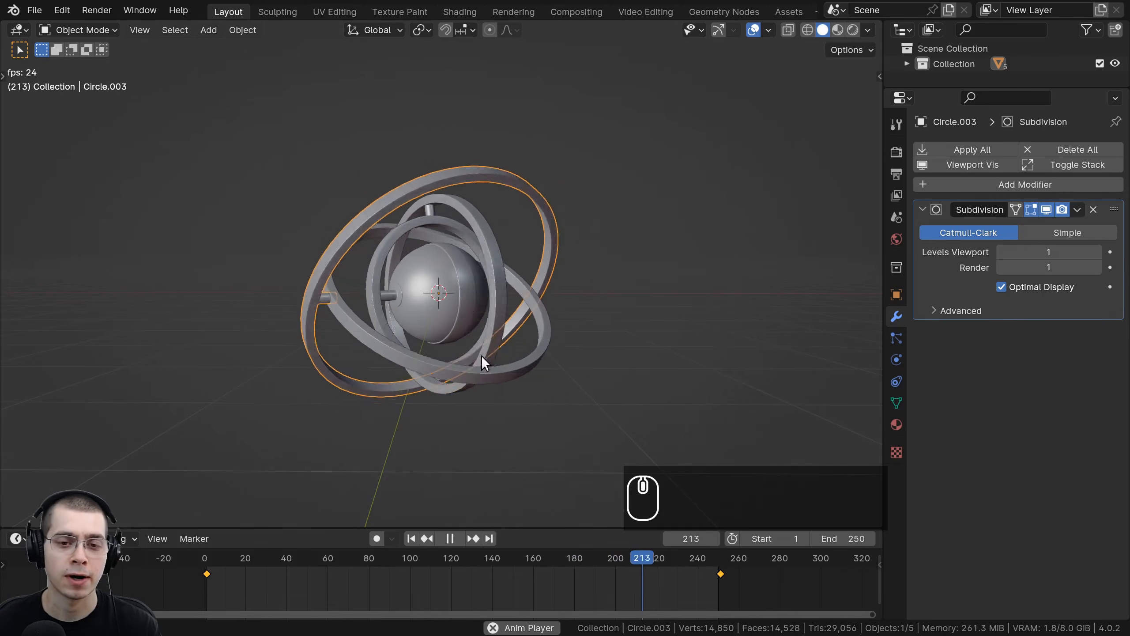
middle_drag(481, 357, 555, 344)
scroll(606, 394, up, 2)
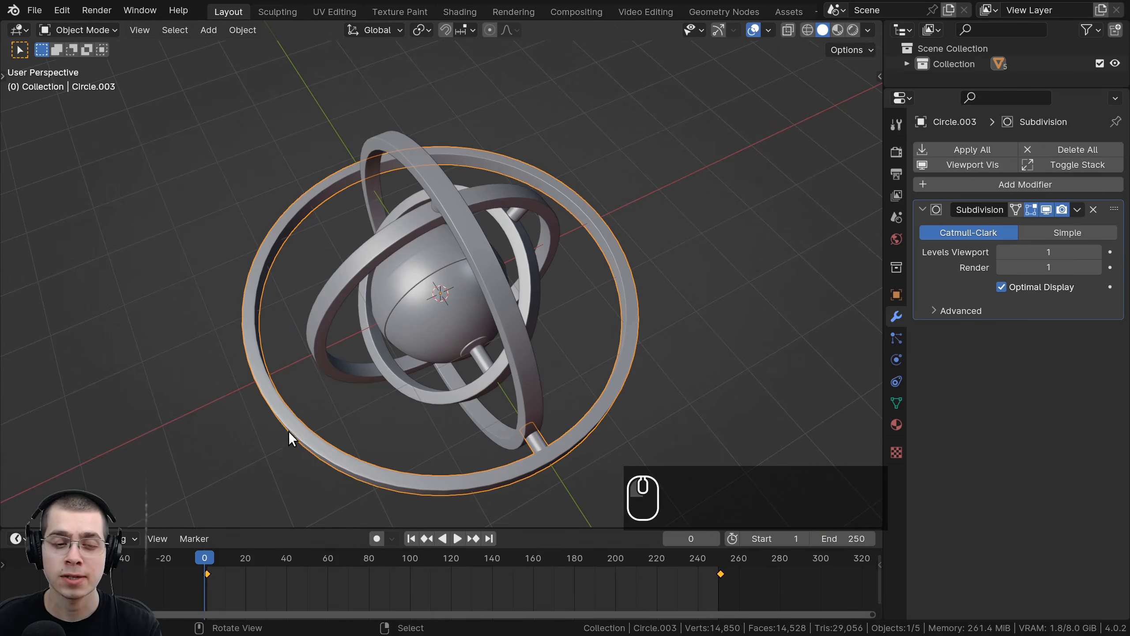
key(Right)
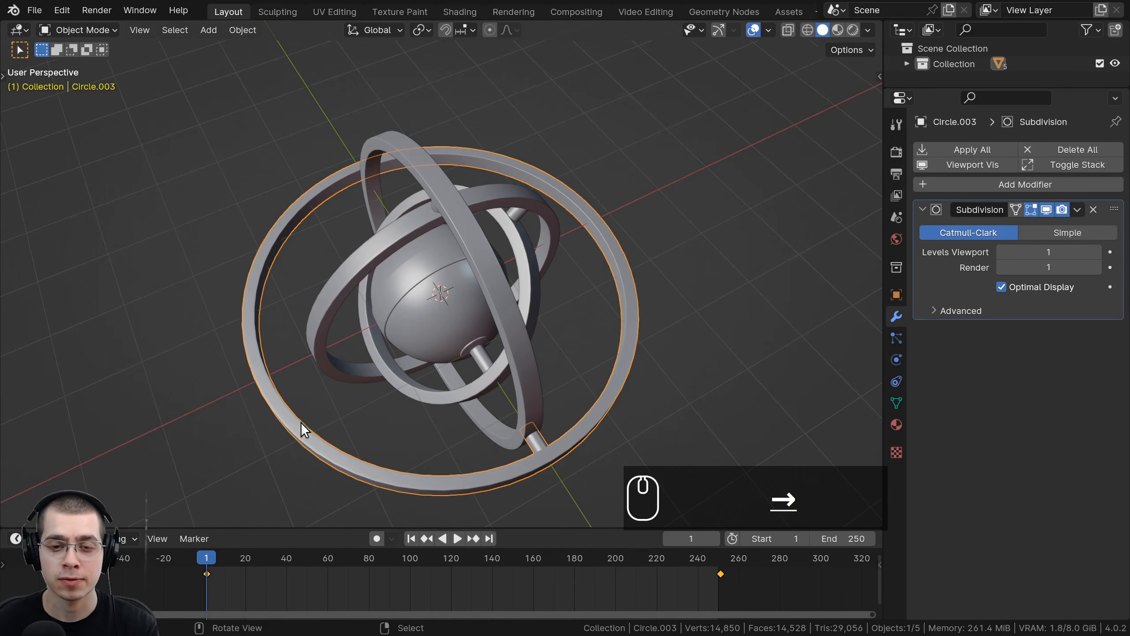
scroll(518, 339, down, 3)
middle_drag(521, 353, 553, 307)
click(523, 311)
key(KP_1)
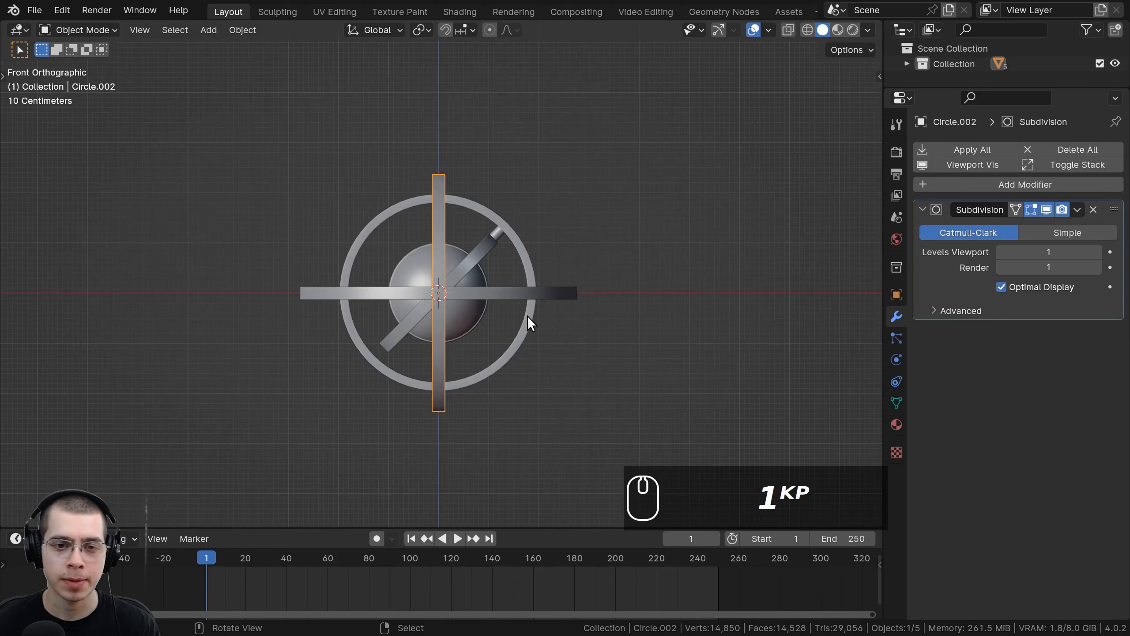
scroll(528, 316, up, 3)
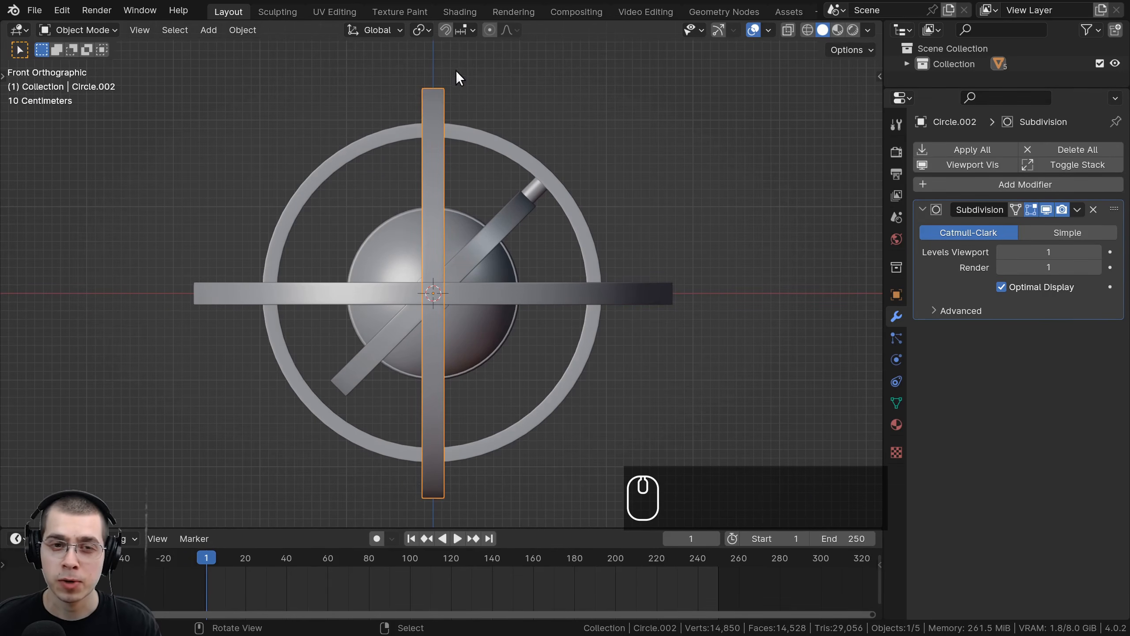
key(r)
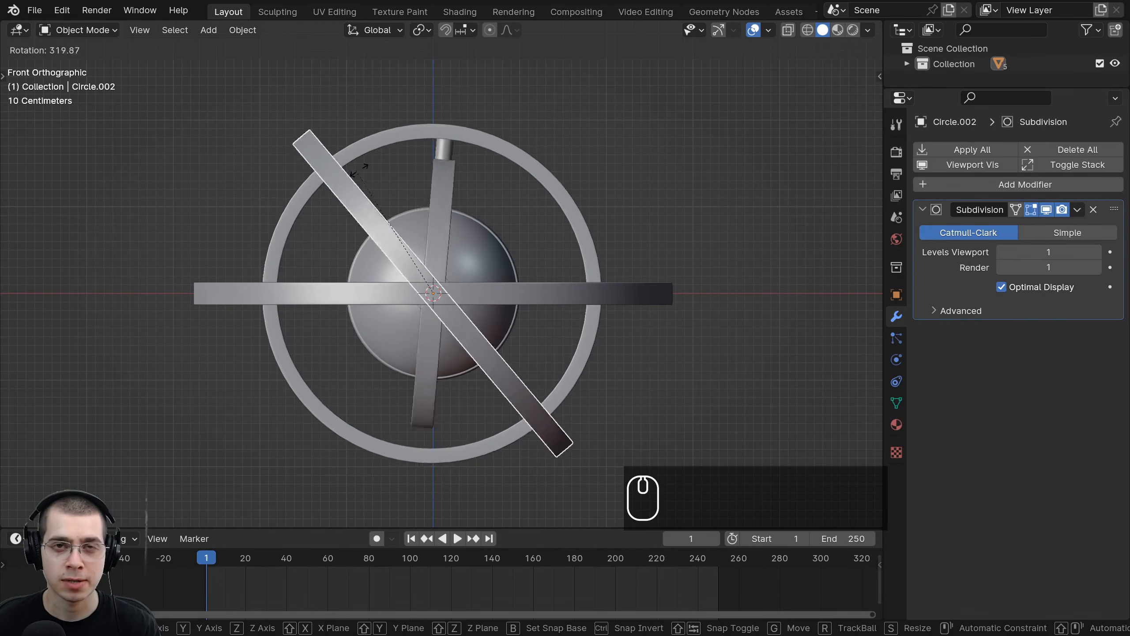
right_click(464, 305)
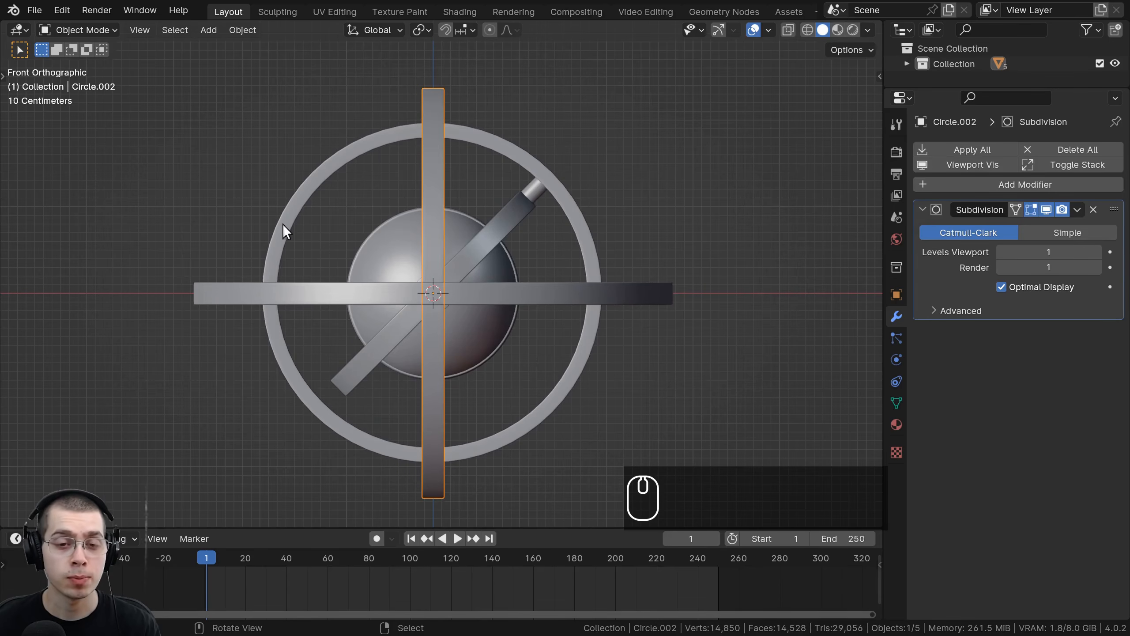
middle_drag(489, 282, 504, 358)
click(616, 264)
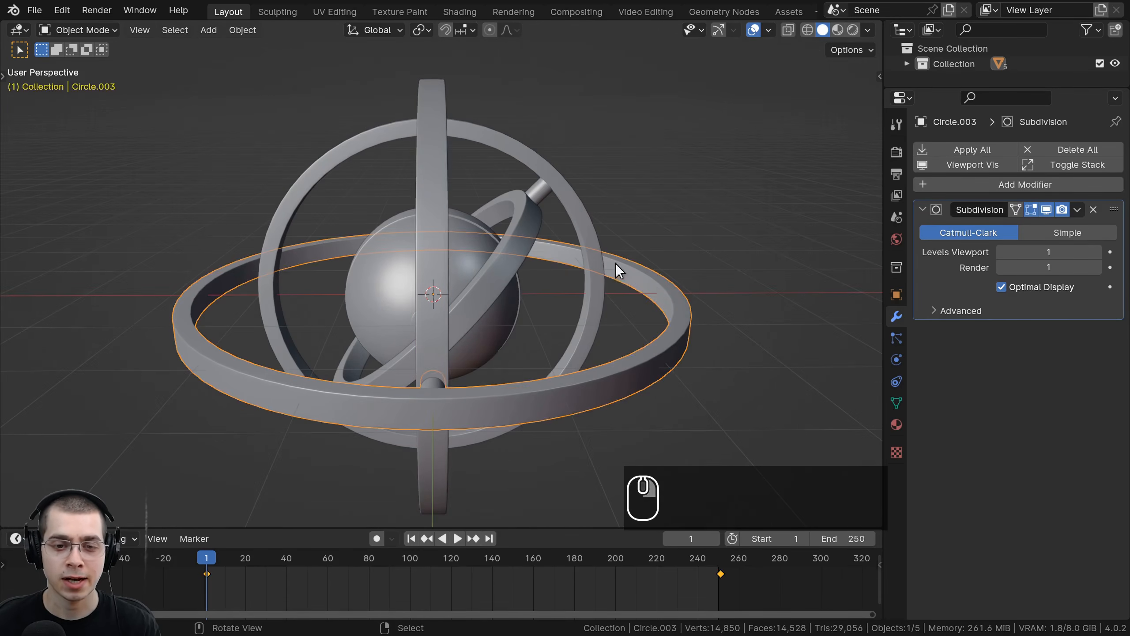
key(r)
right_click(444, 148)
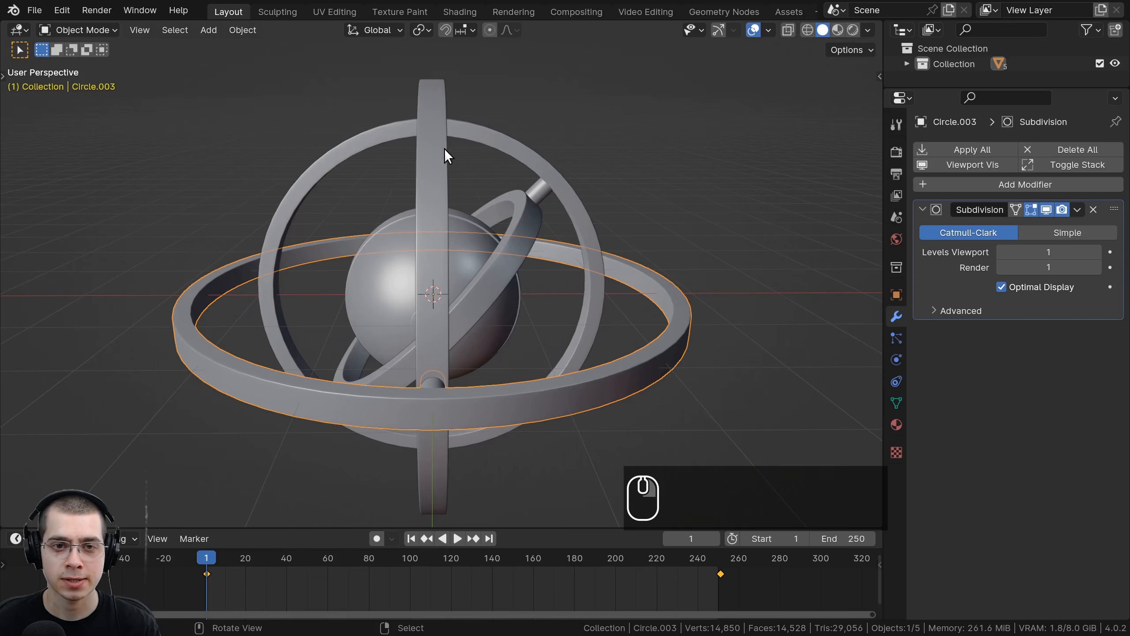
key(r)
right_click(449, 232)
Step: Select the middle ring and insert a rotation keyframe for it at frame 1 in front view
click(437, 191)
key(r)
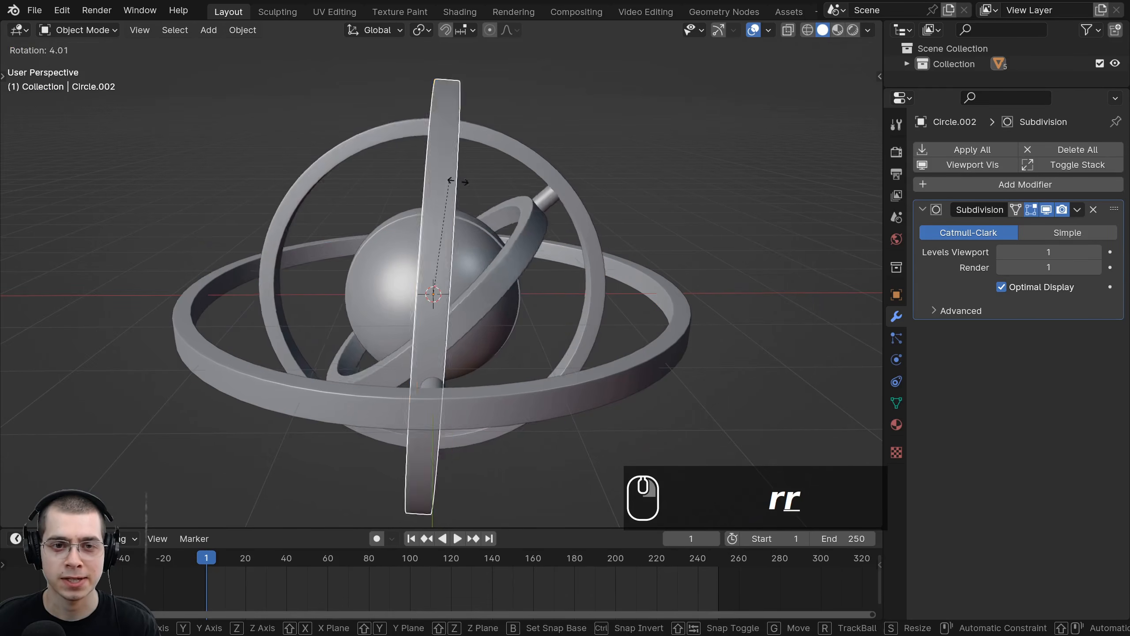
right_click(474, 83)
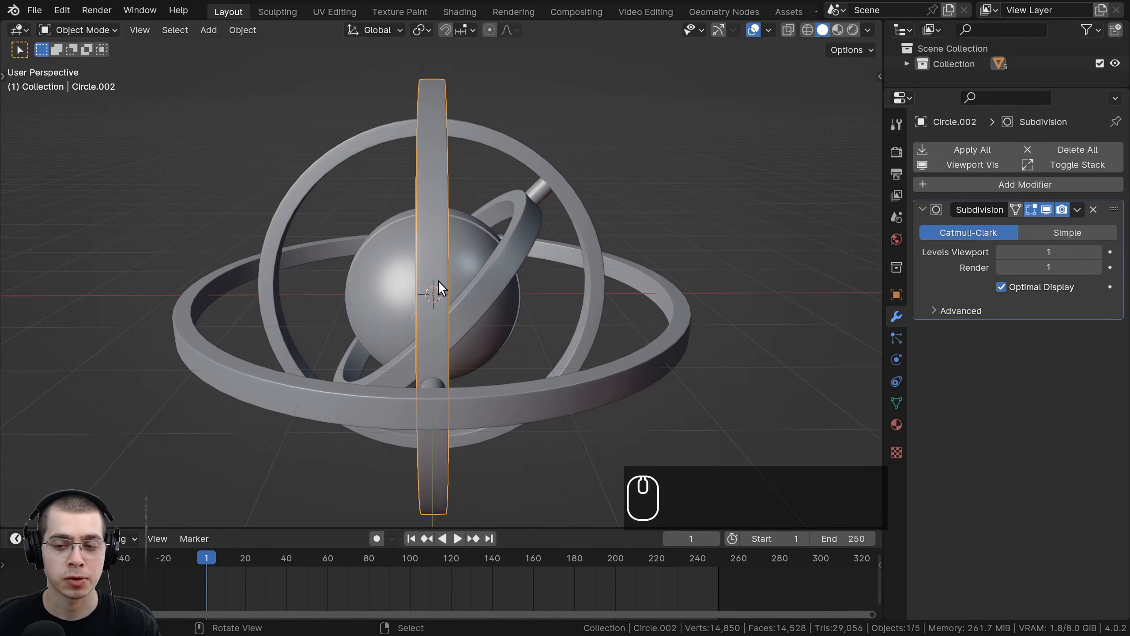
scroll(453, 252, down, 1)
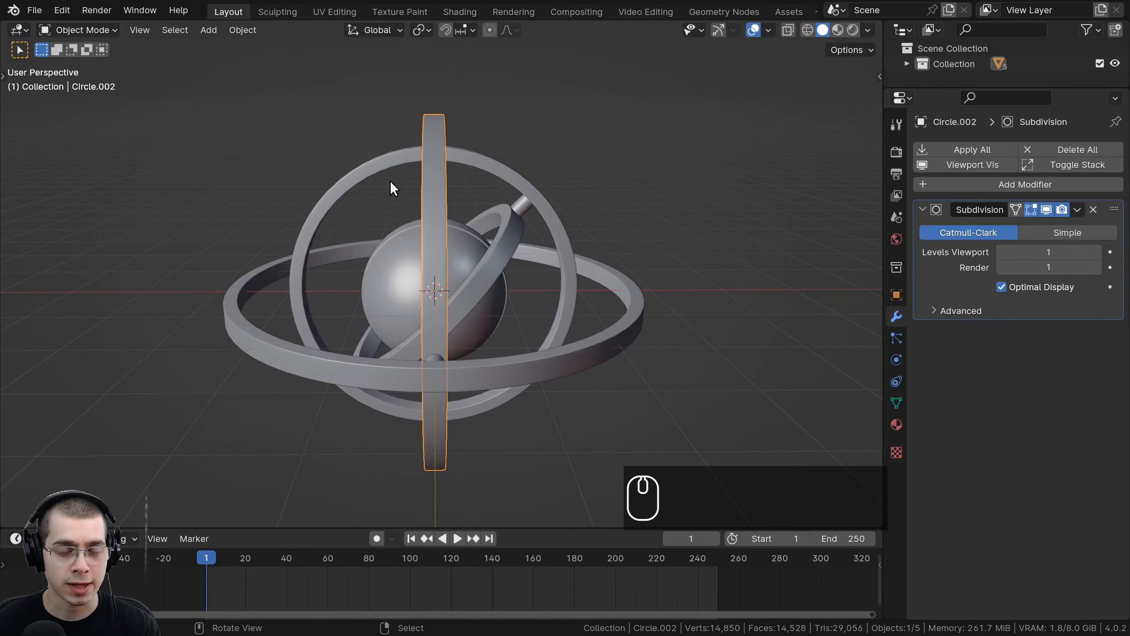
middle_drag(380, 280, 384, 289)
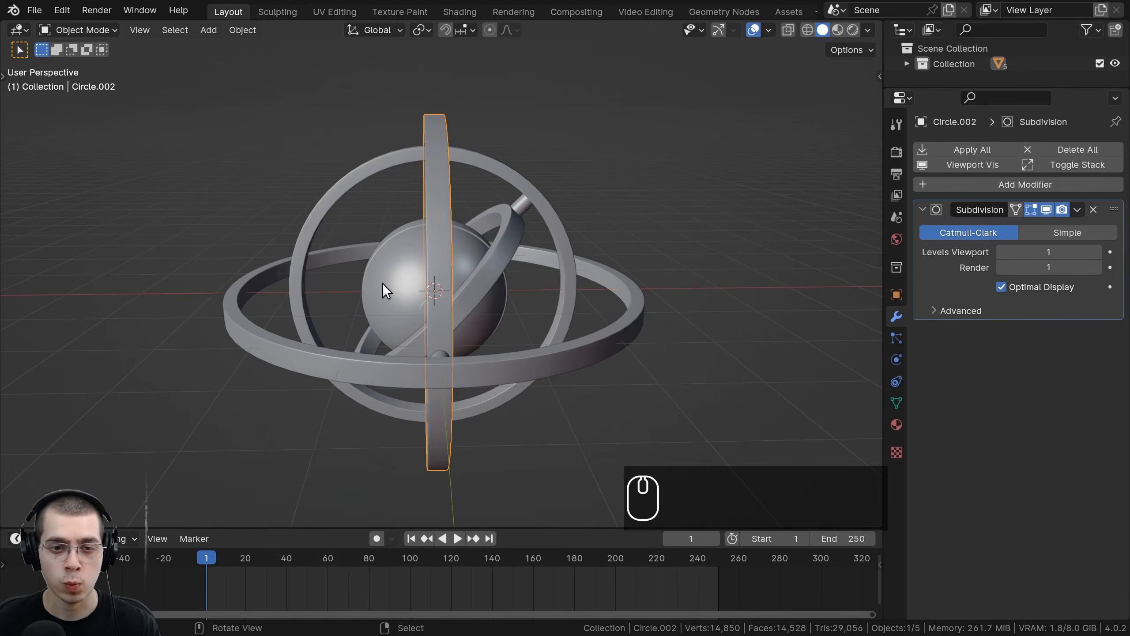
key(KP_1)
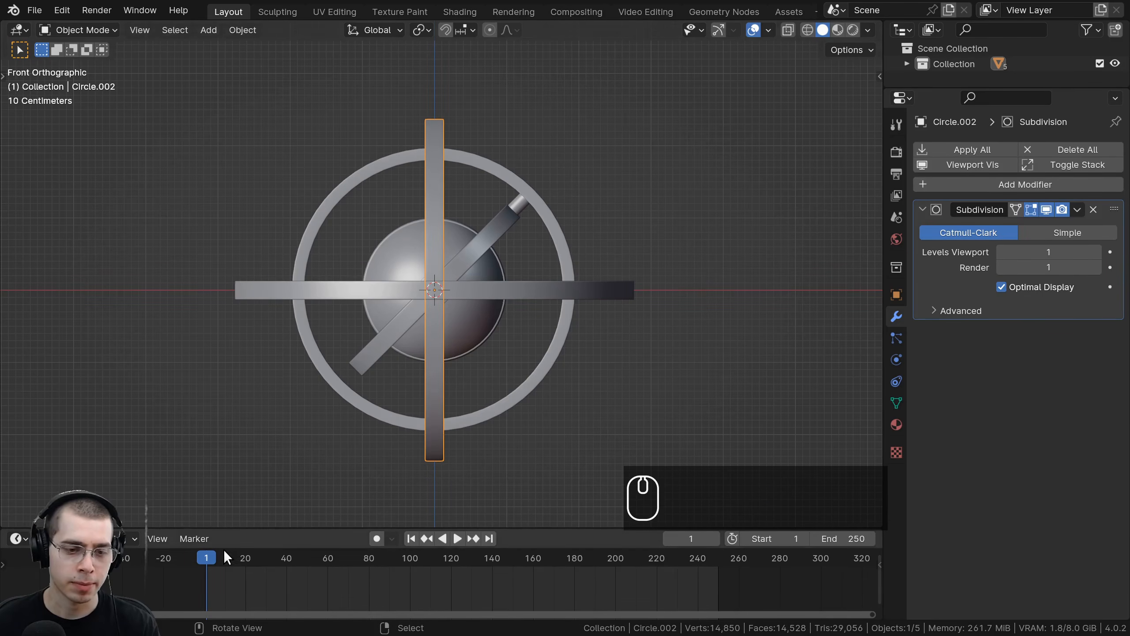
key(i)
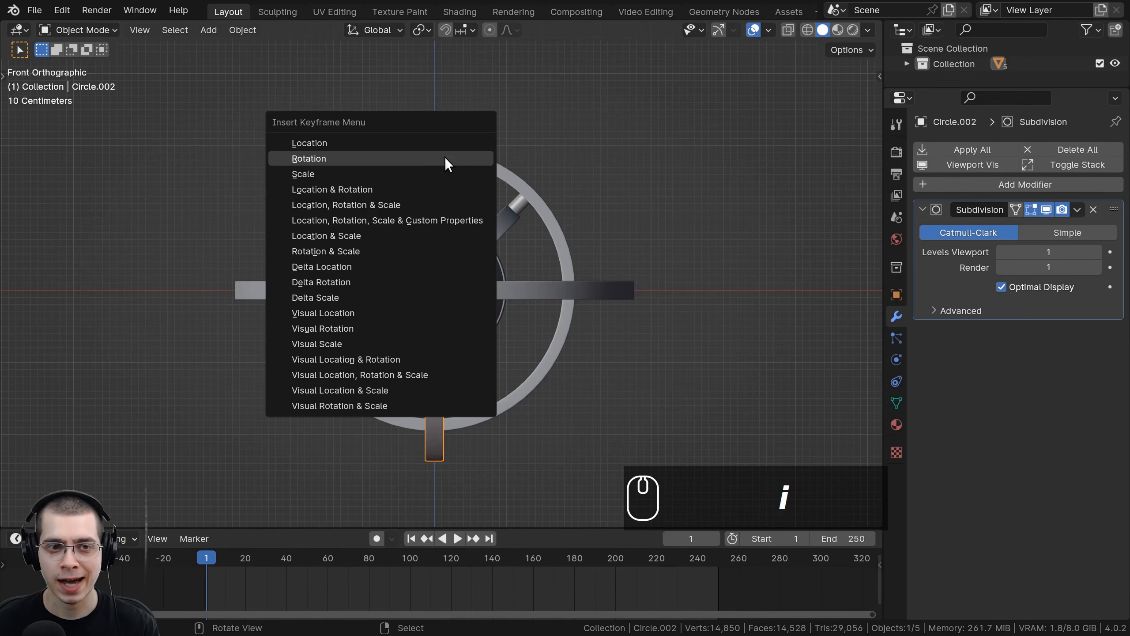
click(375, 158)
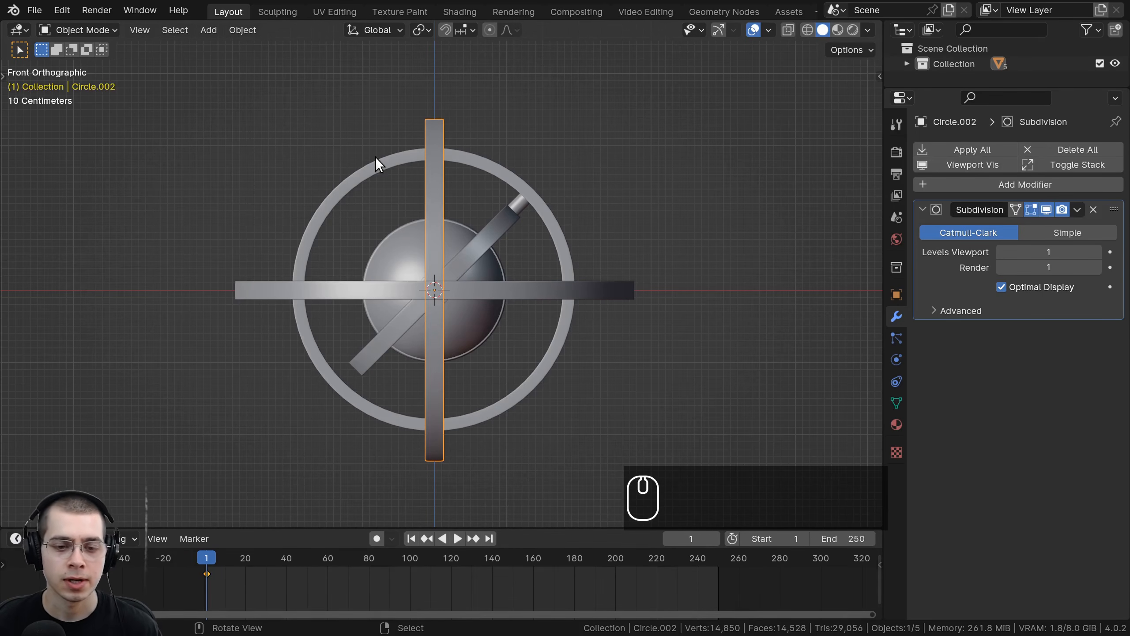
Step: Jump to frame 251 and preview rotating the middle and outer rings without applying it
click(717, 558)
key(Right)
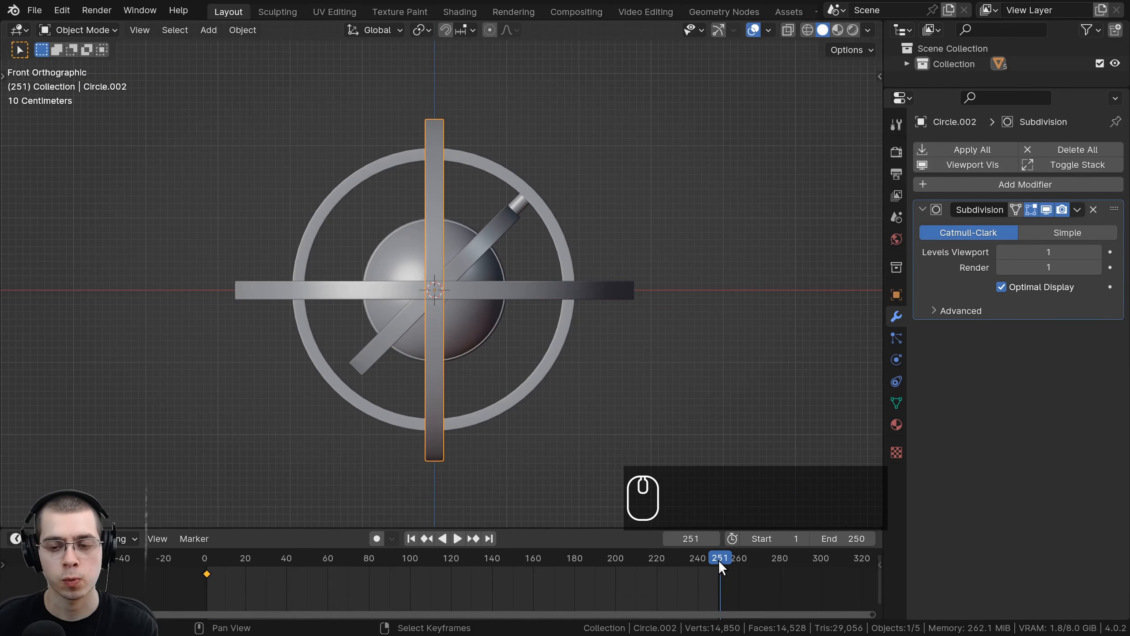
key(BackSpace)
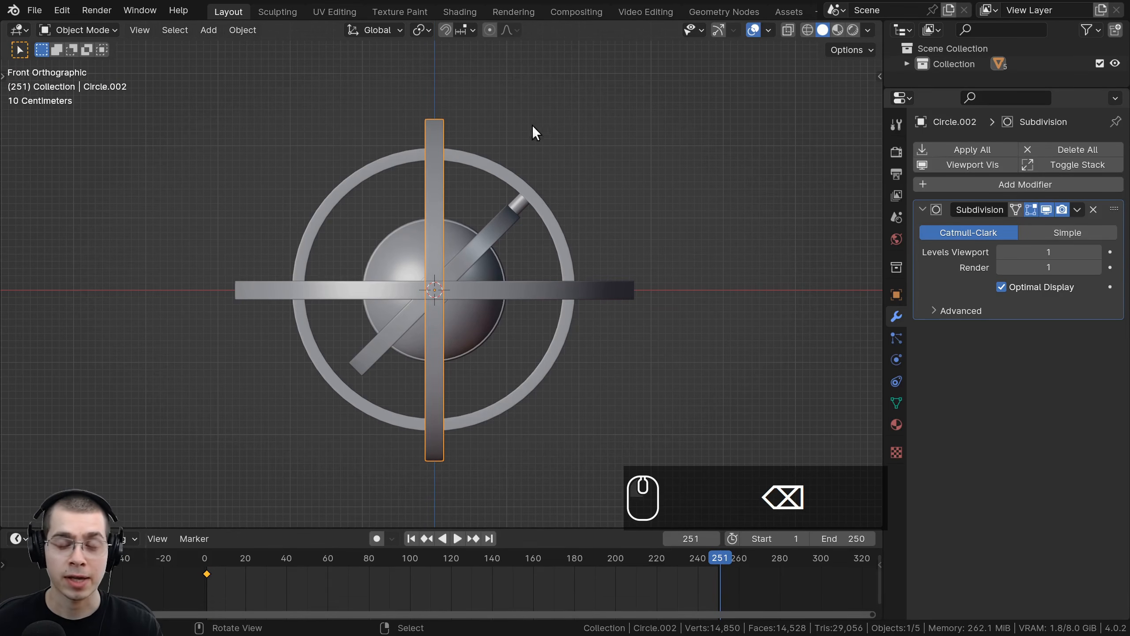
key(r)
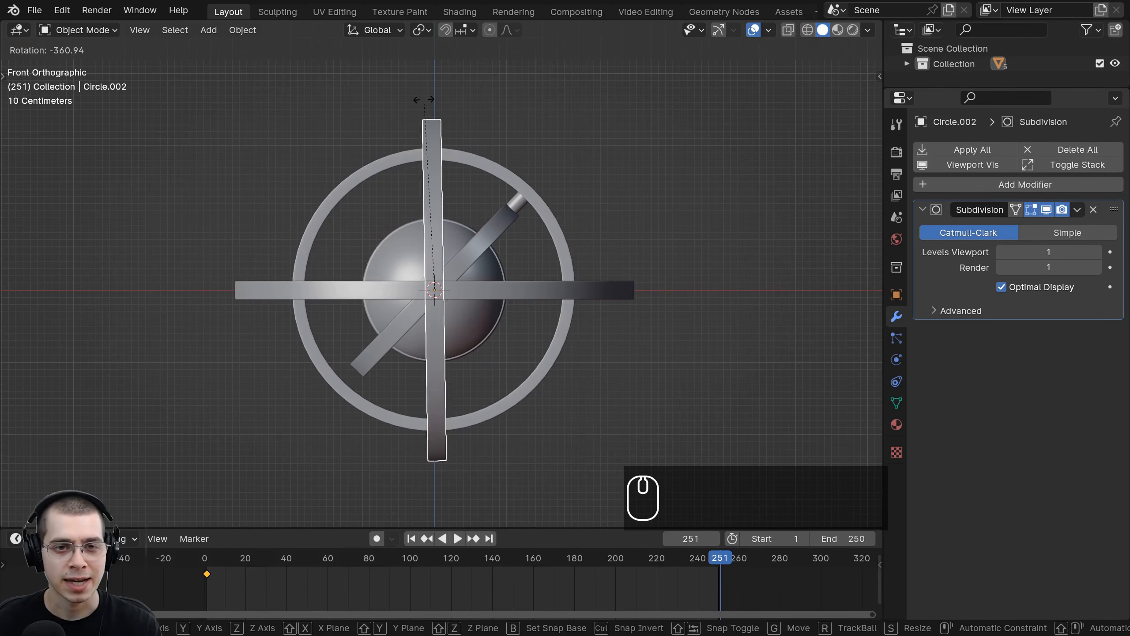
right_click(442, 109)
middle_drag(554, 312, 558, 347)
right_click(612, 301)
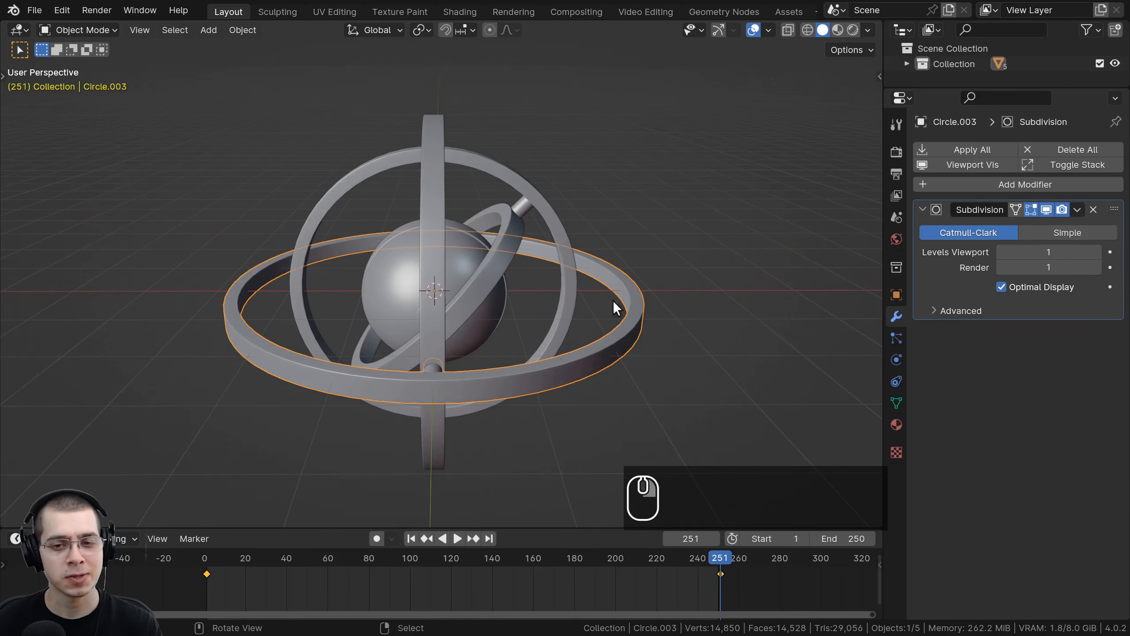
key(r)
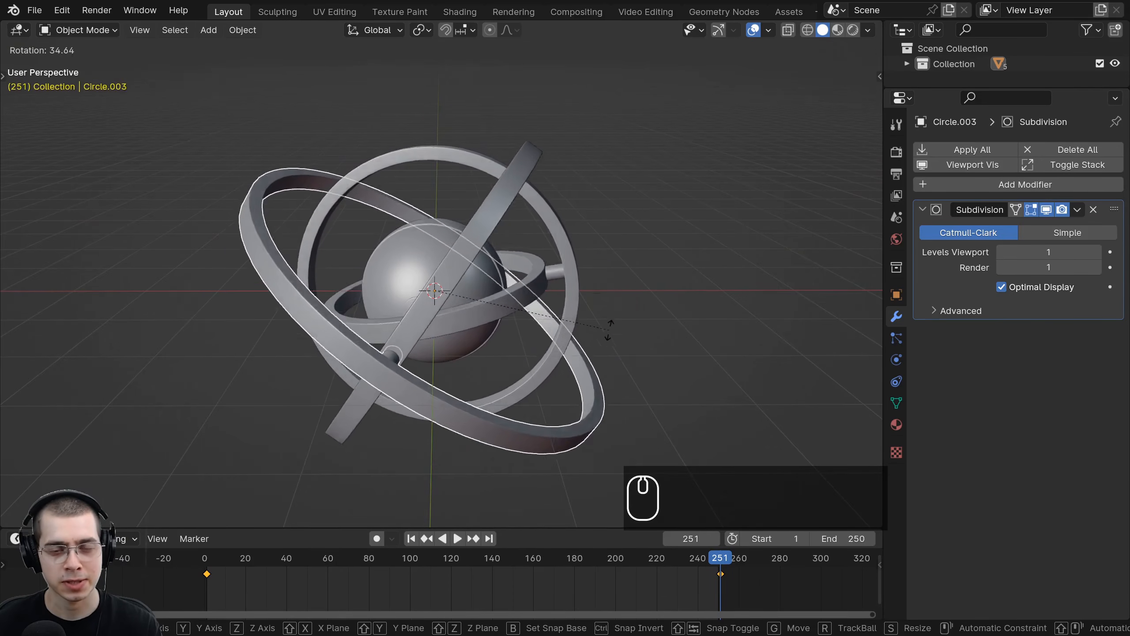
right_click(583, 277)
right_click(433, 120)
key(r)
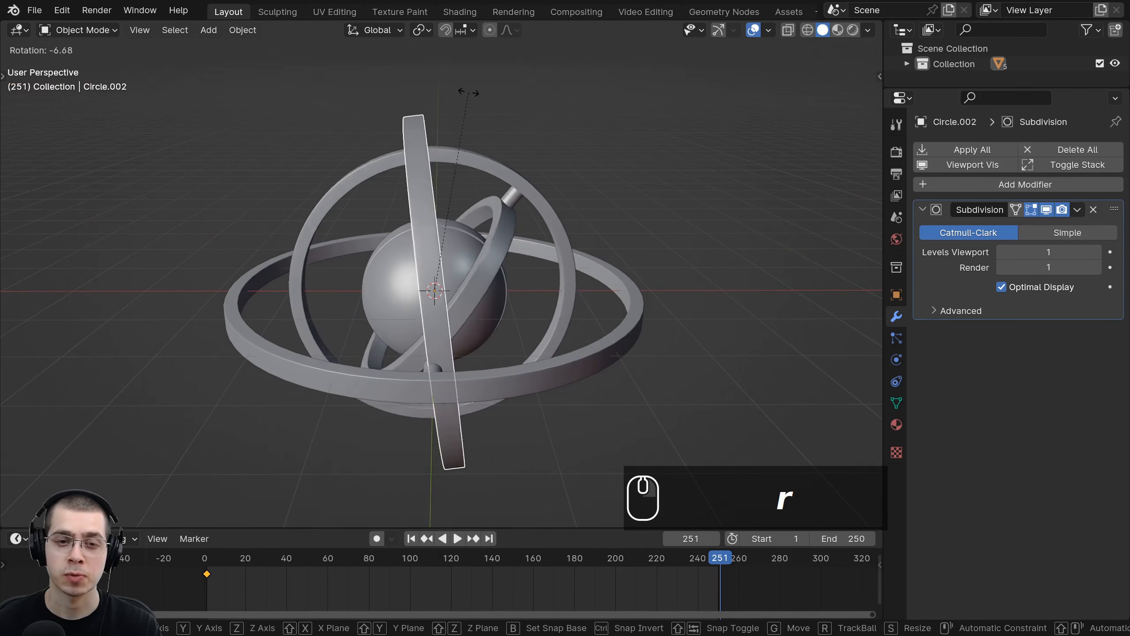
right_click(444, 206)
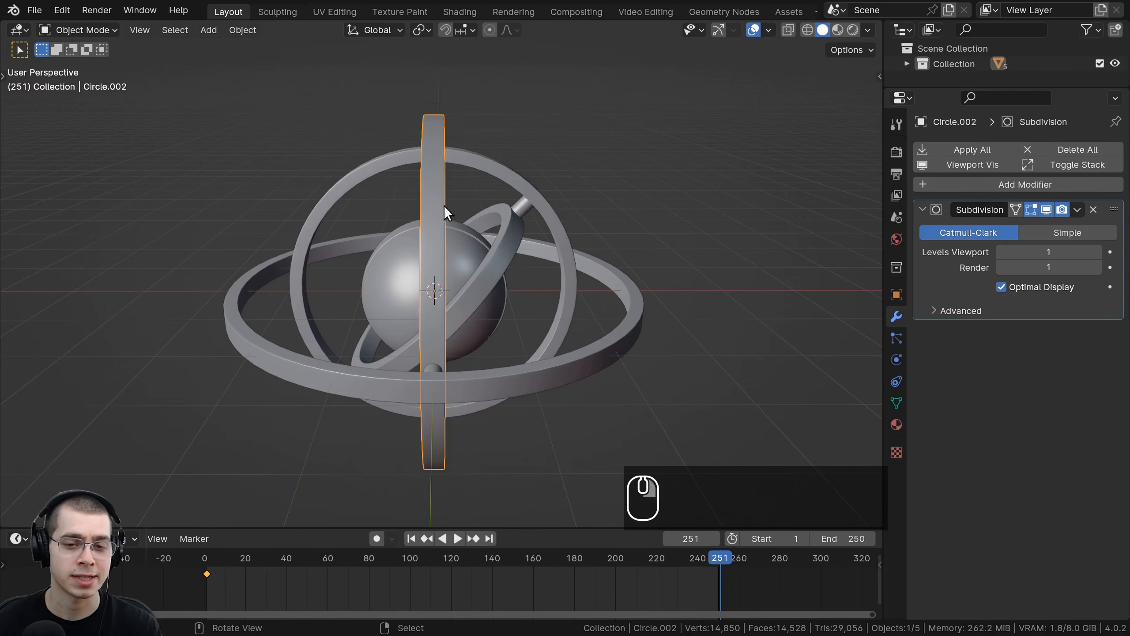
Step: Reselect the middle ring and view it from the front
right_click(439, 383)
right_click(440, 330)
right_click(439, 383)
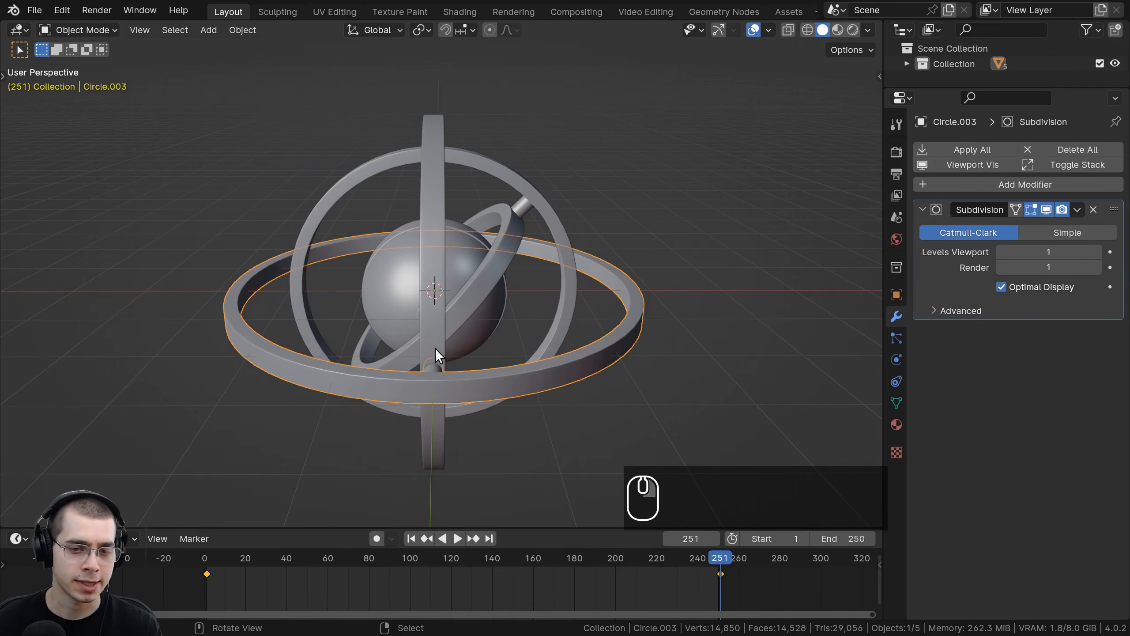
right_click(435, 348)
right_click(451, 378)
right_click(433, 345)
right_click(442, 382)
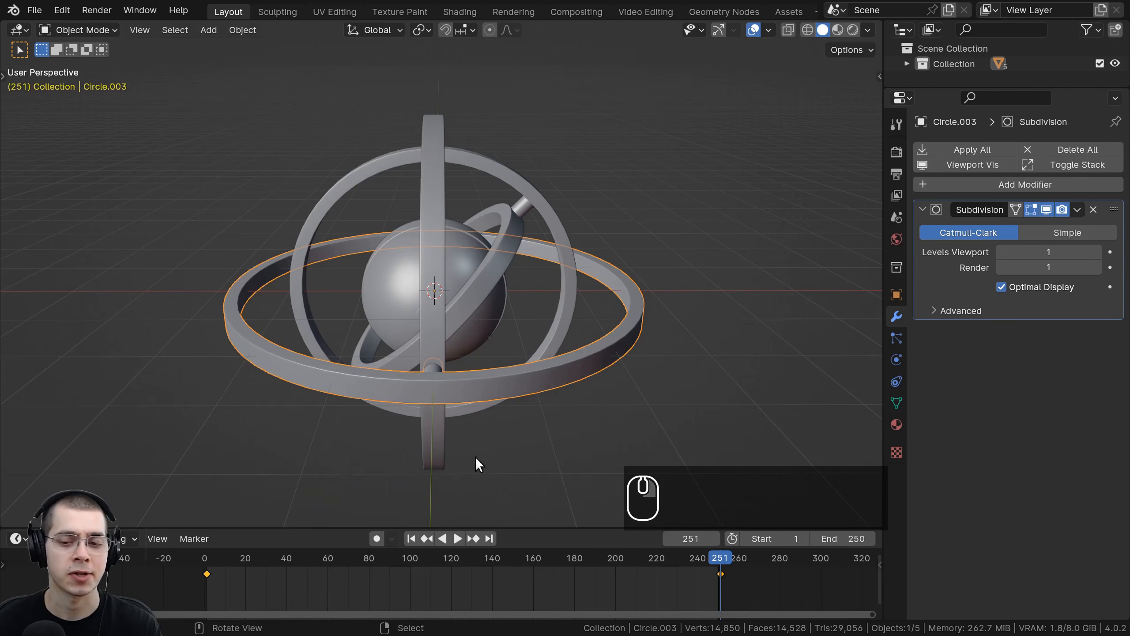
right_click(431, 246)
key(KP_1)
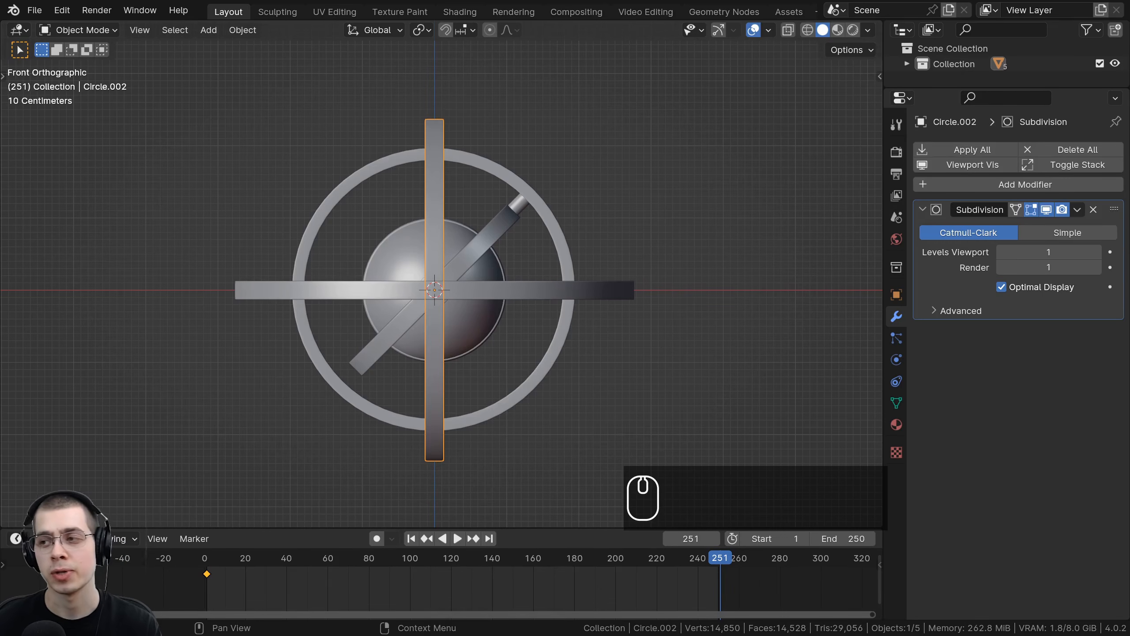
Step: Switch to a calculator and compute 360 × 2, then close it
drag(1129, 209, 563, 147)
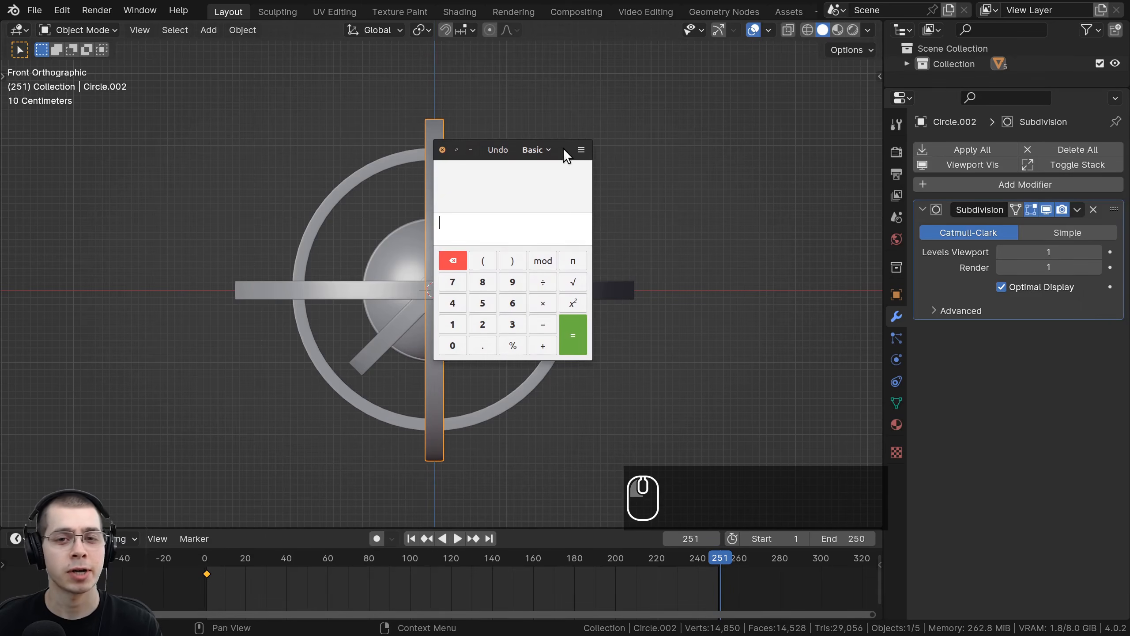
click(453, 346)
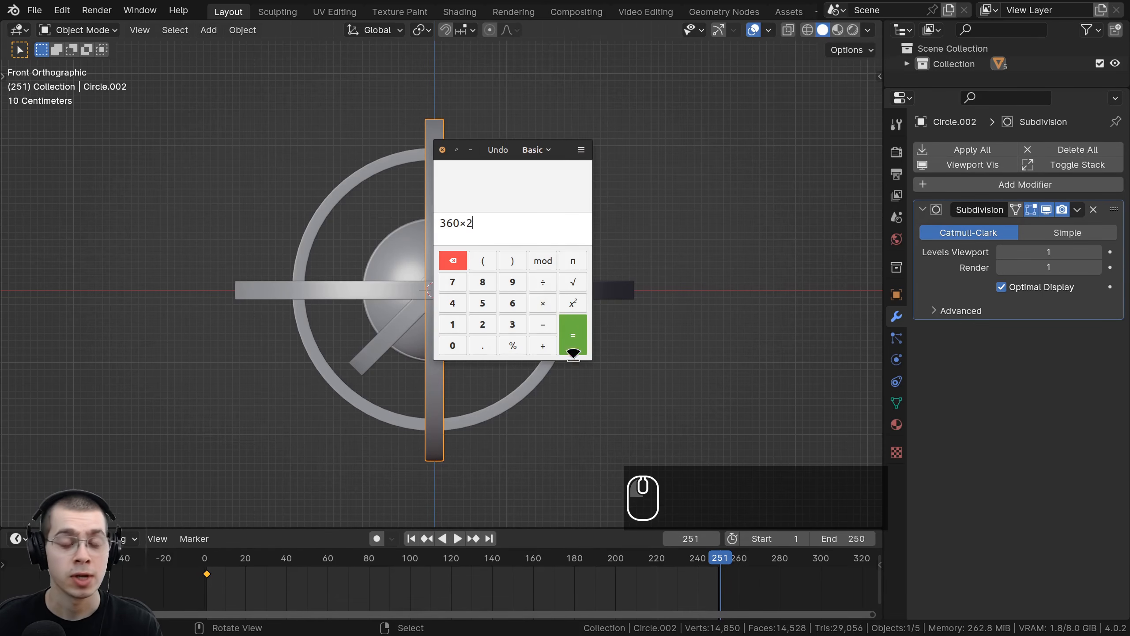
click(573, 344)
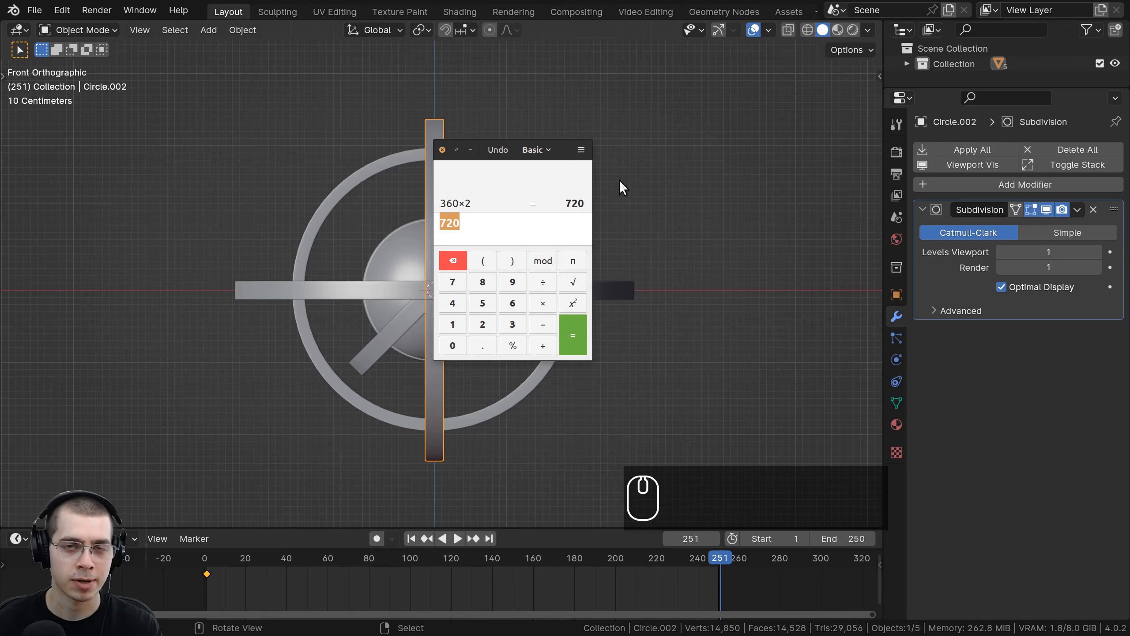
click(441, 151)
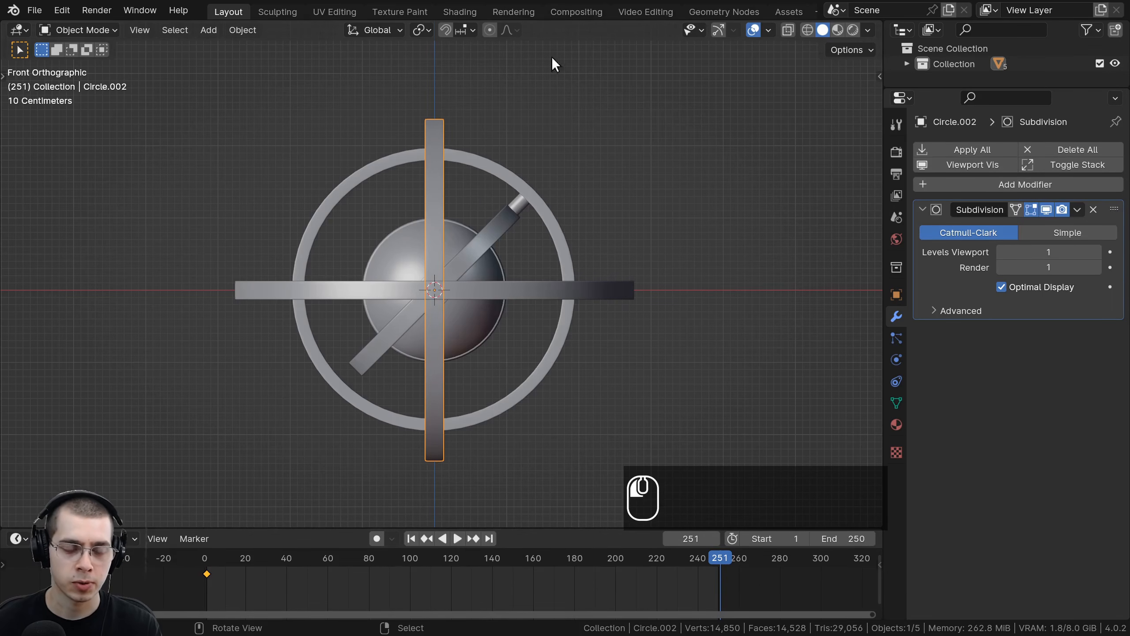
Step: Rotate the middle ring -720° in front view and insert a rotation keyframe at frame 251
text(r)
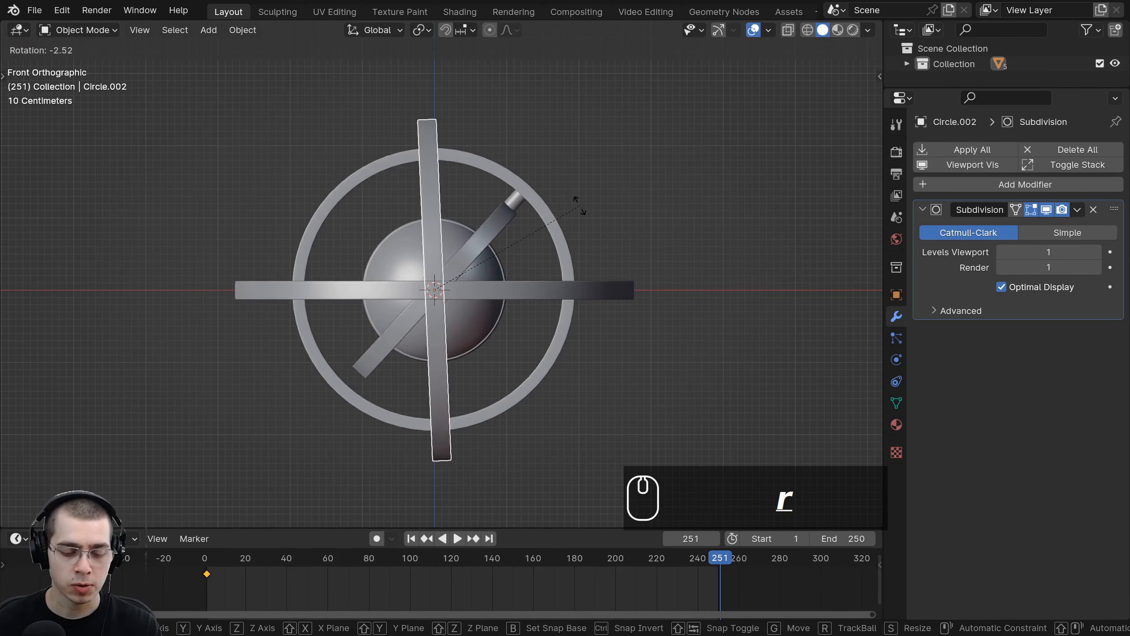
text(-7)
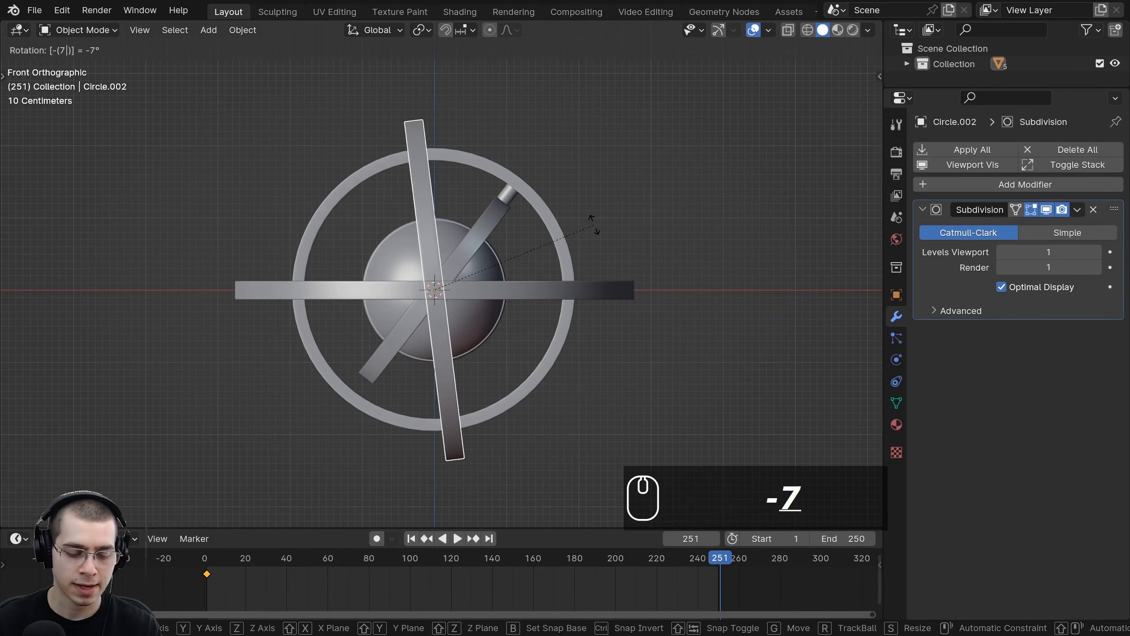
text(20)
key(Return)
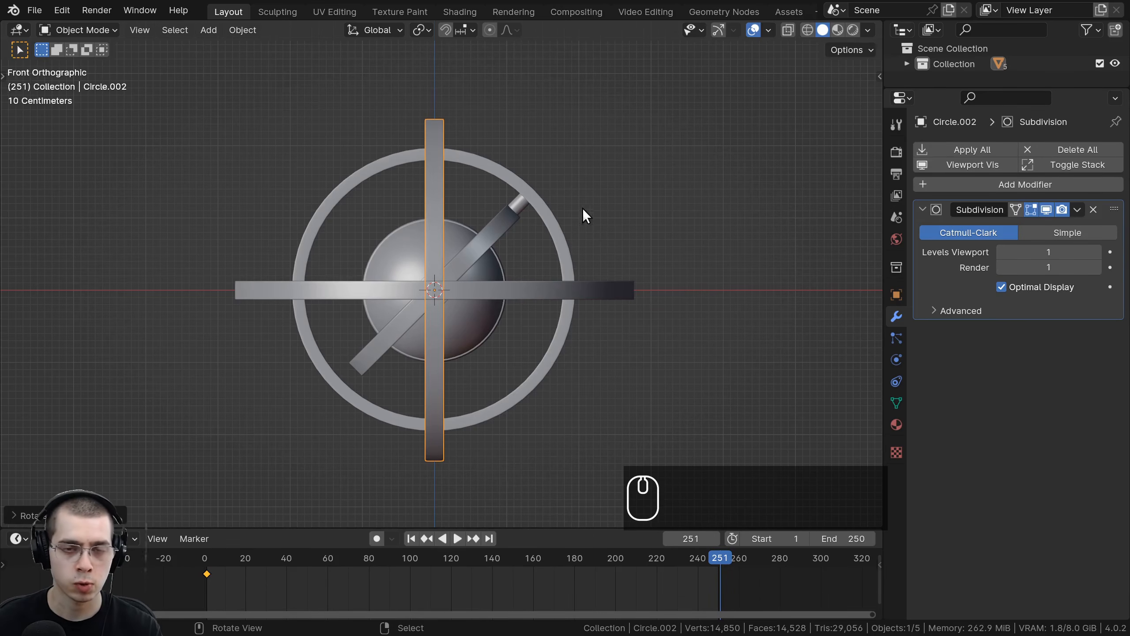
key(i)
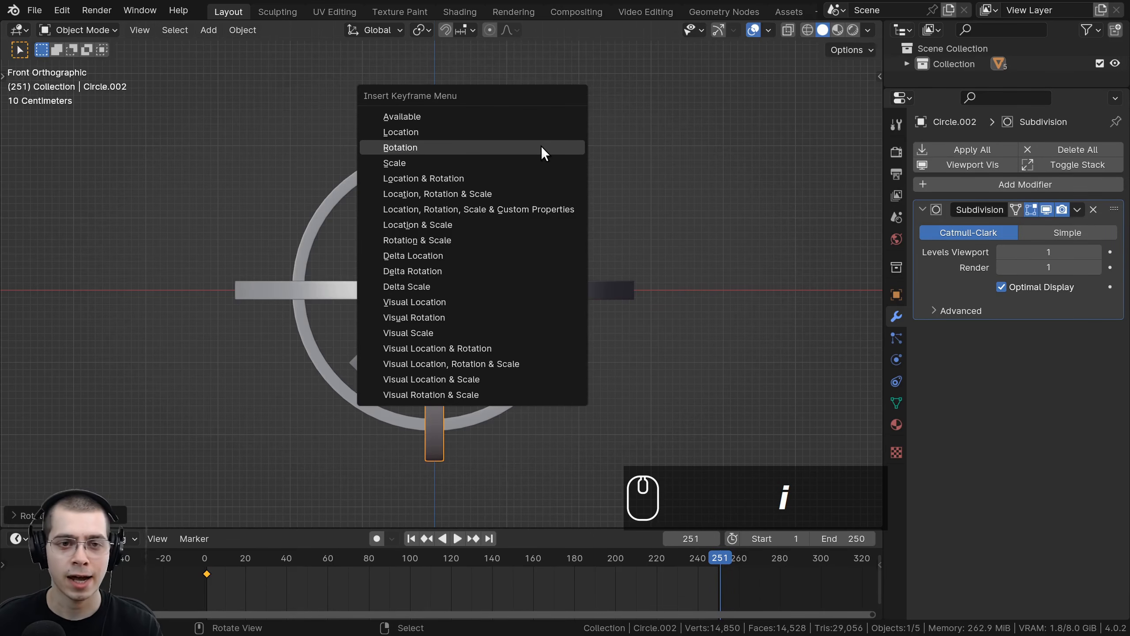
click(429, 145)
Step: Play the animation and orbit around the rings to review how the middle and outer rings spin
middle_drag(449, 207, 554, 209)
key(space)
key(space)
drag(364, 562, 205, 560)
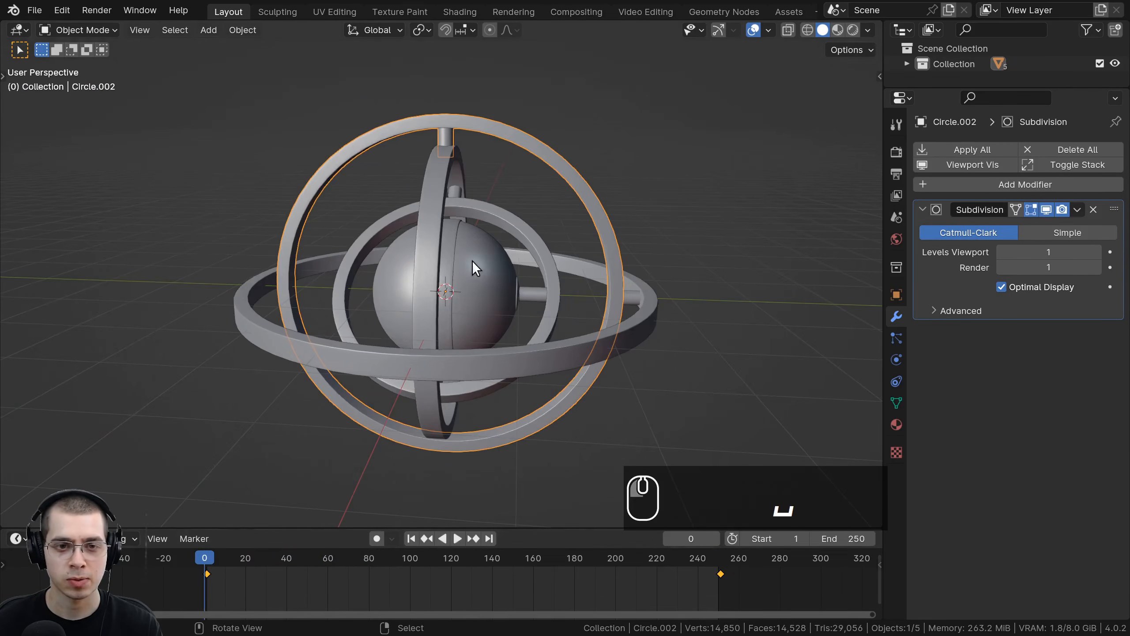
middle_drag(496, 165, 471, 187)
key(r)
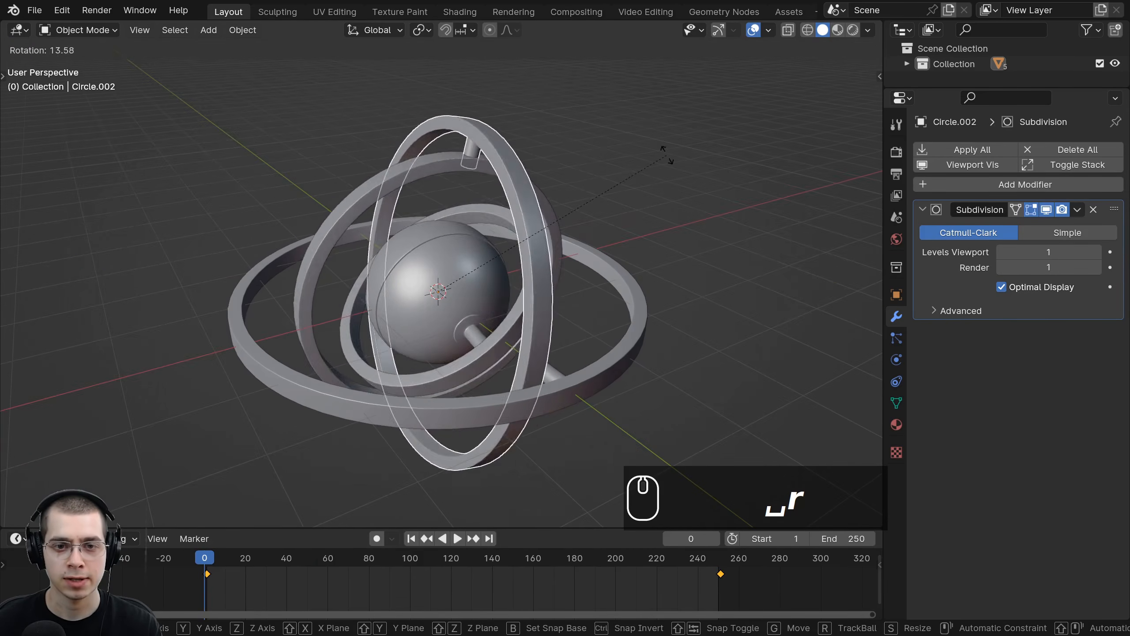
right_click(639, 159)
key(space)
middle_drag(574, 243, 481, 230)
scroll(497, 440, down, 1)
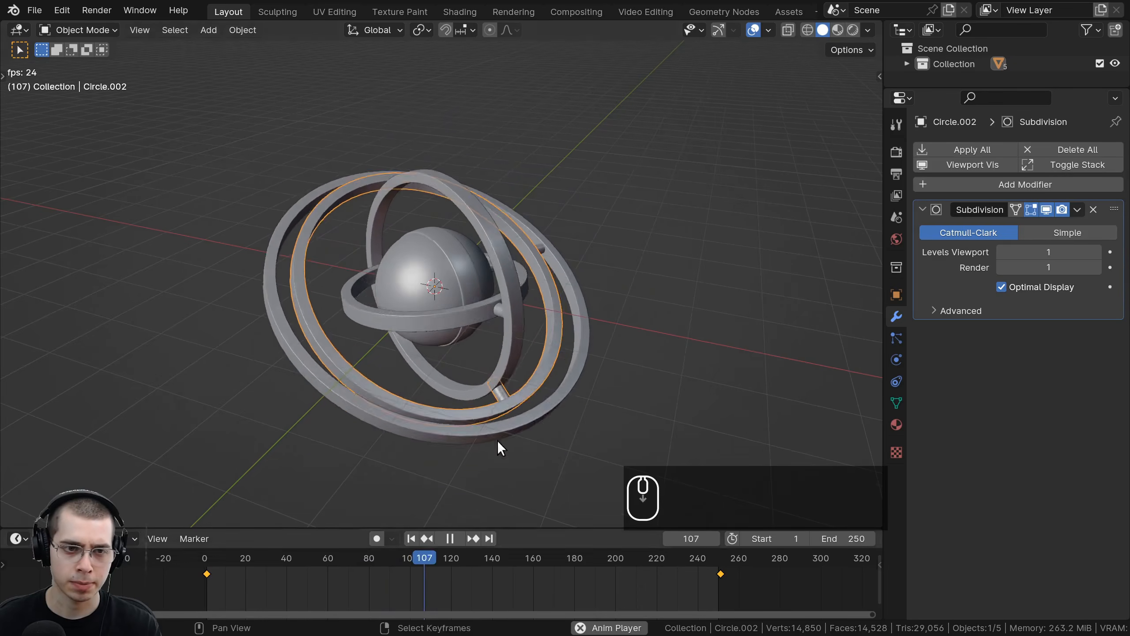
middle_drag(358, 312, 371, 310)
right_click(273, 336)
middle_drag(272, 336, 484, 349)
scroll(484, 348, up, 2)
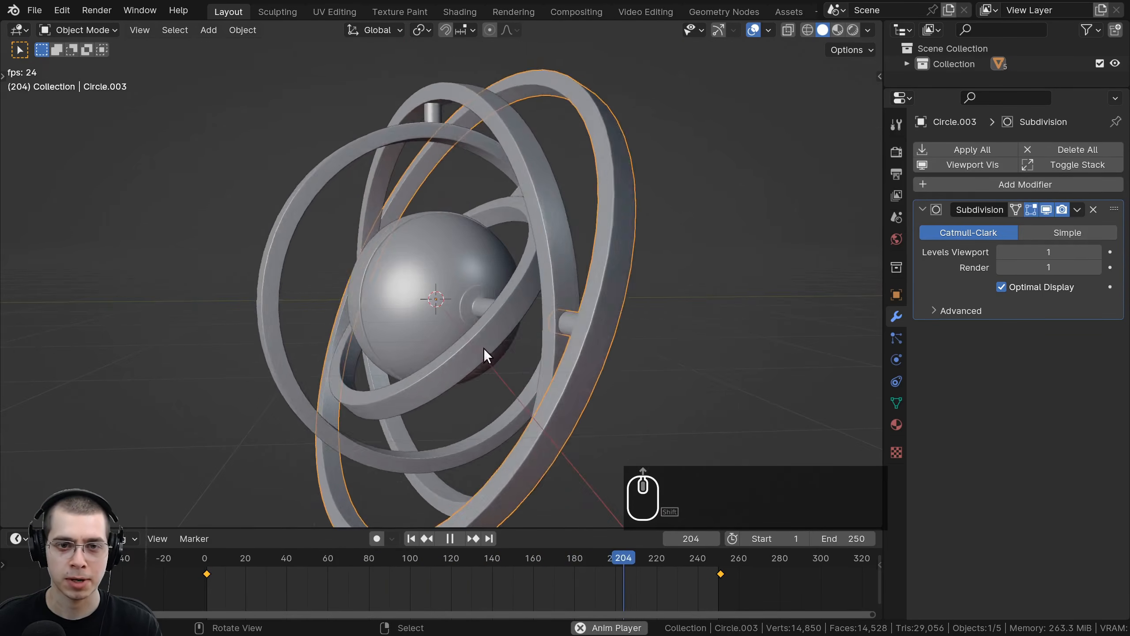
right_click(578, 161)
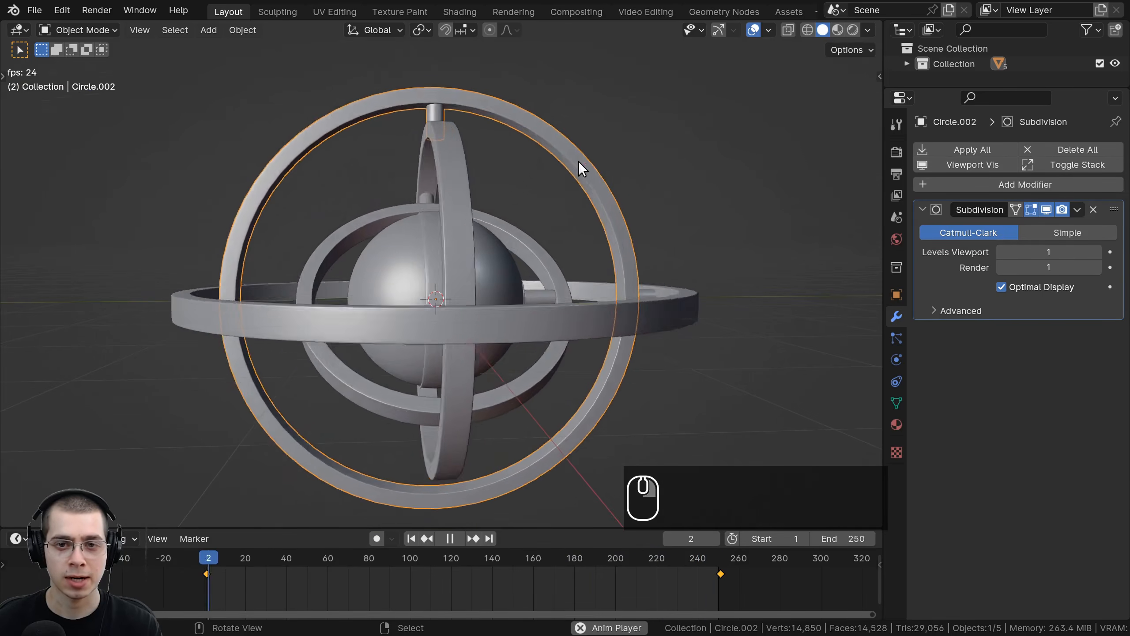
middle_drag(578, 161, 339, 212)
key(space)
click(205, 562)
middle_drag(326, 371, 402, 434)
key(space)
scroll(468, 352, down, 2)
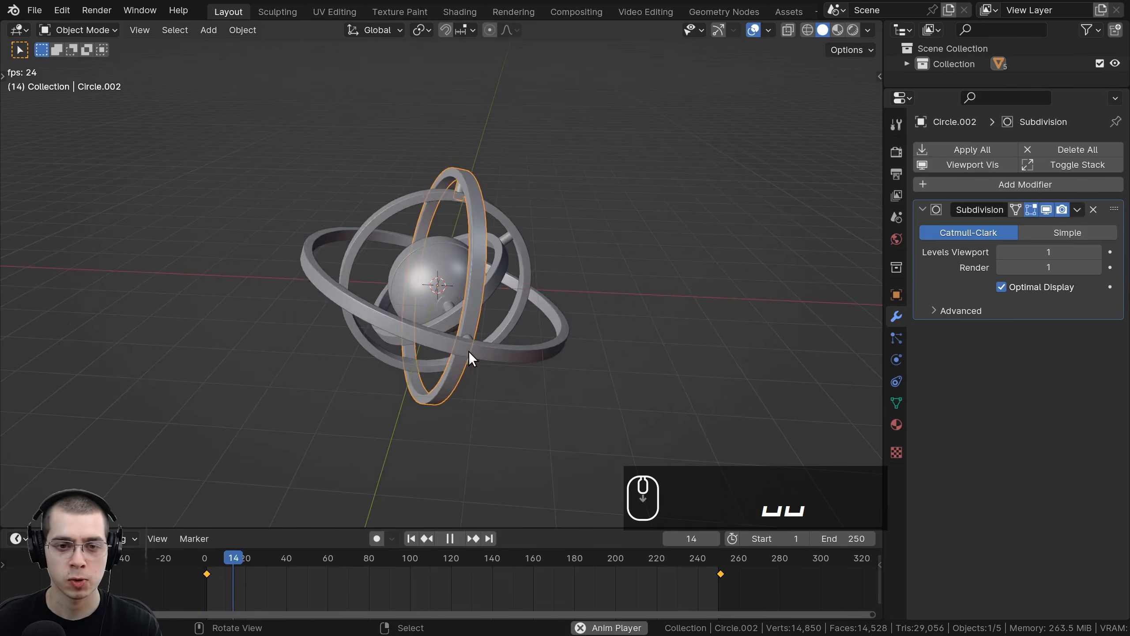
middle_drag(468, 352, 546, 334)
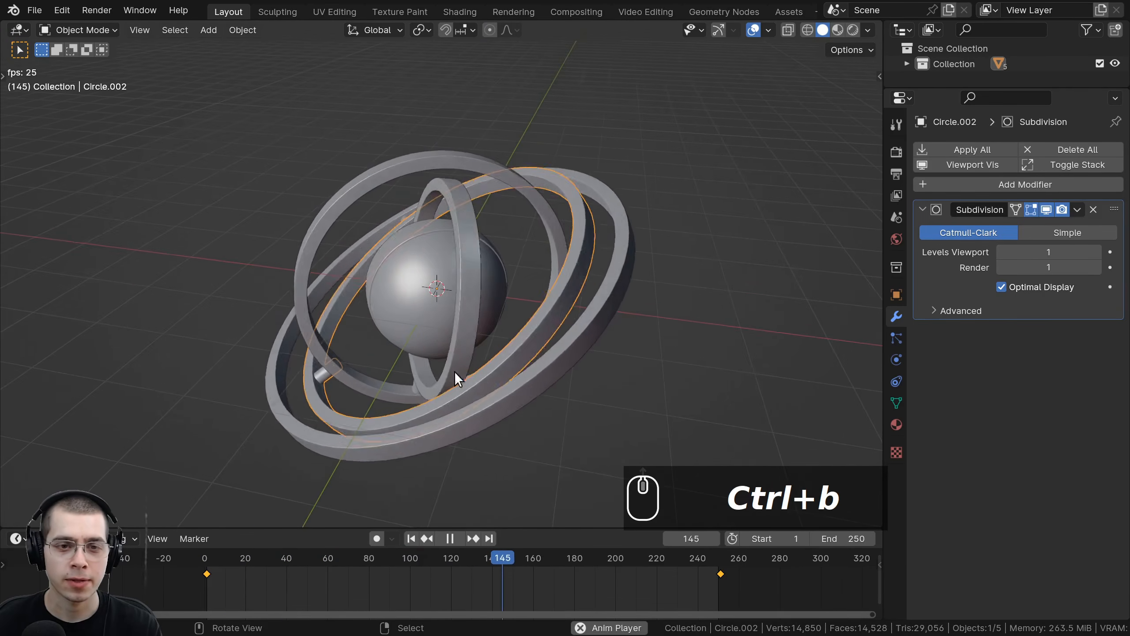
key(space)
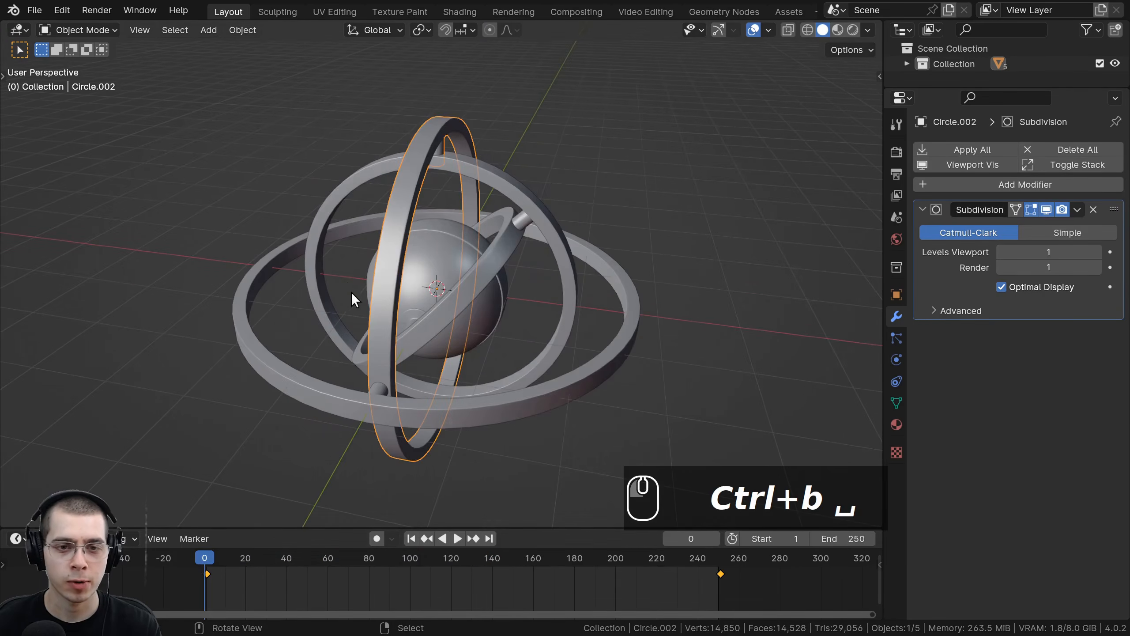
middle_drag(351, 292, 522, 287)
key(g)
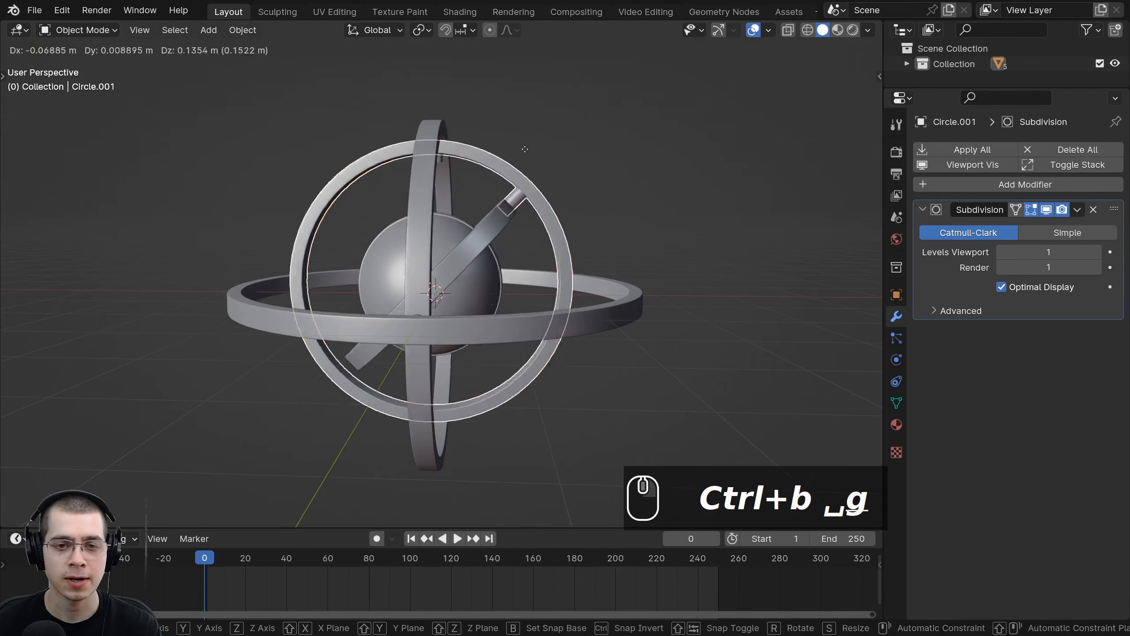
right_click(485, 171)
middle_drag(479, 188, 412, 223)
drag(251, 560, 259, 584)
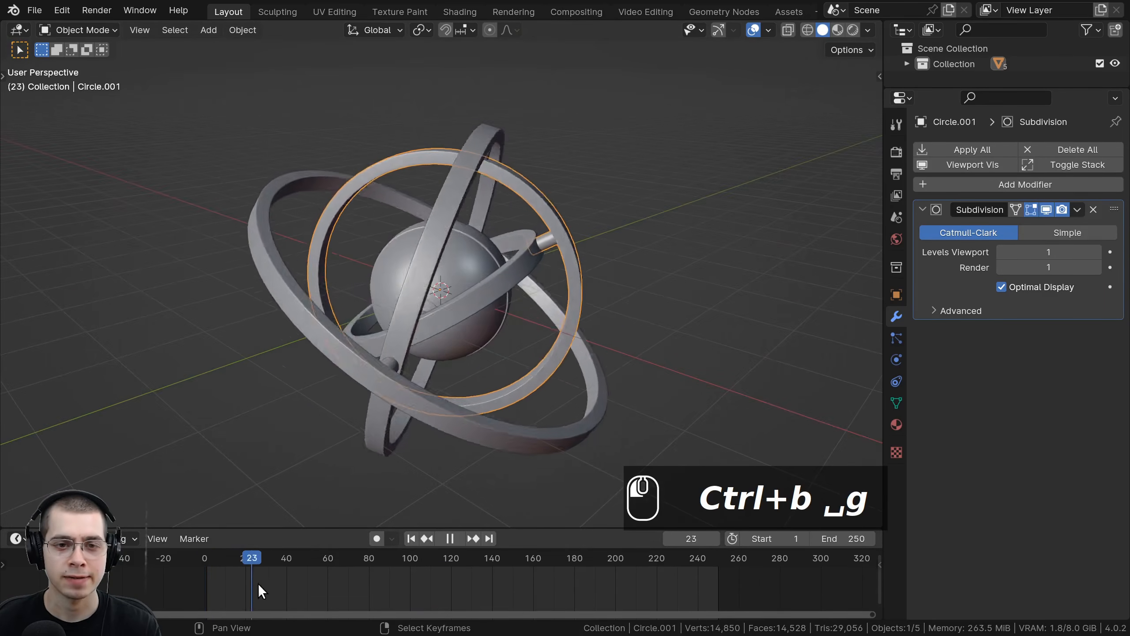
key(space)
right_click(461, 131)
middle_drag(461, 131, 310, 231)
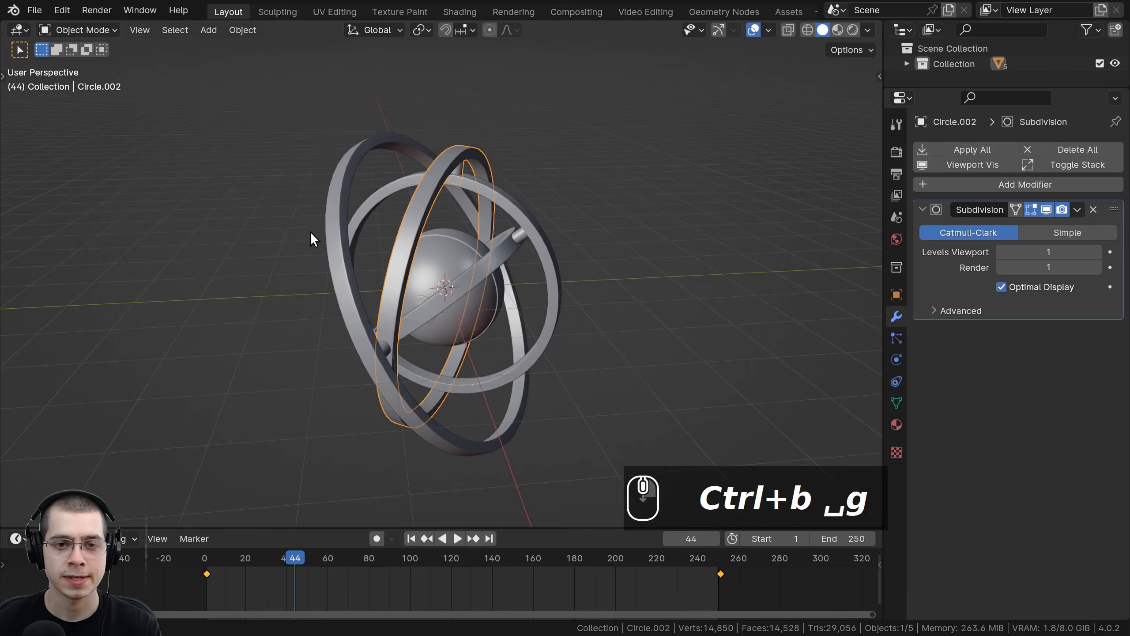
drag(297, 585, 205, 577)
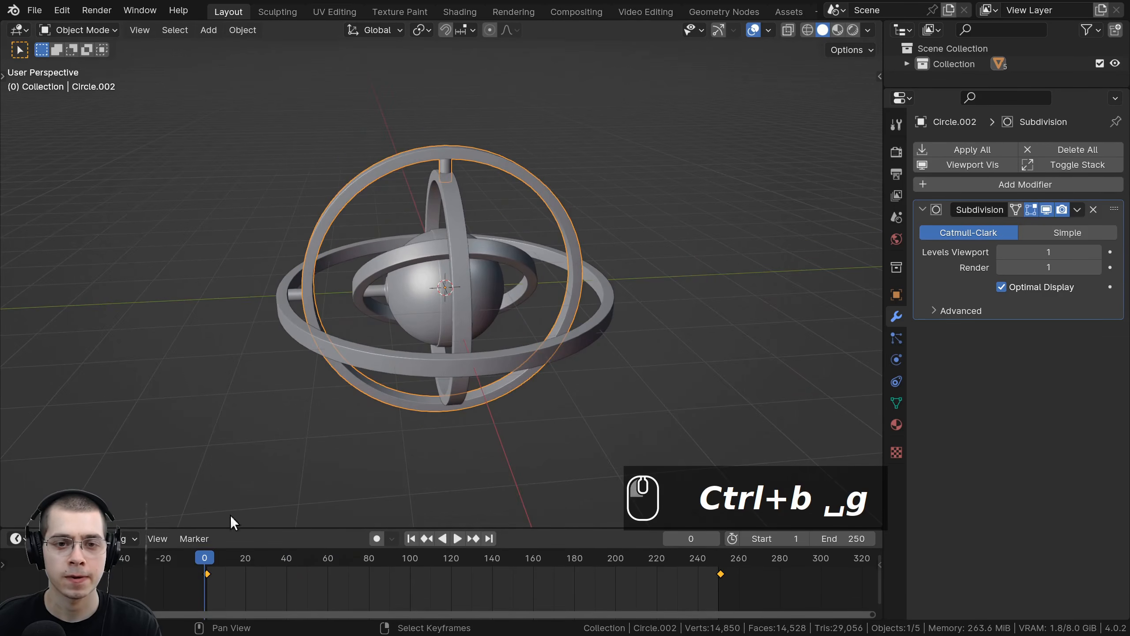
middle_drag(450, 294, 529, 298)
scroll(468, 261, up, 1)
scroll(469, 260, up, 1)
Step: Select the inner ring, preview rotating it without applying, and switch to right orthographic view
right_click(477, 241)
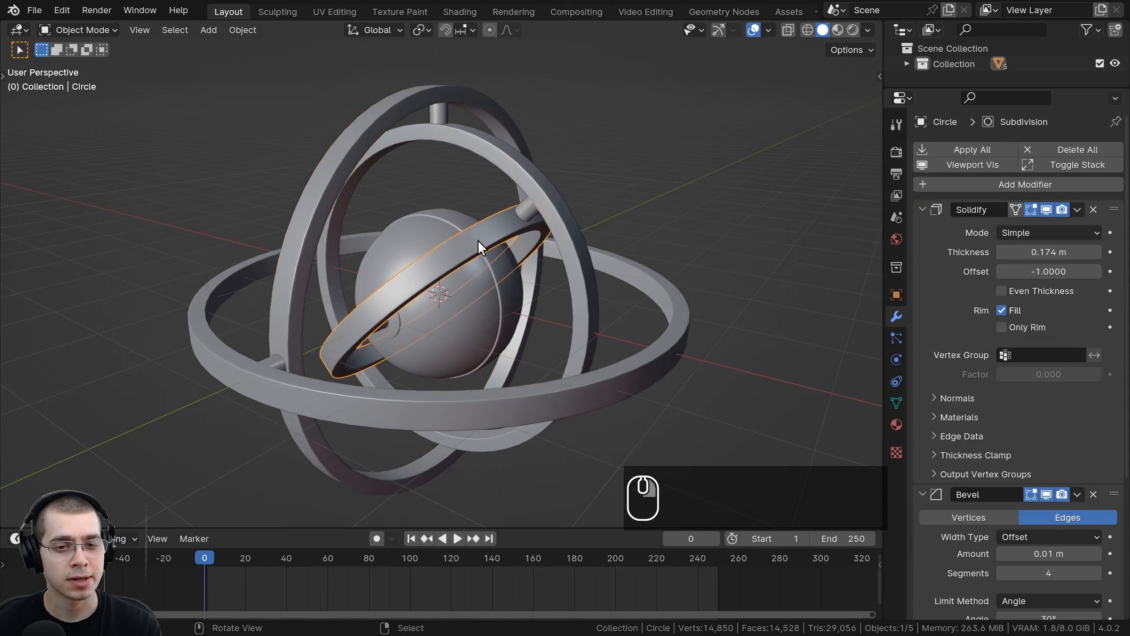
scroll(478, 240, down, 1)
middle_drag(478, 241, 444, 447)
key(r)
right_click(538, 223)
key(r)
right_click(548, 214)
key(KP_3)
middle_drag(434, 304, 437, 278)
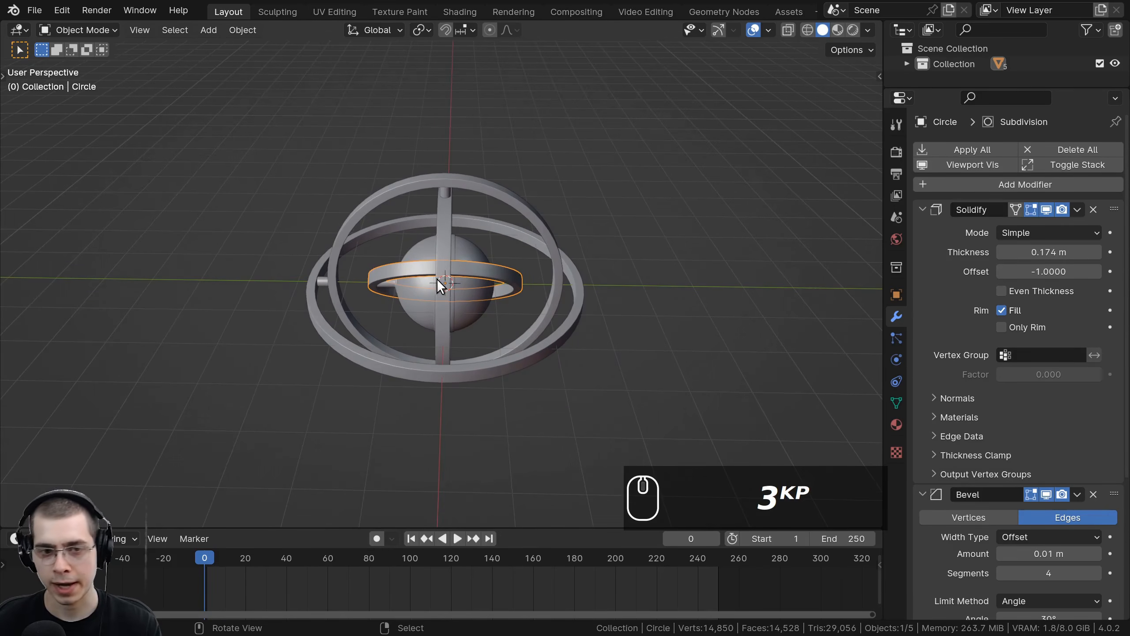
key(KP_3)
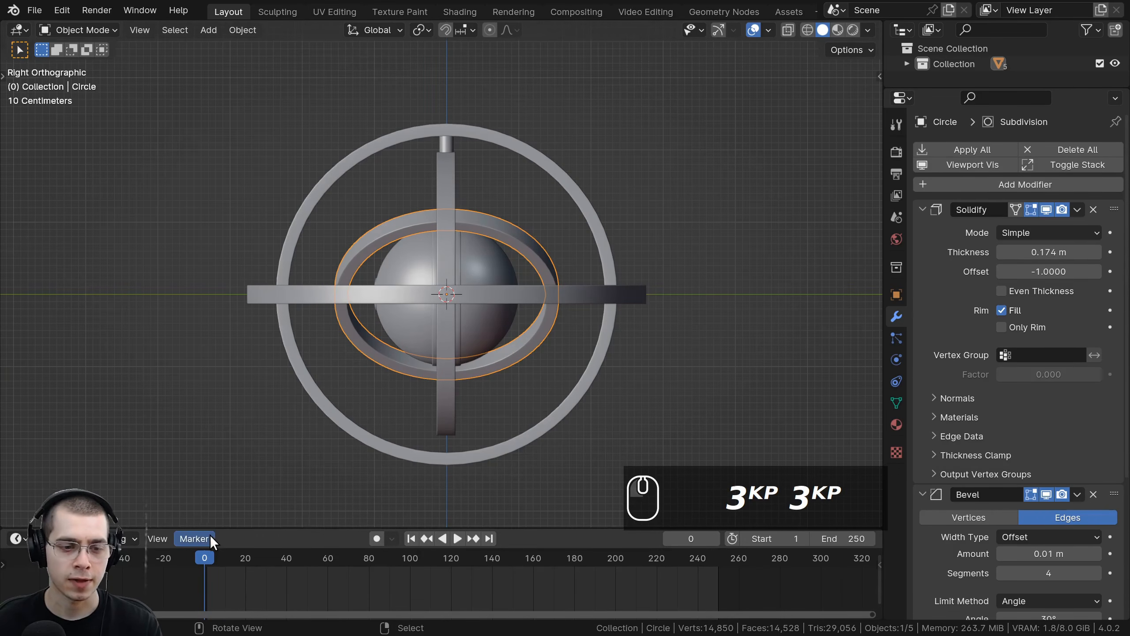
Step: Insert a rotation keyframe for the inner ring at frame 1
key(Right)
key(i)
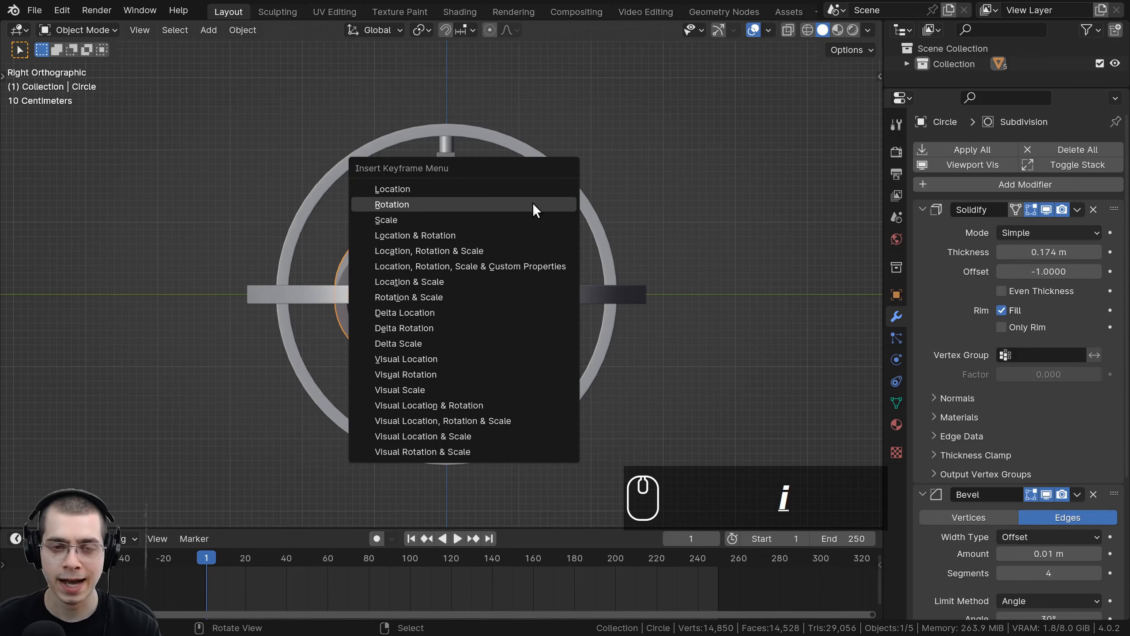
click(525, 204)
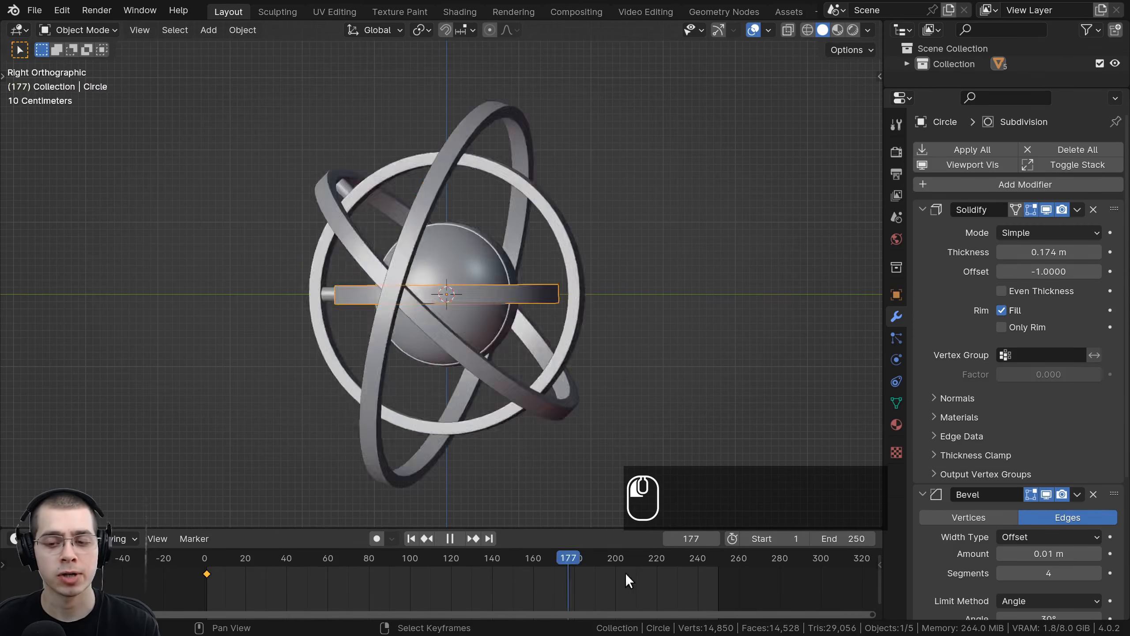
Step: At frame 251, rotate the inner ring 360° and insert a rotation keyframe
drag(626, 573, 717, 570)
key(Right)
key(Right)
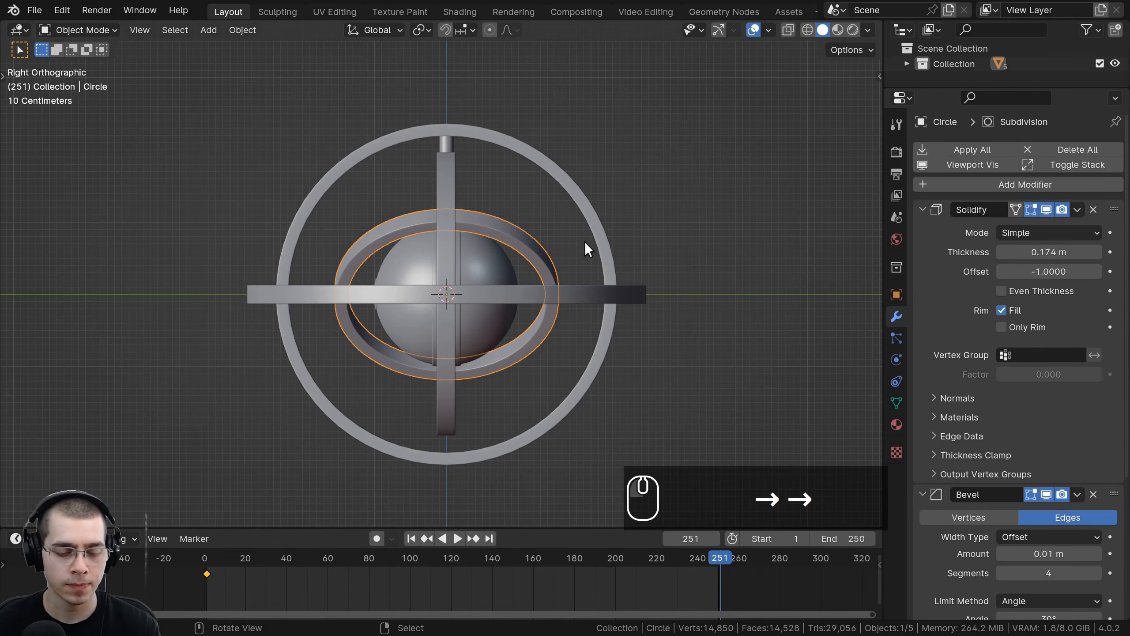
key(r)
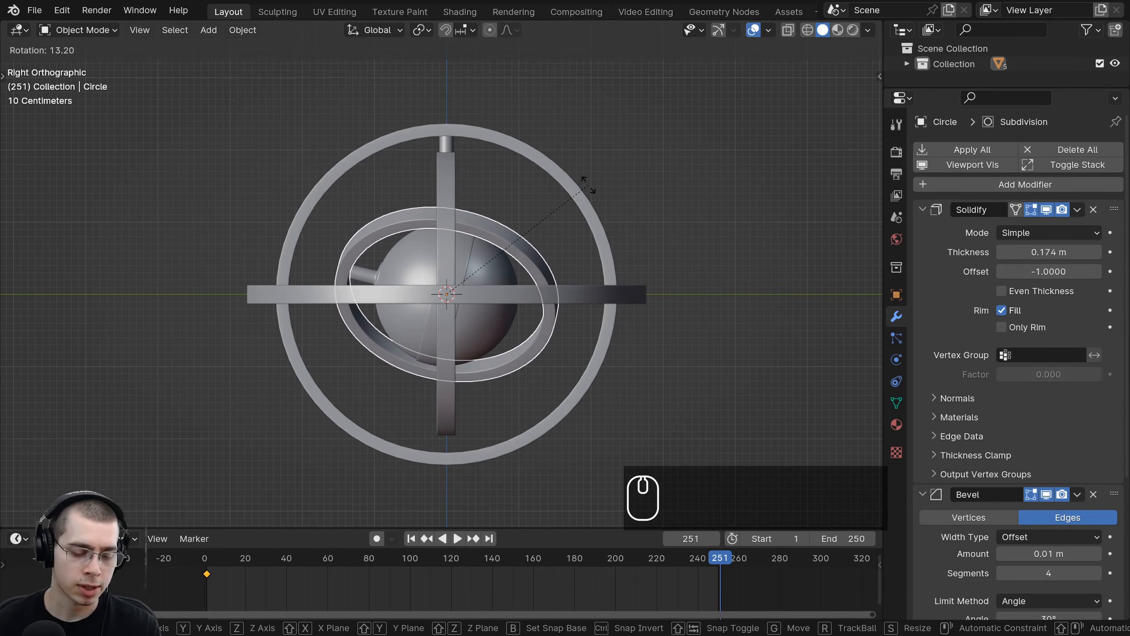
text(360)
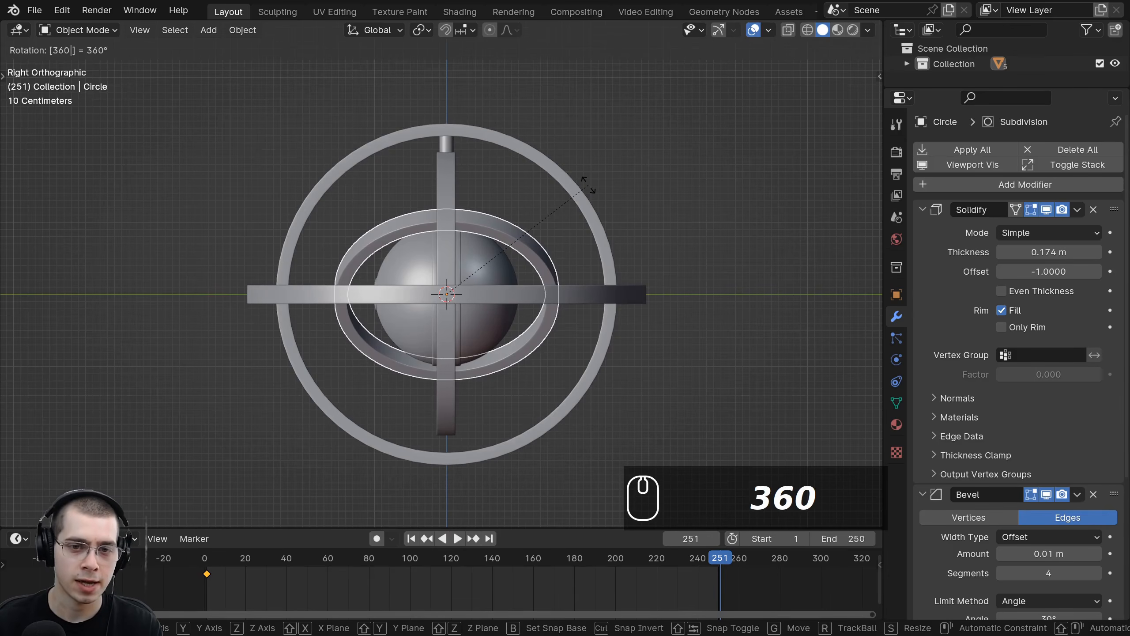
key(Return)
key(i)
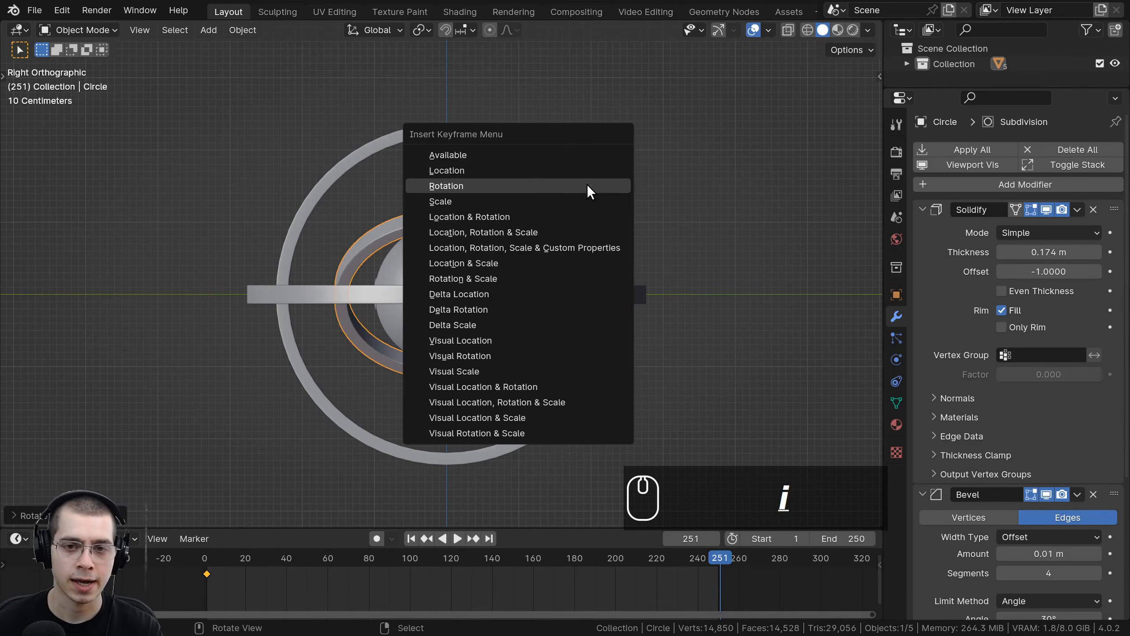
click(459, 186)
Step: Select all objects and set their keyframe interpolation to Linear
middle_drag(454, 184, 557, 214)
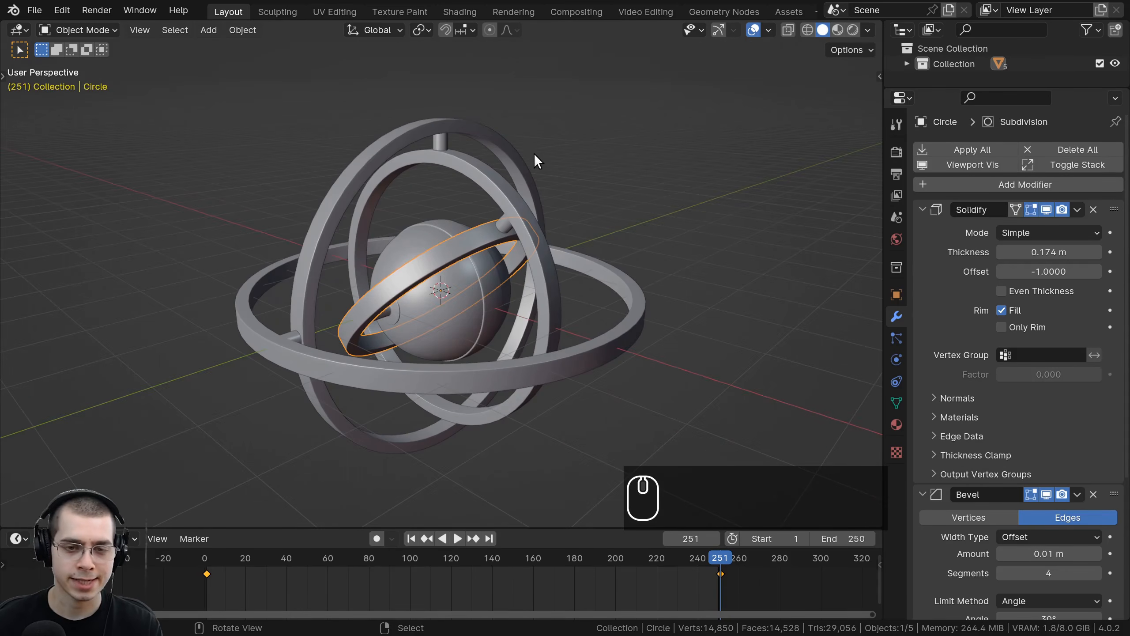
key(a)
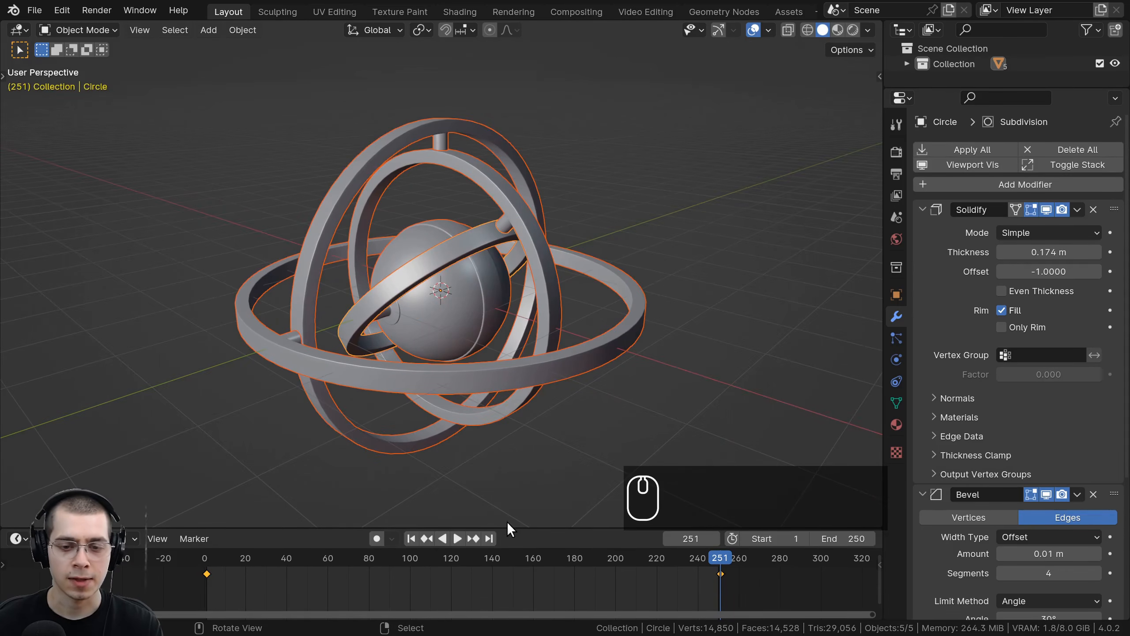
drag(509, 528, 507, 508)
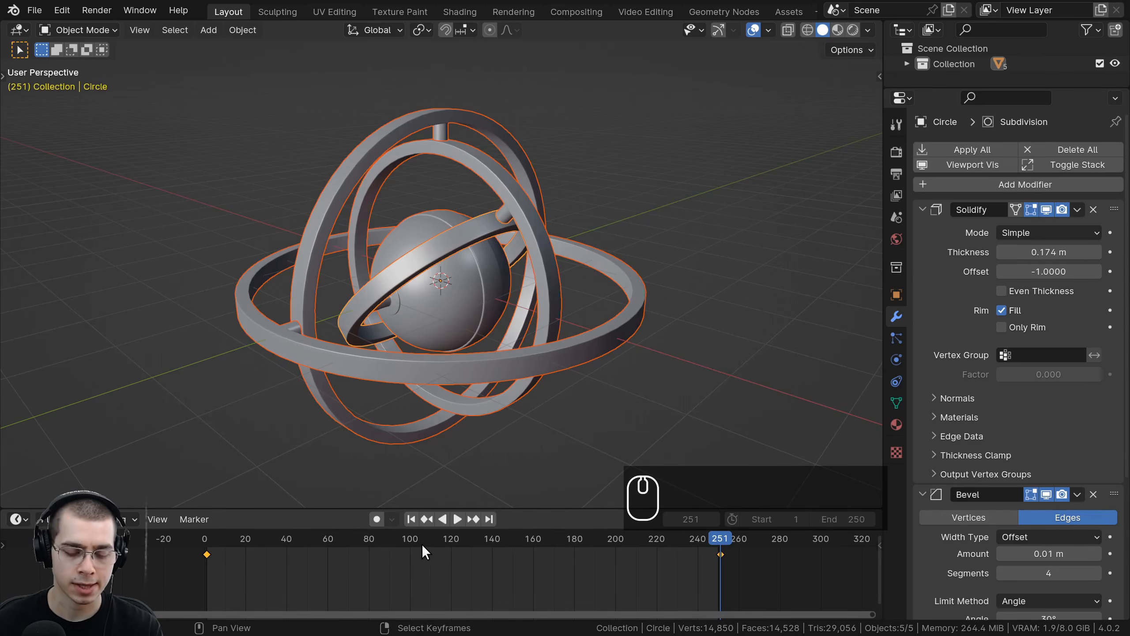
key(t)
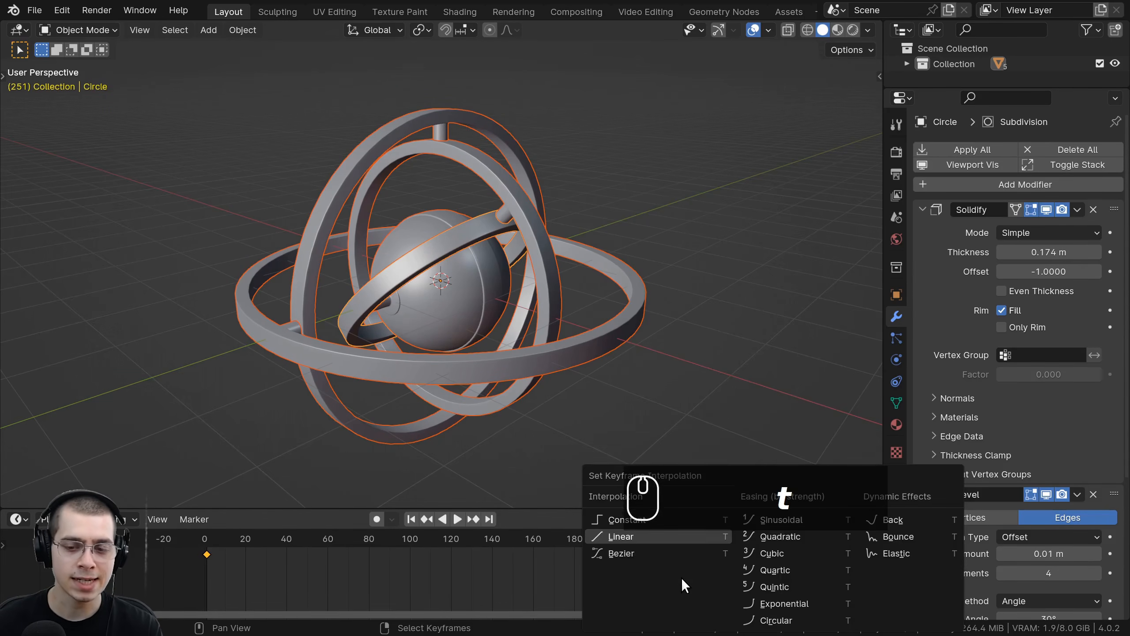
key(t)
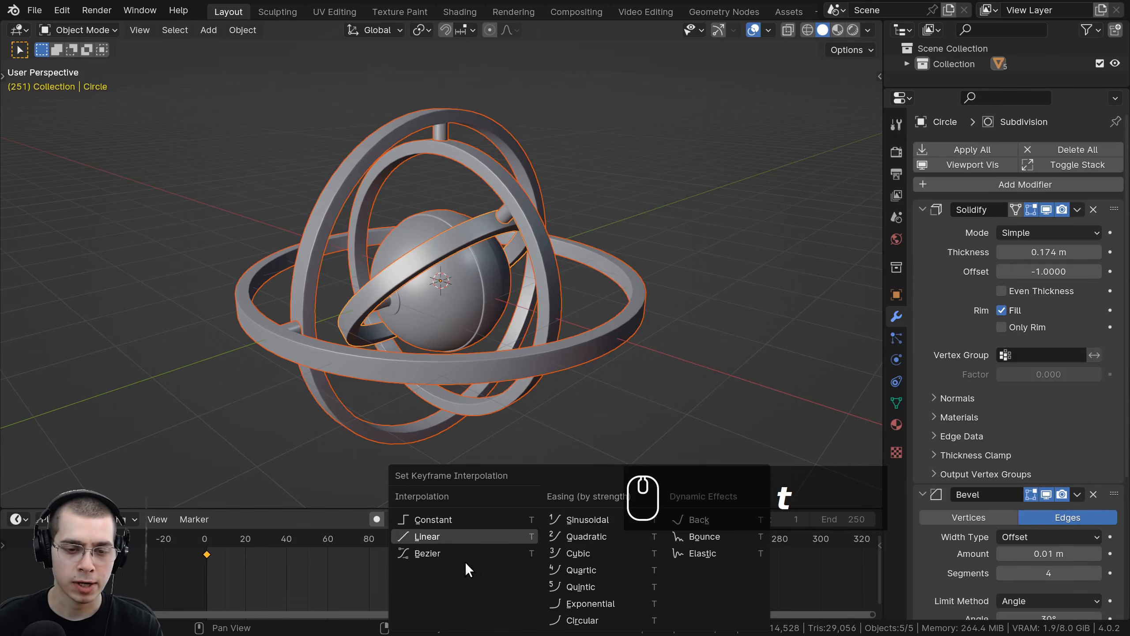
click(421, 537)
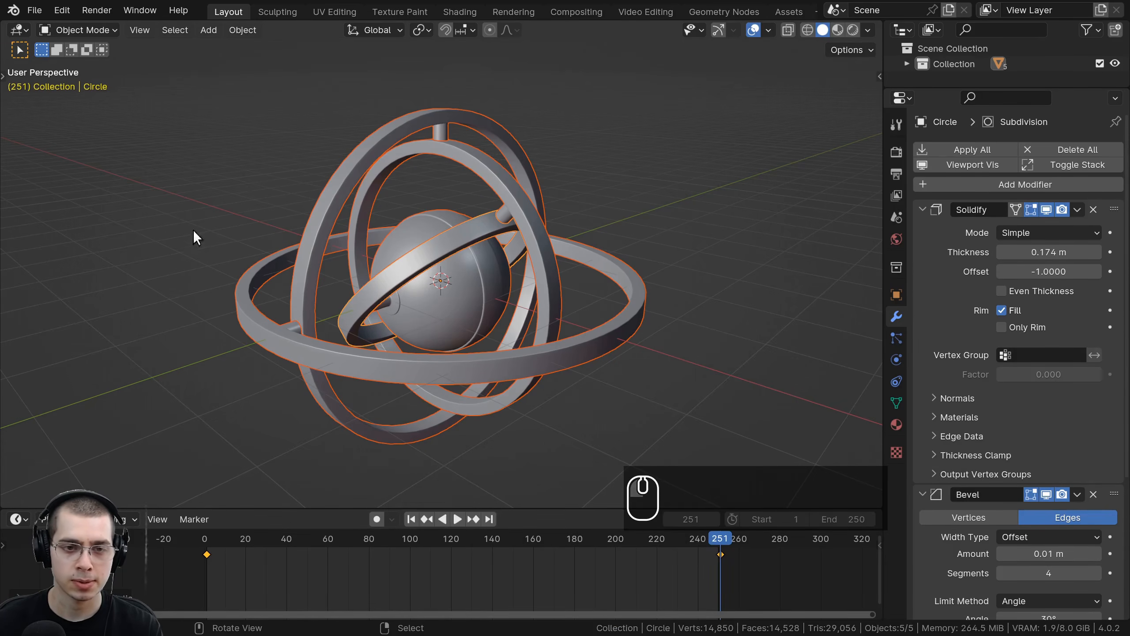
Step: Play the animation and scrub the timeline to review how the rings rotate
key(space)
key(a)
middle_drag(445, 263, 466, 223)
scroll(466, 223, up, 1)
scroll(466, 222, up, 1)
right_click(388, 225)
middle_drag(391, 228, 392, 445)
scroll(593, 369, down, 2)
key(space)
drag(375, 551, 265, 539)
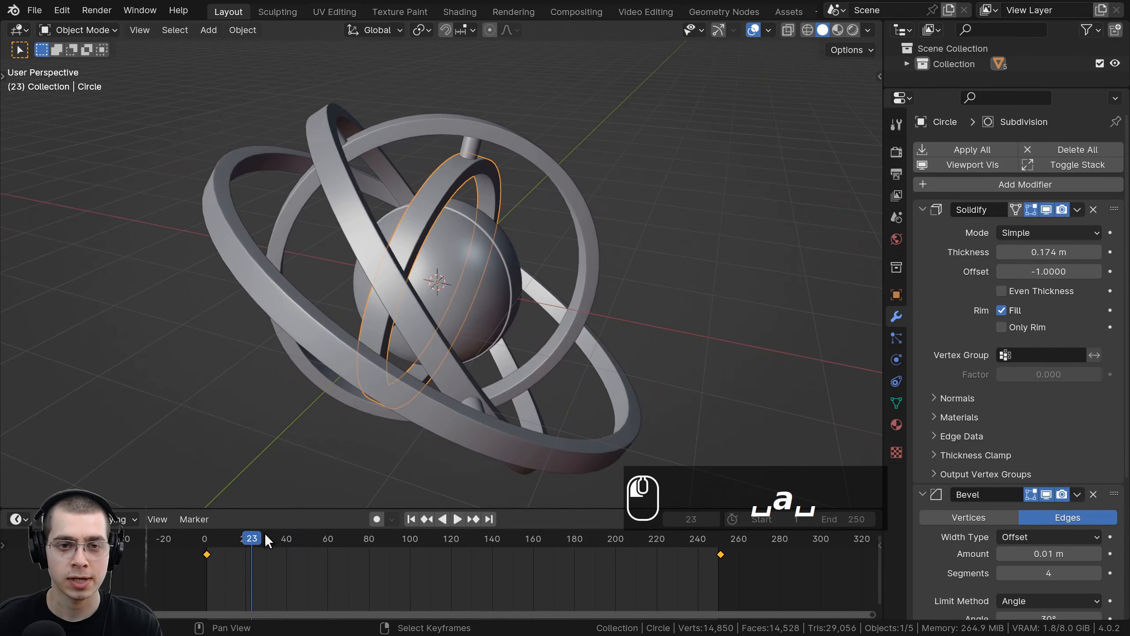
Step: Select individual rings and orbit around the scene while the animation plays to inspect each ring's motion
right_click(481, 133)
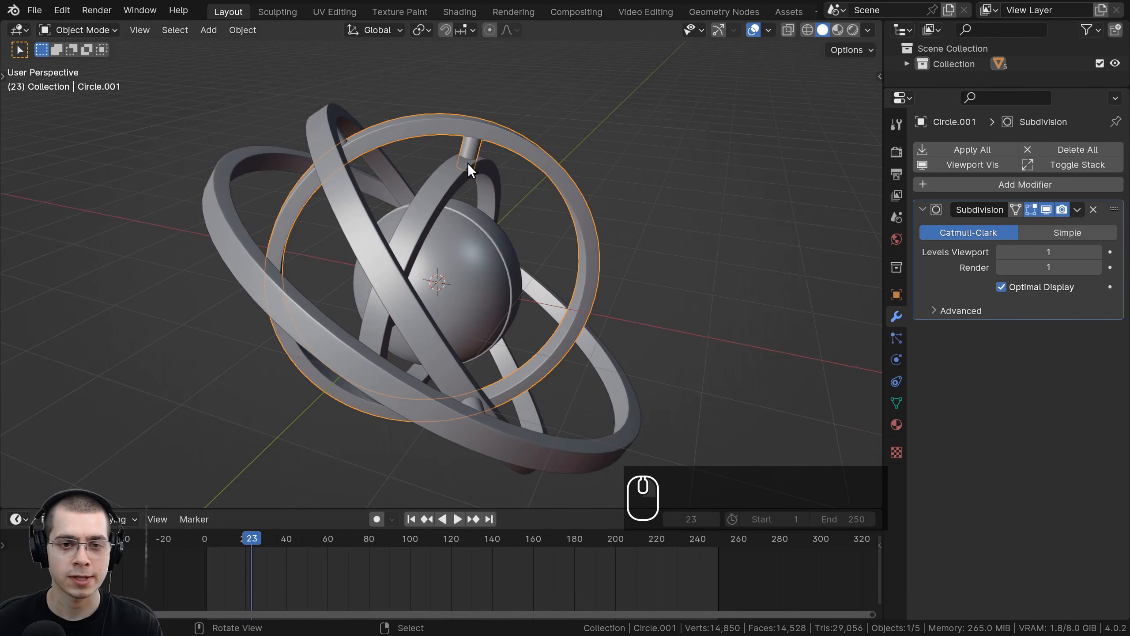
key(space)
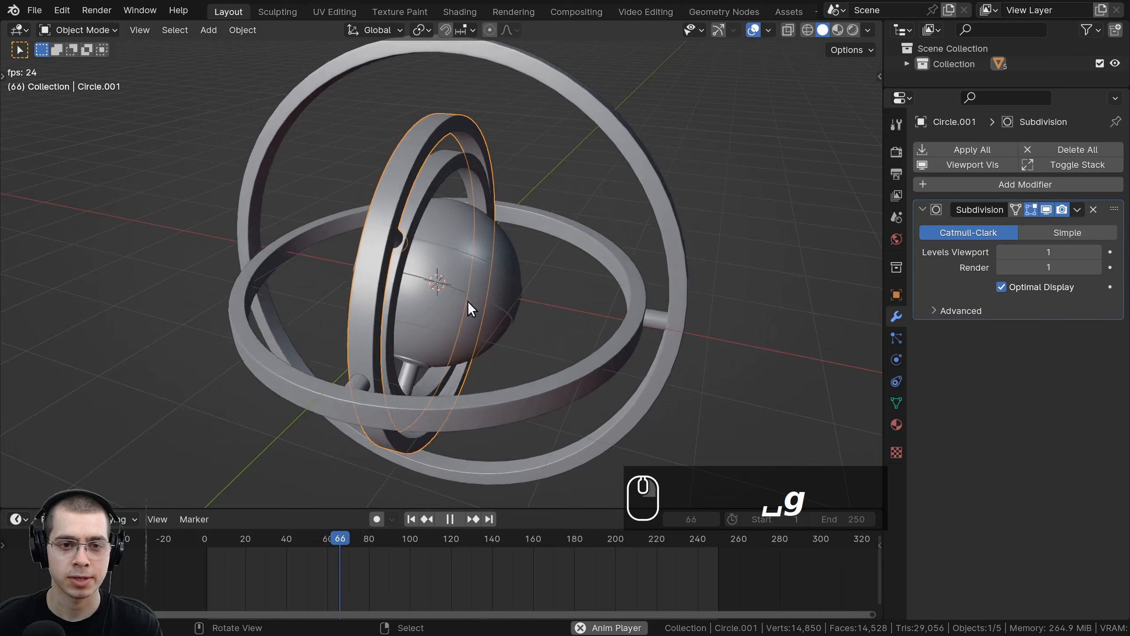
scroll(487, 311, up, 2)
middle_drag(487, 311, 511, 286)
right_click(481, 321)
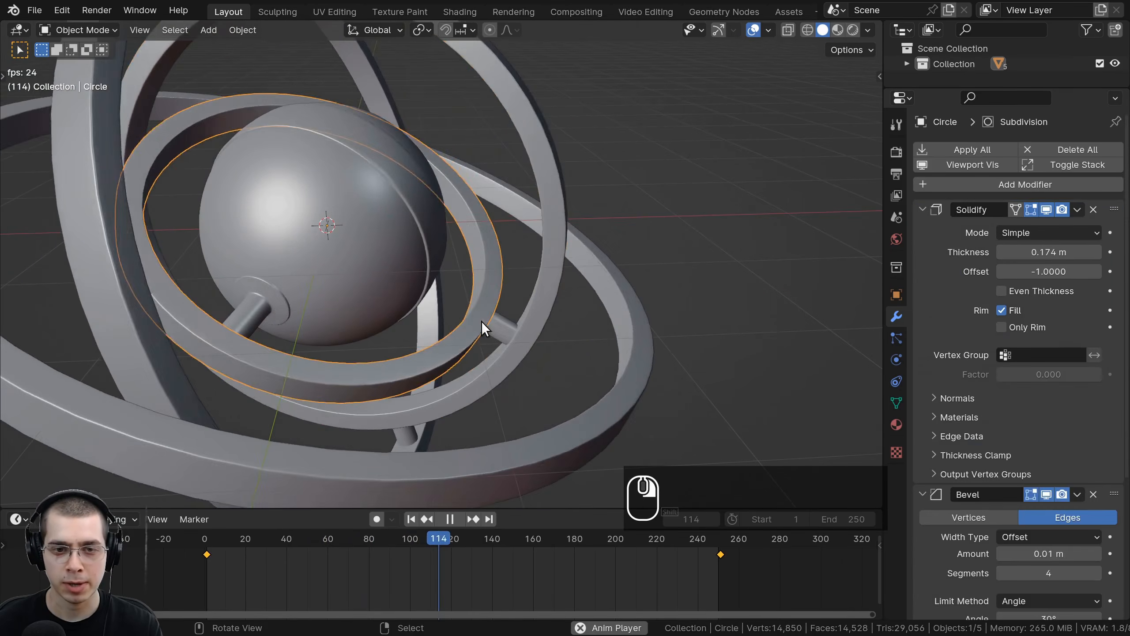
middle_drag(482, 322, 418, 292)
right_click(583, 262)
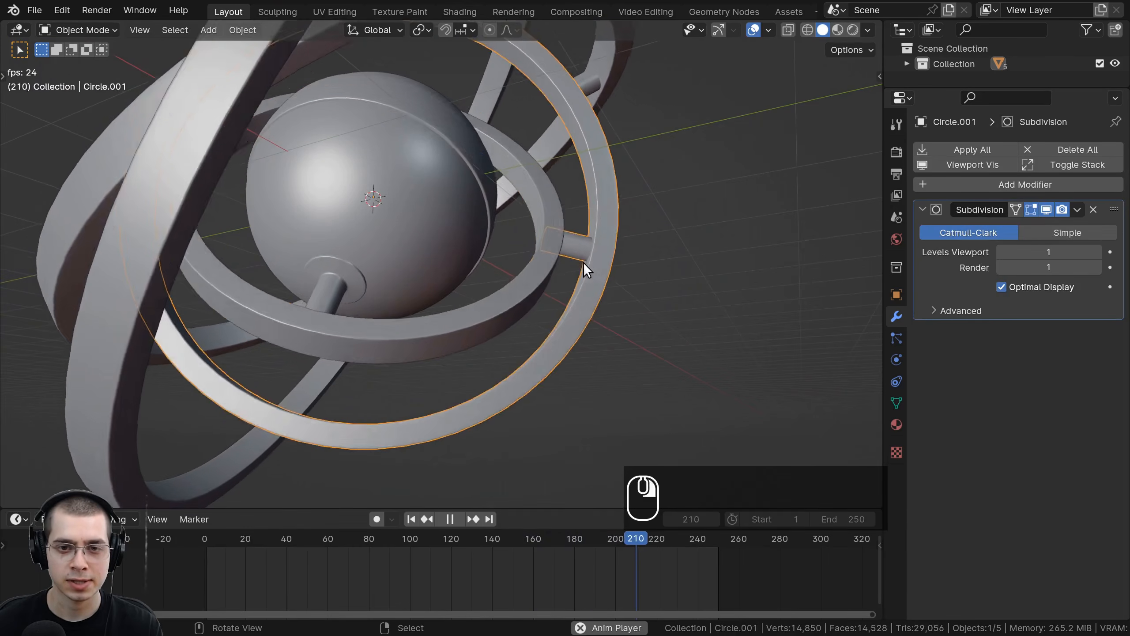
right_click(532, 248)
middle_drag(532, 248, 463, 178)
scroll(341, 170, down, 1)
right_click(464, 178)
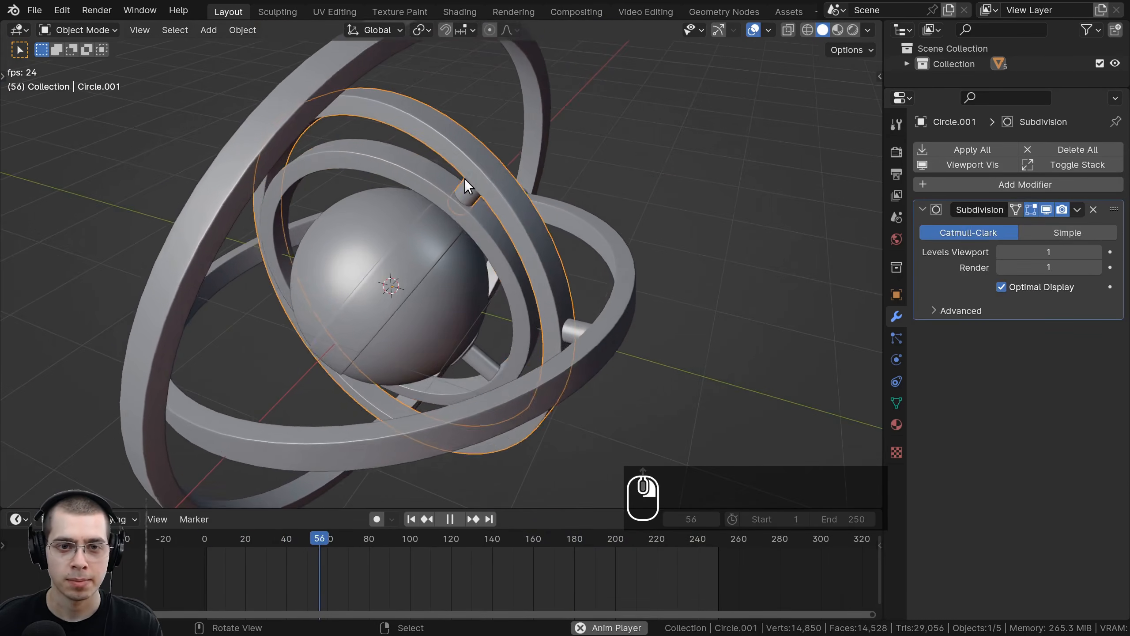
right_click(504, 190)
middle_drag(534, 269, 481, 360)
scroll(578, 232, up, 2)
key(space)
scroll(463, 403, down, 6)
key(space)
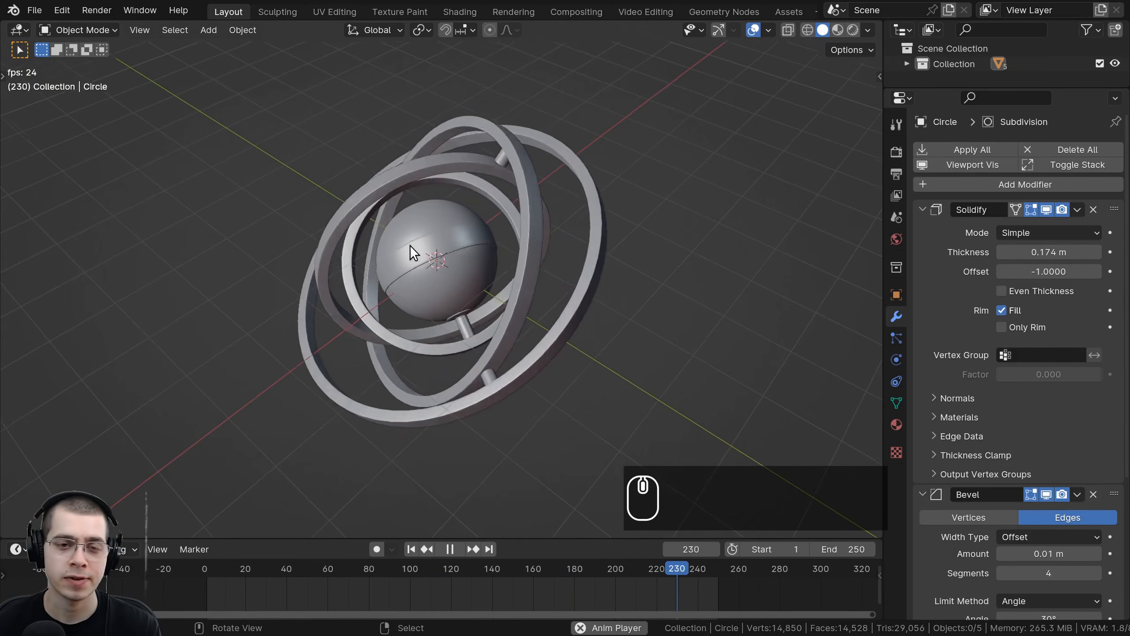
middle_drag(449, 226, 464, 235)
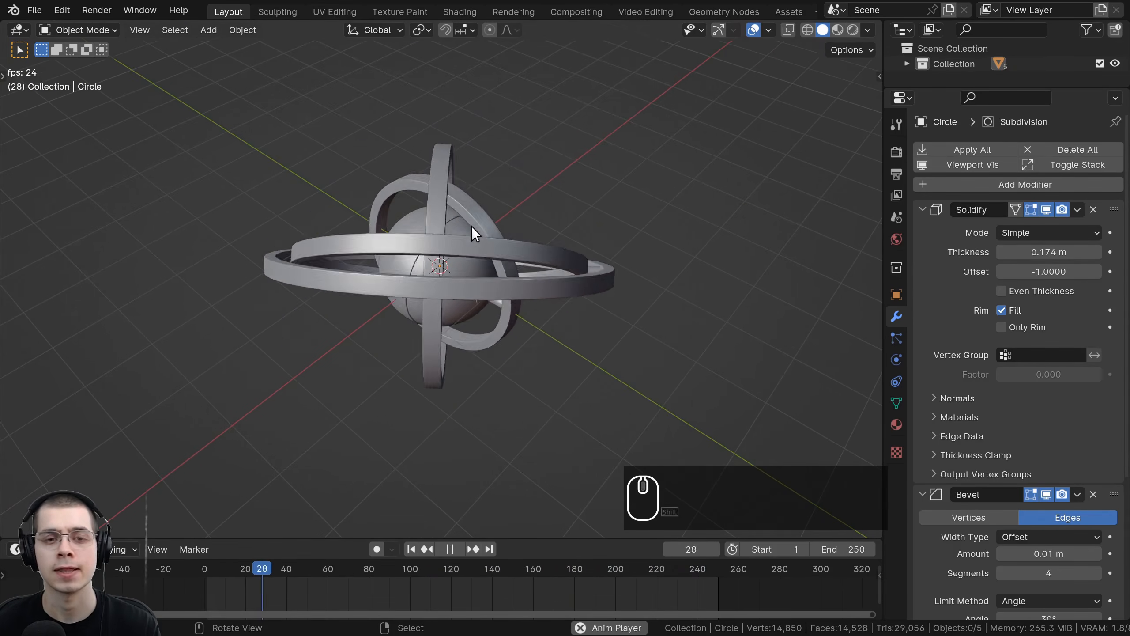
scroll(472, 227, up, 1)
Step: In the World properties, set the background color input to an Environment Texture
click(896, 240)
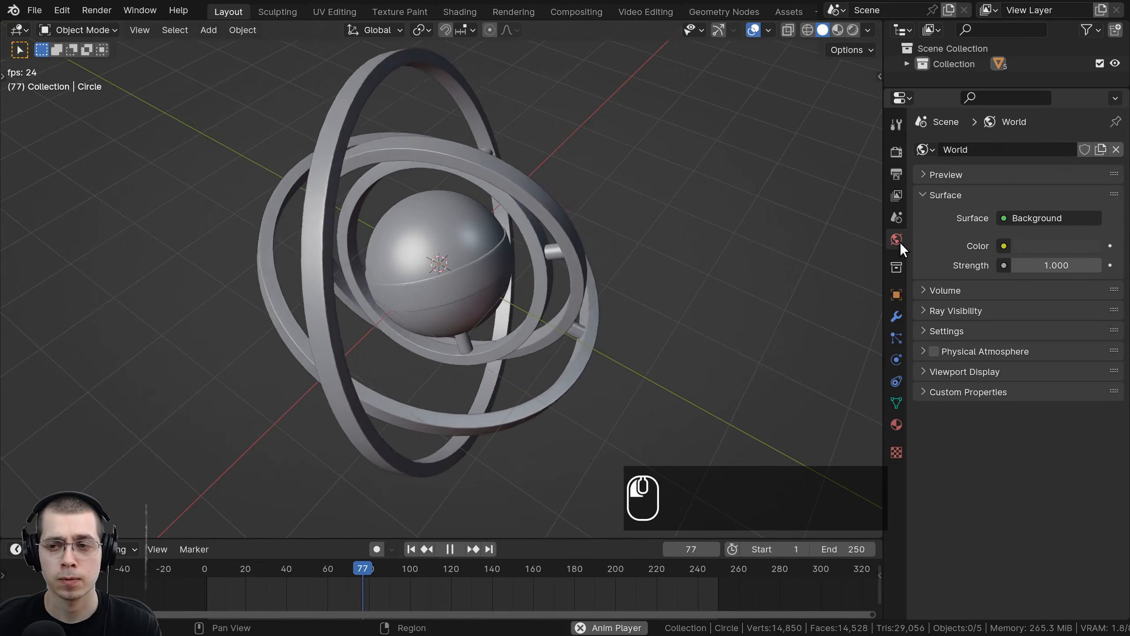
middle_drag(779, 276, 719, 297)
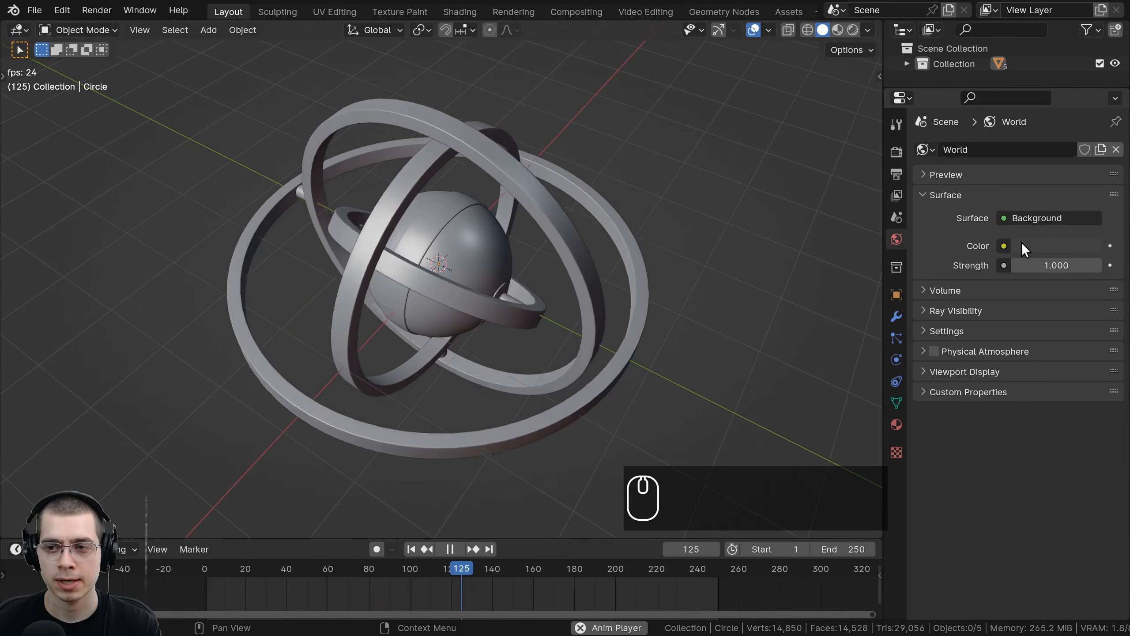
click(1004, 246)
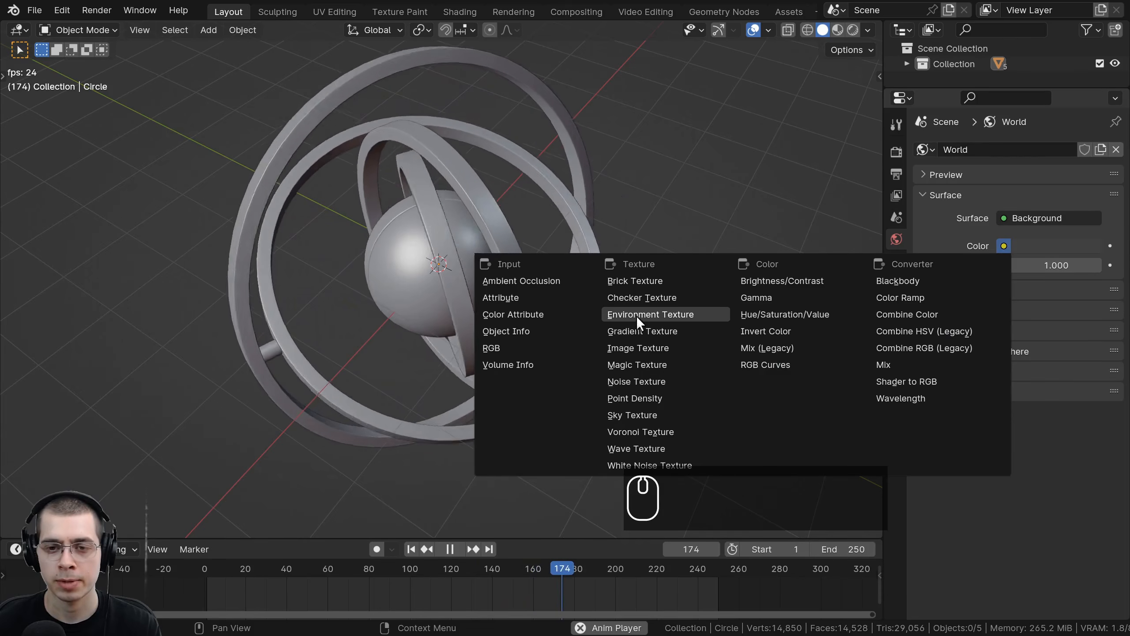
click(659, 313)
key(space)
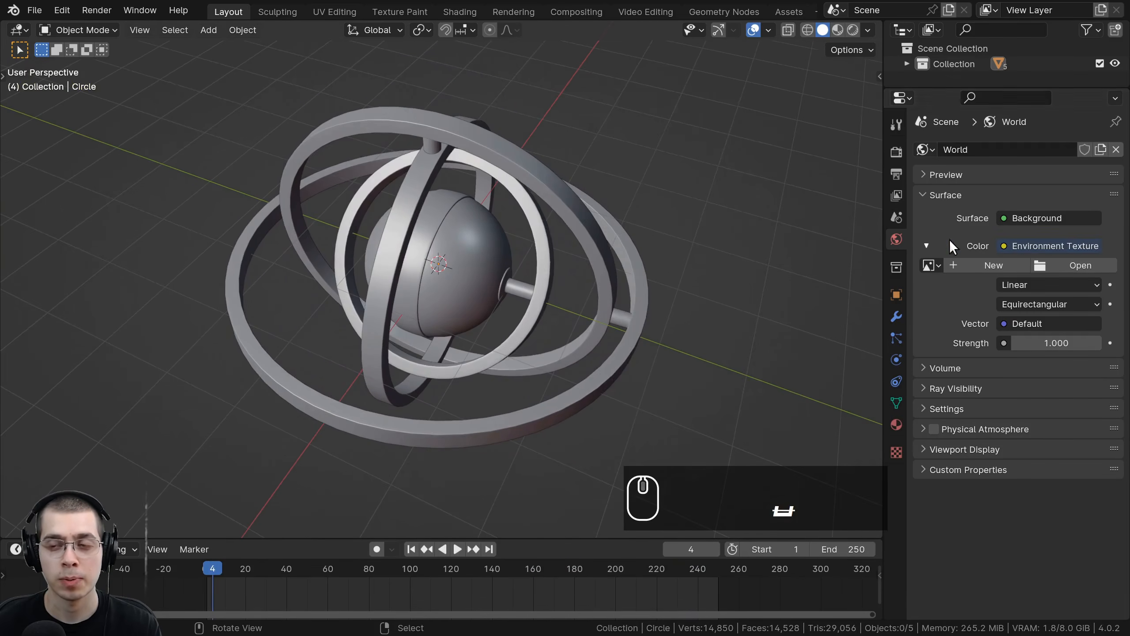
Step: Open the HDRI image blue_photo_studio_1k.hdr into the environment texture
middle_drag(653, 283, 665, 279)
key(space)
key(space)
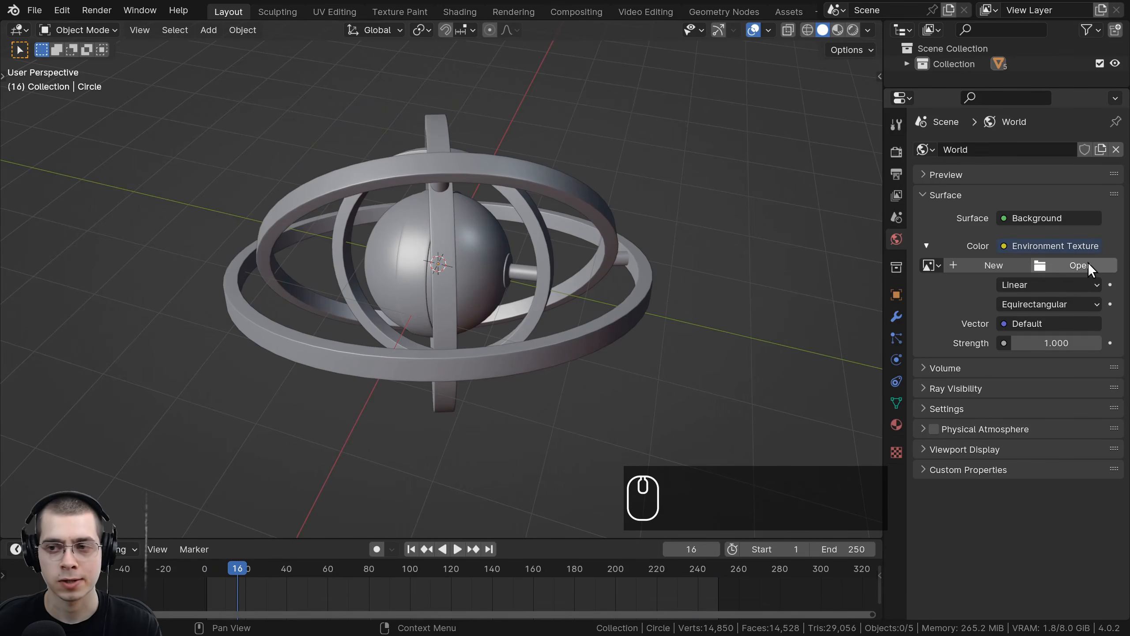
click(1077, 266)
click(378, 119)
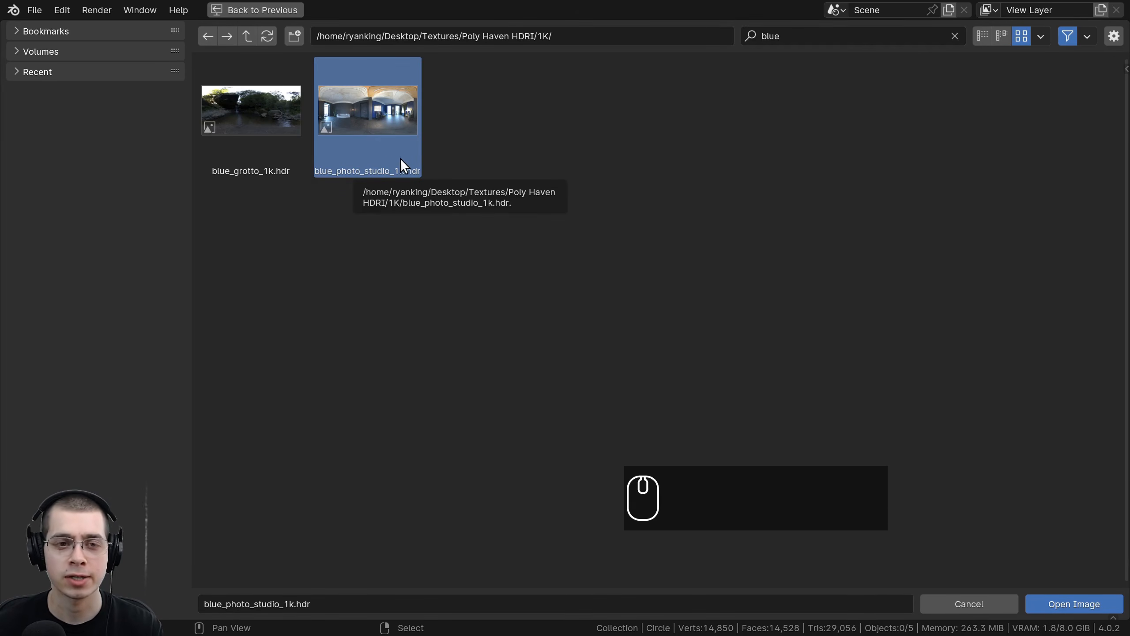
double_click(392, 130)
Step: Switch the viewport to Rendered shading to preview the HDRI lighting on the rings
middle_drag(449, 332, 477, 332)
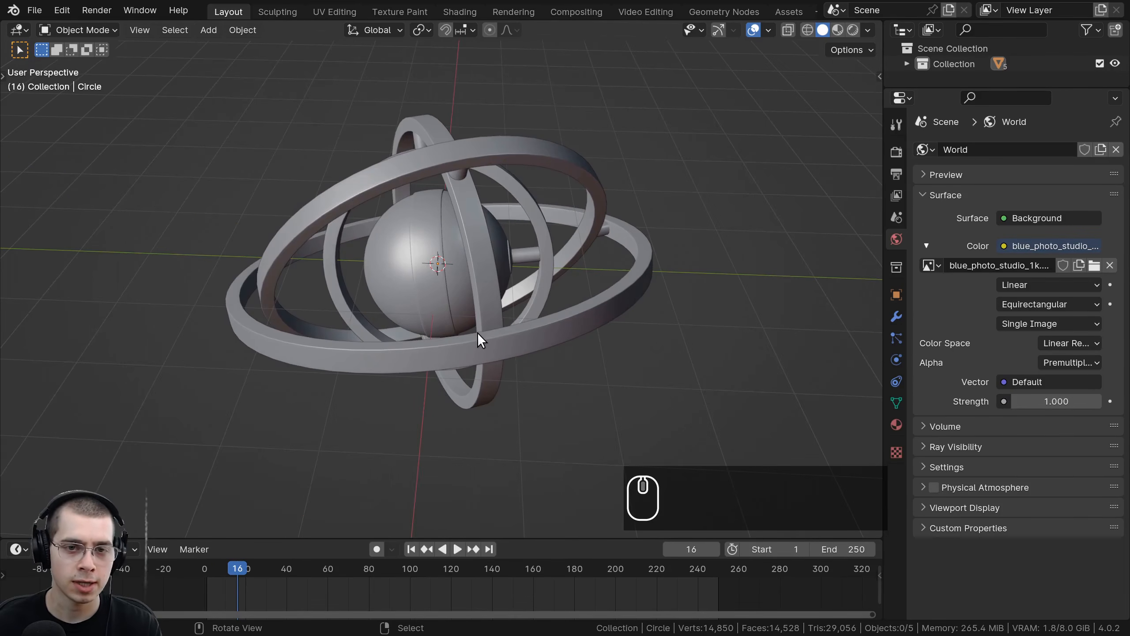
key(z)
click(475, 162)
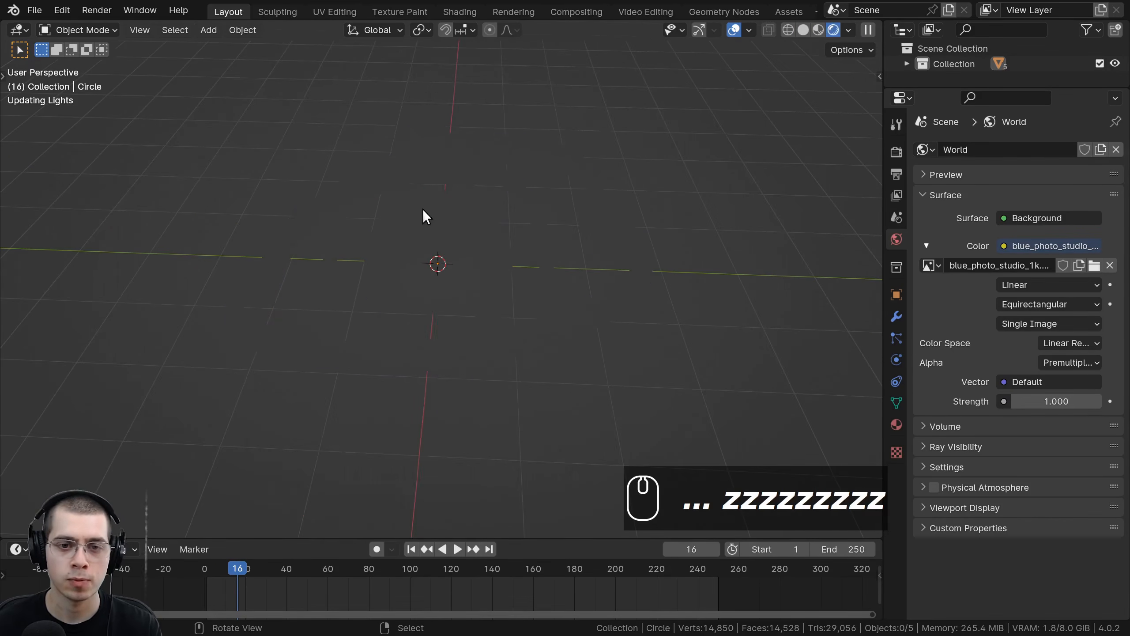
mouse_move(497, 171)
middle_down()
mouse_move(638, 195)
mouse_move(549, 201)
mouse_move(556, 269)
mouse_move(627, 265)
middle_up()
key(KP_1)
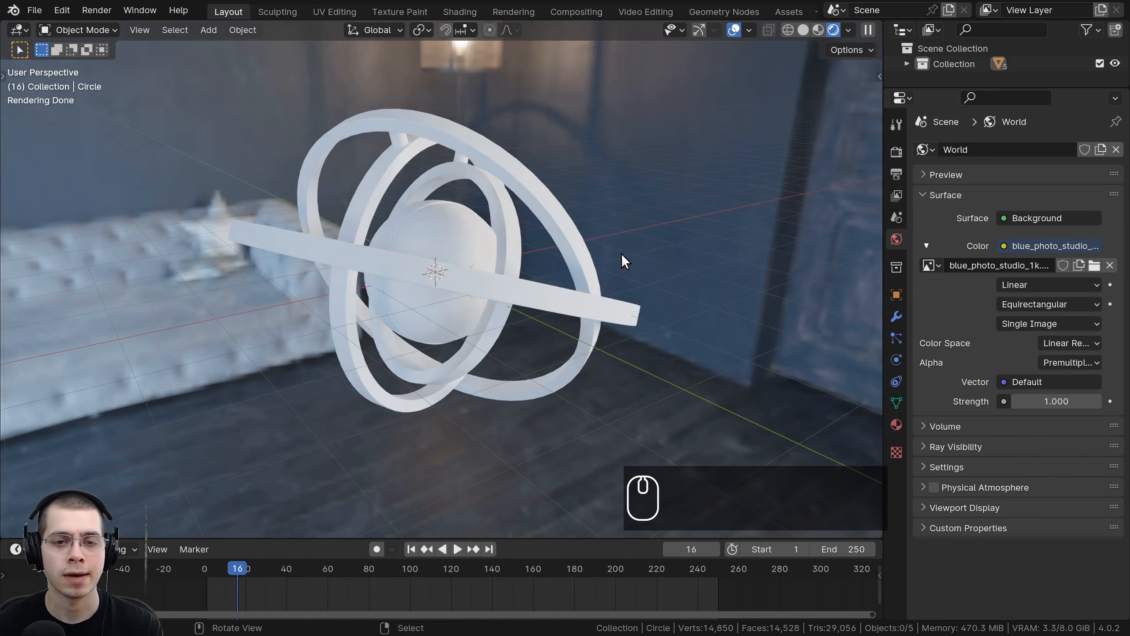
middle_drag(622, 253, 595, 339)
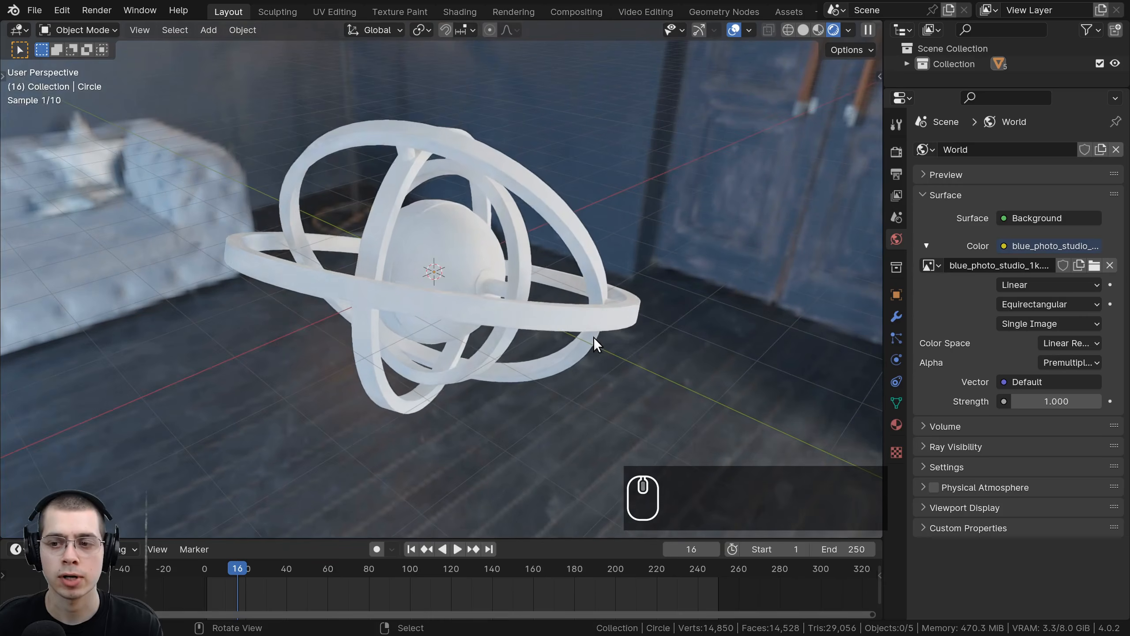
Step: In the render Color Management settings, set the Look to Very High Contrast
click(889, 155)
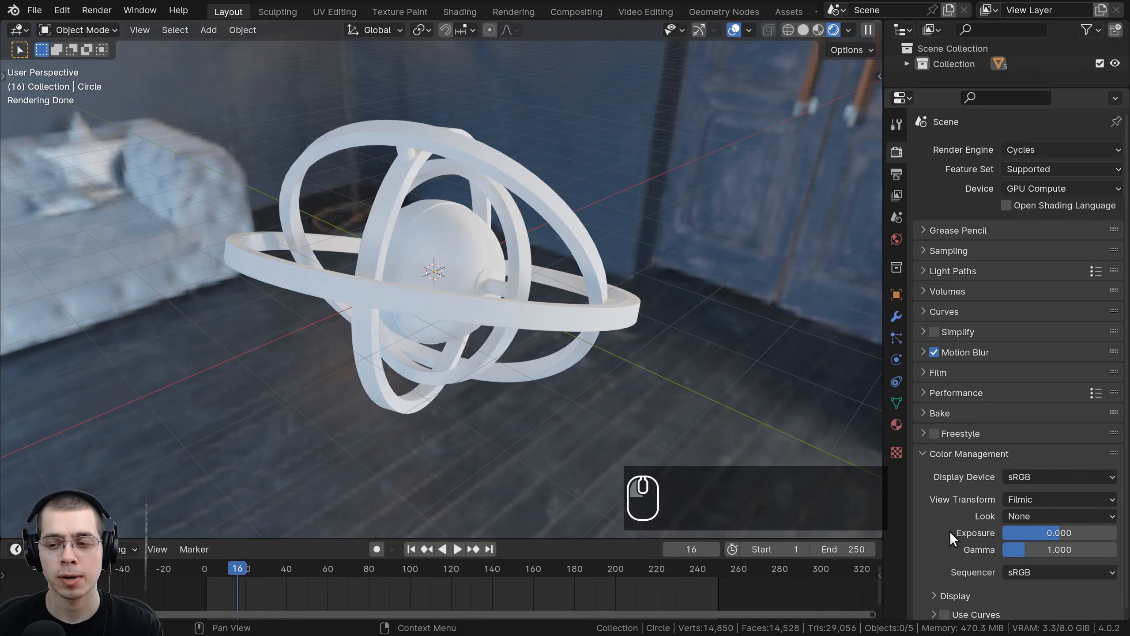
click(953, 460)
click(930, 455)
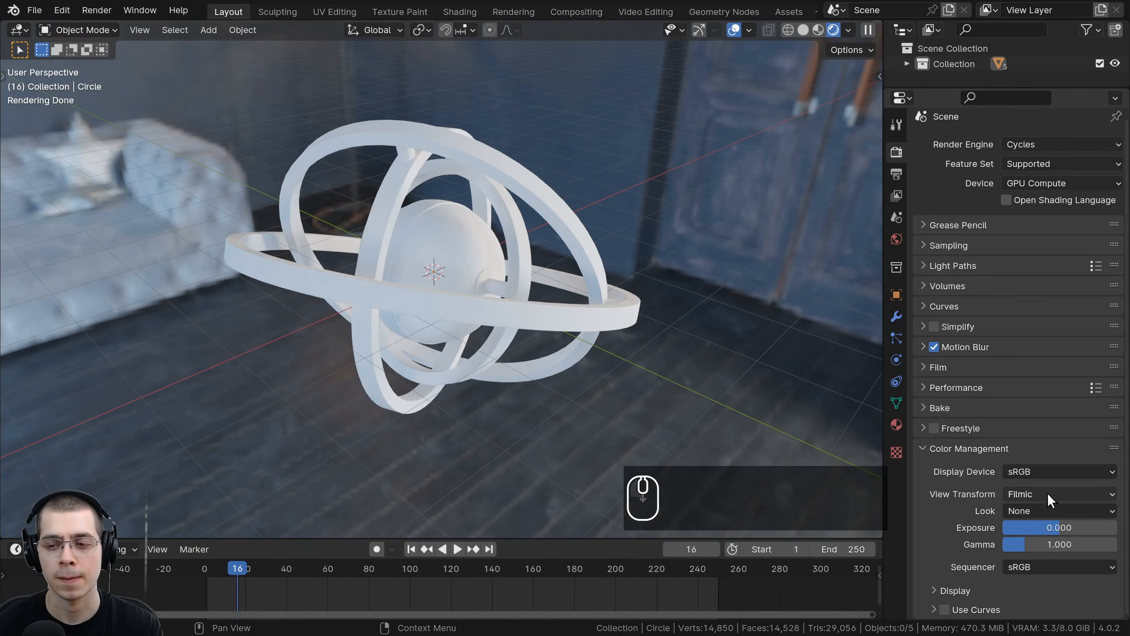
click(1032, 494)
click(1033, 495)
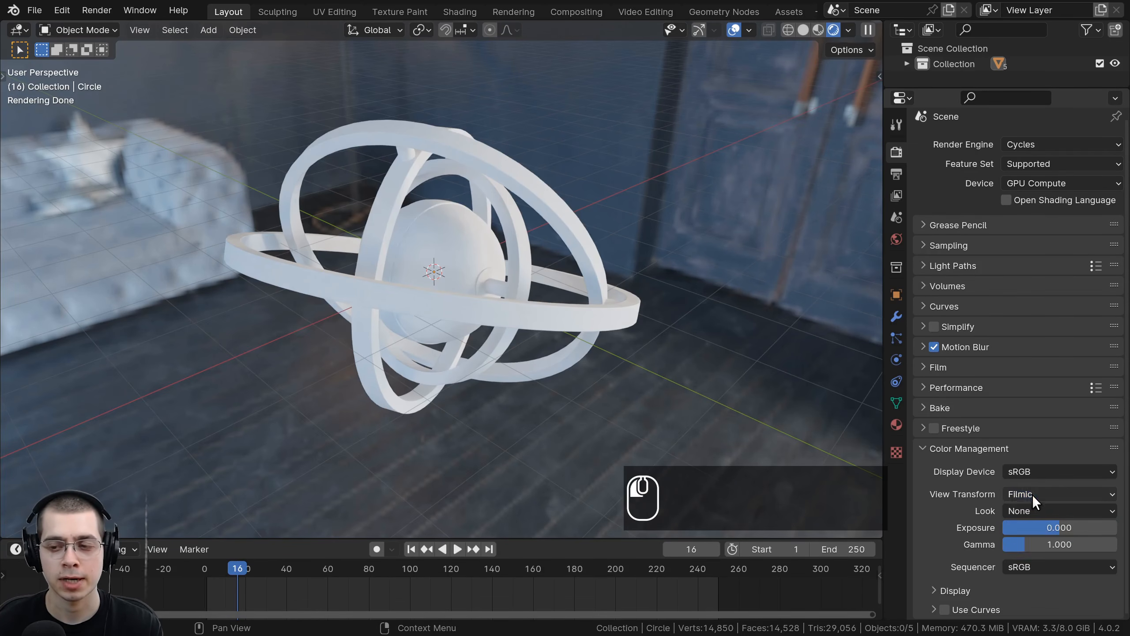
click(1011, 512)
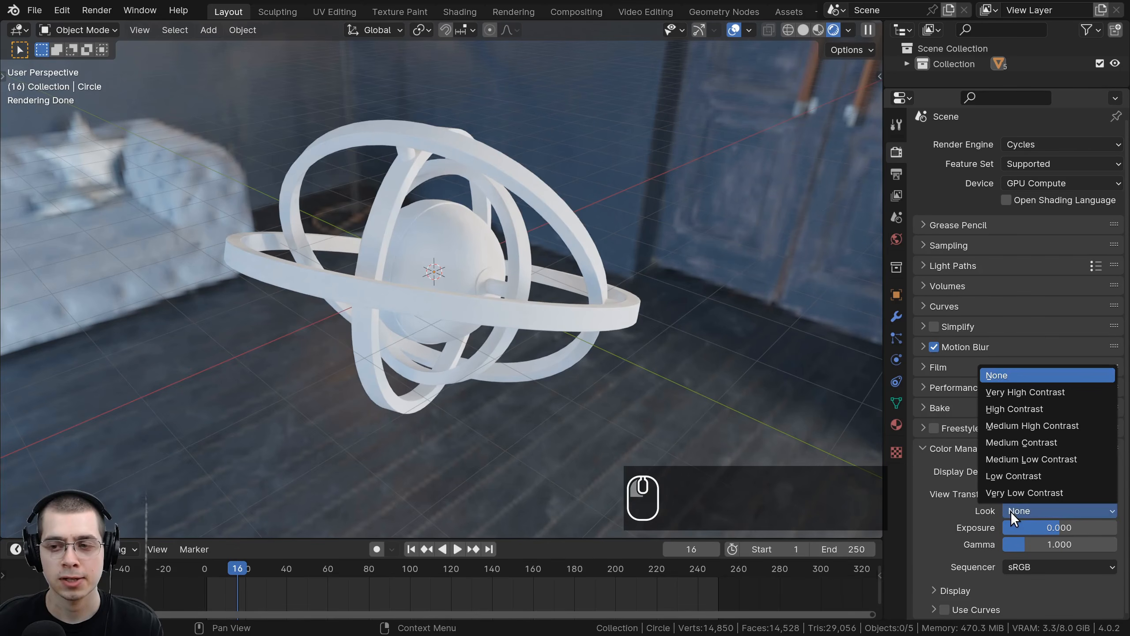
click(998, 391)
Step: Save the blend file
middle_drag(445, 219, 536, 294)
key(ctrl+s)
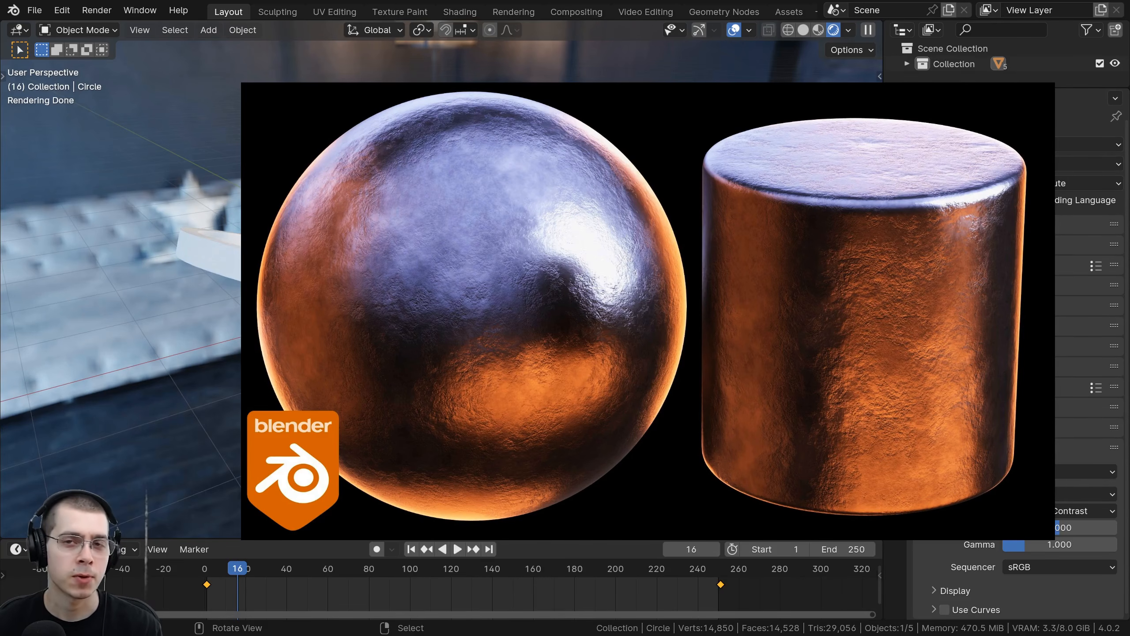
scroll(534, 222, up, 1)
middle_drag(533, 222, 531, 241)
shift+middle_drag(532, 240, 530, 228)
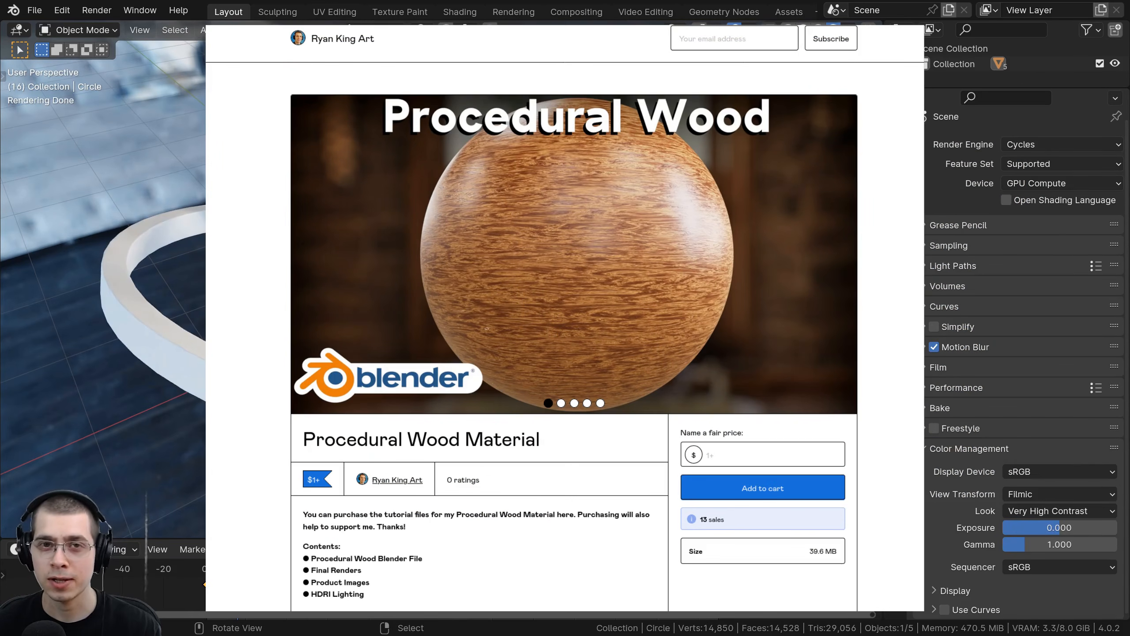
scroll(440, 281, down, 2)
middle_drag(441, 289, 443, 261)
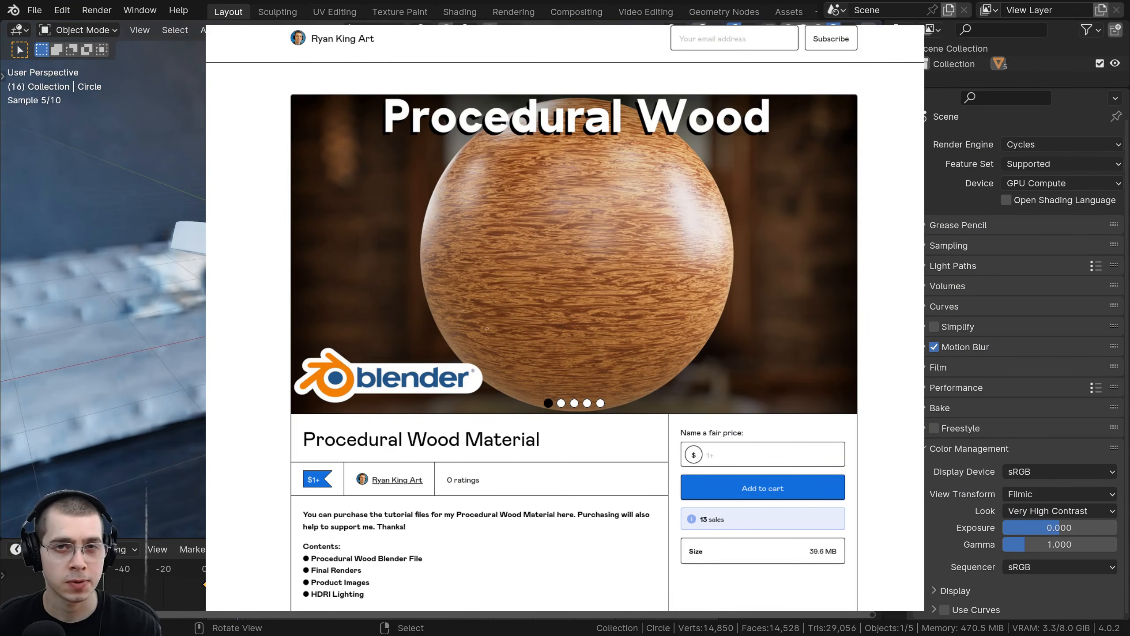
middle_drag(508, 198, 536, 217)
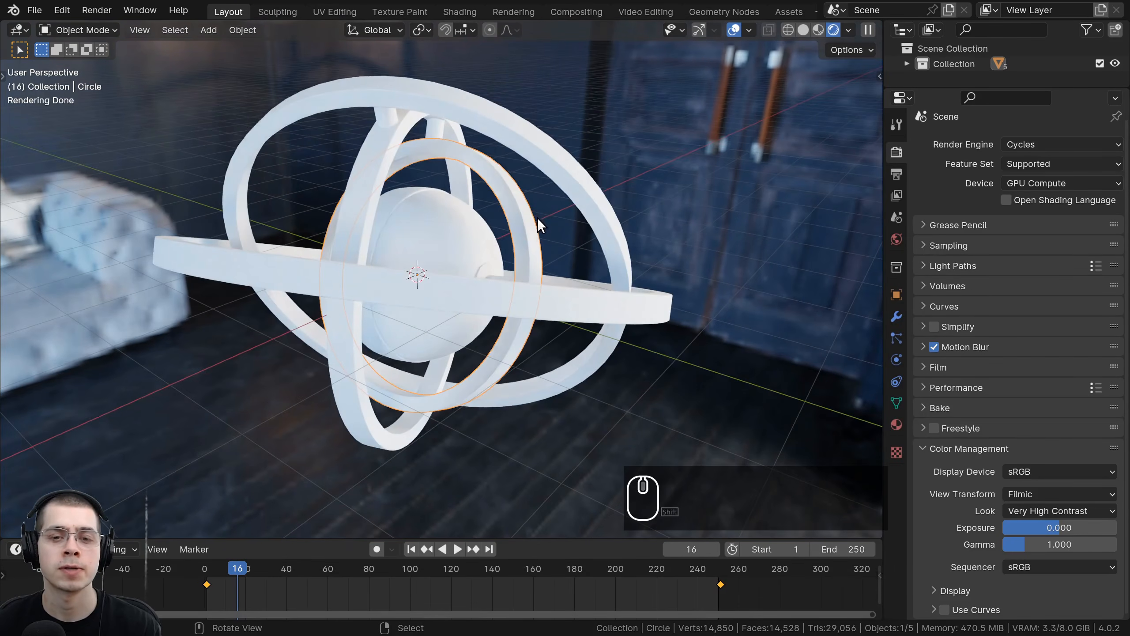
key(a)
middle_drag(559, 258, 549, 219)
key(a)
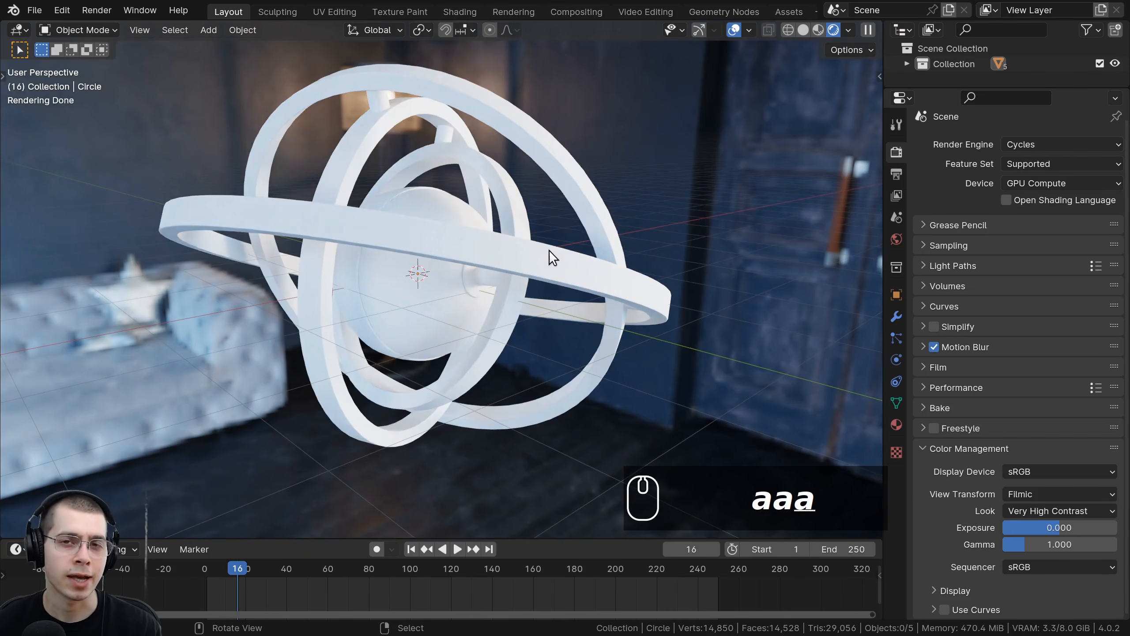
middle_drag(550, 250, 567, 239)
shift+middle_drag(567, 239, 564, 242)
key(a)
key(a)
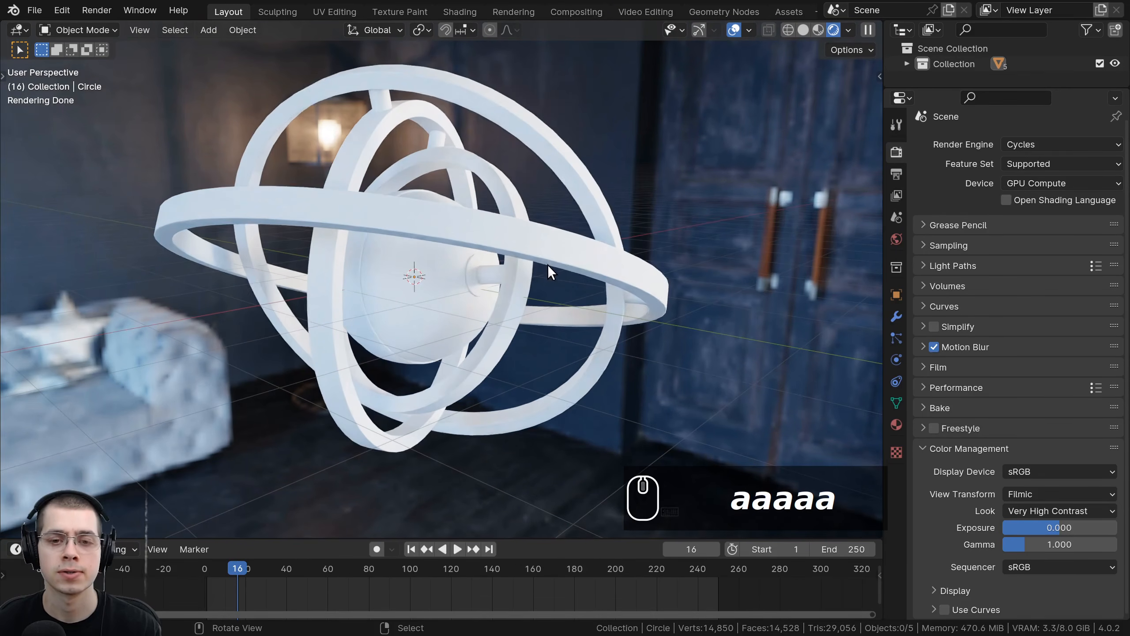
middle_drag(396, 270, 392, 297)
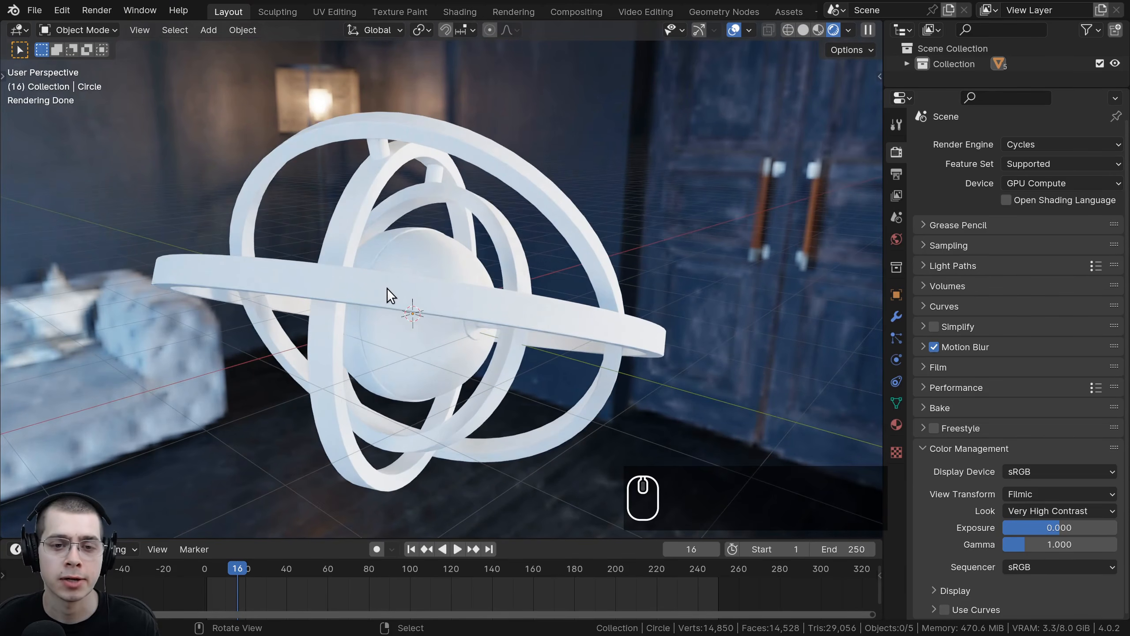
Step: Return the viewport to Solid shading and start appending data from another blend file
key(z)
click(36, 10)
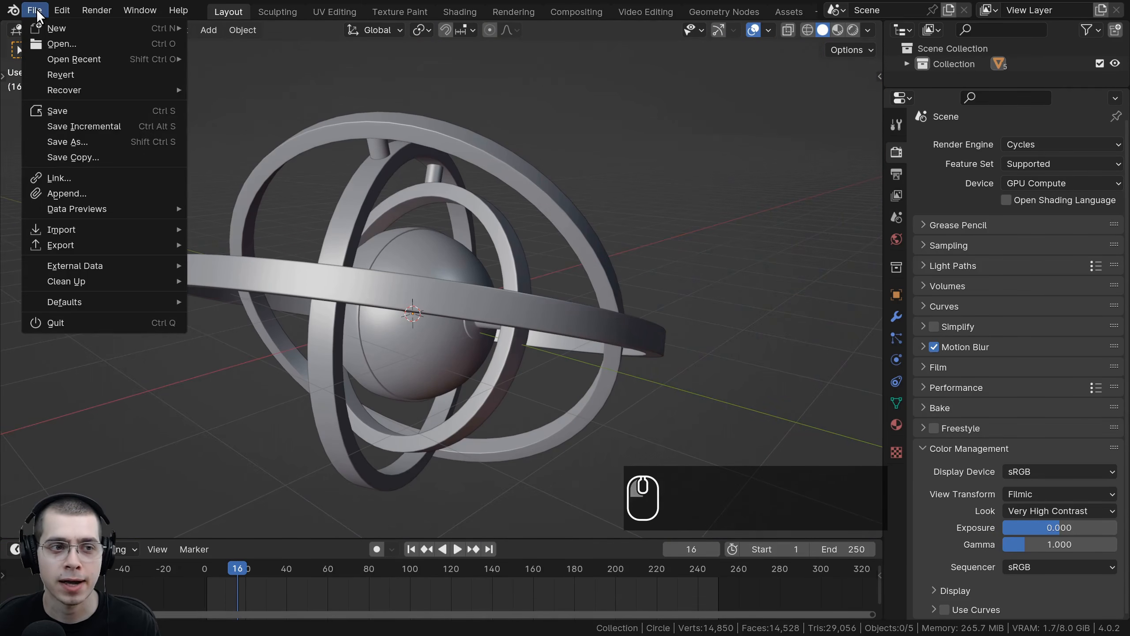
click(71, 193)
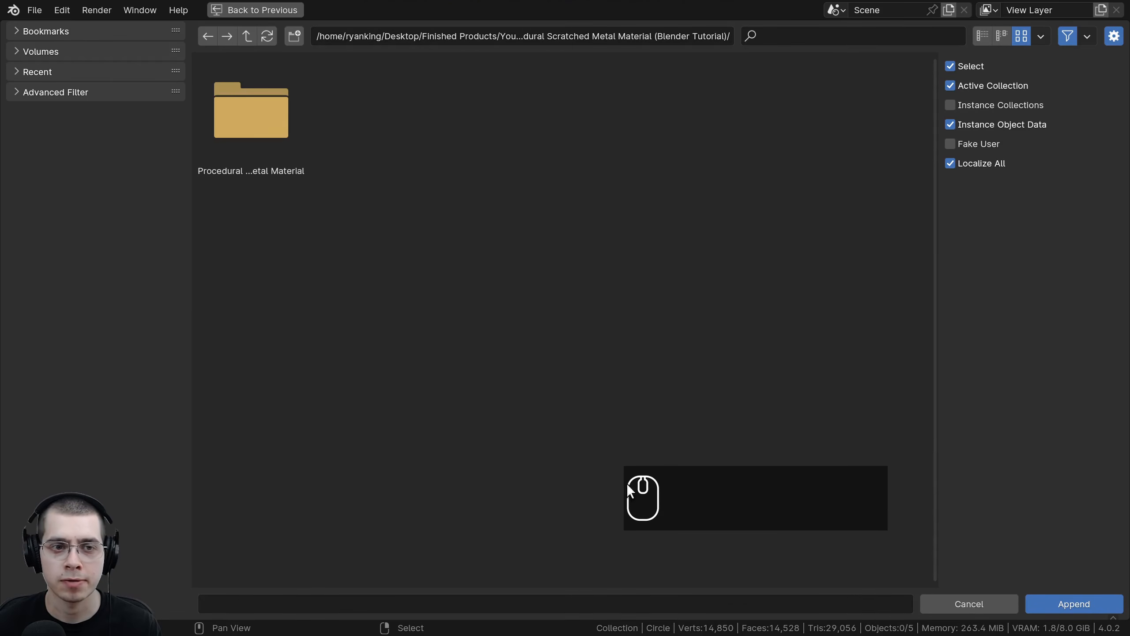
Step: Append the Scratched Metal material from the Procedural Scratched Metal Material blend file
click(643, 36)
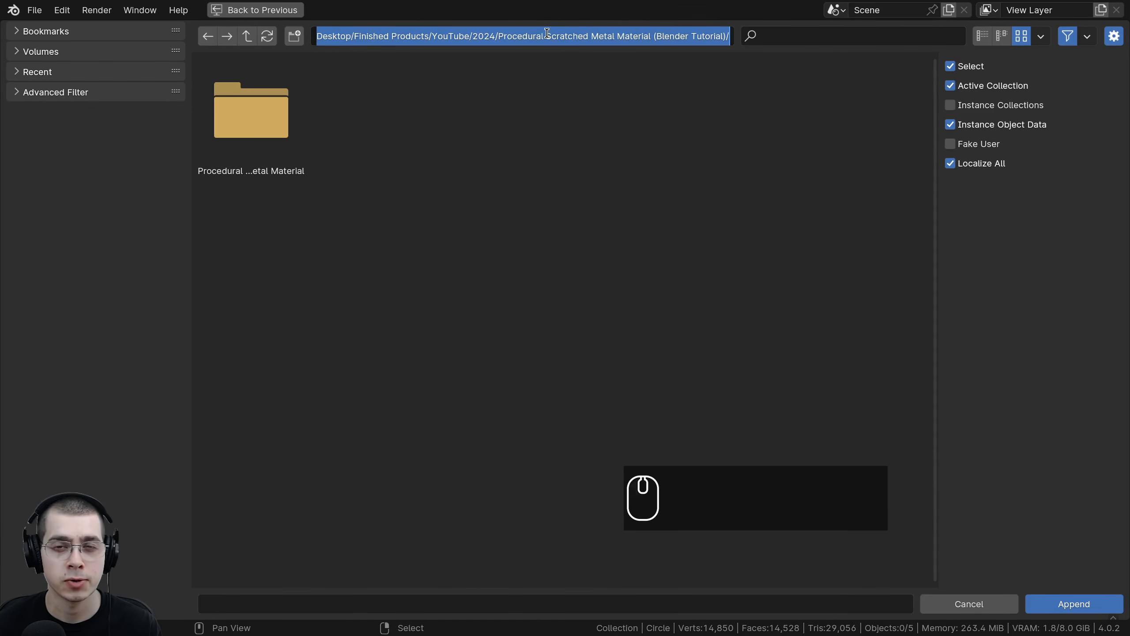
drag(547, 36, 622, 35)
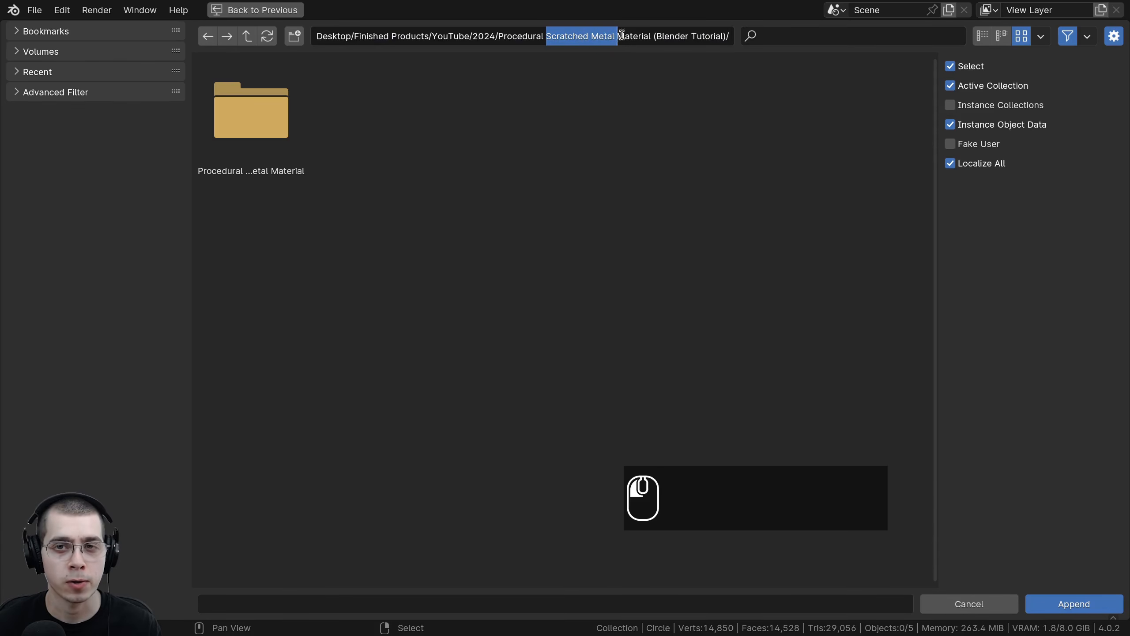
click(641, 259)
double_click(256, 143)
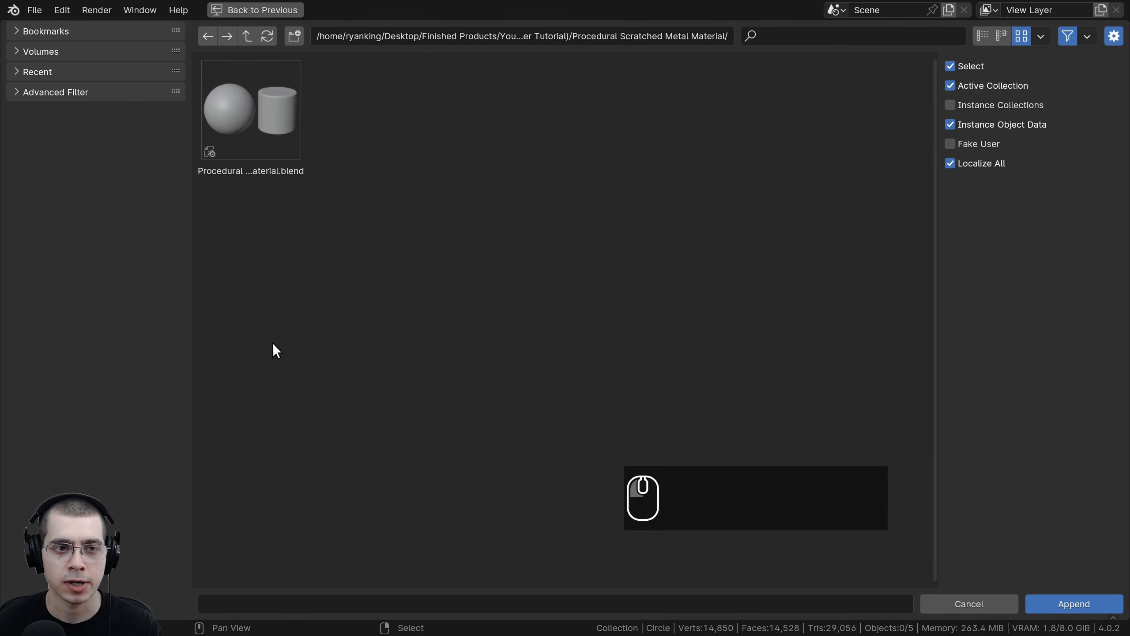
double_click(245, 94)
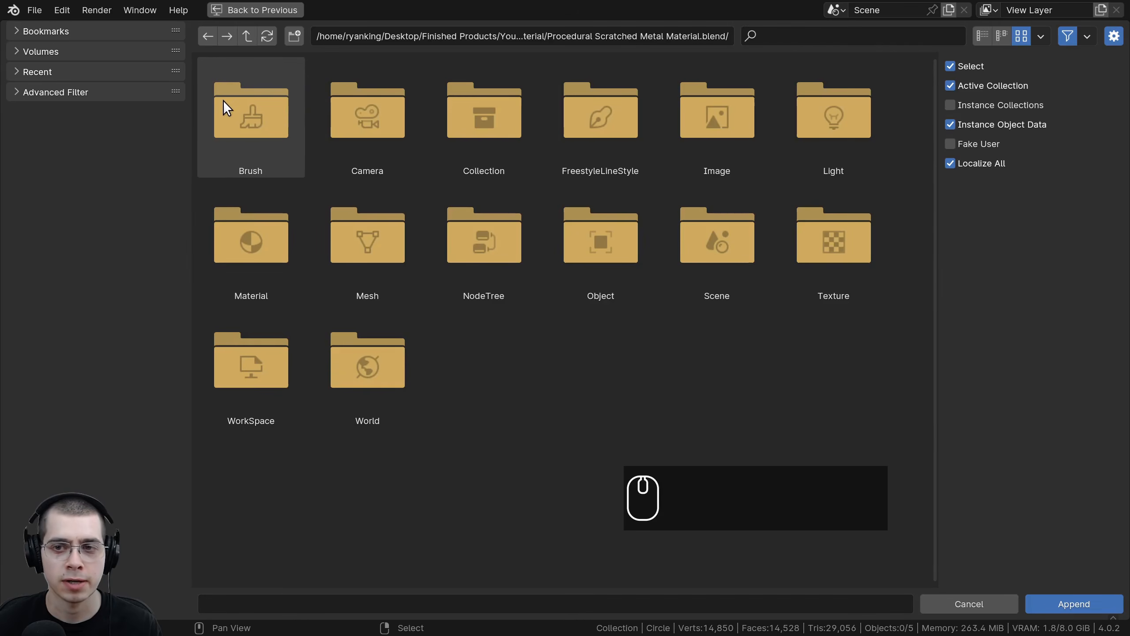
double_click(266, 260)
double_click(264, 148)
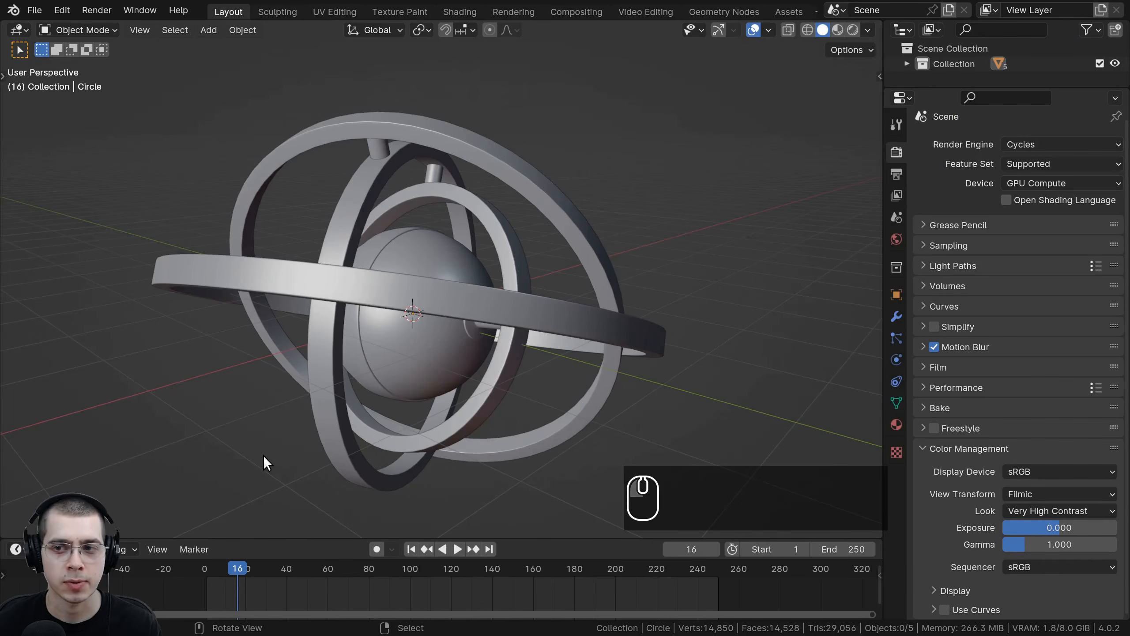
Step: Select the outer ring and assign the Scratched Metal material to it
click(577, 227)
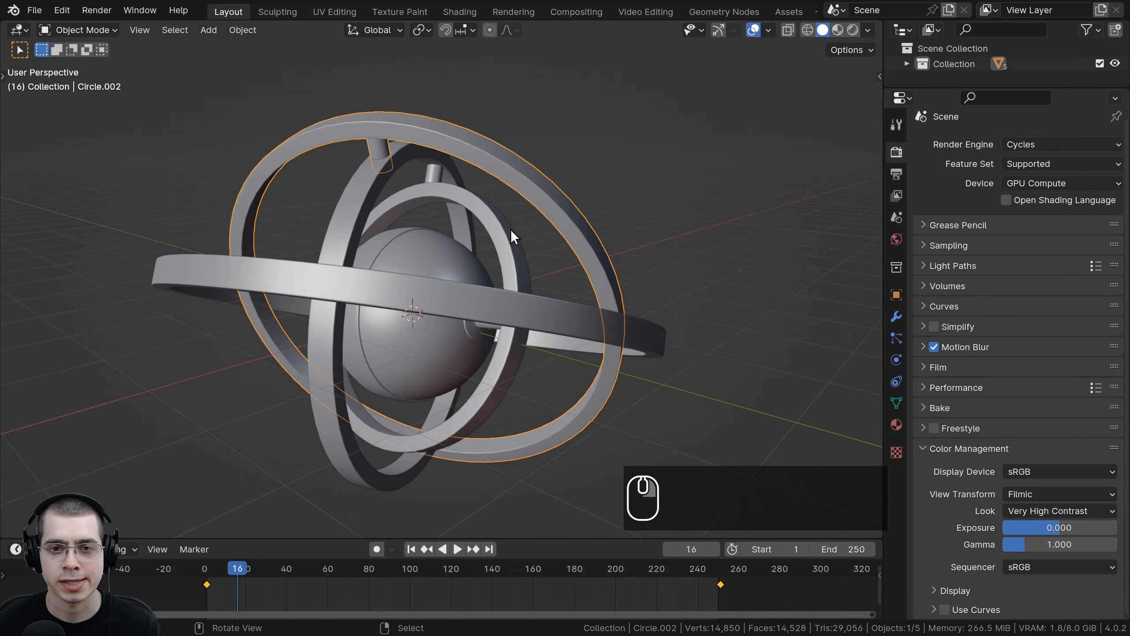
click(897, 424)
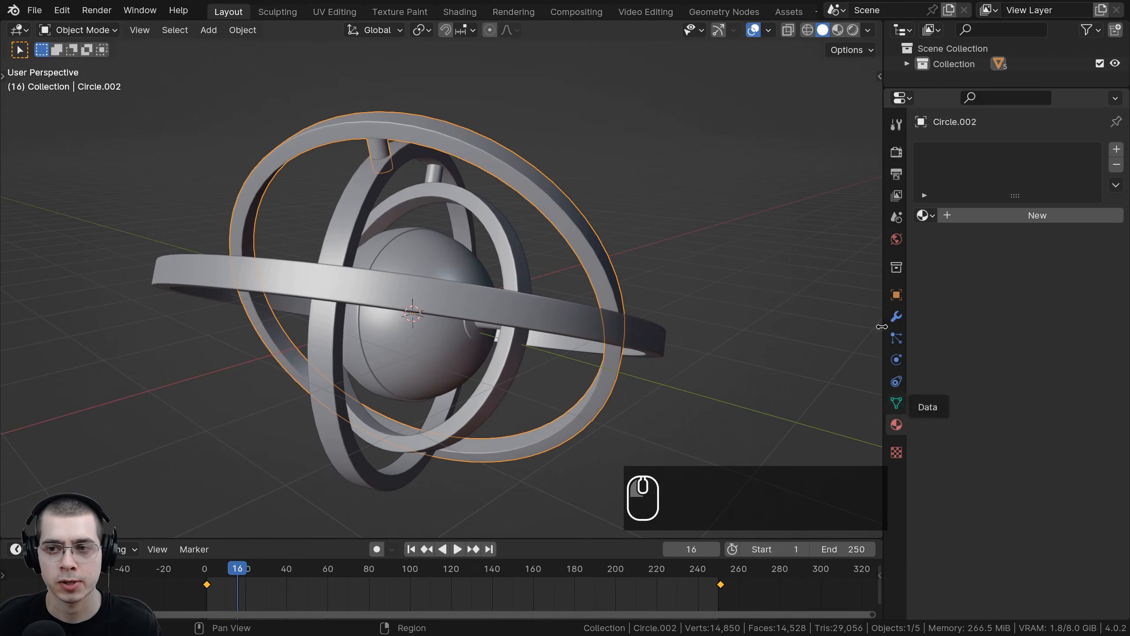
click(923, 214)
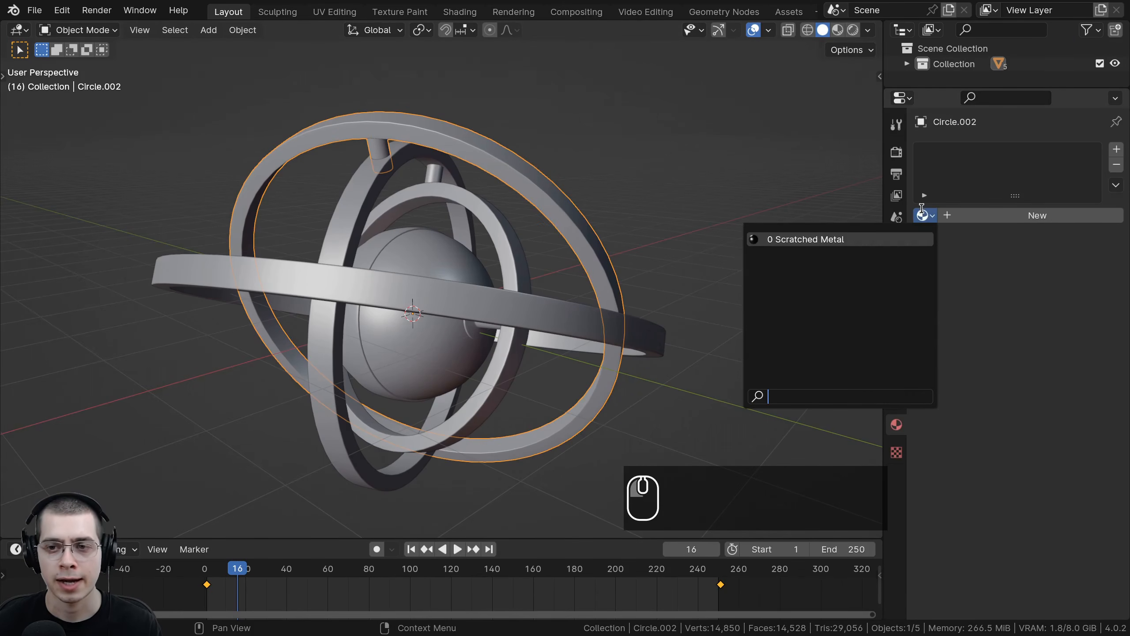
click(831, 238)
Step: Preview the outer ring's material in Rendered shading, then return to Solid shading and deselect everything
key(z)
shift+middle_drag(608, 237, 415, 284)
click(551, 93)
scroll(415, 284, down, 4)
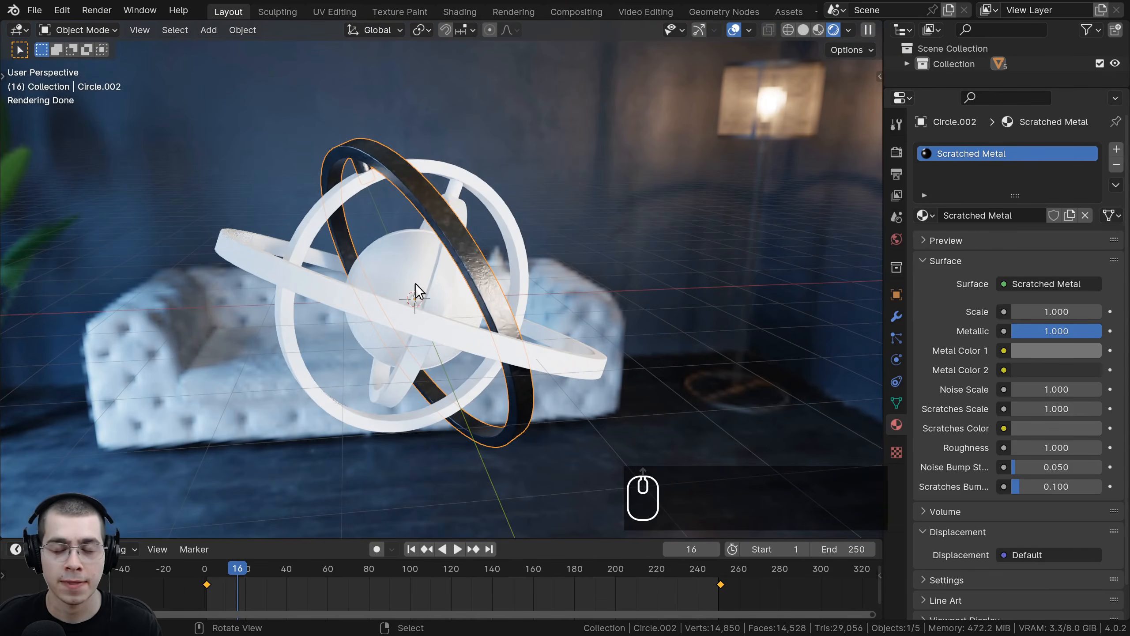
key(z)
click(632, 263)
scroll(657, 256, up, 1)
shift+middle_drag(645, 243, 639, 256)
key(a)
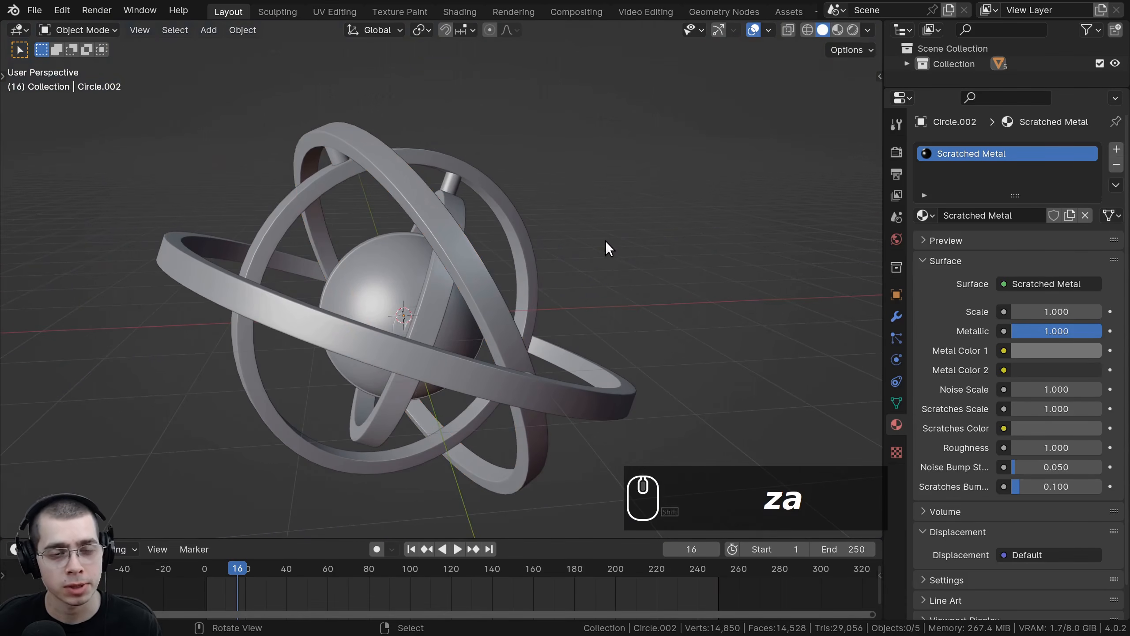
shift+middle_drag(555, 220, 547, 216)
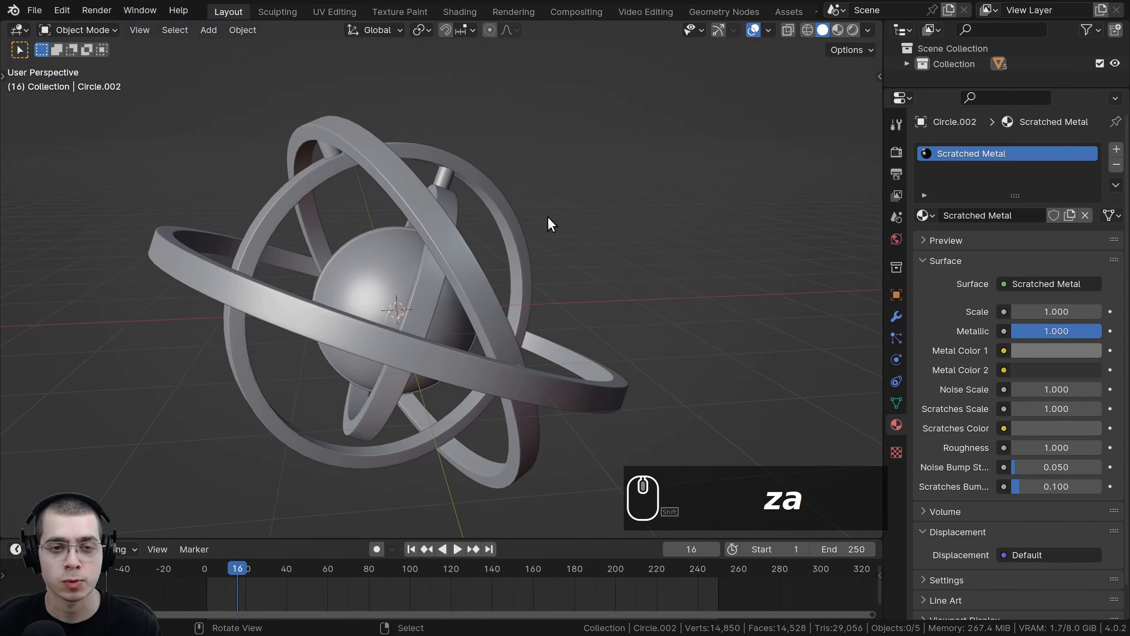
Step: Append the Procedural Wood material from the Procedural Wood Material blend file
click(39, 10)
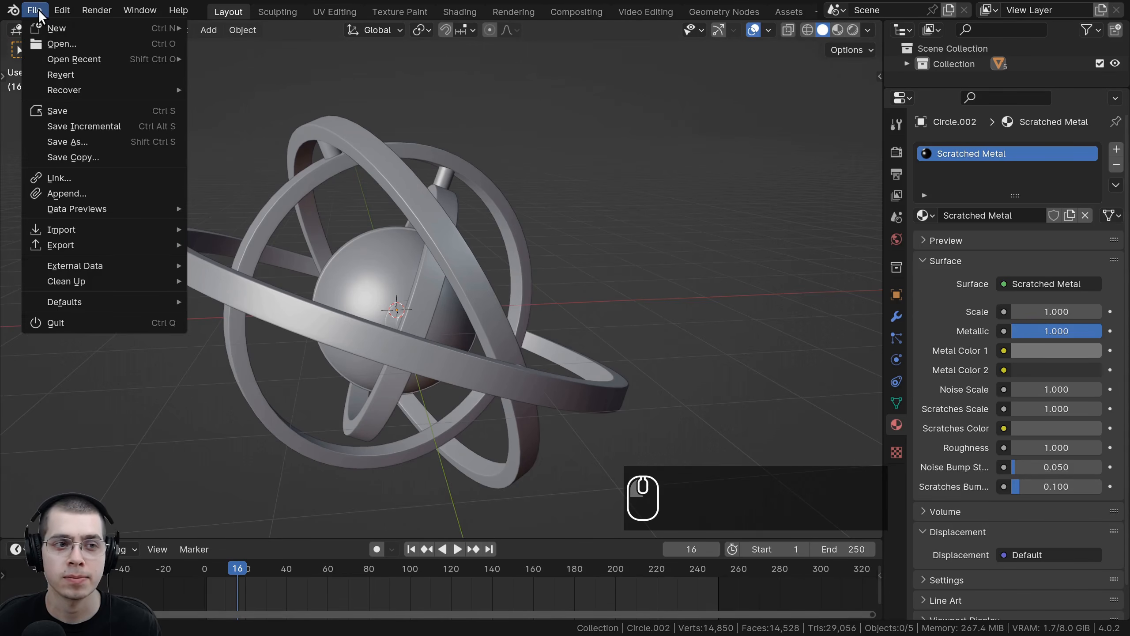
click(77, 193)
click(260, 106)
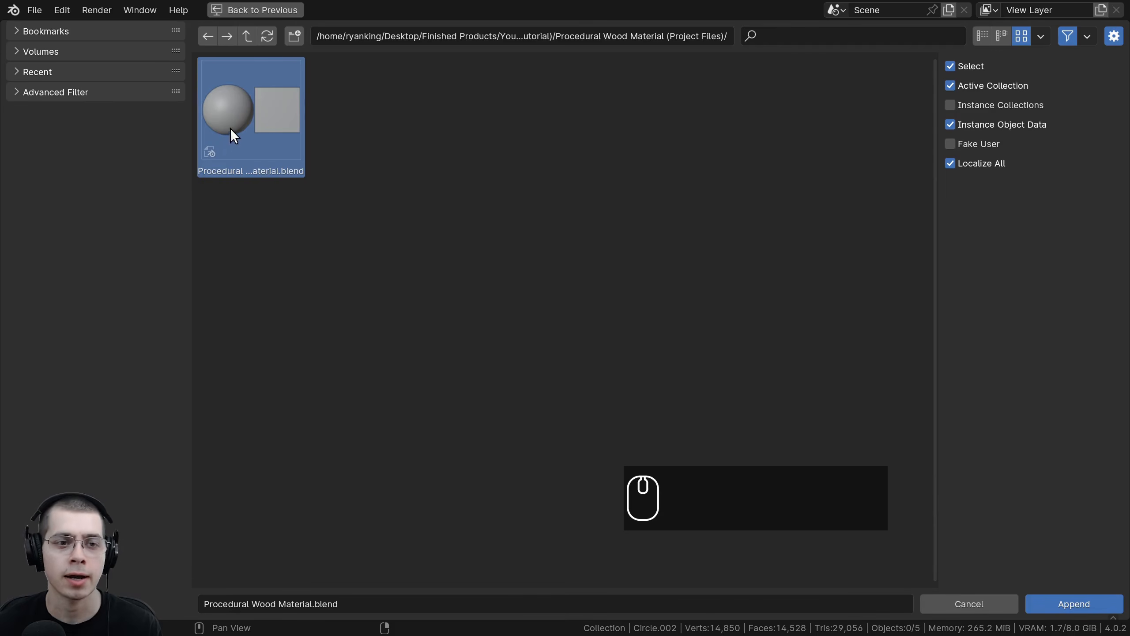
double_click(238, 107)
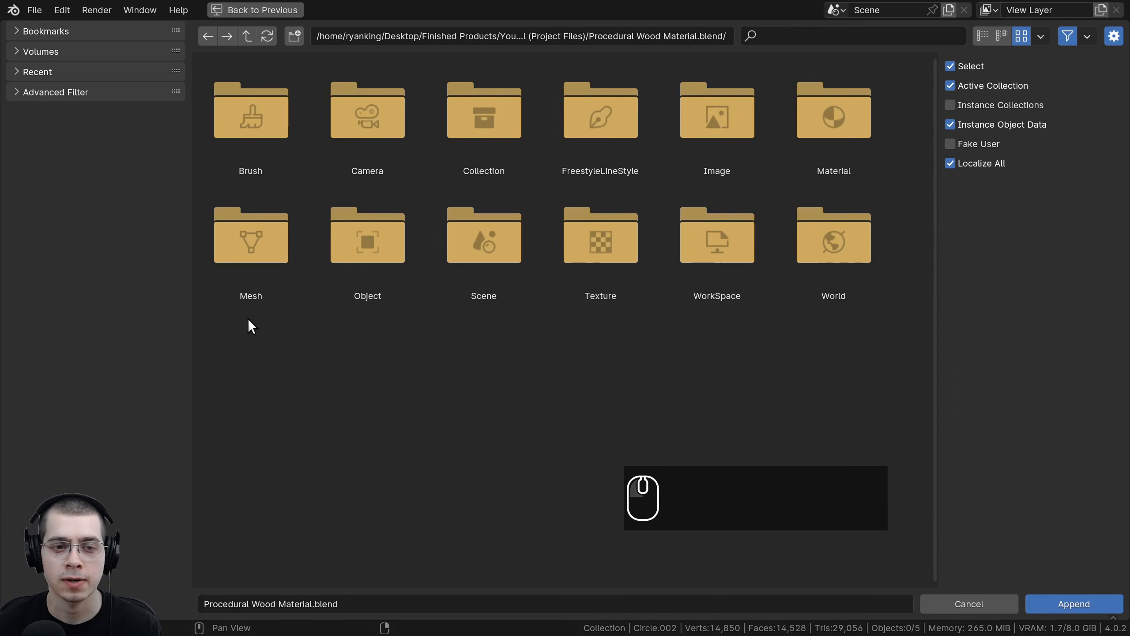
click(824, 121)
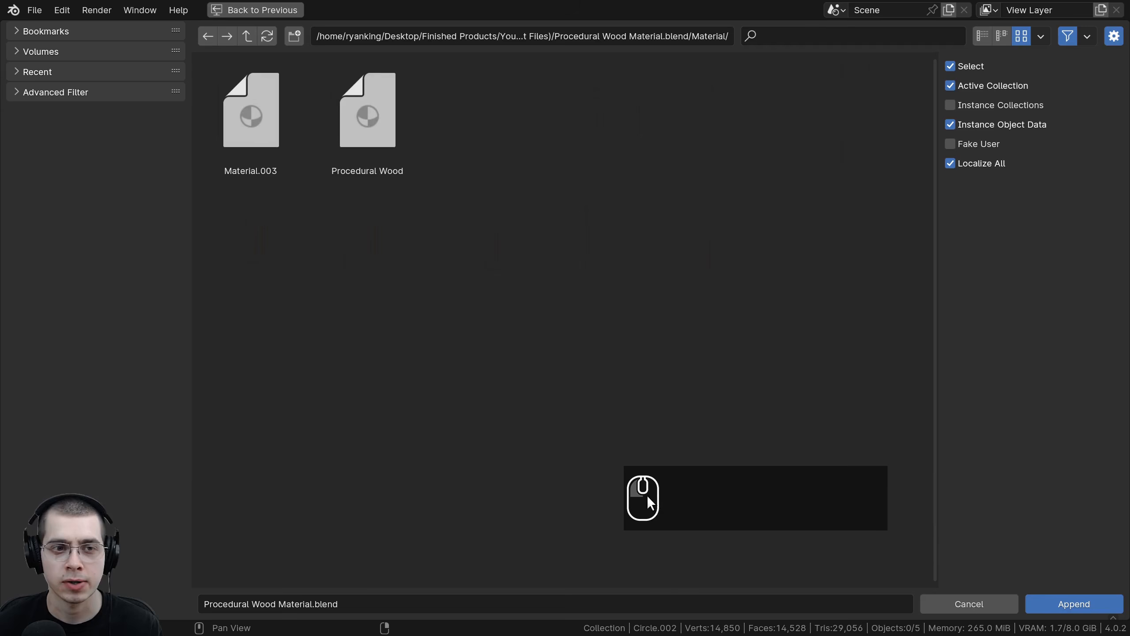
double_click(365, 114)
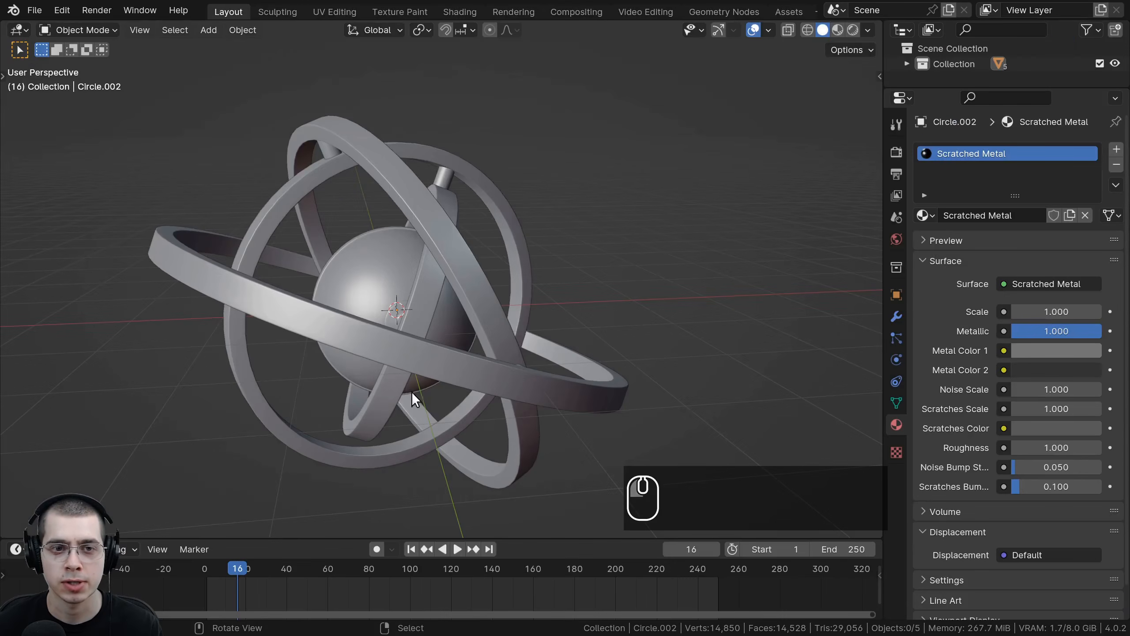
Step: Switch to Rendered shading, select all the rings with the outer ring active, and link its material to them
click(926, 216)
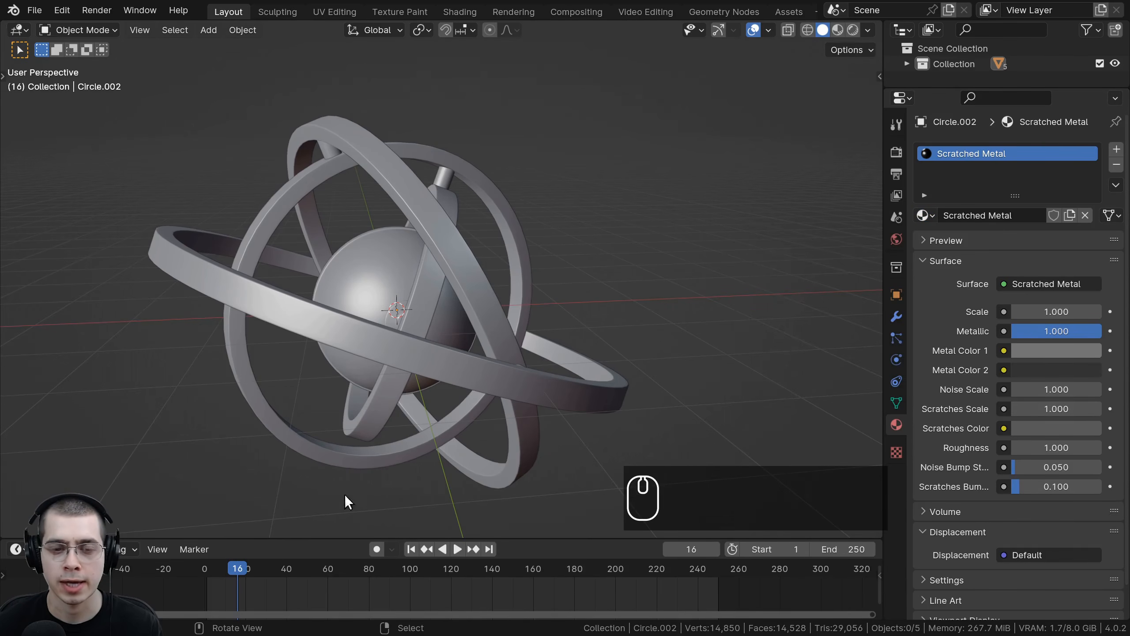
scroll(550, 292, down, 3)
mouse_move(533, 337)
middle_down()
mouse_move(359, 404)
mouse_move(532, 342)
middle_up()
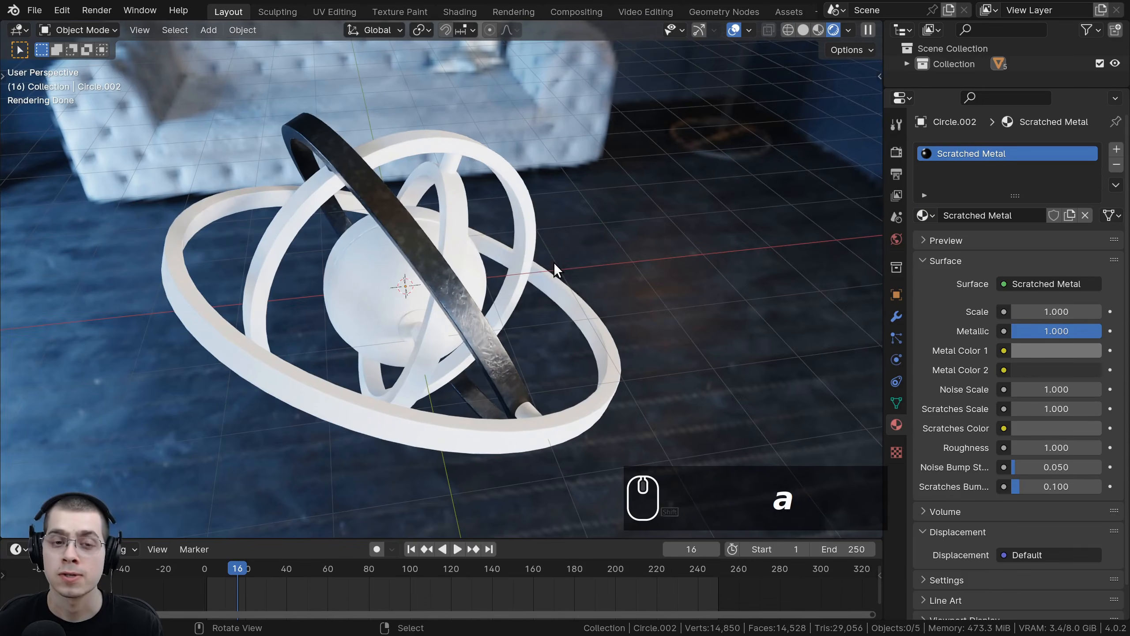
key(z)
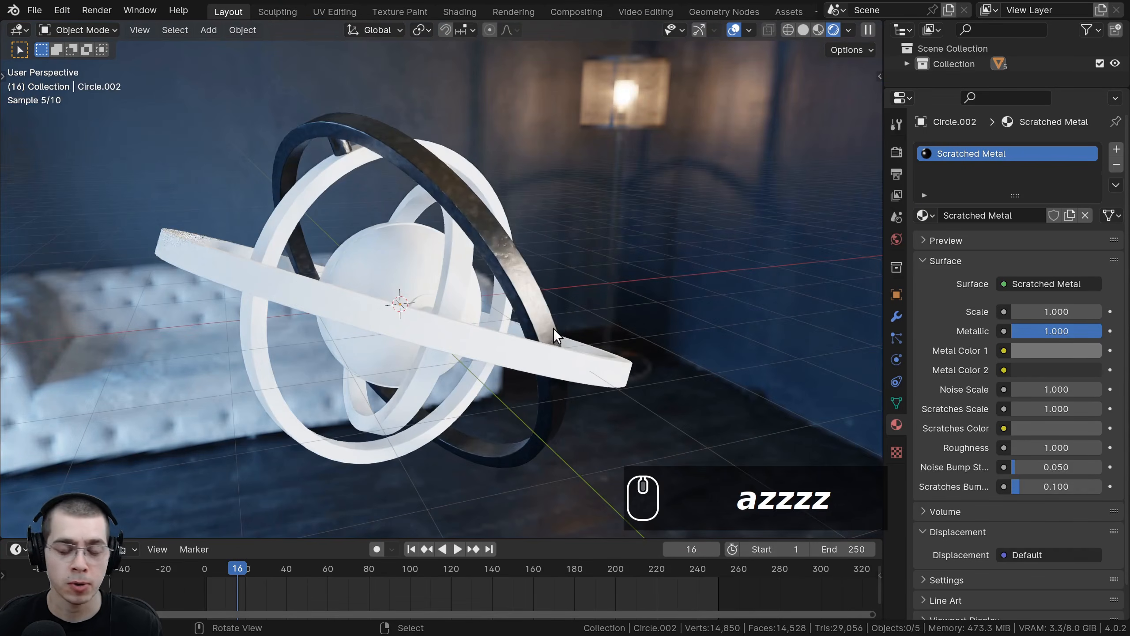
drag(663, 112, 267, 424)
shift+middle_drag(383, 173, 412, 161)
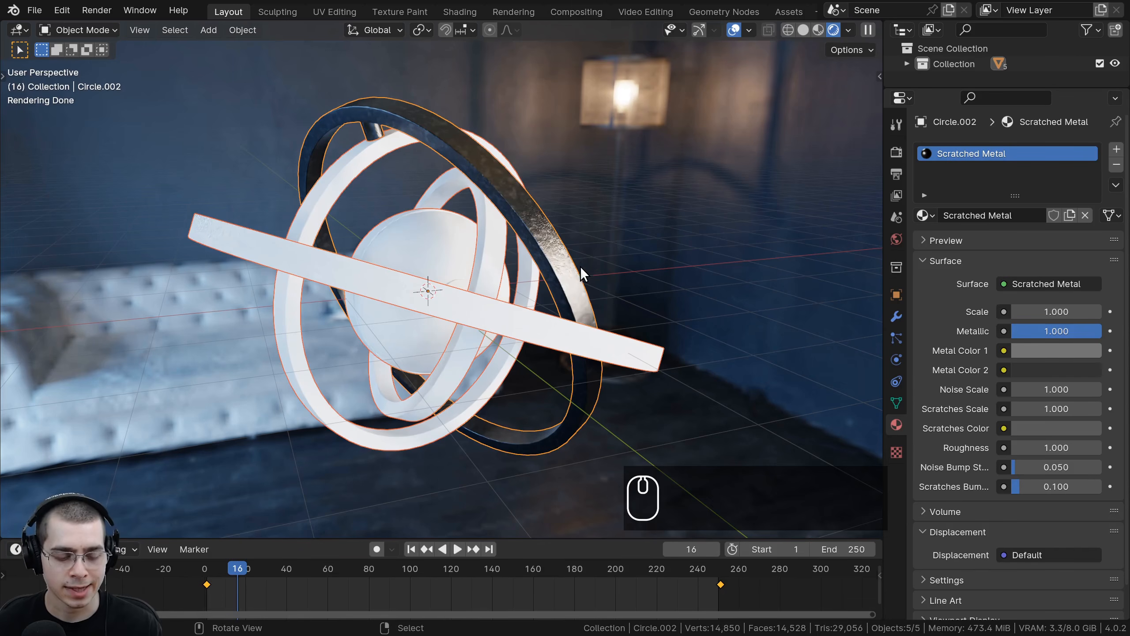
shift+middle_drag(566, 272, 524, 210)
key(ctrl+l)
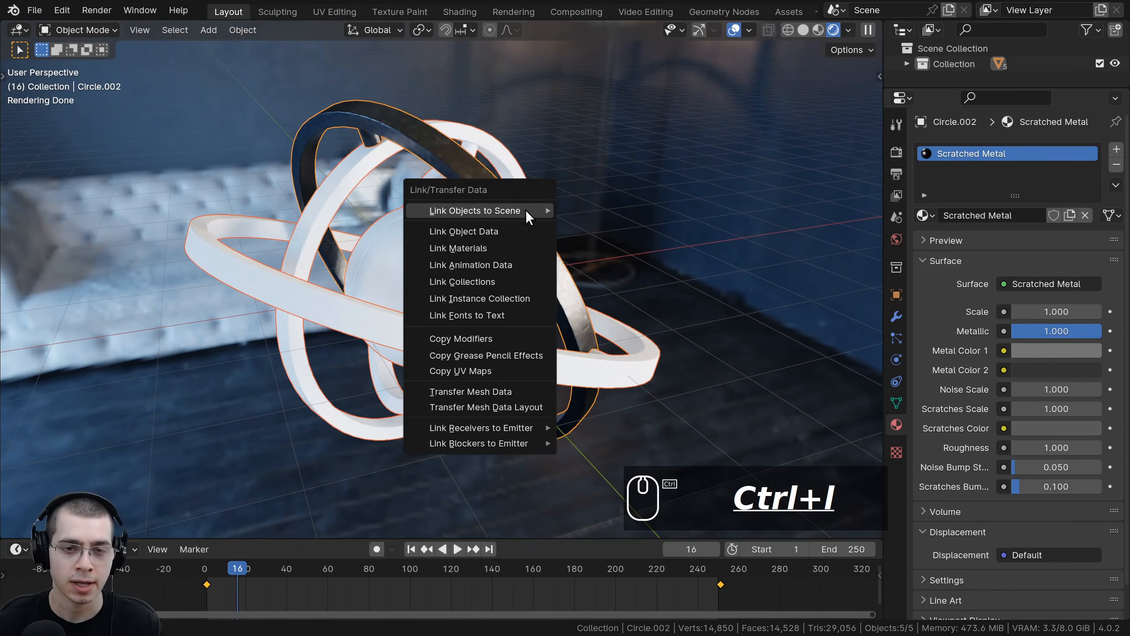
mouse_move(526, 210)
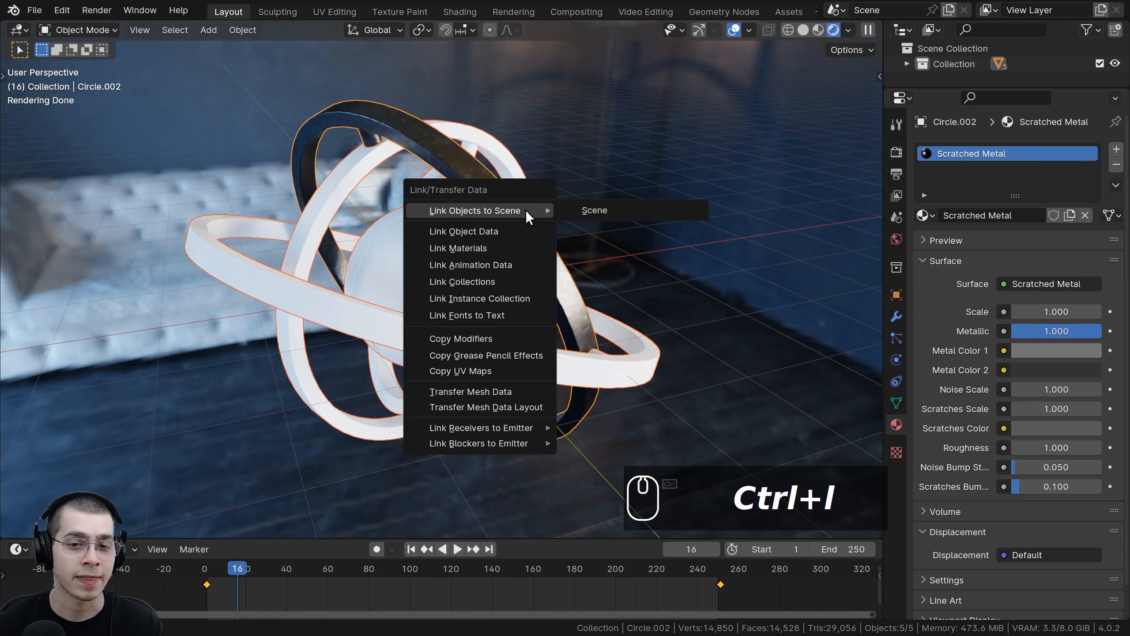
click(477, 250)
Step: Inspect the metal material on the rings from closer viewpoints in the rendered viewport
middle_drag(531, 390, 534, 435)
key(a)
scroll(463, 250, up, 2)
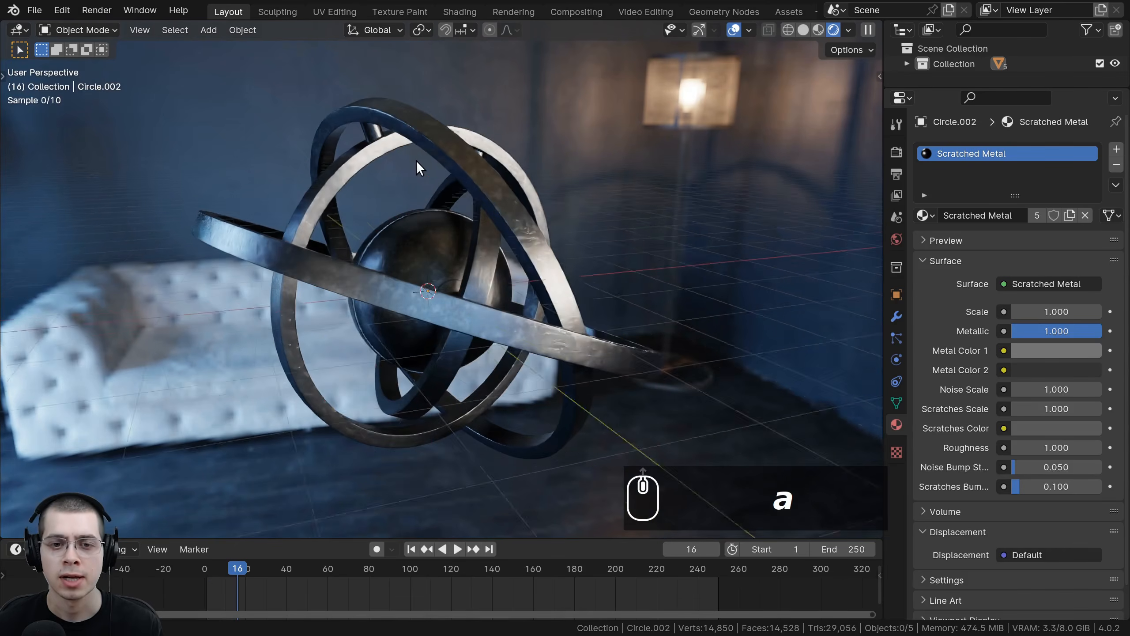
middle_drag(416, 161, 439, 176)
scroll(423, 178, up, 1)
shift+middle_drag(419, 178, 362, 228)
drag(884, 188, 809, 187)
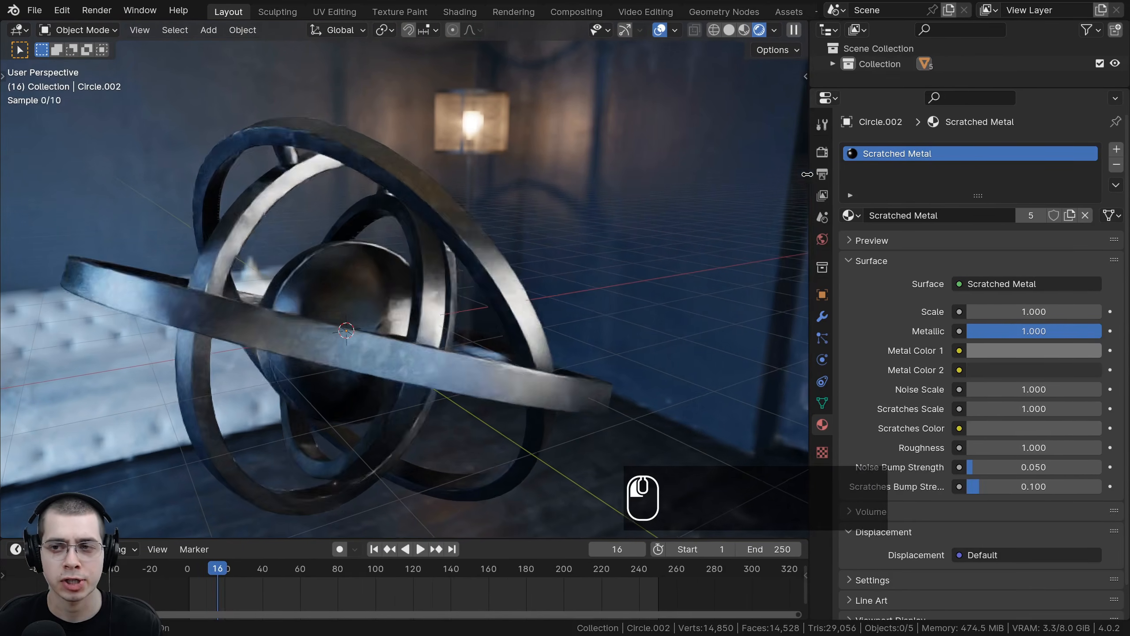
drag(807, 334, 885, 332)
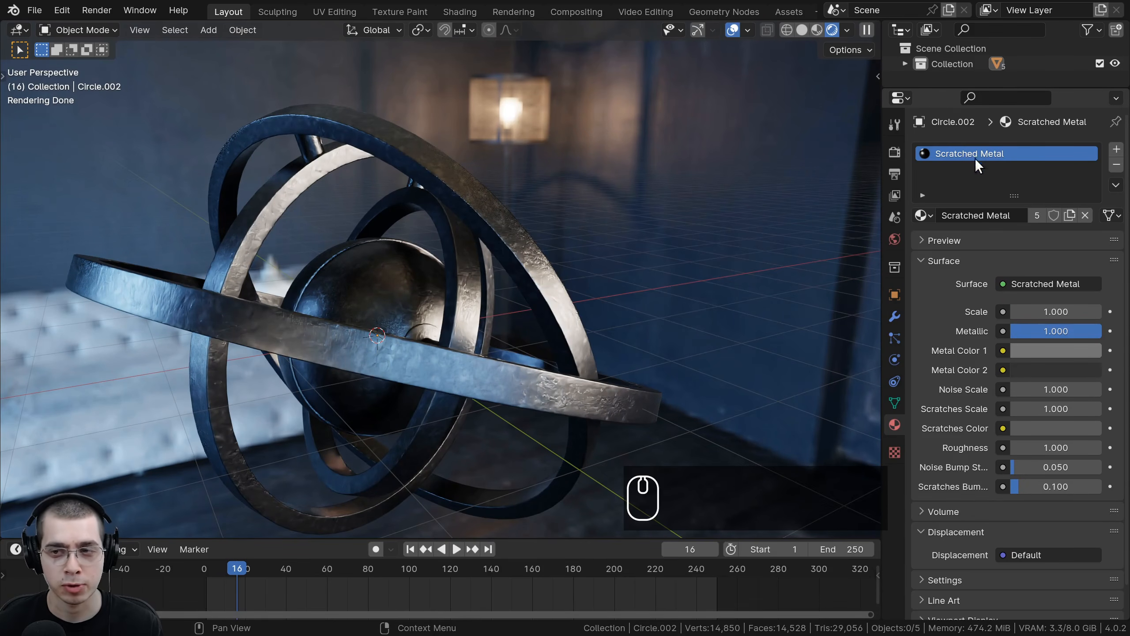
middle_drag(488, 176, 428, 342)
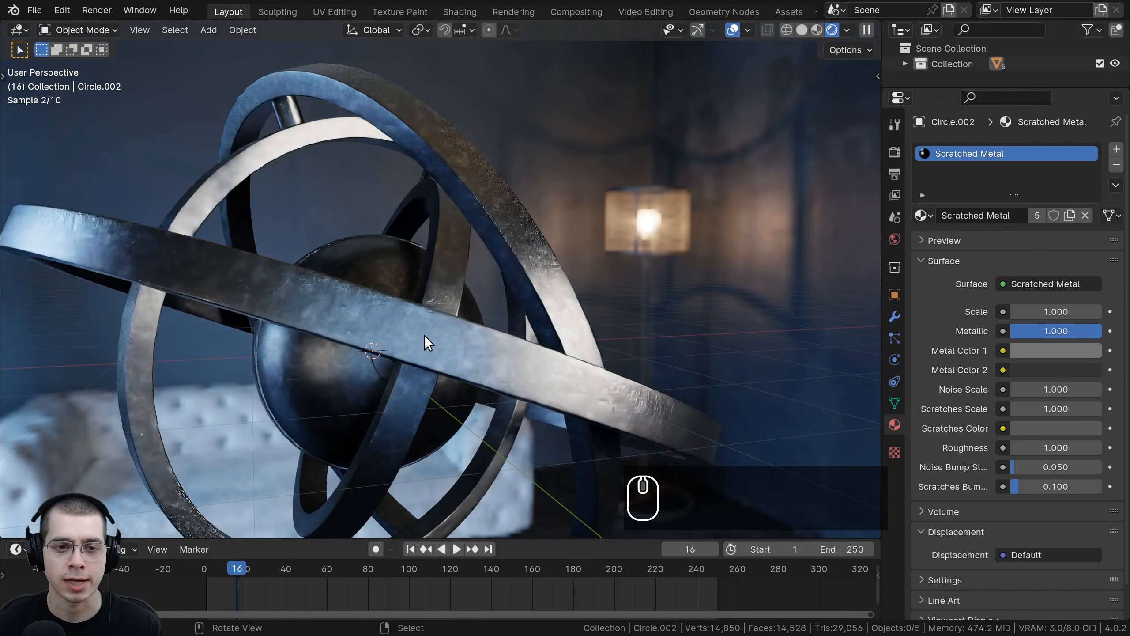
Step: Set the Scratched Metal material's Scale to 0.4
click(1072, 312)
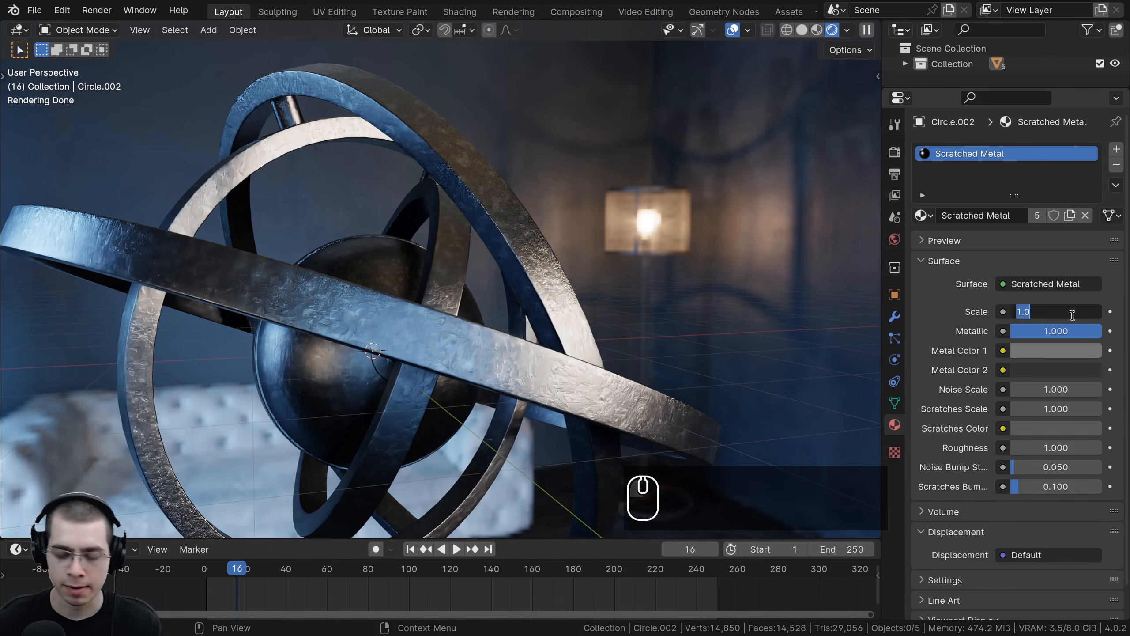
text(.4)
key(Return)
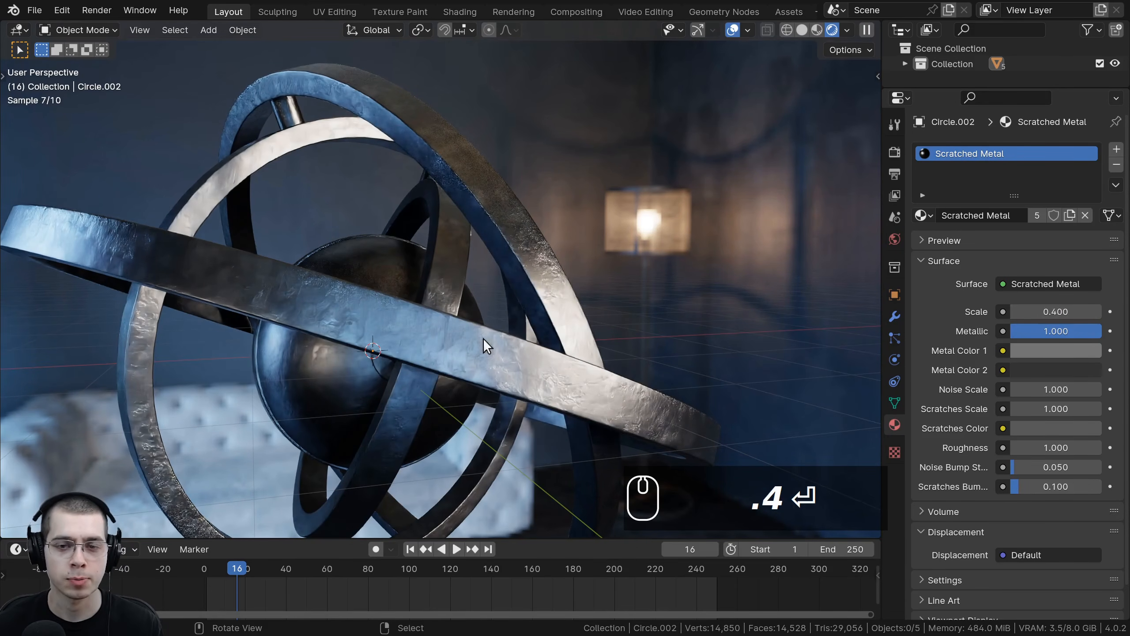
Step: Adjust the brightness of Metal Color 1 and raise the Scratches Color value to about 0.226
click(1028, 349)
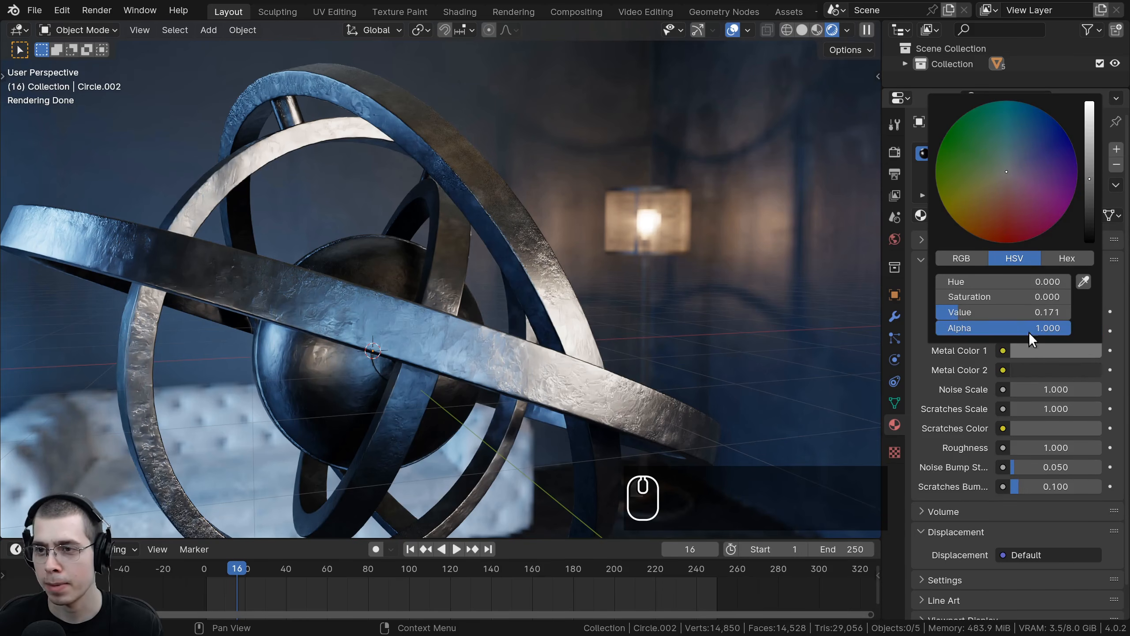
drag(1090, 180, 1090, 193)
click(1046, 367)
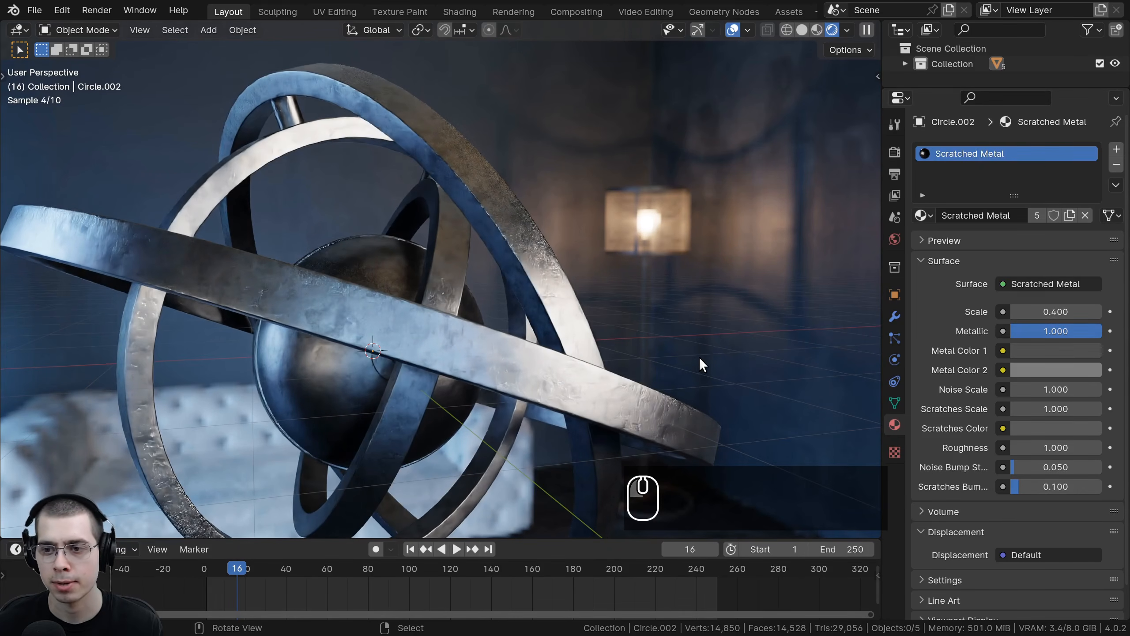
click(1031, 428)
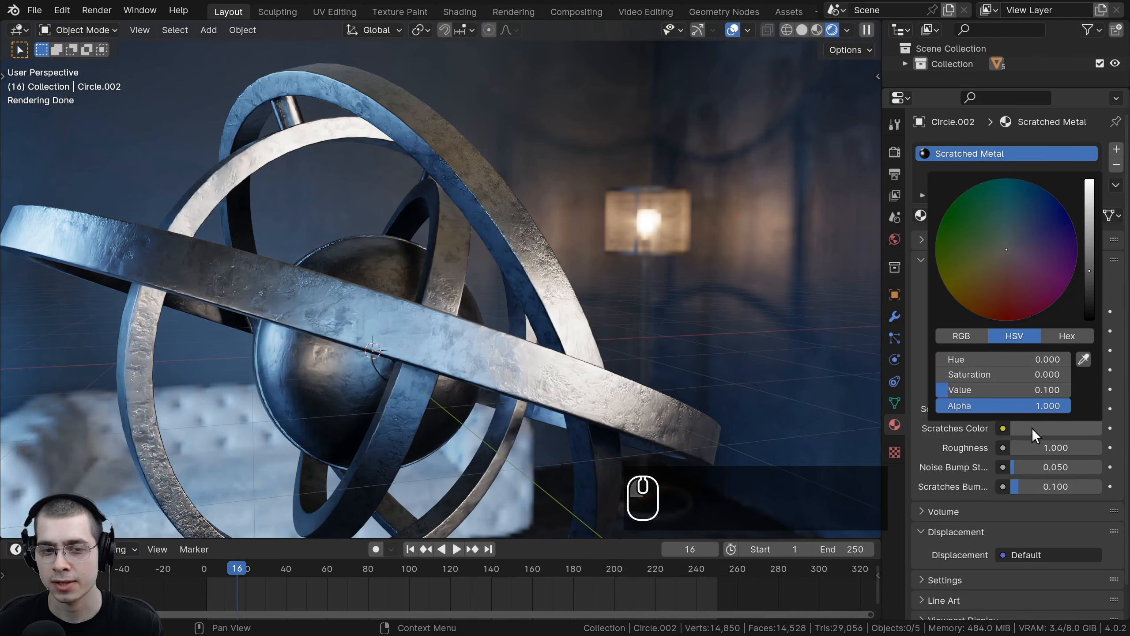
drag(1090, 268, 1090, 248)
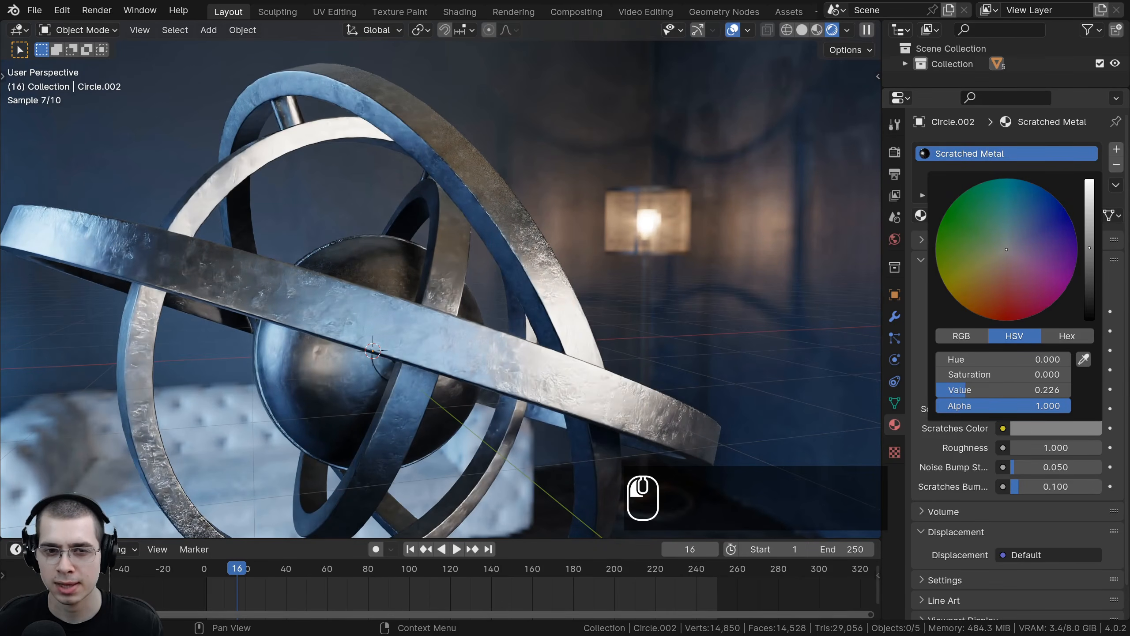
Step: Set the material's Roughness to 0.9
click(1066, 447)
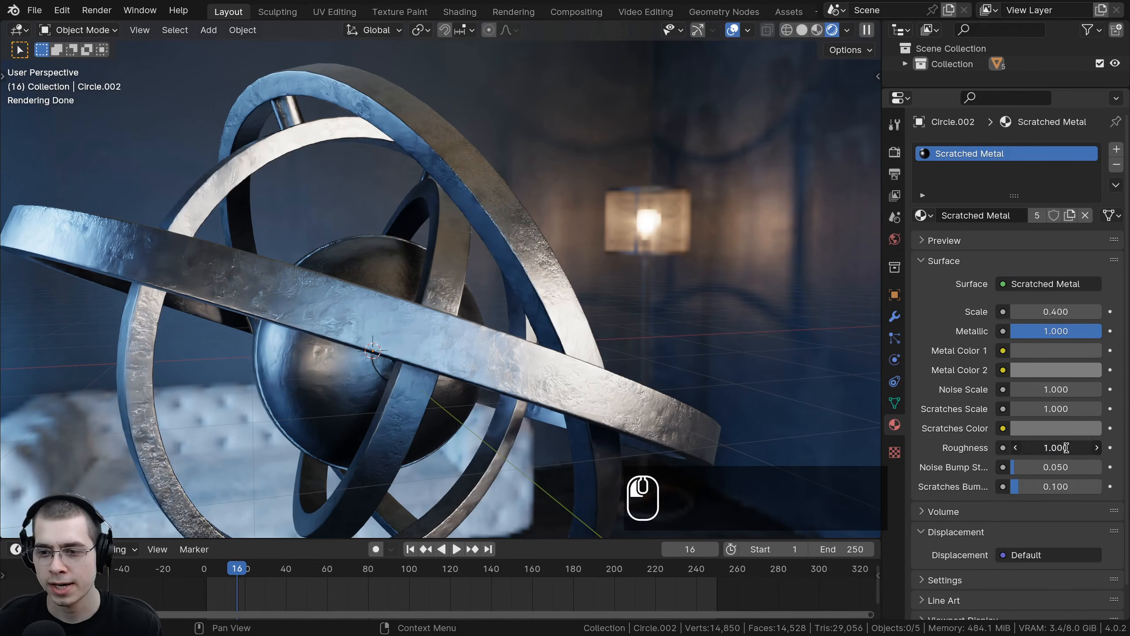
click(1063, 447)
key(BackSpace)
key(BackSpace)
key(BackSpace)
key(BackSpace)
text(.9)
key(Return)
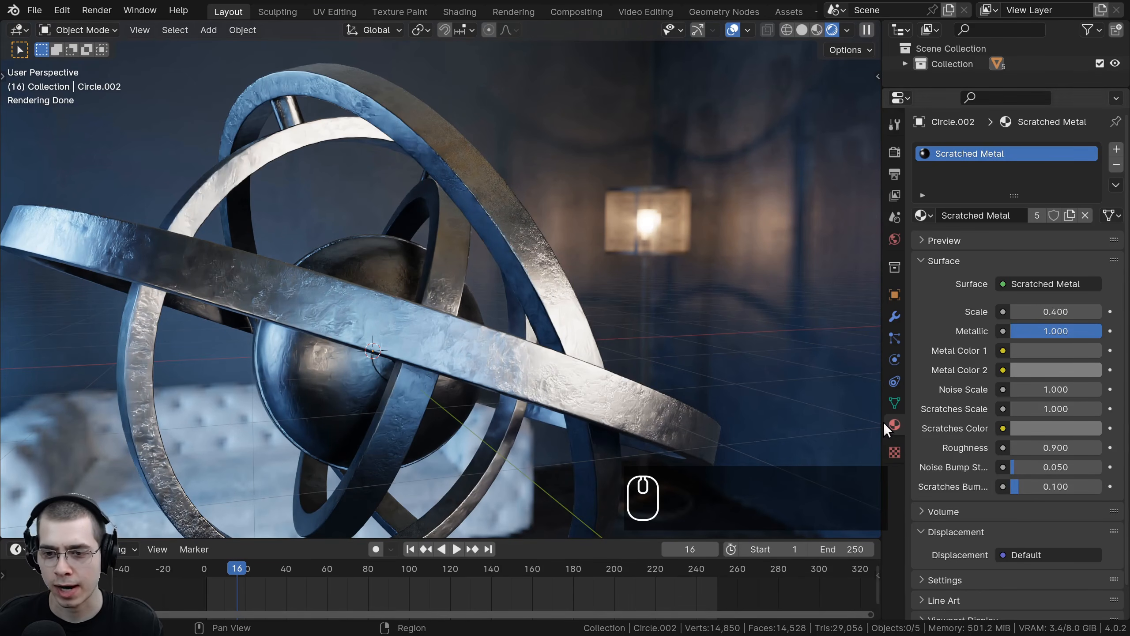
Step: Set the Scratches Bump Strength to 0.05
drag(885, 430, 843, 429)
double_click(1022, 490)
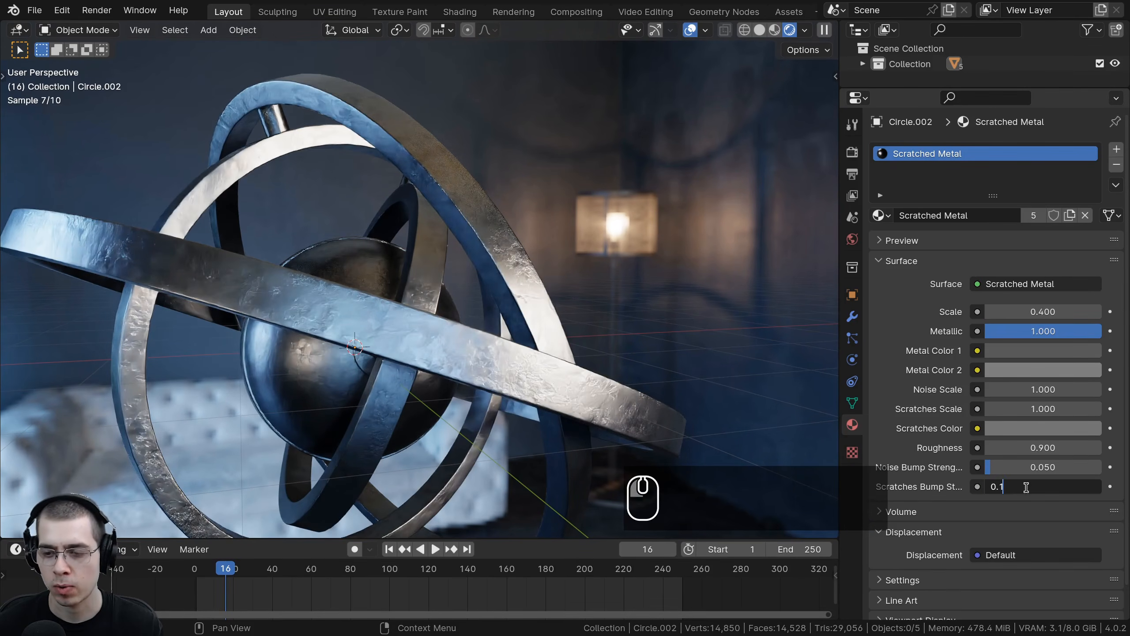
key(BackSpace)
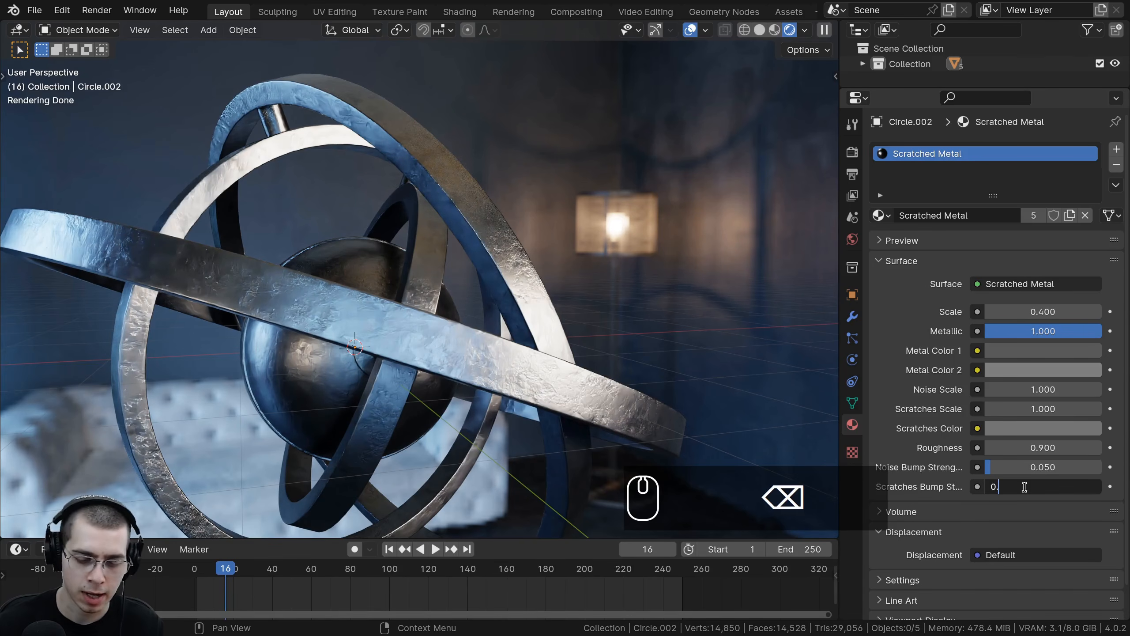
text(05)
key(Return)
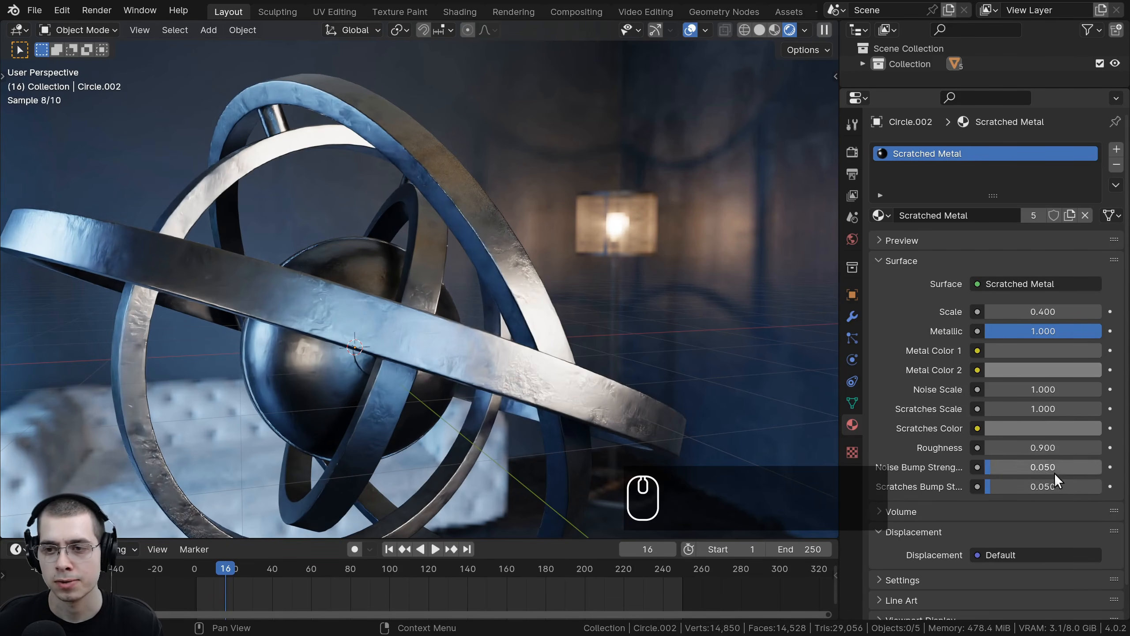
Step: Select the central sphere, switching between solid and rendered shading to pick it
middle_drag(412, 316, 390, 345)
scroll(390, 345, up, 3)
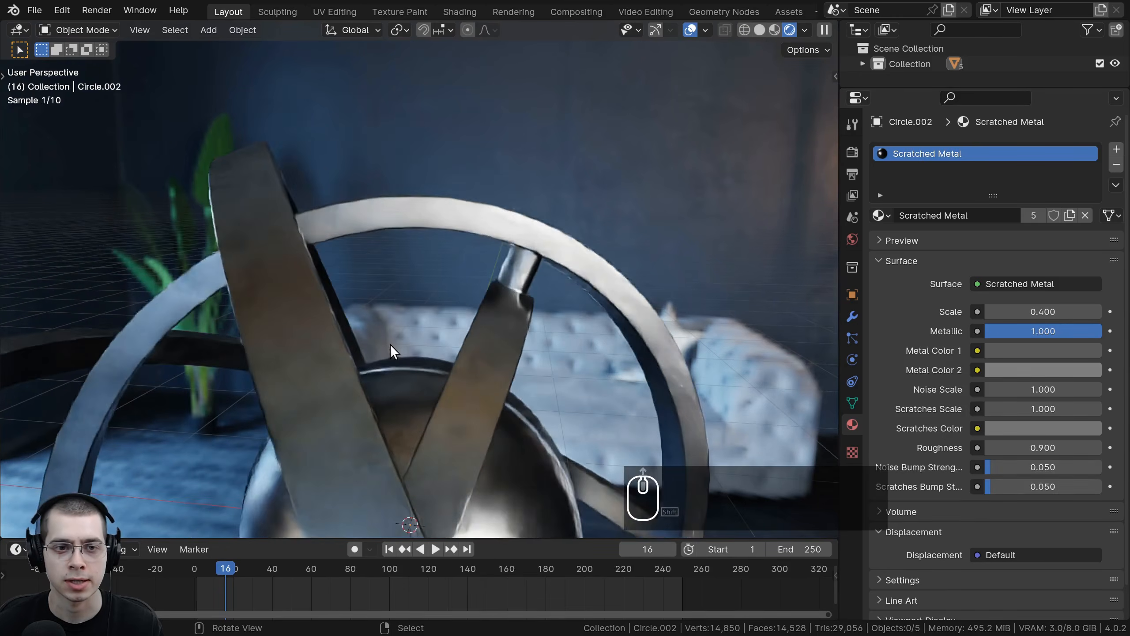
key(ctrl+b)
key(z)
click(636, 265)
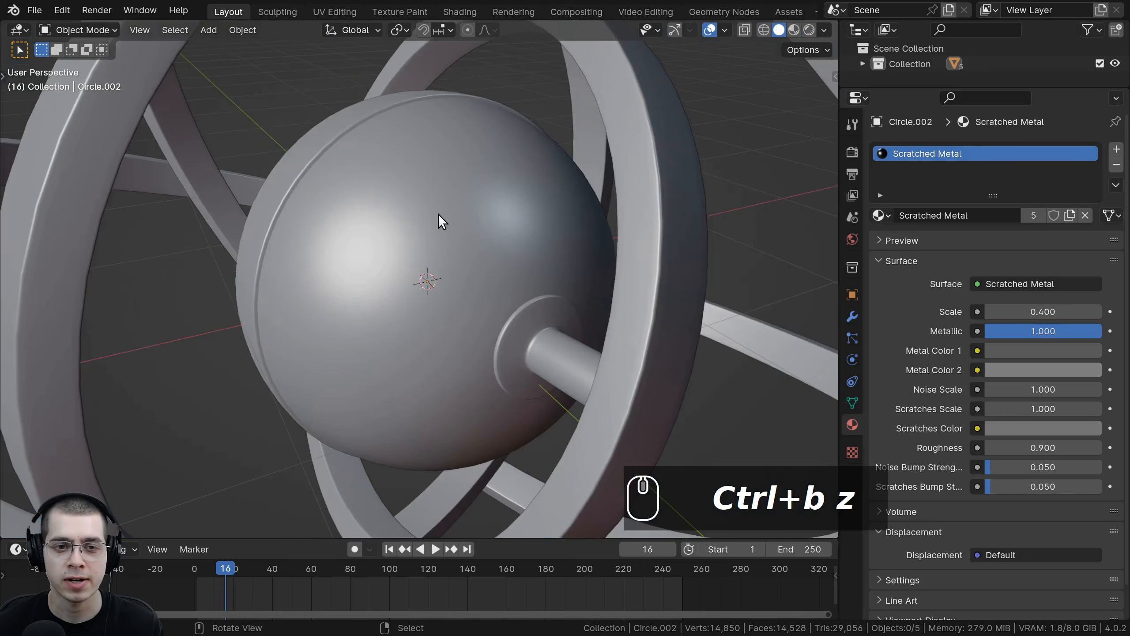
click(435, 210)
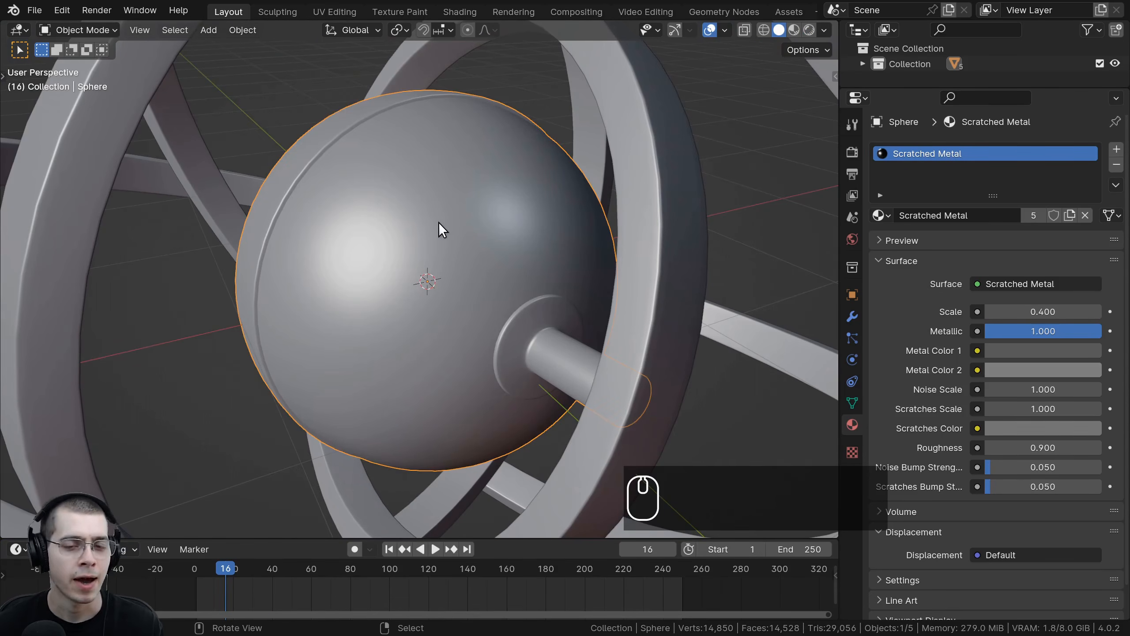
mouse_move(438, 222)
middle_down()
mouse_move(445, 253)
mouse_move(395, 369)
middle_up()
key(z)
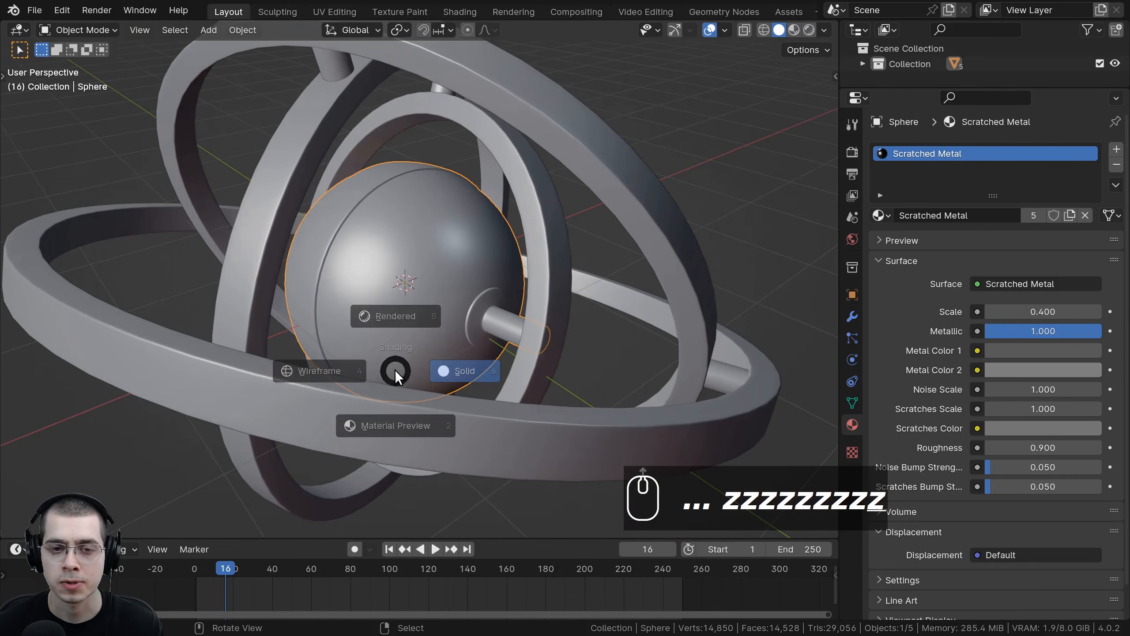
click(398, 216)
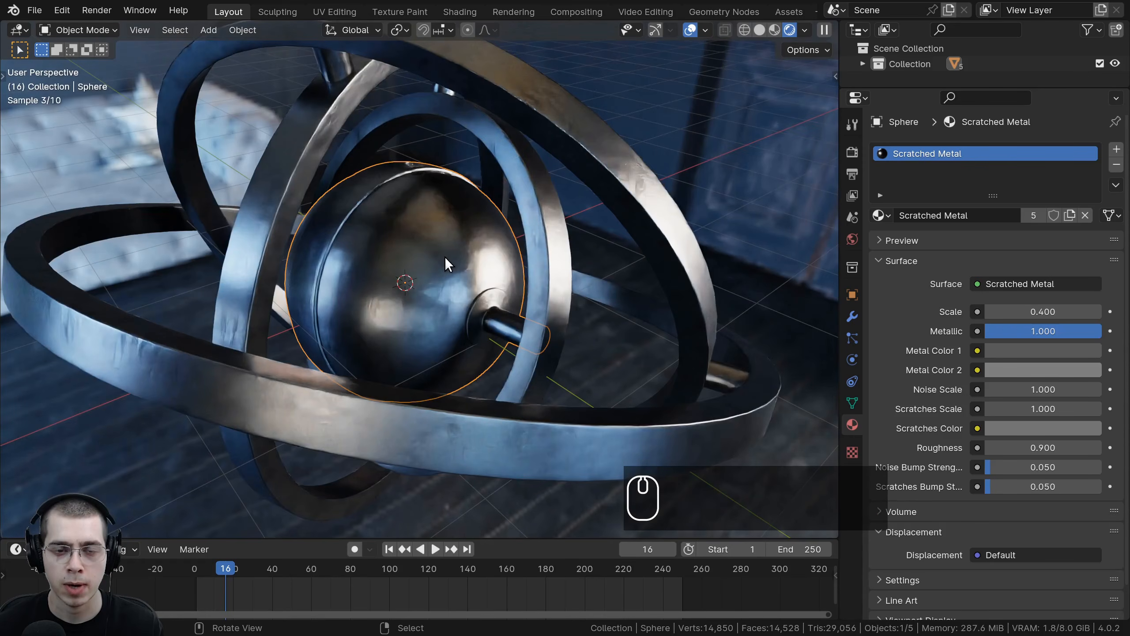
Step: Add a new material slot to the sphere and assign the Scratched Metal material to it
click(1116, 151)
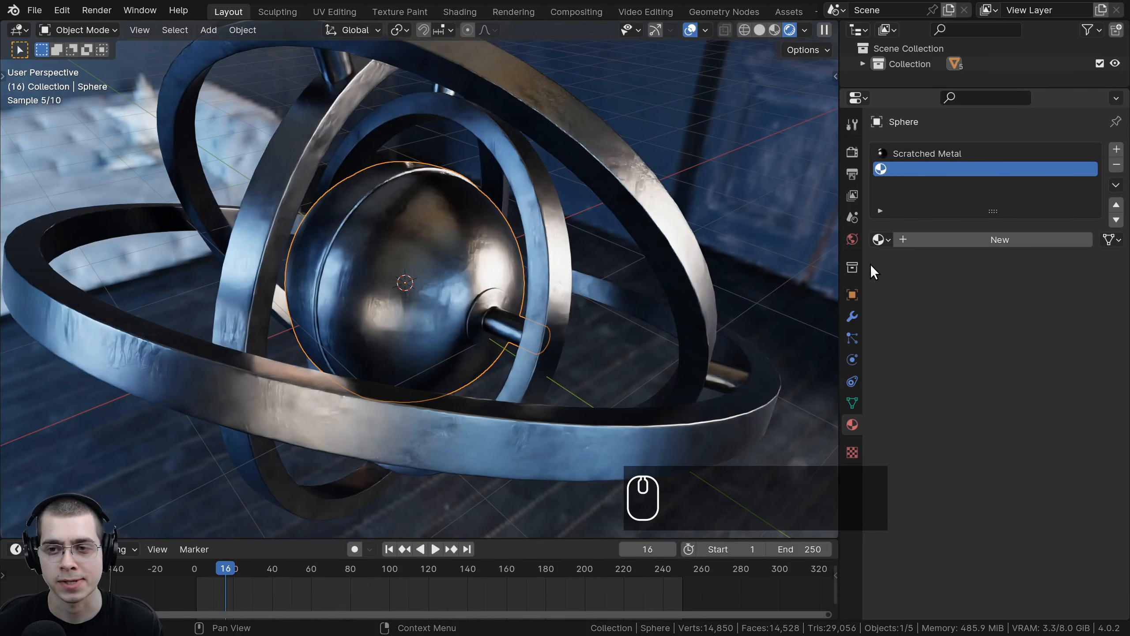
click(881, 243)
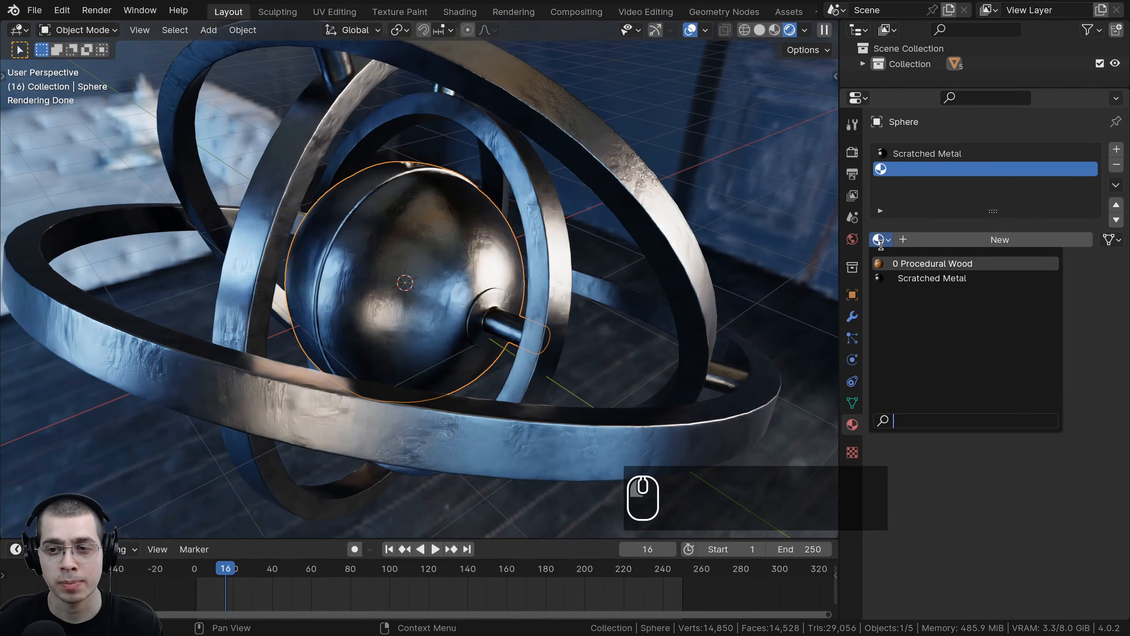
click(900, 277)
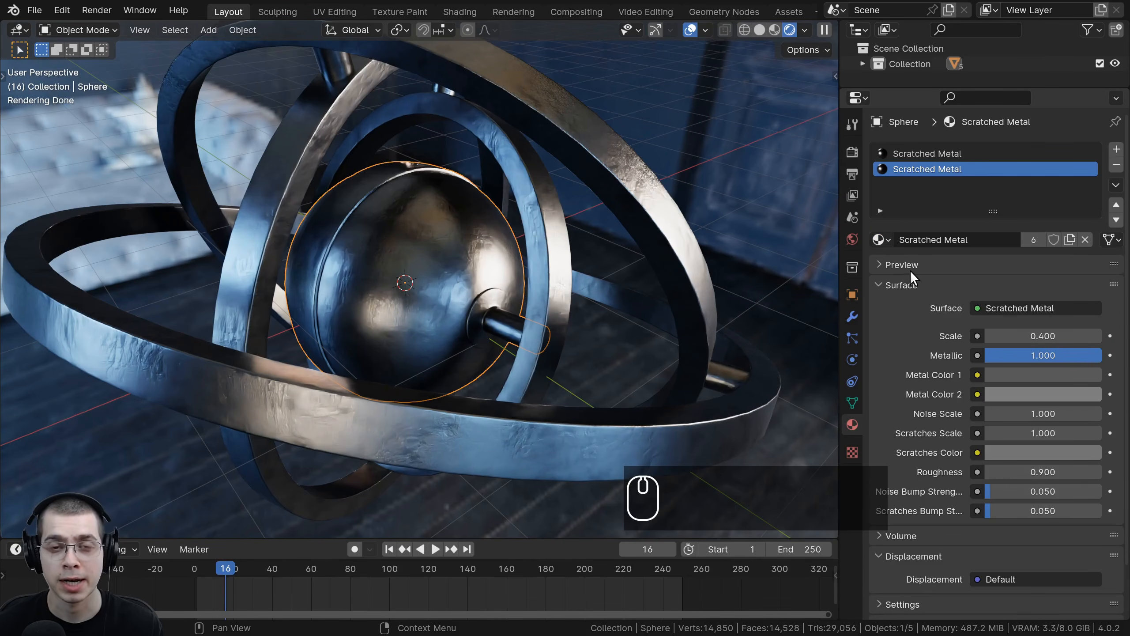
Step: Make the sphere's material a single-user copy and rename it "Scratched Metal Gold"
middle_drag(675, 220, 676, 247)
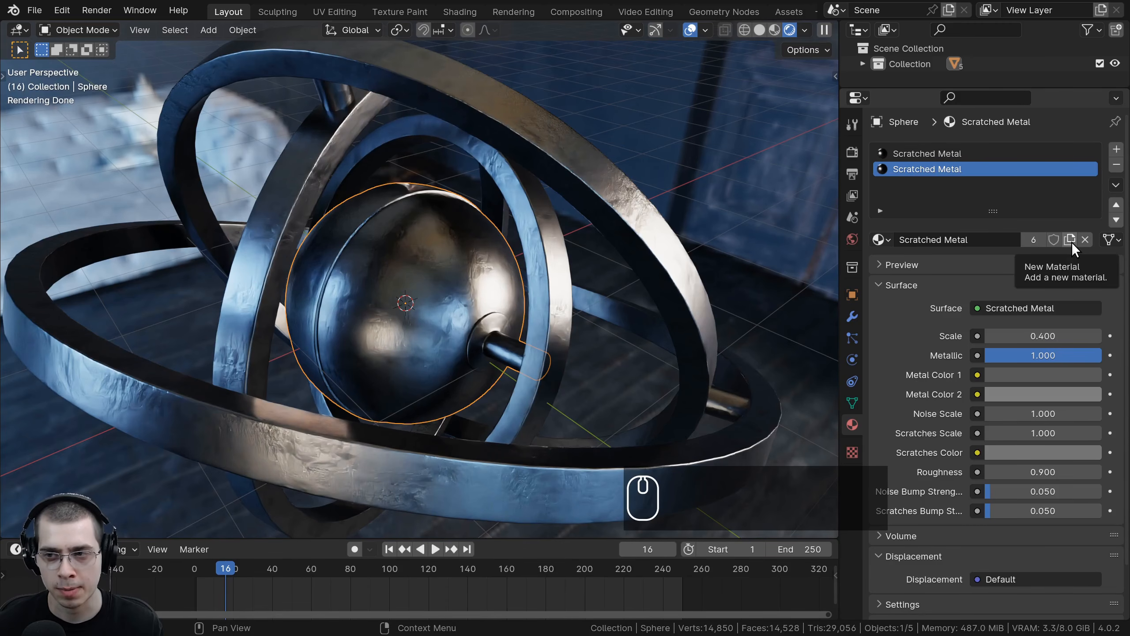
click(1071, 240)
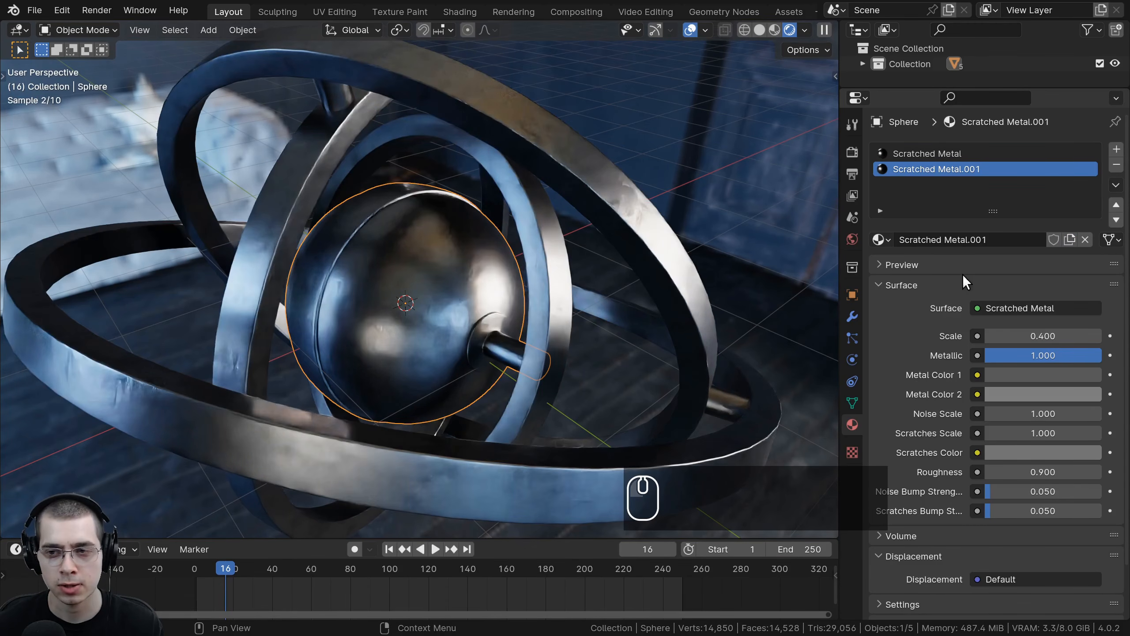
click(961, 242)
click(998, 243)
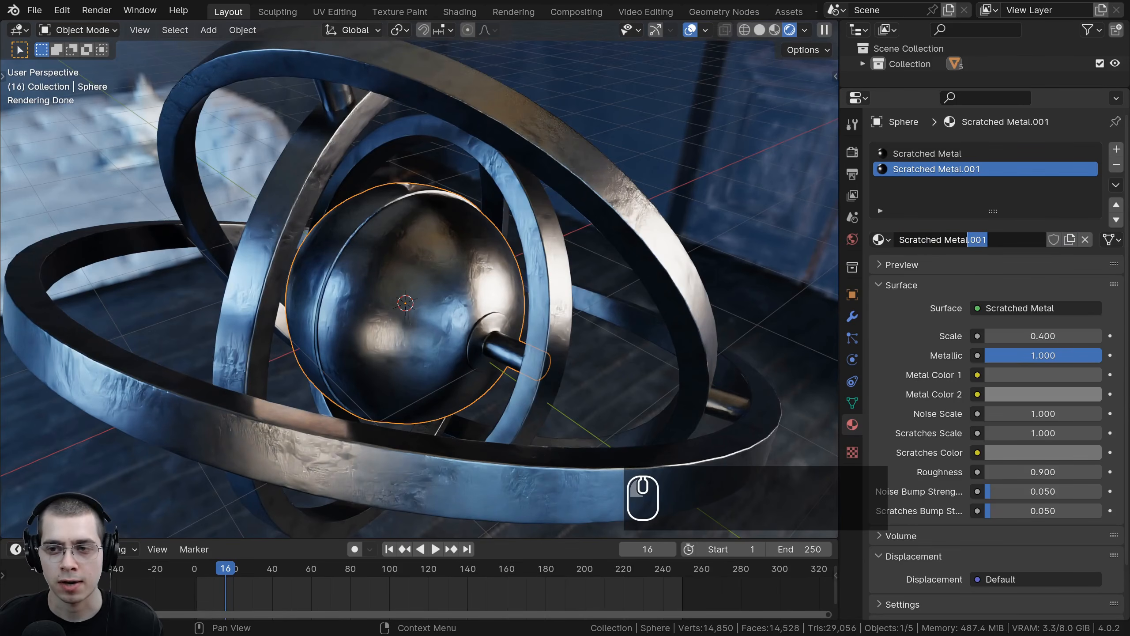
text(Gold)
key(Return)
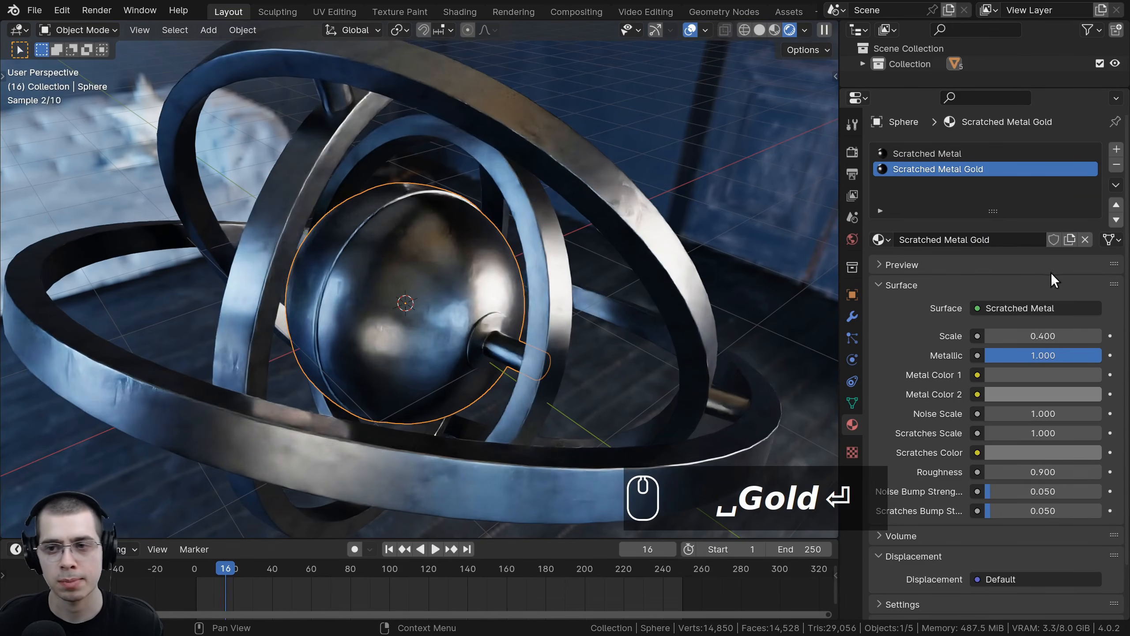
Step: In Edit Mode, select the sphere's linked shell and assign the gold material to it
key(Tab)
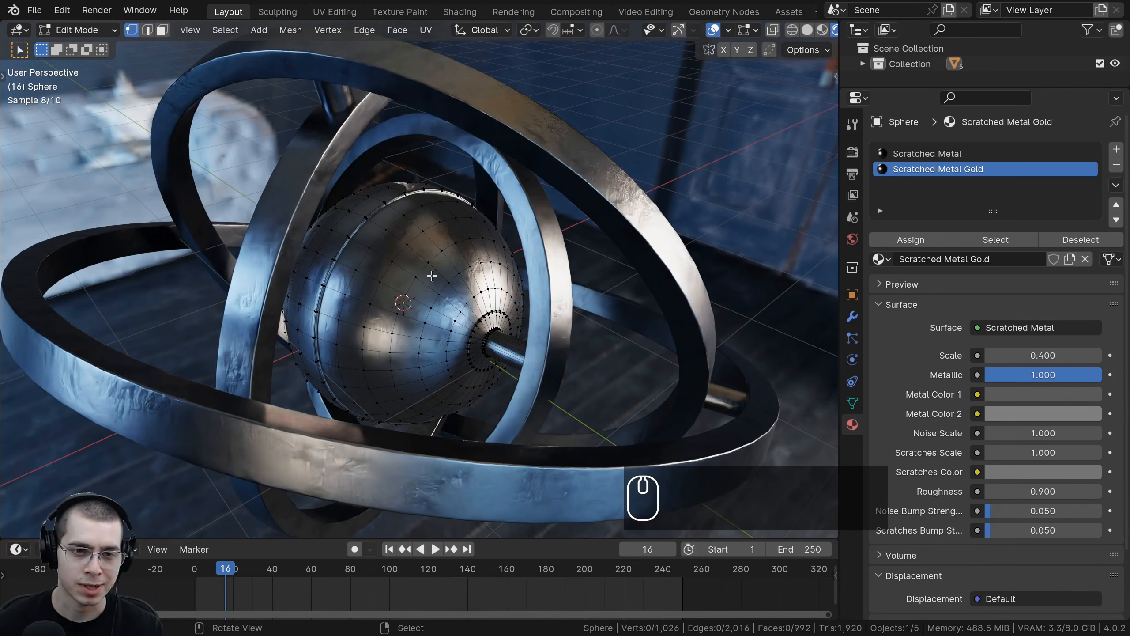
key(l)
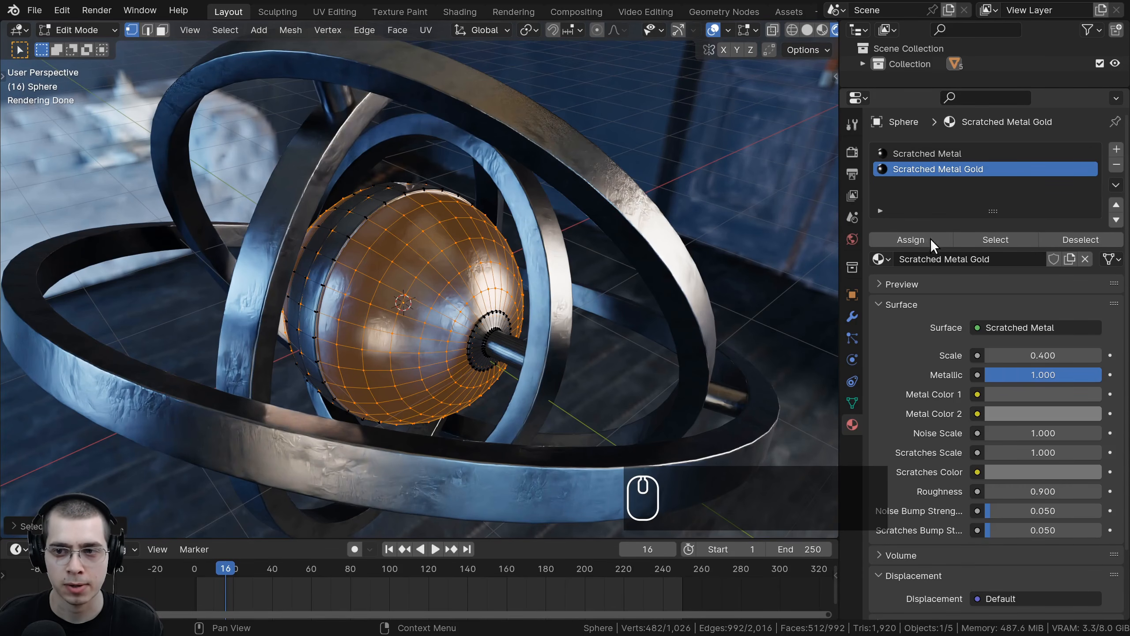
click(907, 238)
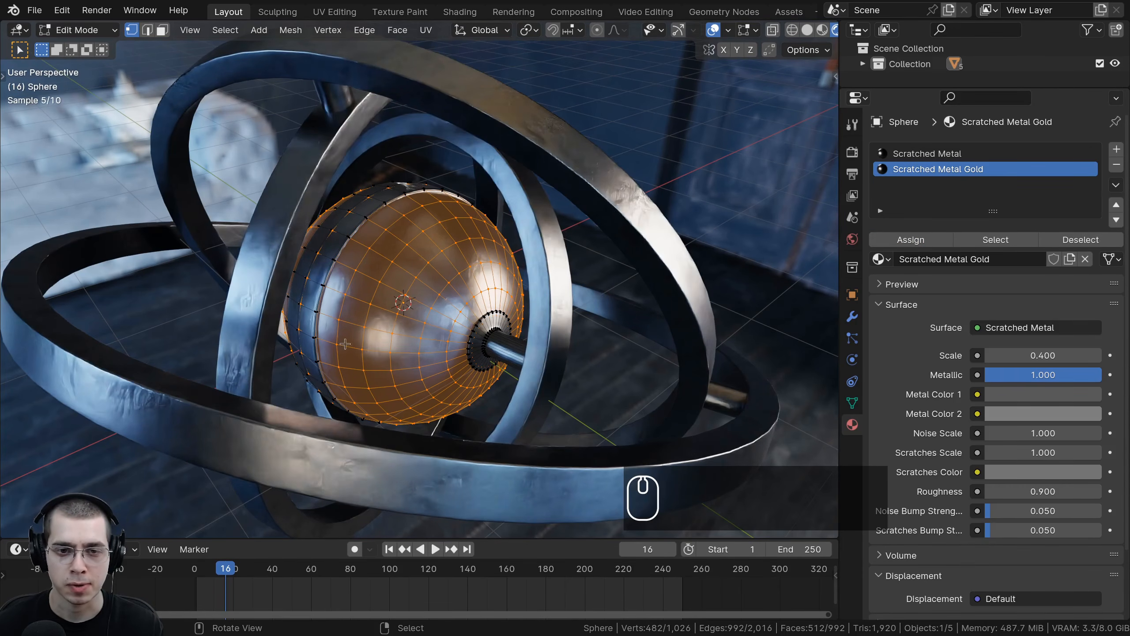
middle_drag(382, 266, 445, 257)
key(Tab)
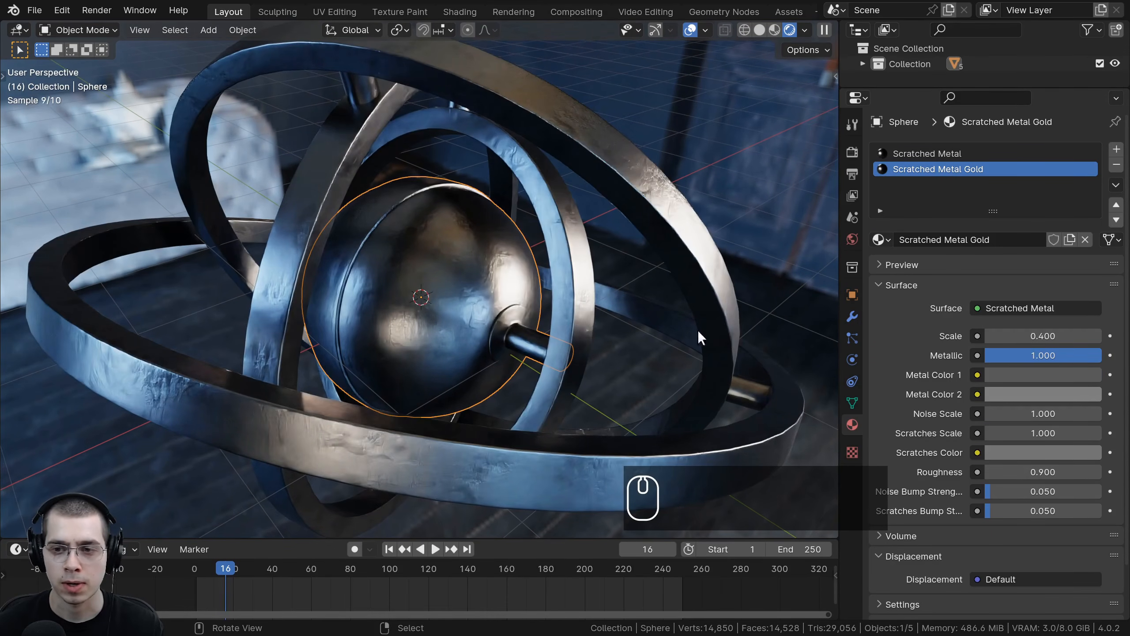
Step: Set Metal Color 1 to a golden orange hue
click(1004, 375)
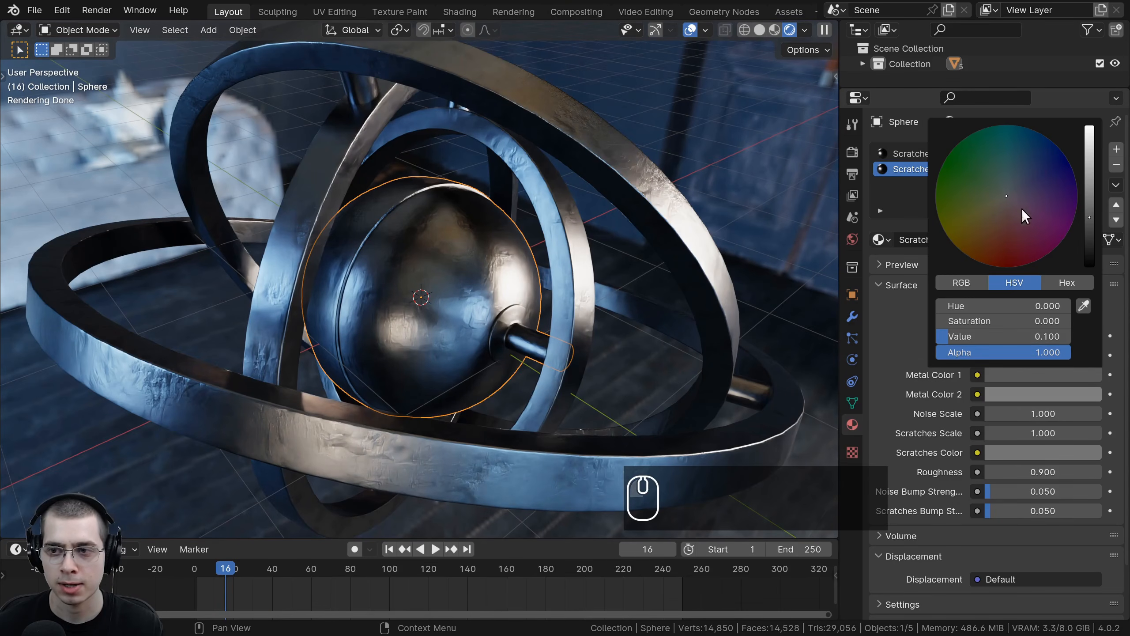
click(1090, 198)
drag(997, 222, 979, 228)
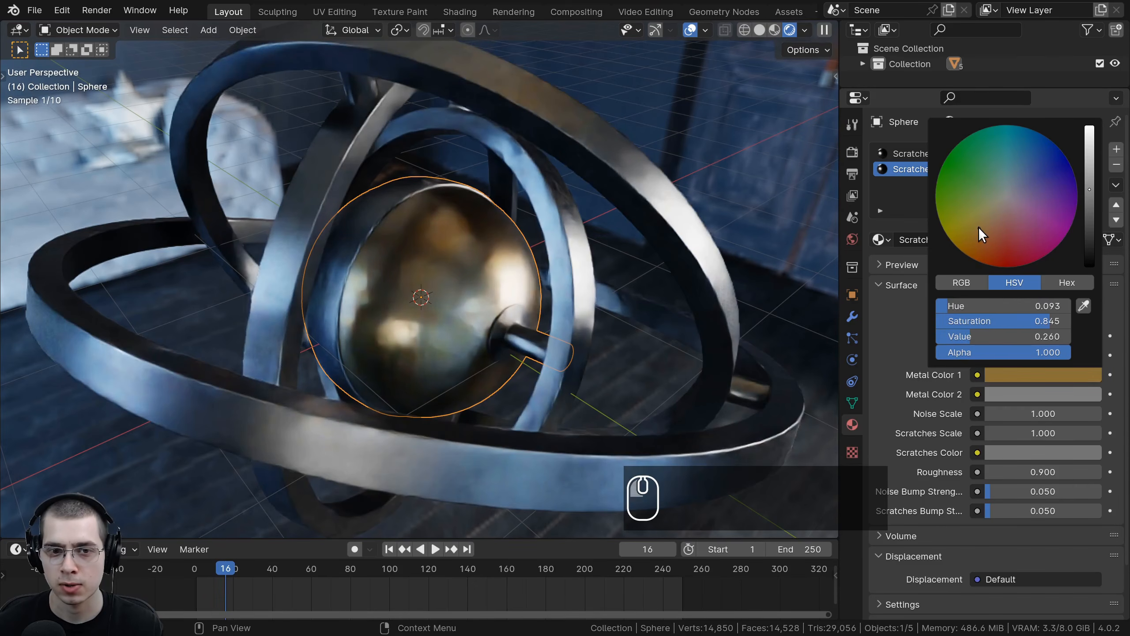
drag(1090, 187, 1090, 168)
drag(979, 228, 974, 248)
scroll(966, 246, up, 2)
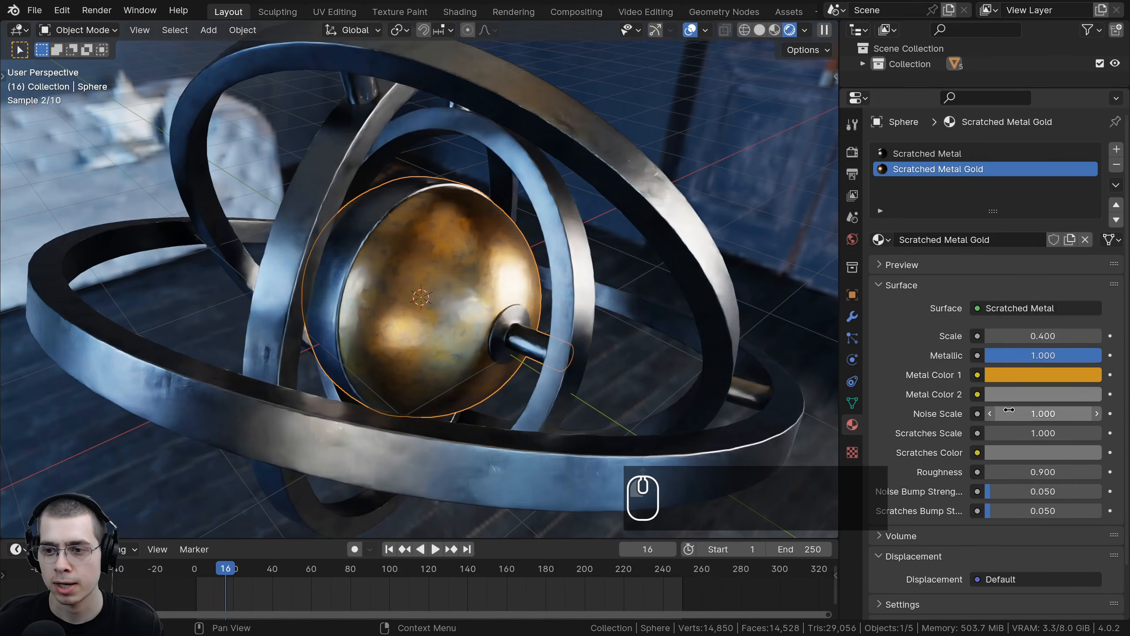
Step: Set Metal Color 2 to a darker orange
click(1019, 394)
click(1090, 187)
mouse_move(1017, 174)
mouse_down()
mouse_move(1002, 161)
mouse_move(979, 169)
mouse_move(968, 270)
mouse_up()
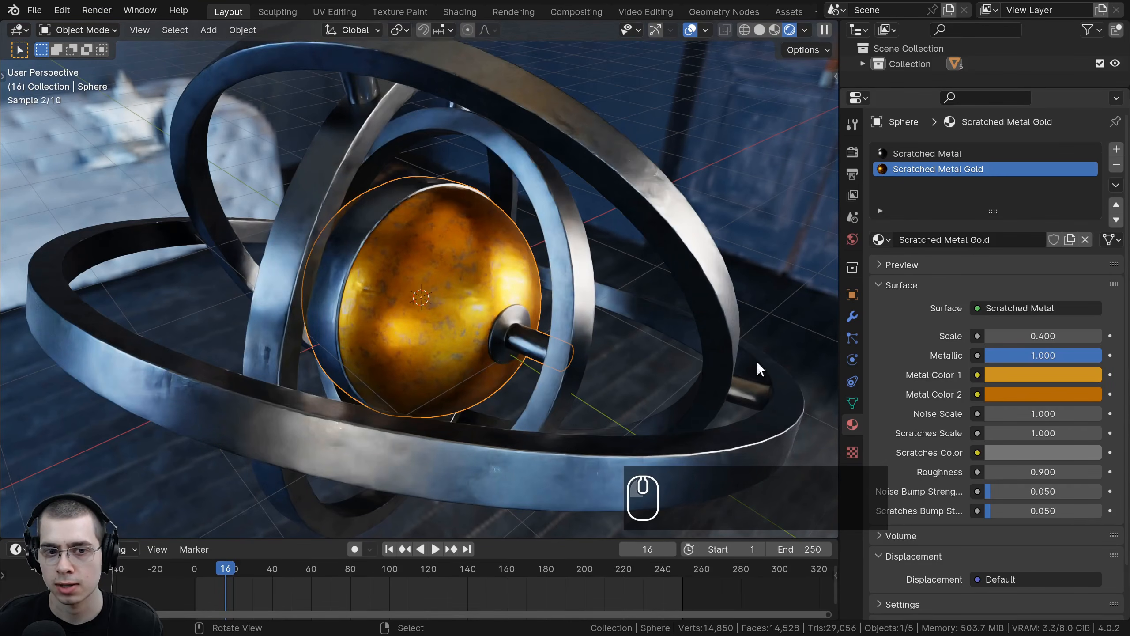
Step: Set the Scratches Color to a saturated orange, about hue 0.036, saturation 0.979, value 0.336
click(1001, 453)
drag(1088, 267, 1089, 258)
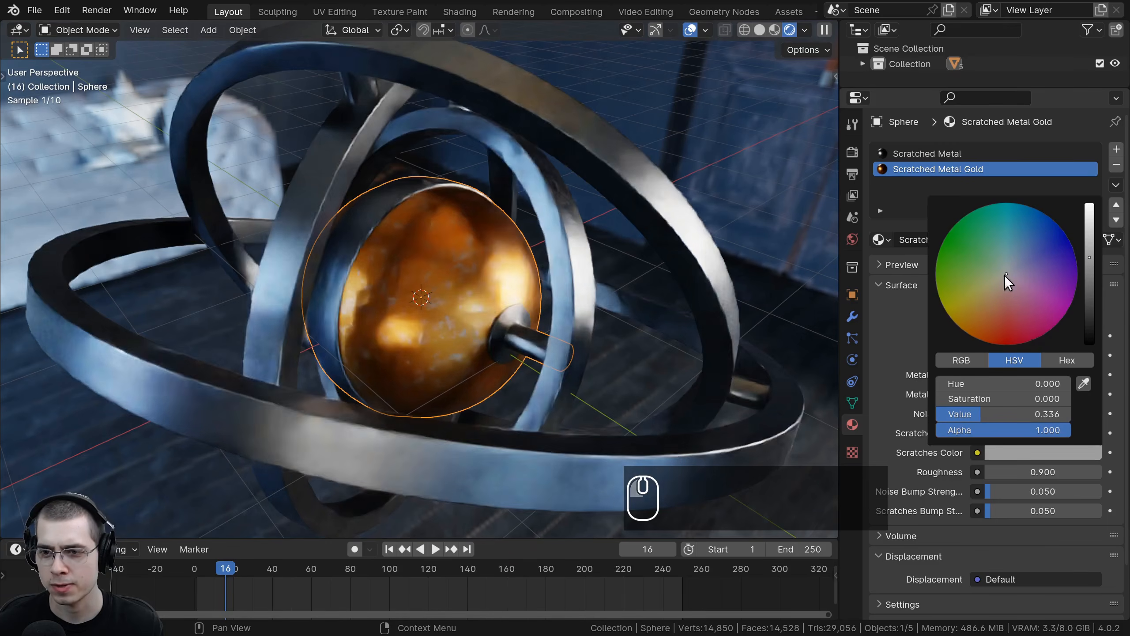
drag(1005, 275, 980, 329)
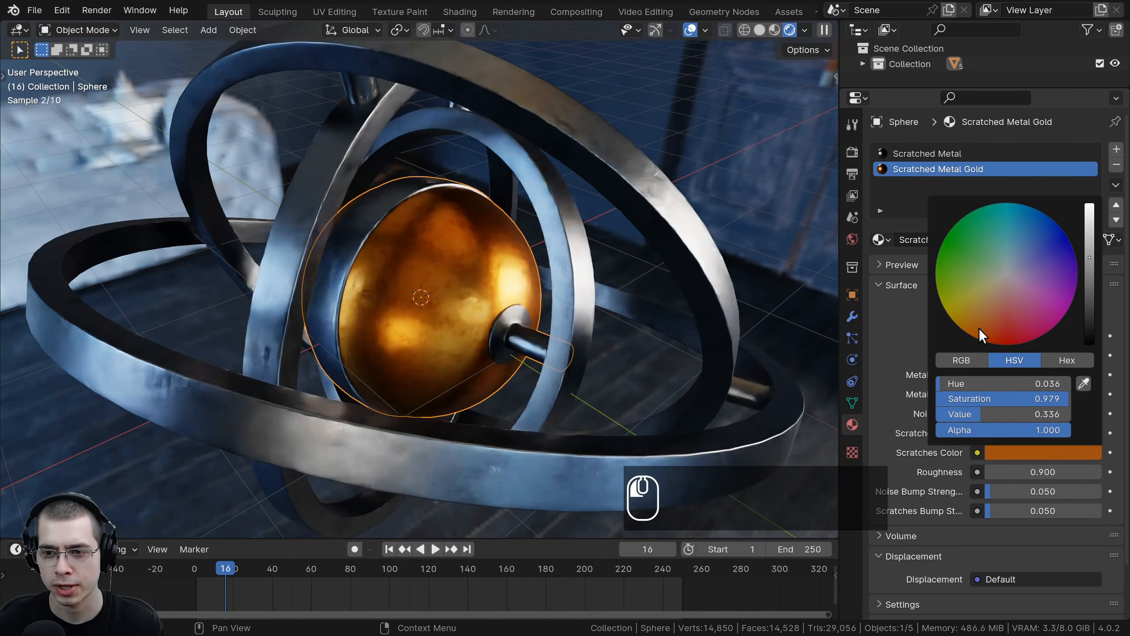
Step: Paste the copied golden color into Metal Color 2
key(ctrl+v)
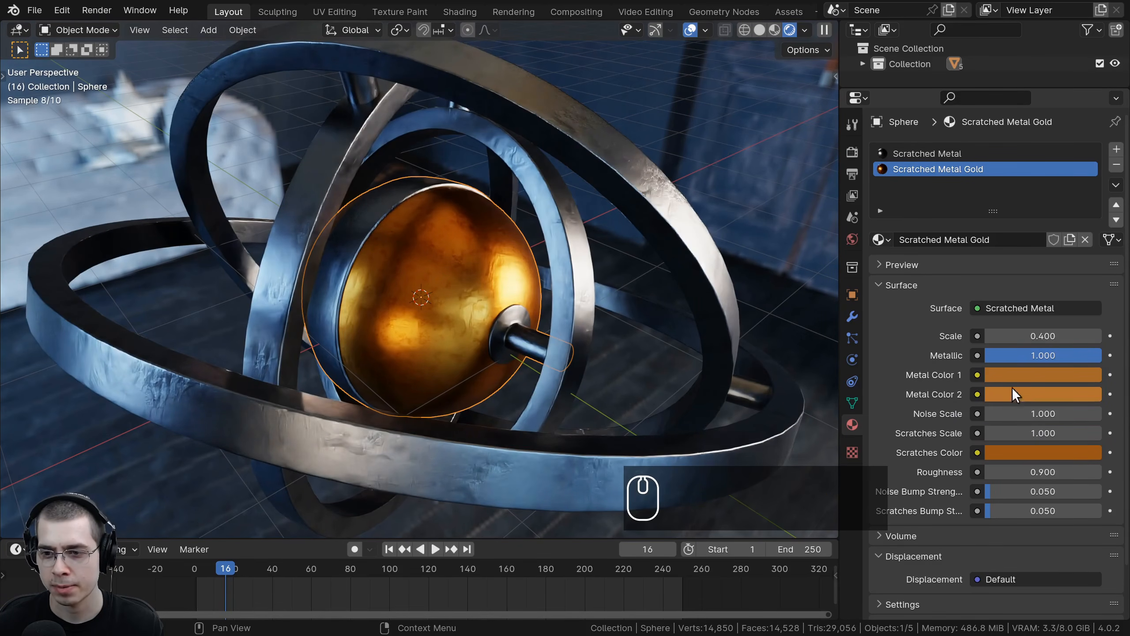
middle_drag(396, 308, 437, 241)
scroll(427, 302, up, 4)
scroll(433, 303, down, 5)
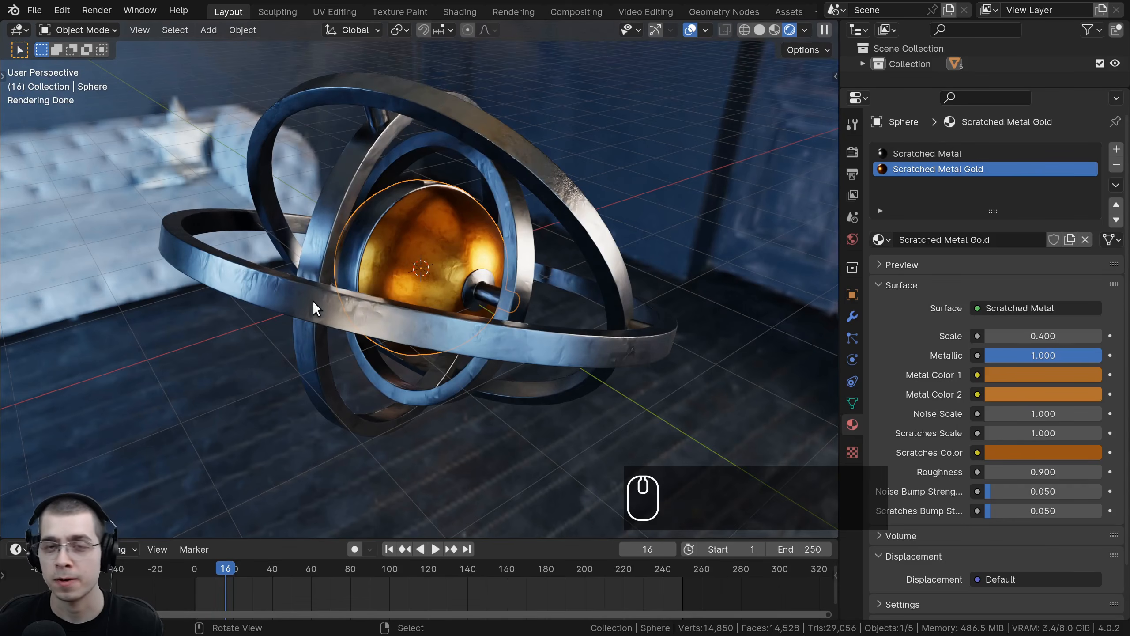
Step: Switch to solid shading and add a cube mesh to the scene
key(z)
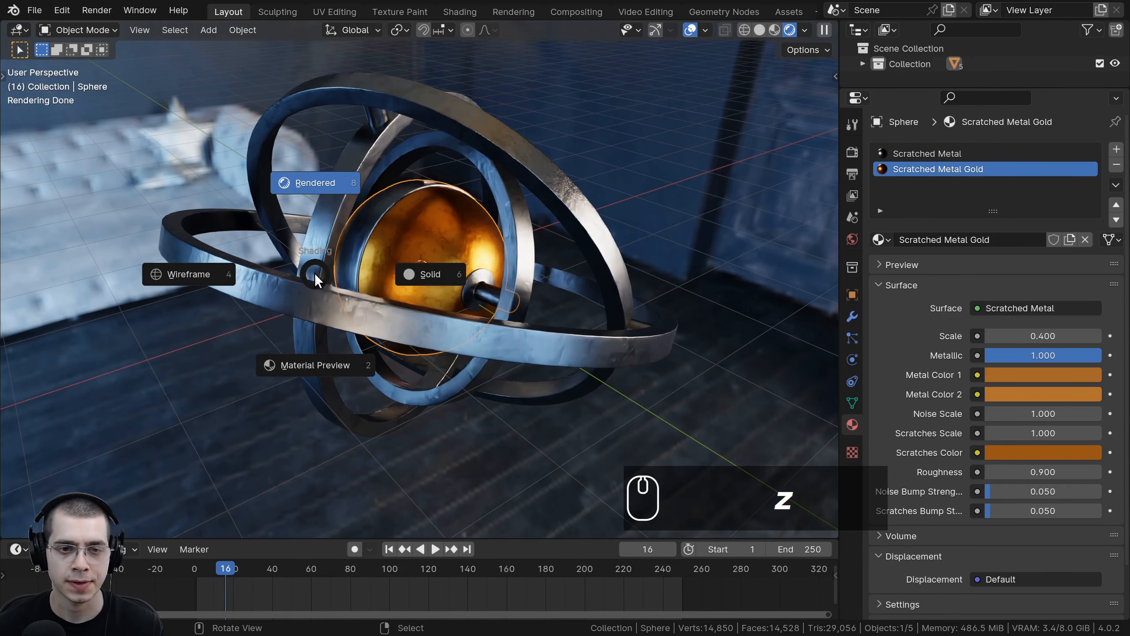
click(583, 265)
scroll(552, 264, down, 3)
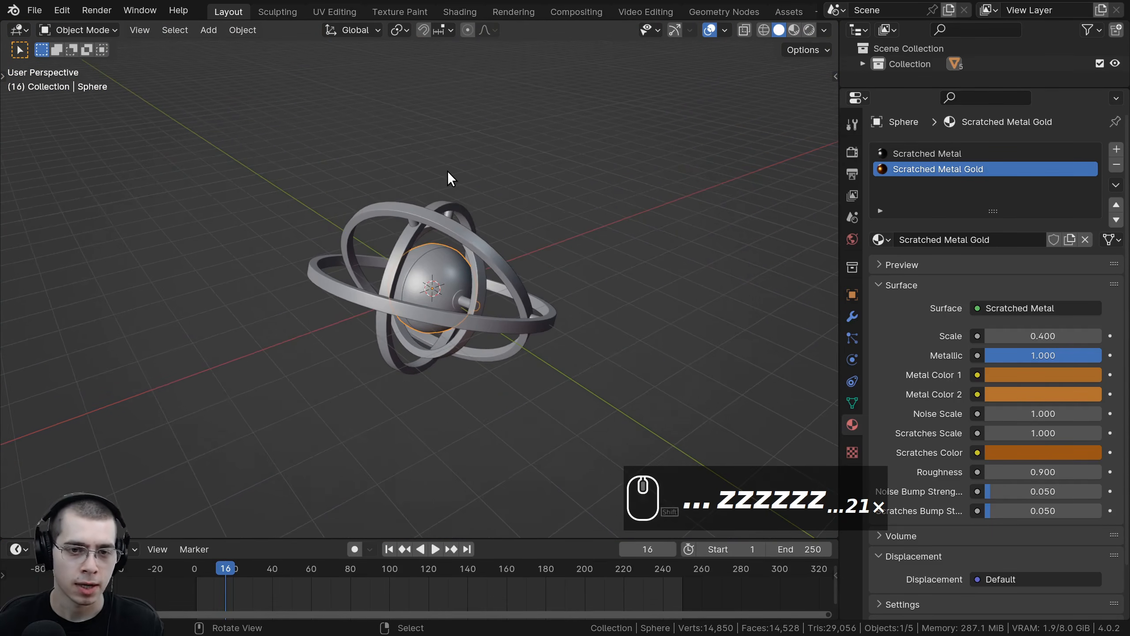
key(shift+a)
mouse_move(445, 171)
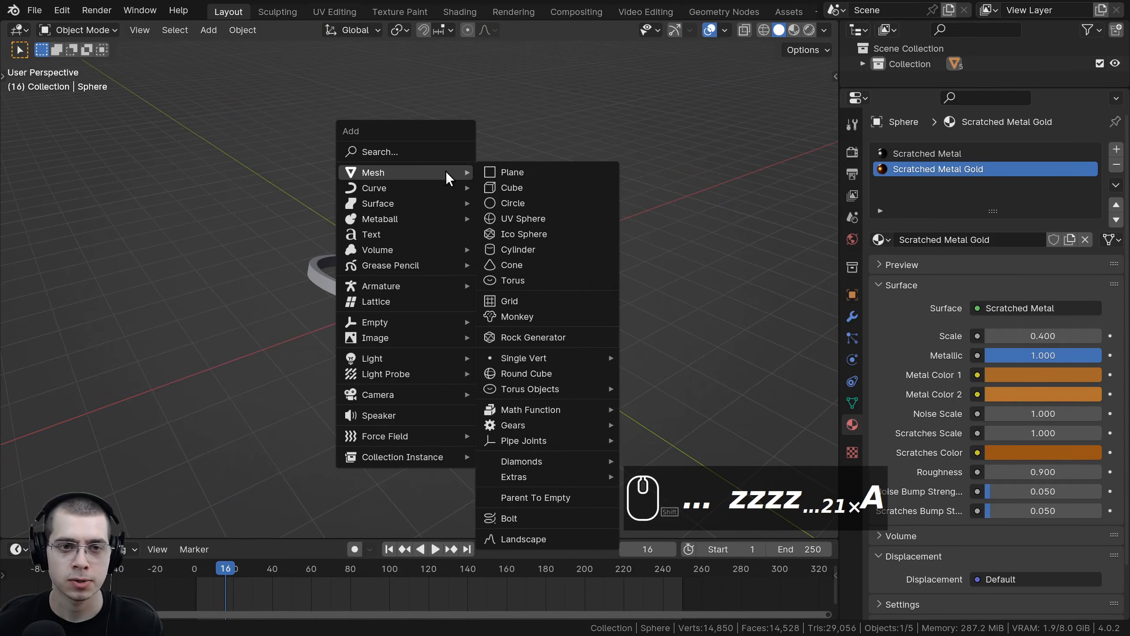
click(523, 188)
Step: In Edit Mode, scale the cube along Z by 0.2 to flatten it
mouse_move(521, 193)
middle_down()
mouse_move(543, 213)
mouse_move(511, 219)
mouse_move(511, 194)
middle_up()
key(Tab)
scroll(520, 188, up, 2)
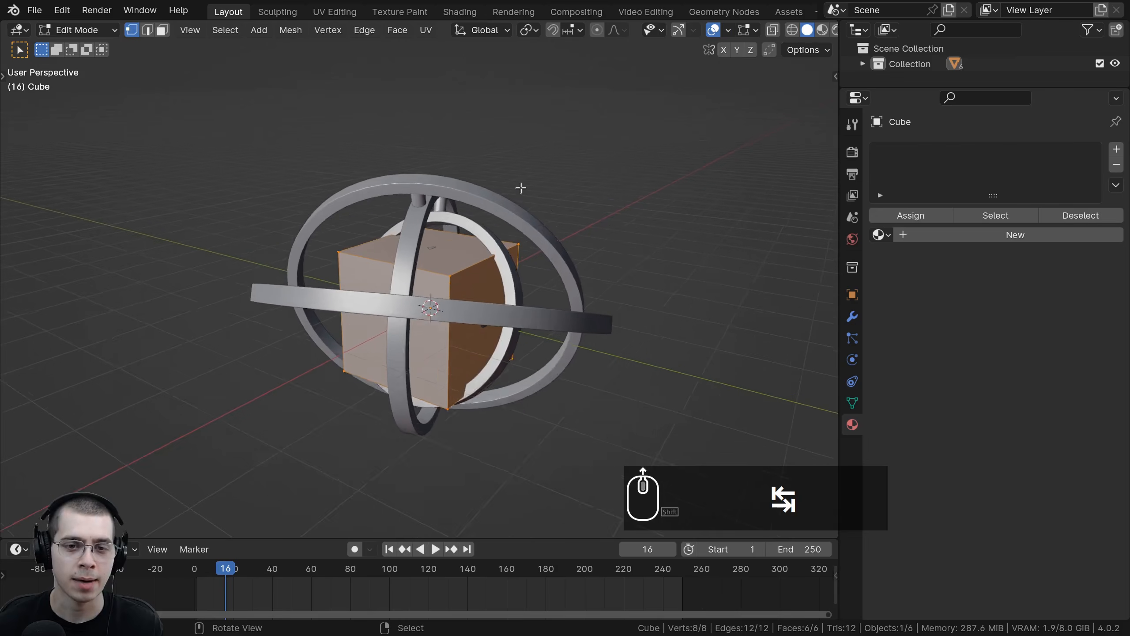
scroll(520, 178, down, 2)
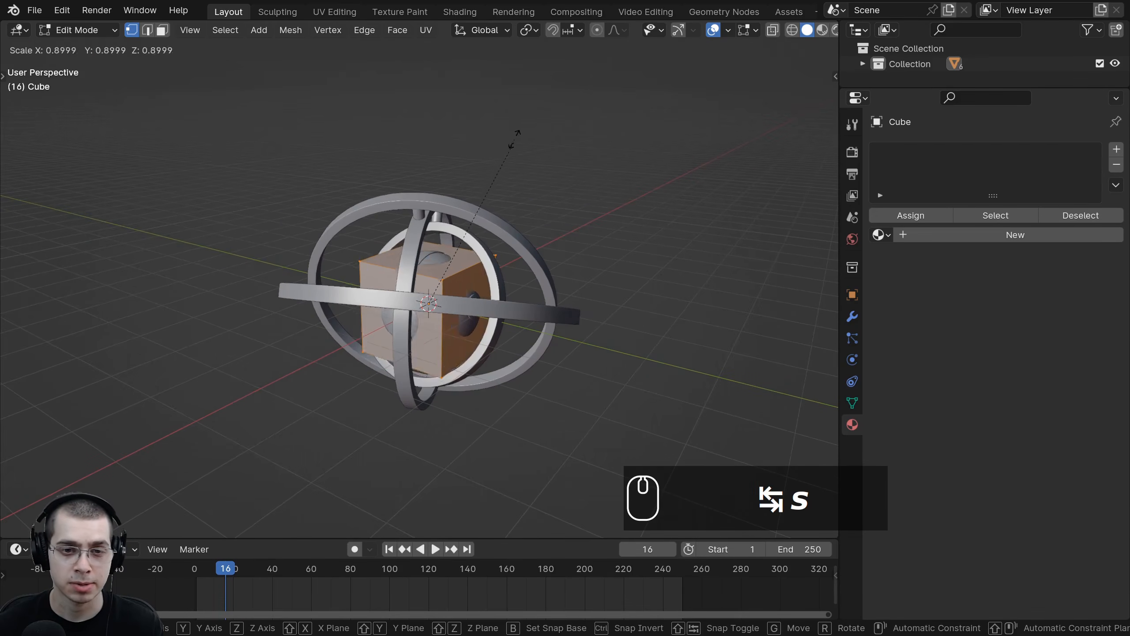
key(z)
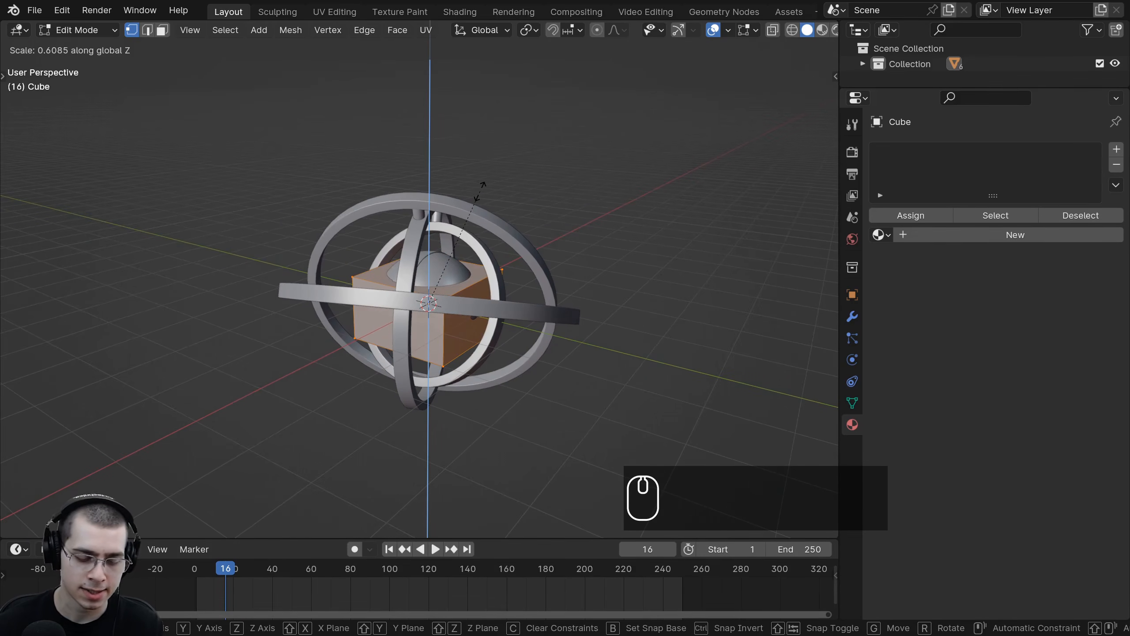
text(.2)
key(Return)
Step: Scale the flattened cube uniformly by 3 to form a base
middle_drag(483, 183, 452, 233)
text(s)
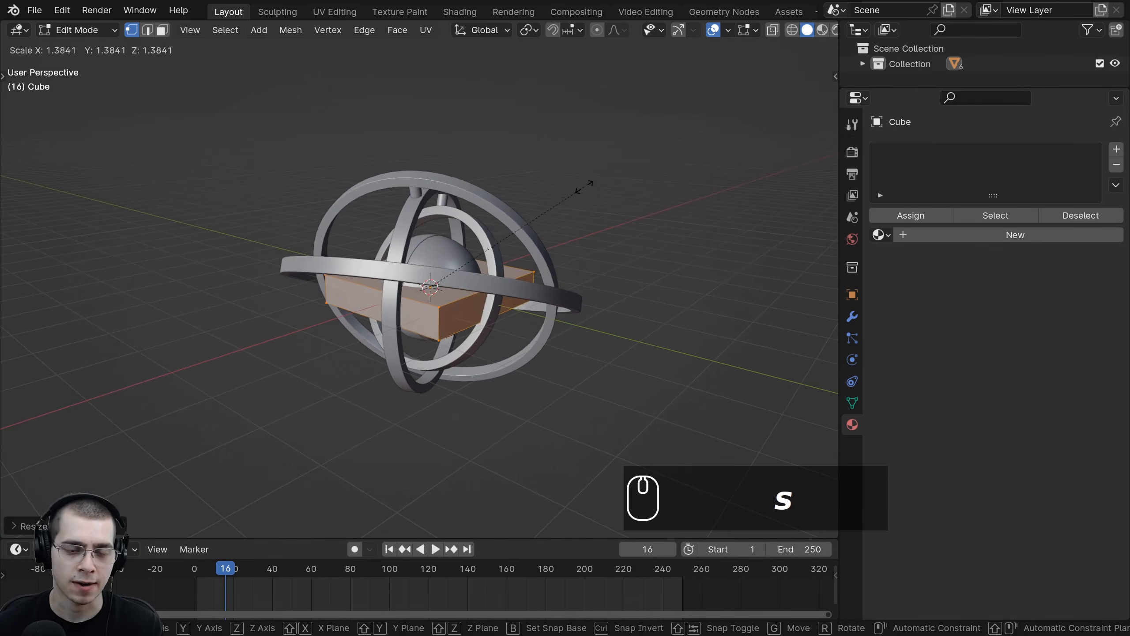
text(3)
key(Return)
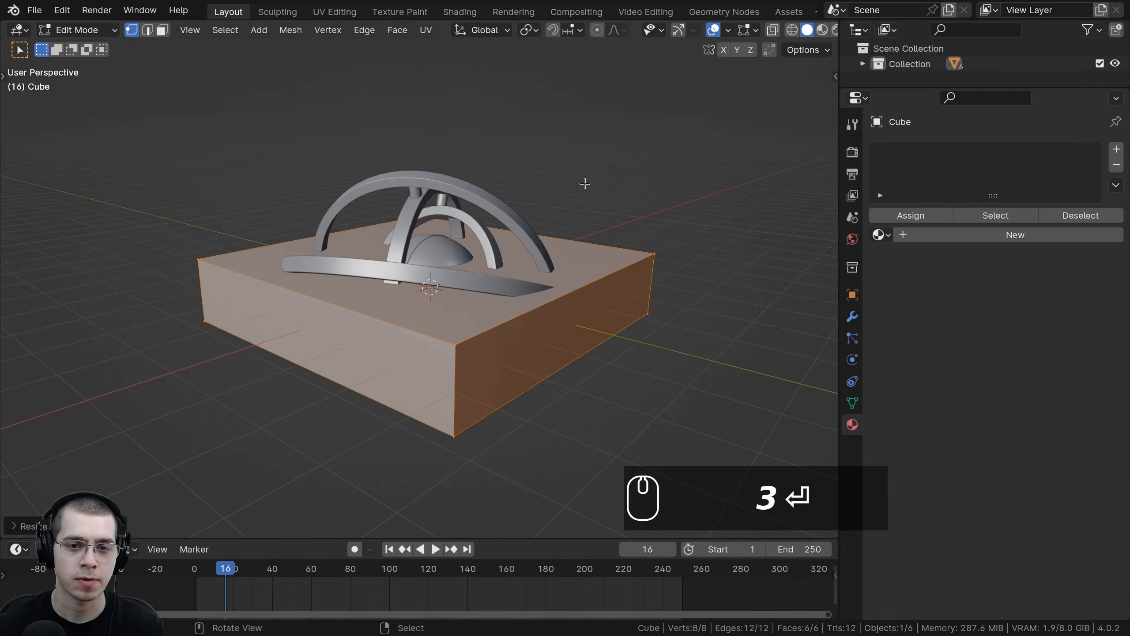
Step: In Edit Mode, flatten the base further by scaling it along Z
middle_drag(598, 252, 614, 234)
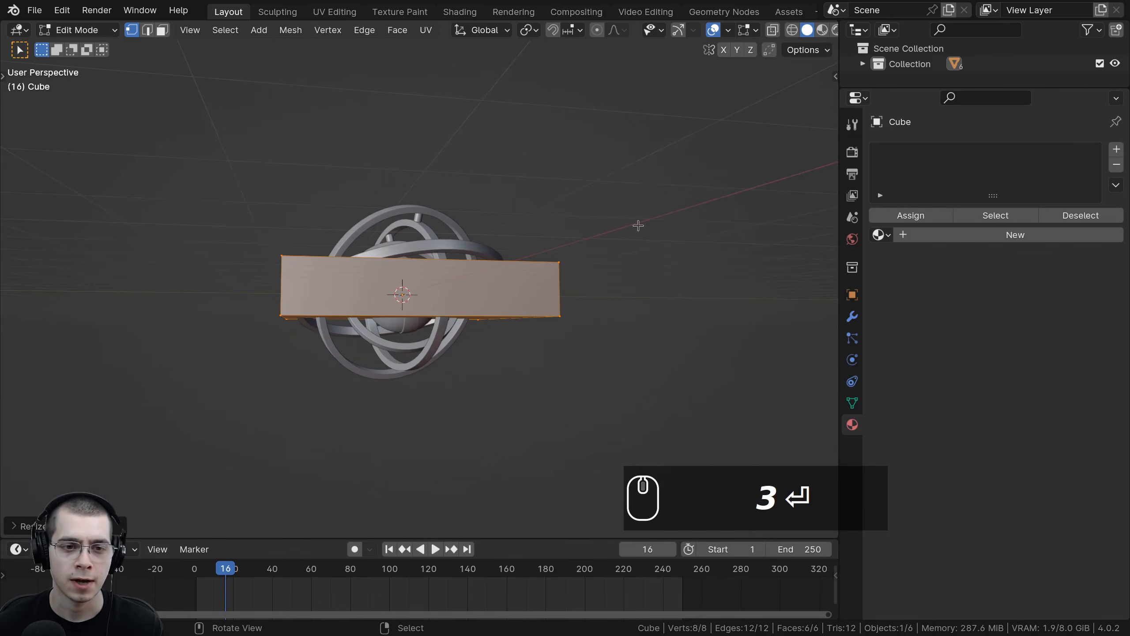
key(s)
key(z)
click(558, 241)
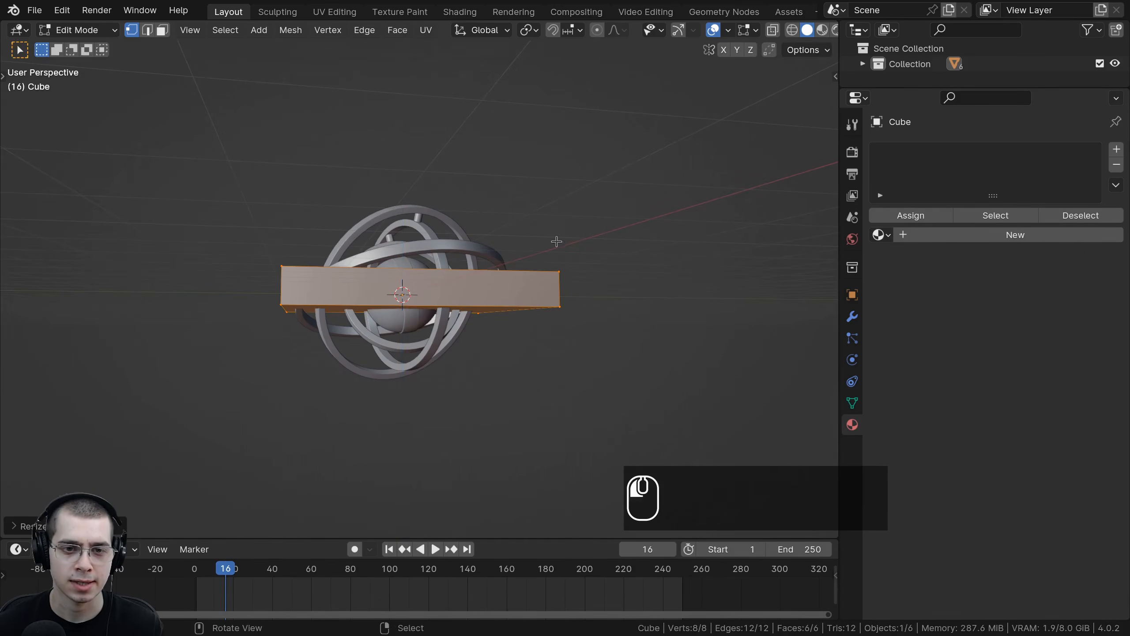
Step: Return to Object Mode and move the base down along Z by about 2.9 m
middle_drag(557, 242, 688, 308)
key(g)
right_click(527, 238)
key(Tab)
shift+middle_drag(563, 243, 620, 198)
key(g)
key(z)
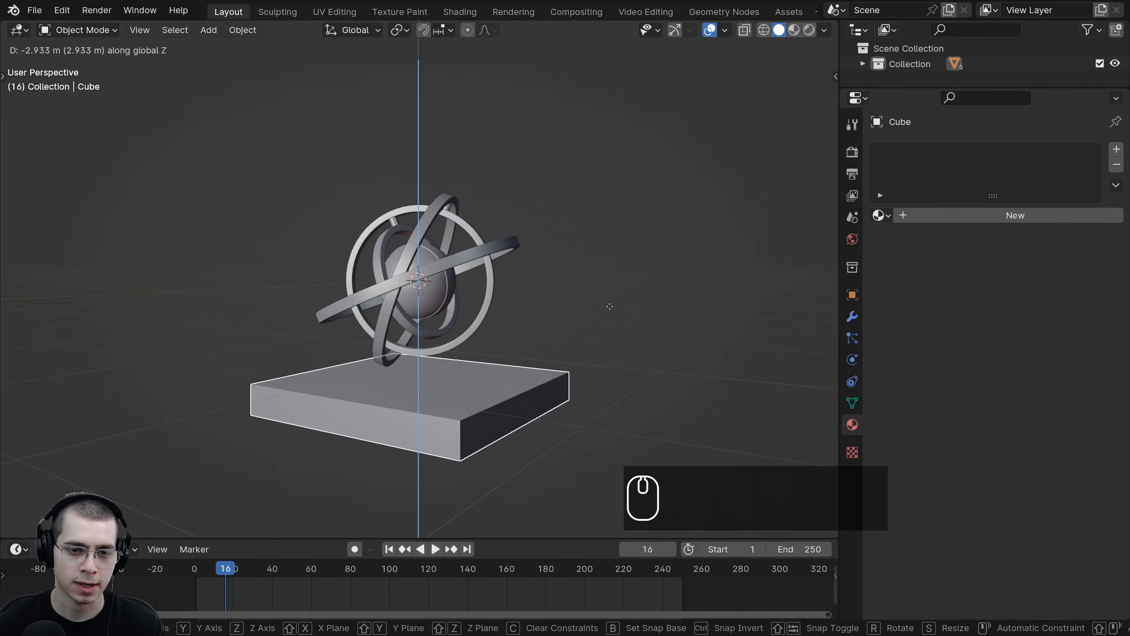
click(577, 302)
Step: Reposition the base horizontally so it sits centred beneath the rings
middle_drag(577, 302, 508, 426)
key(g)
click(485, 374)
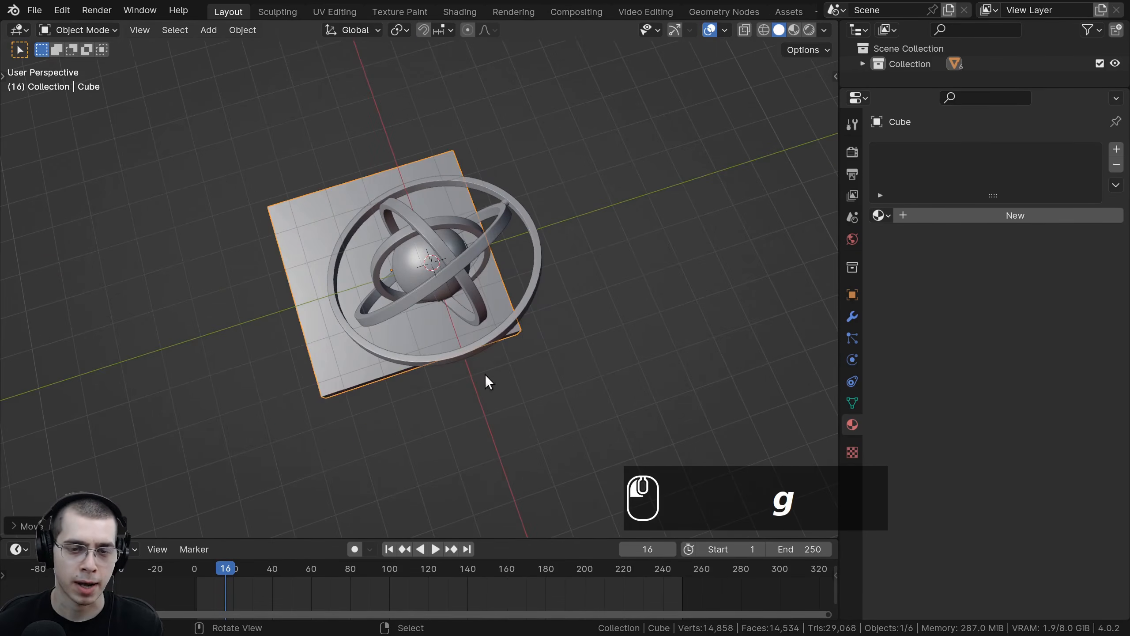
middle_drag(485, 375, 367, 334)
shift+middle_drag(367, 334, 326, 360)
key(g)
middle_drag(326, 360, 340, 300)
click(325, 377)
shift+middle_drag(340, 299, 352, 338)
middle_drag(351, 338, 516, 317)
scroll(378, 394, up, 4)
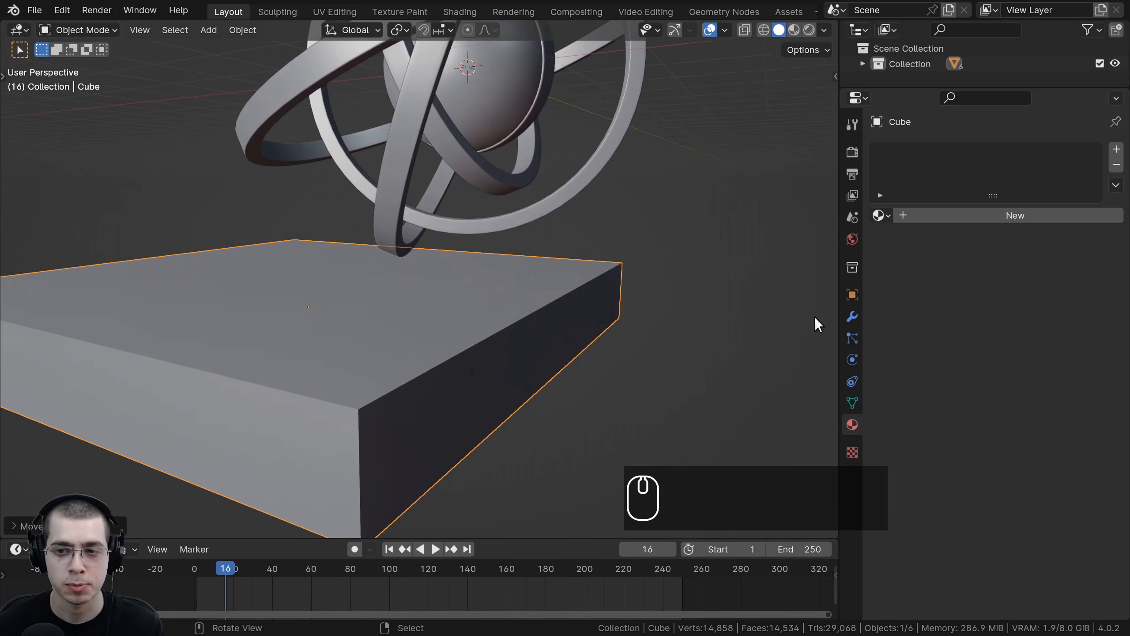
Step: Add a Bevel modifier to the base with 4 segments and an amount of 0.051 m
click(849, 317)
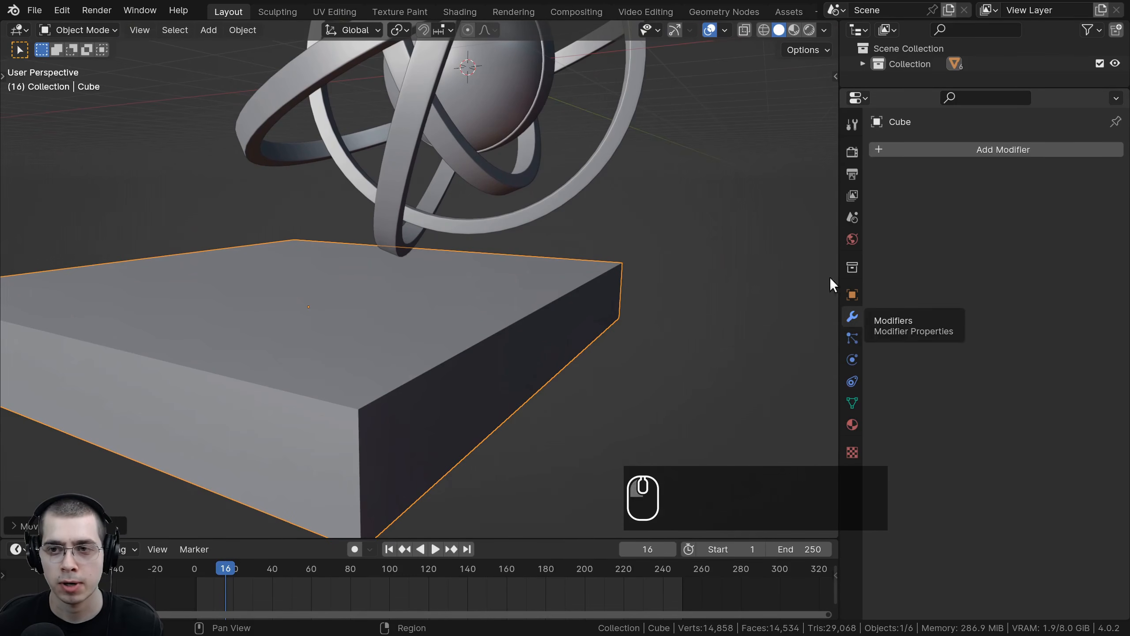
click(903, 150)
text(bevl)
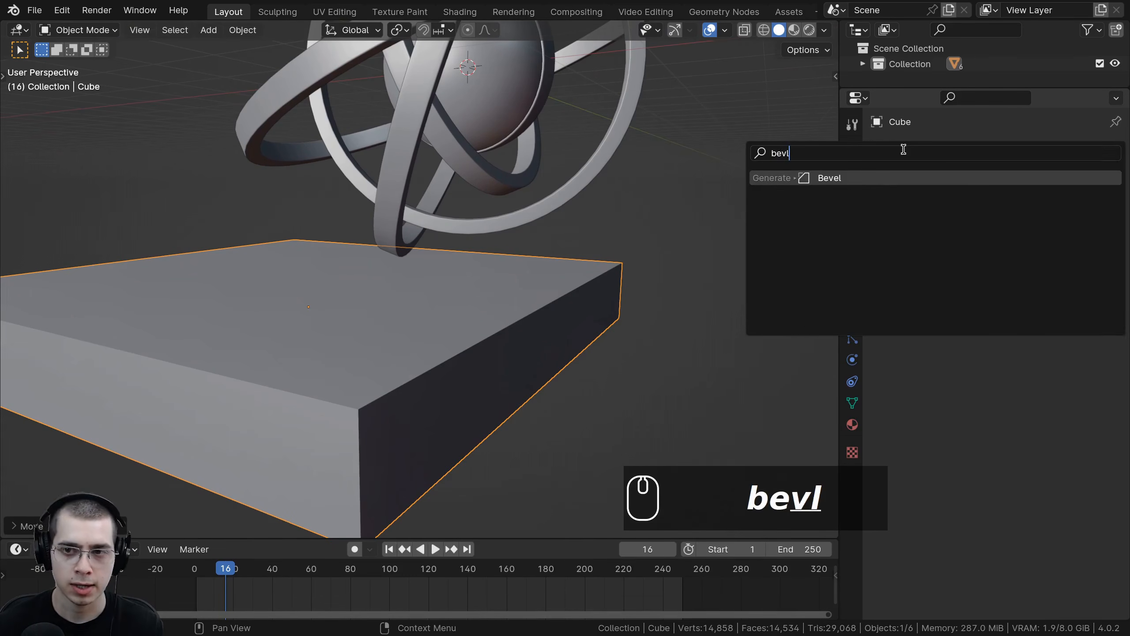
key(Return)
shift+middle_drag(432, 378, 503, 348)
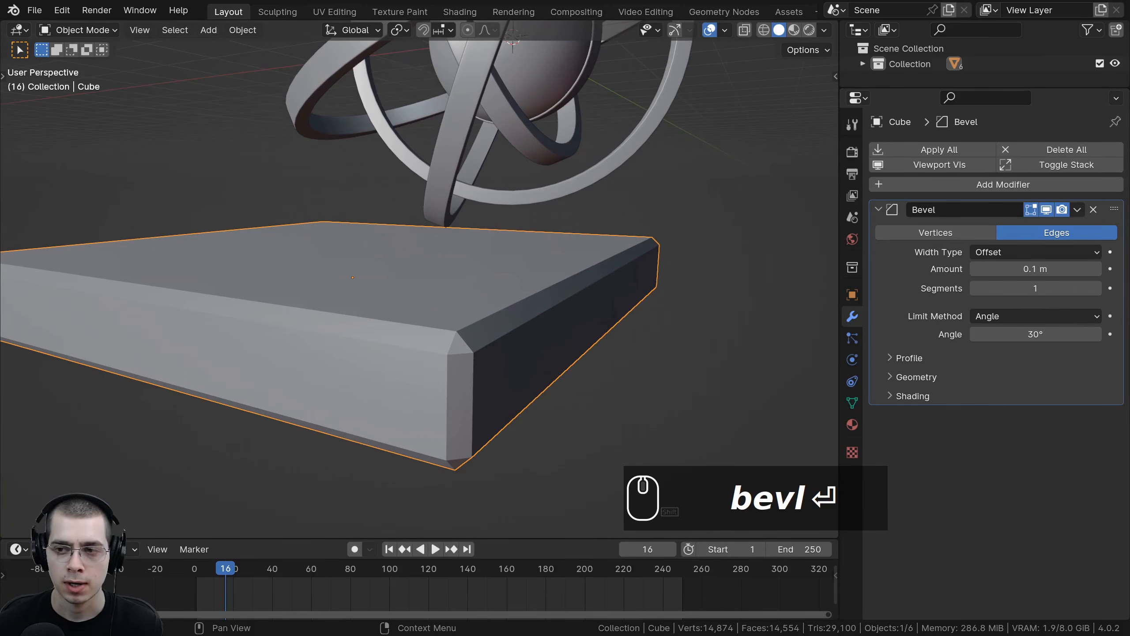
click(1099, 287)
click(1099, 287)
click(1098, 287)
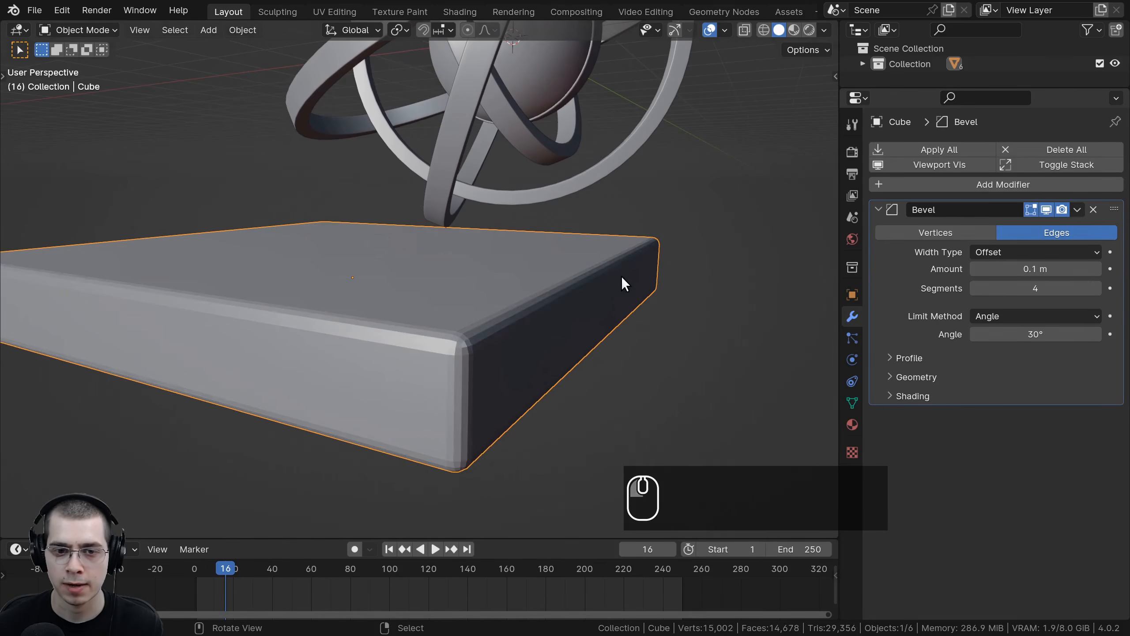
scroll(623, 279, up, 2)
shift+drag(1035, 269, 1015, 268)
scroll(378, 243, down, 3)
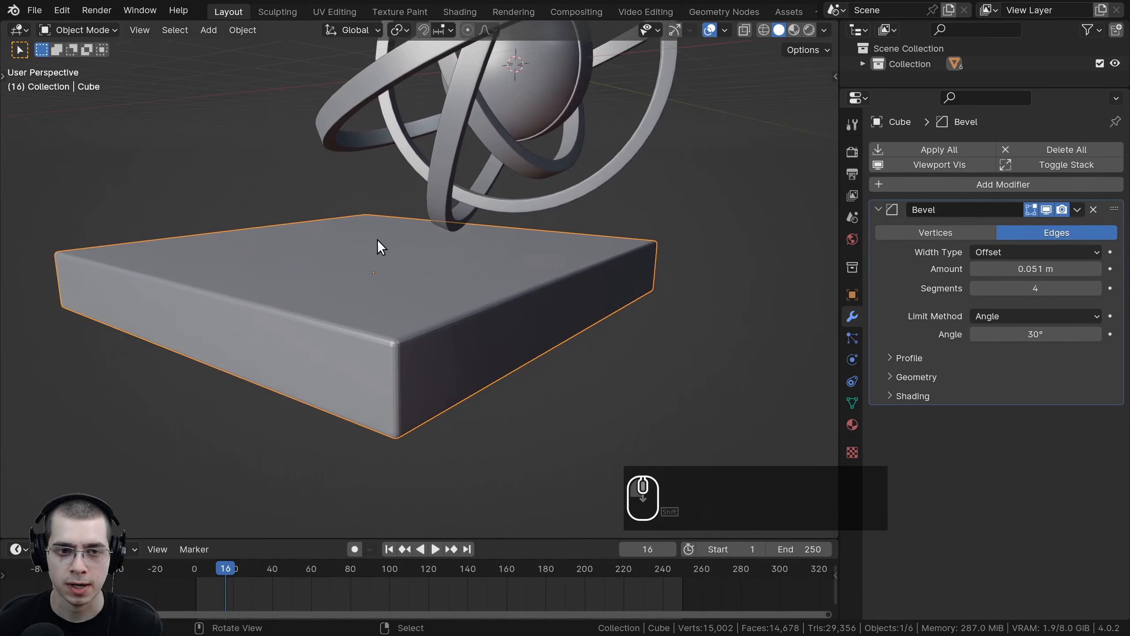
Step: Shade the base smooth
key(w)
click(335, 235)
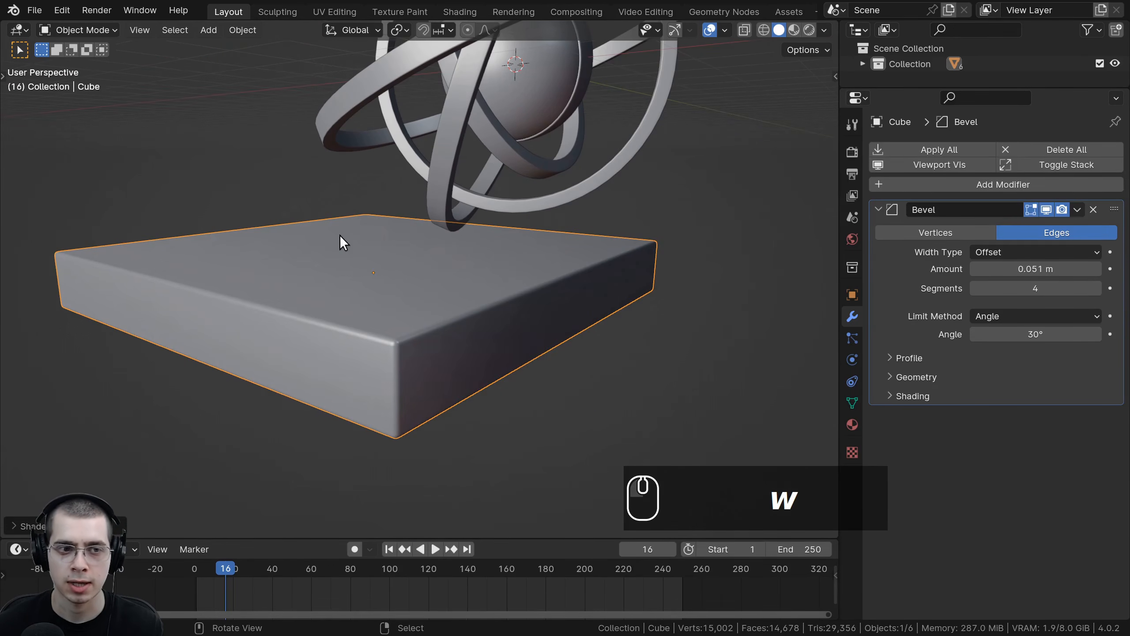
middle_drag(339, 233, 638, 346)
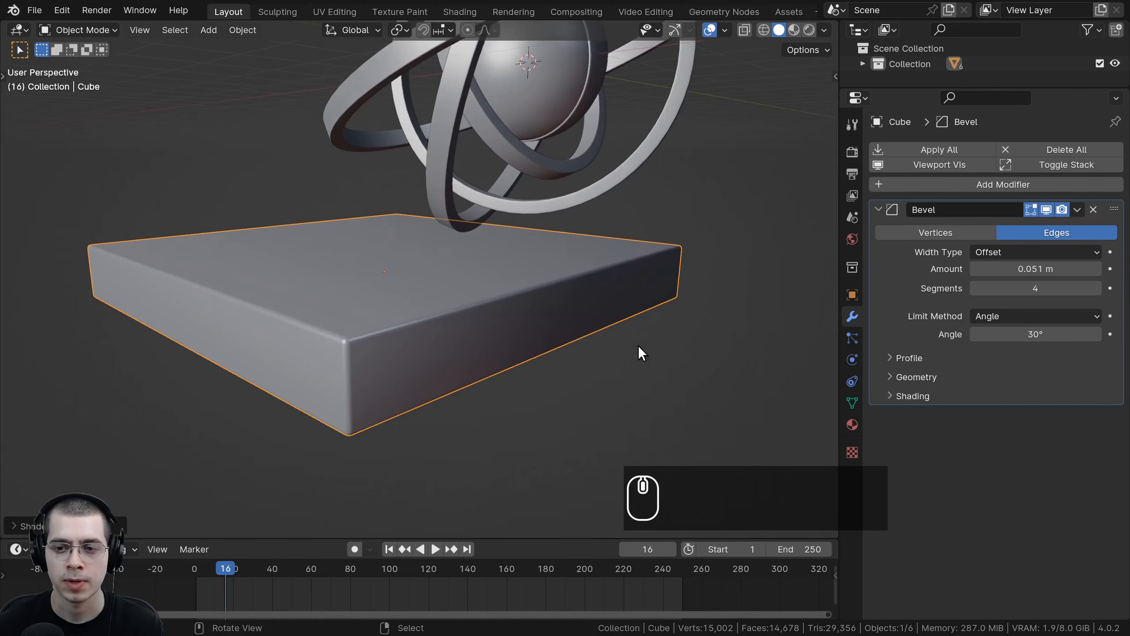
Step: Assign the existing Procedural Wood material to the base
click(848, 420)
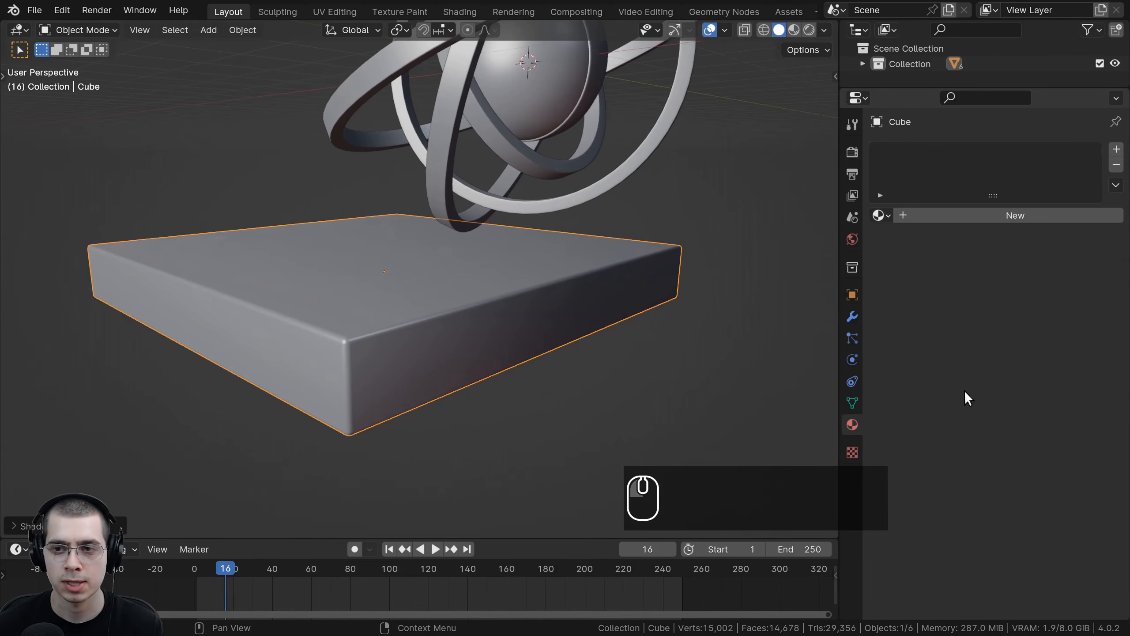
click(882, 216)
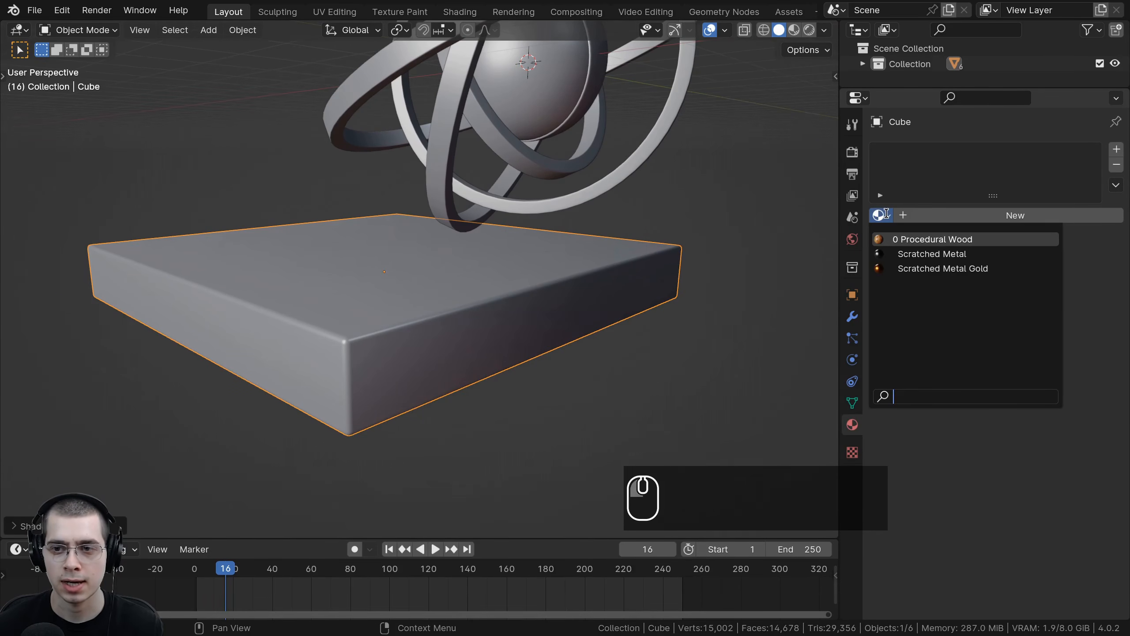
click(930, 242)
Step: Switch the viewport to rendered shading to preview the wood on the base
middle_drag(440, 357, 457, 369)
key(z)
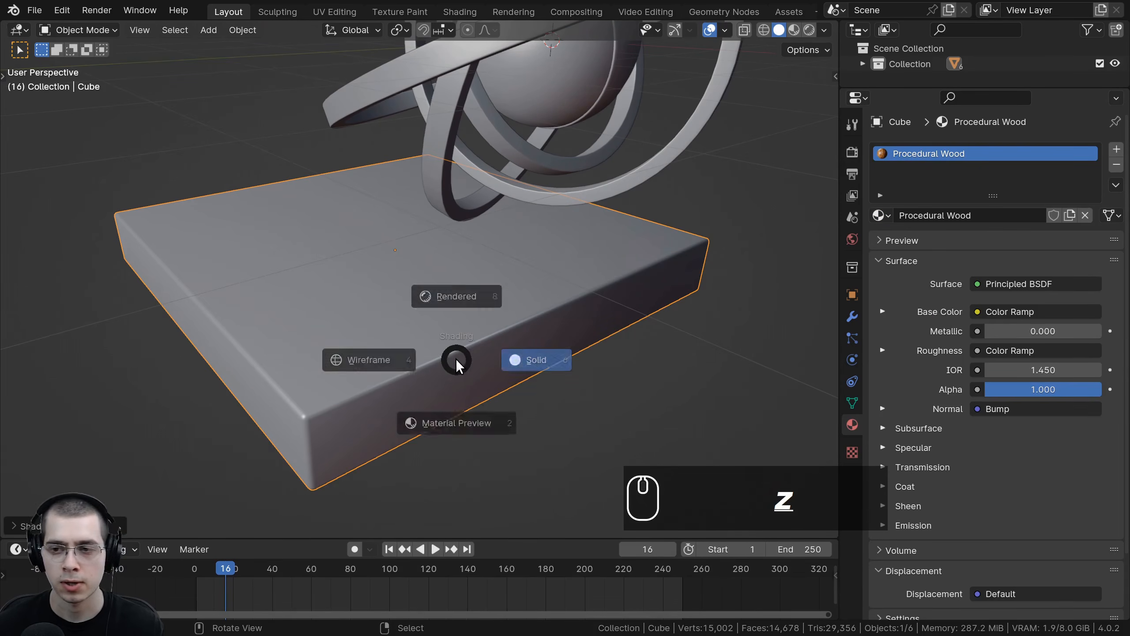
click(476, 242)
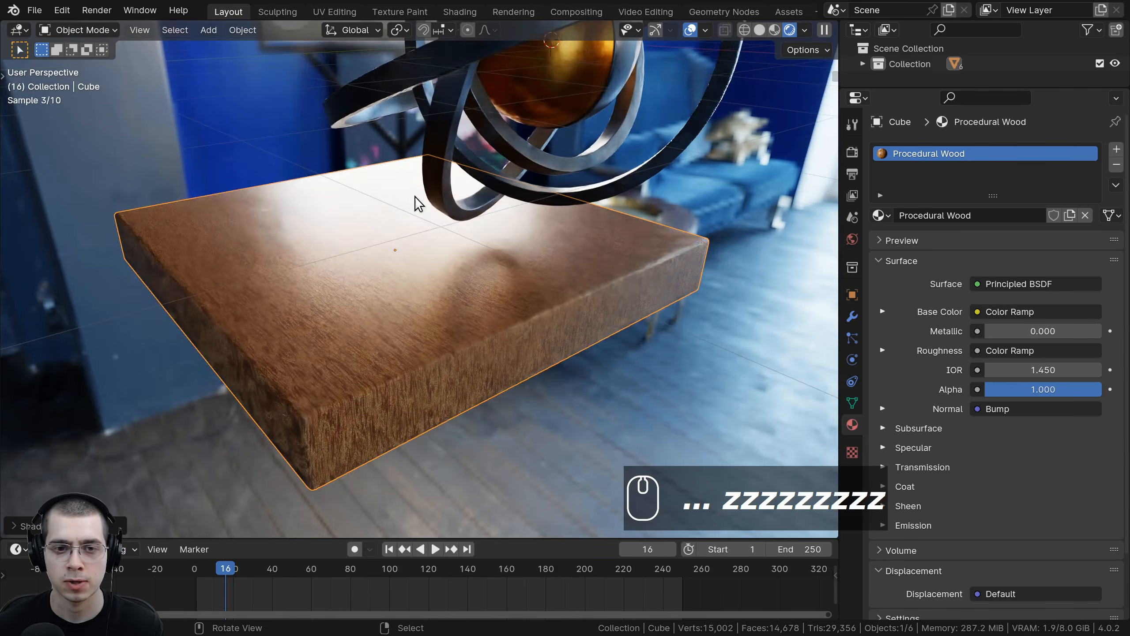
middle_drag(417, 204, 493, 301)
mouse_move(446, 425)
middle_down()
mouse_move(429, 280)
mouse_move(378, 349)
middle_up()
scroll(460, 243, up, 2)
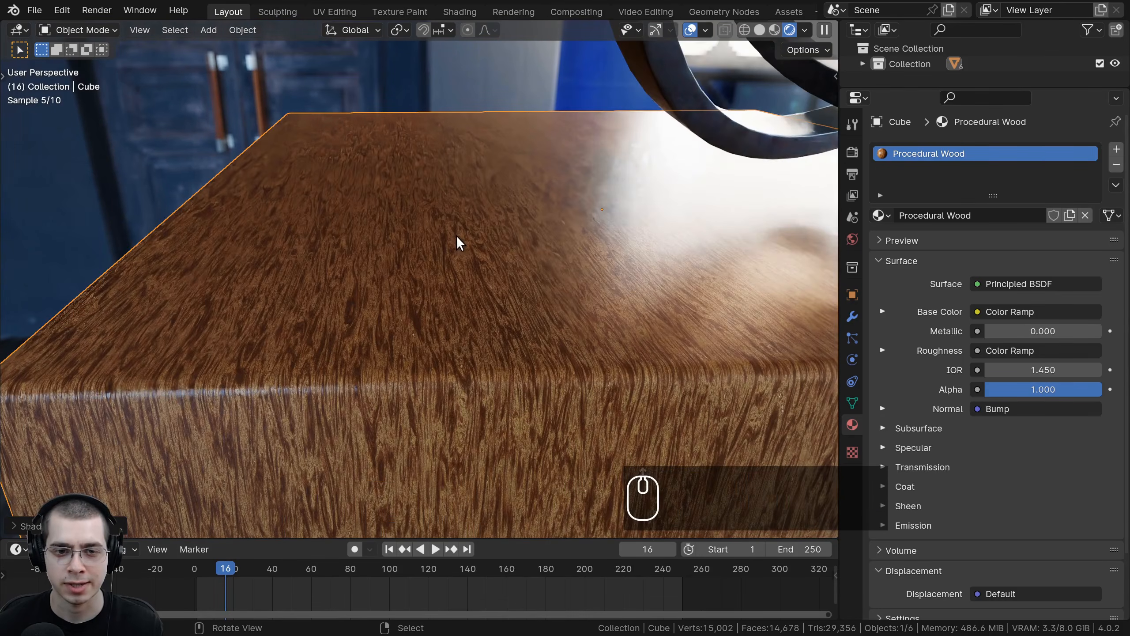
scroll(552, 250, down, 4)
mouse_move(543, 270)
middle_down()
mouse_move(512, 273)
mouse_move(534, 278)
middle_up()
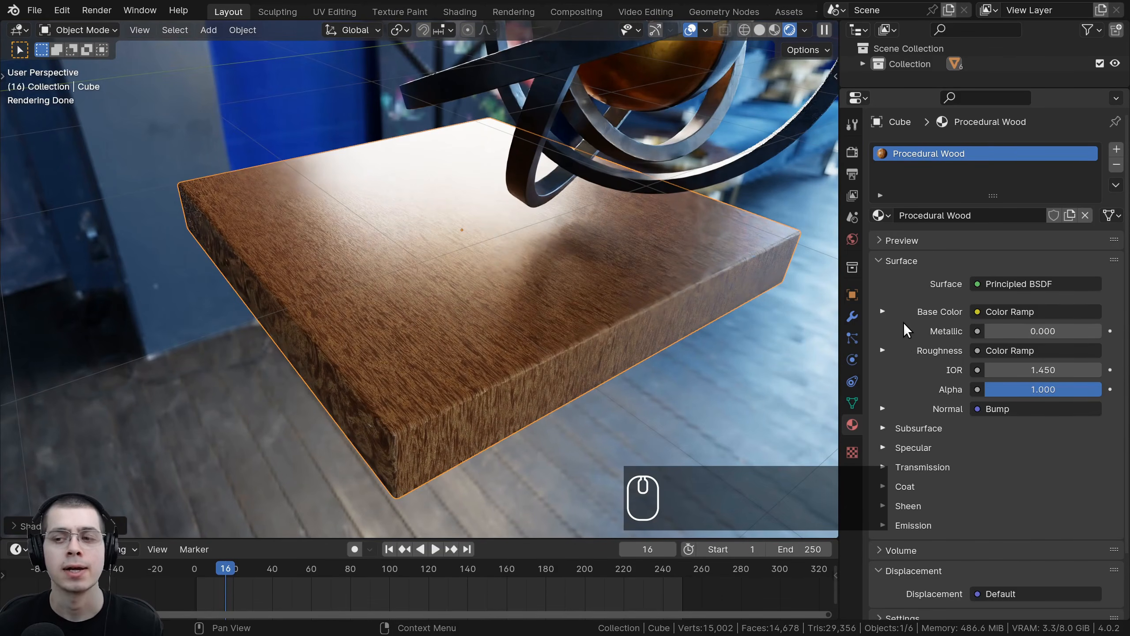
scroll(1082, 228, down, 2)
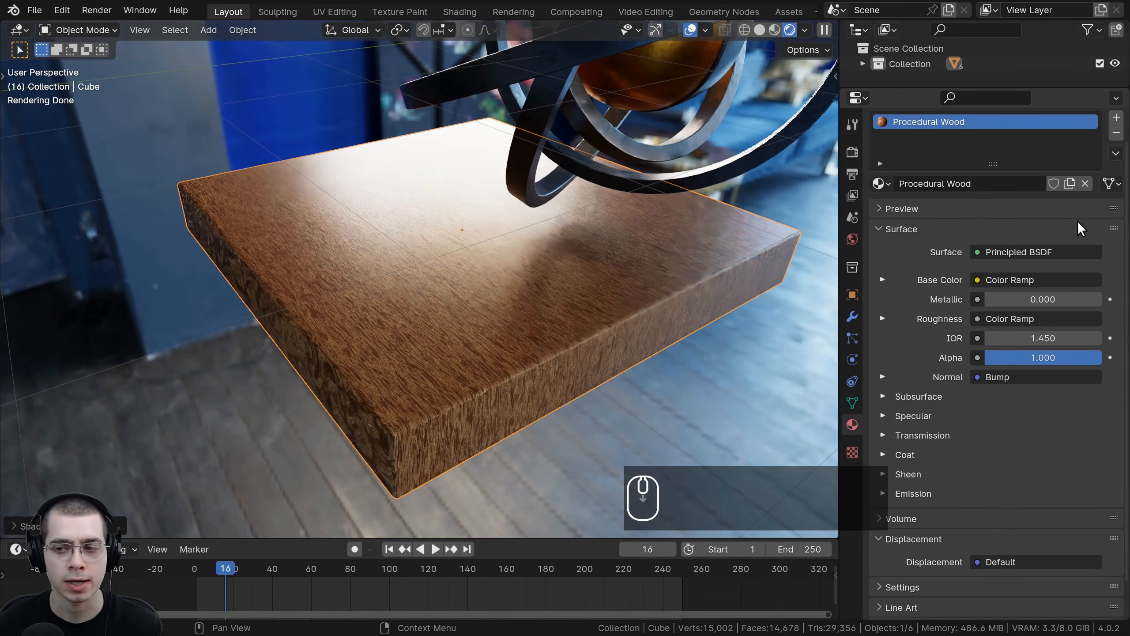
scroll(645, 336, up, 3)
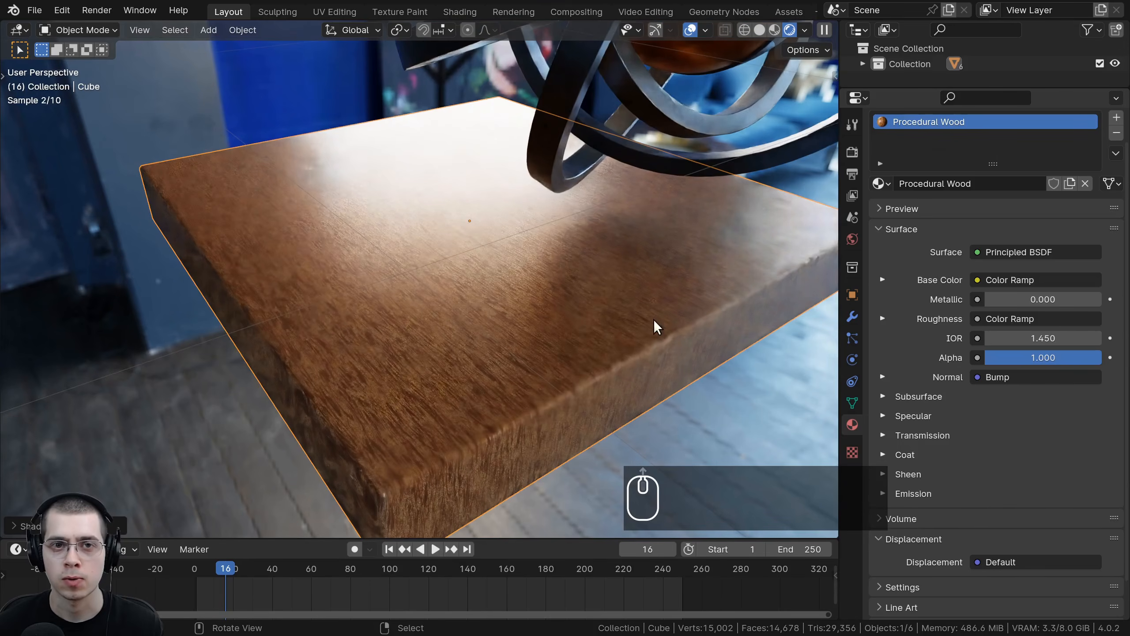
Step: Open the Shading workspace and set its viewport to rendered shading
click(459, 11)
scroll(521, 225, down, 4)
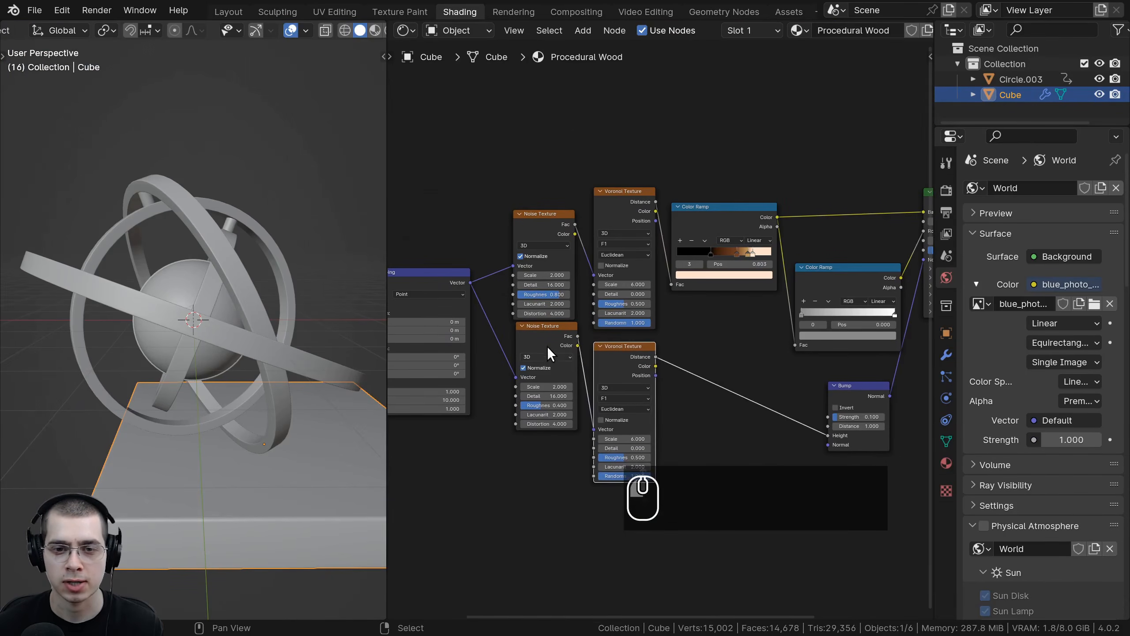
middle_drag(551, 354, 687, 341)
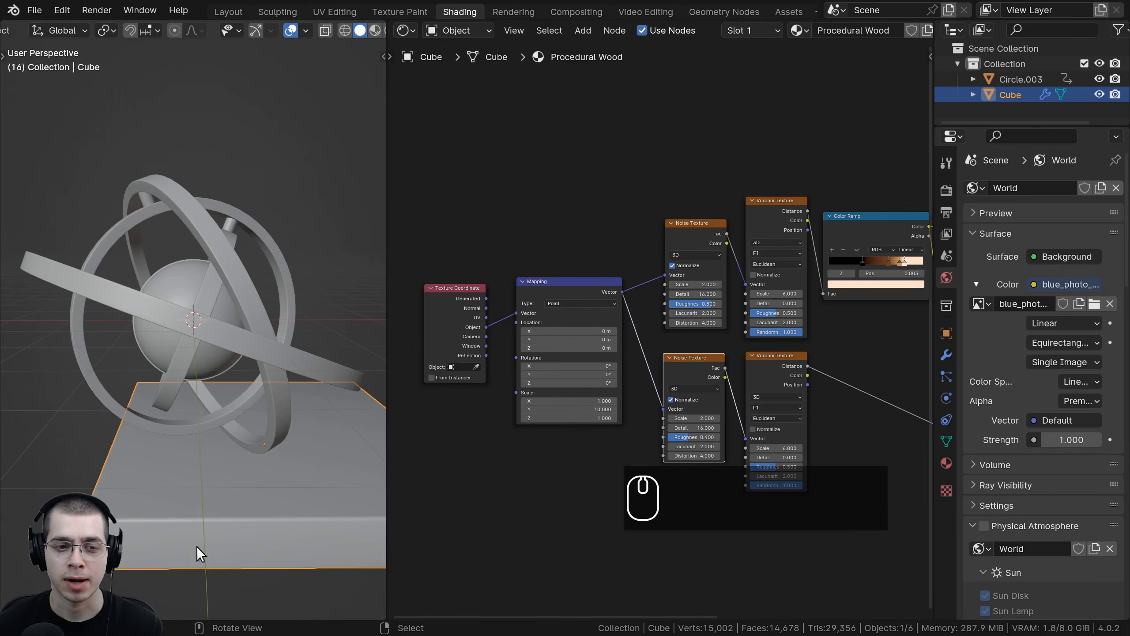
mouse_move(196, 545)
middle_down()
mouse_move(276, 279)
mouse_move(319, 408)
middle_up()
key(z)
click(320, 290)
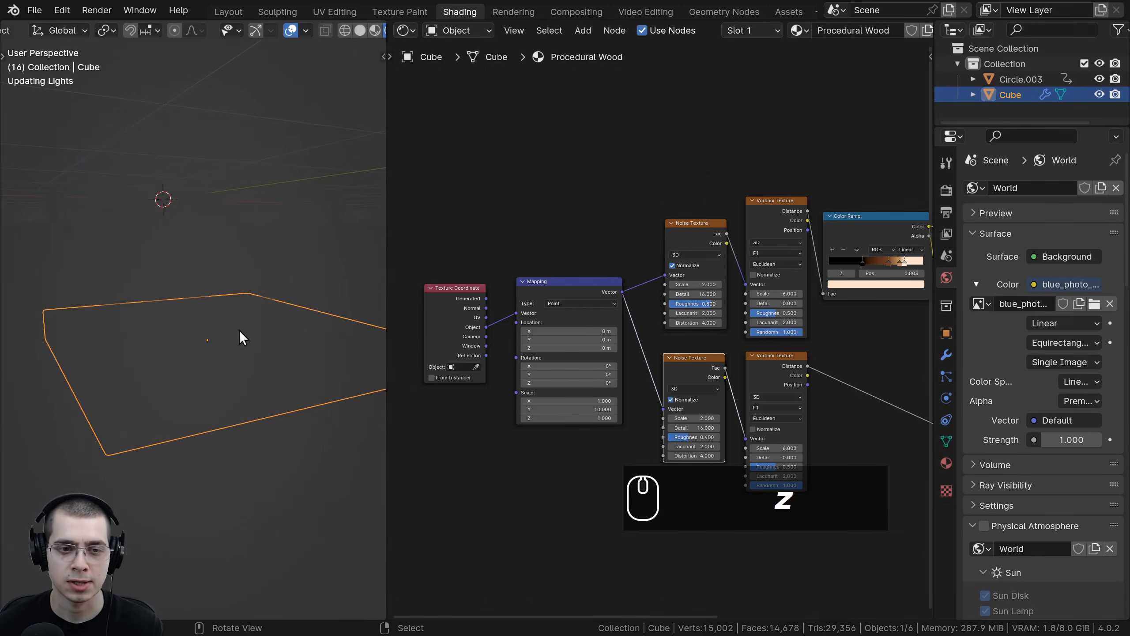
Step: Examine the wood's node setup and the grain on the base in the render
middle_drag(238, 331, 297, 377)
scroll(297, 377, up, 2)
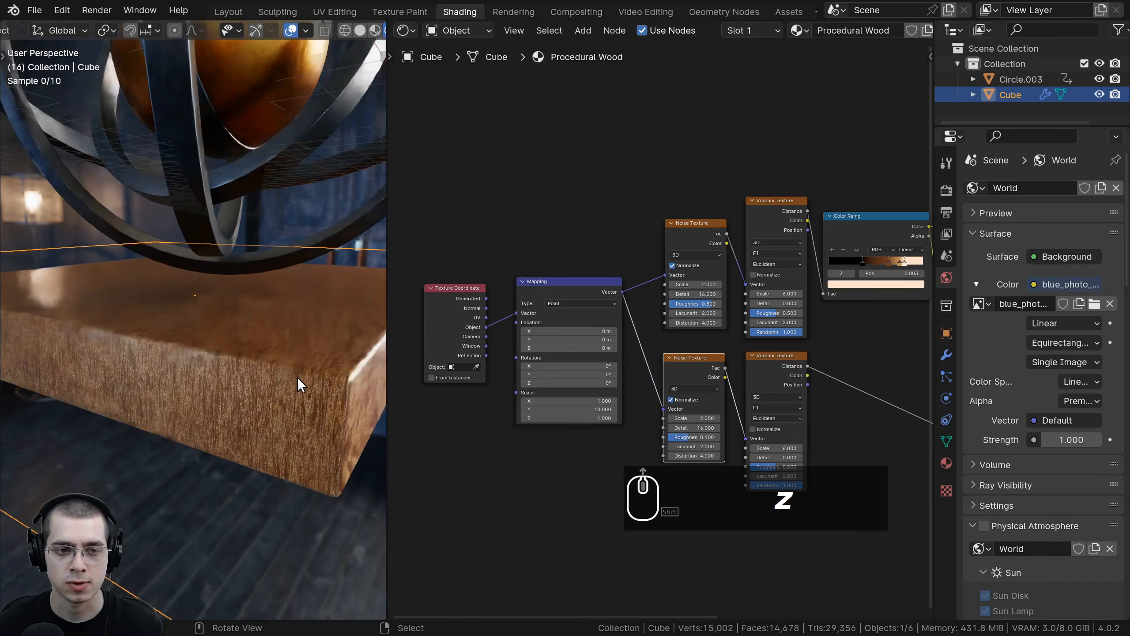
scroll(645, 269, down, 1)
middle_drag(647, 269, 734, 258)
scroll(611, 280, up, 2)
scroll(679, 295, up, 2)
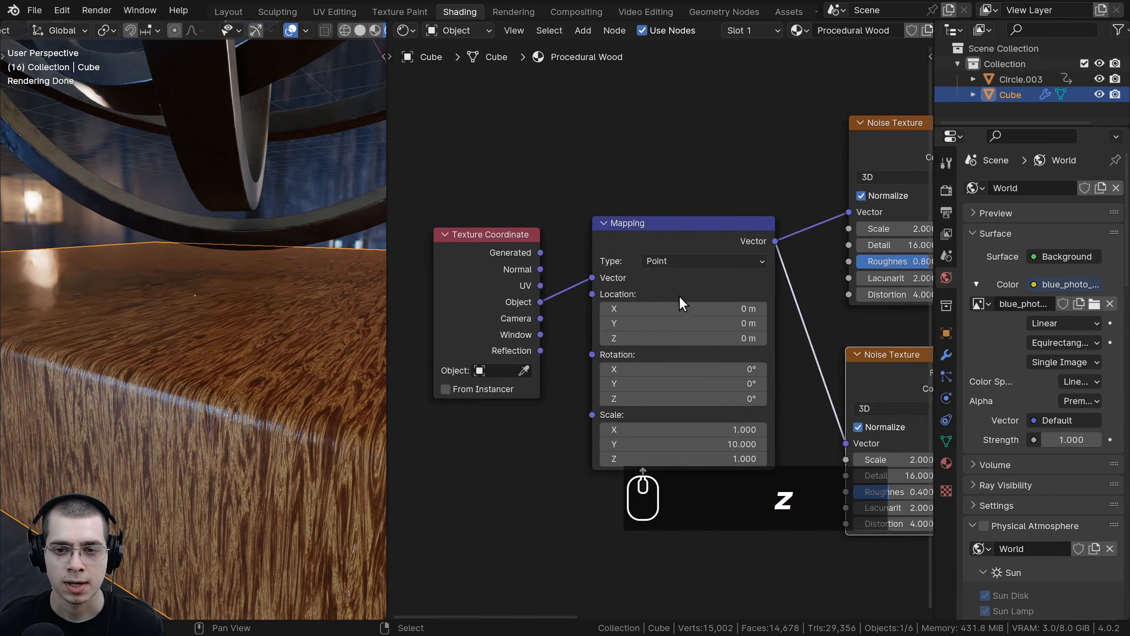
scroll(679, 296, up, 3)
middle_drag(668, 426, 678, 256)
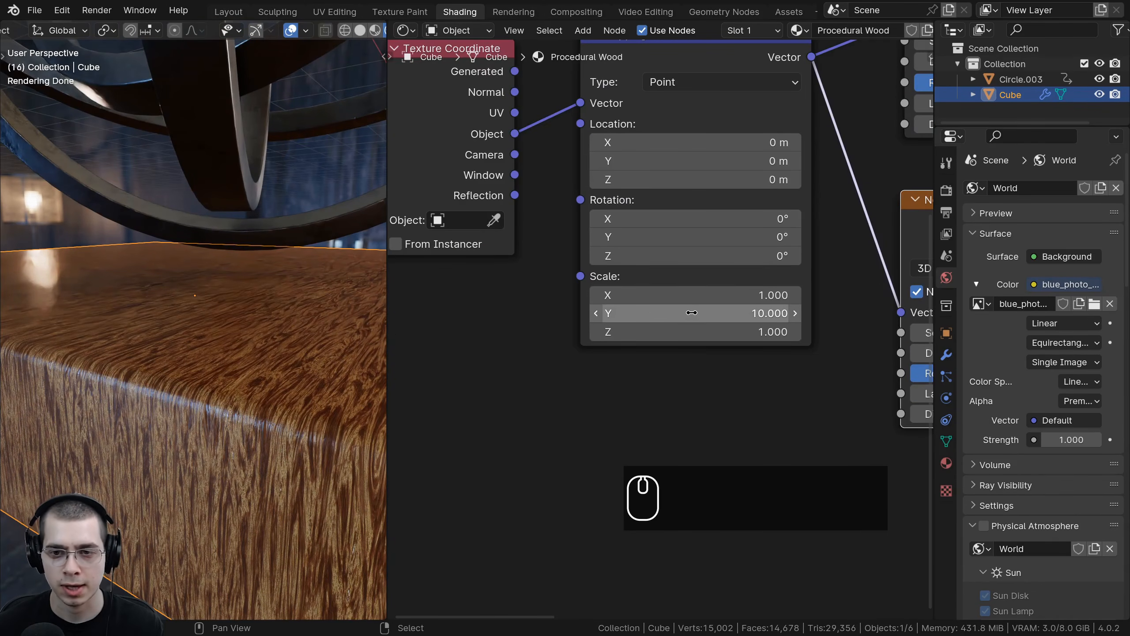
scroll(654, 327, down, 4)
middle_drag(601, 105, 601, 285)
scroll(601, 285, down, 2)
Step: Insert a new Mapping node between the Texture Coordinate node and the existing Mapping node
key(shift+a)
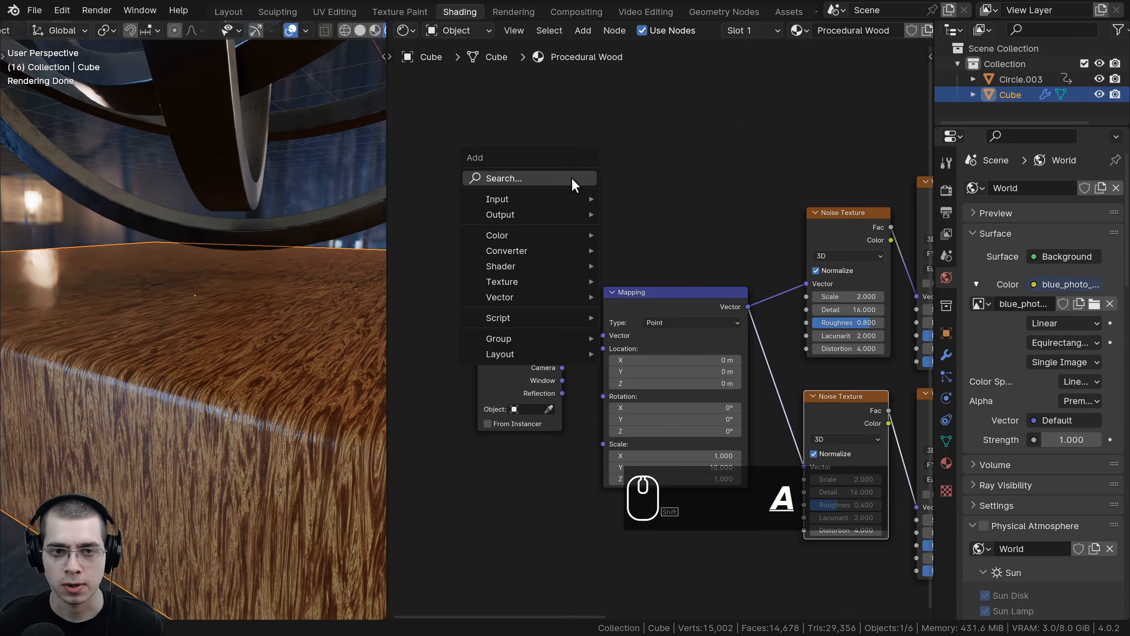
click(572, 179)
text(mapp)
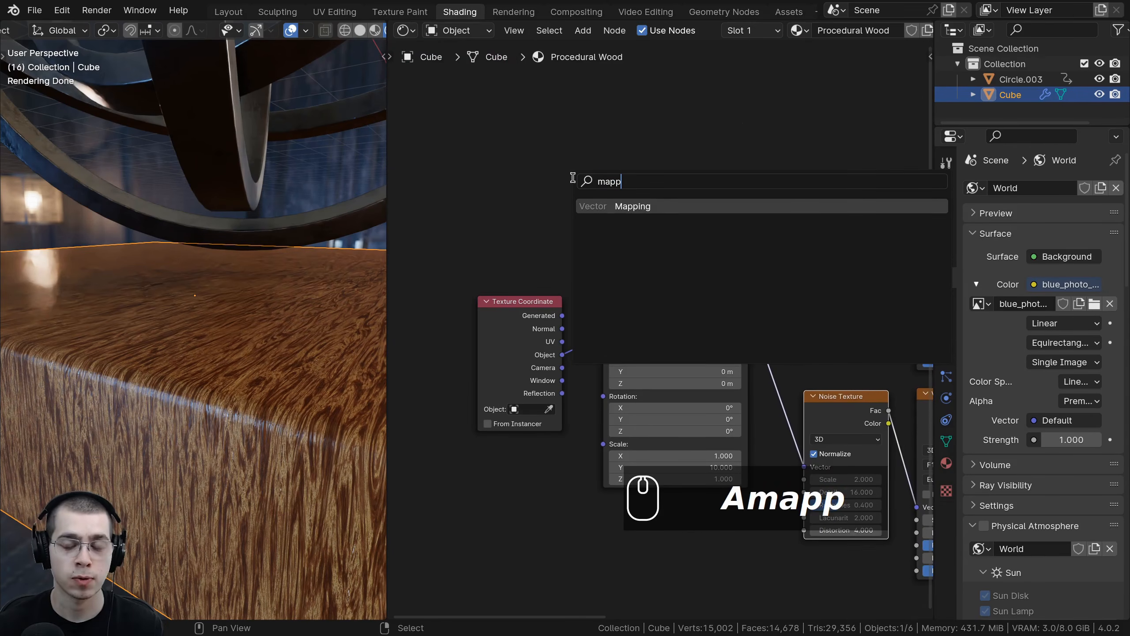
key(Return)
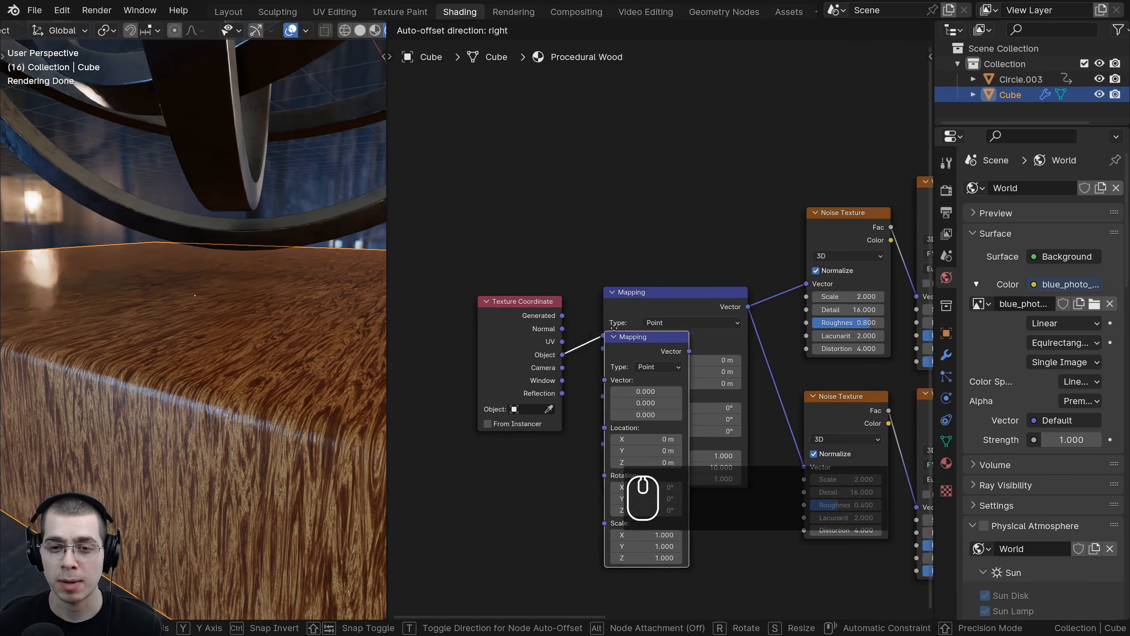
click(621, 296)
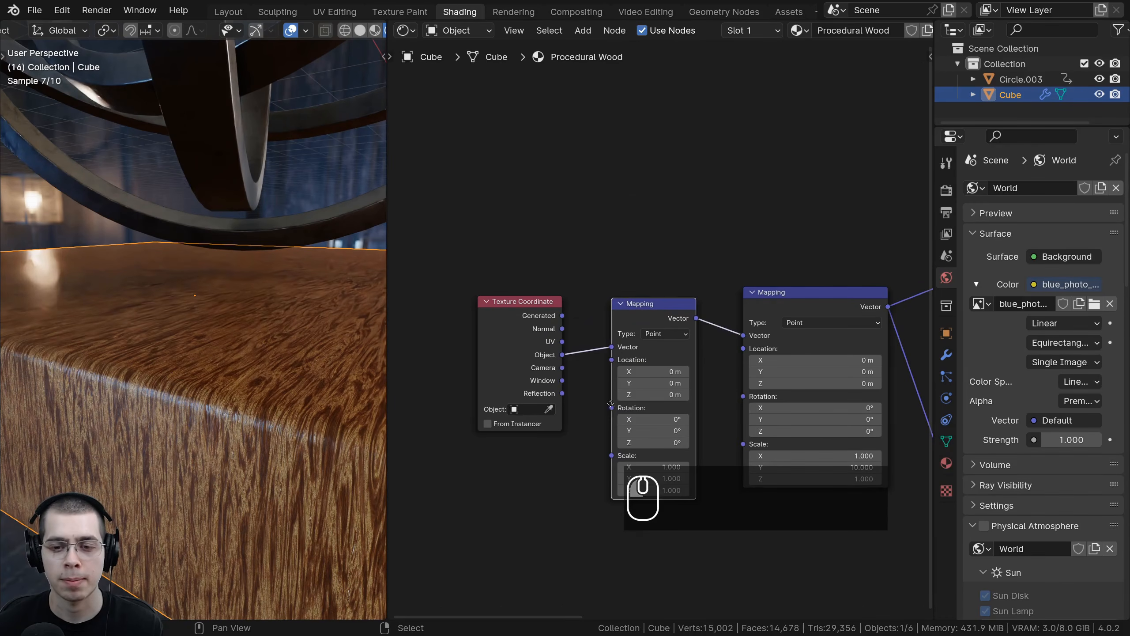
Step: Set the new Mapping node's scale to 0.03 on all axes
scroll(611, 404, up, 3)
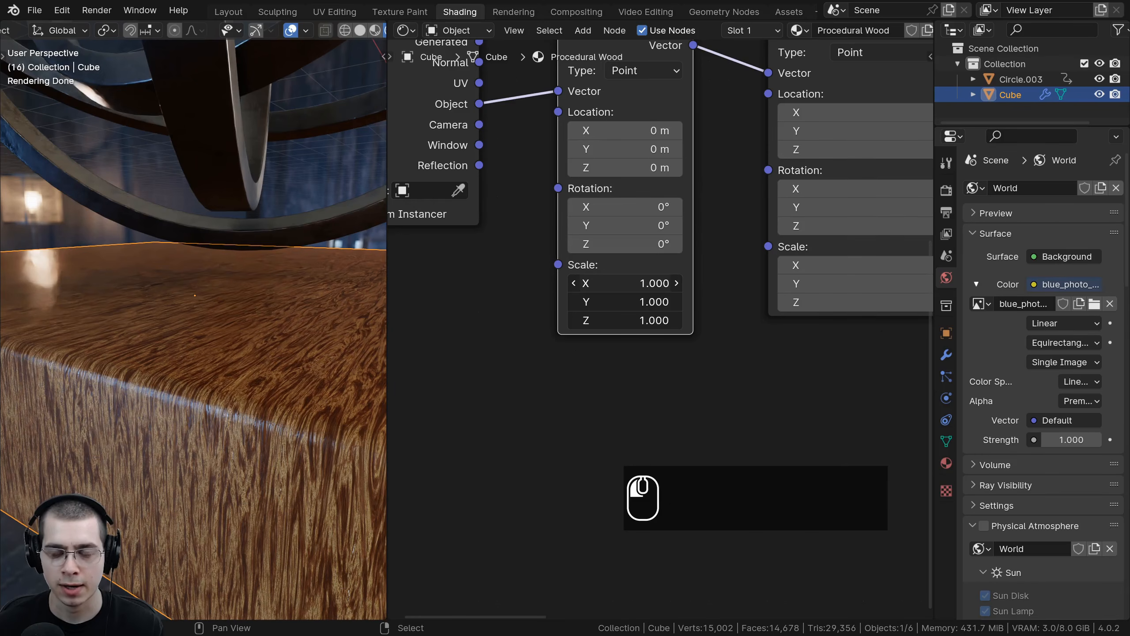
mouse_move(623, 284)
mouse_down()
mouse_move(650, 283)
mouse_move(594, 283)
mouse_move(623, 283)
mouse_move(612, 282)
mouse_up()
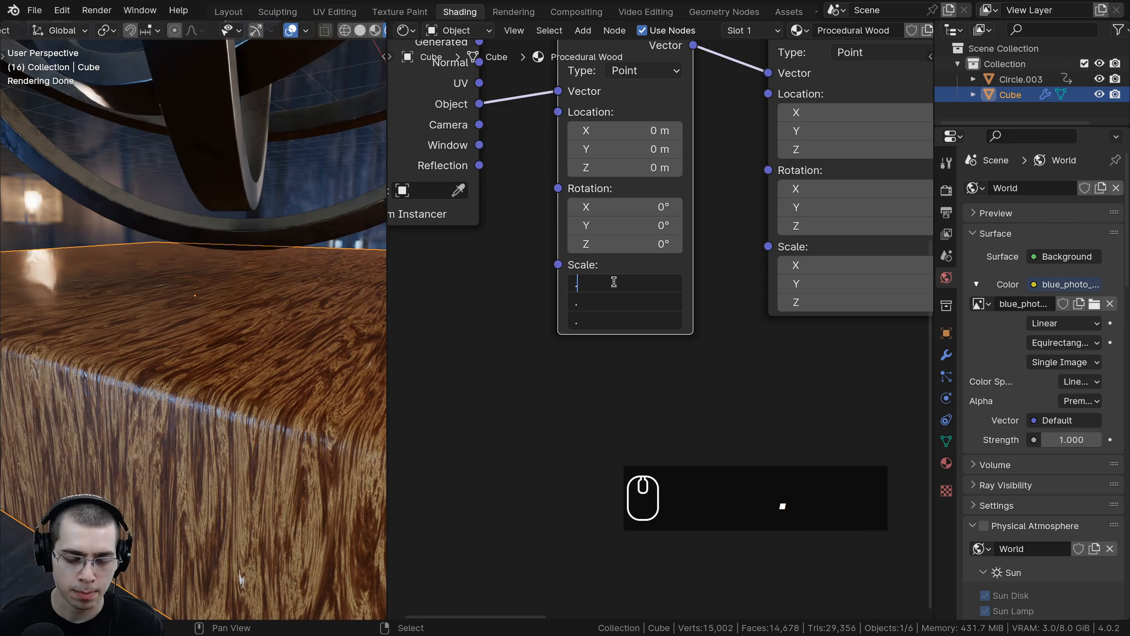
text(3)
key(Return)
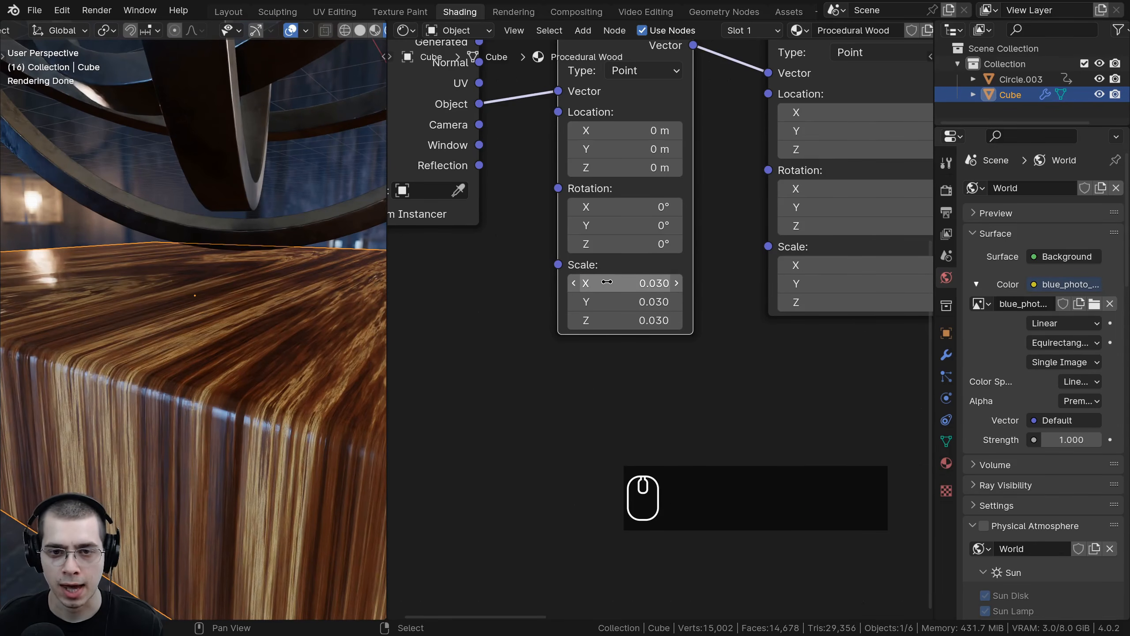
Step: Deselect everything and review the wood-textured base in the rendered viewport
scroll(206, 317, down, 5)
middle_drag(206, 317, 269, 354)
key(a)
shift+middle_drag(171, 351, 271, 354)
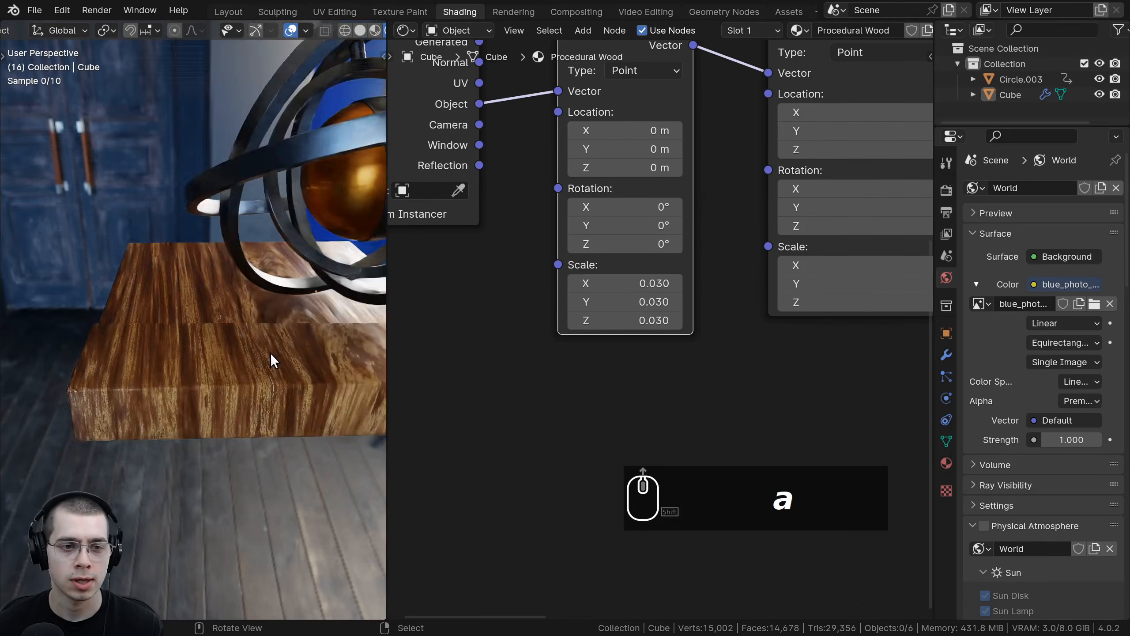
scroll(181, 319, up, 3)
scroll(181, 320, down, 3)
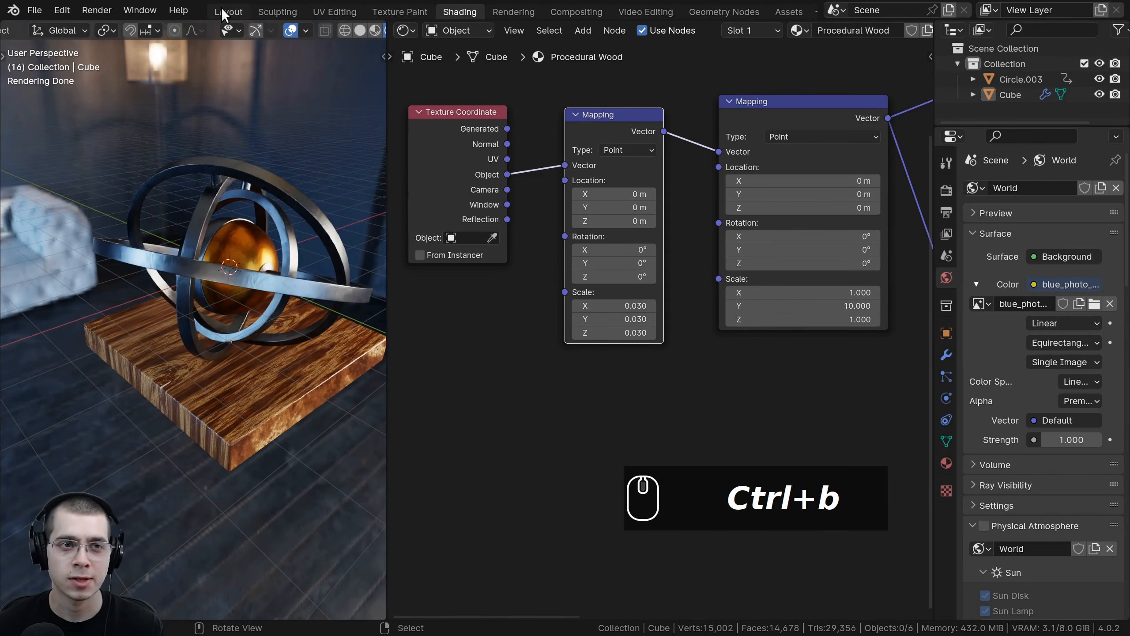
Step: Add a new camera to the scene in the Layout workspace
click(228, 11)
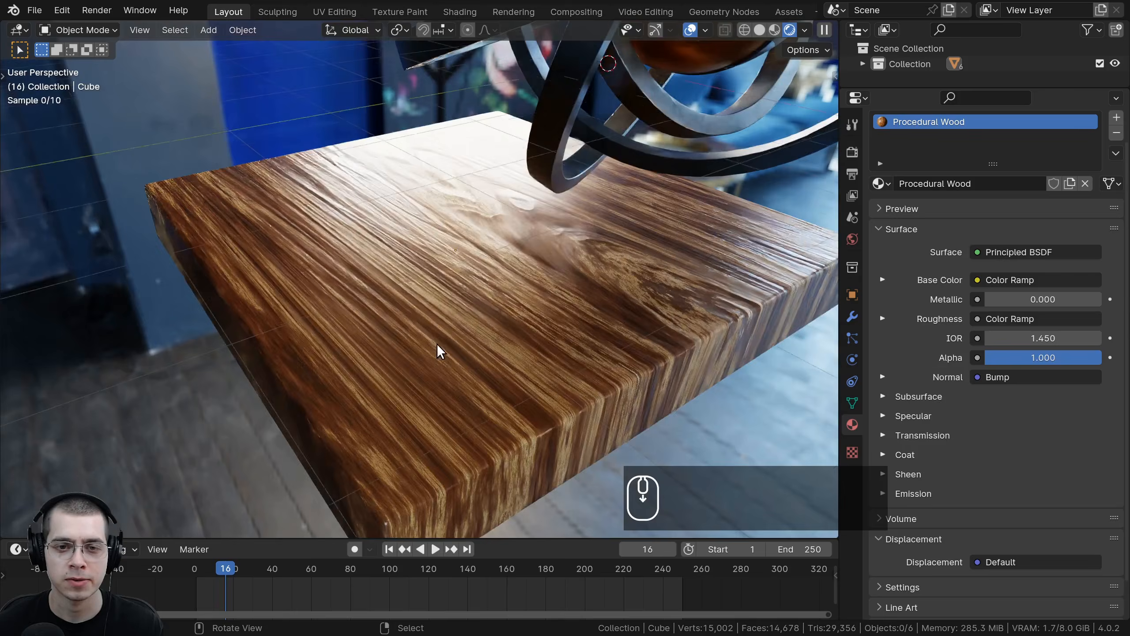
shift+scroll(439, 270, down, 3)
key(shift+a)
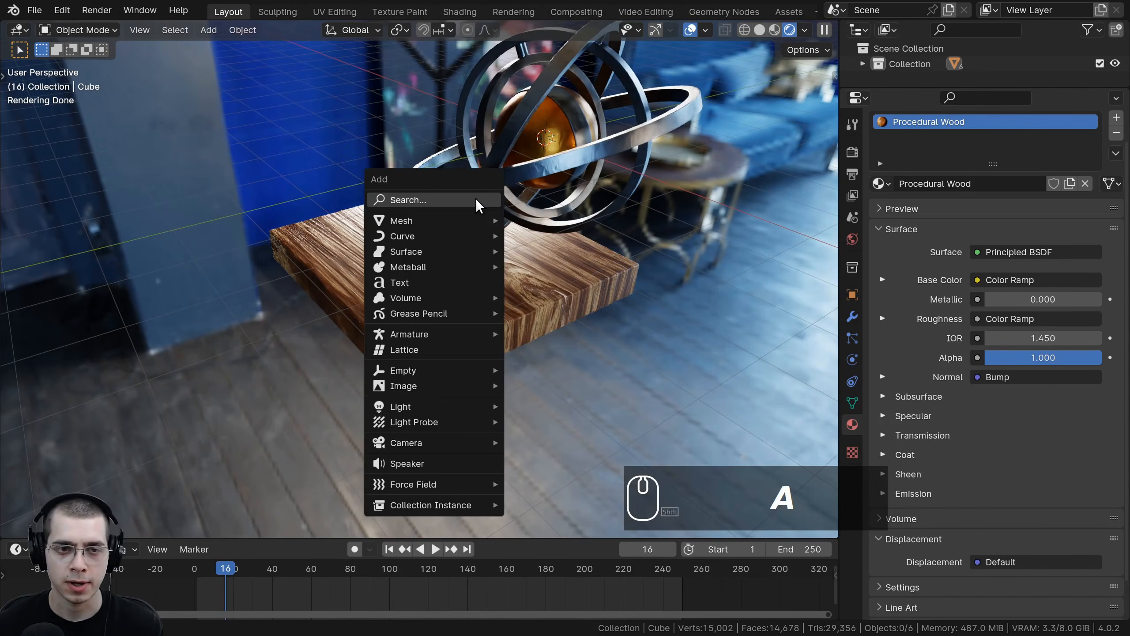
mouse_move(475, 444)
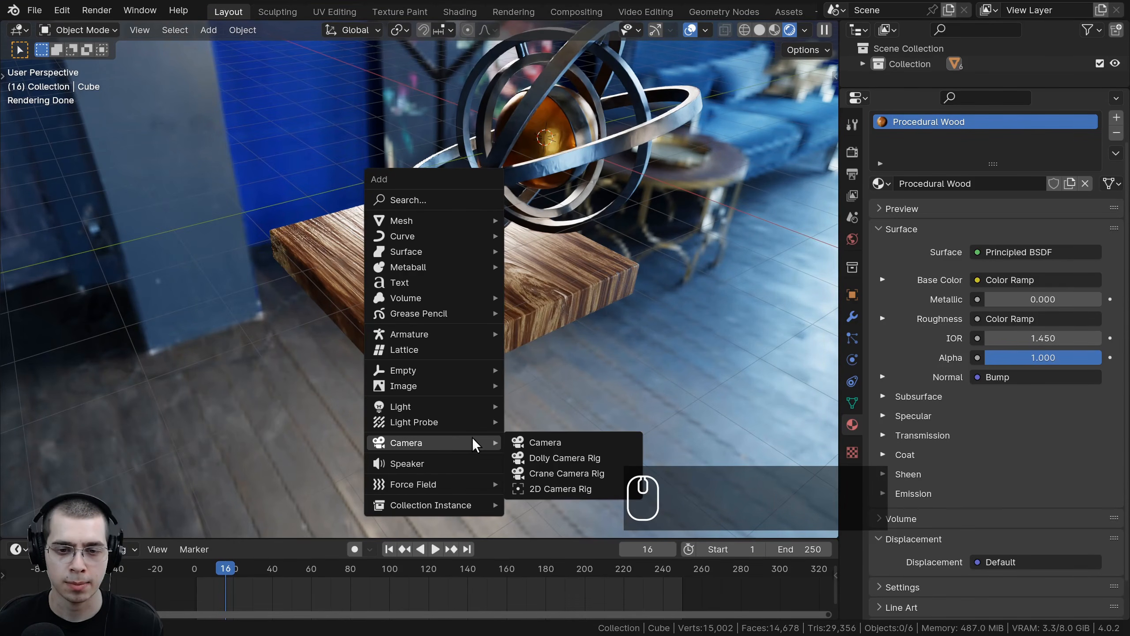
click(527, 442)
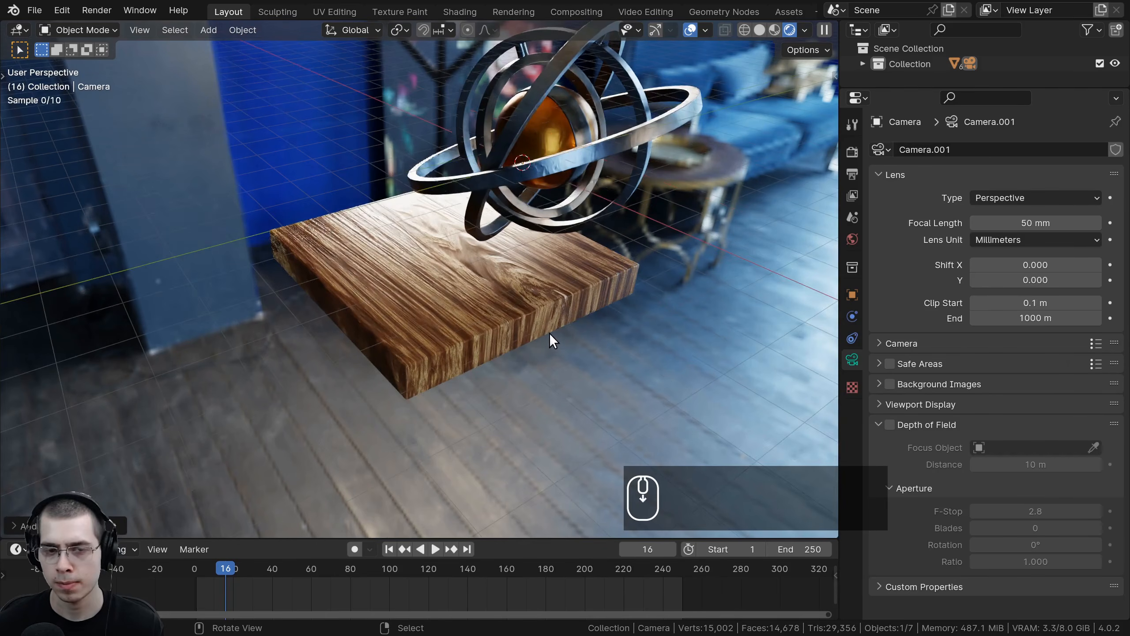
Step: Play the animation and review the gyroscope from several viewing angles
scroll(481, 334, down, 2)
middle_drag(481, 334, 417, 316)
key(KP_1)
scroll(417, 316, down, 2)
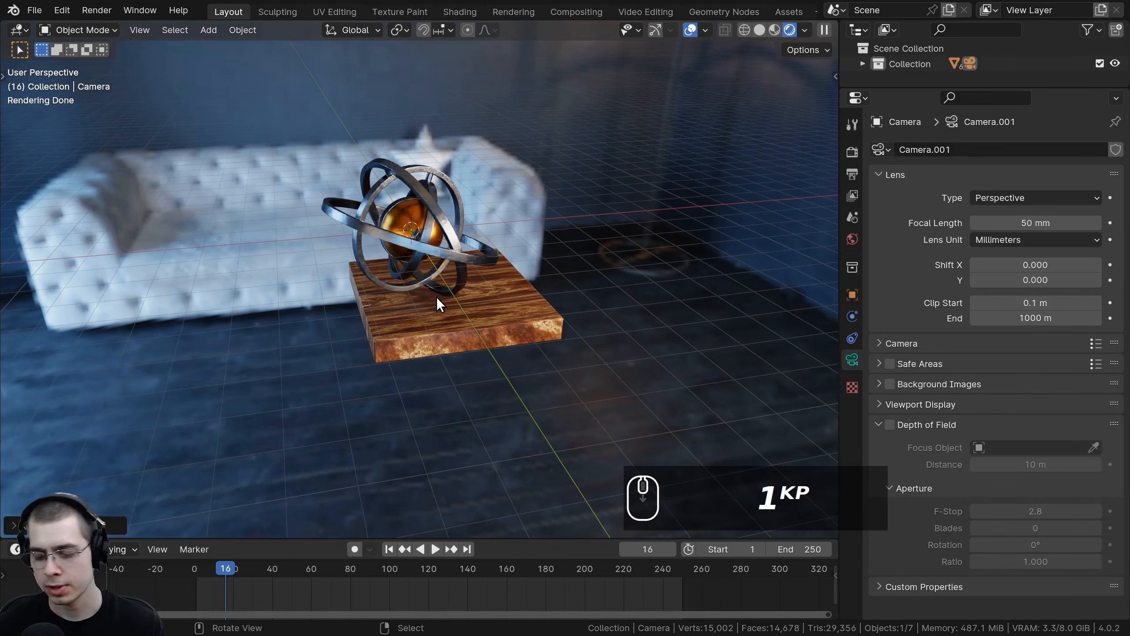
key(KP_1)
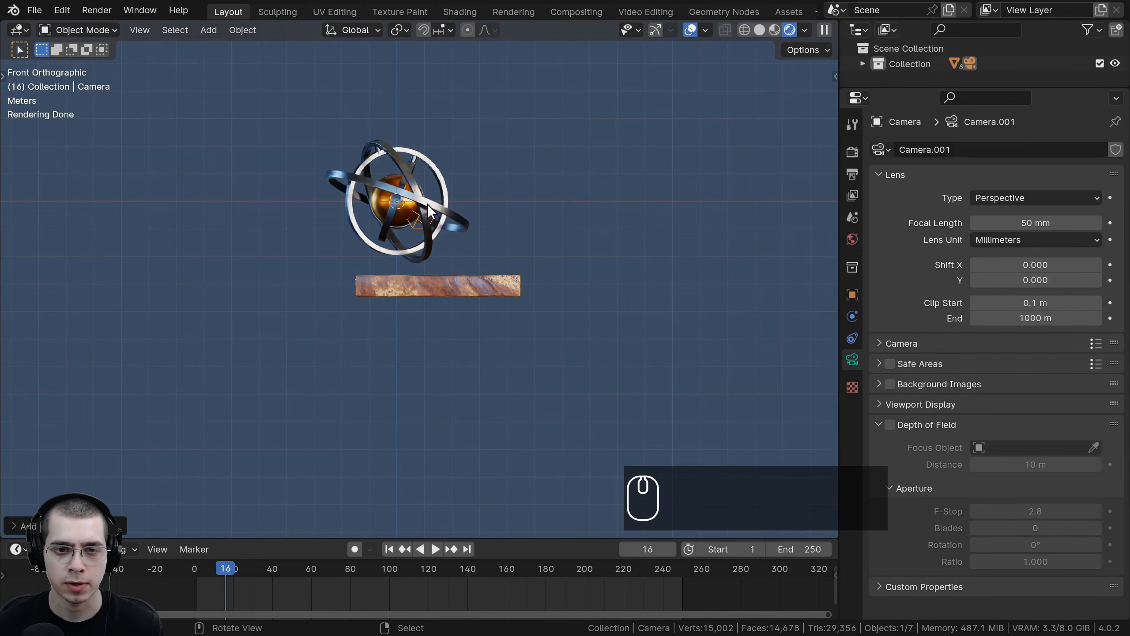
middle_drag(427, 204, 472, 244)
key(space)
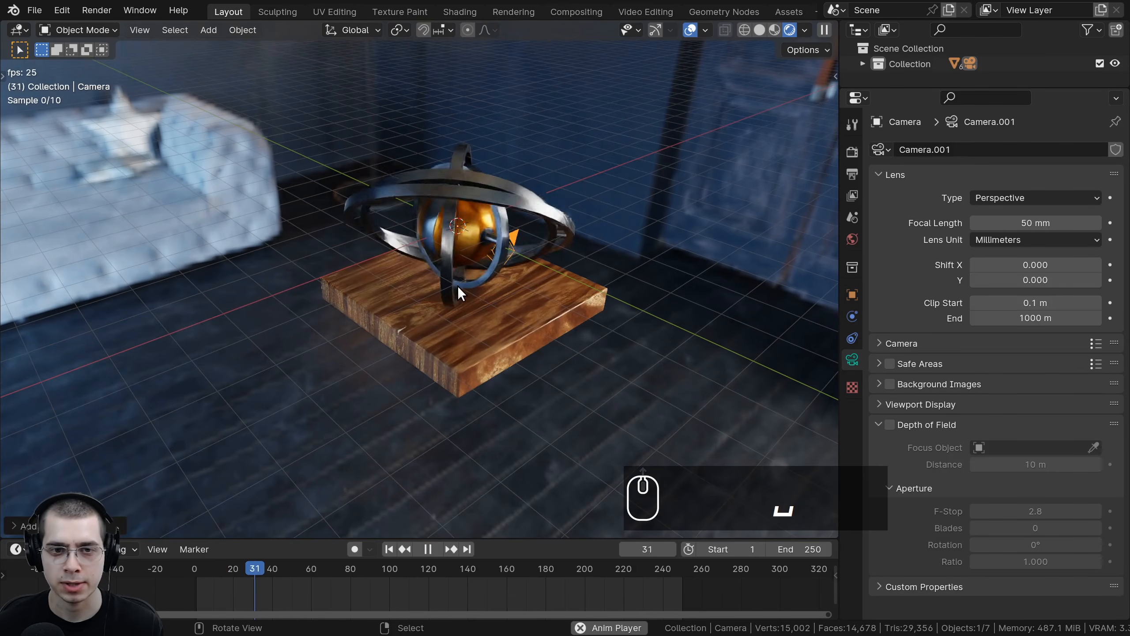
key(space)
drag(207, 590, 191, 594)
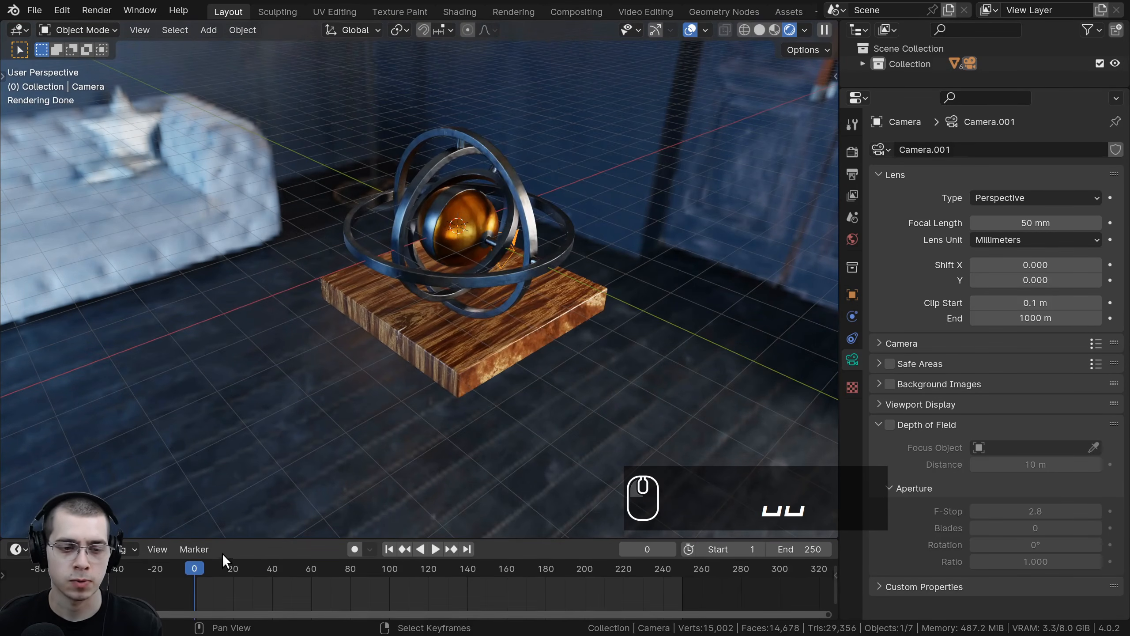
Step: Align the new camera to the current viewport view of the gyroscope
mouse_move(512, 299)
middle_down()
mouse_move(514, 287)
mouse_move(501, 290)
mouse_move(516, 286)
middle_up()
scroll(512, 287, up, 1)
scroll(515, 287, up, 1)
scroll(514, 282, up, 2)
scroll(514, 282, down, 1)
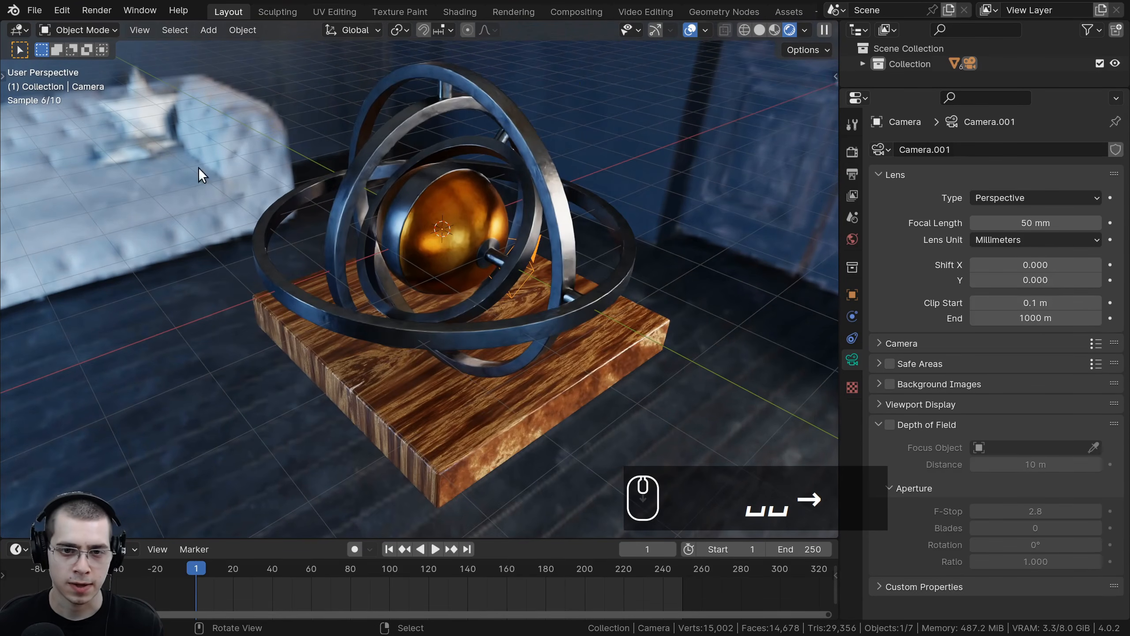
scroll(547, 193, down, 1)
shift+middle_drag(547, 194, 551, 203)
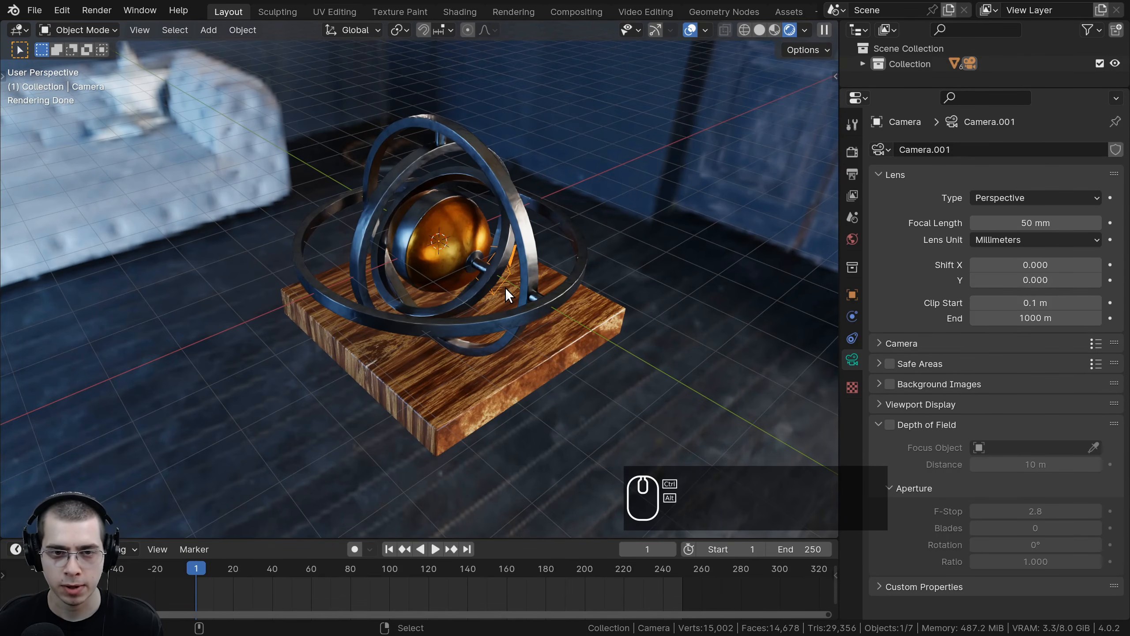
key(ctrl+alt+KP_0)
shift+middle_drag(543, 228, 527, 223)
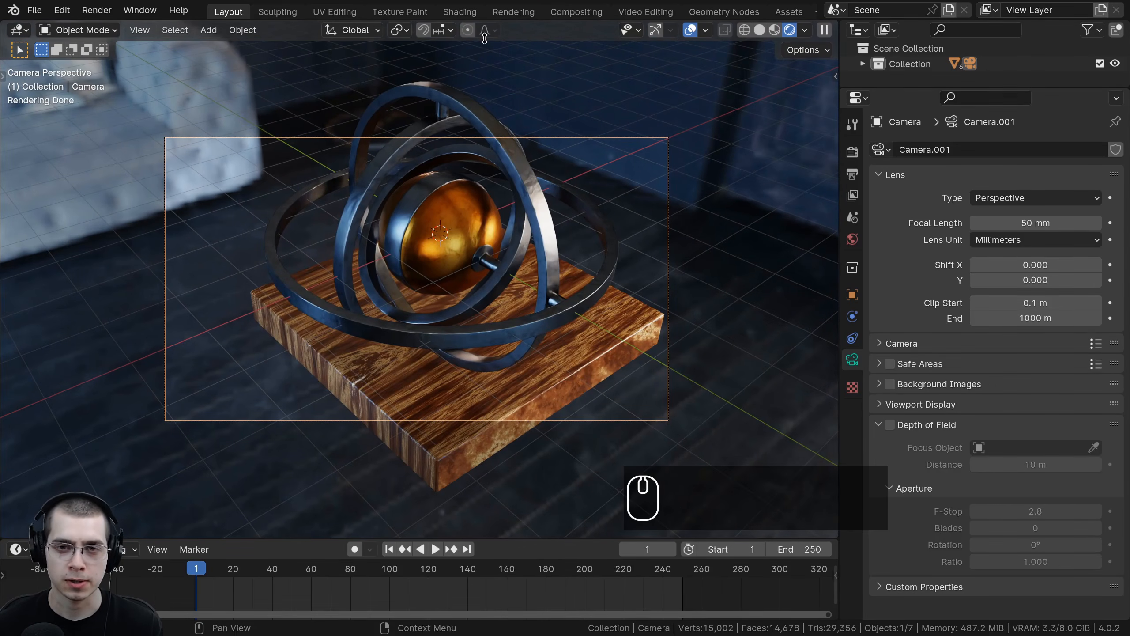
Step: Draw a render region covering the whole camera frame
scroll(643, 268, down, 2)
key(ctrl+b)
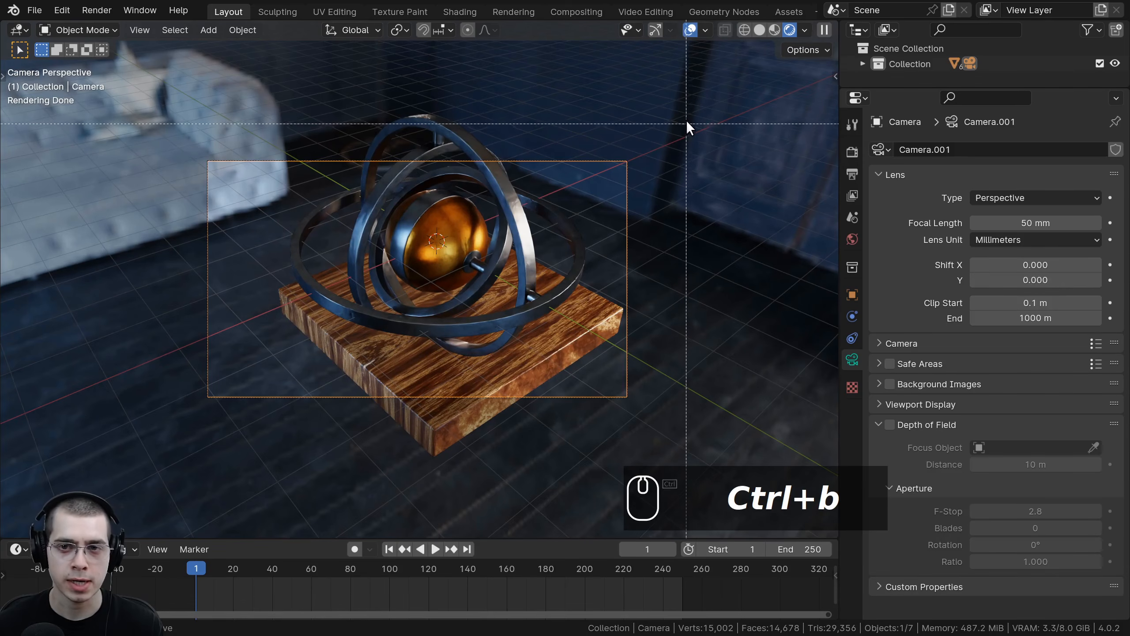
drag(691, 106, 132, 498)
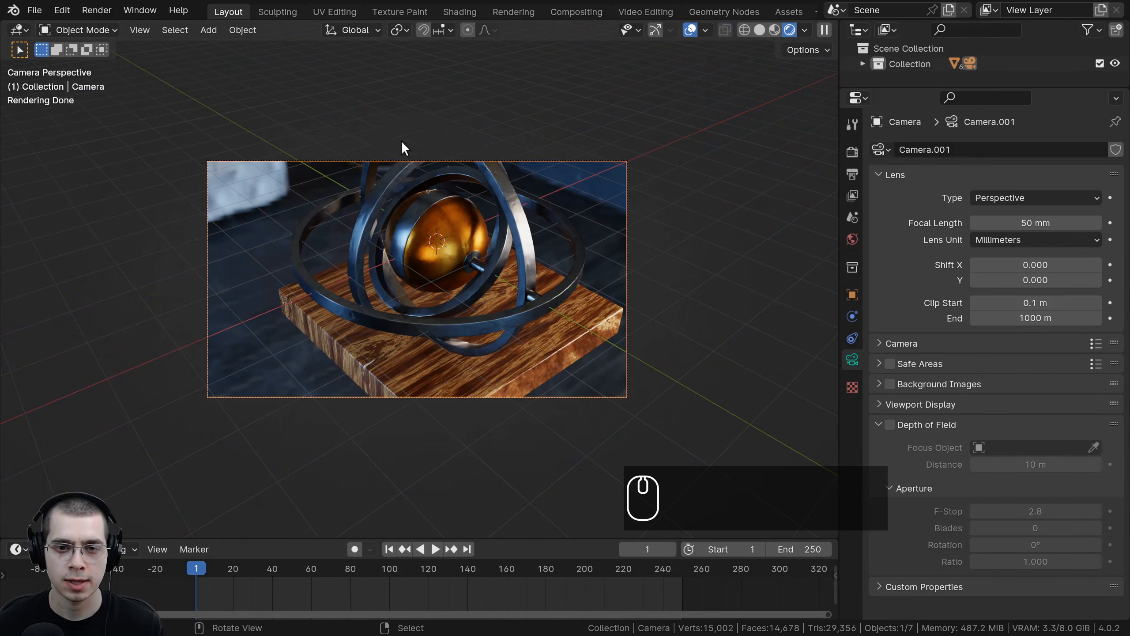
Step: Move the camera to reframe the gyroscope and its base within the shot
key(g)
click(392, 170)
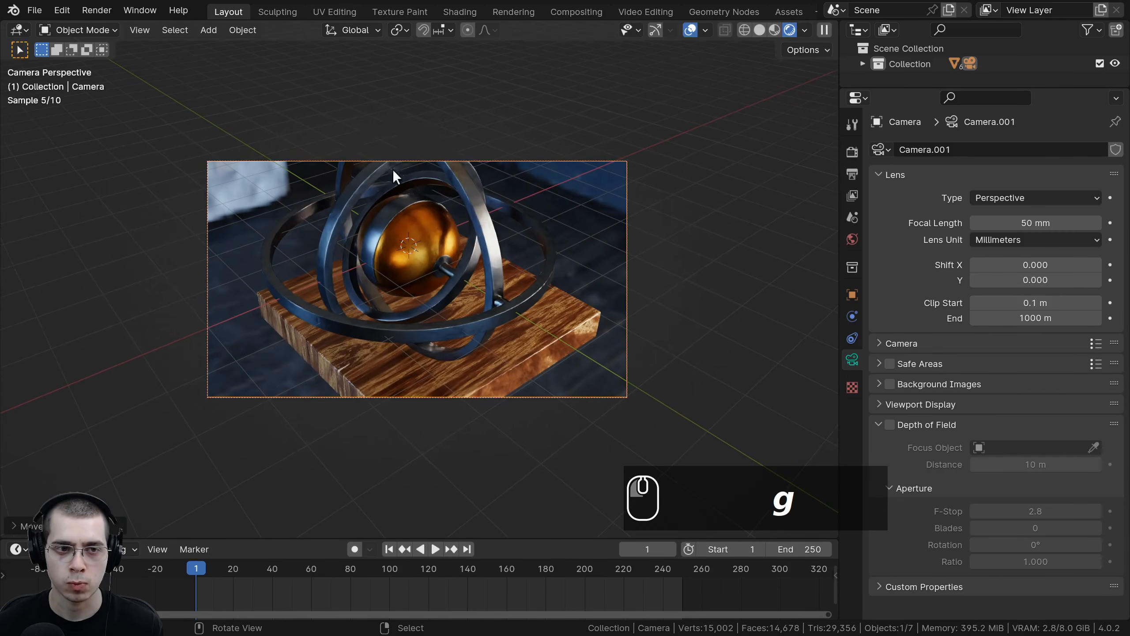
scroll(501, 332, down, 1)
scroll(391, 314, up, 2)
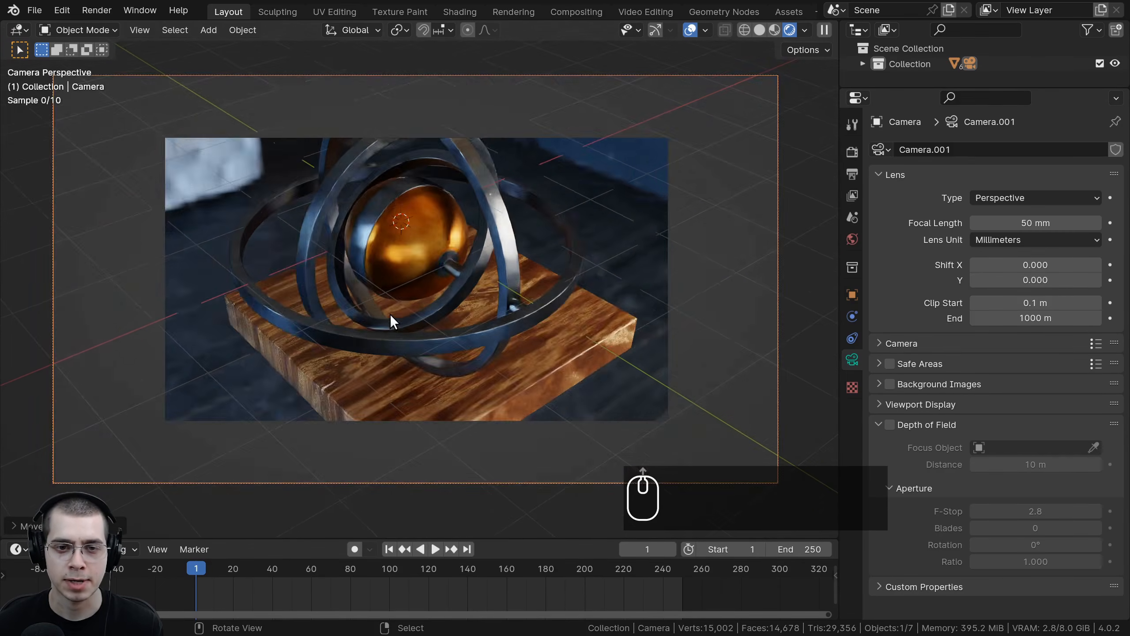
scroll(348, 263, down, 3)
scroll(402, 299, up, 2)
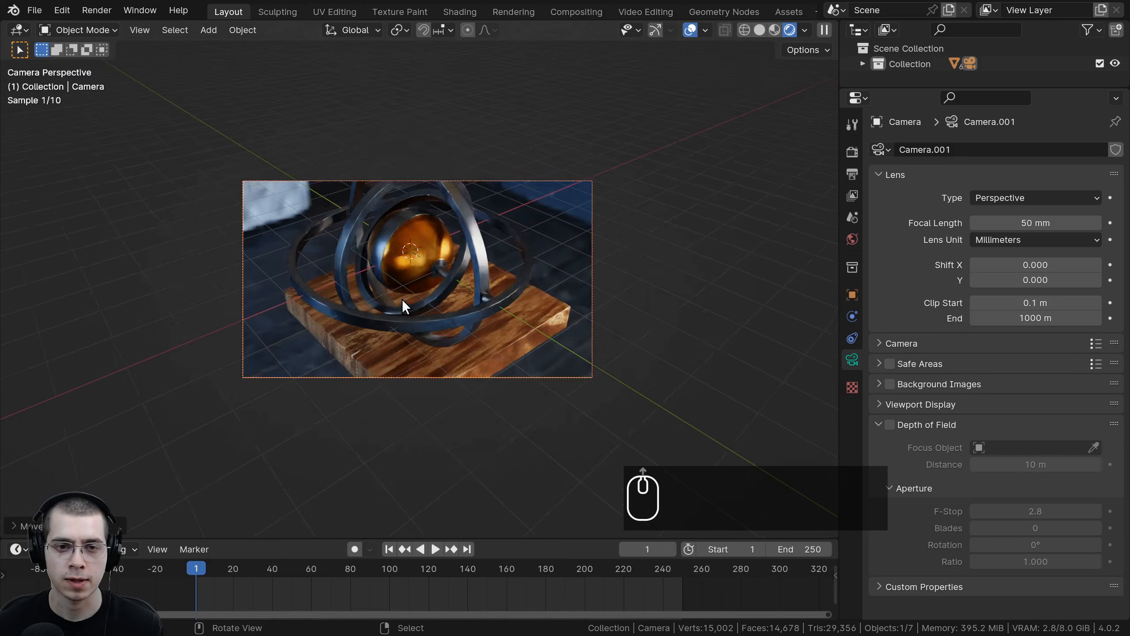
shift+middle_drag(415, 283, 422, 289)
Step: Set the output resolution's Y to 2560 px for a square frame
click(853, 153)
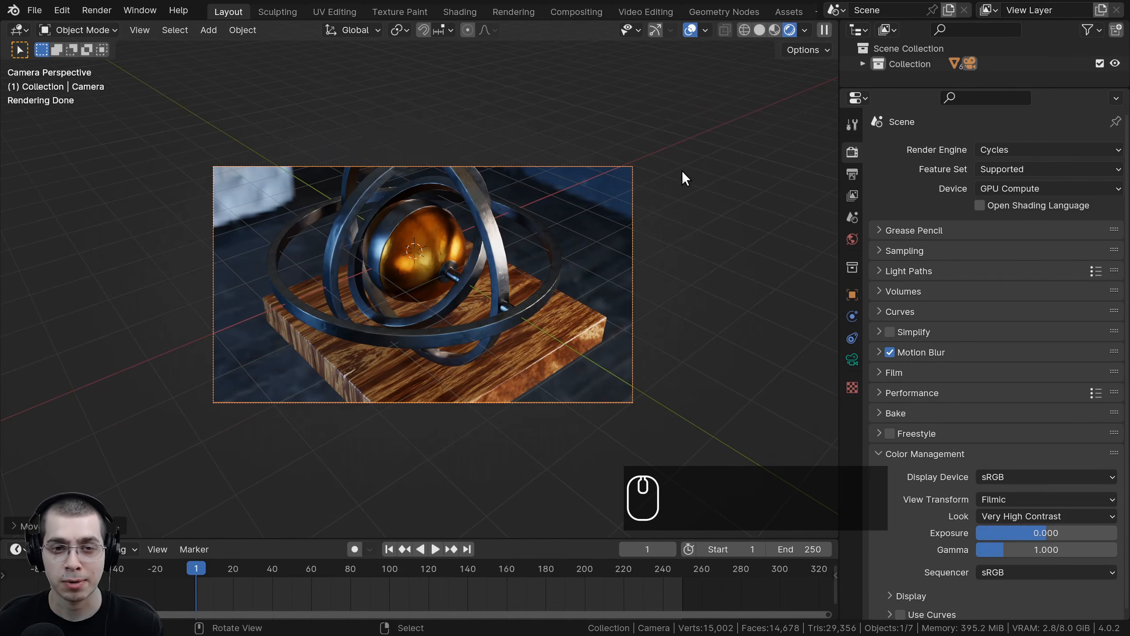
click(853, 173)
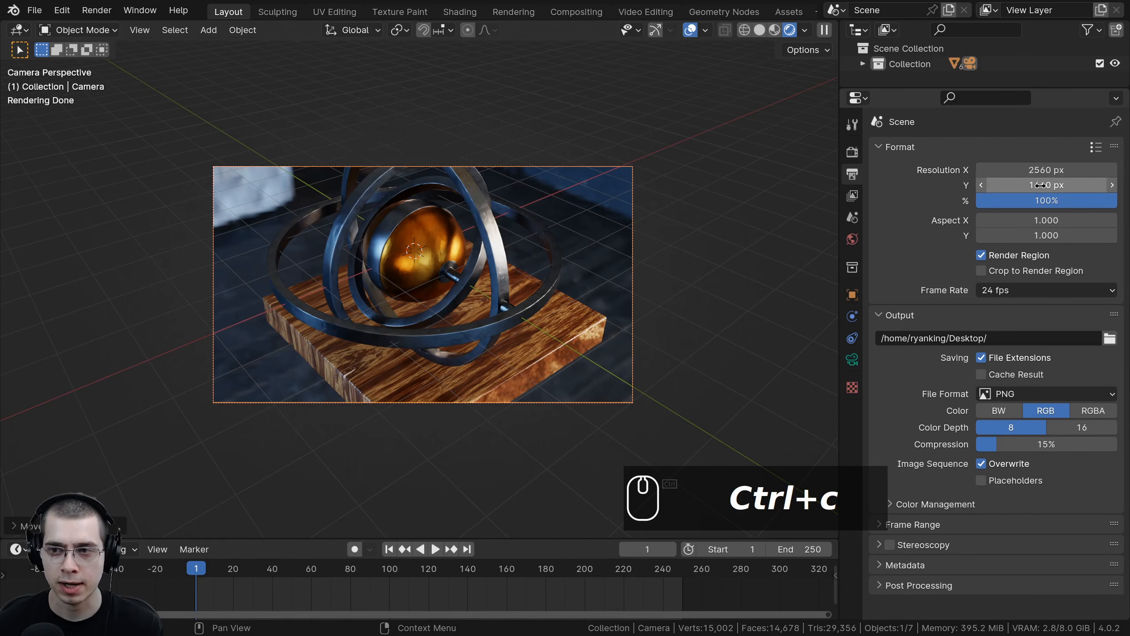
text(2560)
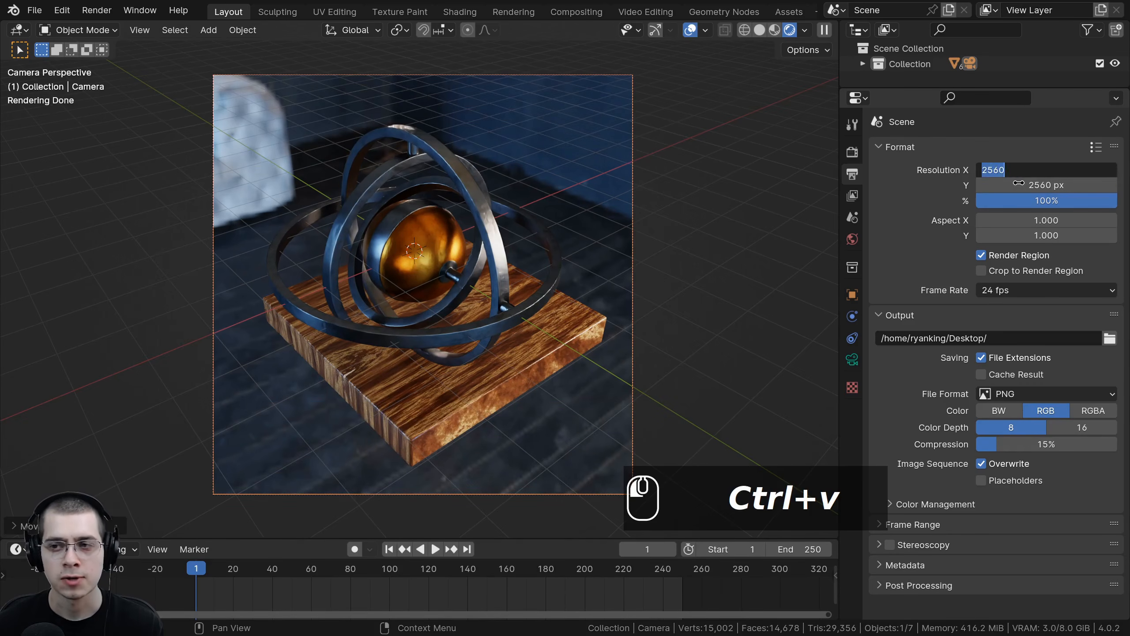
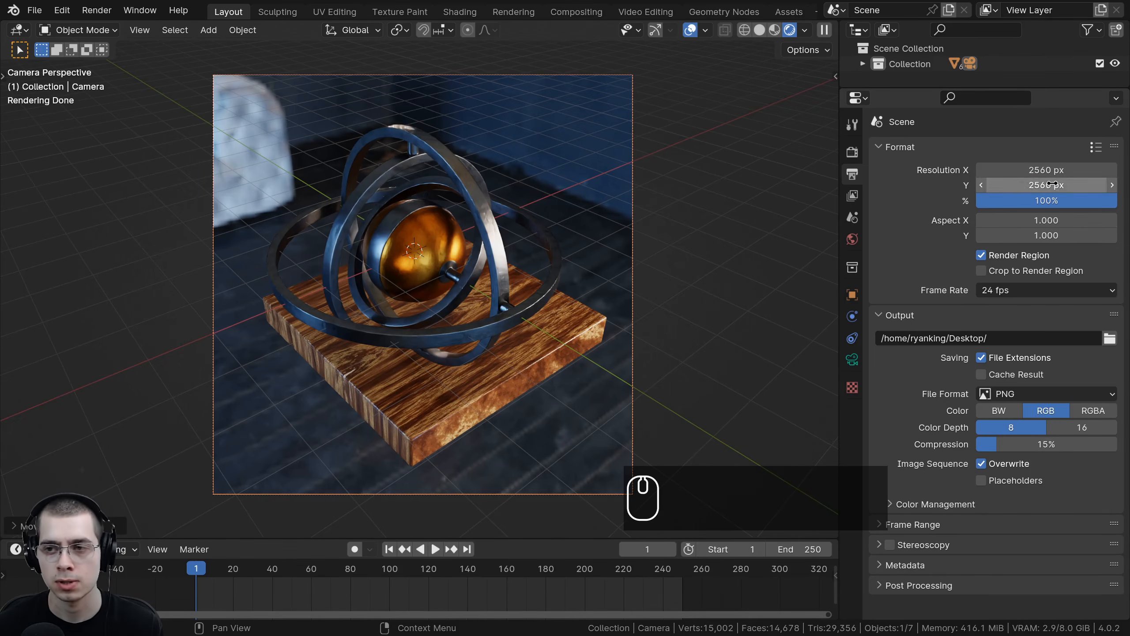
Step: Set the camera's focal length to 90 mm
shift+middle_drag(492, 310, 537, 288)
shift+middle_drag(583, 163, 586, 163)
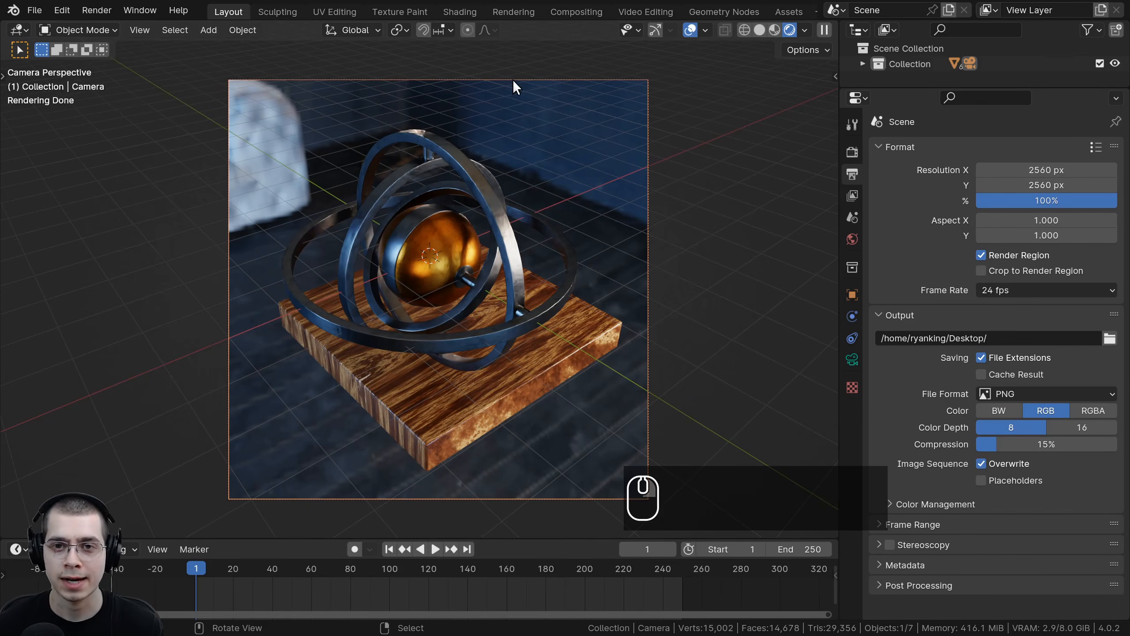
key(a)
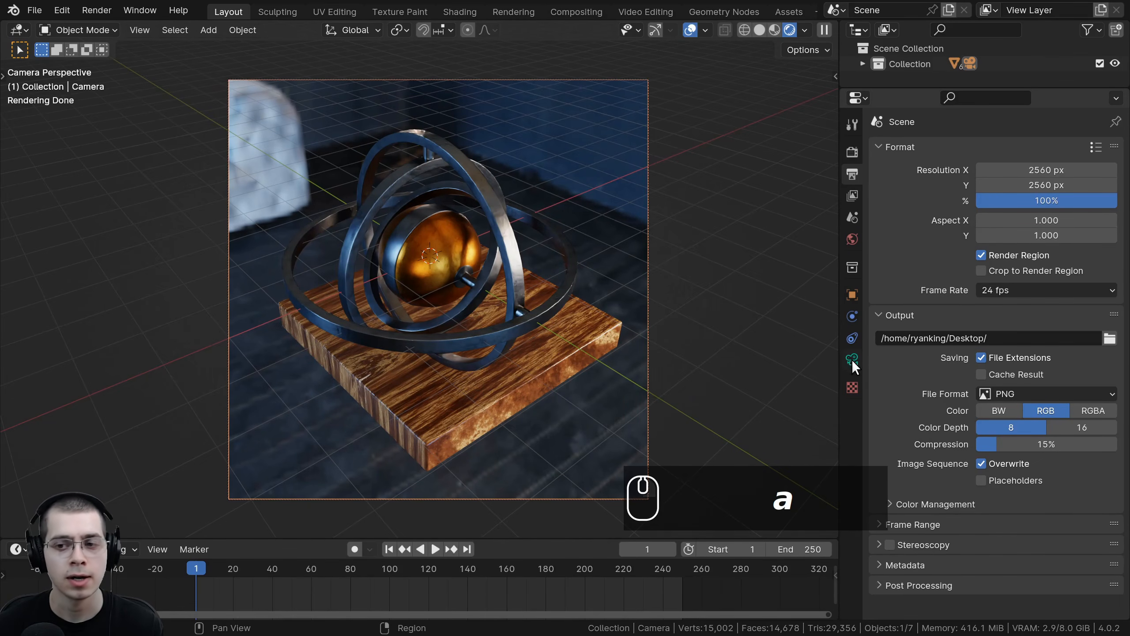
click(851, 361)
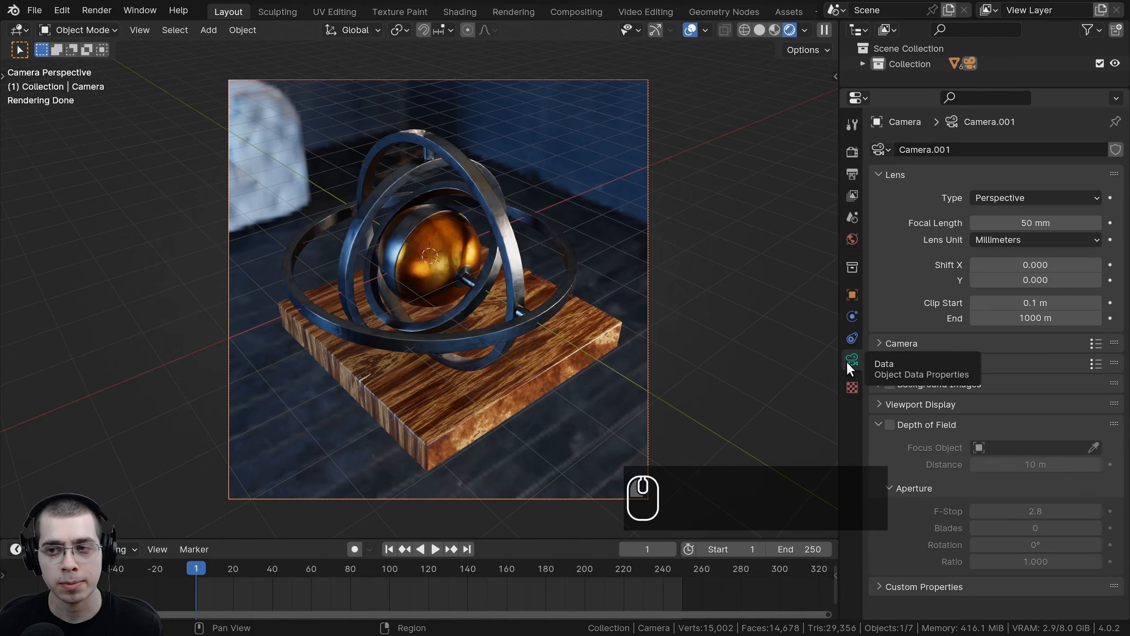
shift+middle_drag(683, 383, 674, 356)
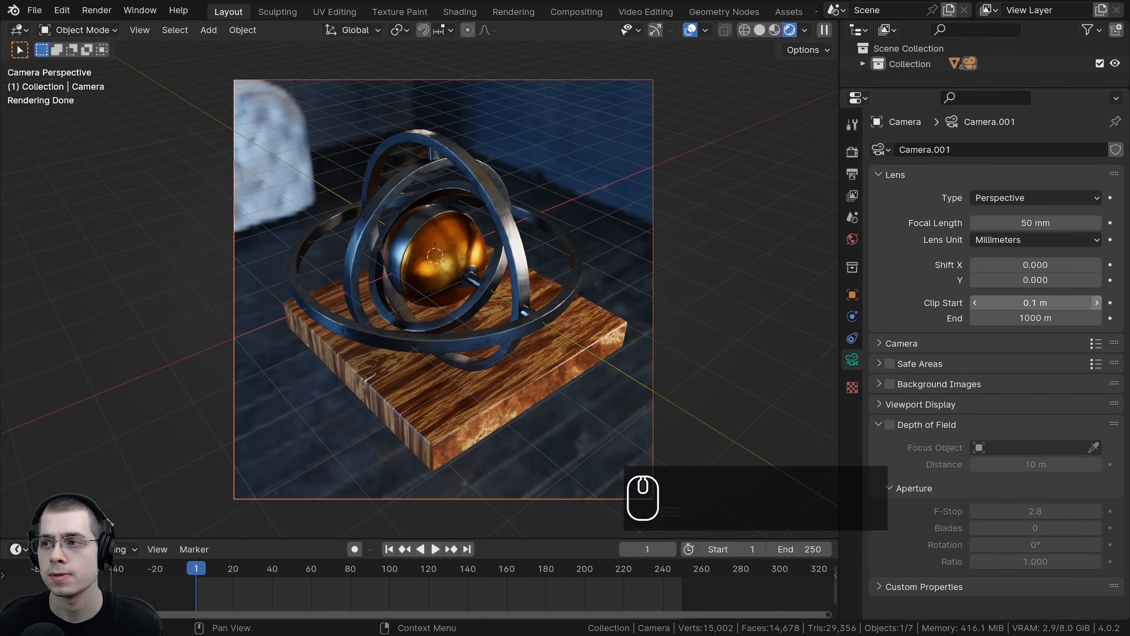
click(1039, 223)
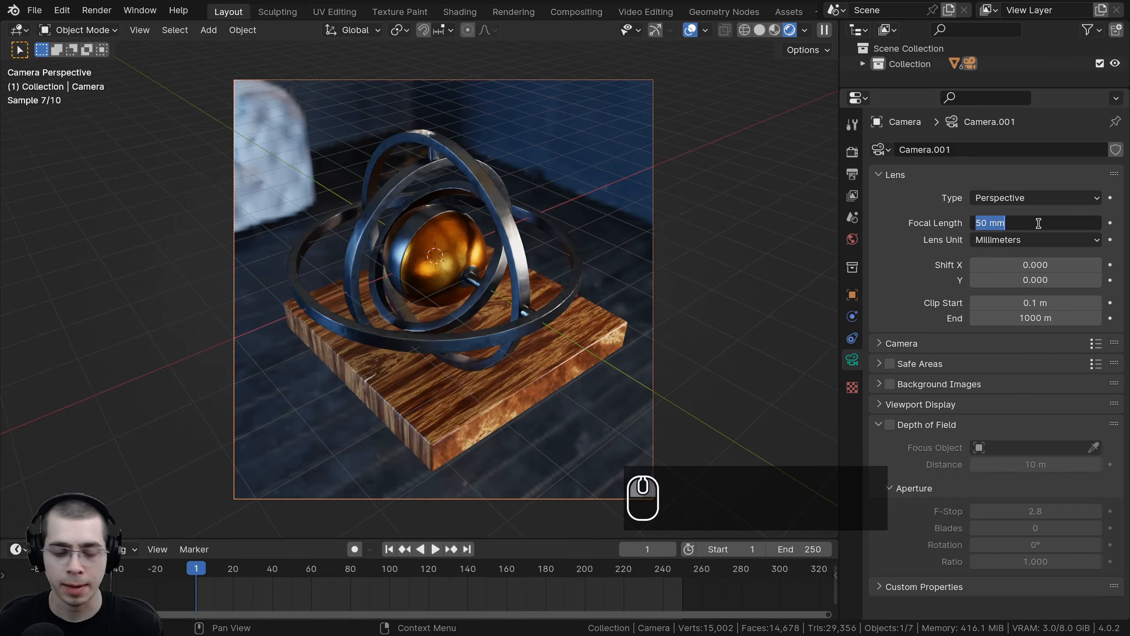
key(Return)
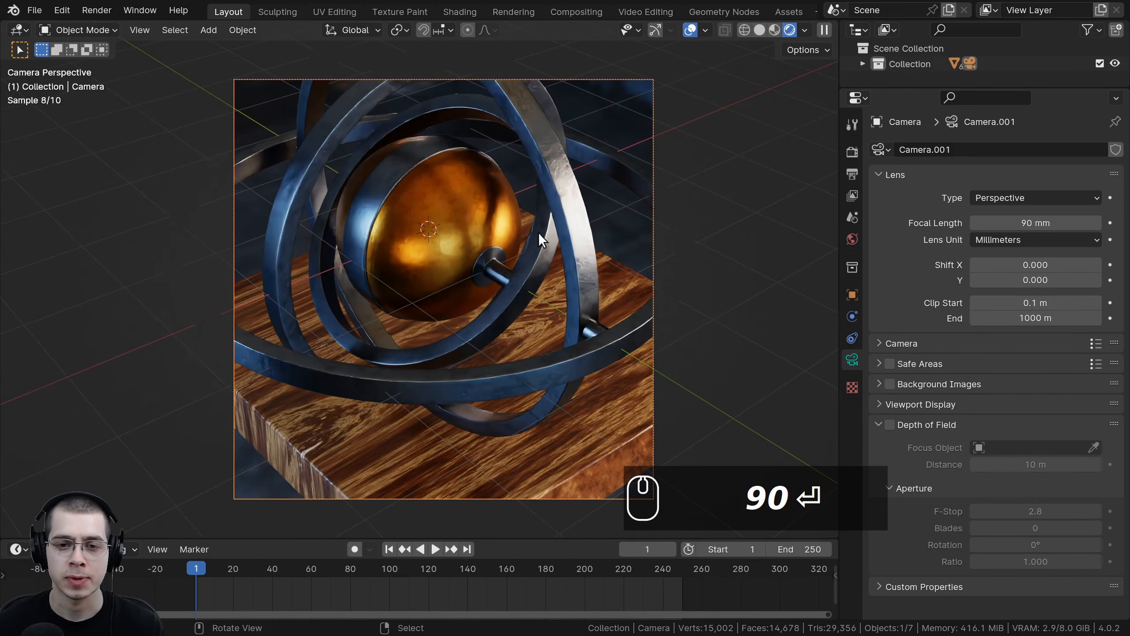
Step: Move the camera to recenter the gyroscope within the zoomed-in frame
key(g)
click(521, 283)
scroll(523, 297, down, 1)
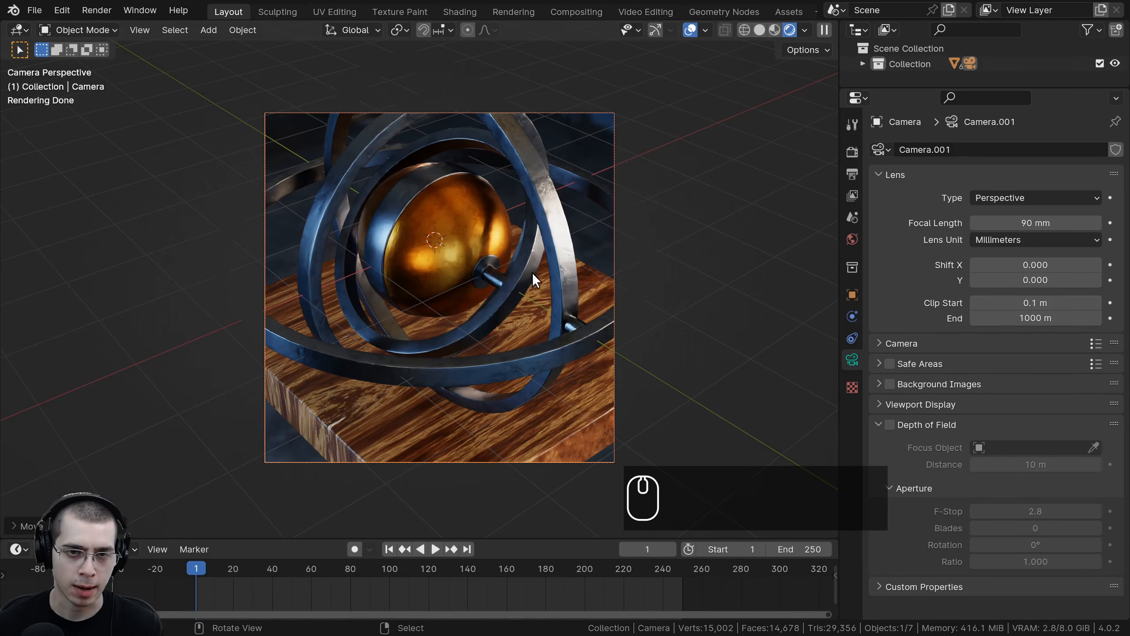
key(g)
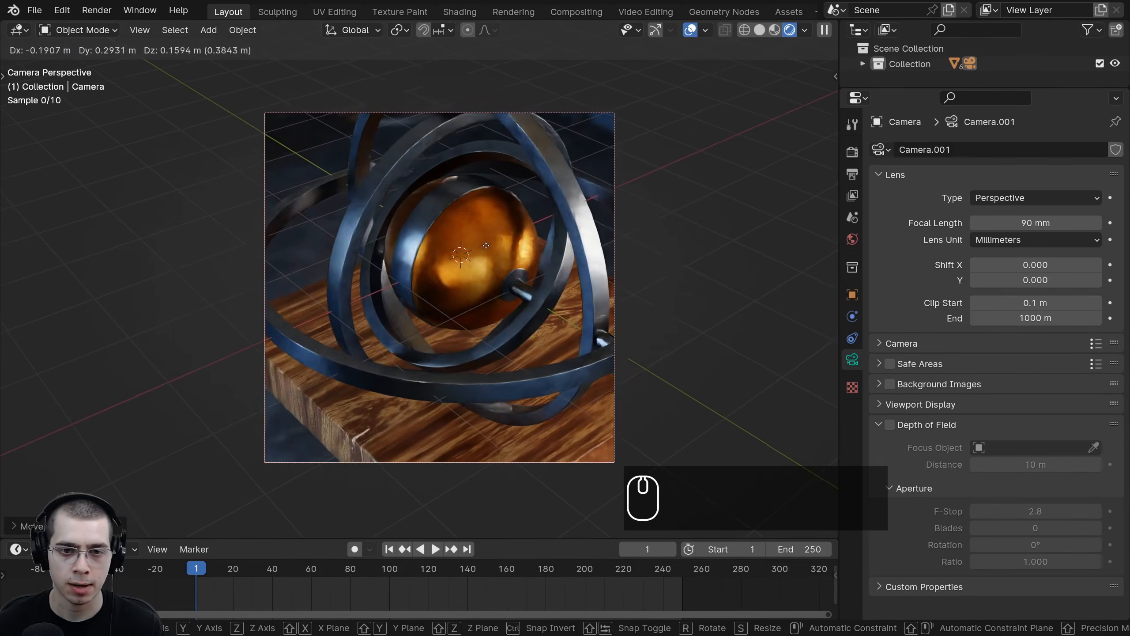
click(520, 256)
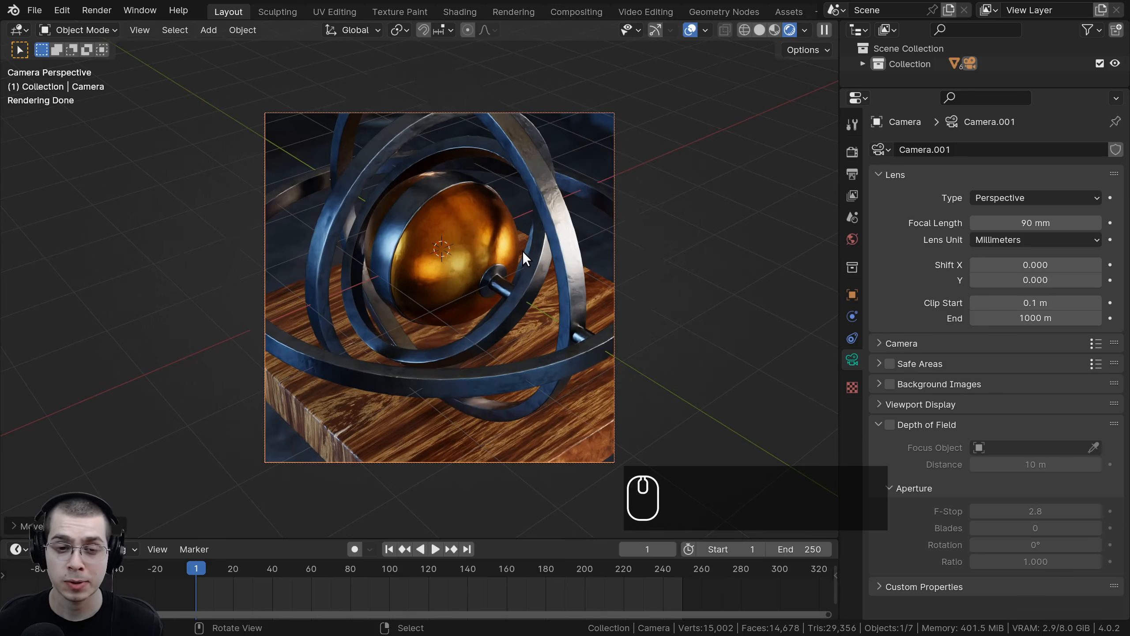
Step: Pull the camera back along its local Z axis so the whole gyroscope and base fit the frame
key(g)
key(z)
key(z)
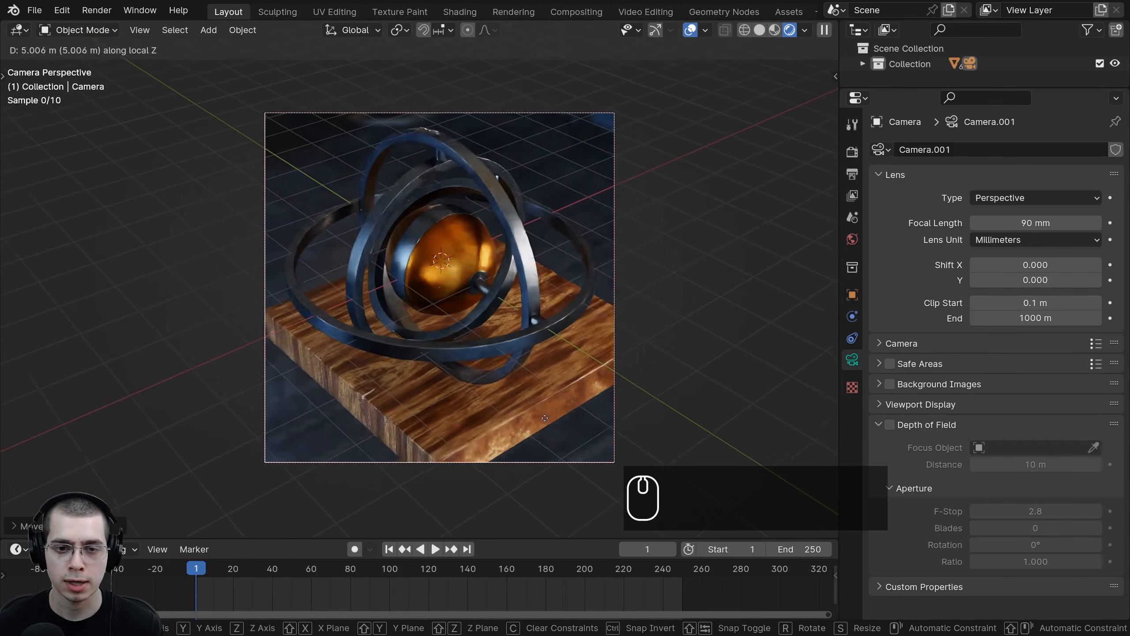
click(550, 409)
Step: Push the camera slightly forward along its local Z axis and shift it to tighten the framing
key(g)
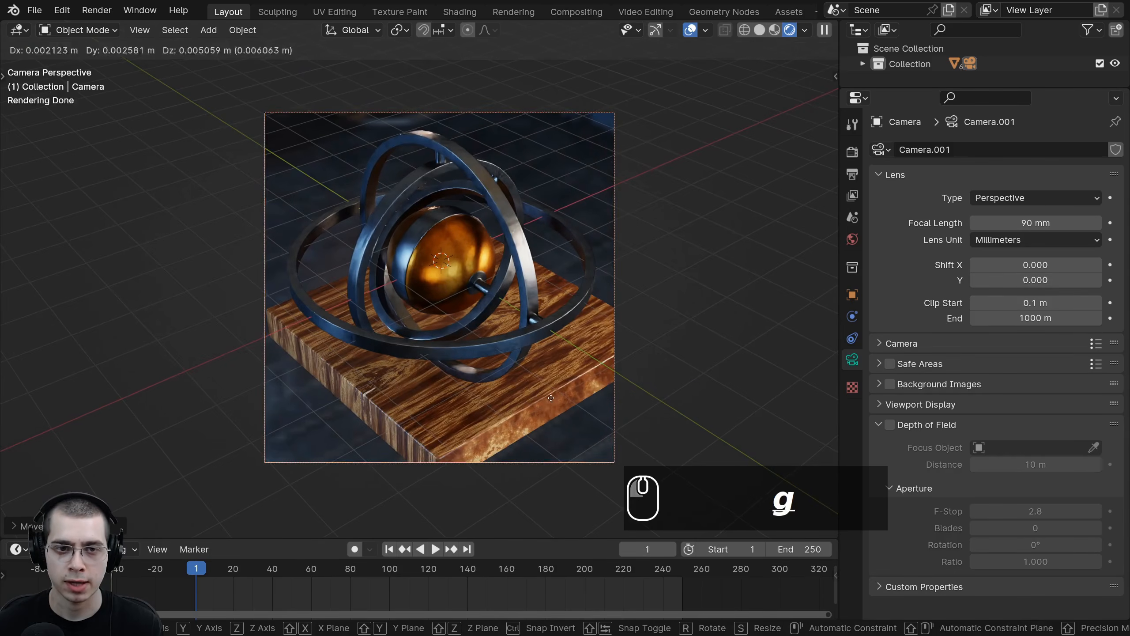
key(g)
key(z)
key(z)
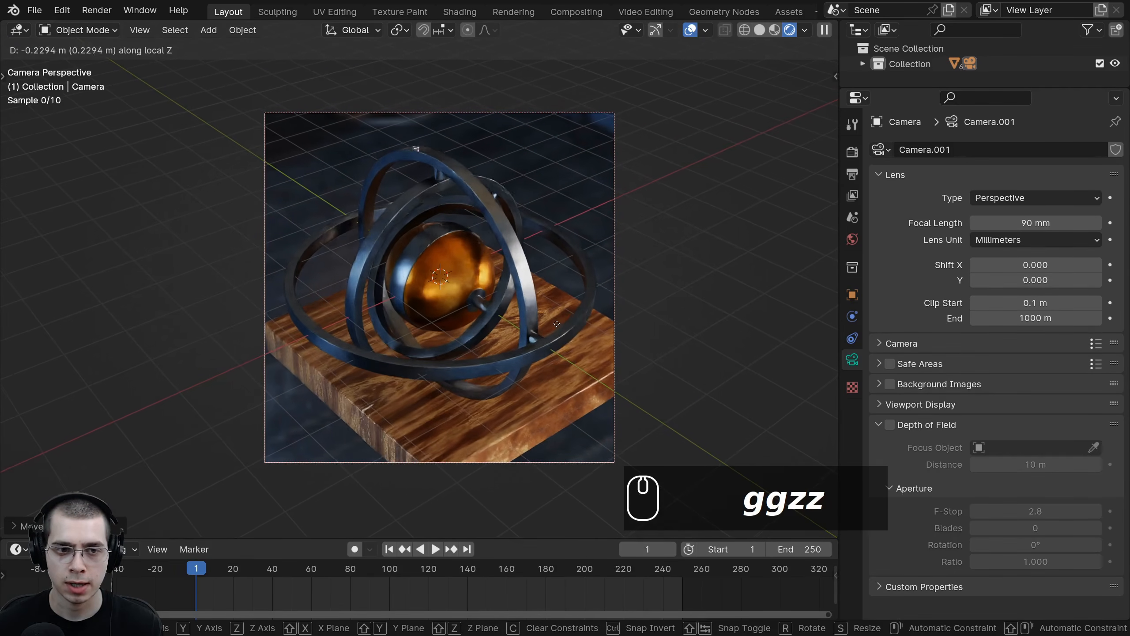
click(559, 333)
key(g)
click(521, 298)
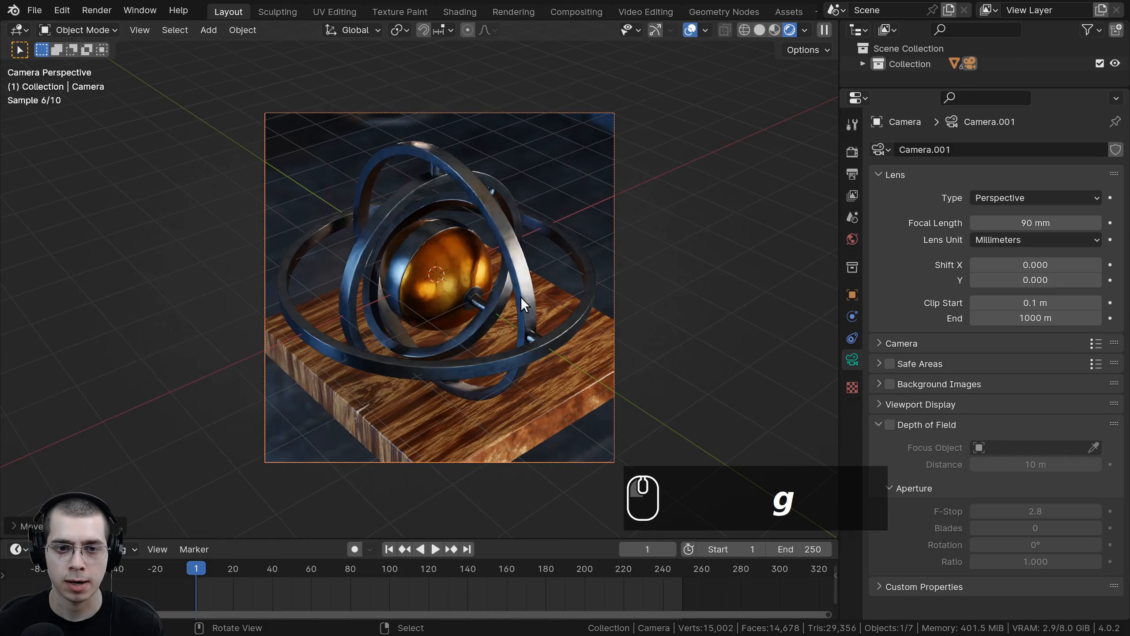
Step: Move the wooden base horizontally under the gyroscope while keeping its height locked
click(559, 404)
key(g)
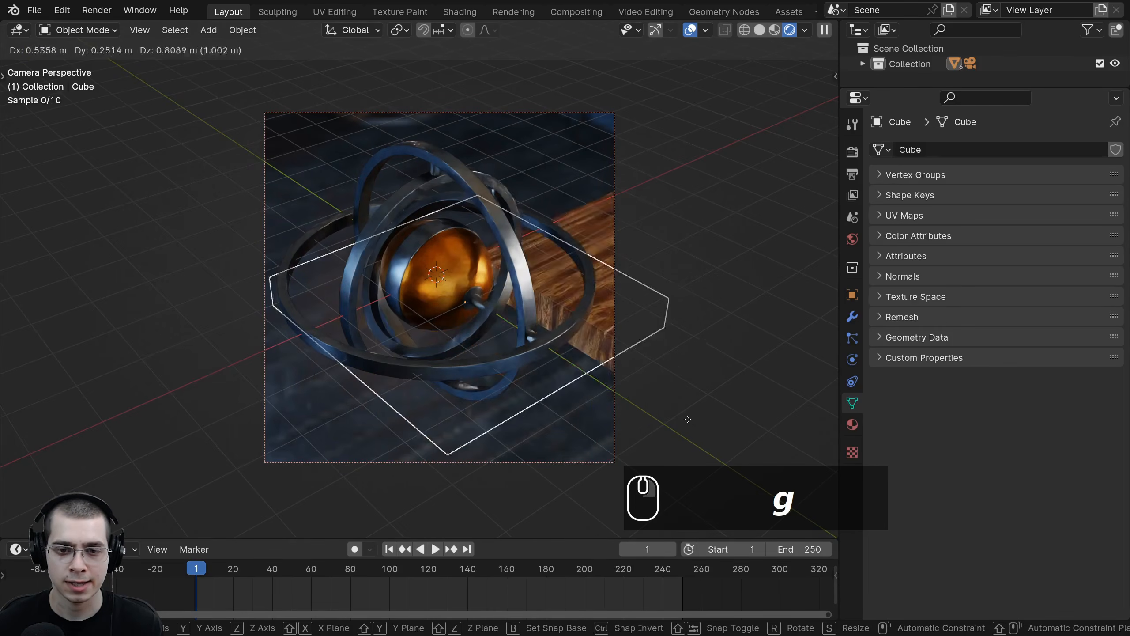
right_click(577, 467)
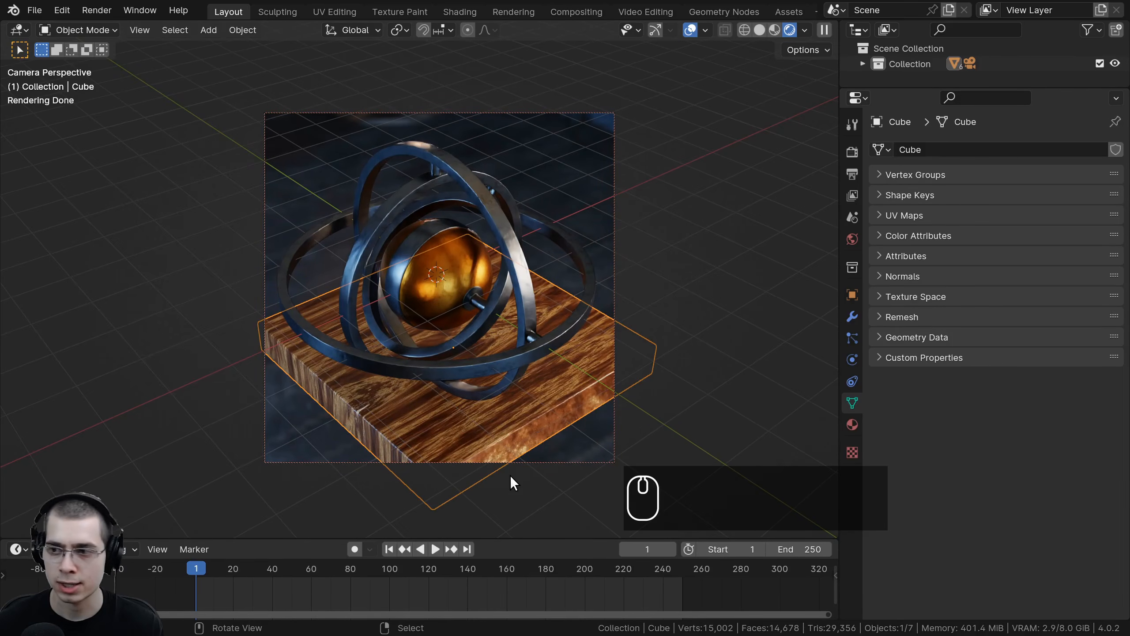
key(g)
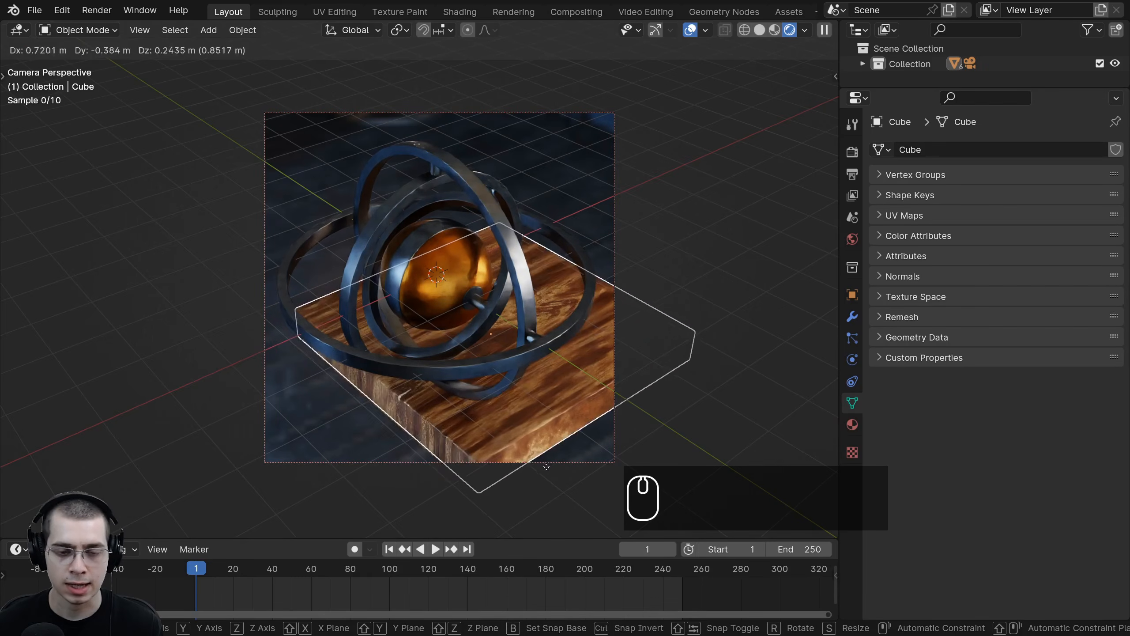
key(shift+z)
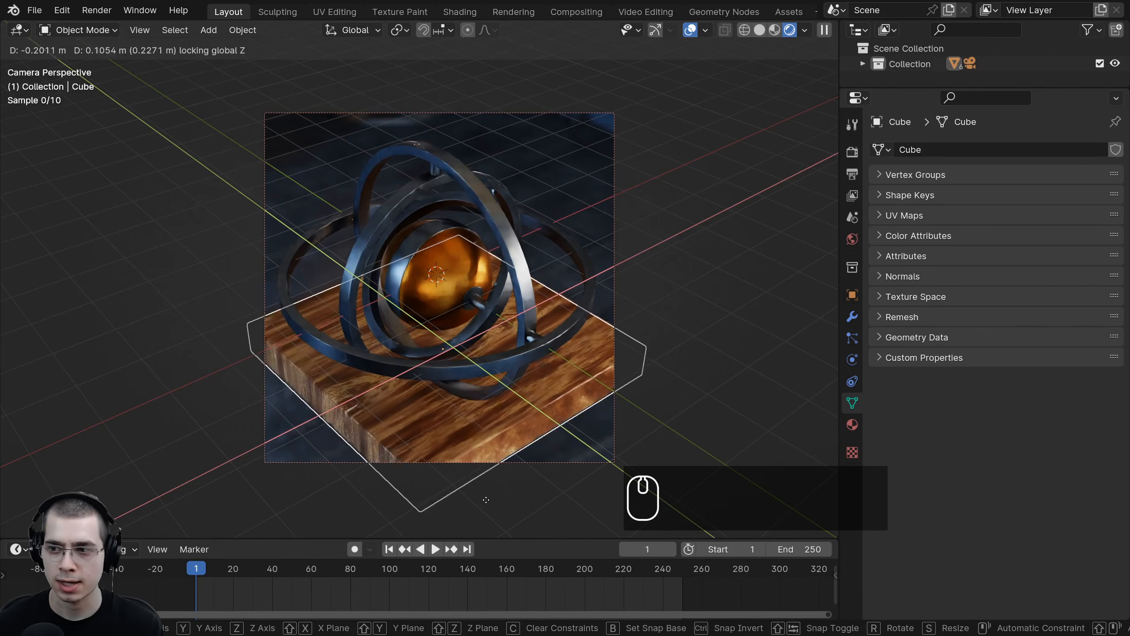
click(492, 481)
Step: Deselect all objects and examine the rendered camera framing
key(a)
key(a)
scroll(445, 294, down, 2)
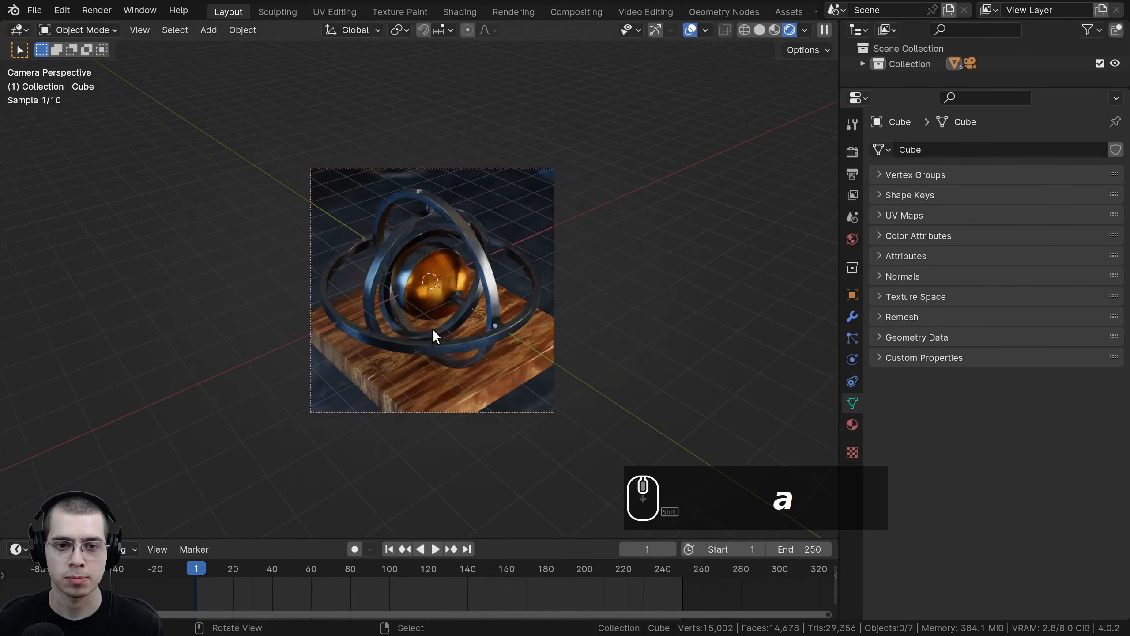
scroll(445, 316, up, 3)
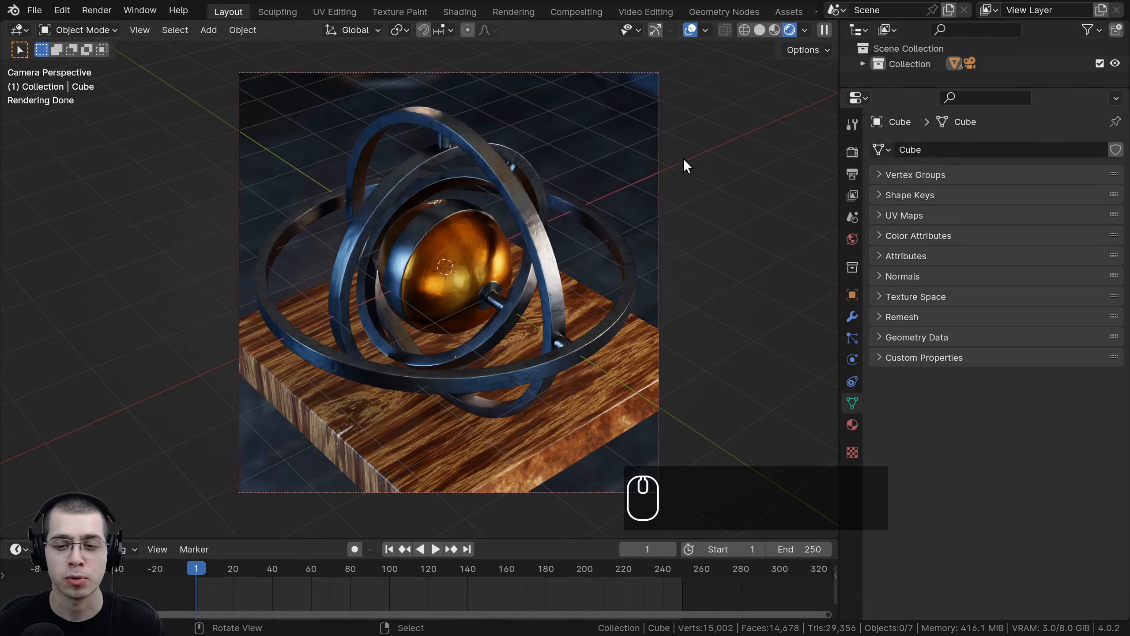
shift+middle_drag(683, 157, 690, 181)
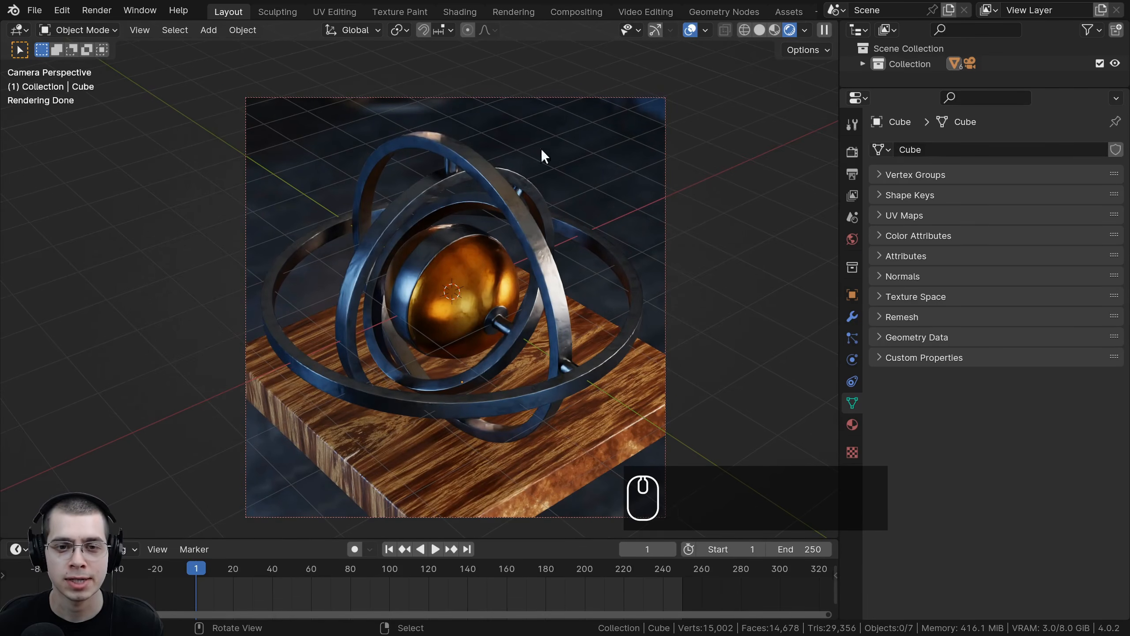
scroll(462, 97, up, 1)
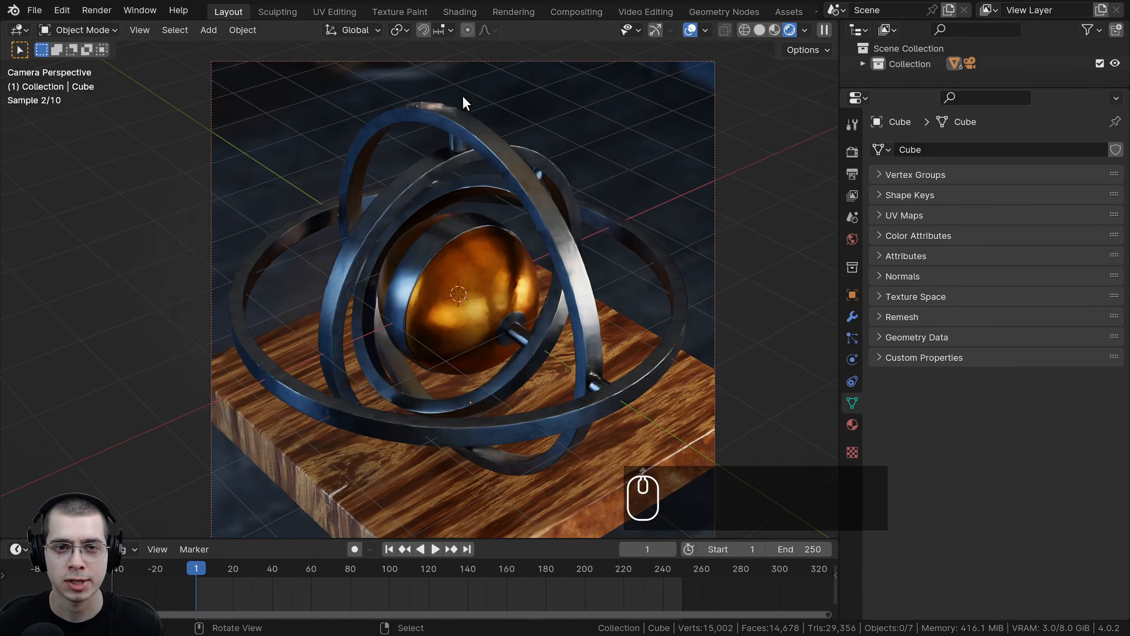
scroll(601, 179, down, 1)
key(z)
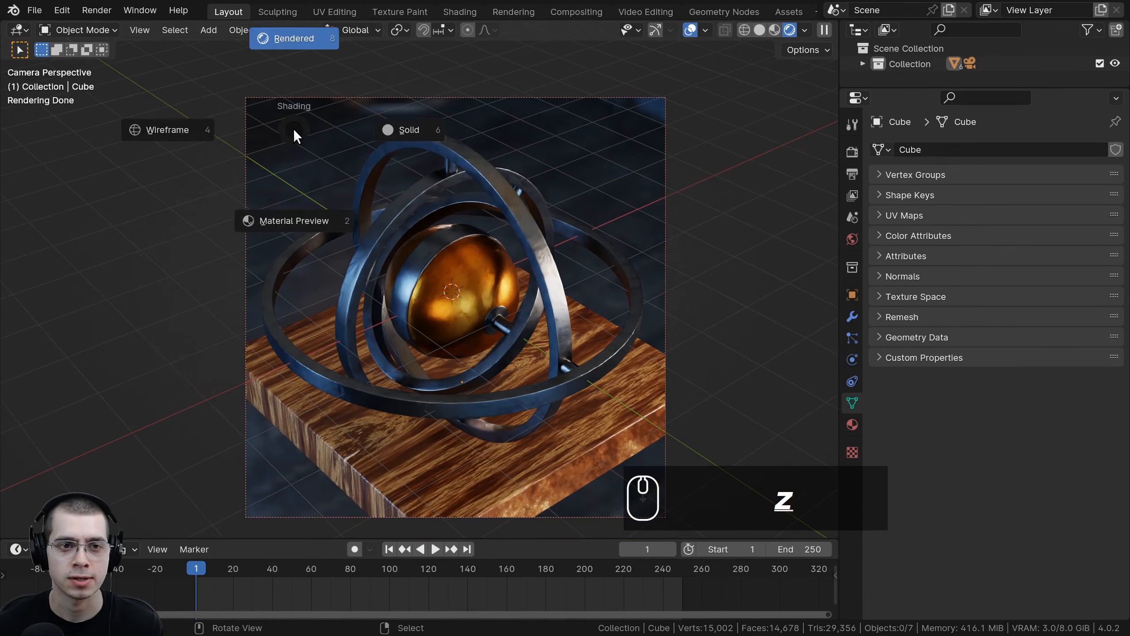
key(z)
key(z)
key(z)
Step: Add an area light and move it above the gyroscope
key(shift+a)
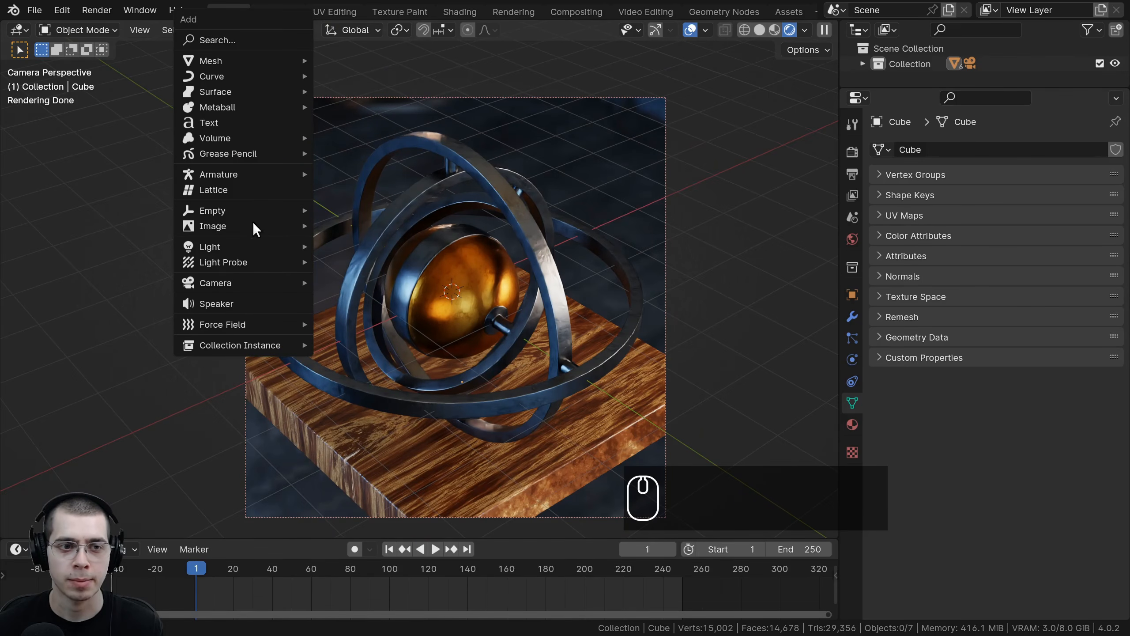
mouse_move(223, 247)
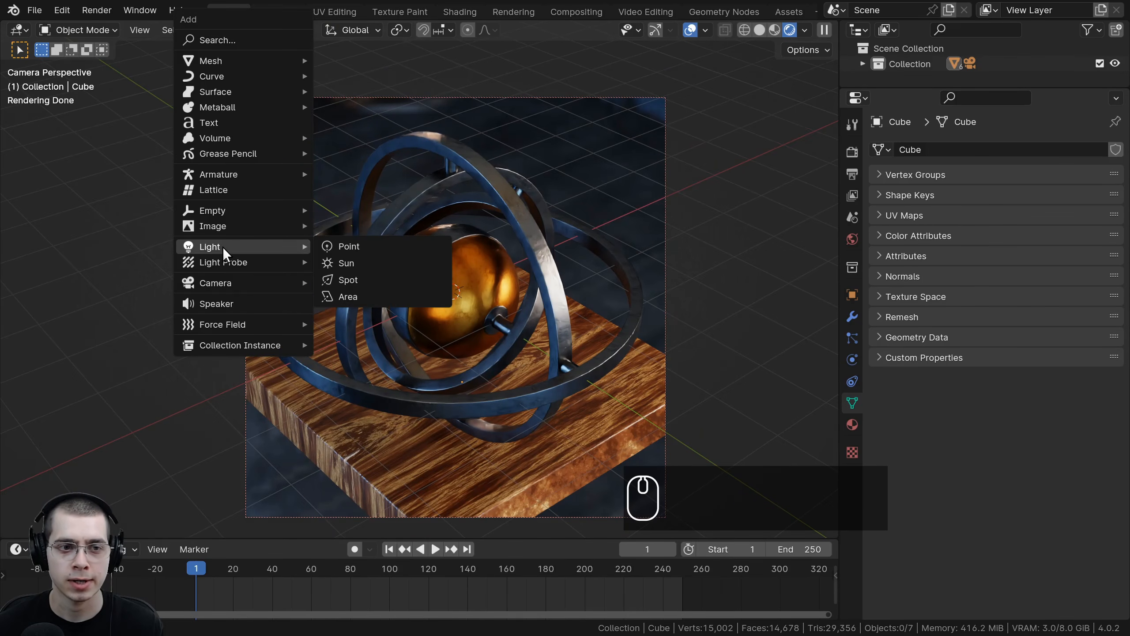
click(377, 293)
scroll(377, 292, down, 2)
key(g)
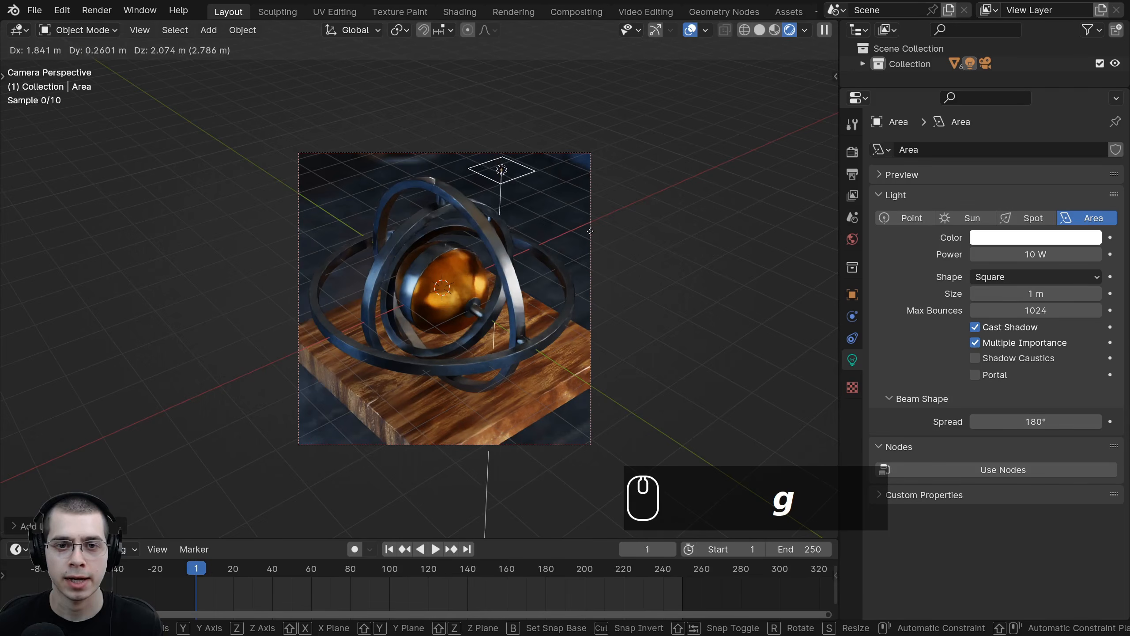
click(590, 231)
Step: Set the area light's power to 1000 W and its size to about 6.76 m
click(1012, 253)
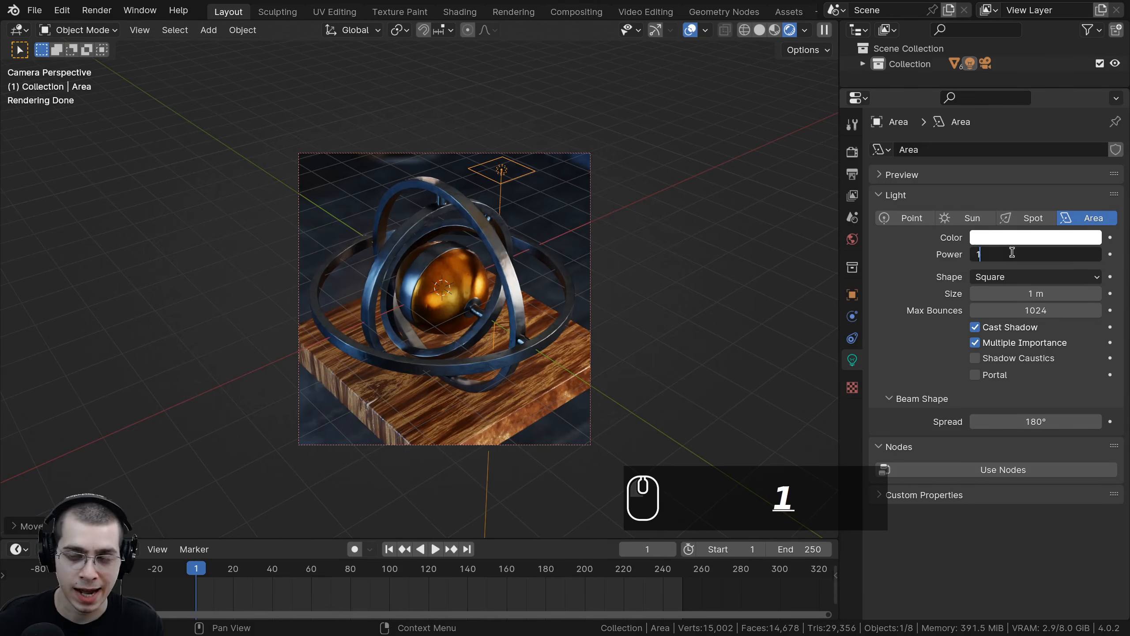
text(1000)
key(Return)
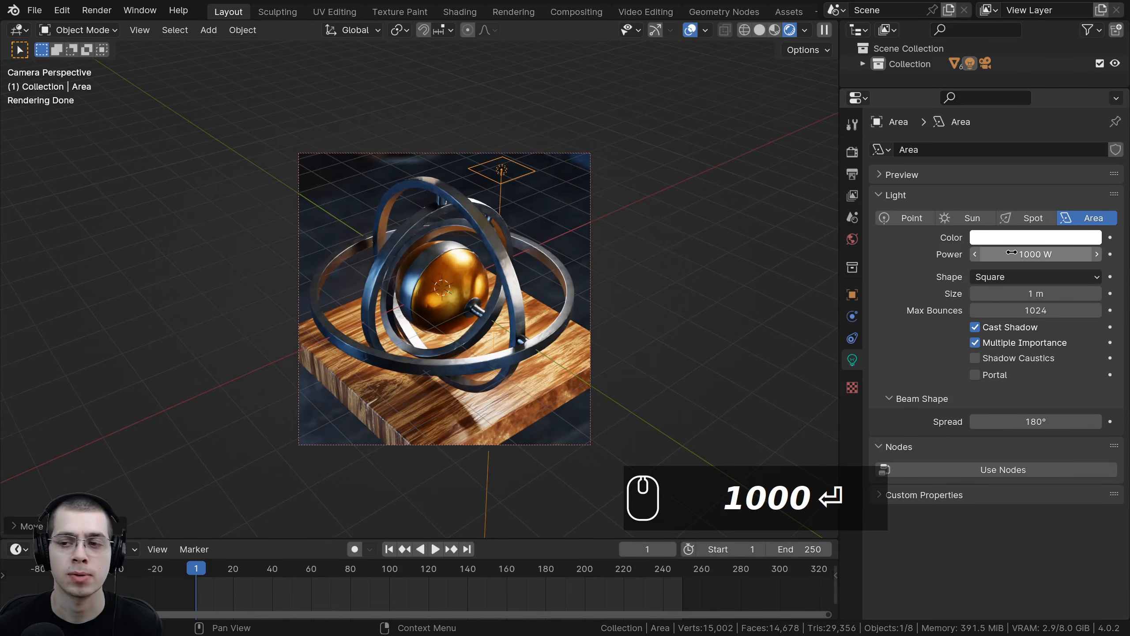
drag(1015, 295, 1121, 295)
Step: Reposition the area light higher and off to the side of the gyroscope
scroll(491, 354, down, 1)
middle_drag(491, 353, 469, 260)
key(alt+Left)
key(KP_1)
scroll(469, 260, down, 2)
scroll(489, 246, down, 3)
key(g)
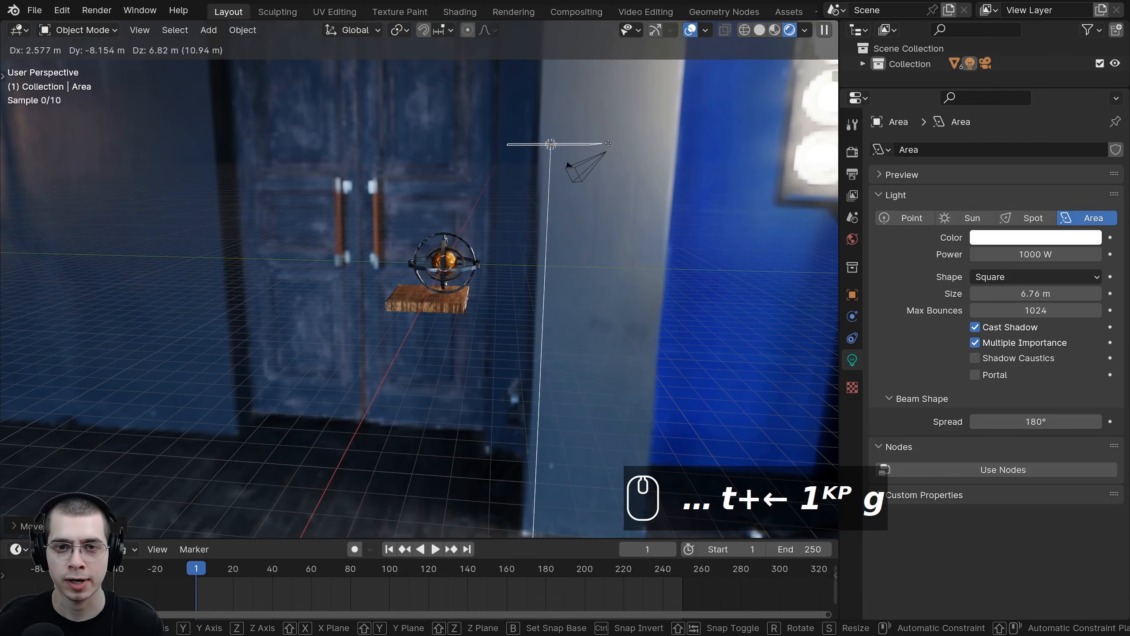
click(597, 136)
Step: Rotate the area light freely so it faces the gyroscope
key(r)
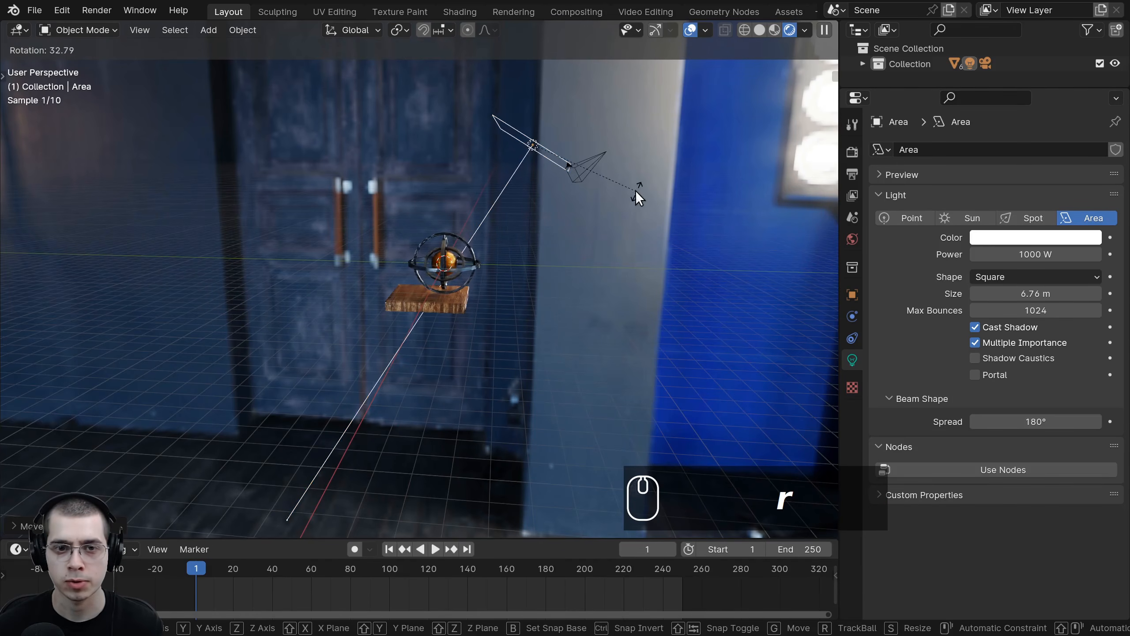
key(r)
key(r)
click(646, 201)
middle_drag(523, 203, 659, 250)
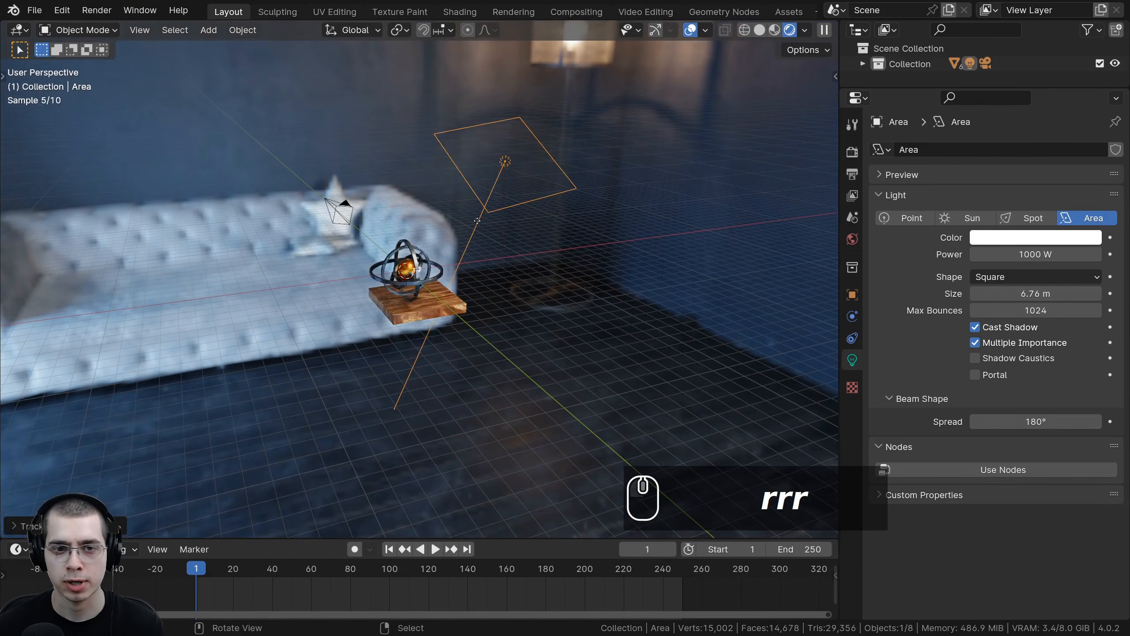
Step: Move the area light to sit beside and above the gyroscope
key(g)
click(548, 231)
scroll(548, 231, up, 1)
key(g)
click(472, 270)
middle_drag(467, 280, 548, 359)
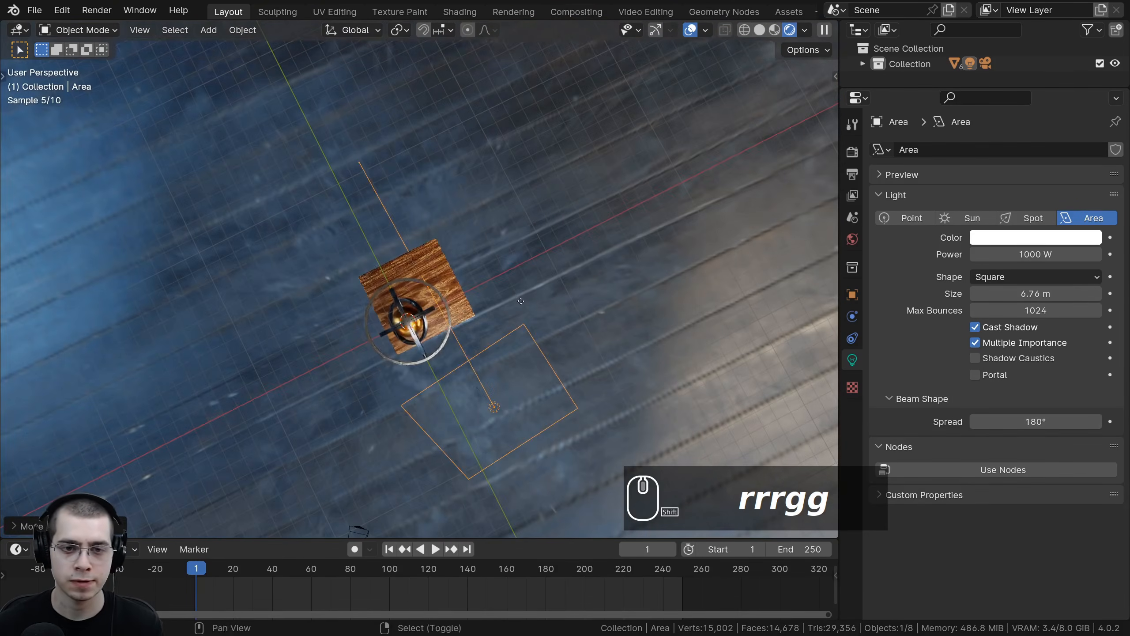
Step: Duplicate the area light and rotate the copy about the Y axis
key(shift+d)
click(607, 219)
key(r)
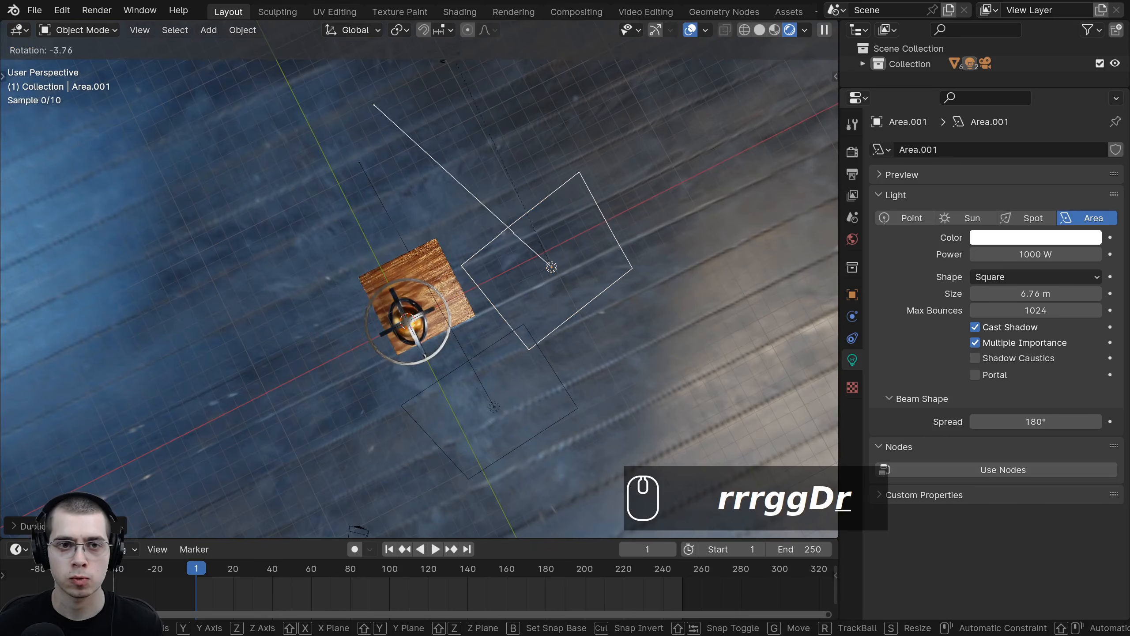
key(y)
click(349, 259)
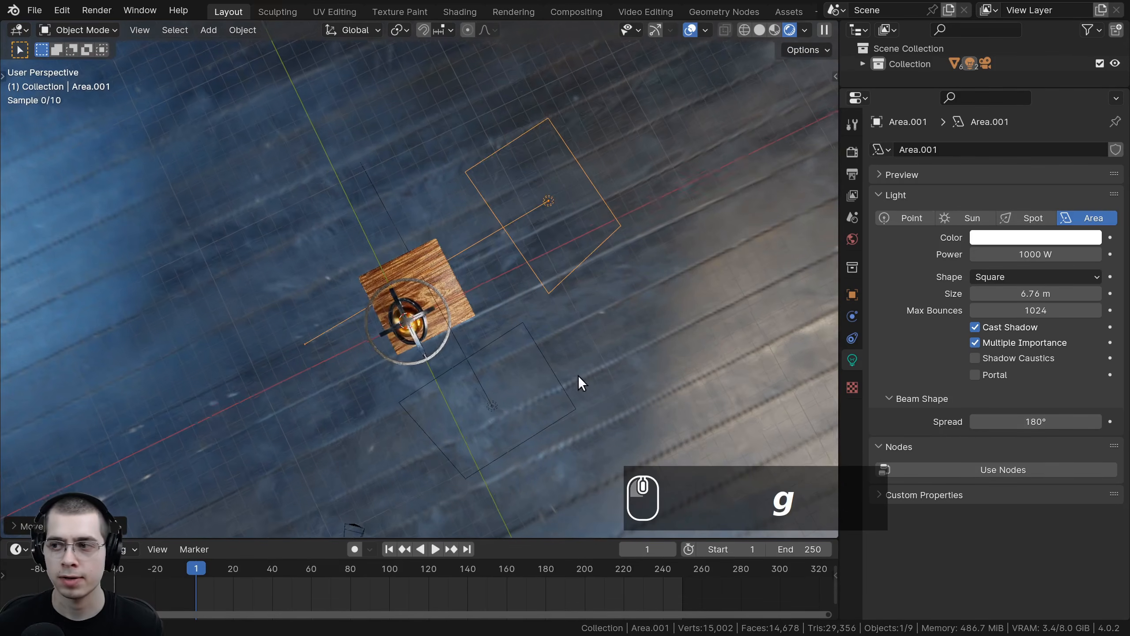
middle_drag(578, 375, 552, 199)
Step: Rotate and move the duplicated light to aim it at the gyroscope from the side
key(r)
click(519, 282)
key(r)
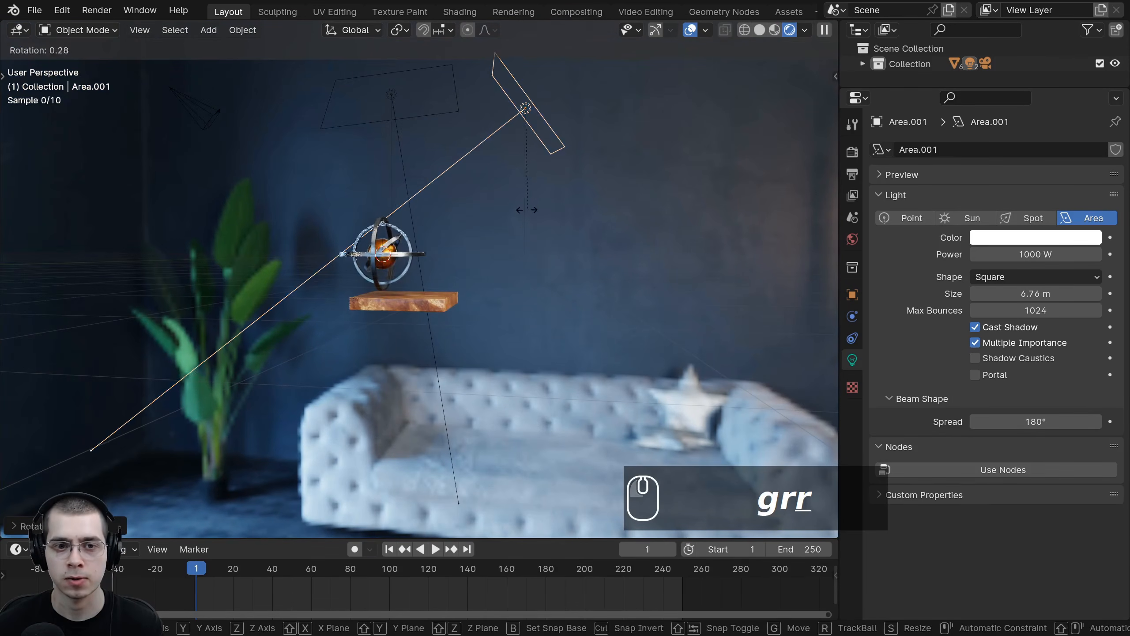
click(527, 210)
key(g)
click(545, 270)
key(r)
click(543, 315)
middle_drag(539, 123, 565, 144)
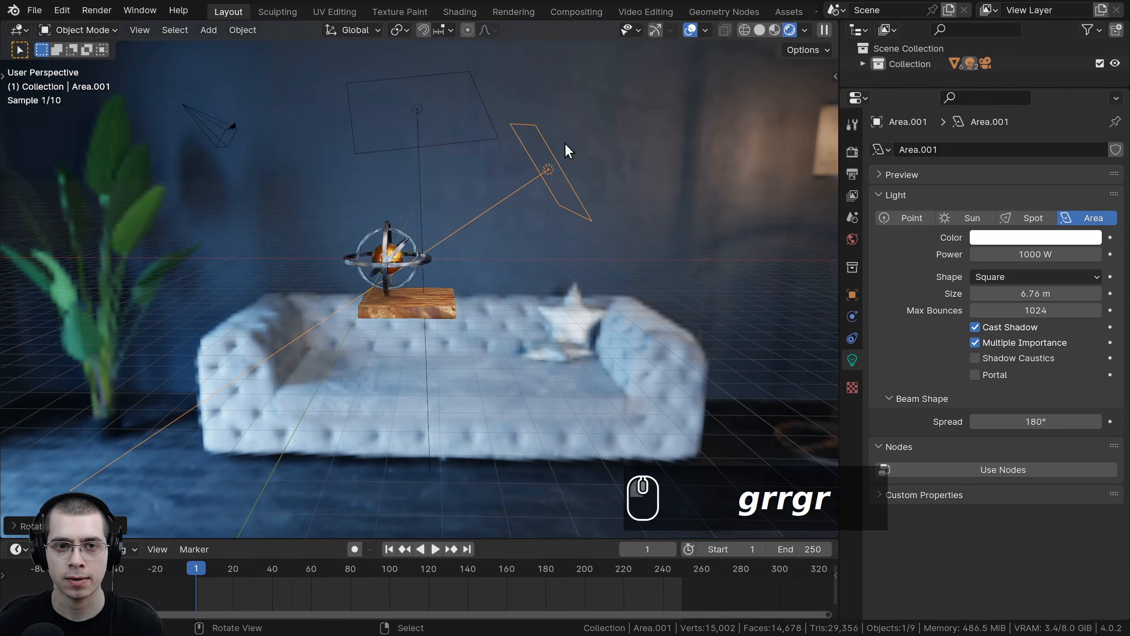
Step: Nudge the duplicated light slightly into its final position
click(418, 115)
click(552, 177)
key(g)
click(555, 195)
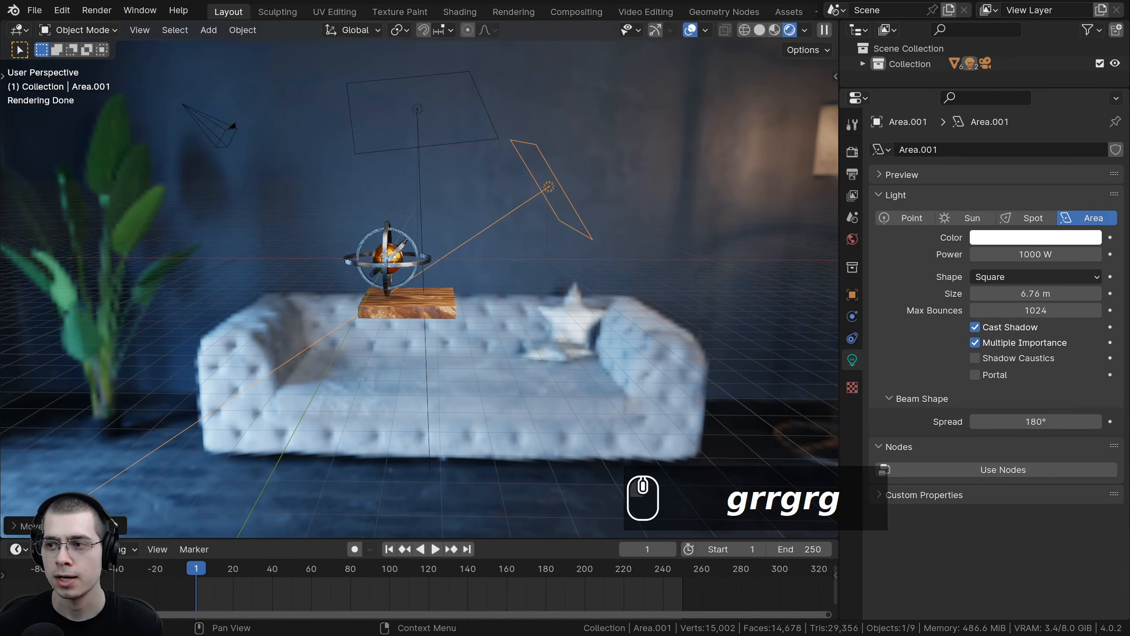
Step: Scale down and reposition the side area light next to the gyroscope
middle_drag(438, 303, 392, 352)
key(s)
click(578, 328)
key(g)
click(596, 331)
Step: Duplicate the side area light and rotate the copy around to the opposite side of the gyroscope
middle_drag(472, 267, 416, 228)
key(shift+d)
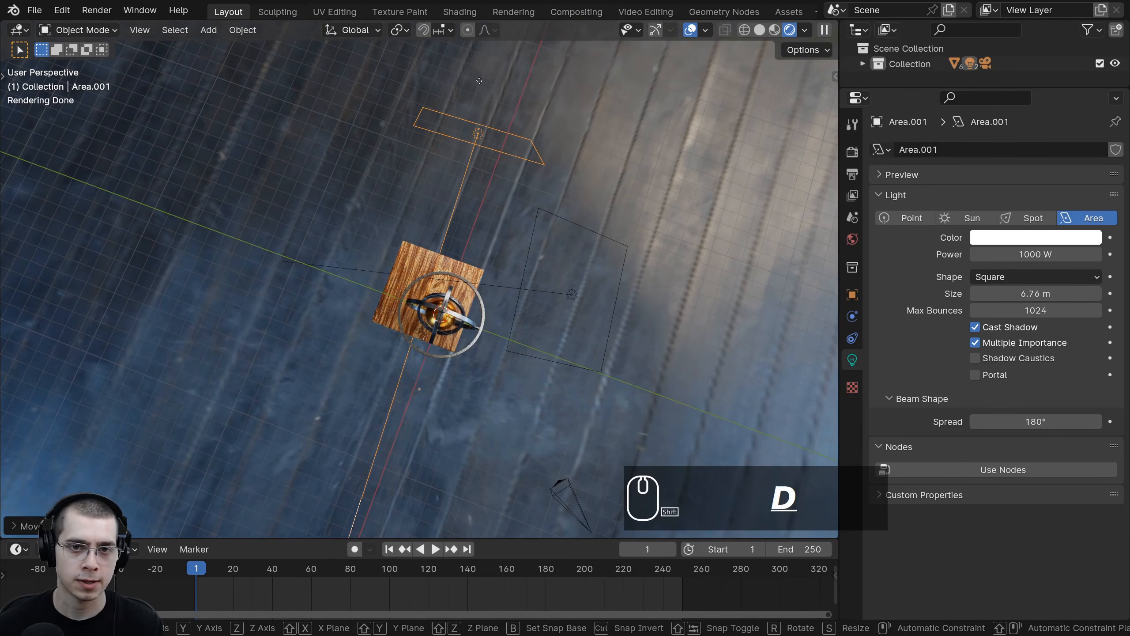
click(310, 175)
key(r)
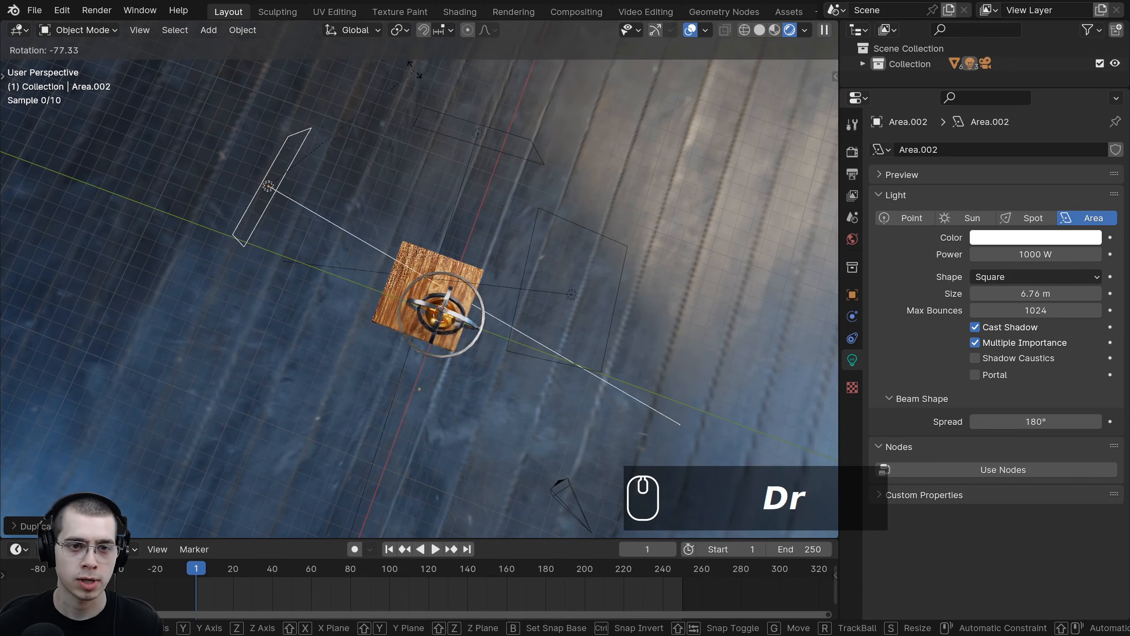
click(376, 272)
Step: Rotate and move the new area light so it faces the gyroscope from the opposite side
middle_drag(377, 273, 441, 107)
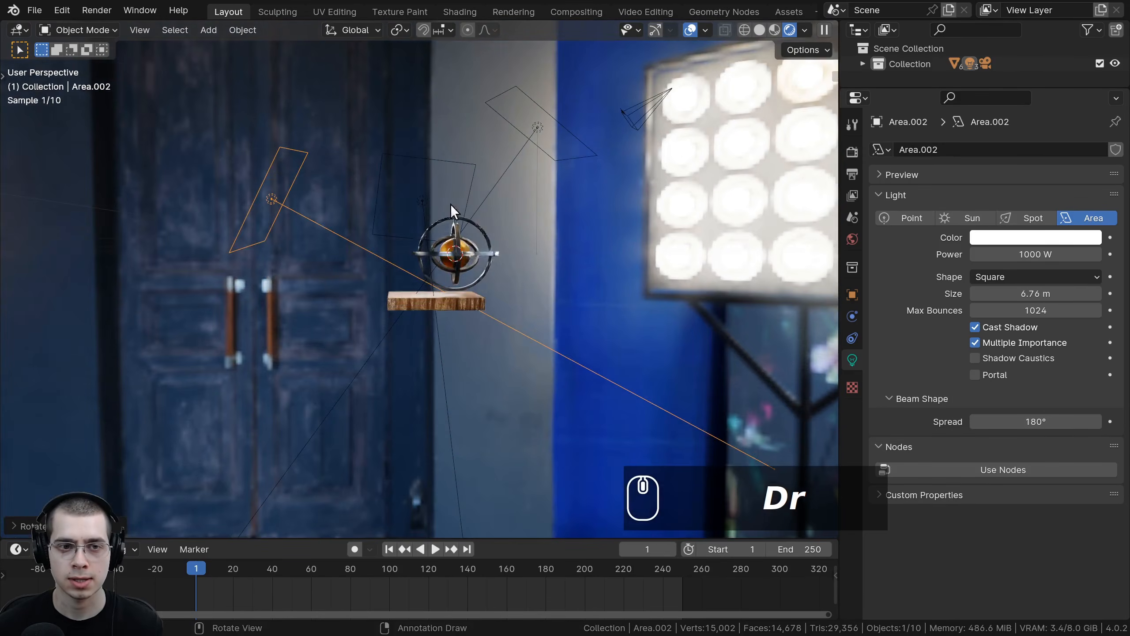
key(r)
click(445, 149)
key(g)
click(429, 193)
key(r)
click(433, 276)
key(r)
key(r)
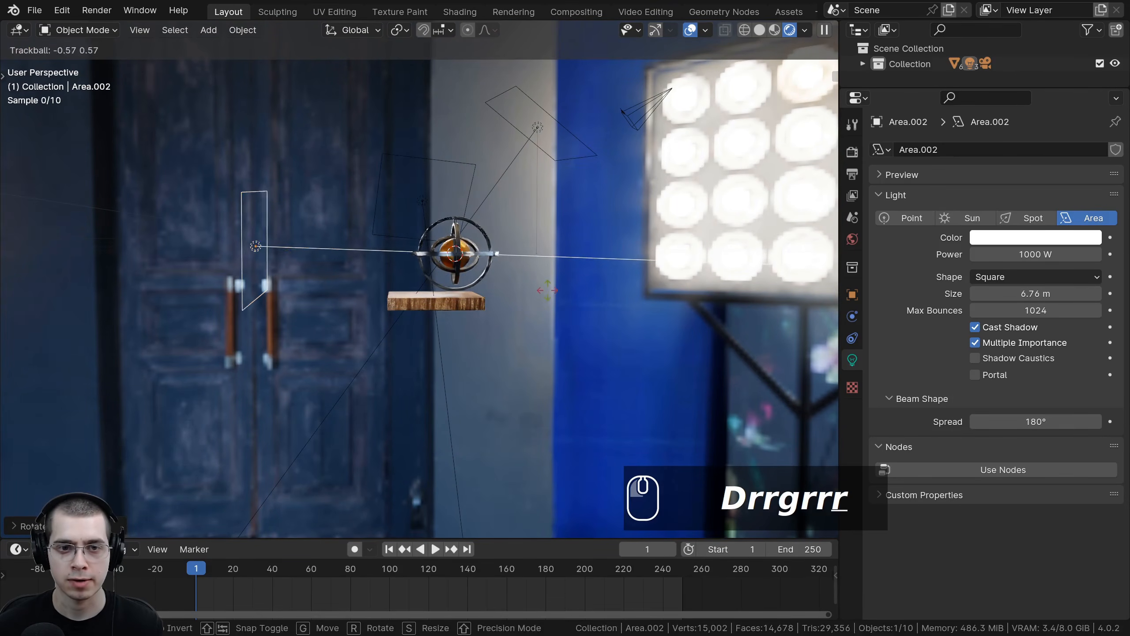
click(544, 284)
key(g)
click(548, 297)
Step: Switch to the camera view and adjust the new light's position and scale
middle_drag(548, 297, 431, 311)
key(KP_0)
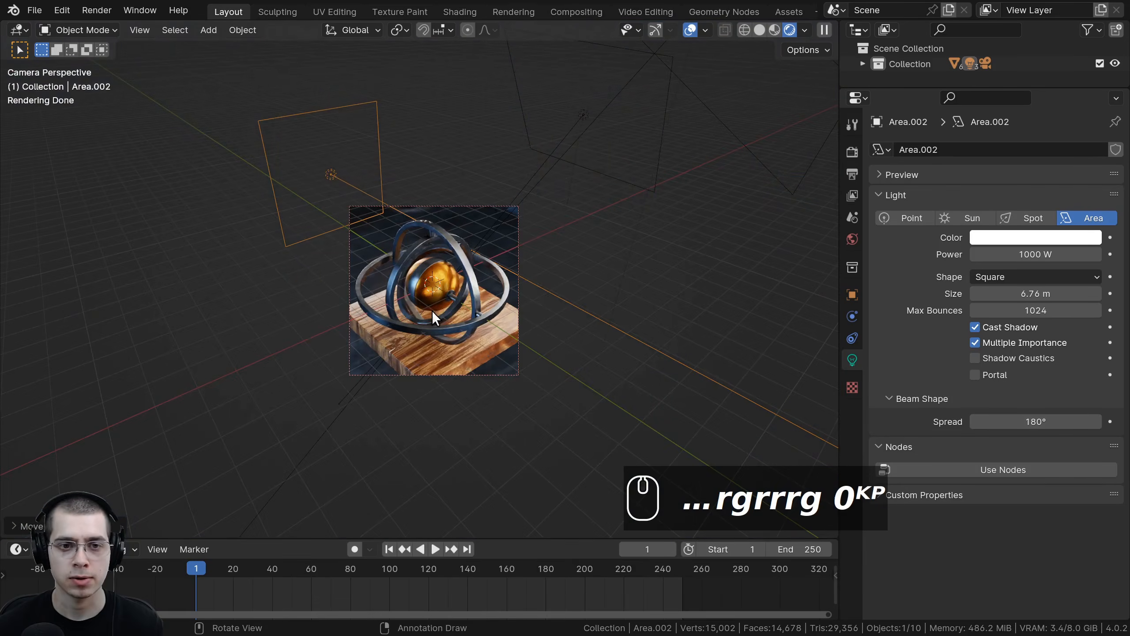
key(g)
key(s)
key(g)
click(569, 334)
Step: Toggle the visibility of the area lights to compare the lighting on the gyroscope
scroll(348, 240, up, 2)
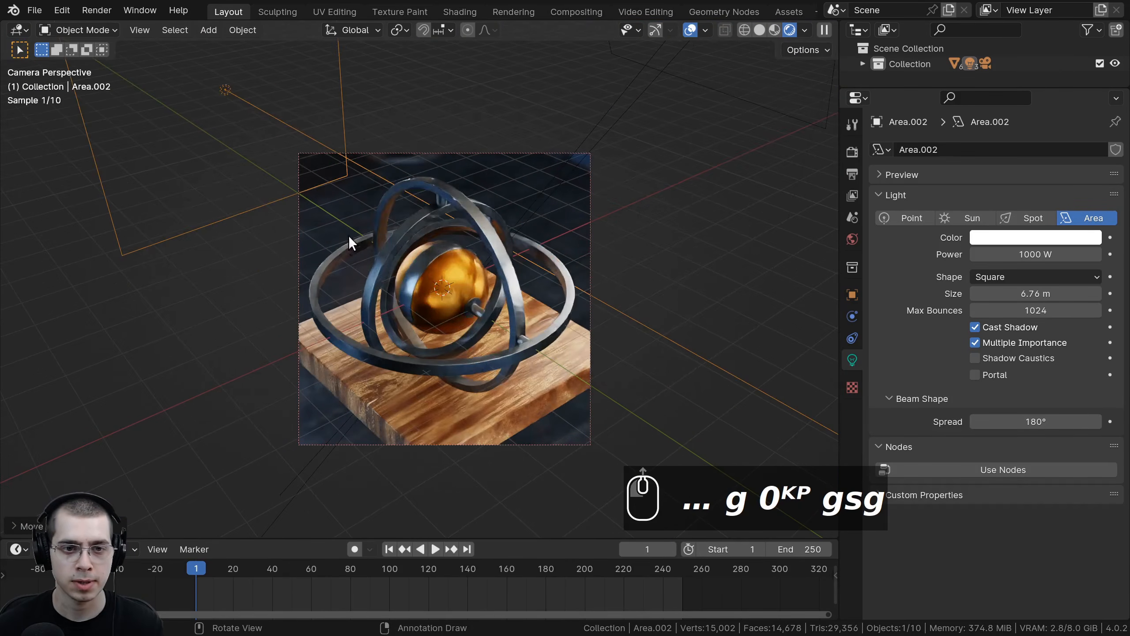
key(g)
right_click(341, 225)
key(h)
key(alt+h)
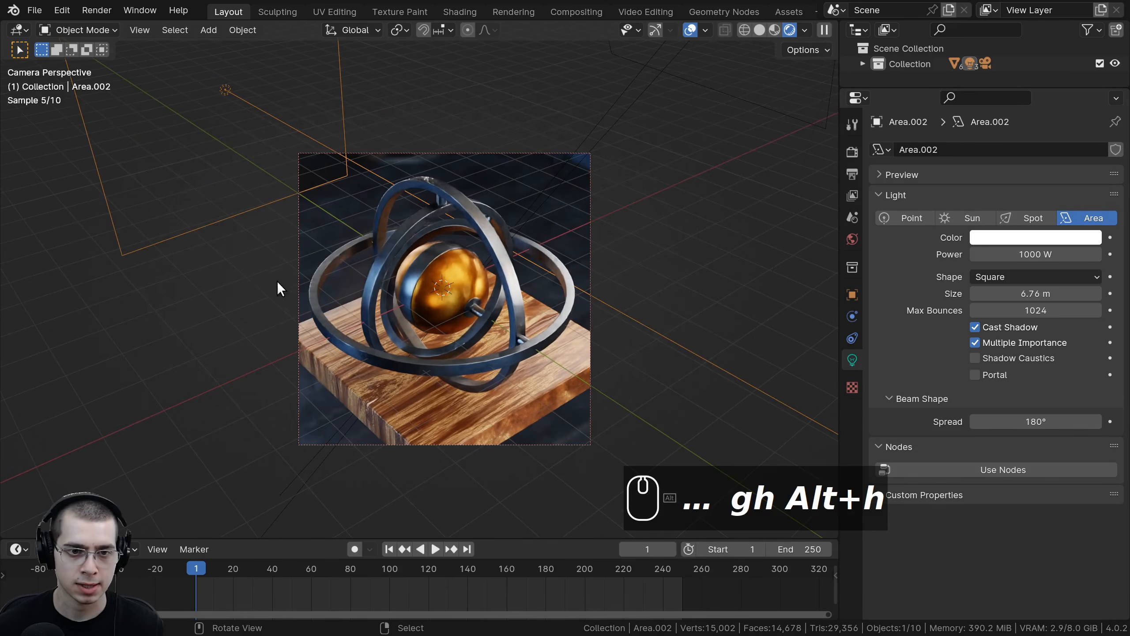
key(h)
key(h)
key(alt+h)
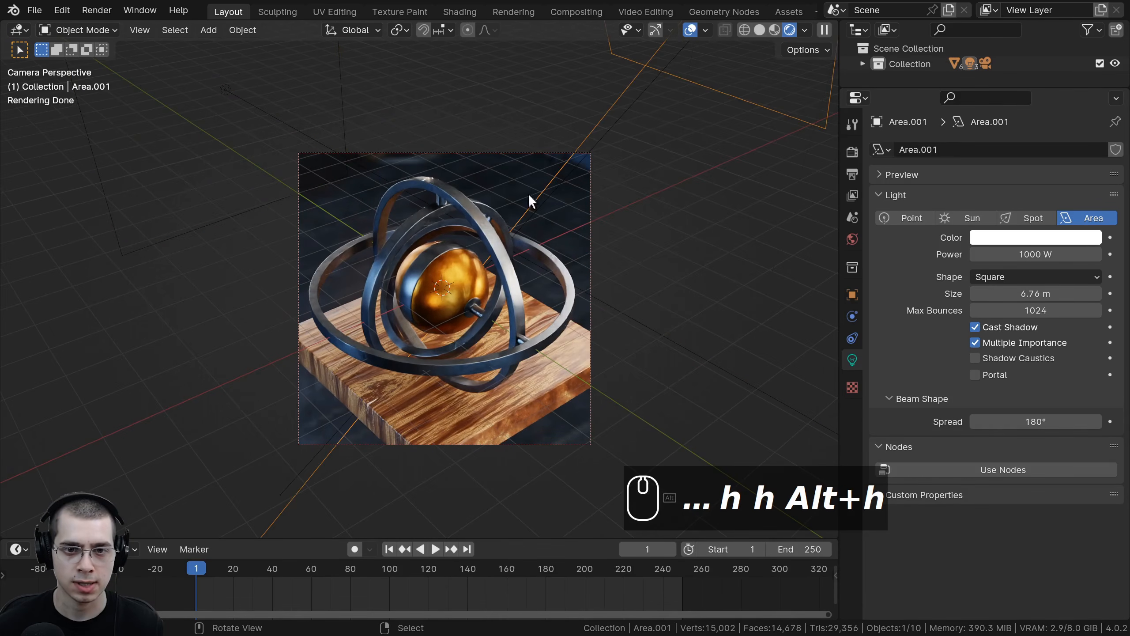
key(h)
key(alt+h)
right_click(612, 148)
scroll(613, 149, down, 2)
key(h)
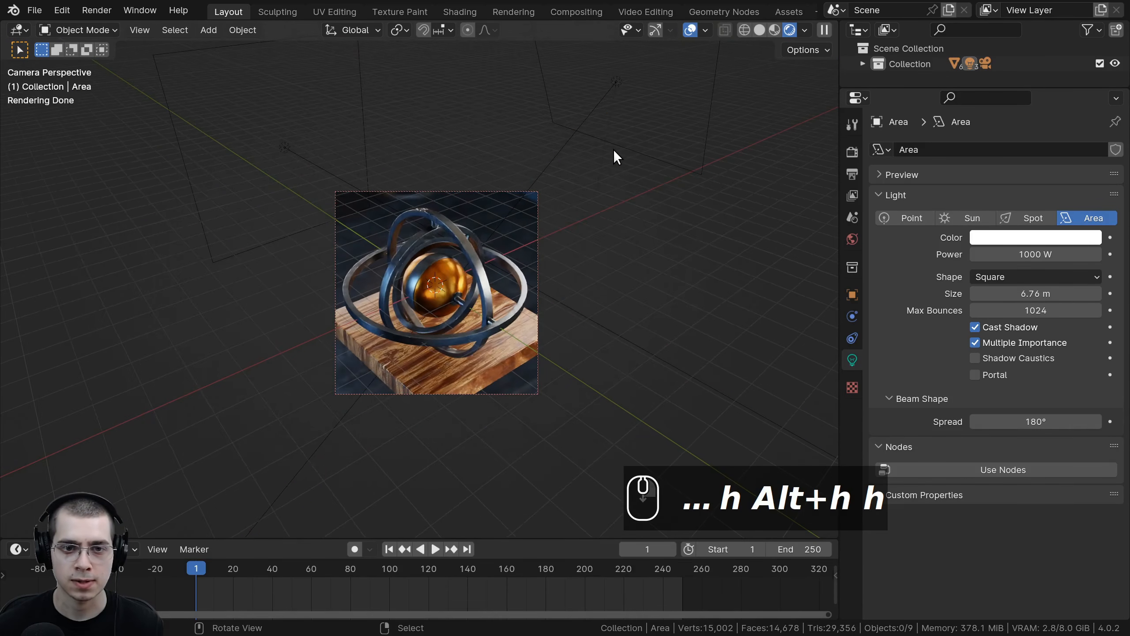
key(alt+h)
Step: Enable depth of field on the camera with the Sphere as focus object and an F-Stop of 0.3
scroll(552, 259, up, 2)
key(a)
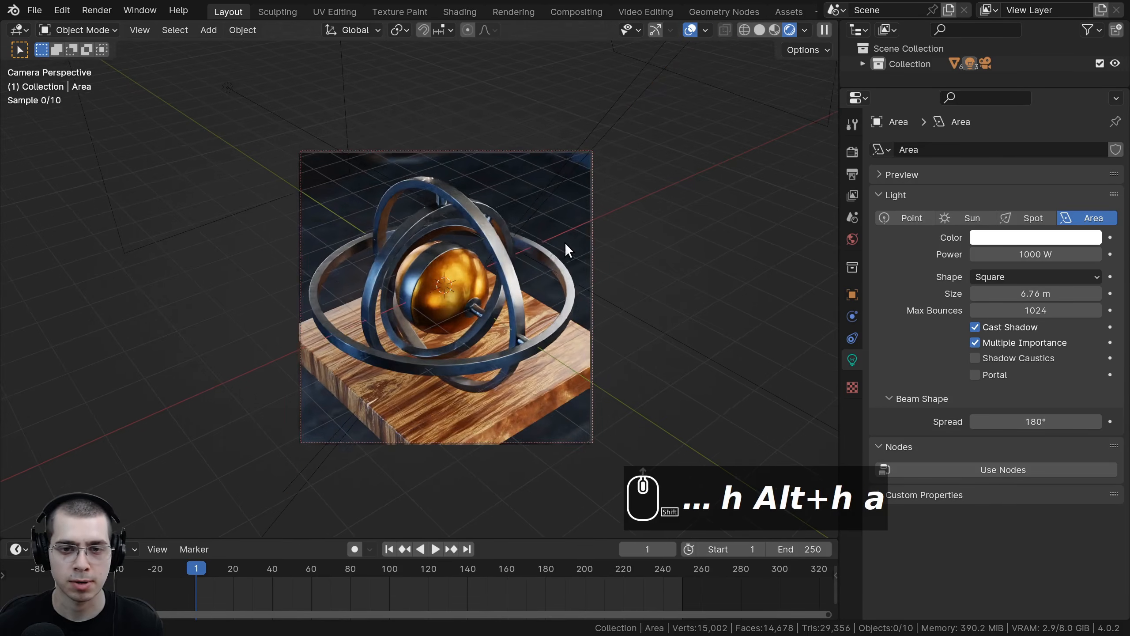
shift+middle_drag(565, 242, 580, 221)
scroll(574, 213, up, 1)
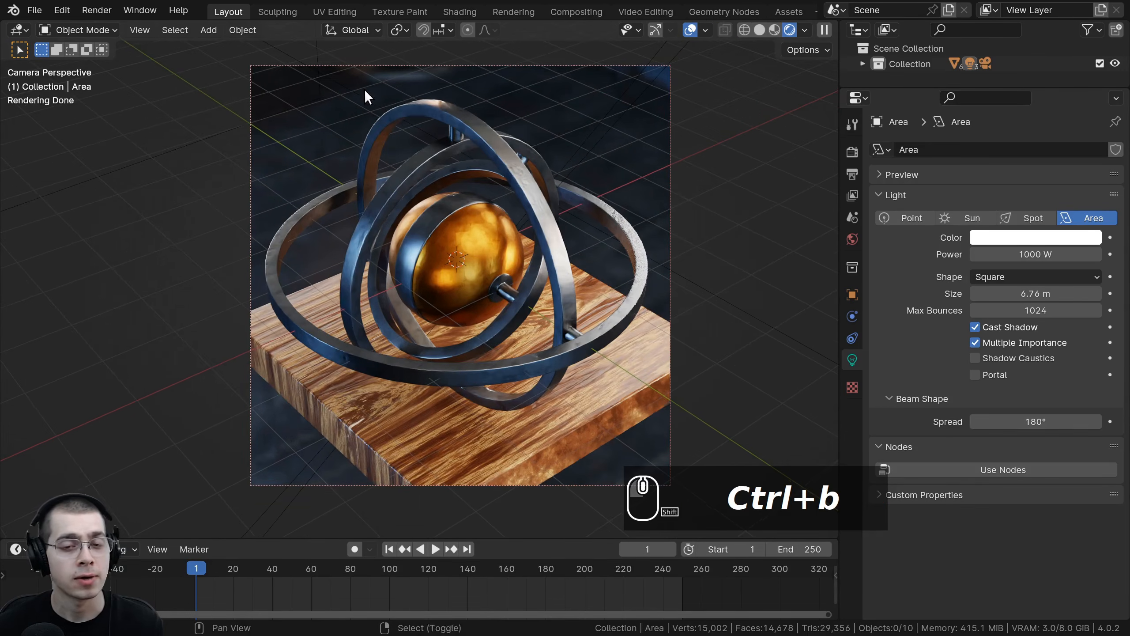
shift+middle_drag(365, 90, 365, 92)
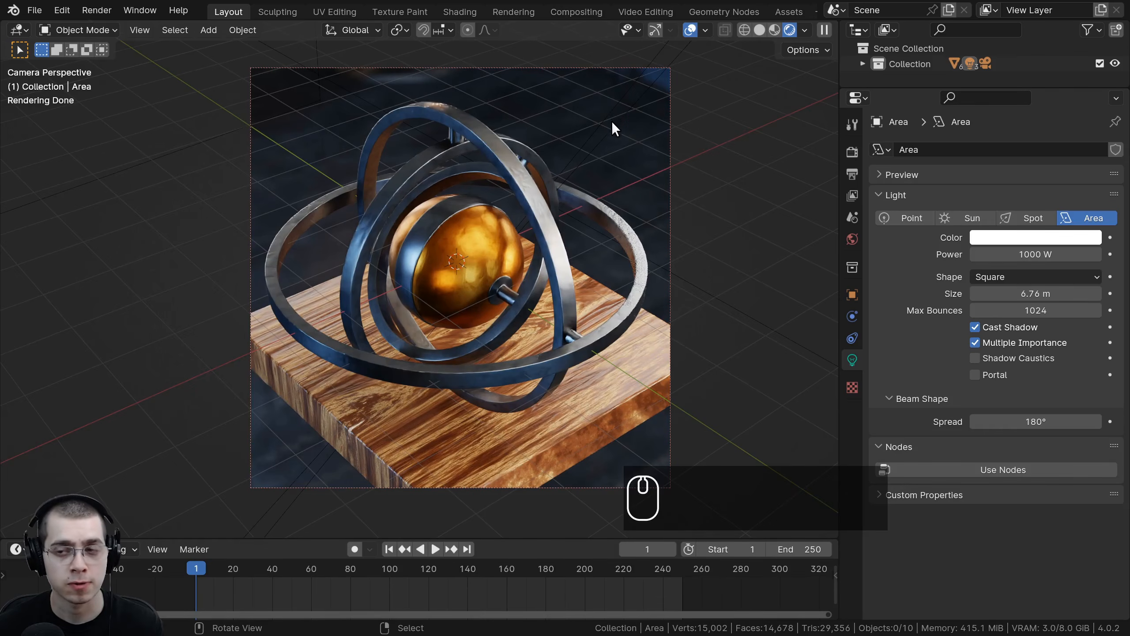
click(501, 68)
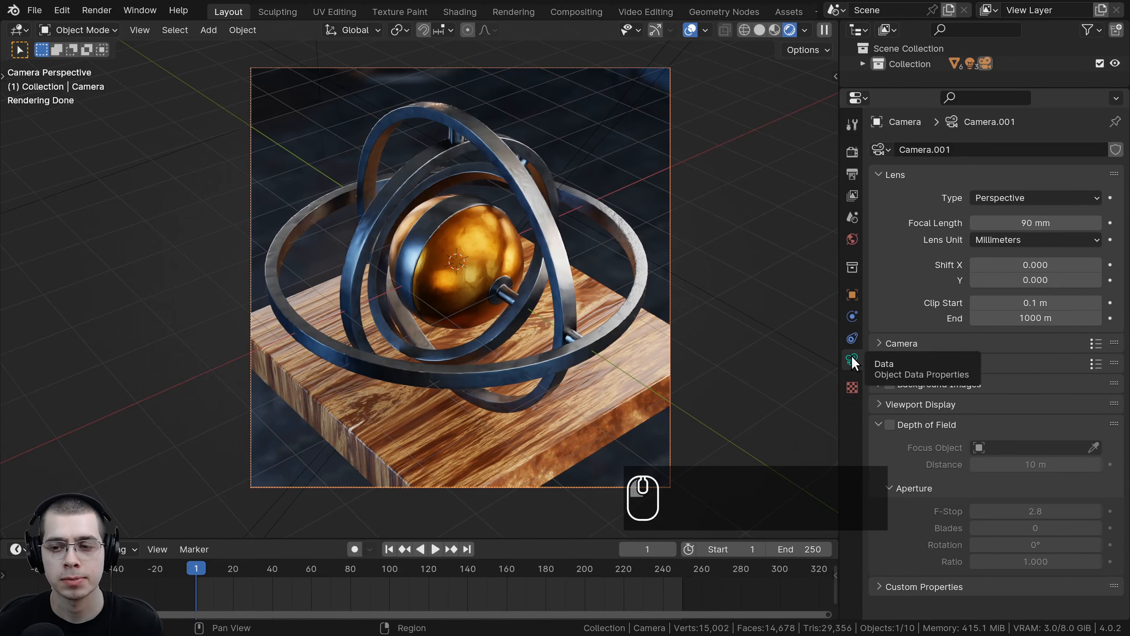
click(889, 425)
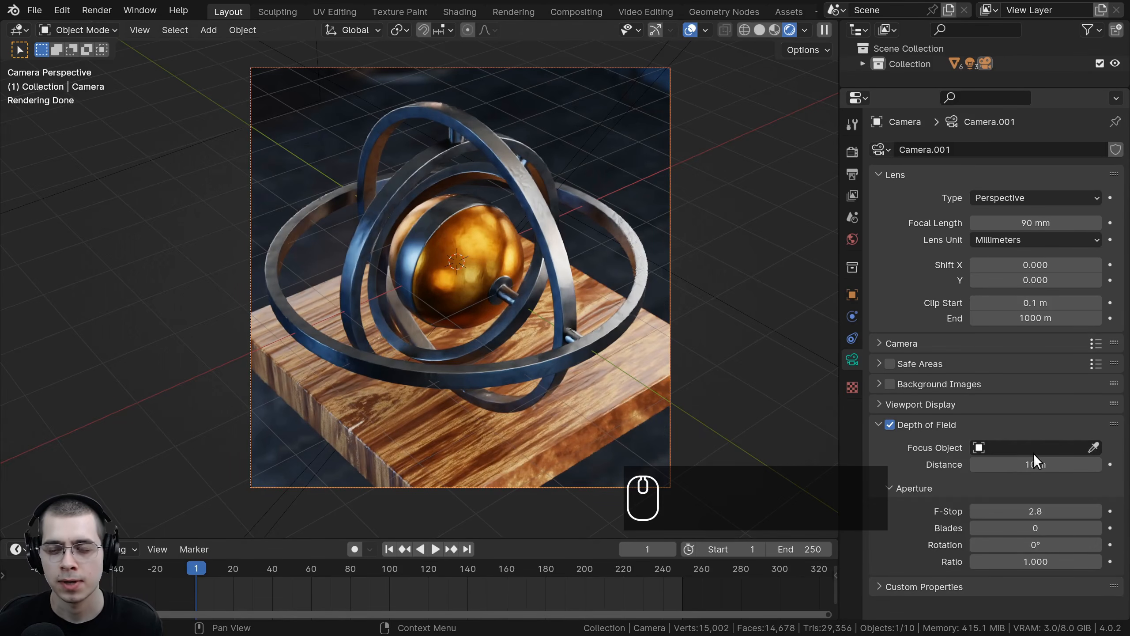
click(1094, 447)
click(467, 255)
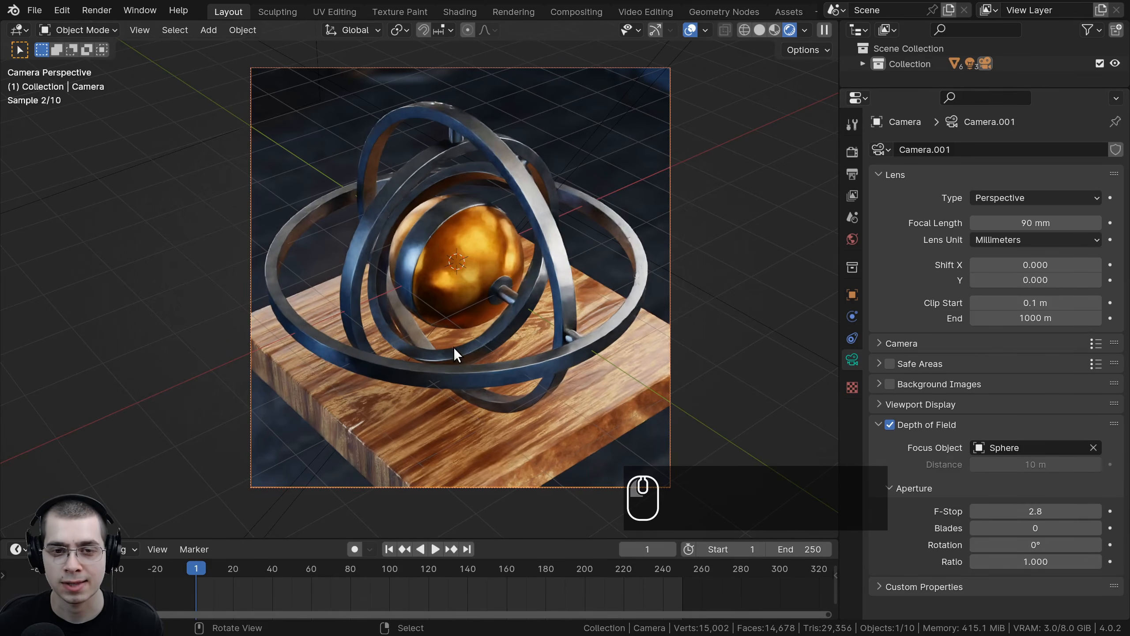
drag(1039, 510, 1100, 511)
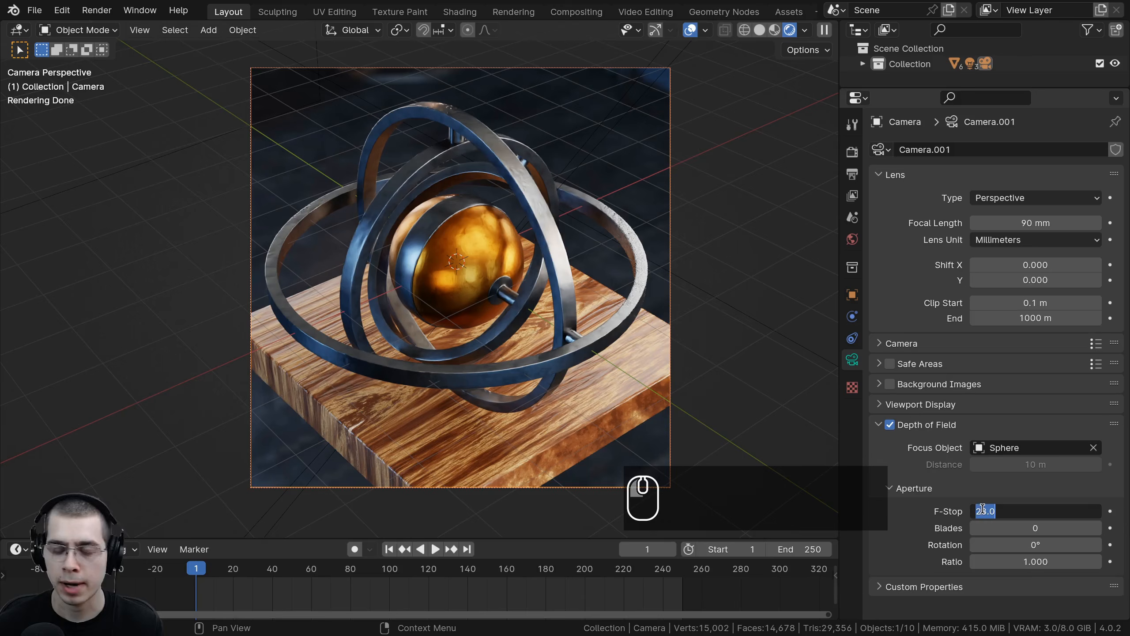
text(.3)
key(Return)
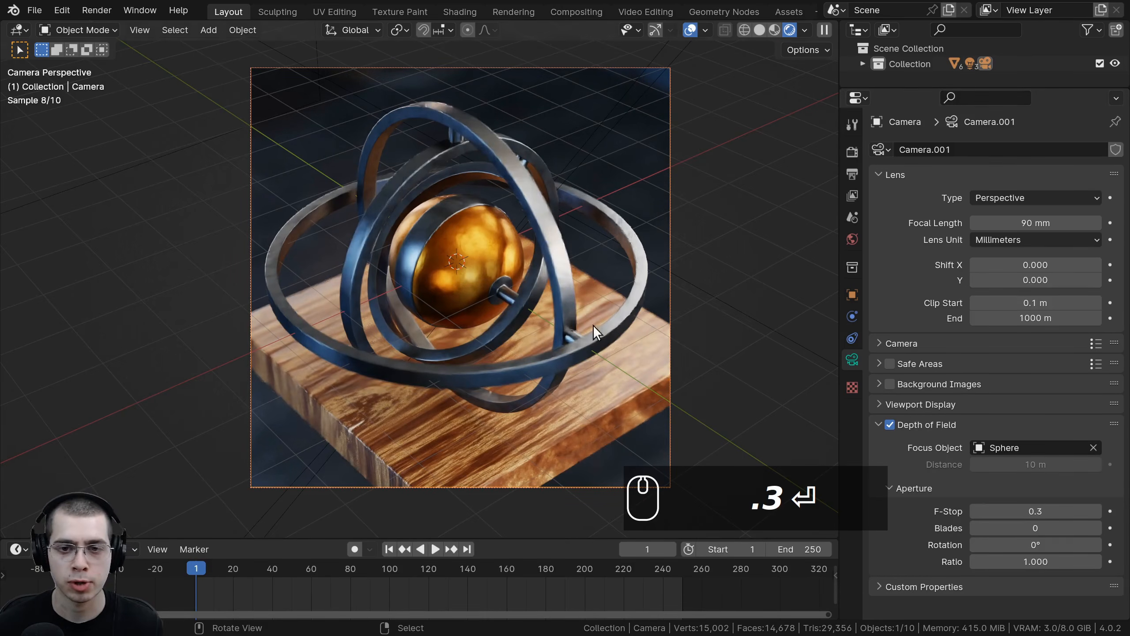
Step: Zoom in to examine the depth-of-field blur on the gyroscope
scroll(434, 332, up, 5)
scroll(531, 307, up, 4)
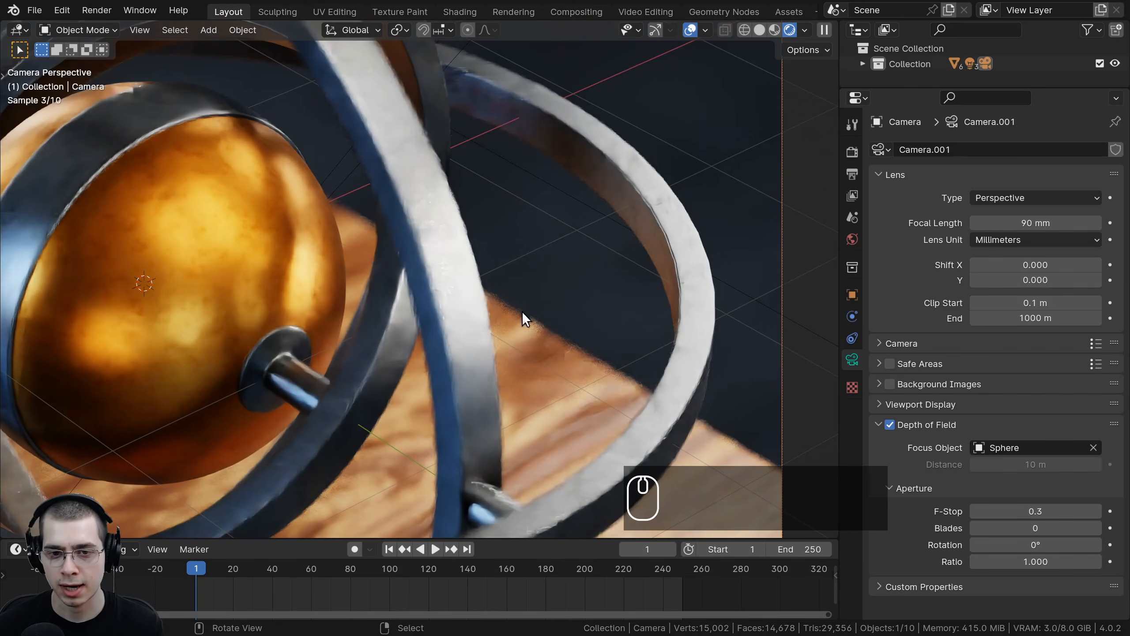
click(568, 327)
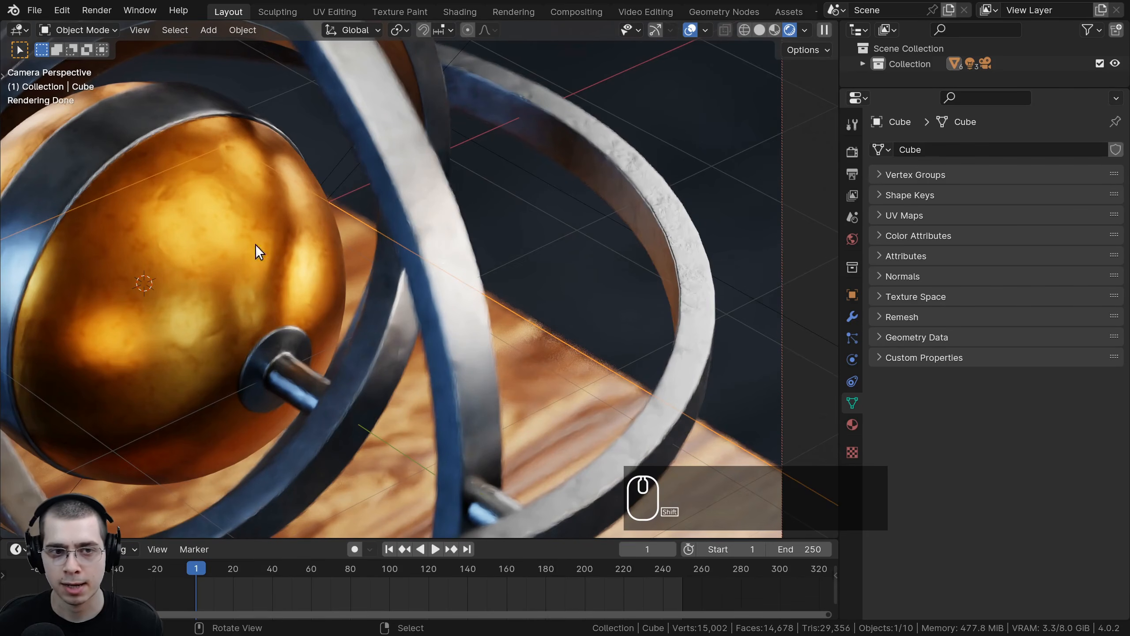
shift+middle_drag(258, 252, 166, 292)
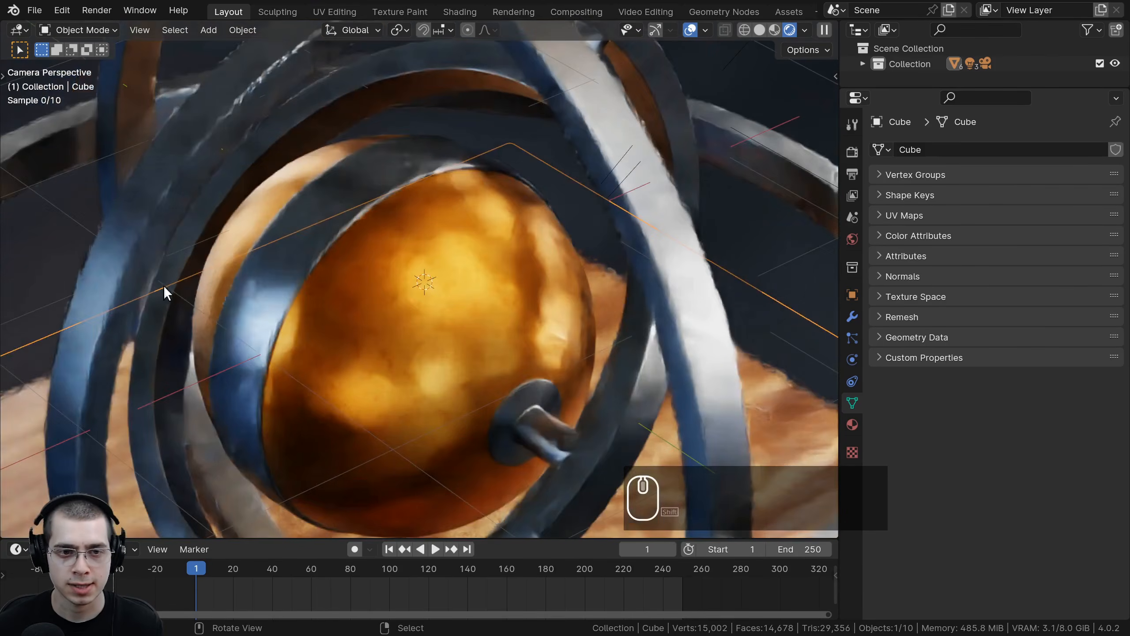
key(a)
scroll(467, 319, down, 4)
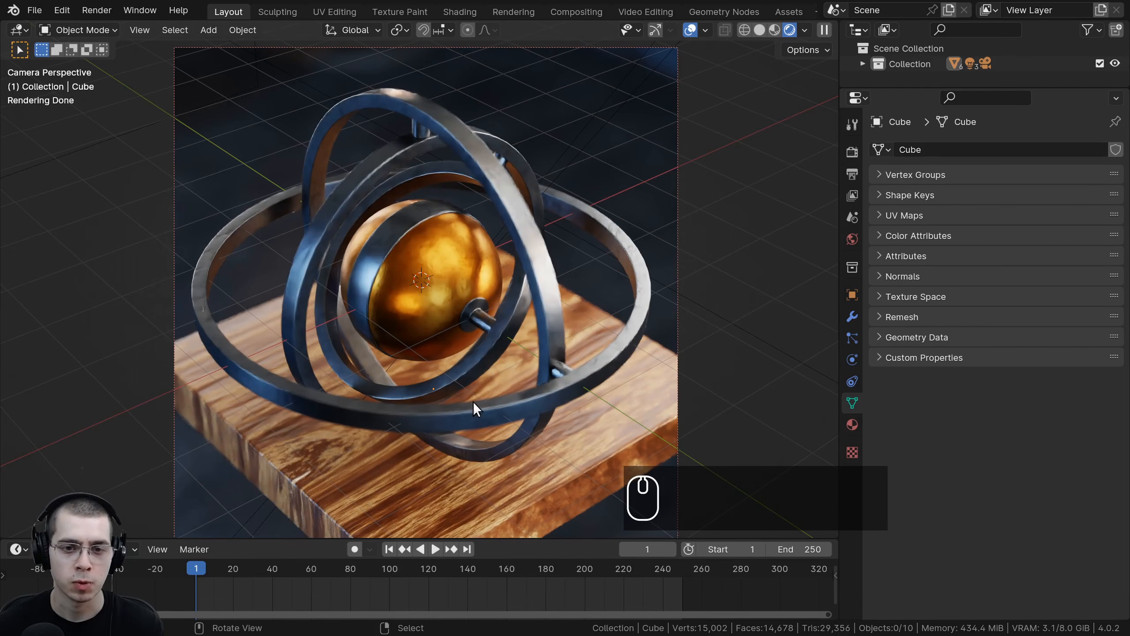
mouse_move(189, 592)
mouse_down()
mouse_move(247, 596)
mouse_move(194, 594)
mouse_up()
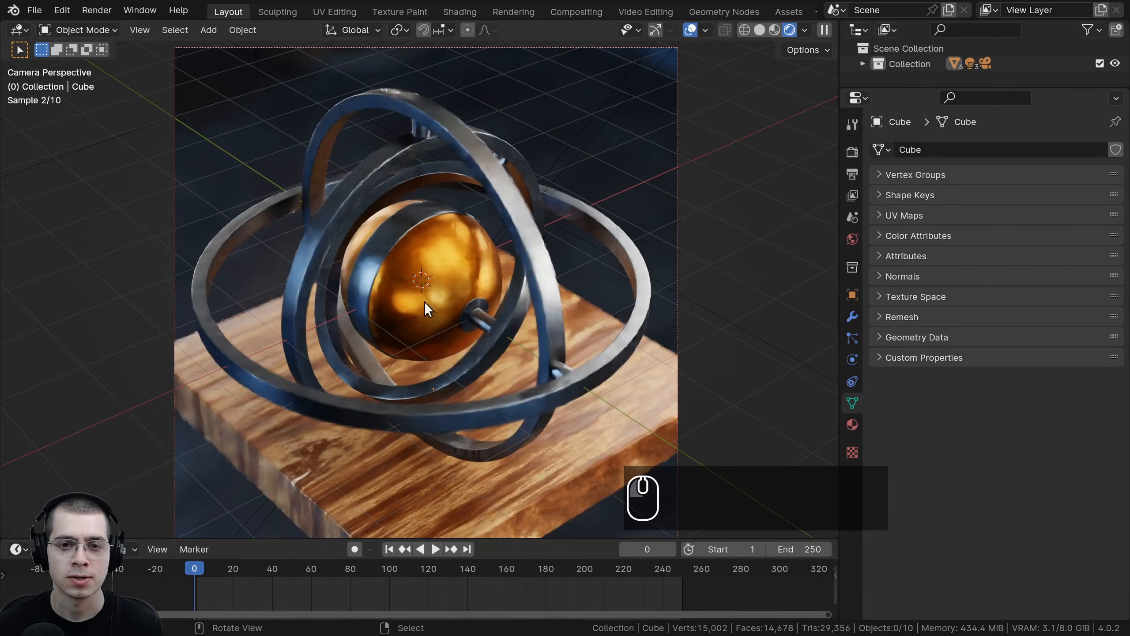
scroll(510, 285, down, 2)
scroll(573, 306, up, 1)
key(a)
key(a)
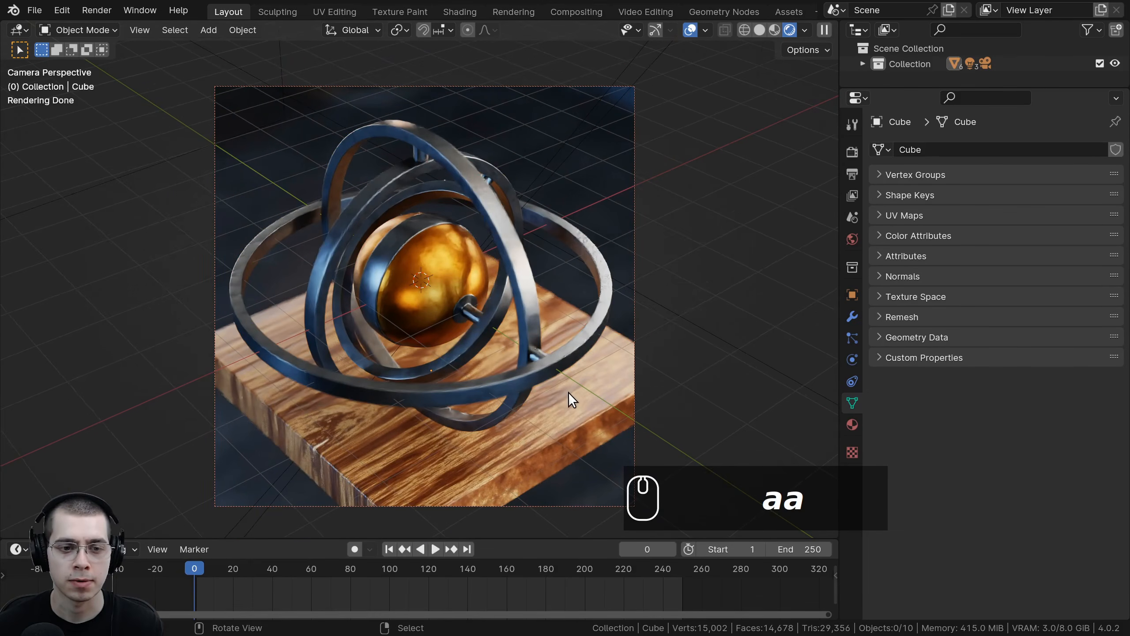
shift+middle_drag(600, 377, 601, 377)
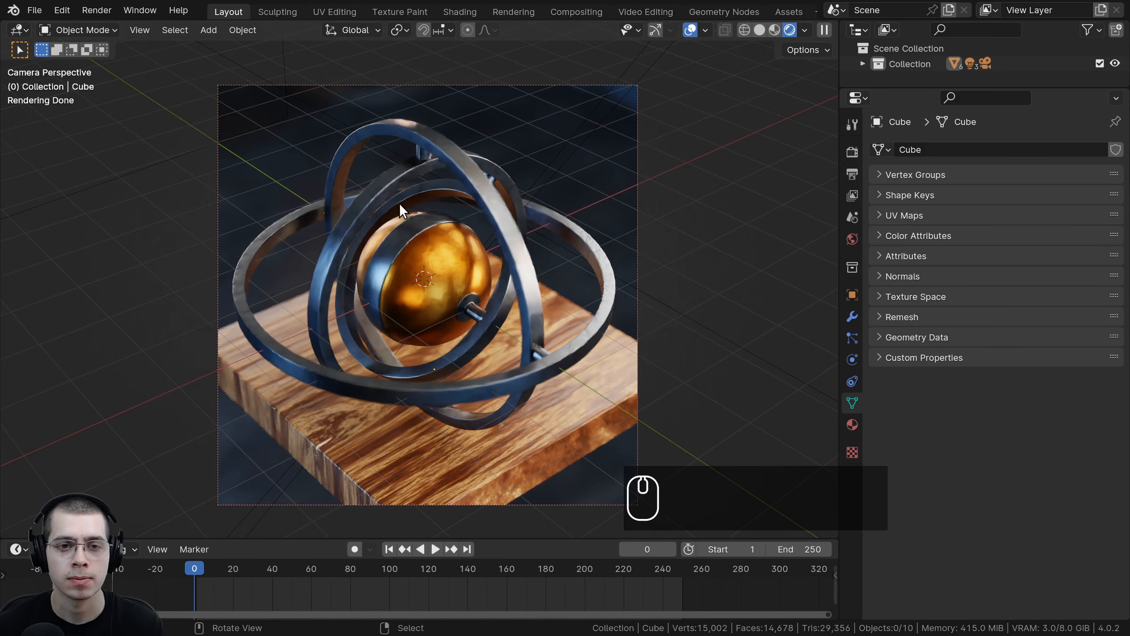
Step: Add a plane and move, rotate and scale it beside the gyroscope
key(shift+a)
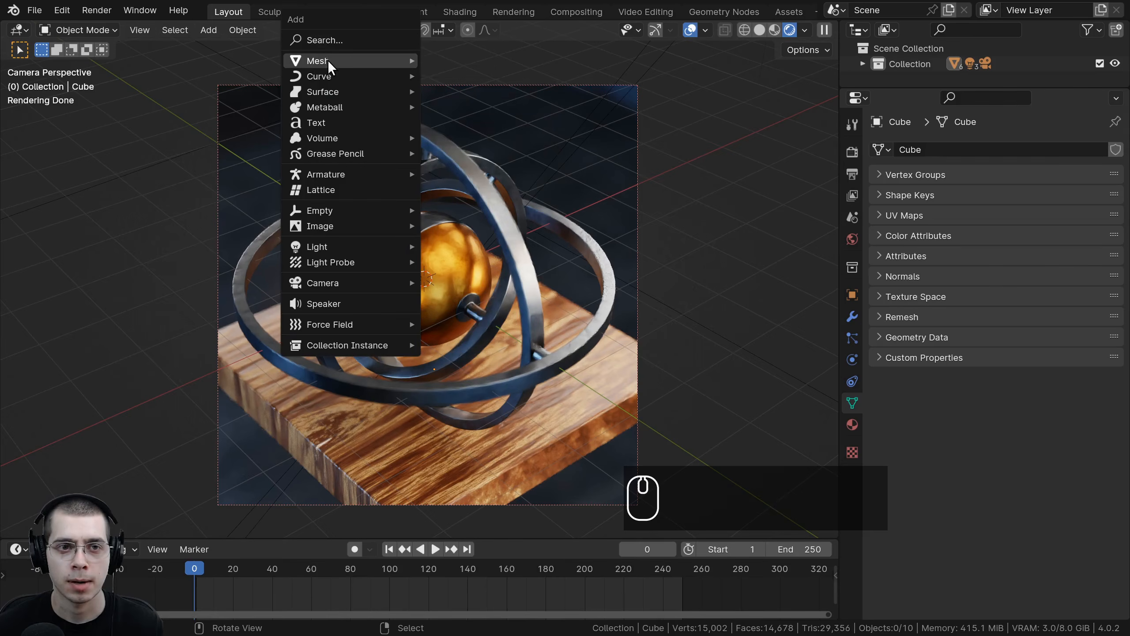
mouse_move(328, 60)
click(484, 55)
scroll(541, 300, down, 3)
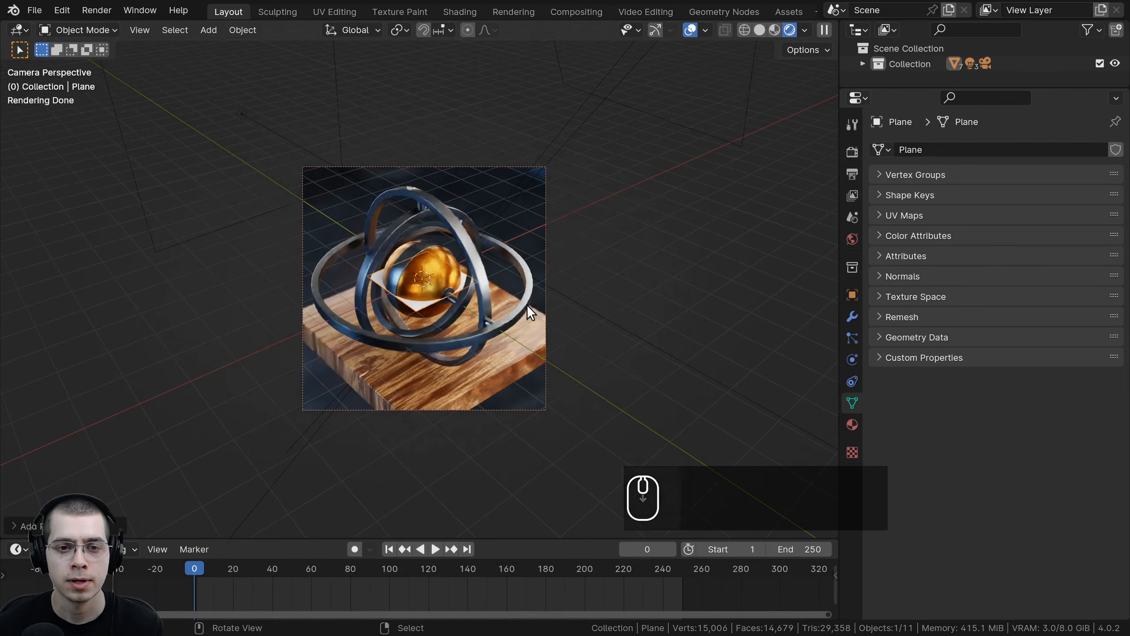
middle_drag(526, 305, 374, 227)
scroll(347, 239, down, 3)
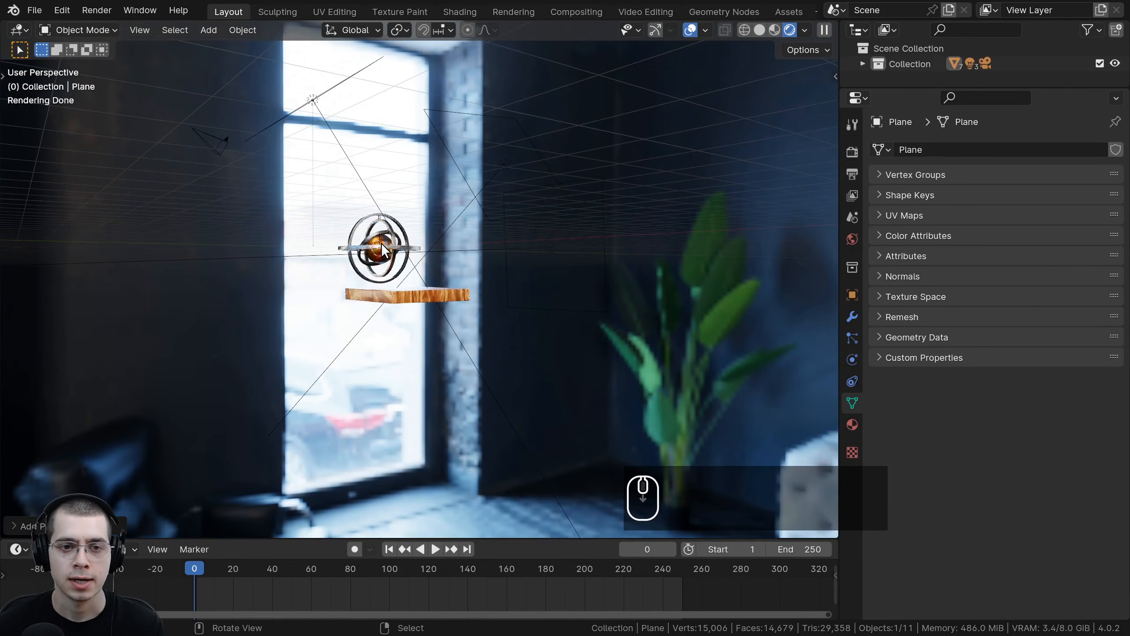
key(g)
click(615, 326)
key(r)
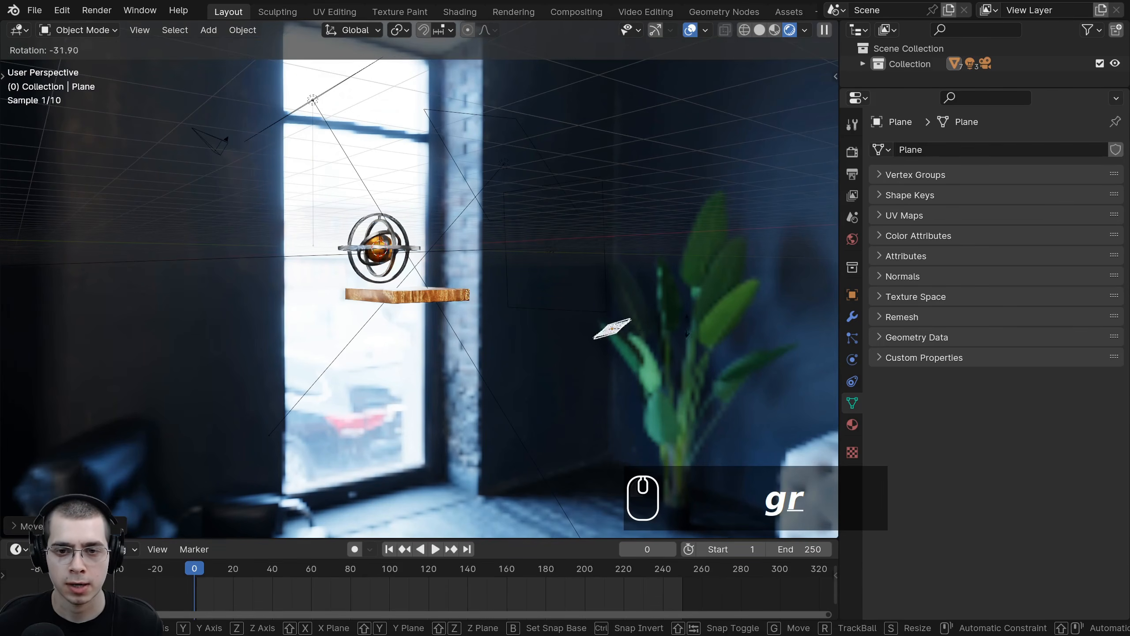
click(647, 310)
key(s)
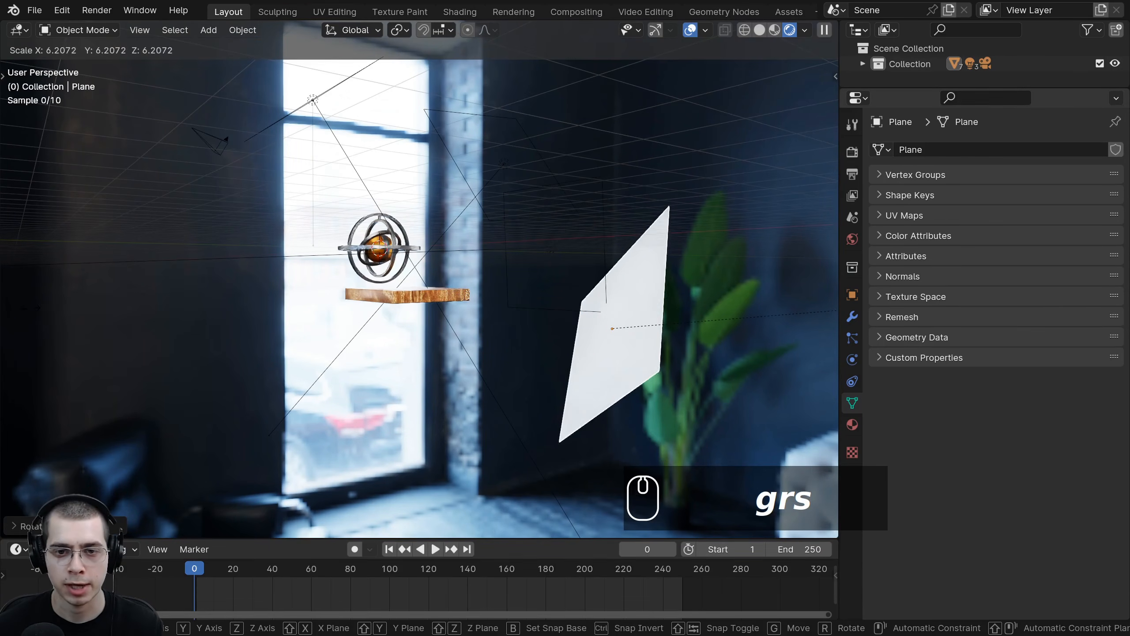
click(626, 324)
key(g)
click(634, 316)
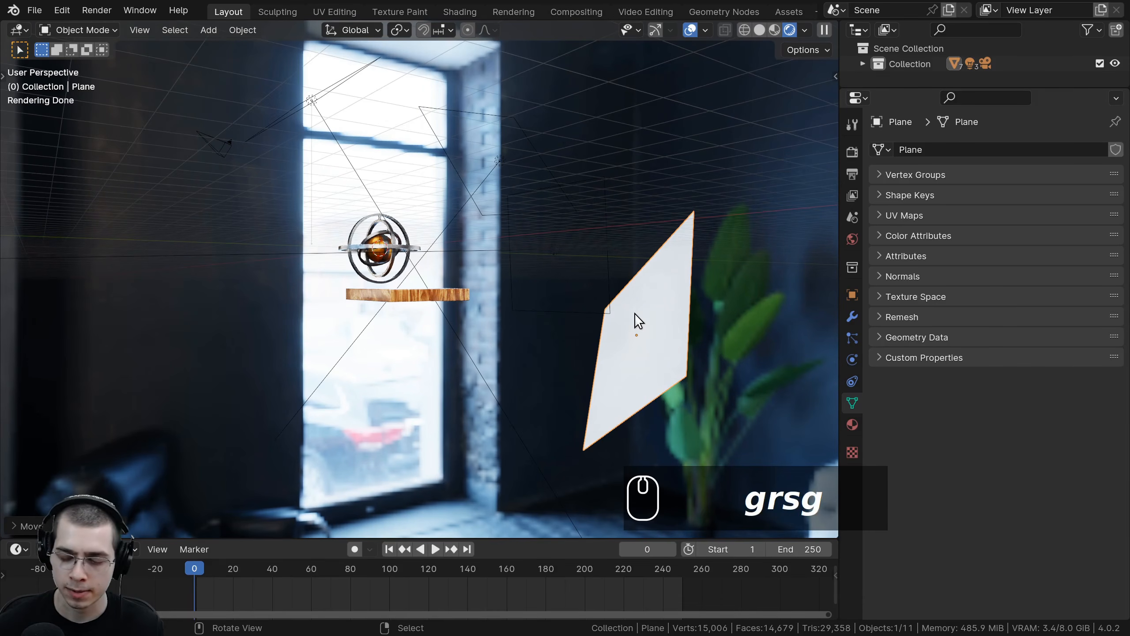
Step: In the camera view, rotate, scale and move the plane into a backdrop behind the gyroscope
key(KP_0)
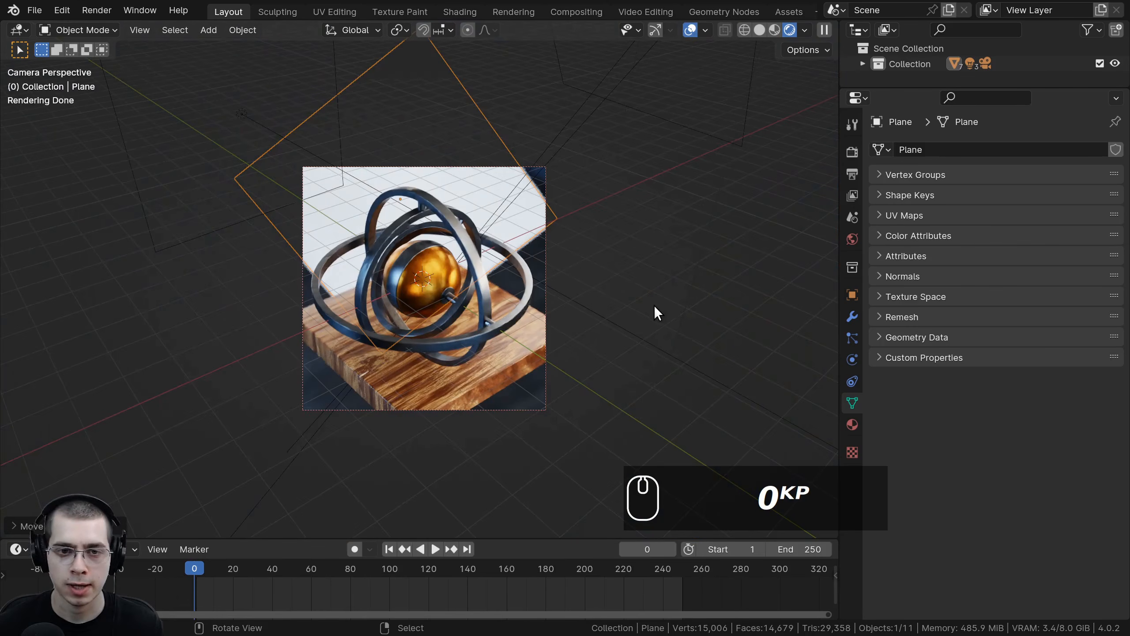
key(r)
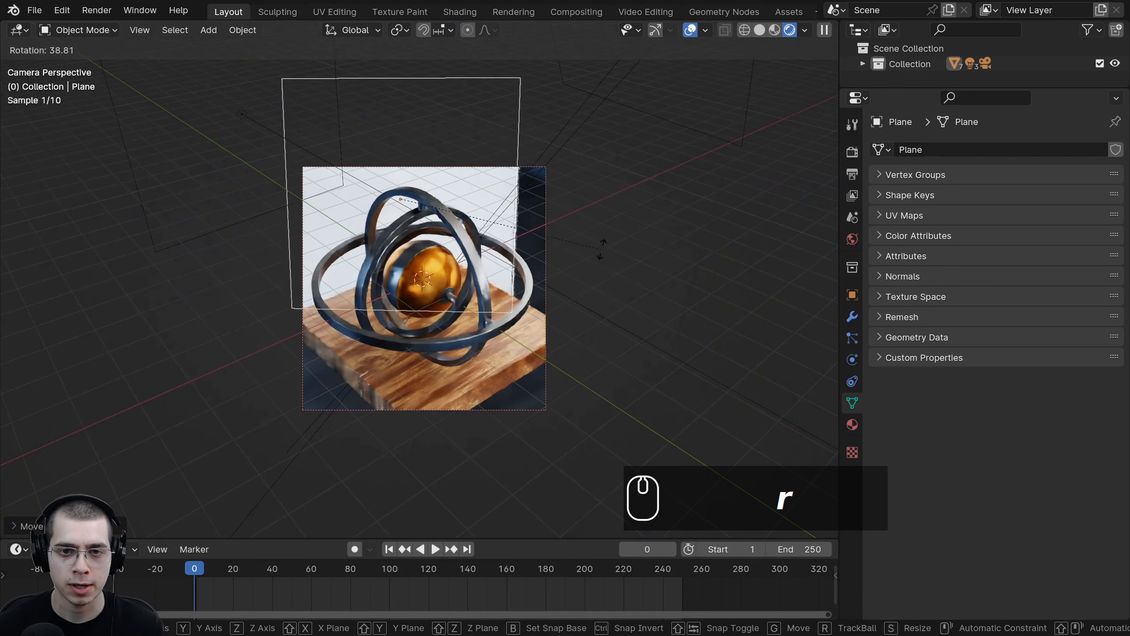
click(645, 249)
key(s)
key(g)
key(r)
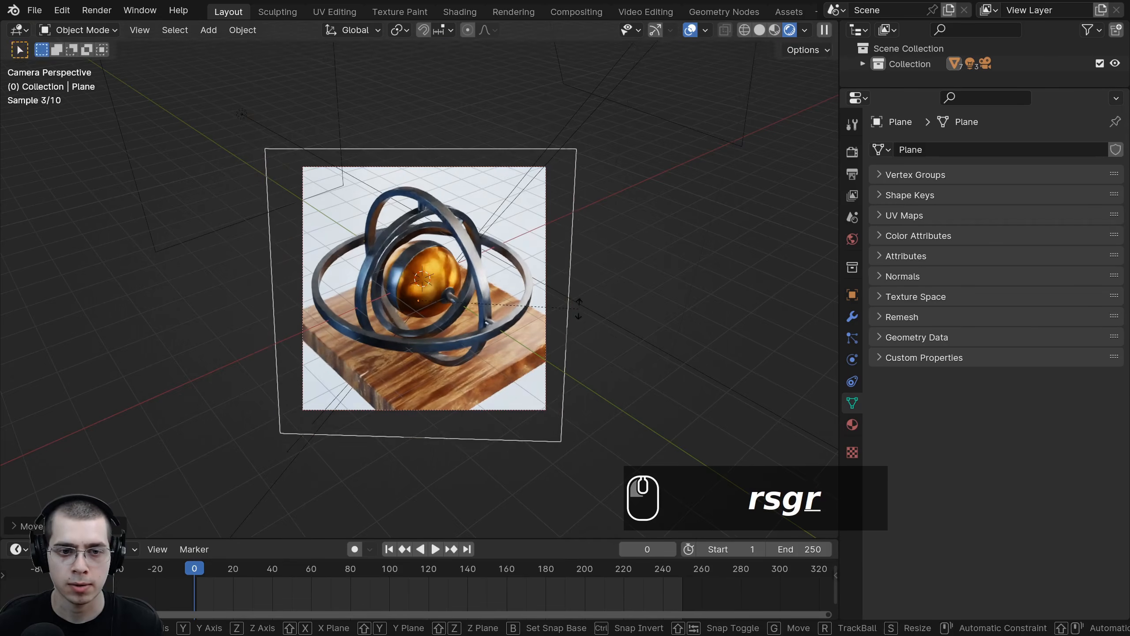
key(r)
click(580, 306)
key(s)
key(g)
key(s)
key(r)
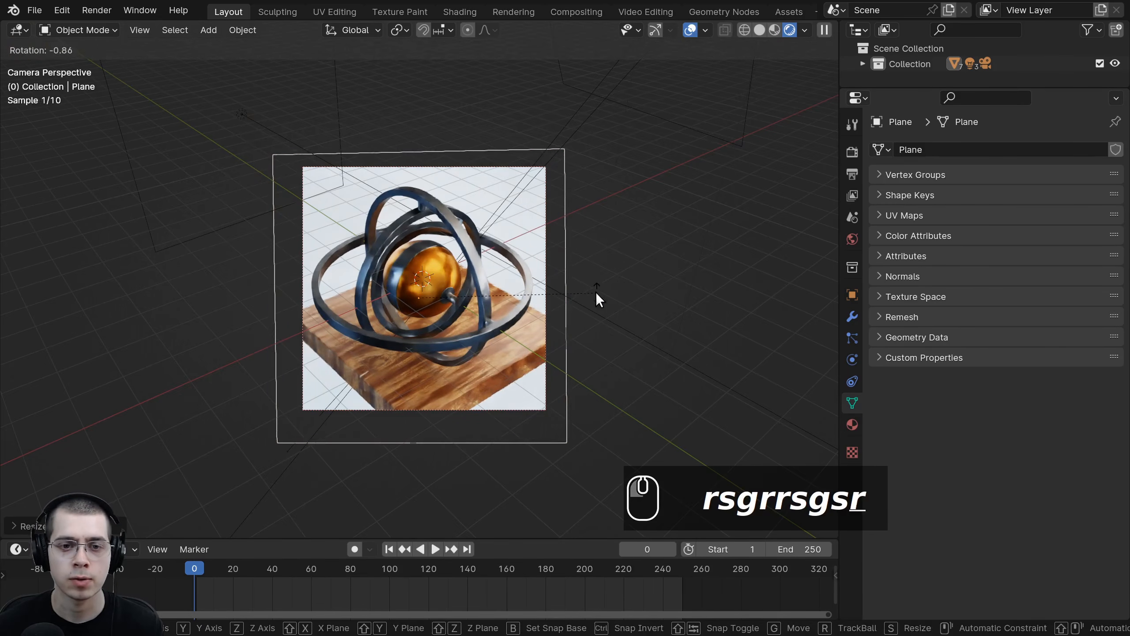
key(g)
click(306, 151)
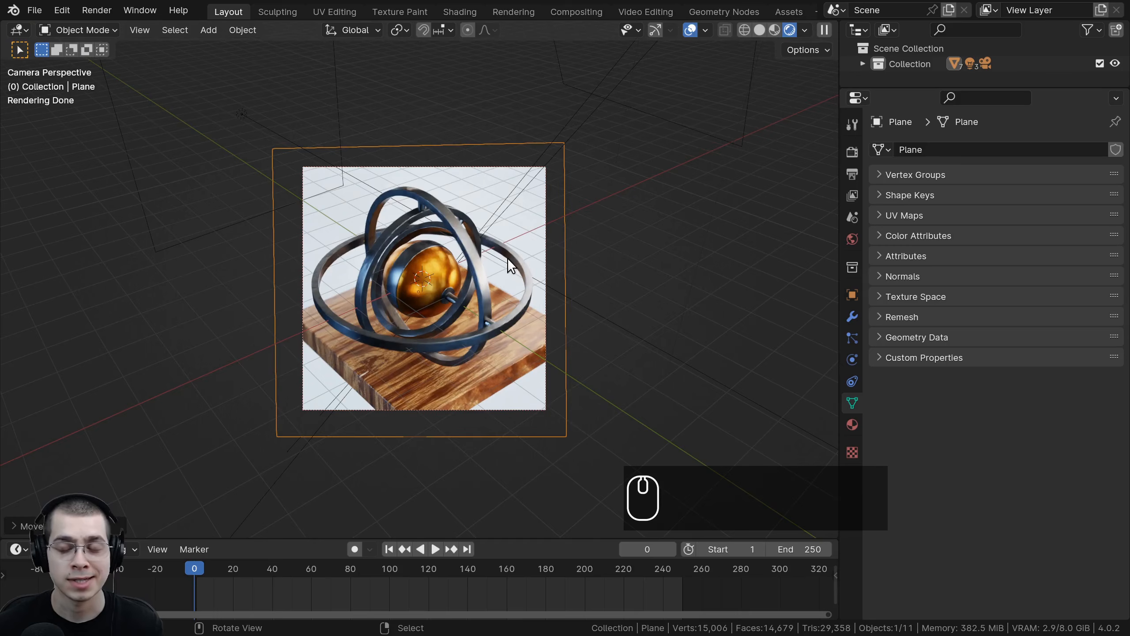
Step: Add a new material to the backdrop plane using a Glass BSDF shader with roughness 0.3
scroll(653, 293, up, 2)
click(850, 425)
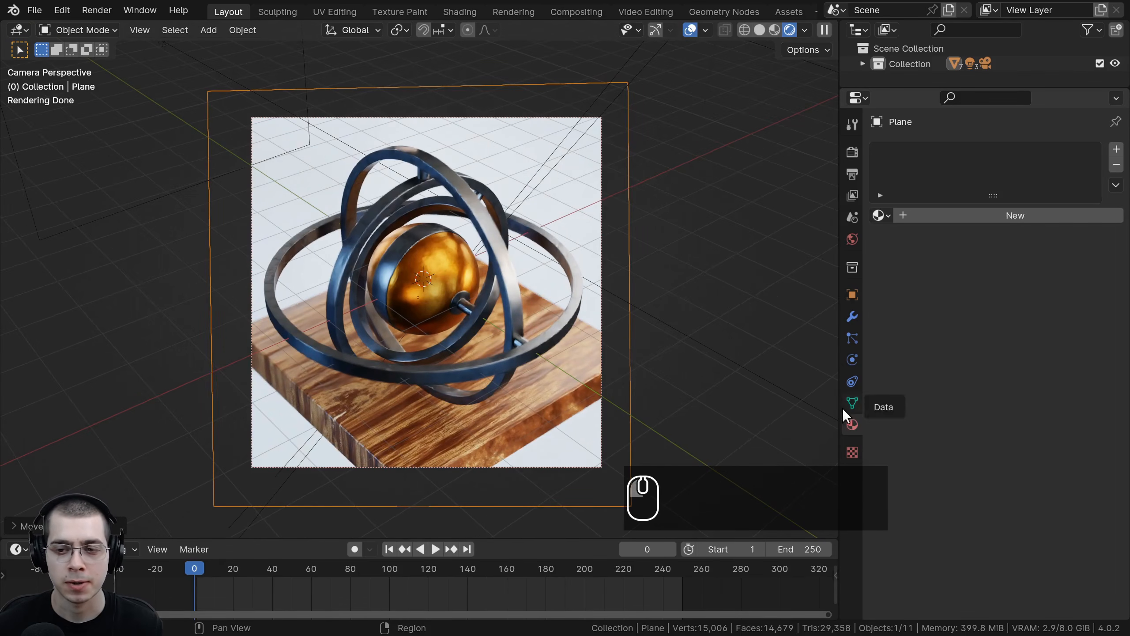
click(1005, 217)
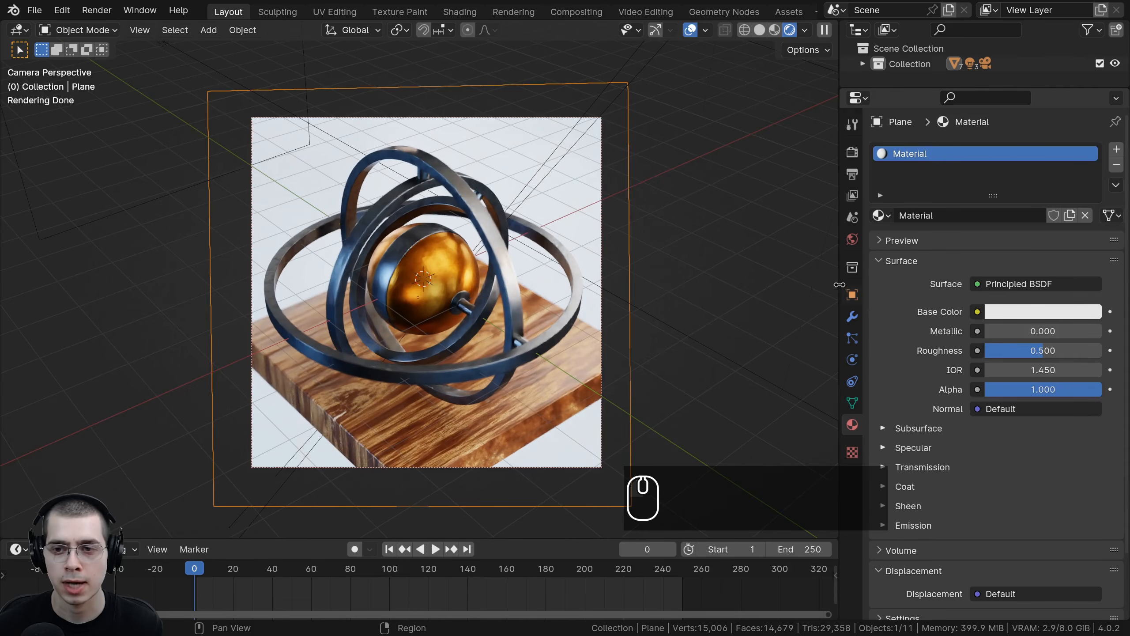
drag(840, 292, 852, 291)
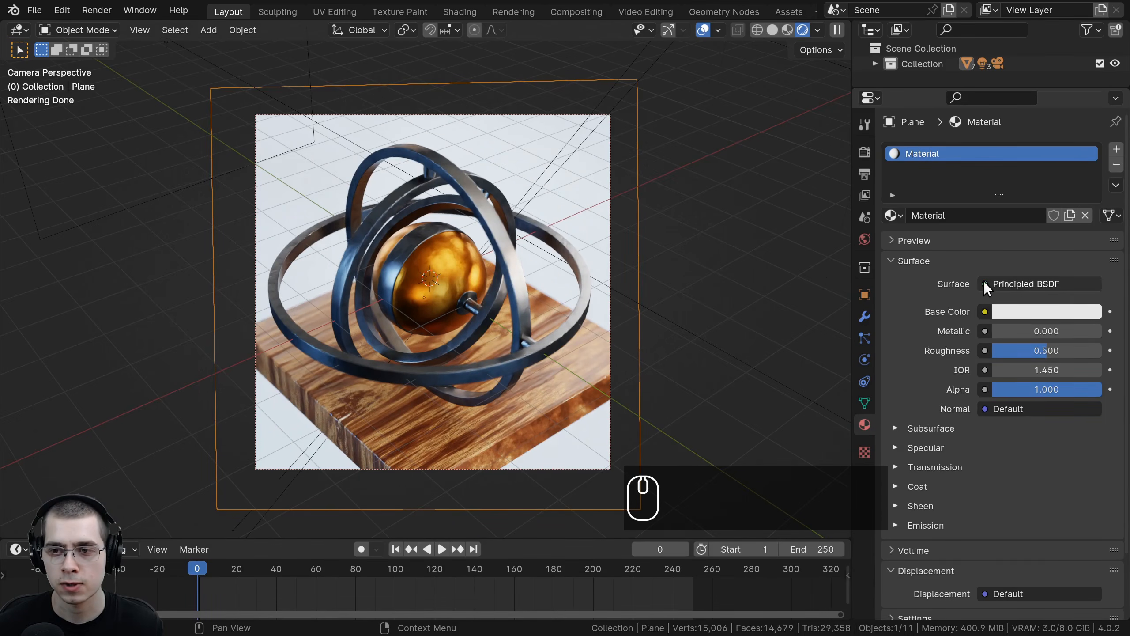
click(983, 282)
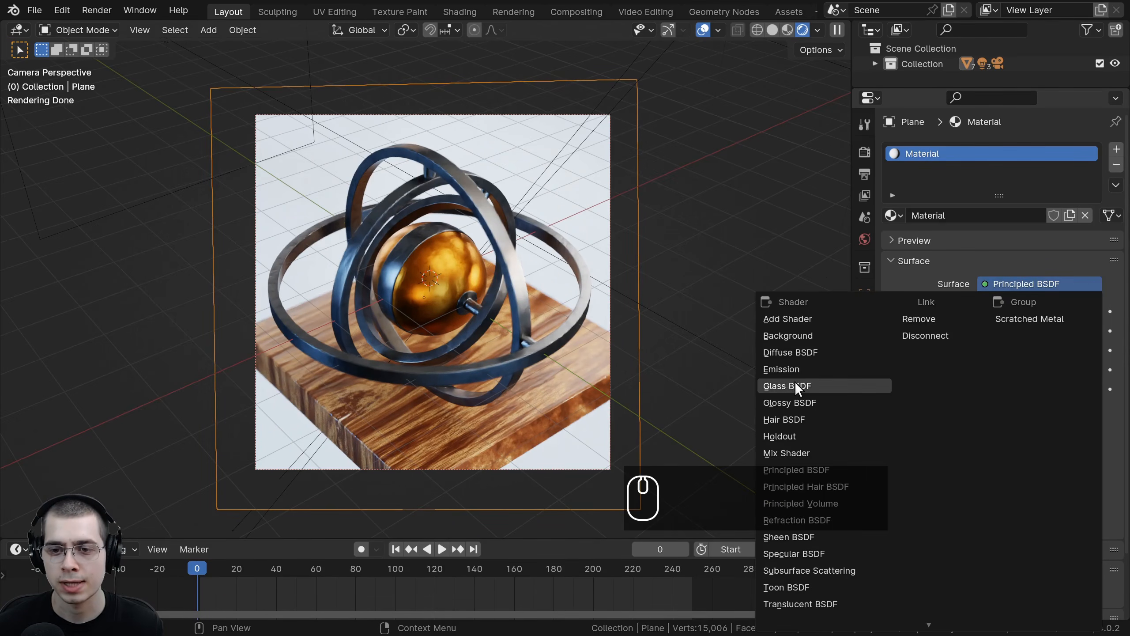
click(781, 386)
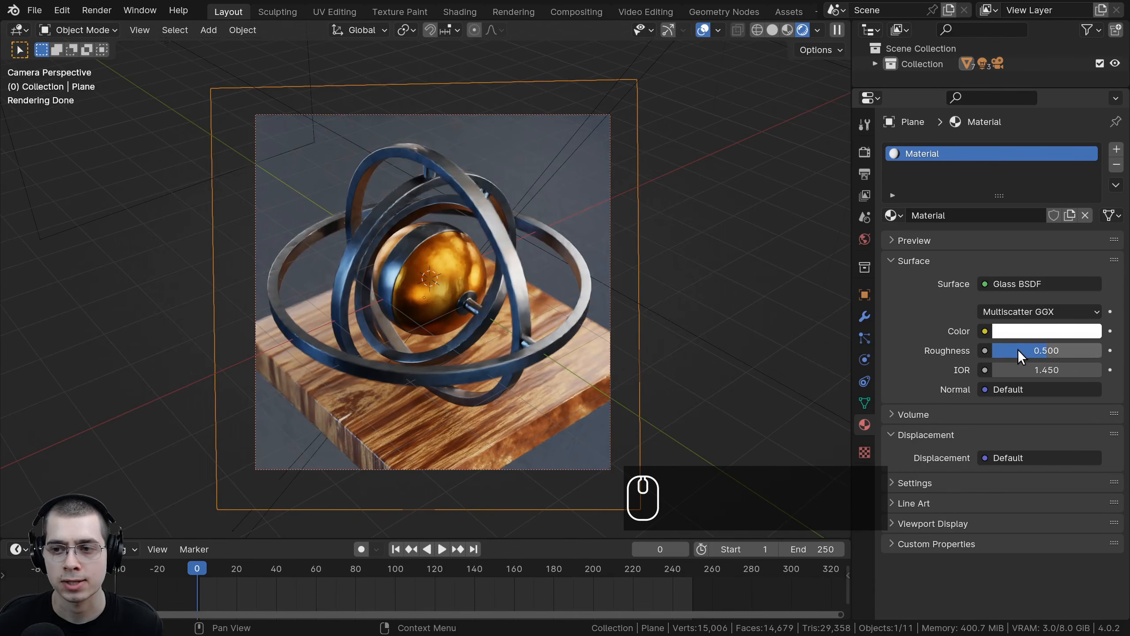
click(1047, 350)
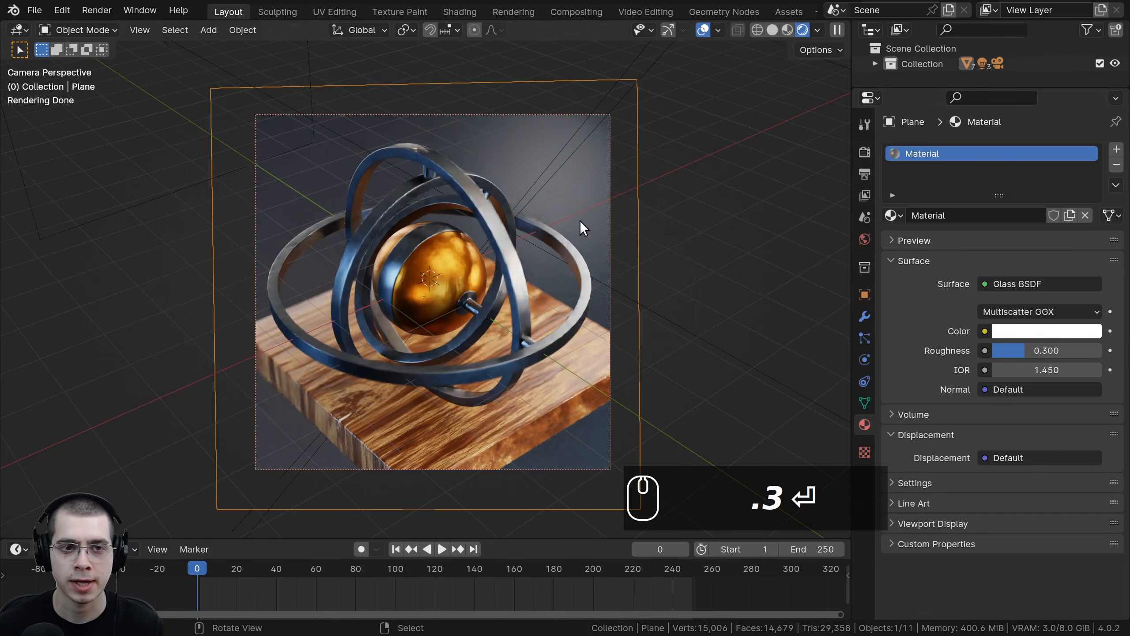
Step: Set the glass material's color to a dark blue (hue 0.562, saturation 0.450, value 0.448)
middle_drag(579, 220, 334, 307)
key(KP_0)
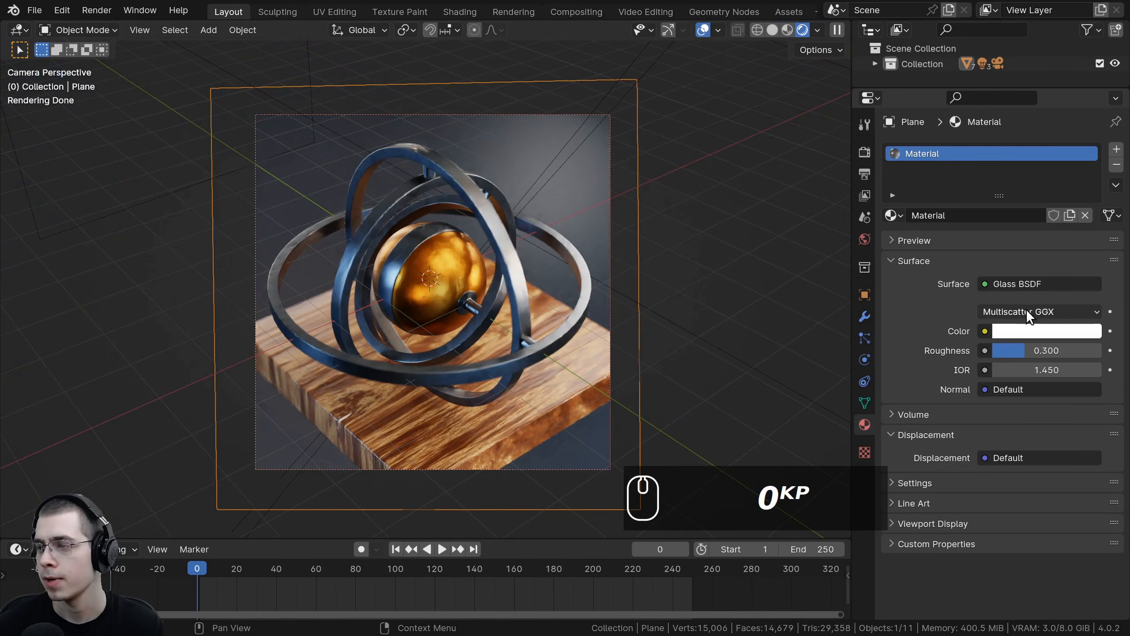
click(1011, 331)
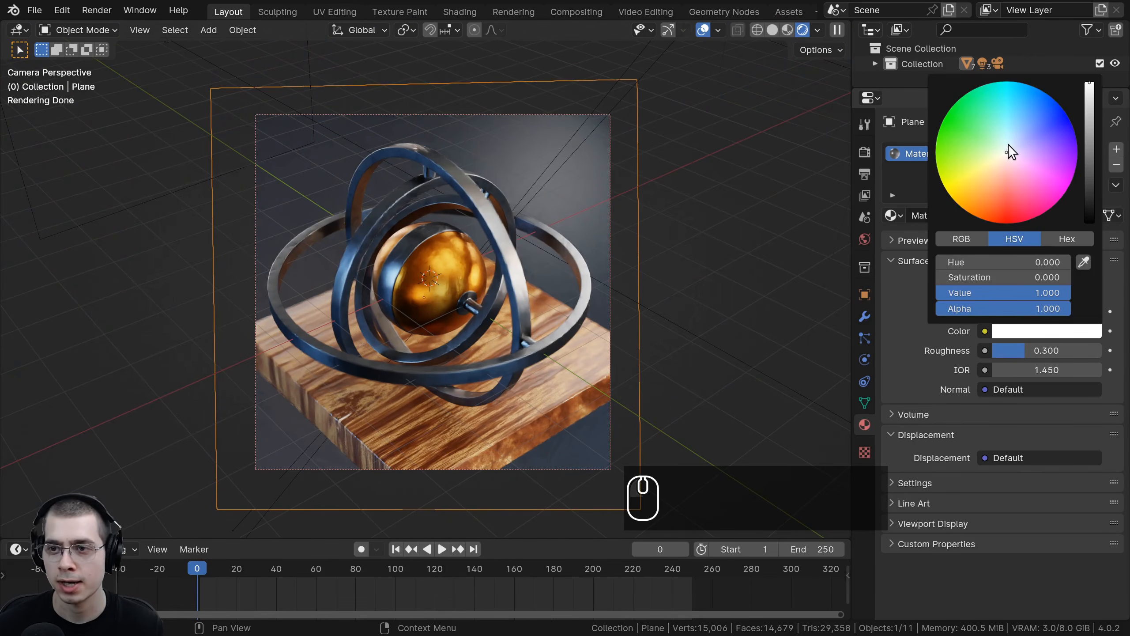
drag(1009, 144, 1014, 137)
scroll(1014, 138, down, 1)
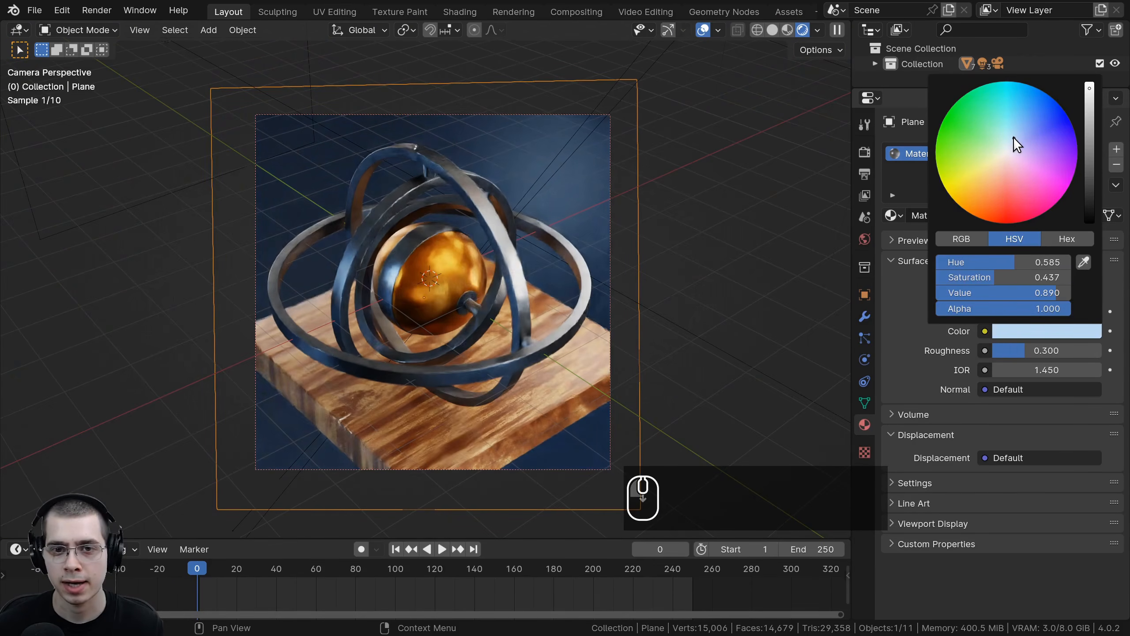
scroll(1014, 136, down, 3)
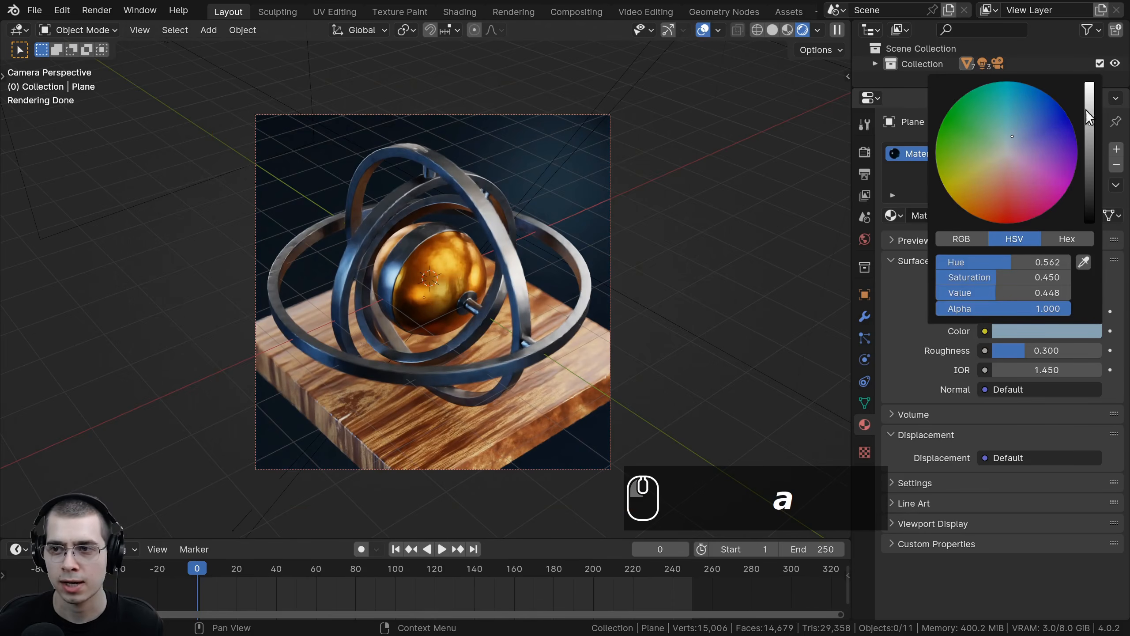
scroll(369, 219, down, 3)
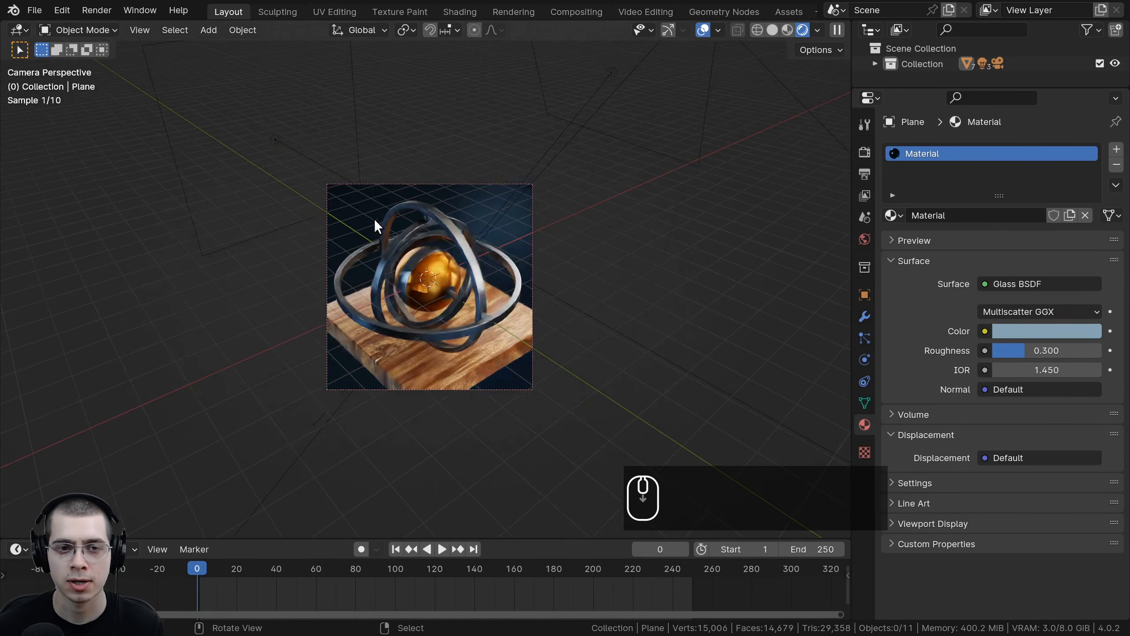
Step: Zoom in and out of the camera view to examine the gyroscope against the blue glass backdrop
key(a)
key(a)
middle_drag(444, 193, 457, 279)
click(431, 223)
key(KP_1)
key(KP_0)
key(a)
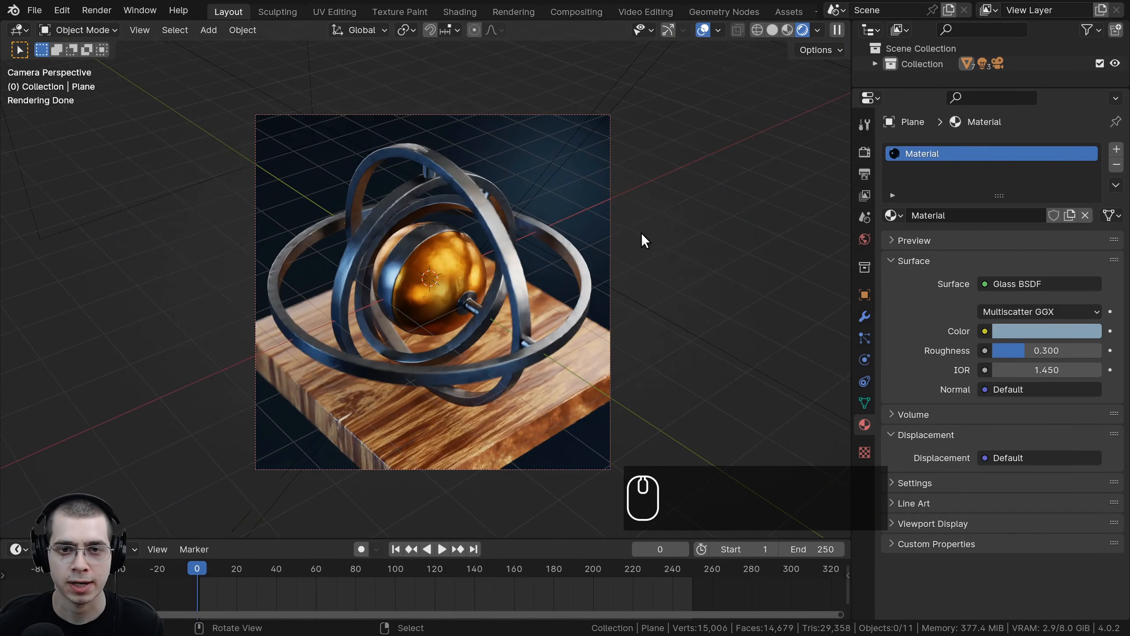
scroll(644, 241, up, 2)
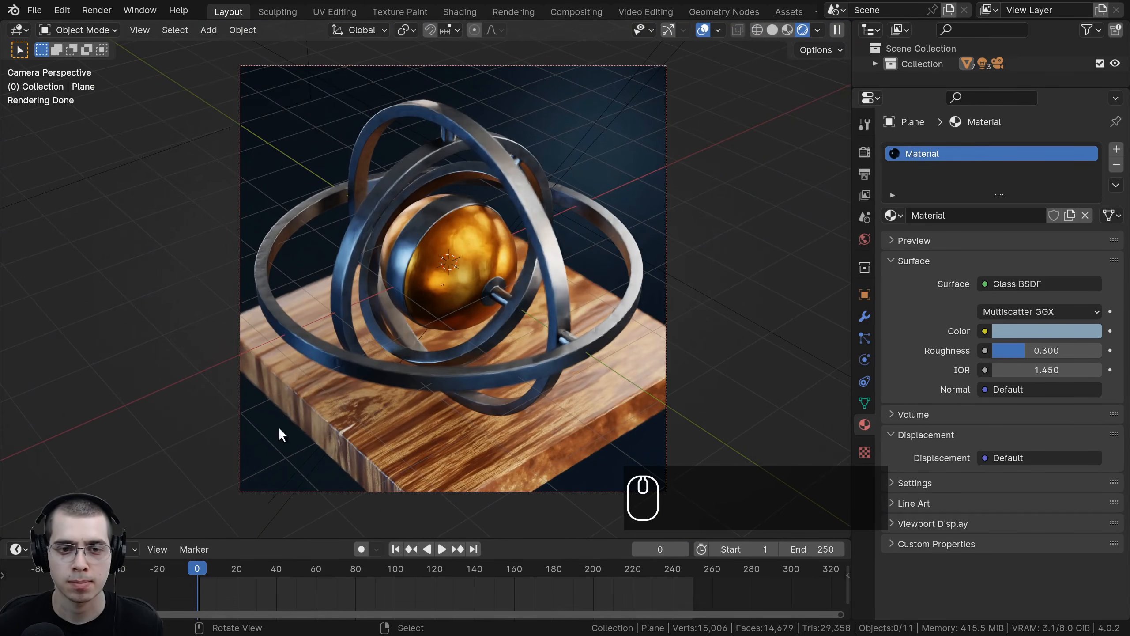
click(508, 69)
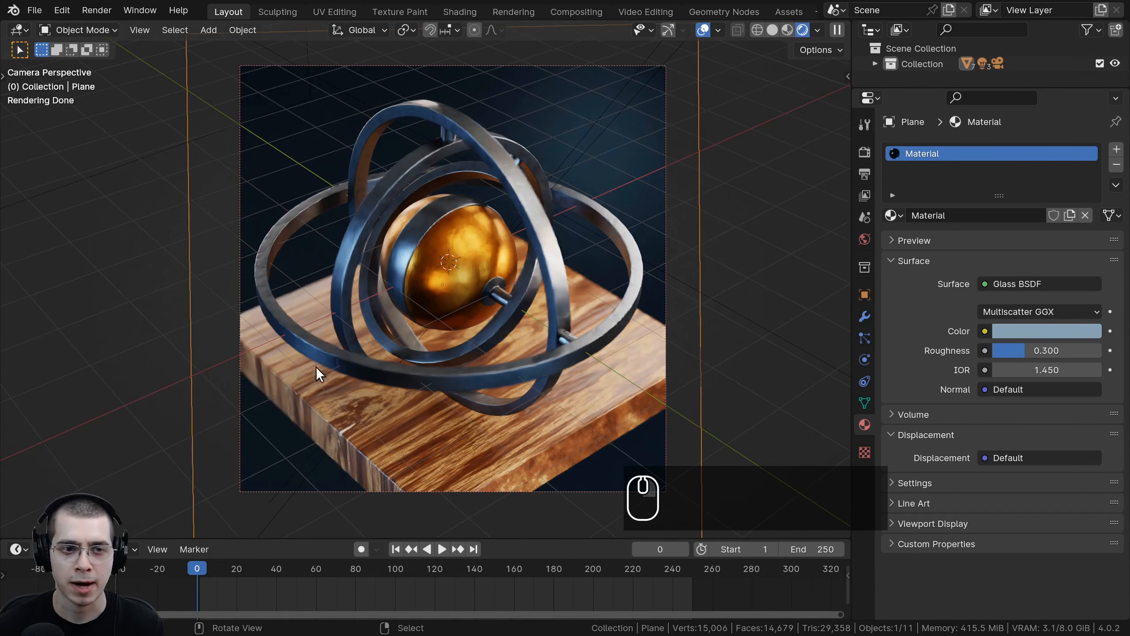
scroll(317, 367, down, 1)
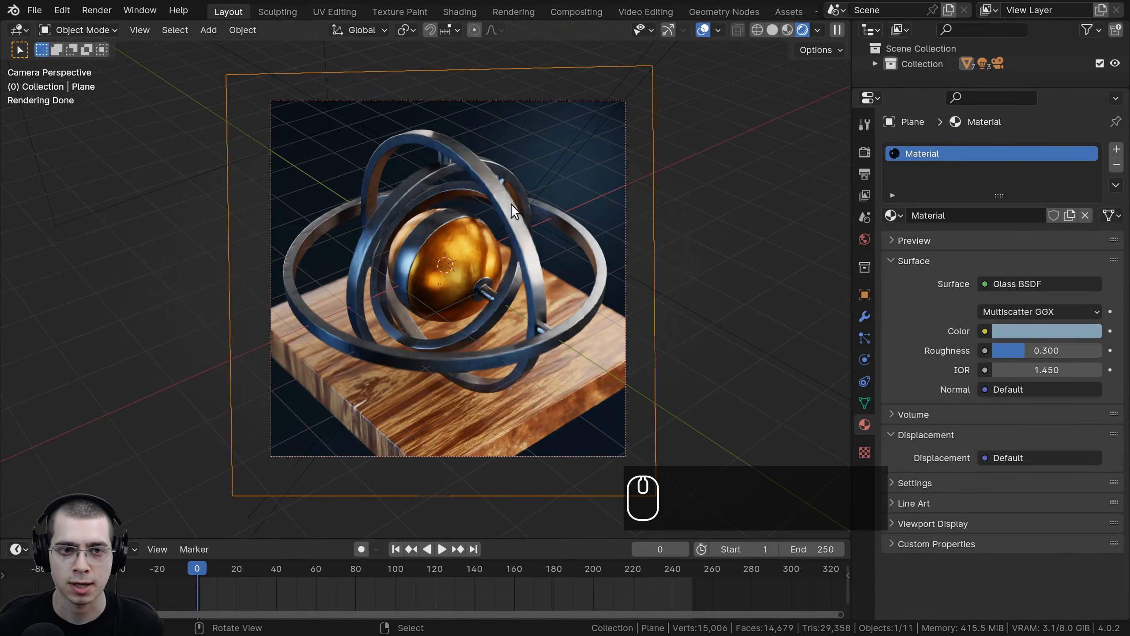
ctrl+scroll(549, 284, down, 1)
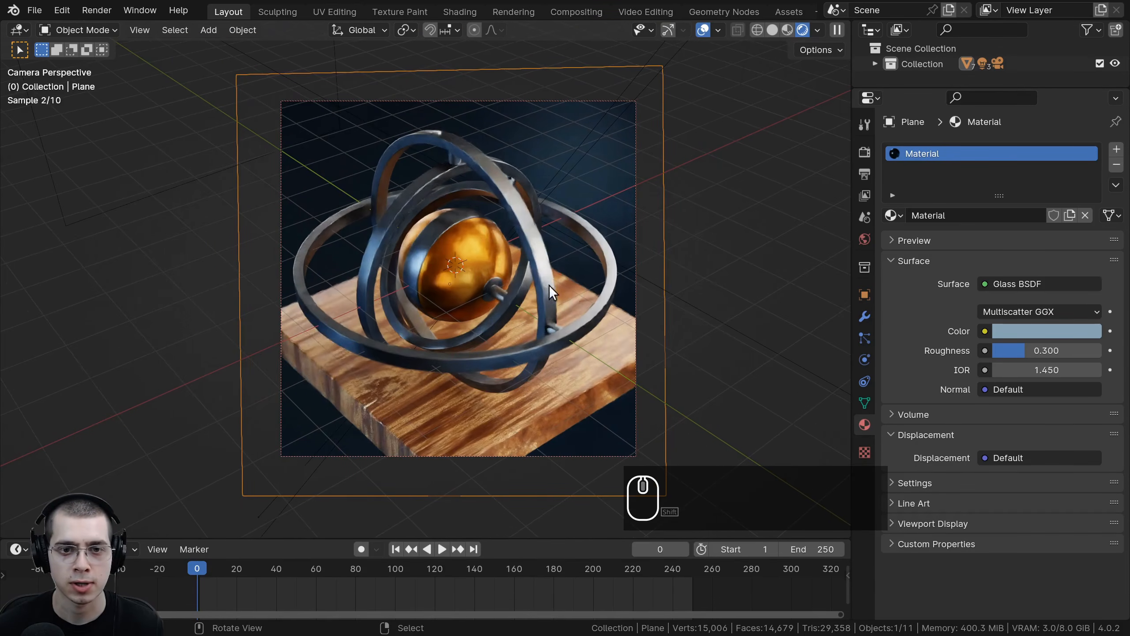
scroll(584, 197, up, 1)
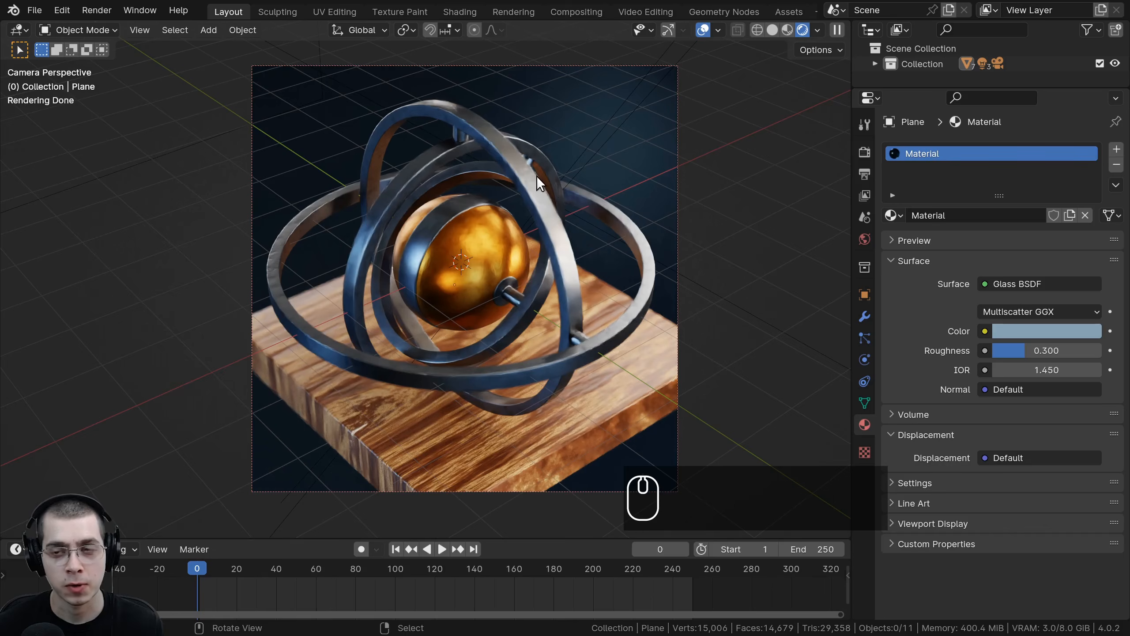
Step: In the render light paths settings, set the Total, Diffuse and Glossy max bounces to 1
click(862, 173)
click(863, 151)
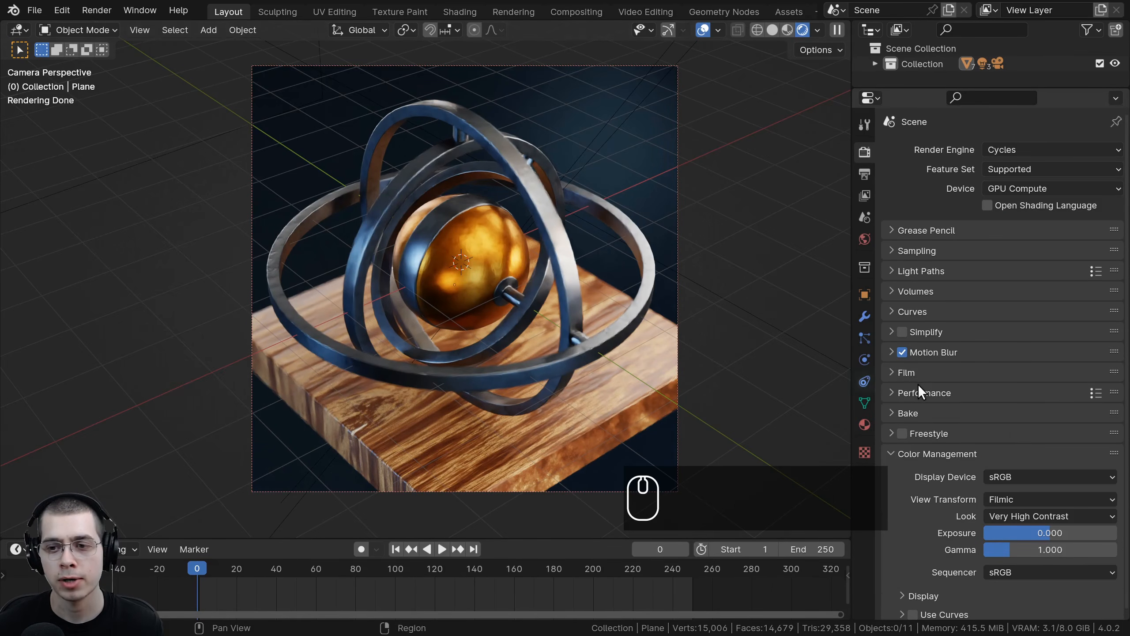
click(904, 353)
click(904, 353)
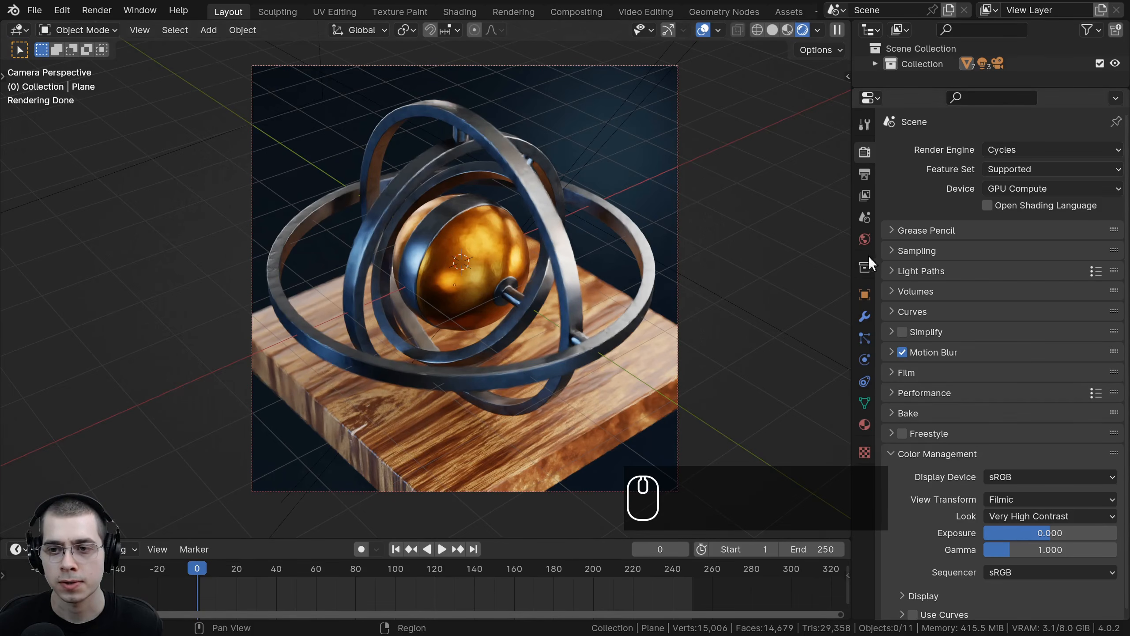
click(895, 267)
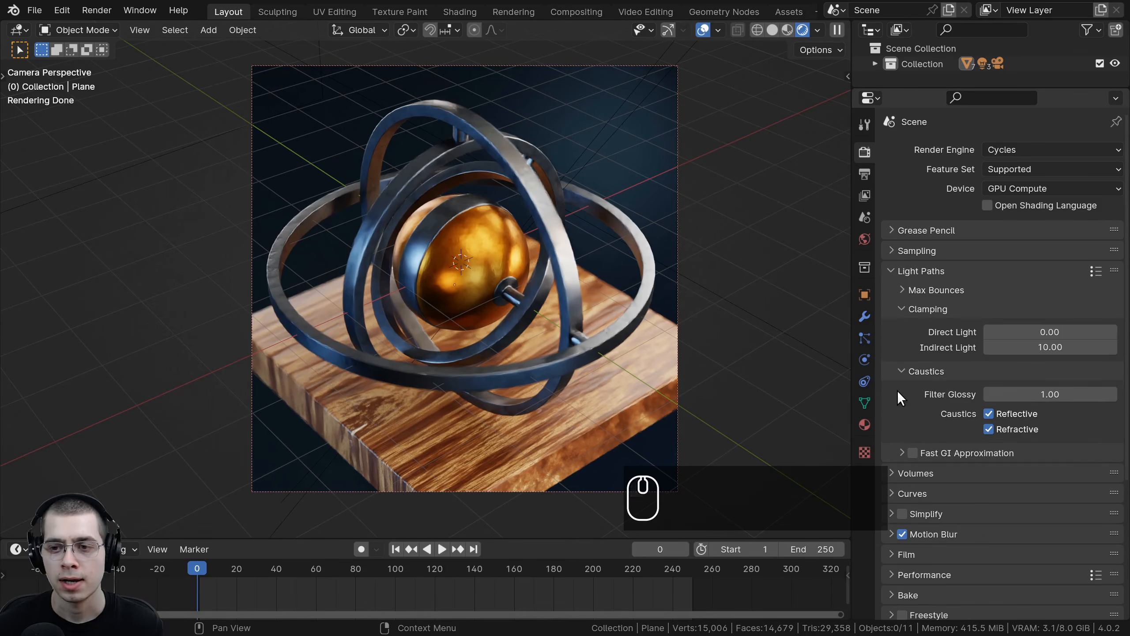
click(900, 289)
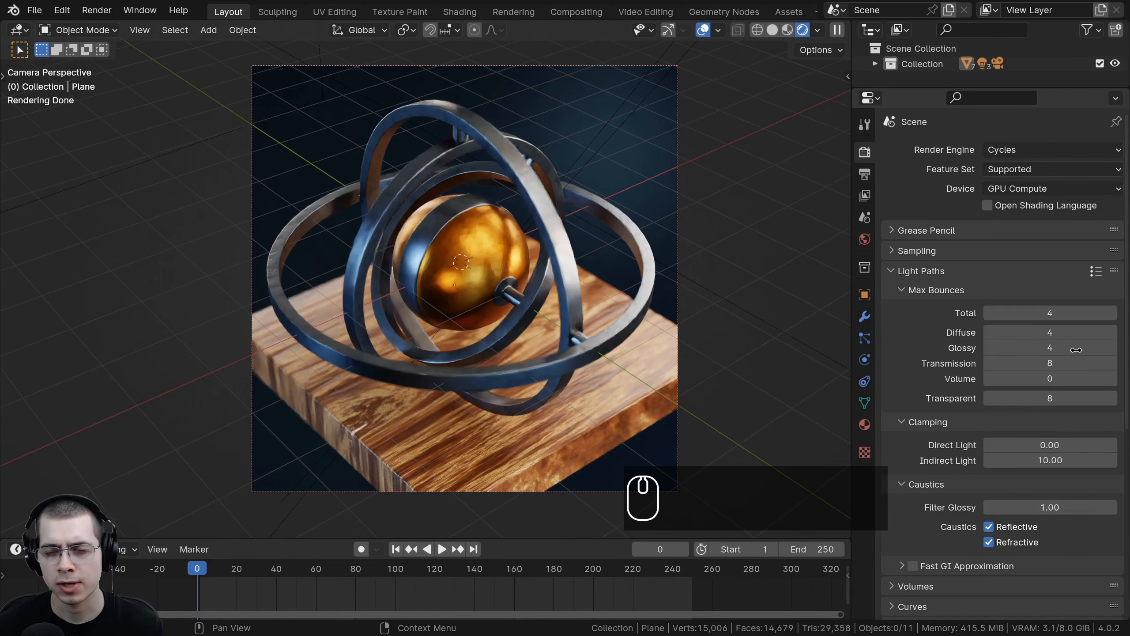
scroll(942, 266, down, 3)
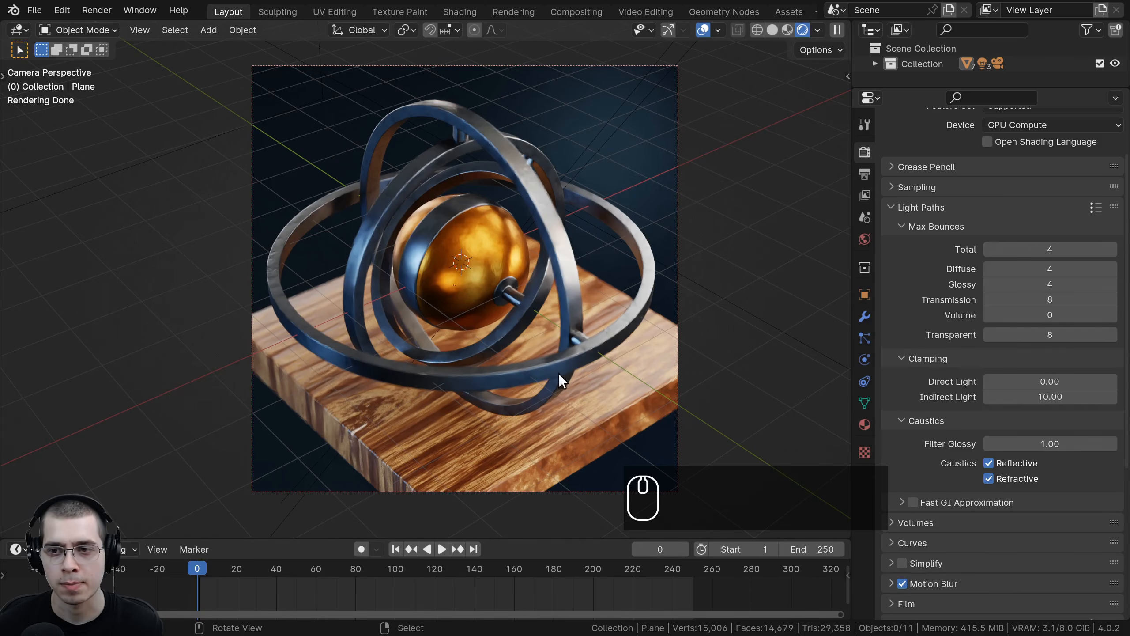
click(1039, 252)
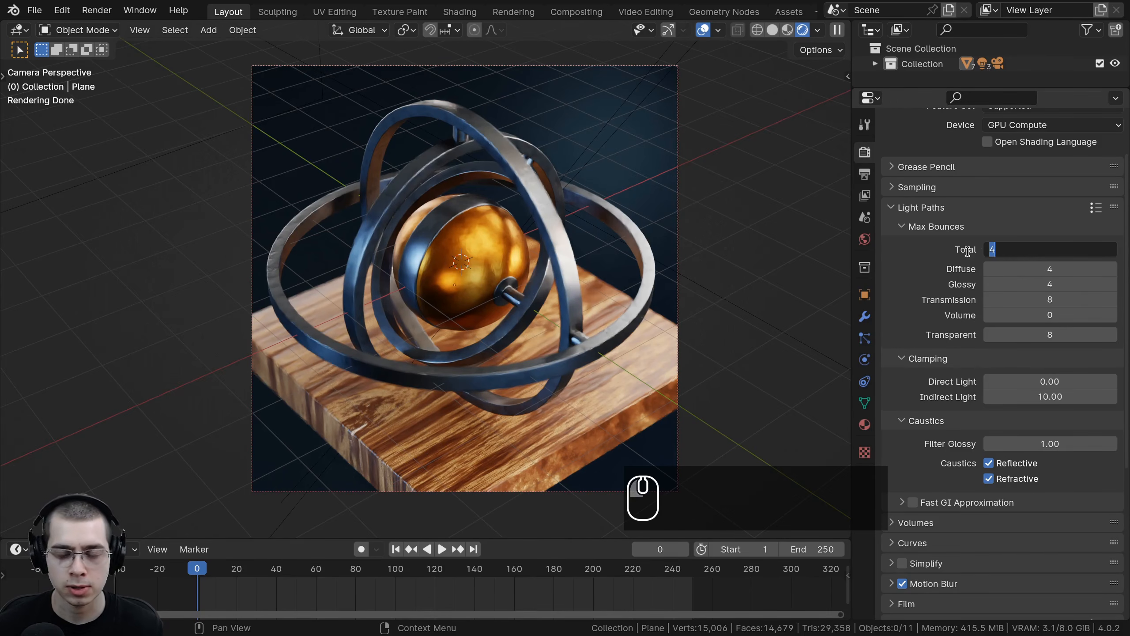
text(1)
click(986, 271)
click(1059, 268)
text(1)
click(1048, 278)
click(1048, 284)
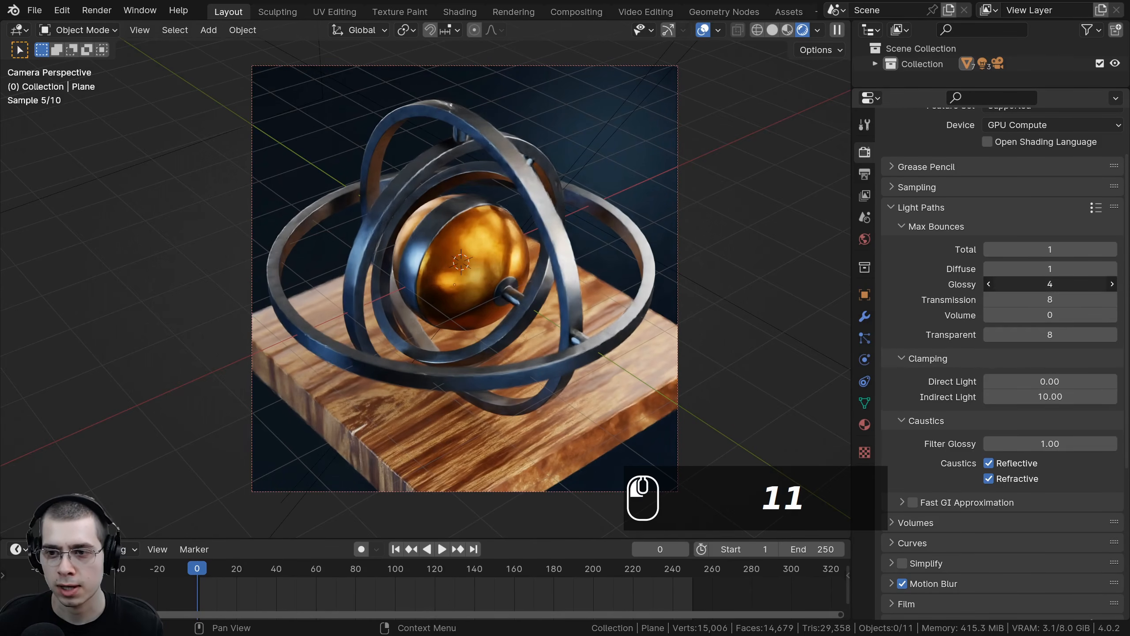
text(1)
click(830, 260)
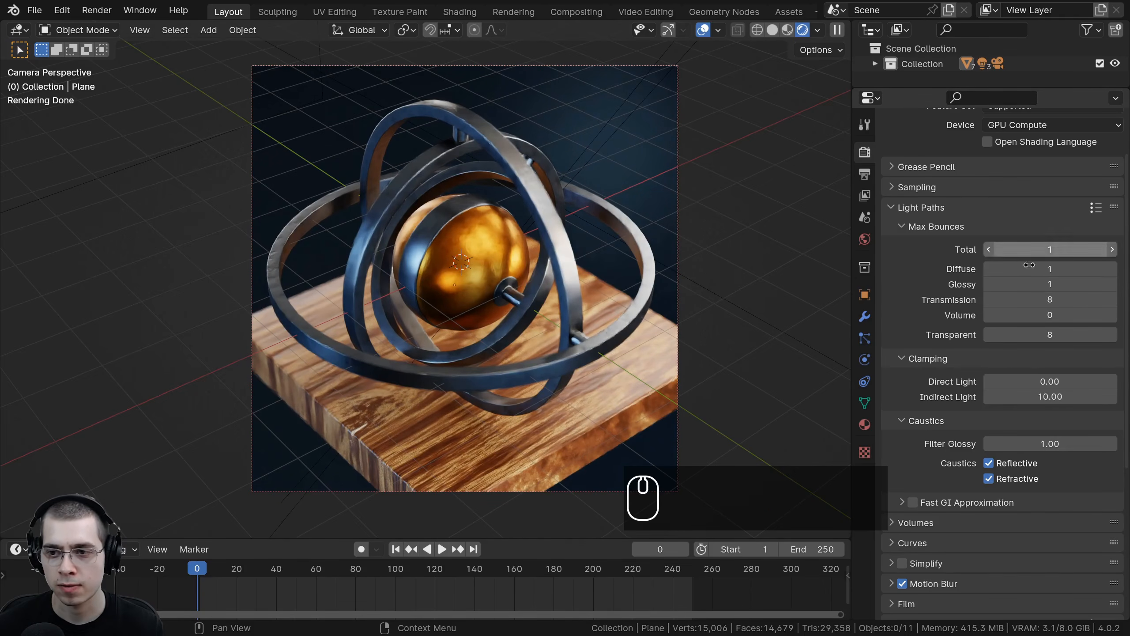
Step: Set the Transmission and Transparent max bounces to 0
click(1040, 300)
text(0)
key(Return)
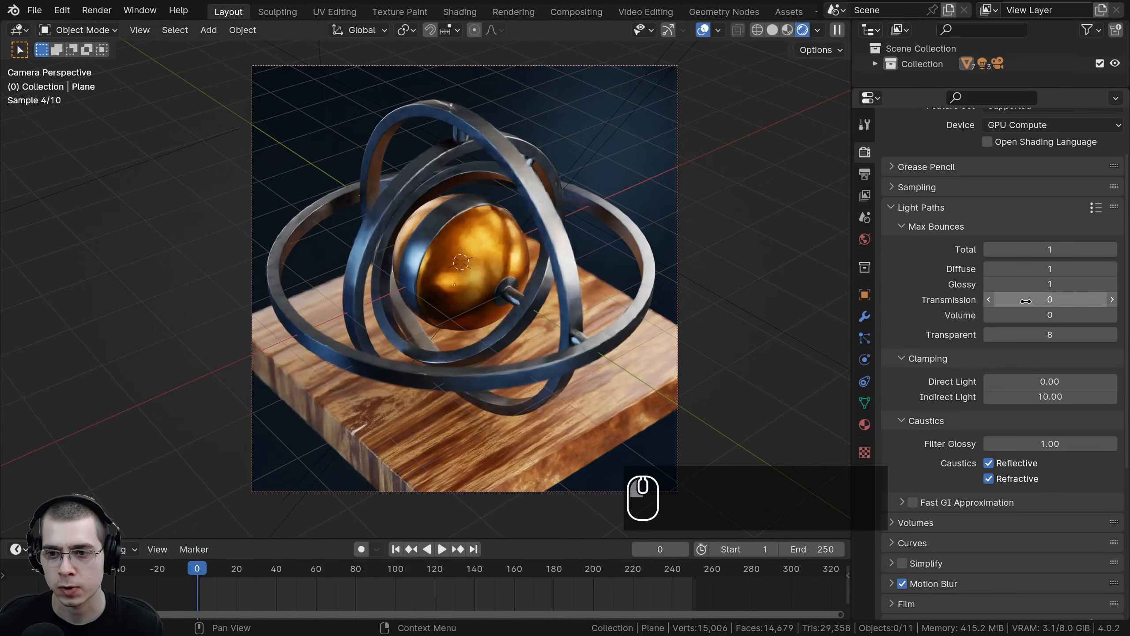
click(1047, 334)
text(0)
key(Return)
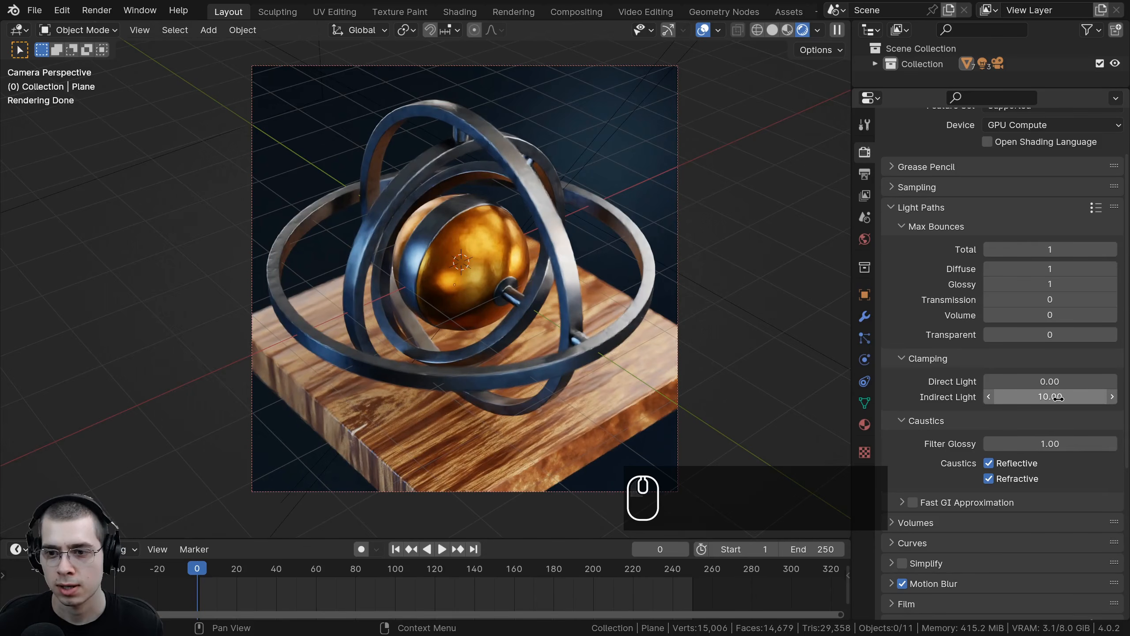
Step: Set Indirect Light clamping and Filter Glossy to 0, and turn off reflective and refractive caustics
click(1059, 396)
text(0)
key(Return)
click(1051, 444)
text(0)
key(Return)
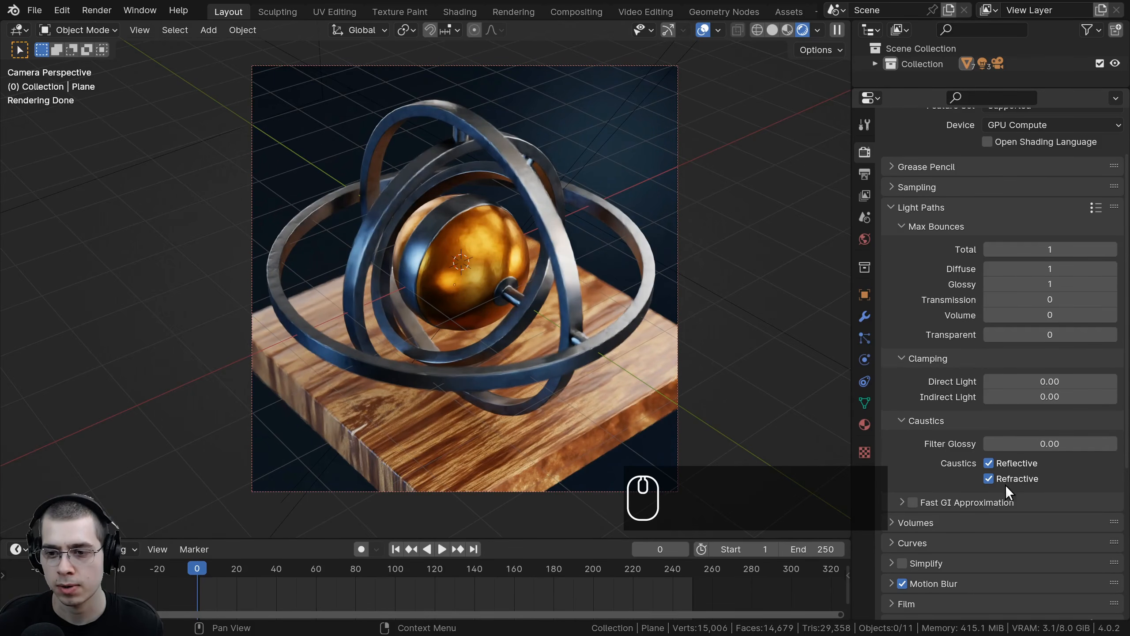
click(986, 464)
click(989, 478)
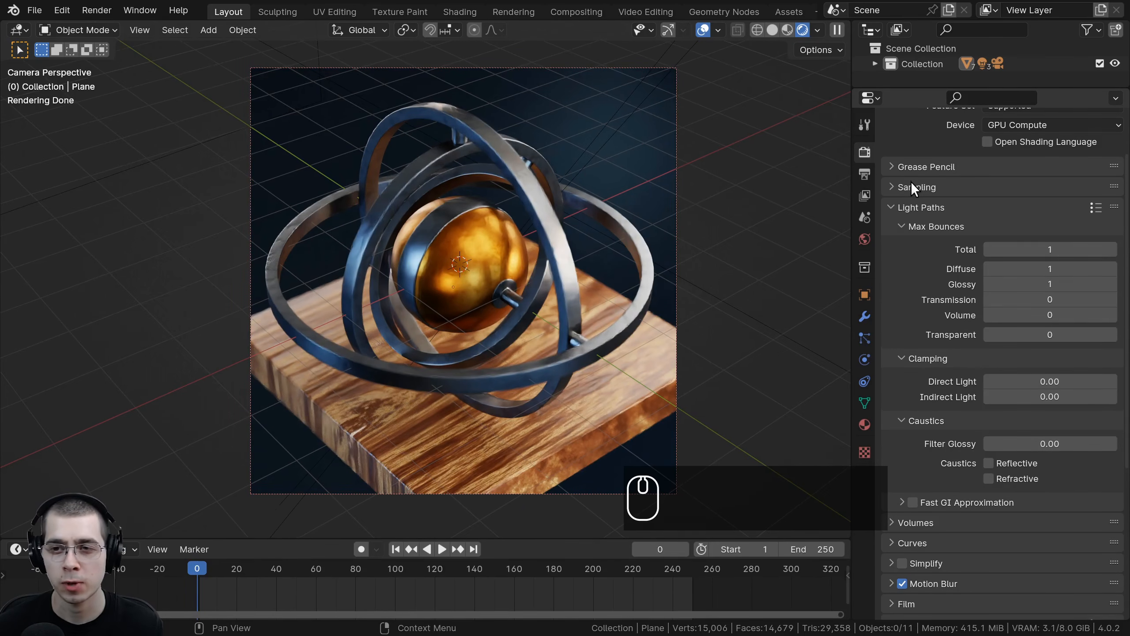
Step: Open the Sampling settings and examine the viewport and render sample counts
click(911, 186)
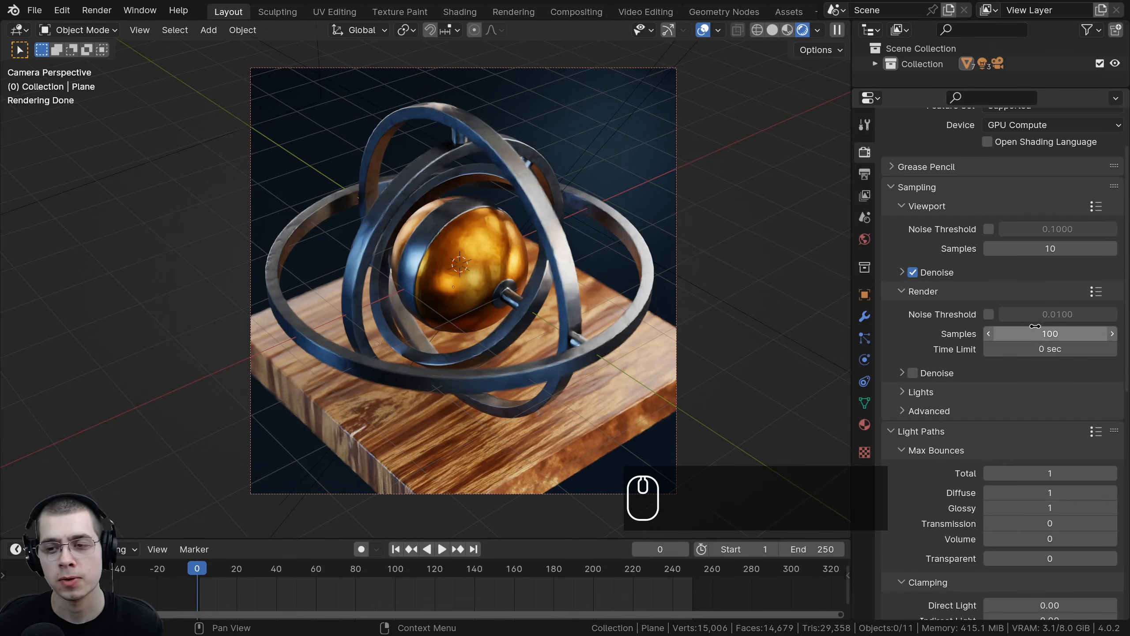
click(1057, 332)
drag(1057, 331, 948, 325)
click(935, 331)
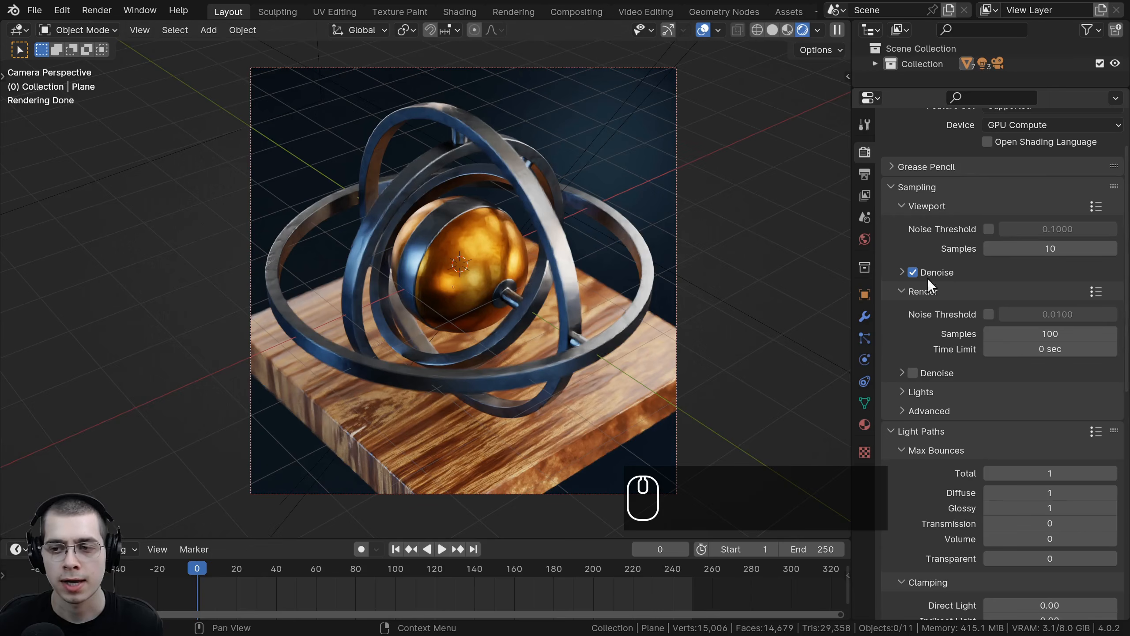
scroll(1044, 175, up, 1)
scroll(1032, 373, down, 1)
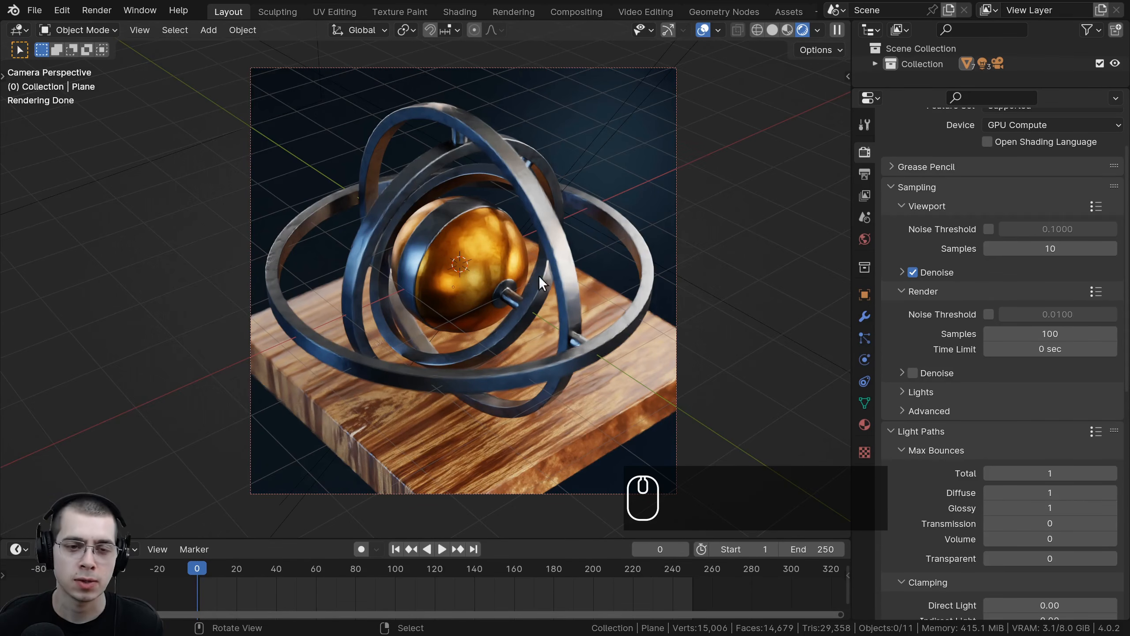
shift+middle_drag(593, 254, 592, 254)
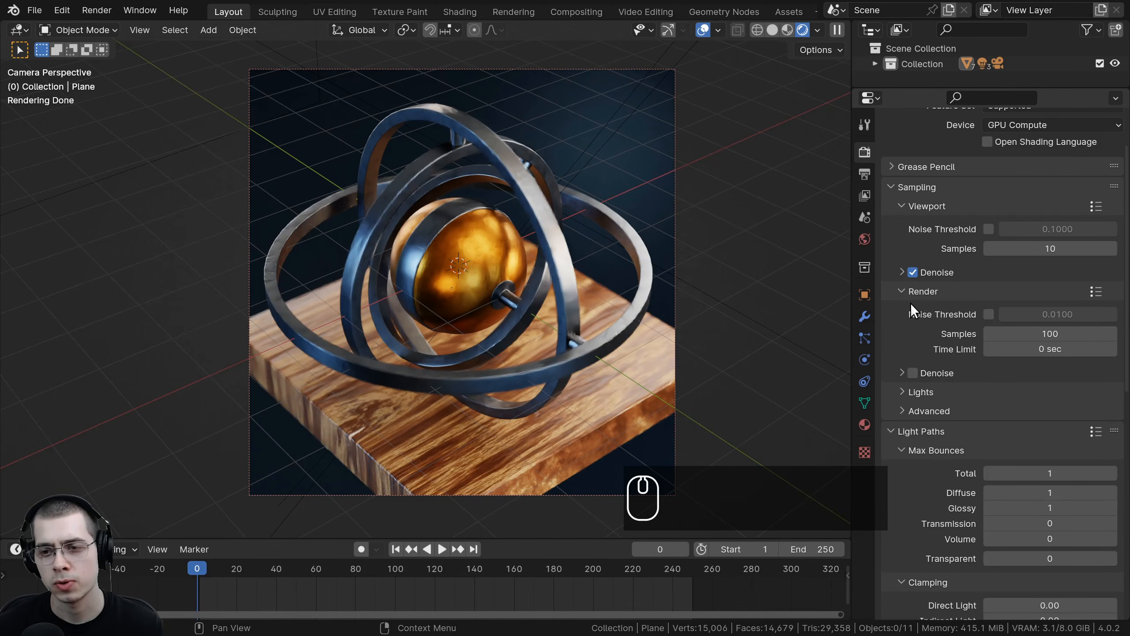
click(912, 373)
click(907, 371)
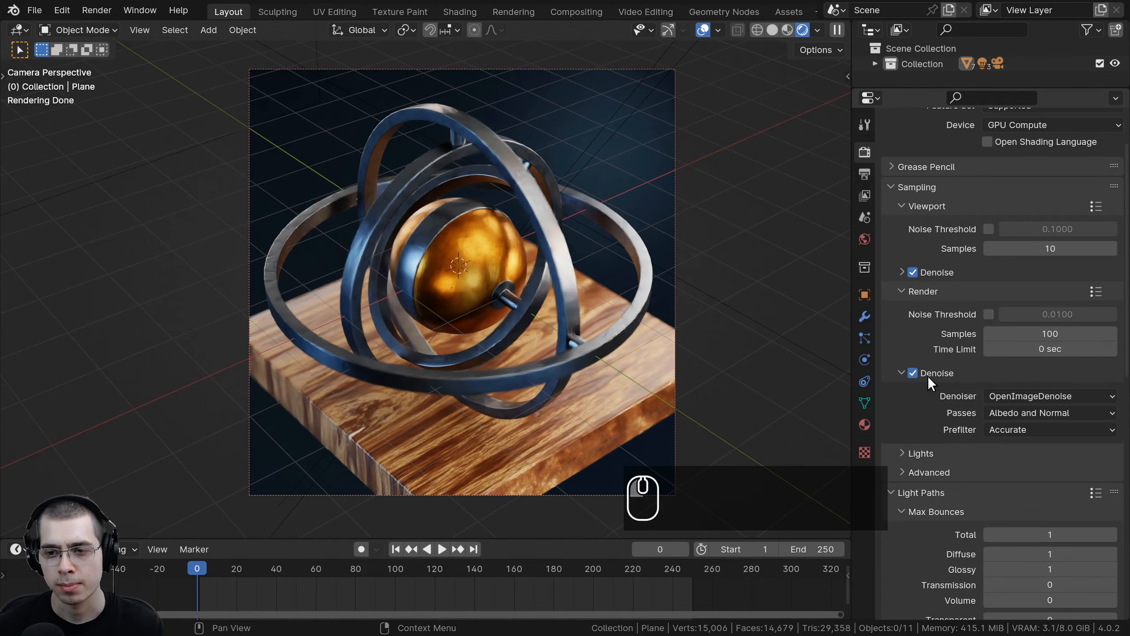
click(912, 372)
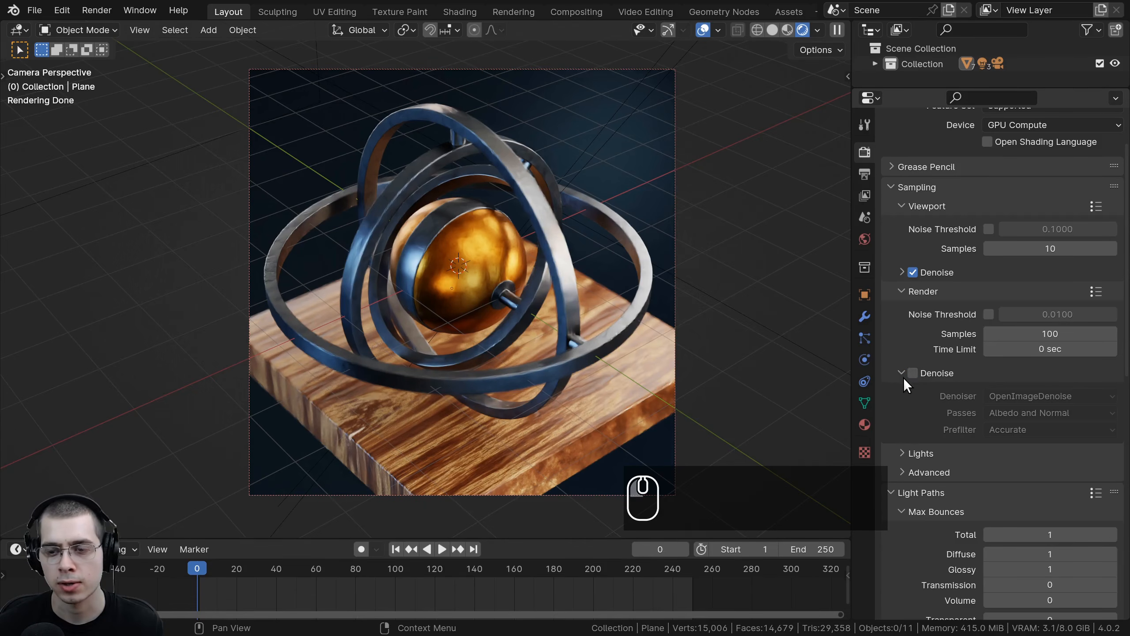
click(913, 372)
click(911, 373)
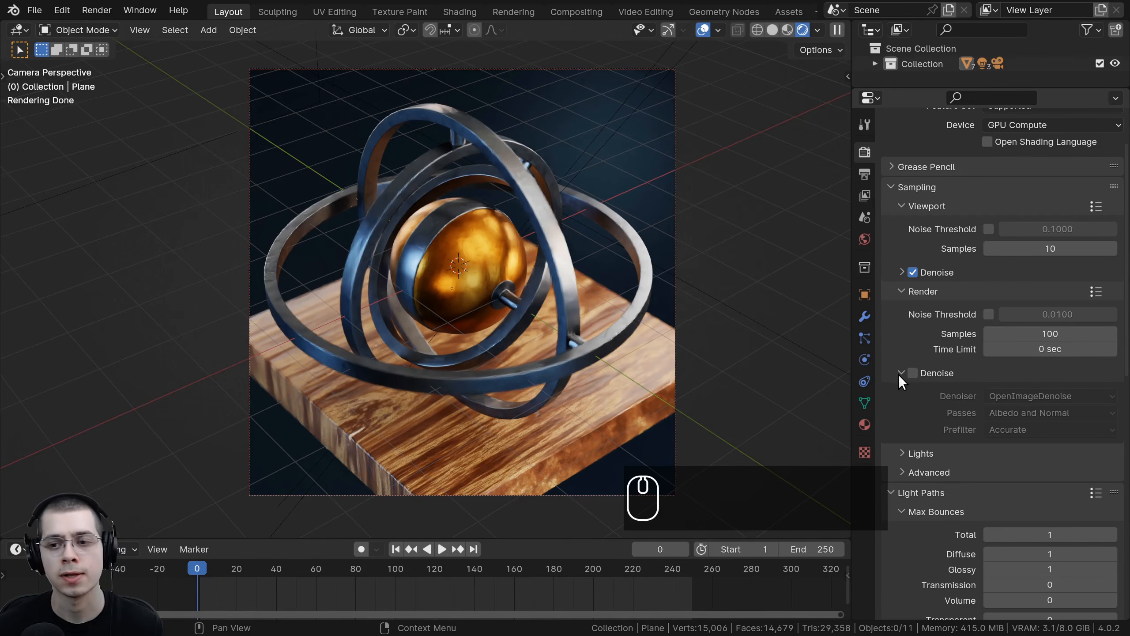
Step: Set the render output file format to JPEG with 100% quality
click(901, 373)
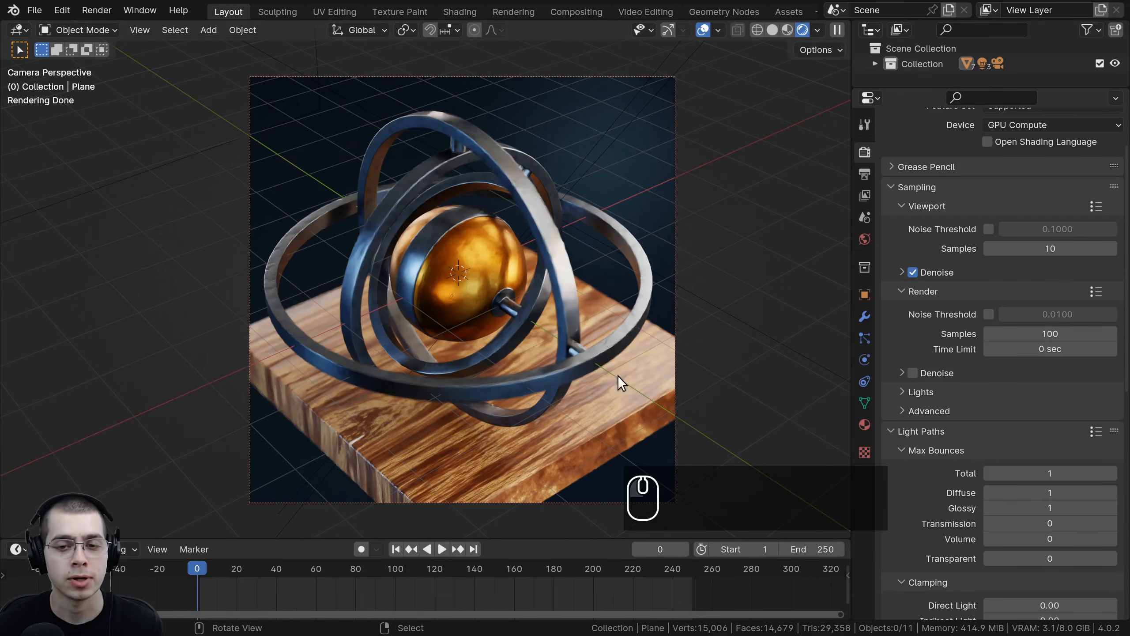
click(866, 172)
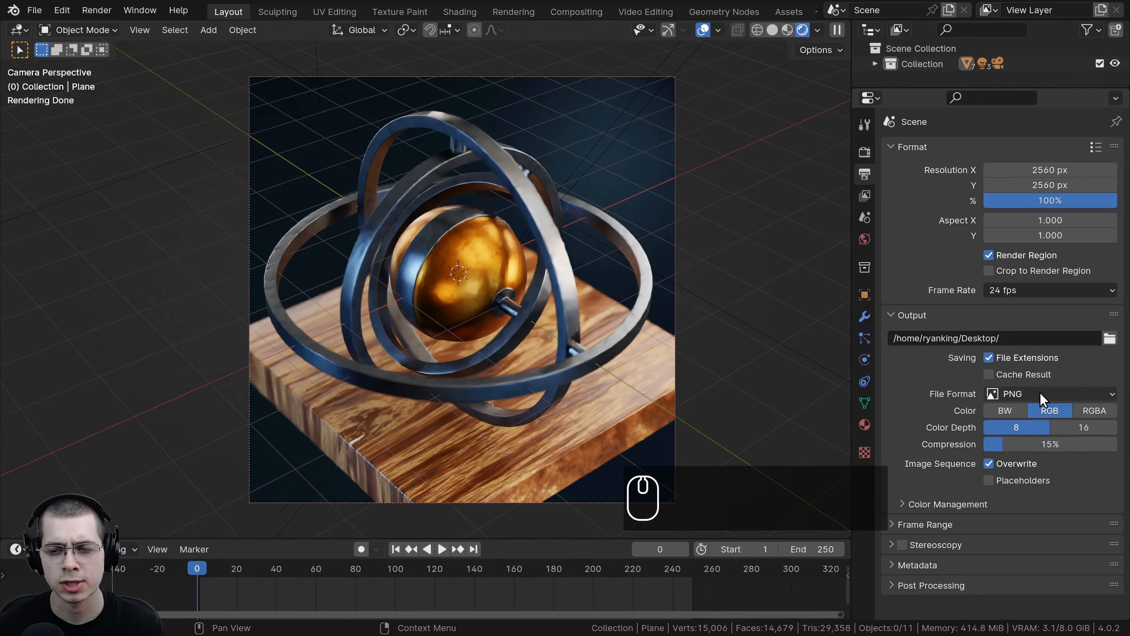
click(1000, 392)
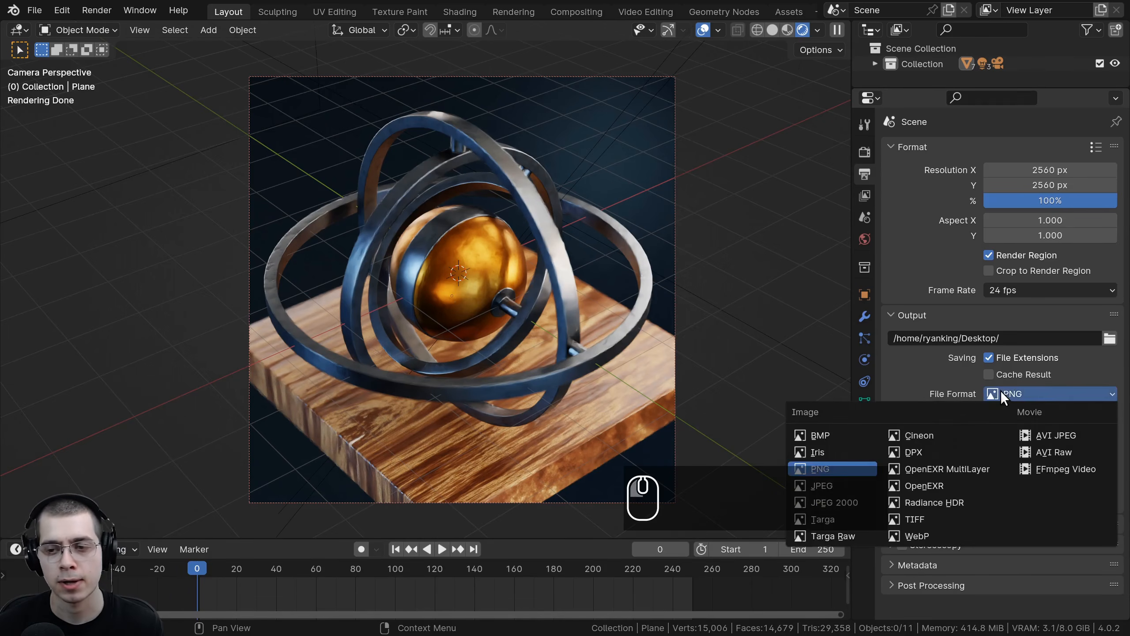
click(1001, 391)
click(1019, 389)
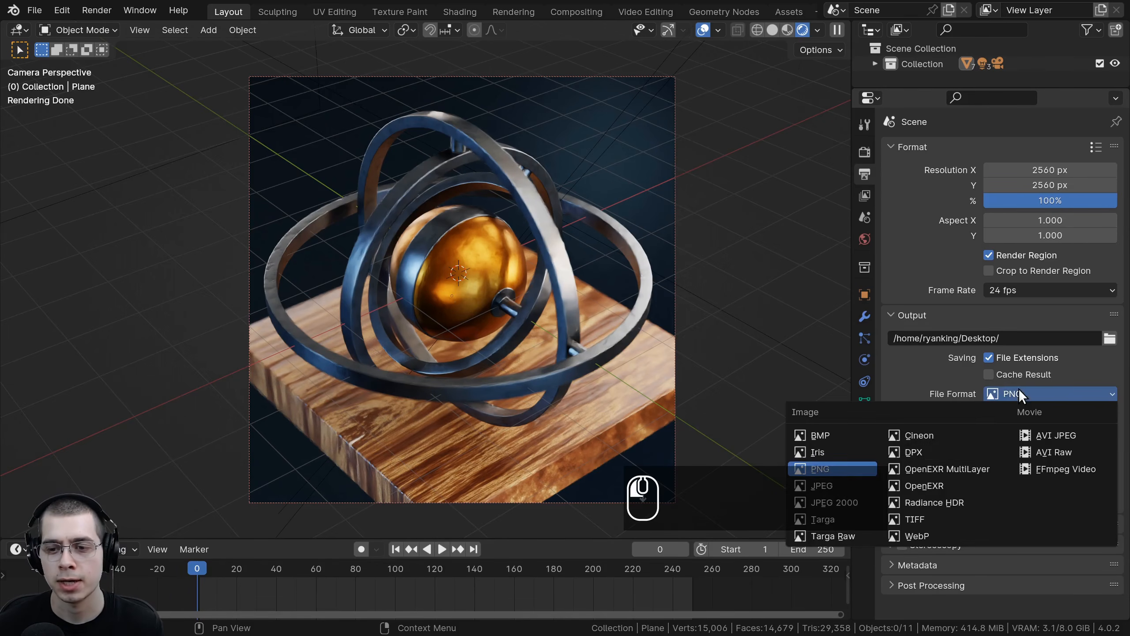
click(839, 487)
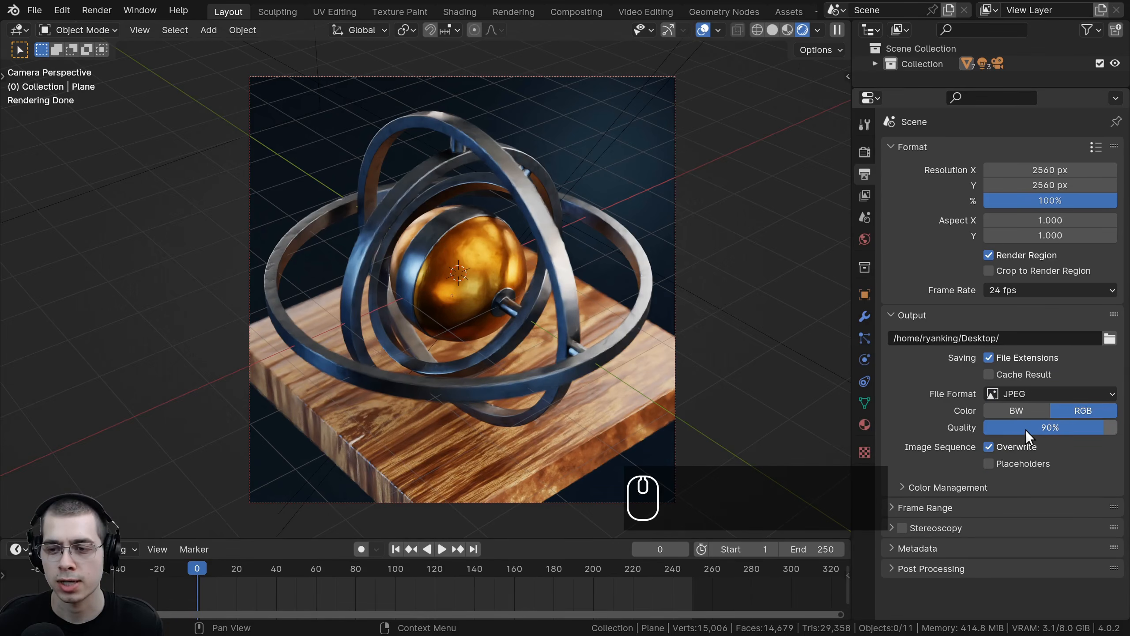
drag(1026, 430, 1083, 427)
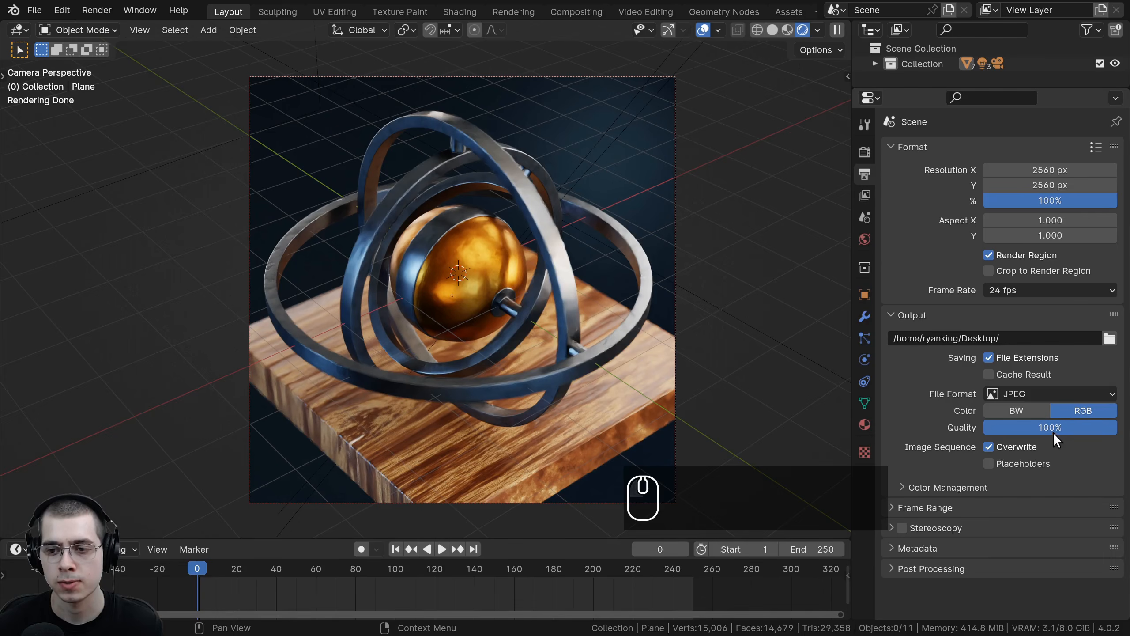
click(1032, 393)
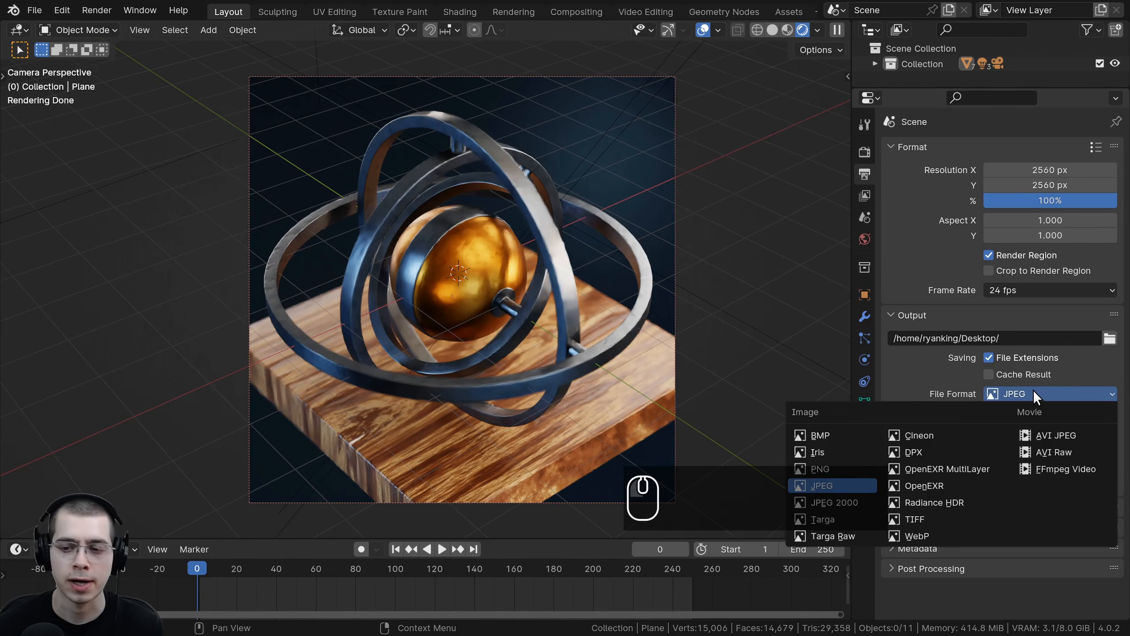
click(1033, 388)
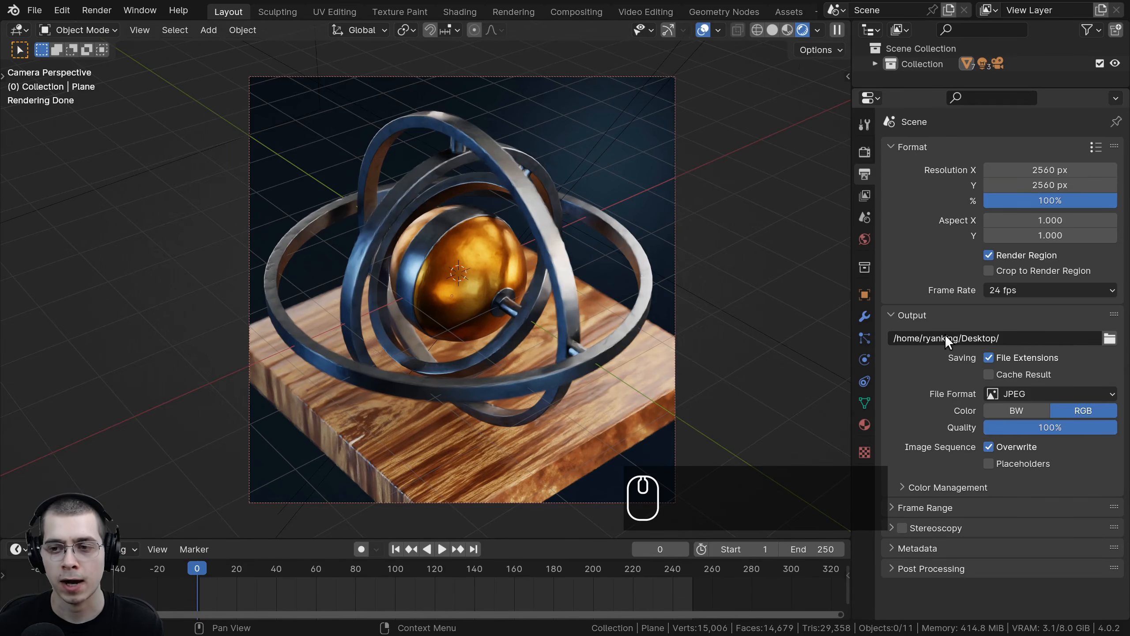
Step: Create a new folder named Frames in the Tutorial directory and set it as the output path
click(1110, 338)
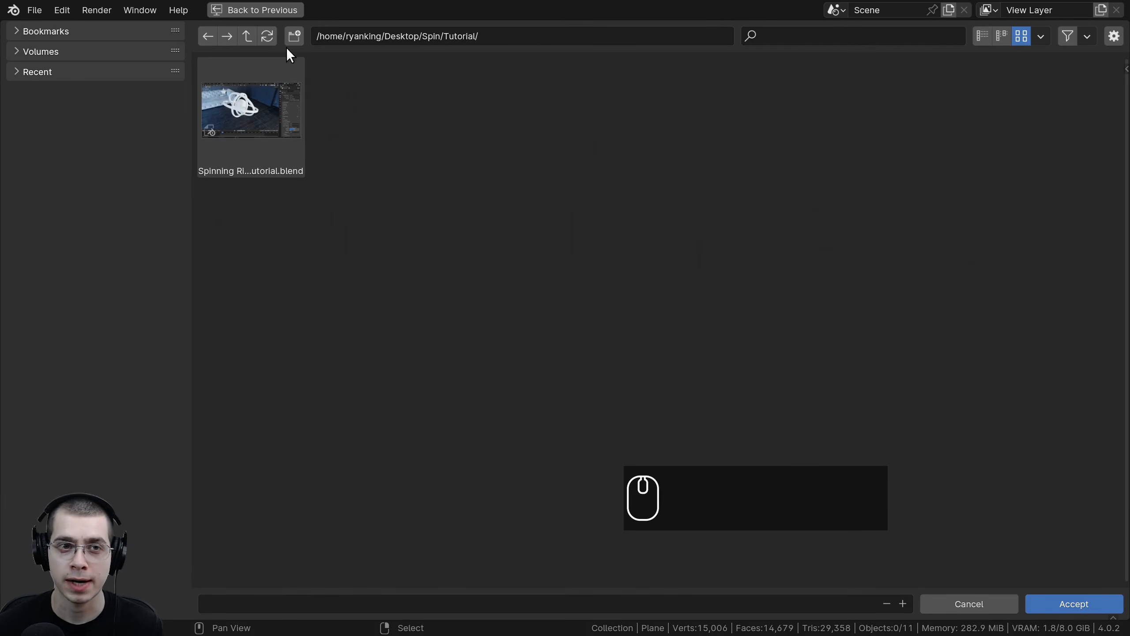
click(292, 36)
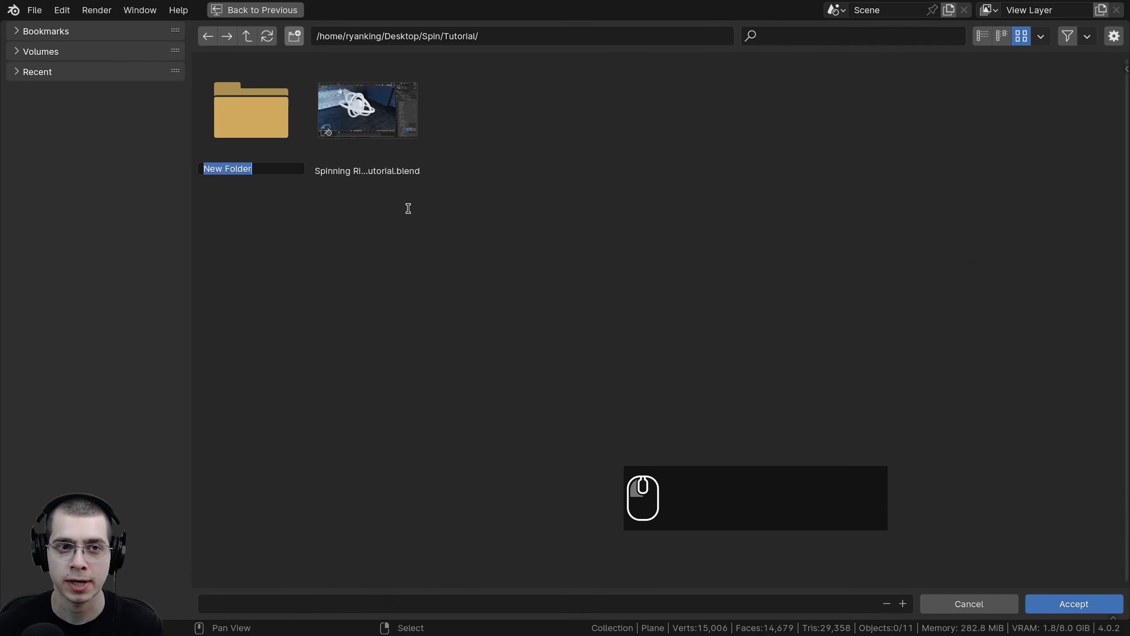
text(Frames)
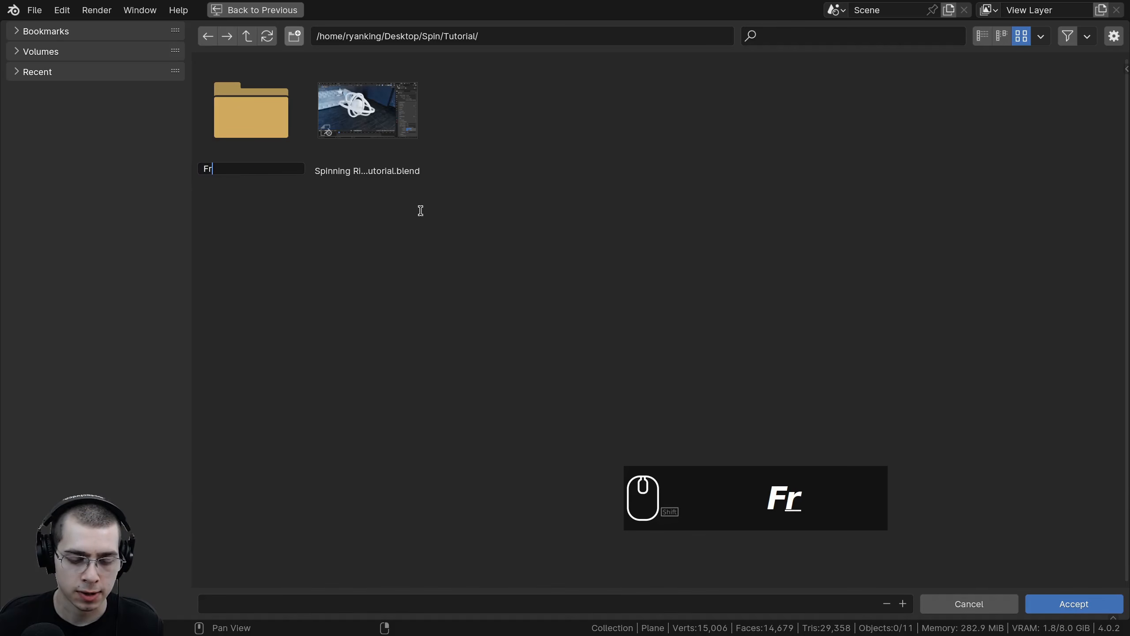
key(Return)
double_click(289, 141)
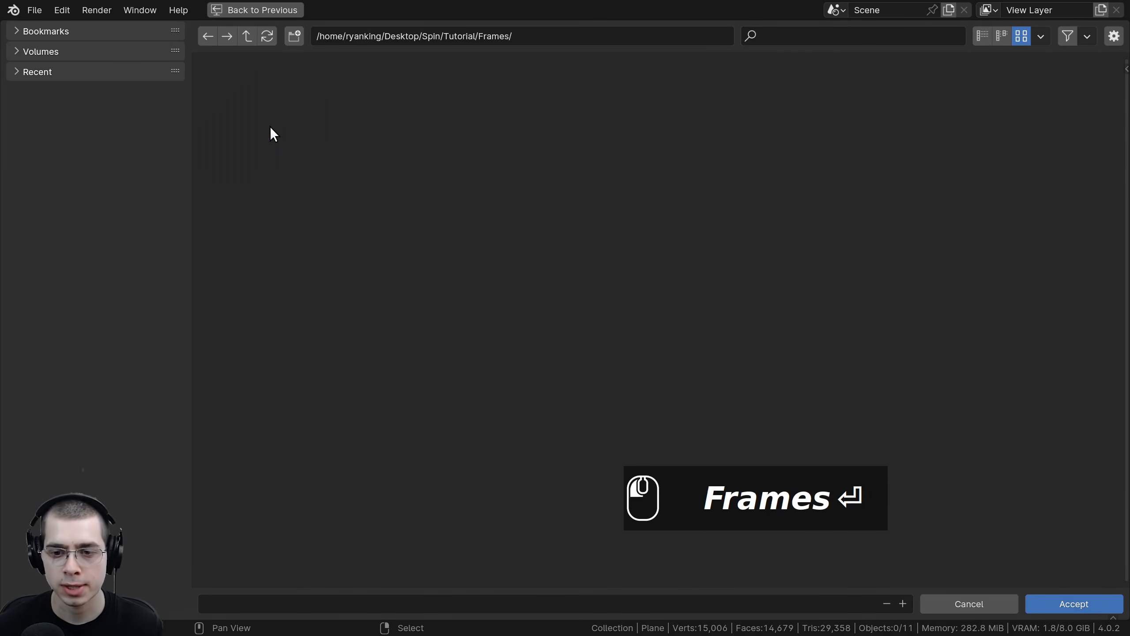
click(1102, 604)
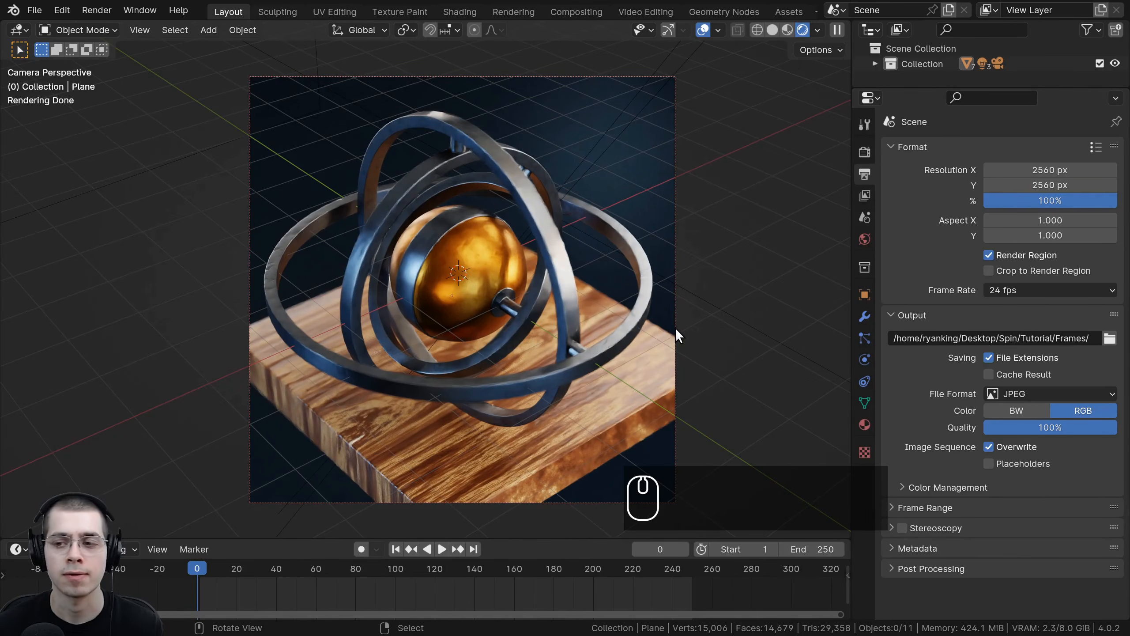
Step: Save the project and render the current frame
click(565, 2)
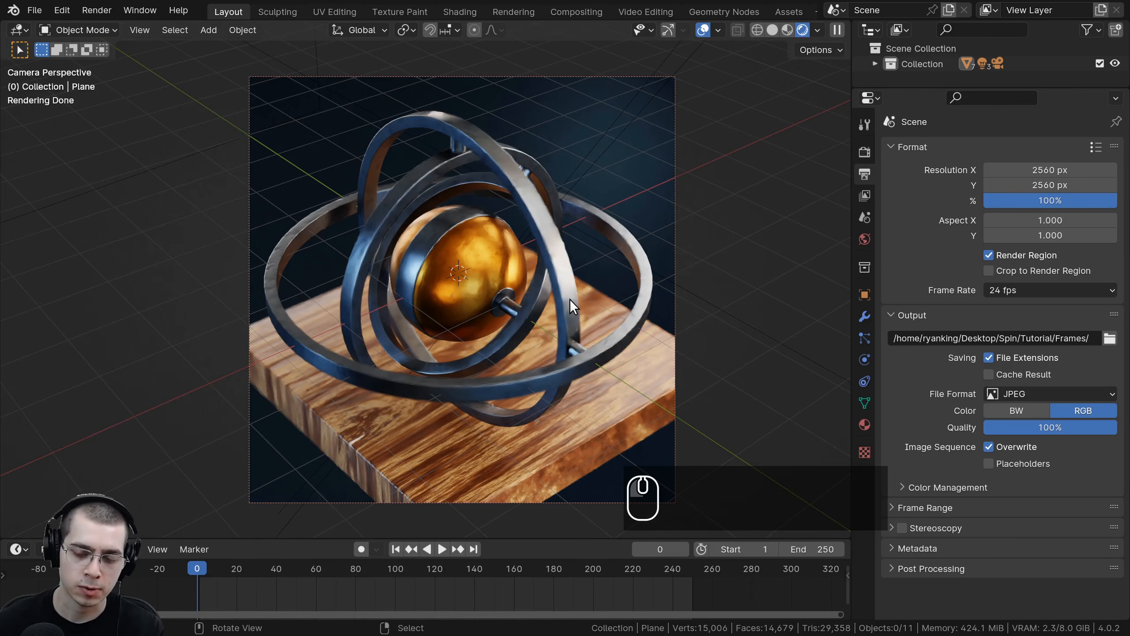
key(ctrl+s)
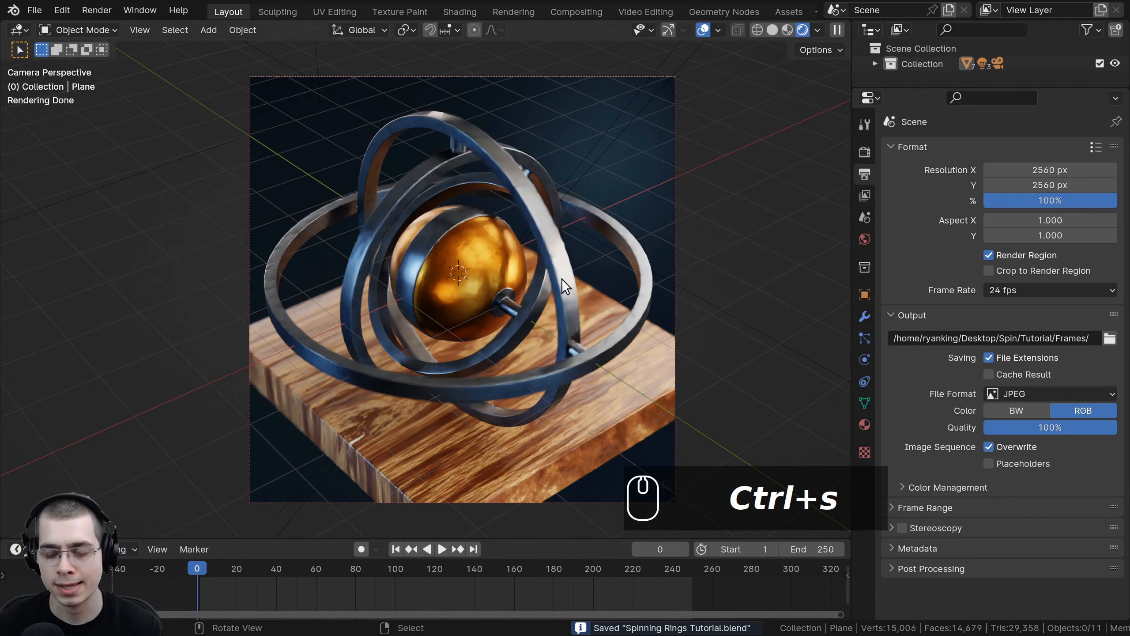
key(F12)
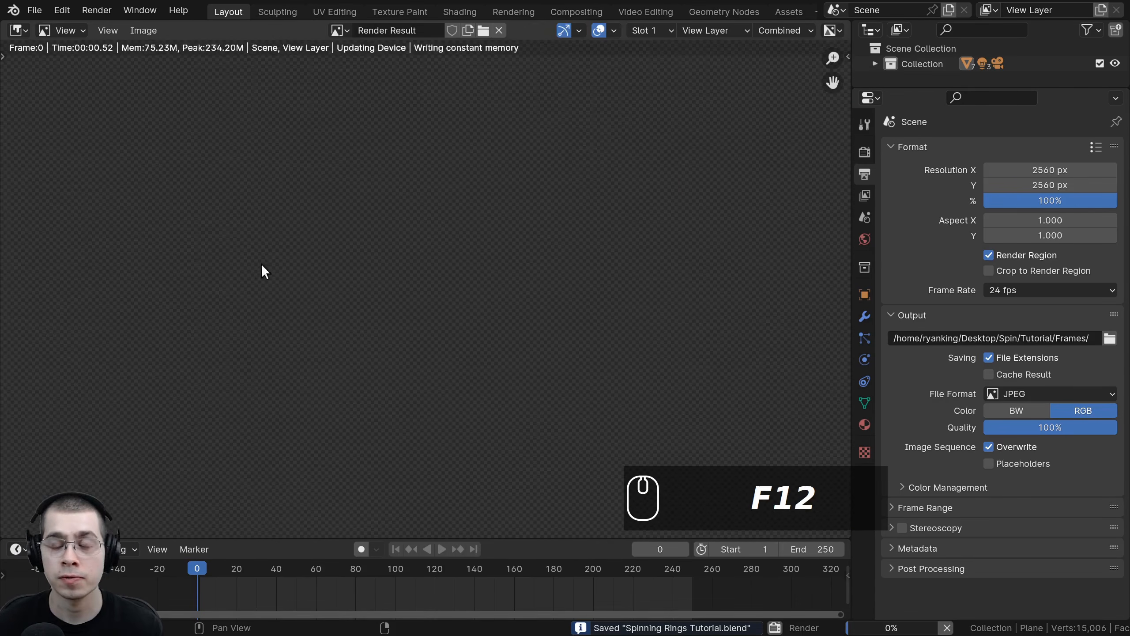
scroll(370, 290, down, 4)
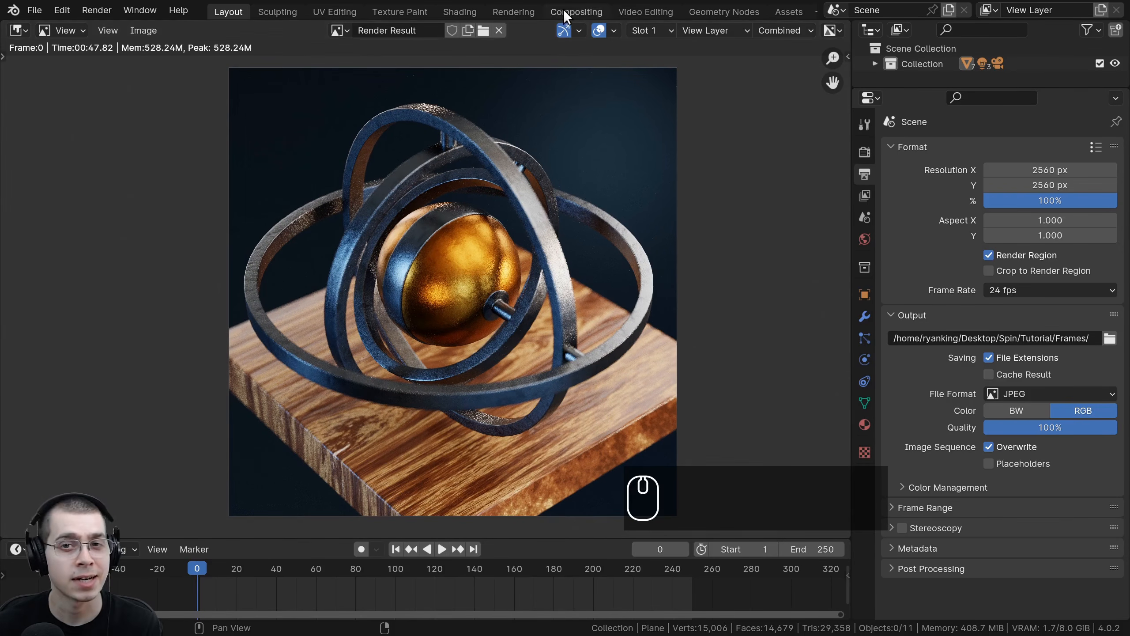
Step: Switch to the Compositing workspace and enable Use Nodes
click(576, 11)
click(166, 31)
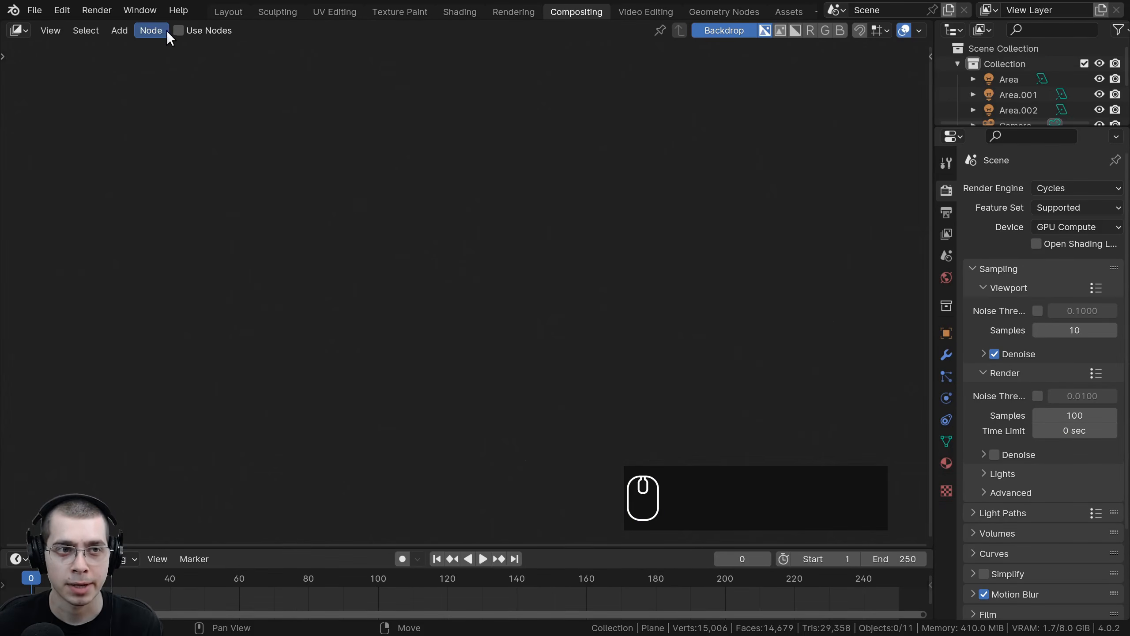
click(178, 31)
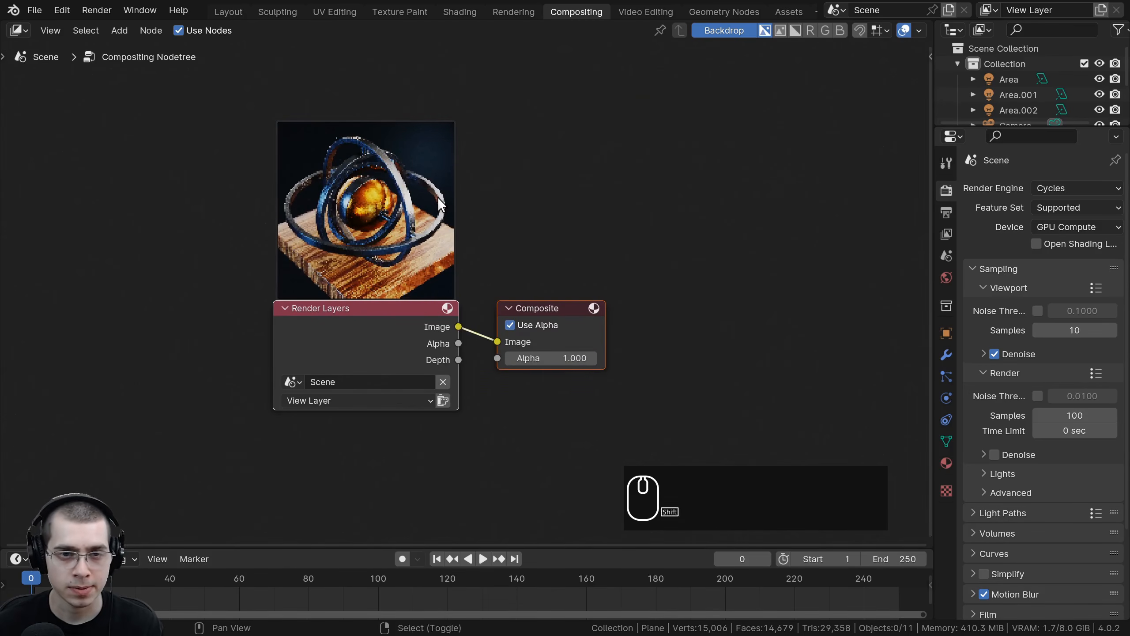
Step: Insert a Denoise node between Render Layers and Composite and set its prefilter to Fast
key(shift+a)
text(den)
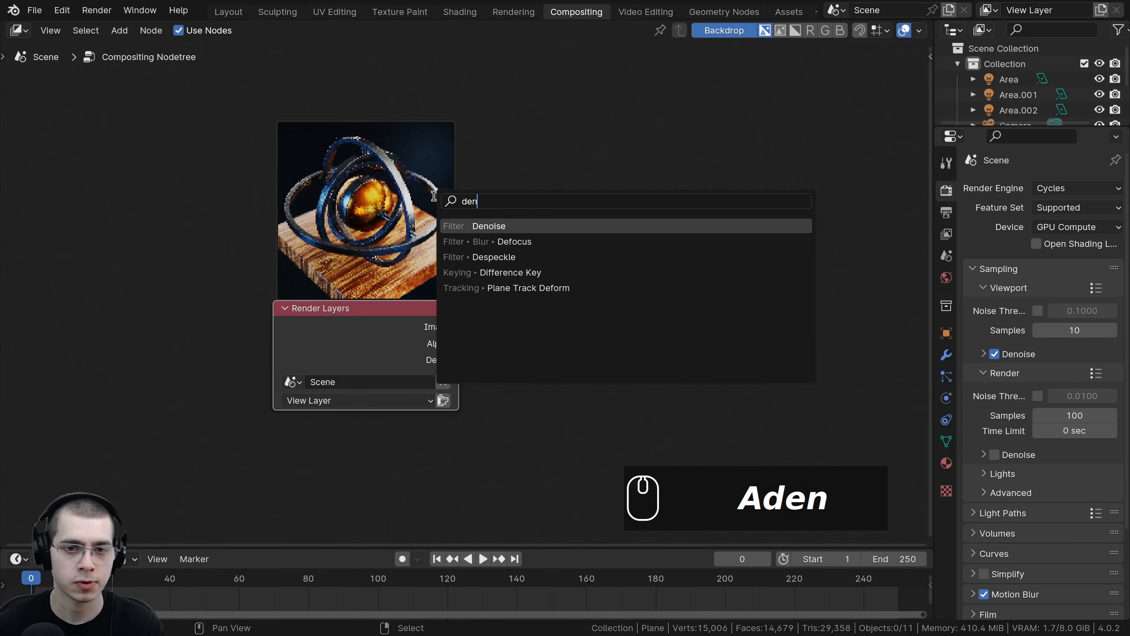
click(488, 225)
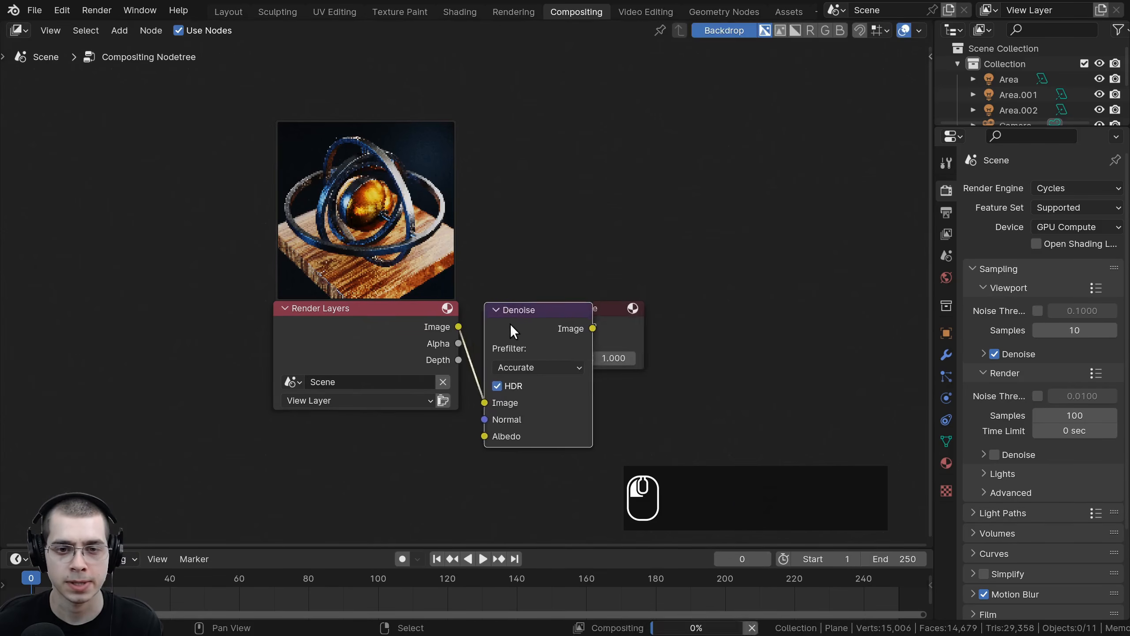
click(495, 323)
middle_drag(512, 325, 425, 273)
click(429, 313)
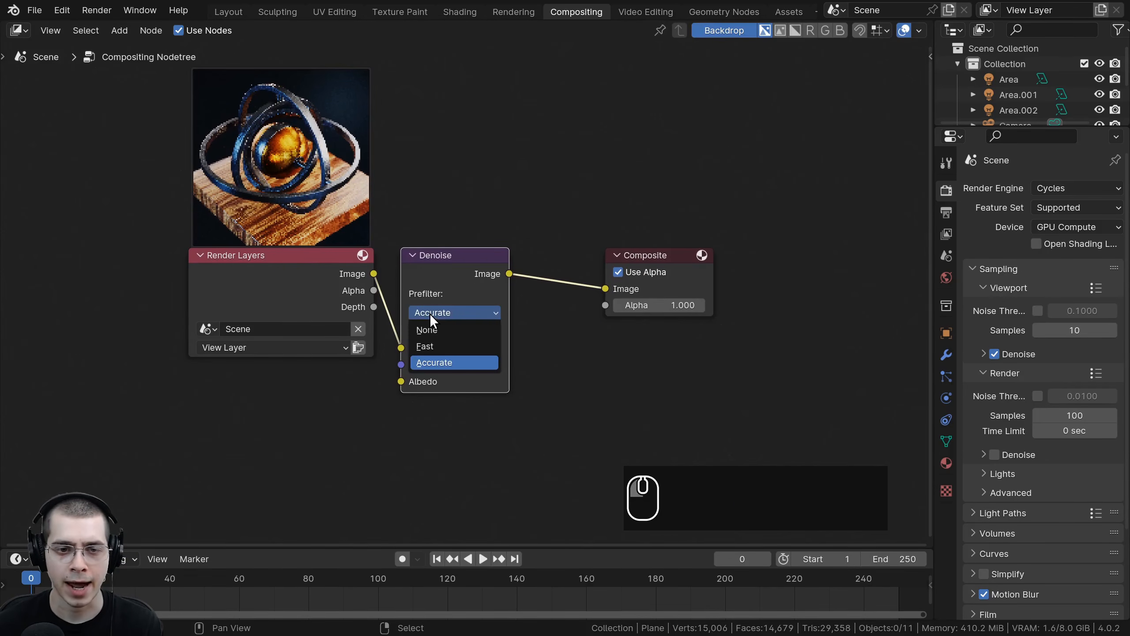
click(436, 347)
drag(431, 276, 420, 275)
middle_drag(412, 275, 358, 296)
scroll(440, 210, up, 1)
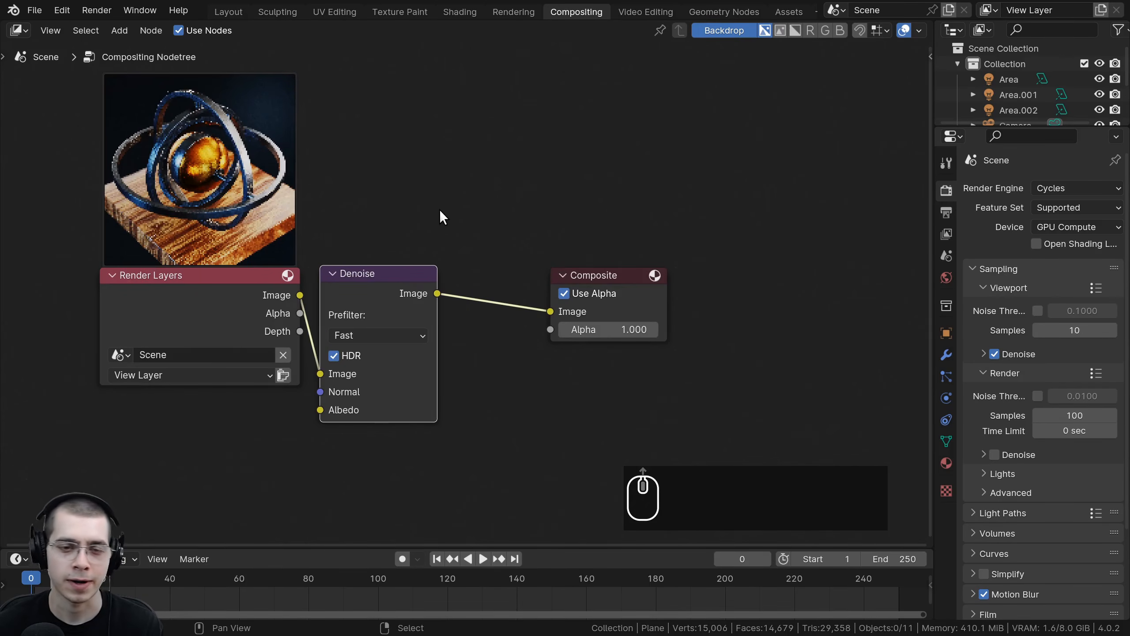
Step: Insert a Glare node after the Denoise node, set to Fog Glow with High quality
key(shift+a)
click(458, 186)
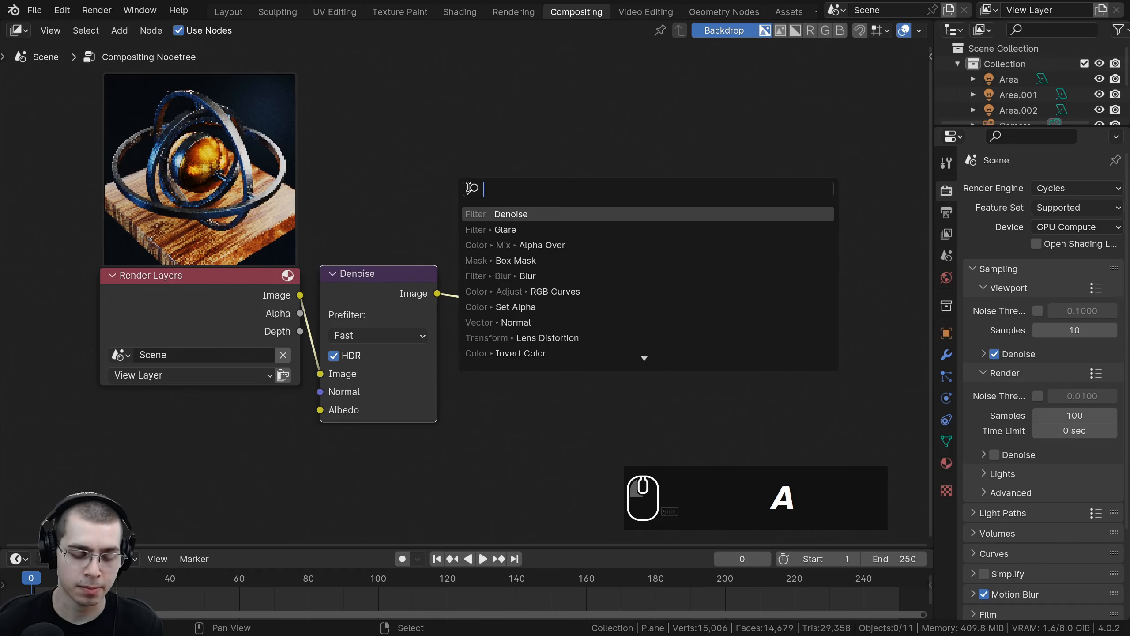
text(gla)
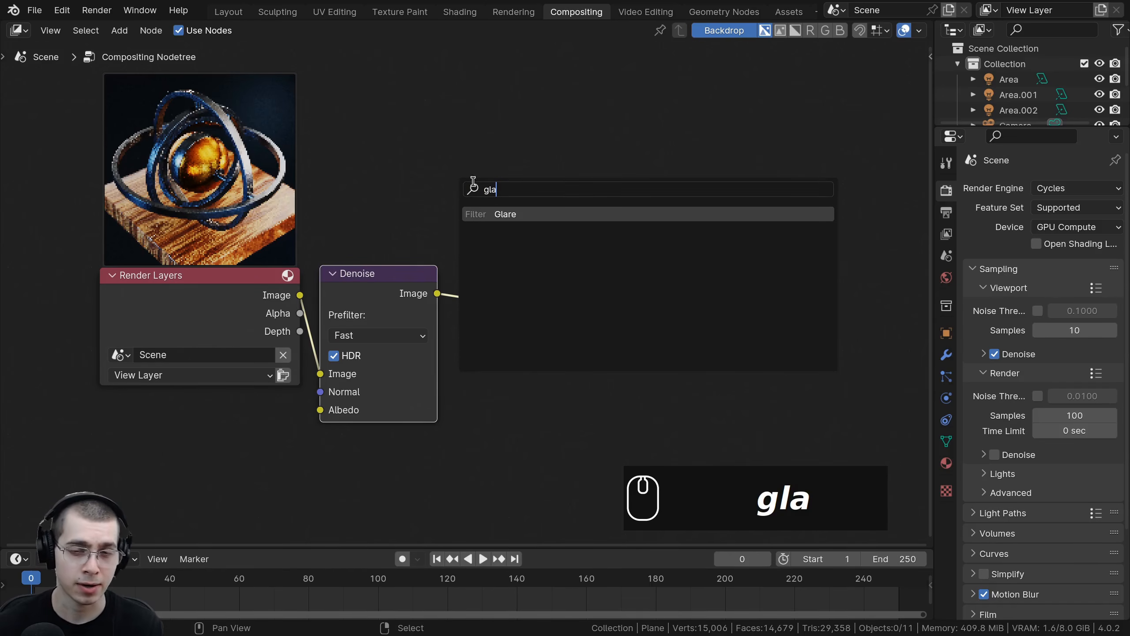
click(490, 214)
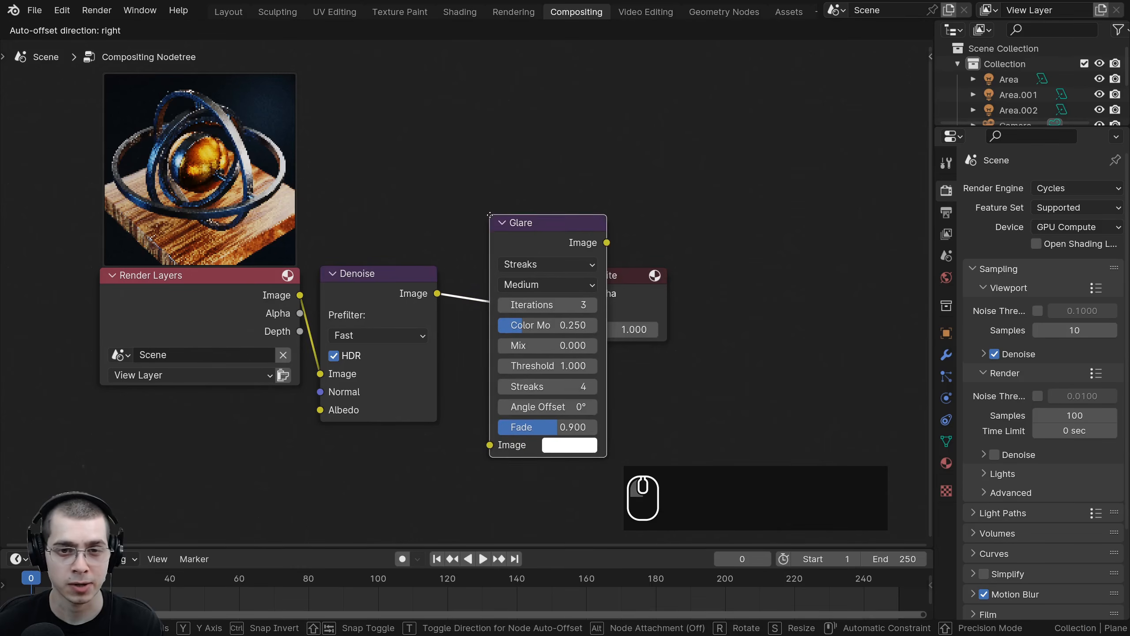
click(448, 242)
drag(528, 261, 504, 255)
middle_drag(509, 256, 512, 210)
click(523, 241)
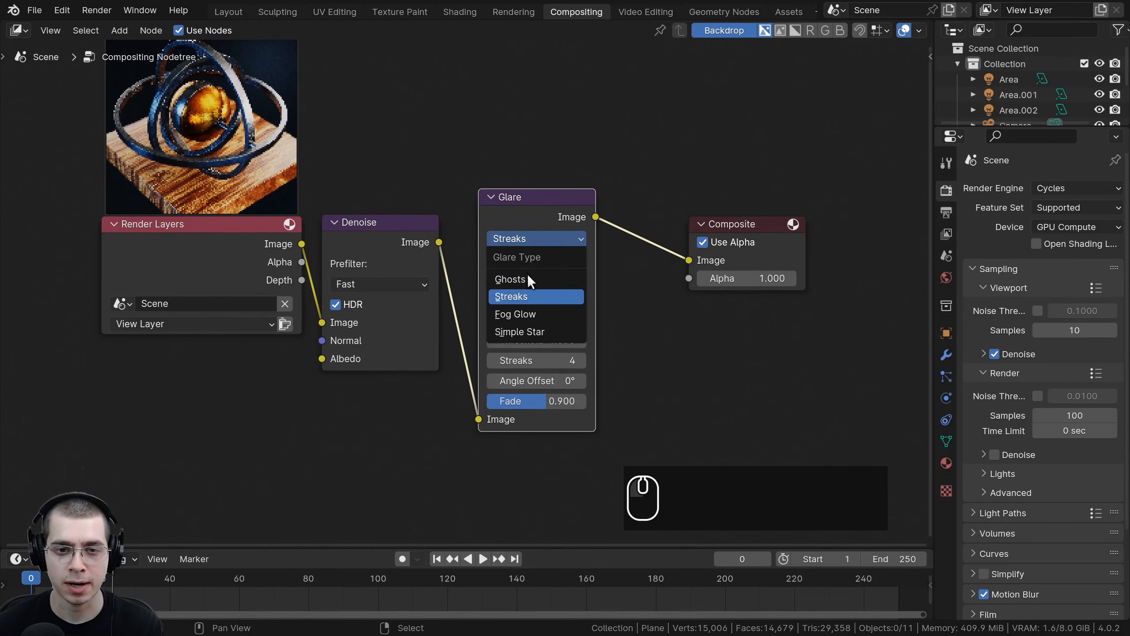
click(514, 313)
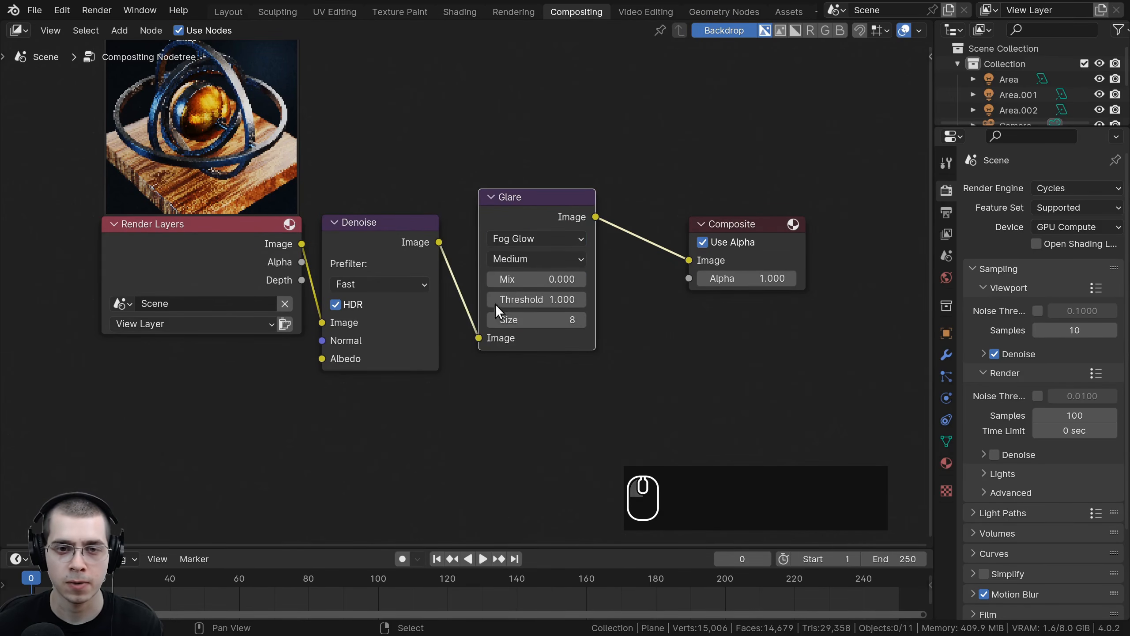
click(507, 258)
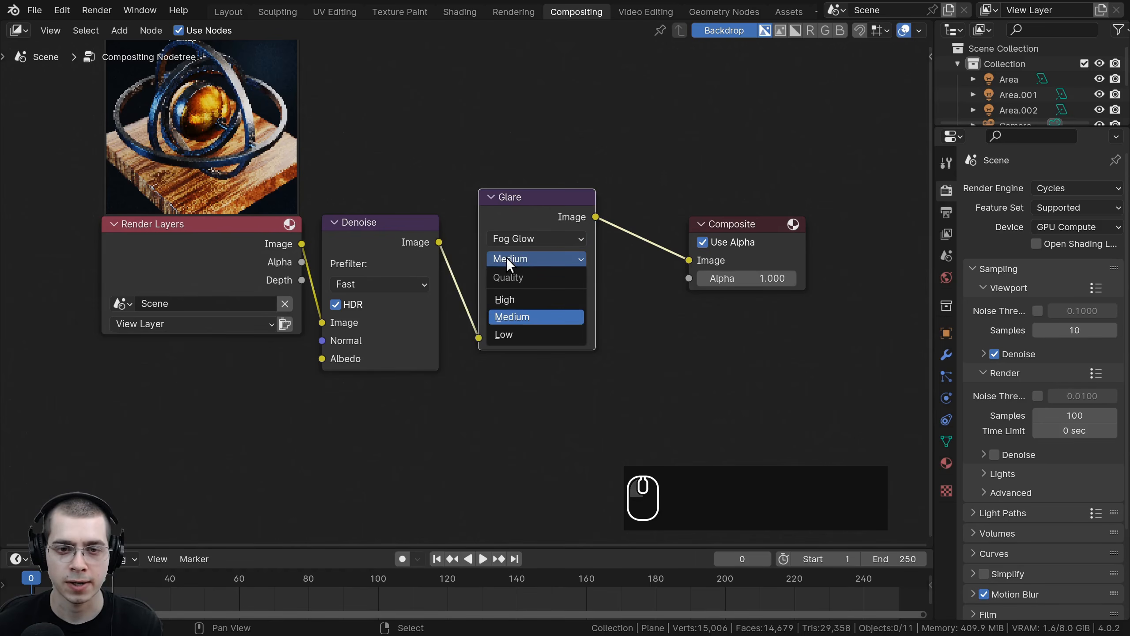
click(504, 296)
drag(525, 219, 518, 221)
middle_drag(510, 199, 462, 200)
scroll(462, 203, up, 1)
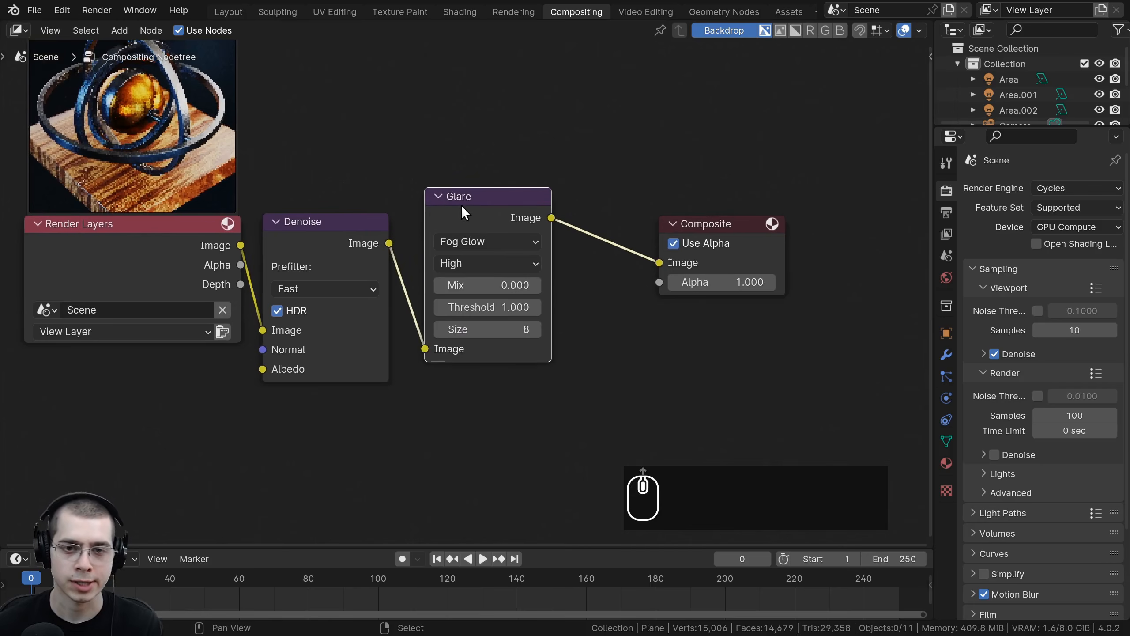
Step: Duplicate the Glare node and chain the copy between the first Glare and Composite
key(shift+d)
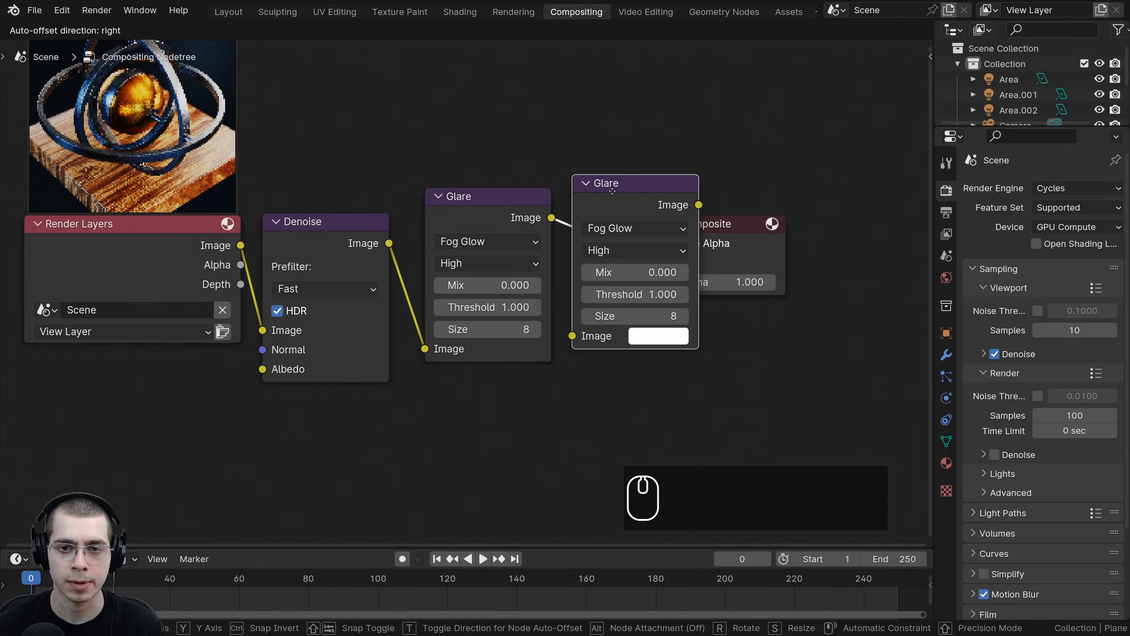
click(617, 203)
middle_drag(617, 203, 487, 231)
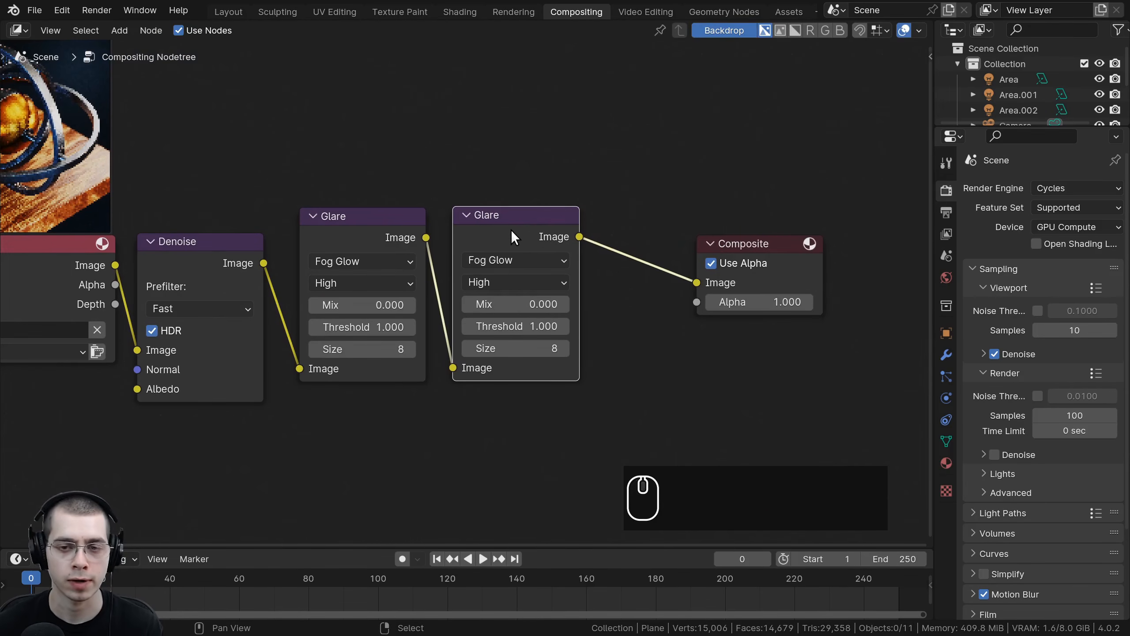
Step: Add a Viewer node below the Composite node
key(shift+a)
click(663, 127)
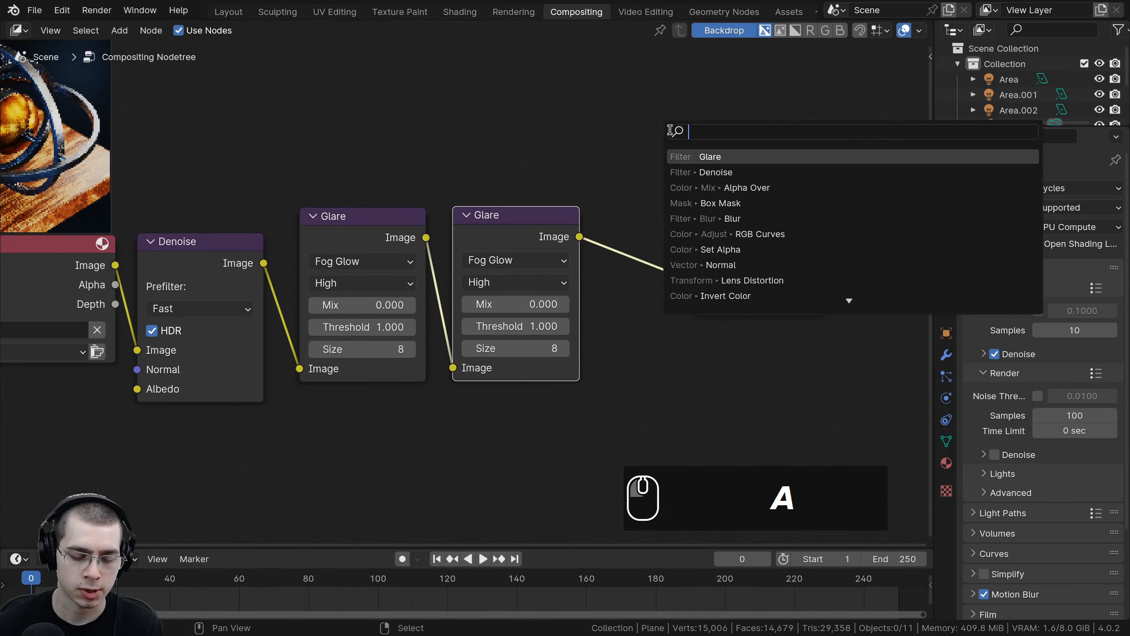
text(view)
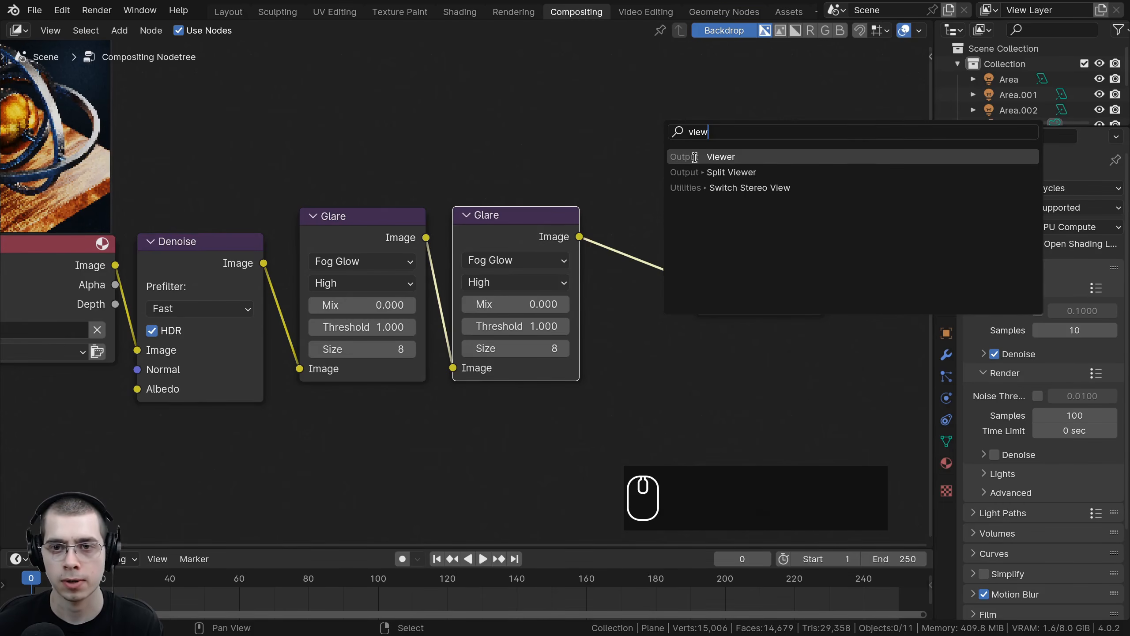
click(690, 156)
click(630, 285)
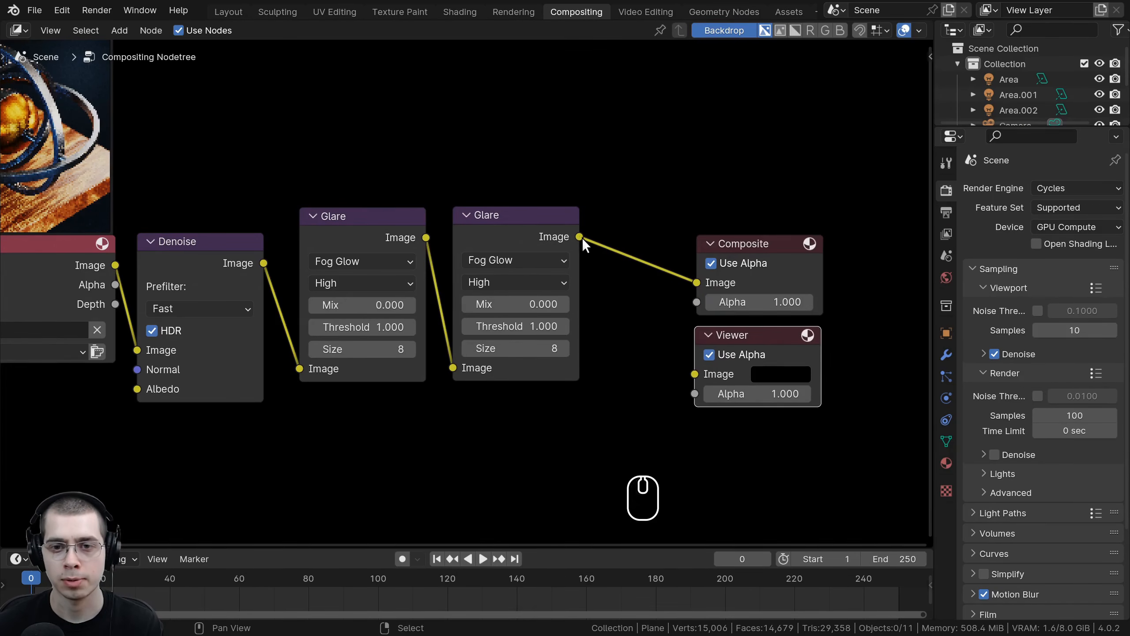
Step: Connect the second Glare node's image output to the Viewer node's image input
drag(580, 238, 690, 374)
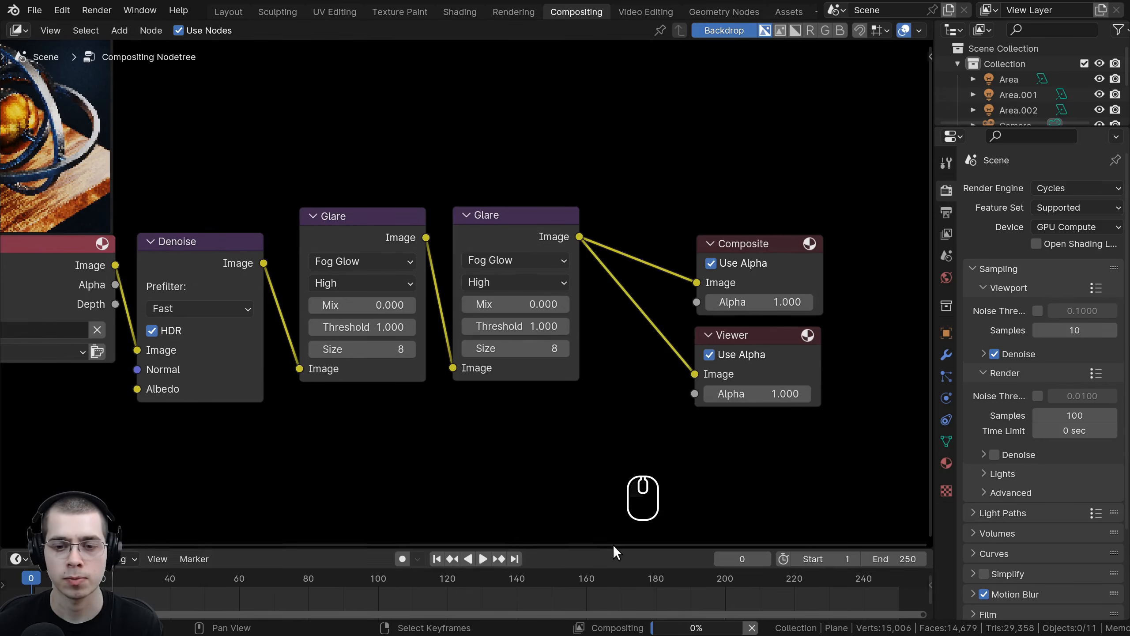
drag(613, 547, 609, 599)
scroll(610, 538, down, 3)
middle_drag(645, 461, 767, 445)
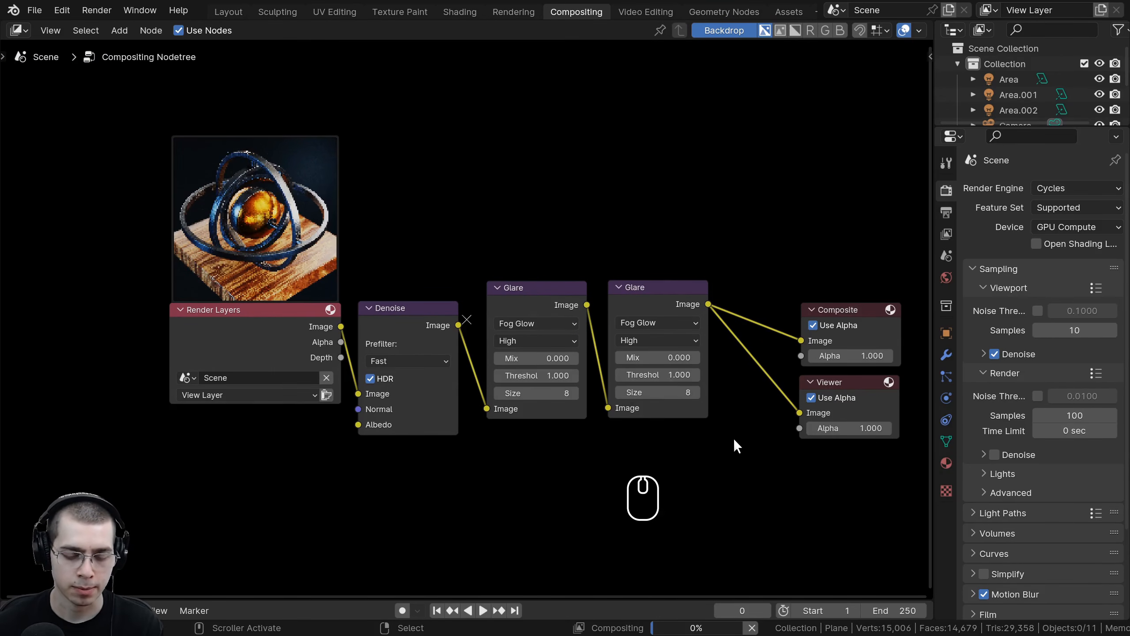
Step: Zoom and reposition the compositor backdrop preview to inspect the composited render
key(v)
key(v)
key(v)
key(v)
key(v)
key(v)
key(v)
key(v)
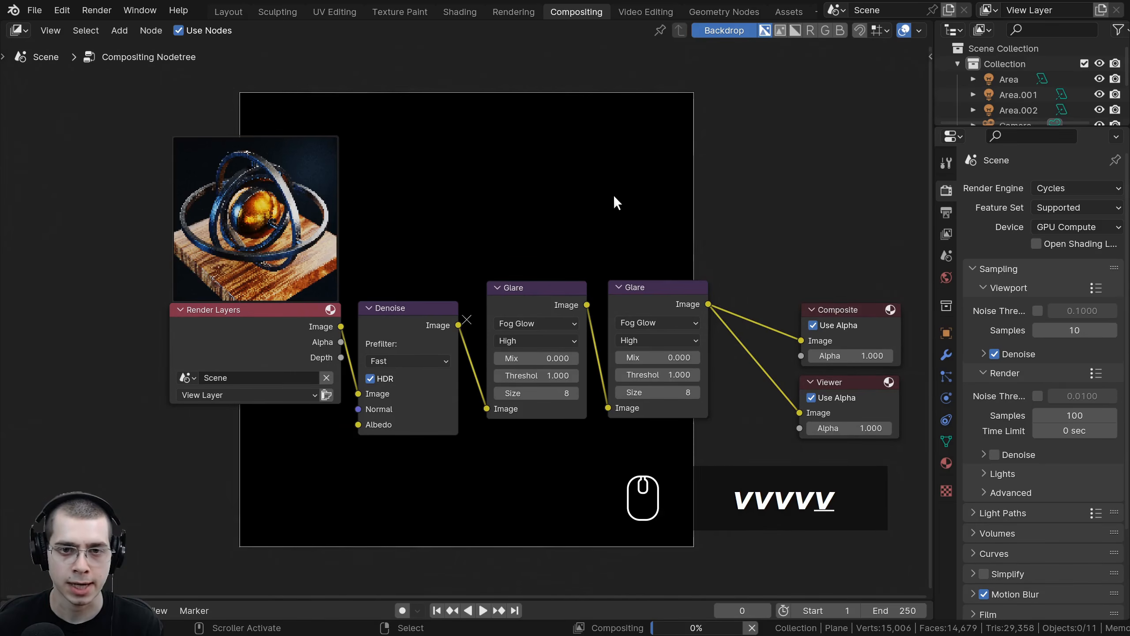
key(alt+v)
key(alt+v)
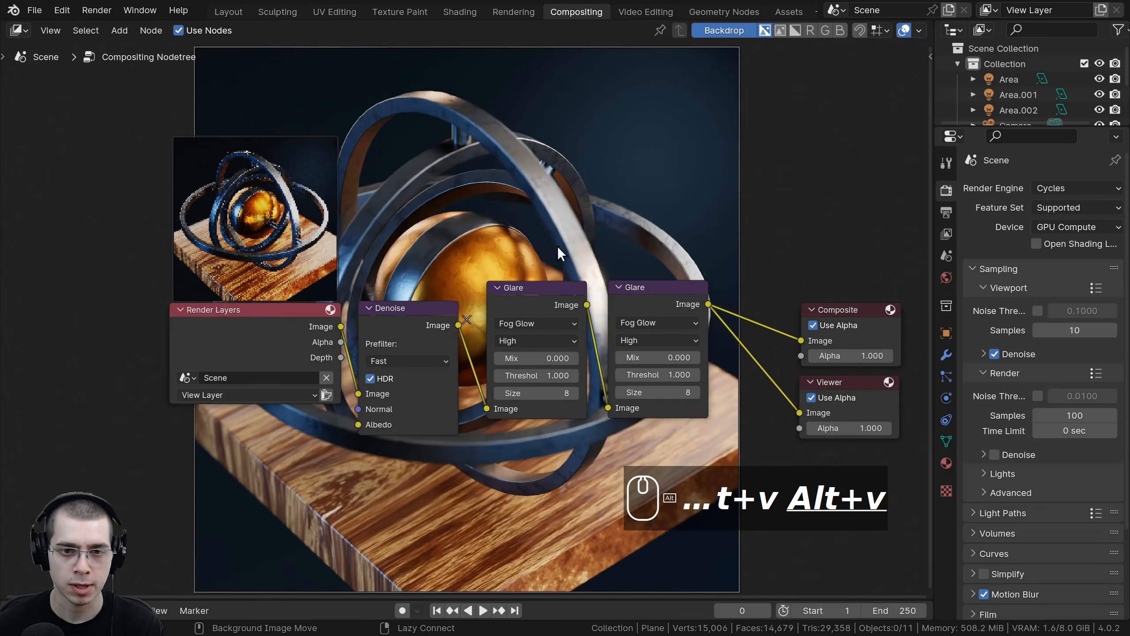
middle_drag(557, 245, 454, 488)
key(v)
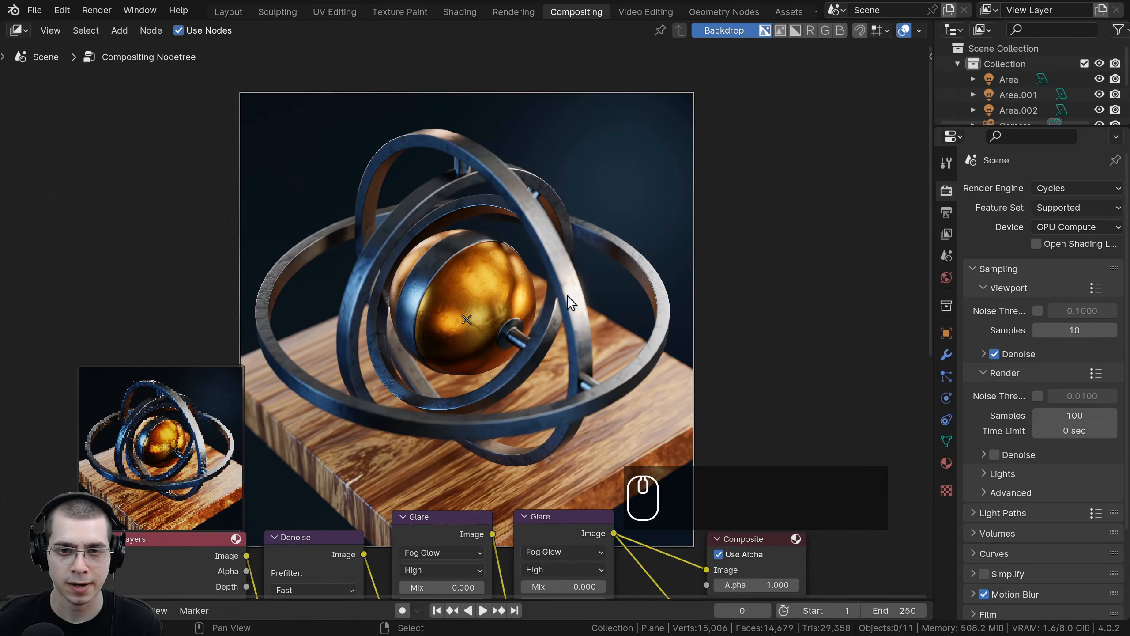
middle_drag(567, 295, 514, 235)
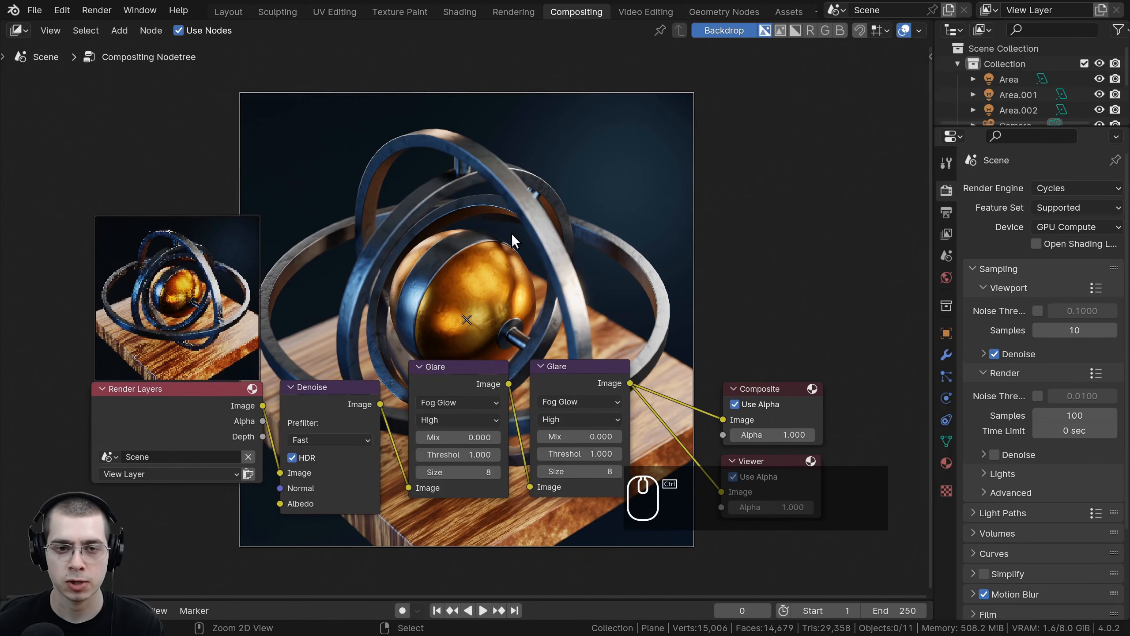
Step: Save the project and render the full animation
key(ctrl+s)
click(947, 212)
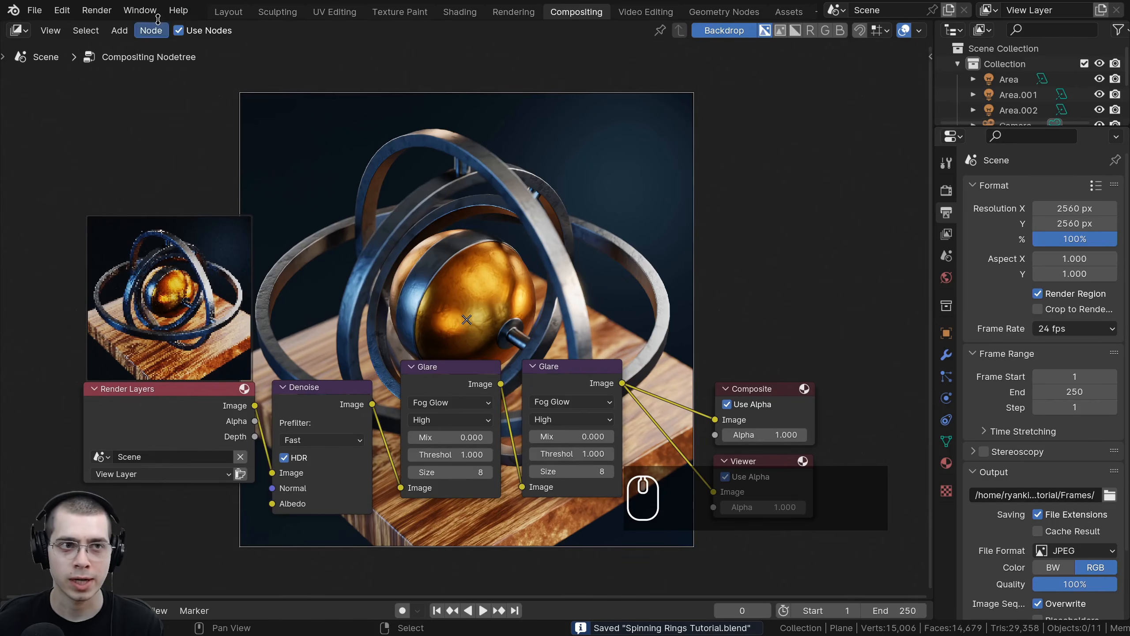
click(106, 13)
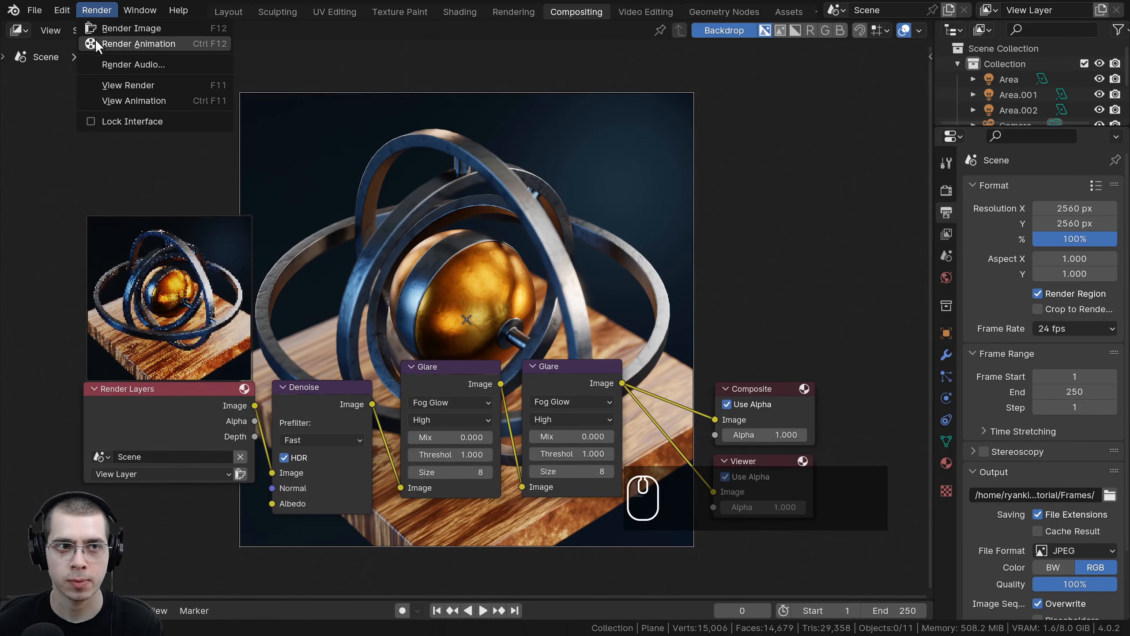
click(206, 42)
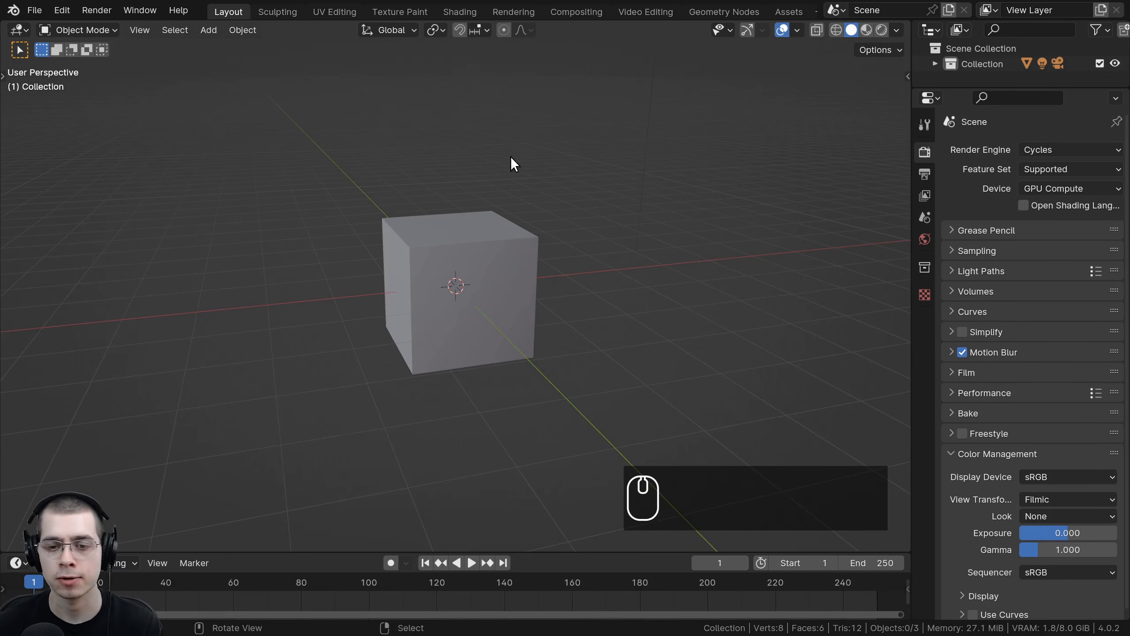
click(502, 213)
scroll(212, 285, down, 1)
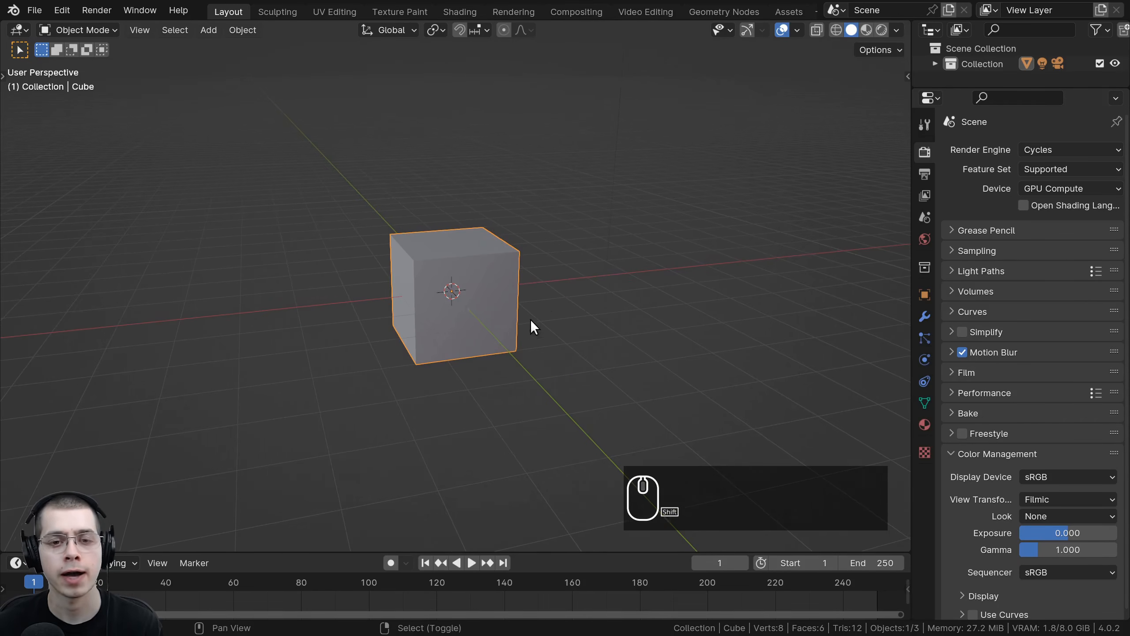
shift+middle_drag(530, 320, 487, 379)
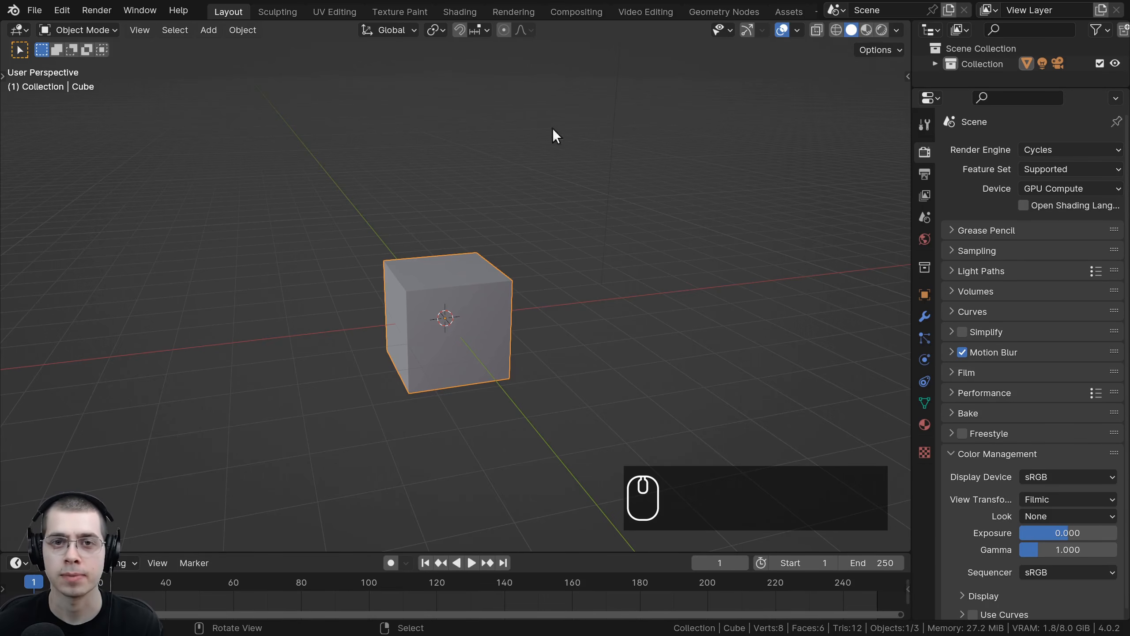
Step: Start a new Video Editing file without saving the current untitled one
click(29, 13)
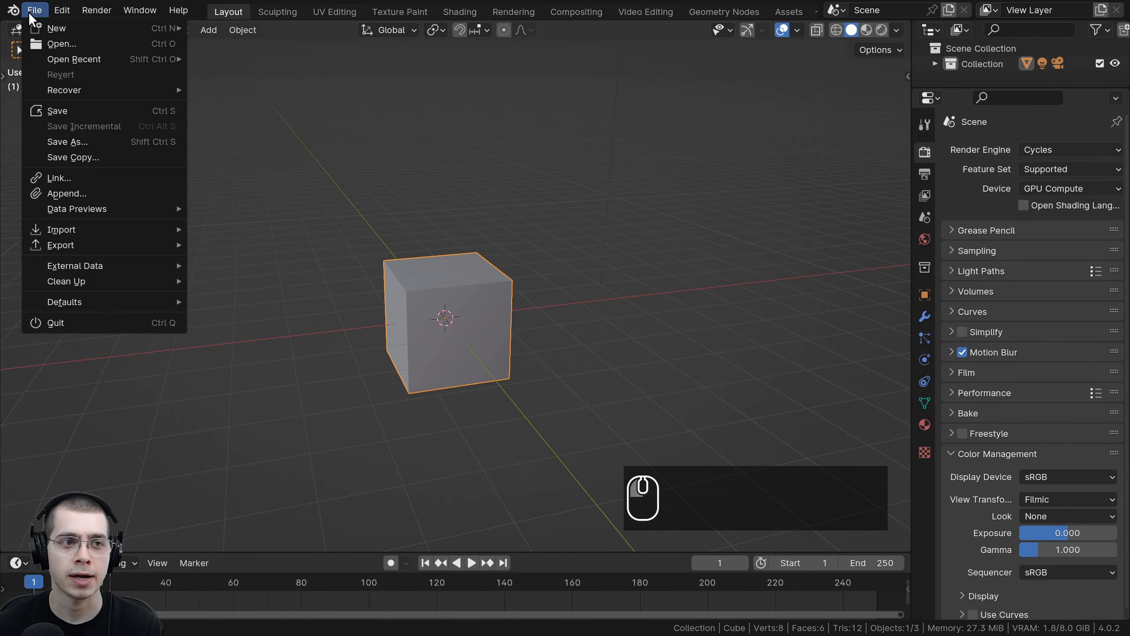
mouse_move(62, 28)
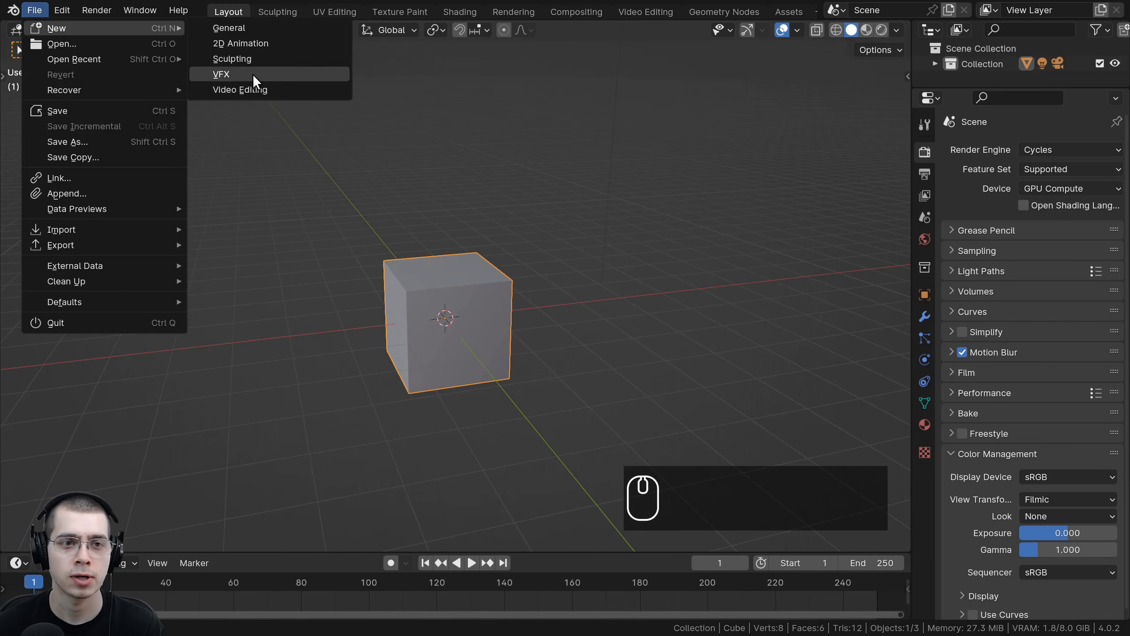
click(251, 90)
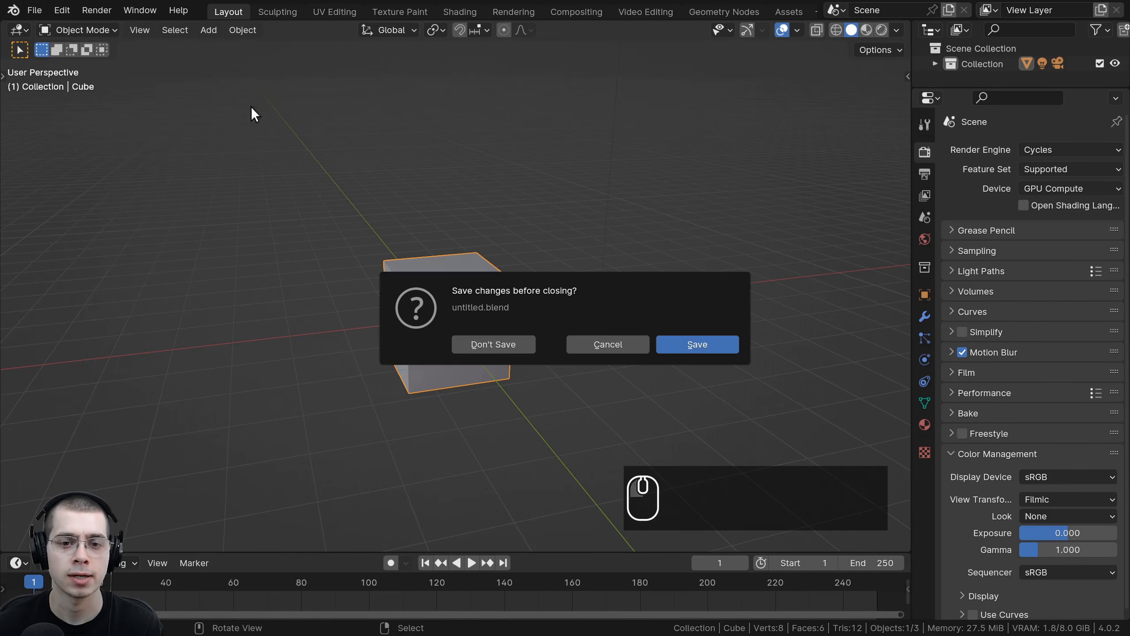
click(492, 343)
Step: Add all rendered JPG frames from the Pix folder as an image sequence strip
scroll(321, 462, down, 2)
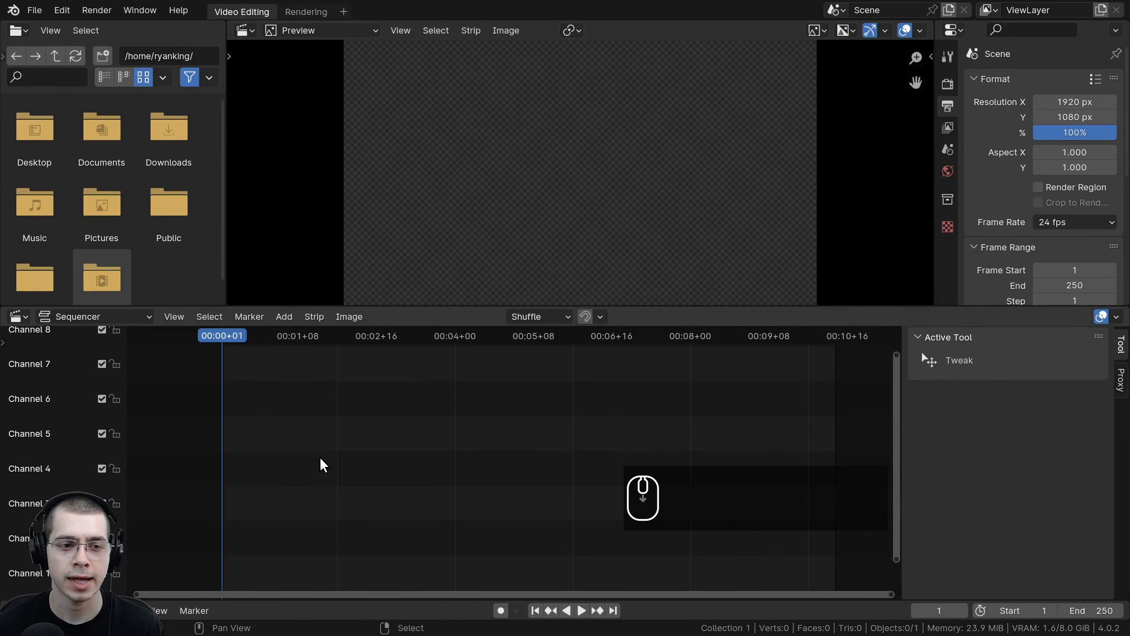
scroll(296, 395, up, 1)
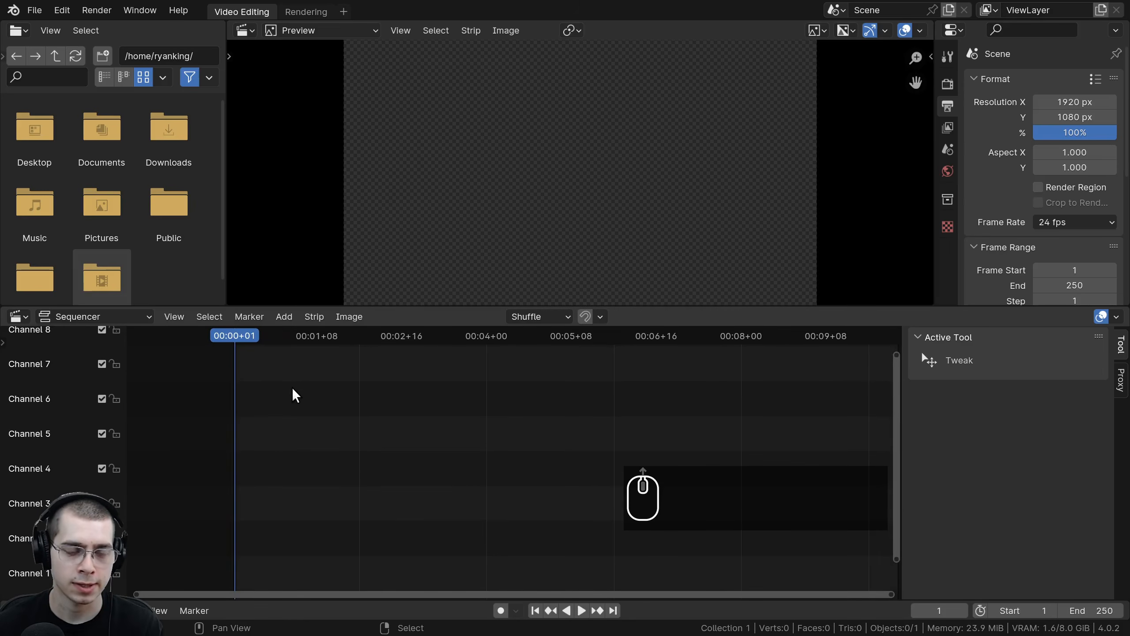
key(shift+a)
mouse_move(266, 363)
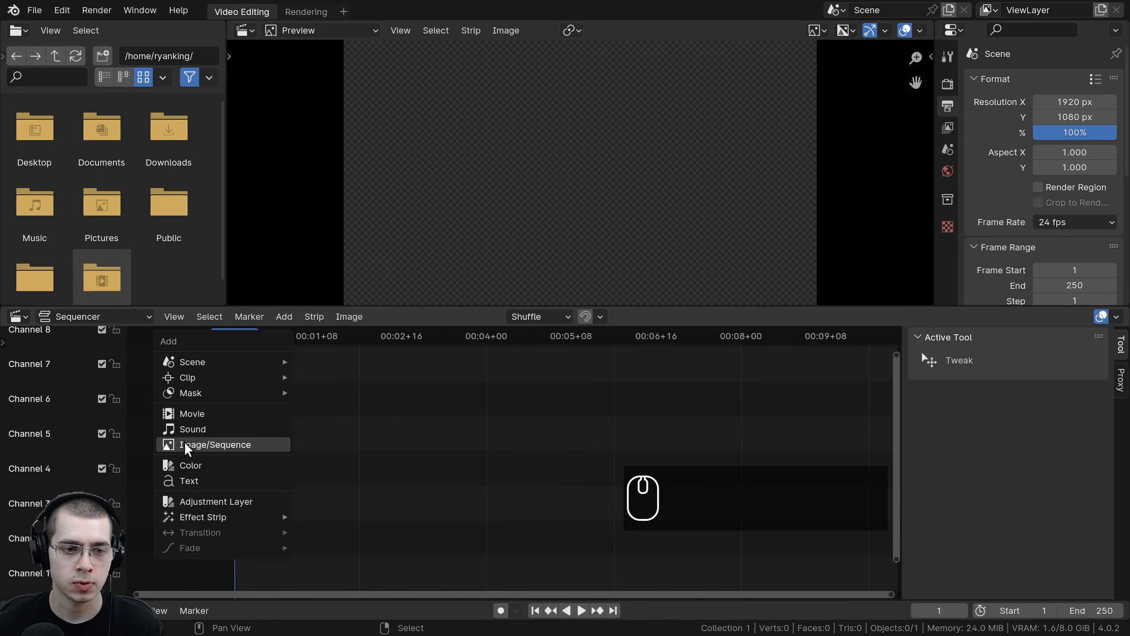
click(257, 444)
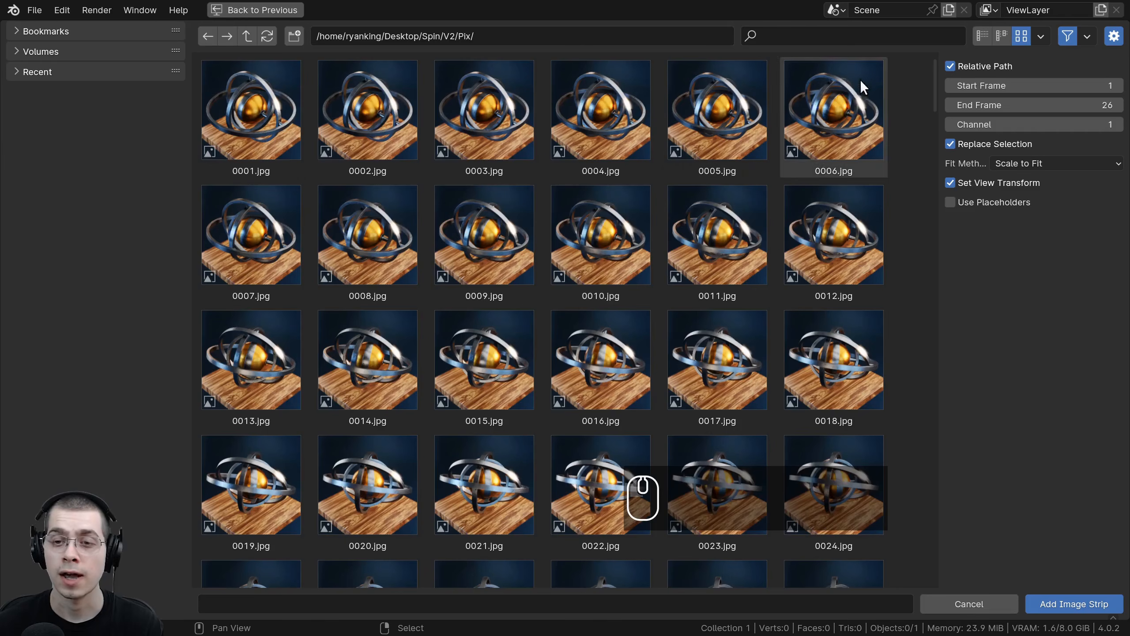
drag(936, 79, 894, 73)
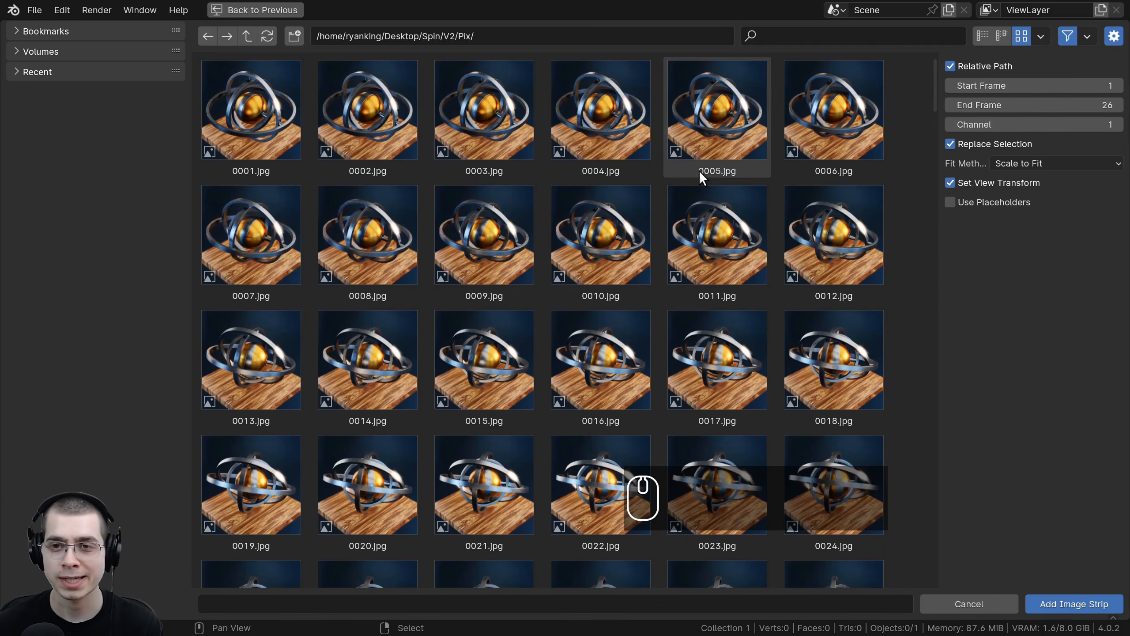
key(a)
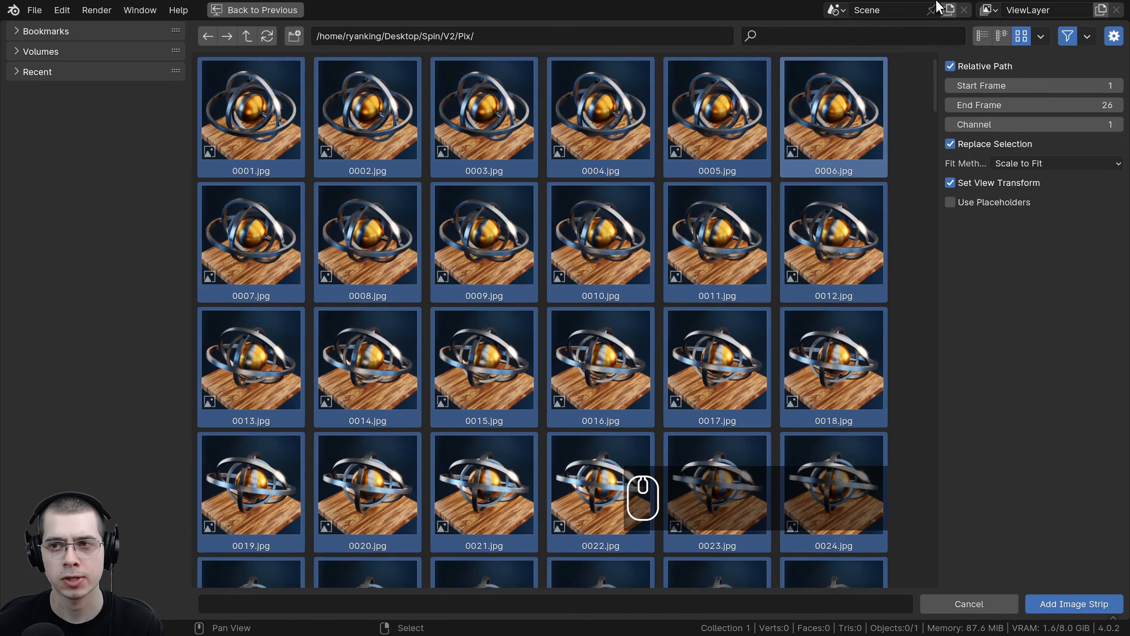
click(1038, 35)
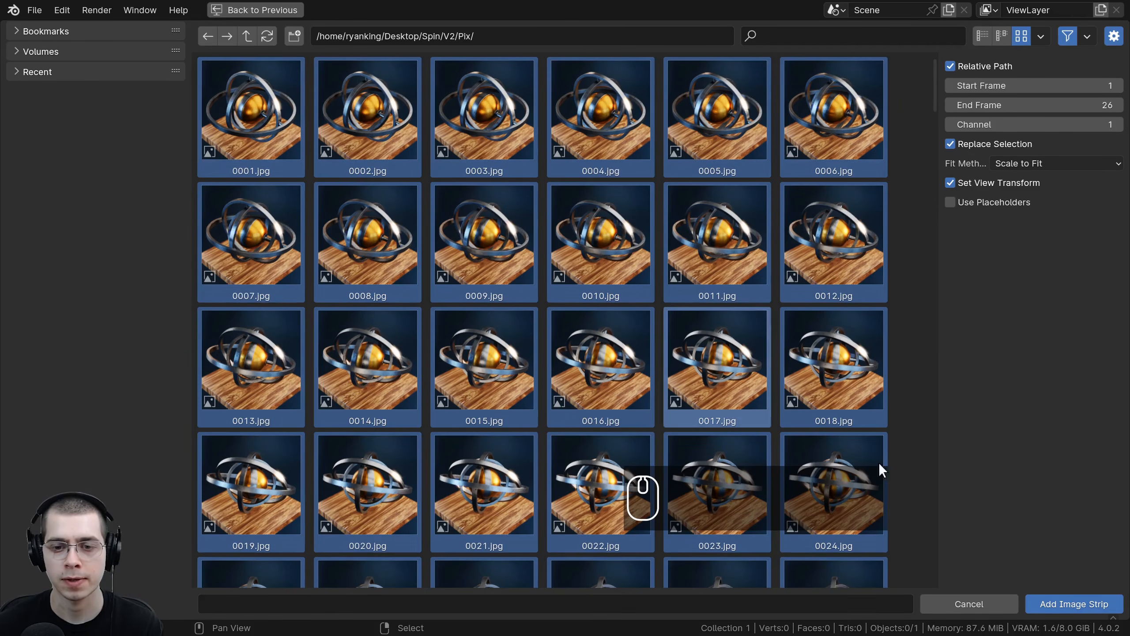
click(1074, 604)
scroll(490, 430, down, 3)
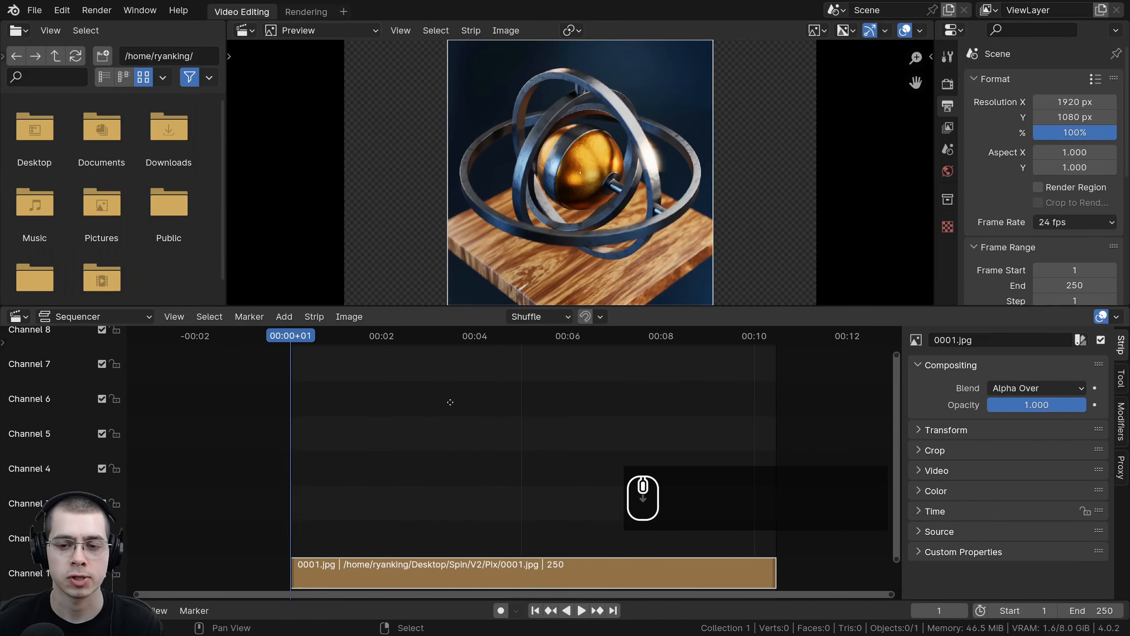
scroll(409, 259, down, 1)
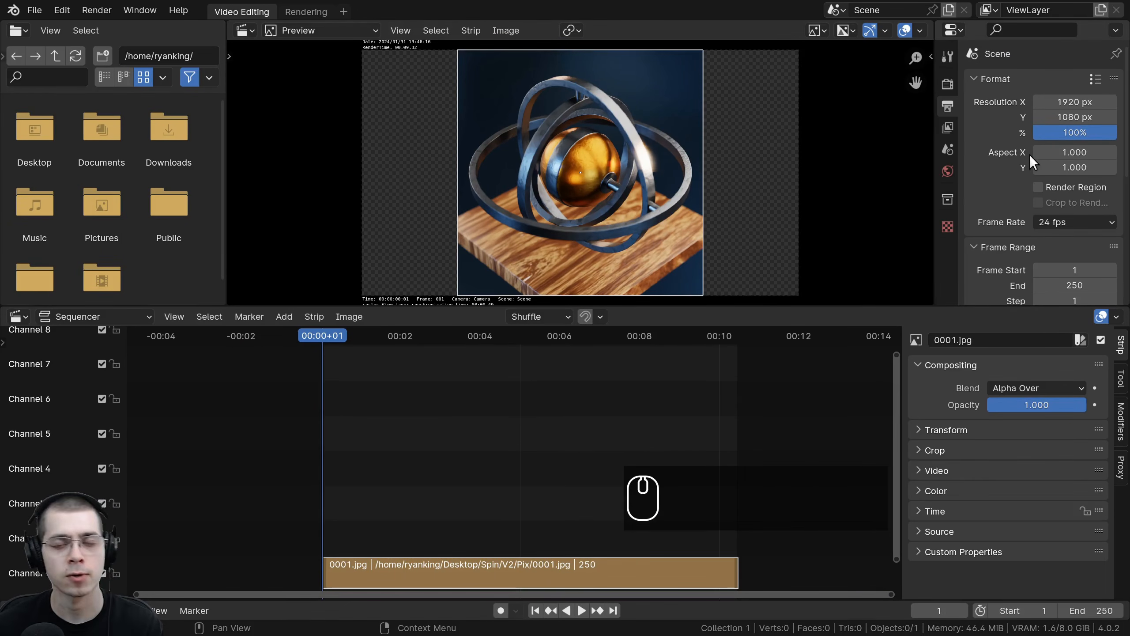
Step: Set the scene's render size to match the image strip
middle_drag(755, 149, 749, 148)
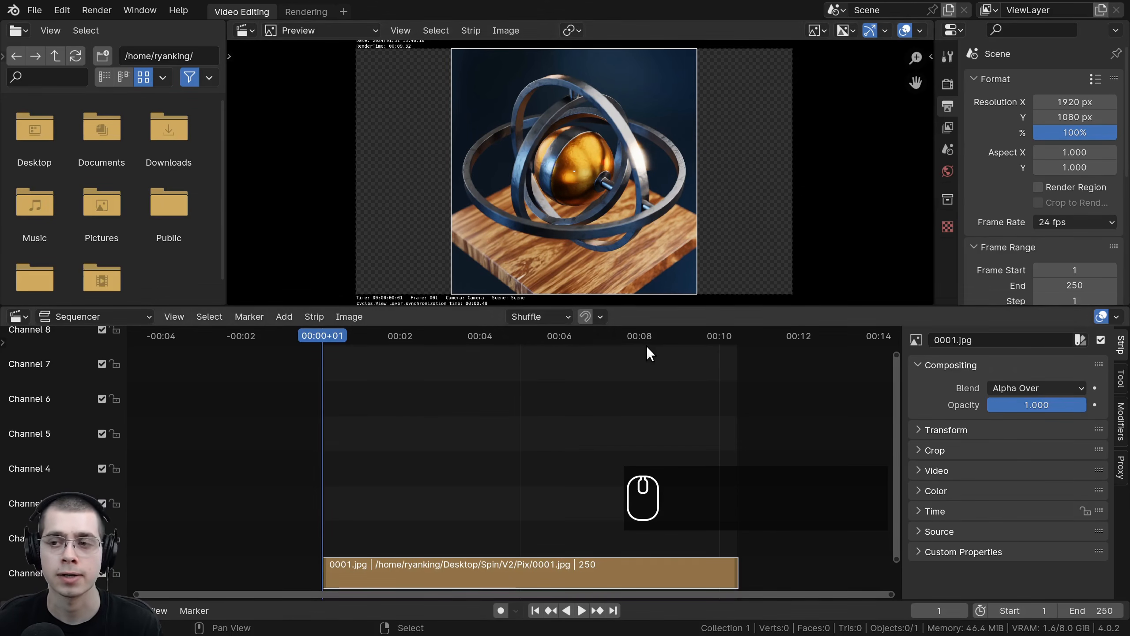
click(1051, 222)
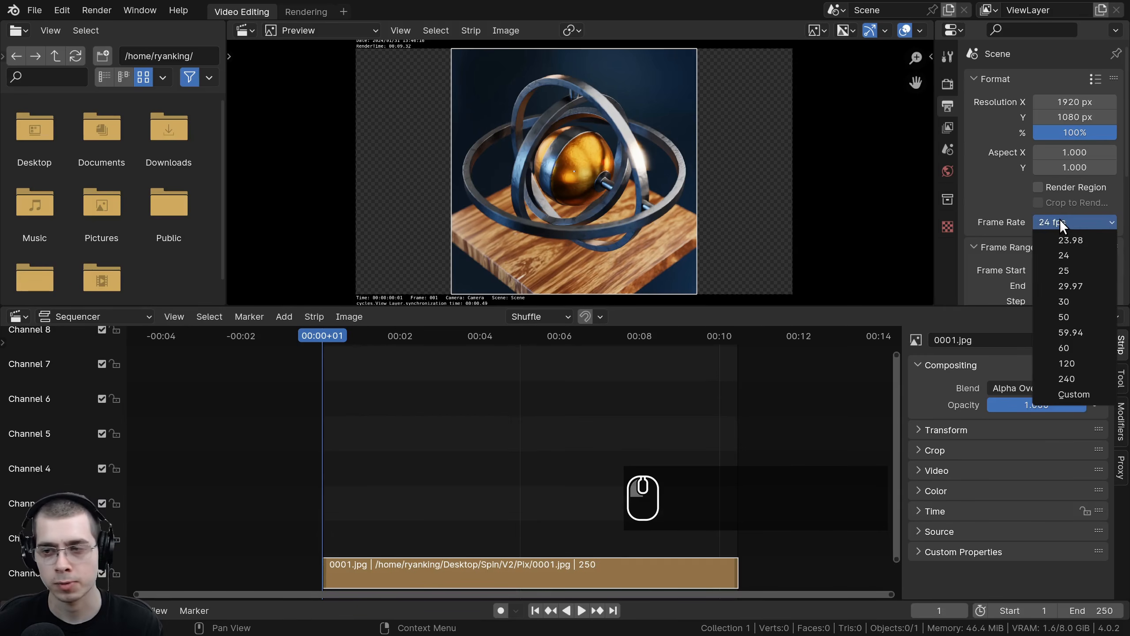
click(1058, 221)
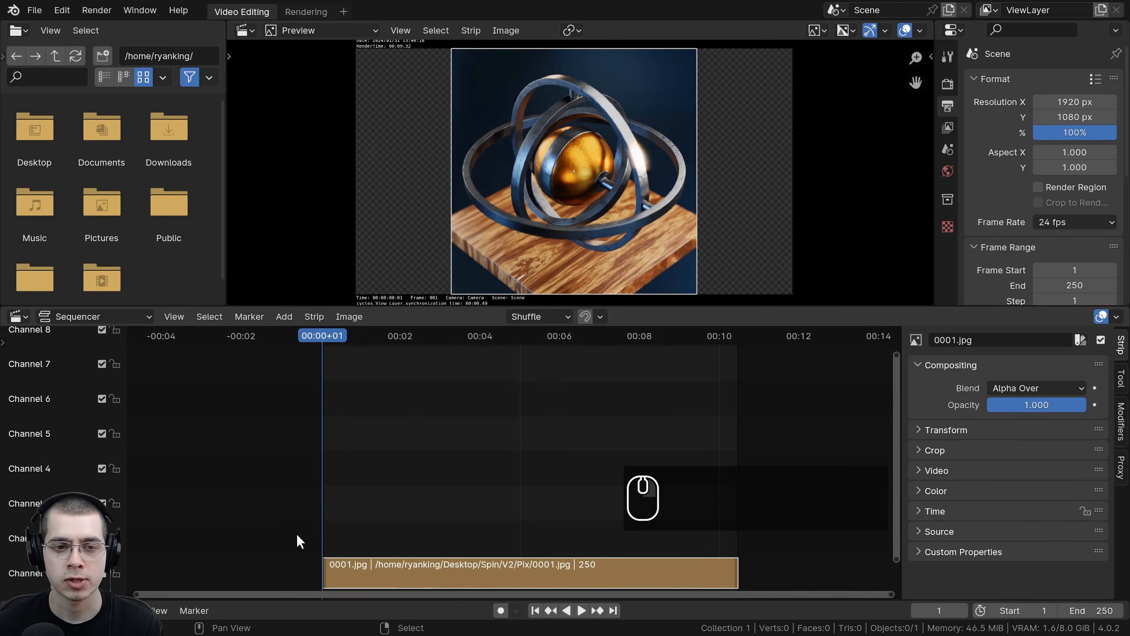
click(313, 317)
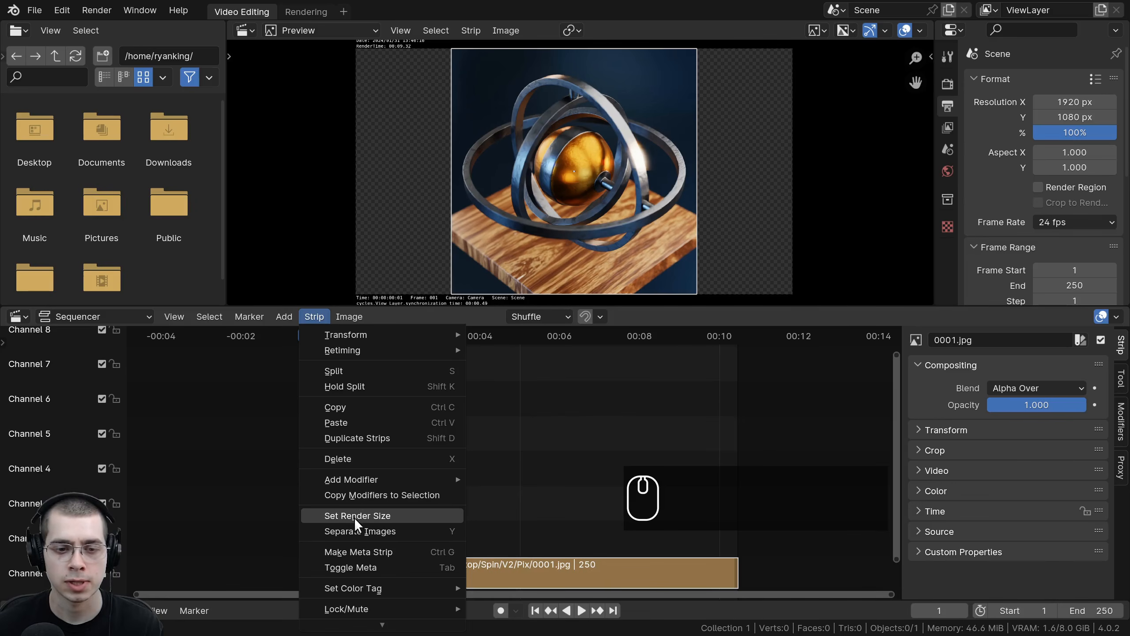
click(370, 516)
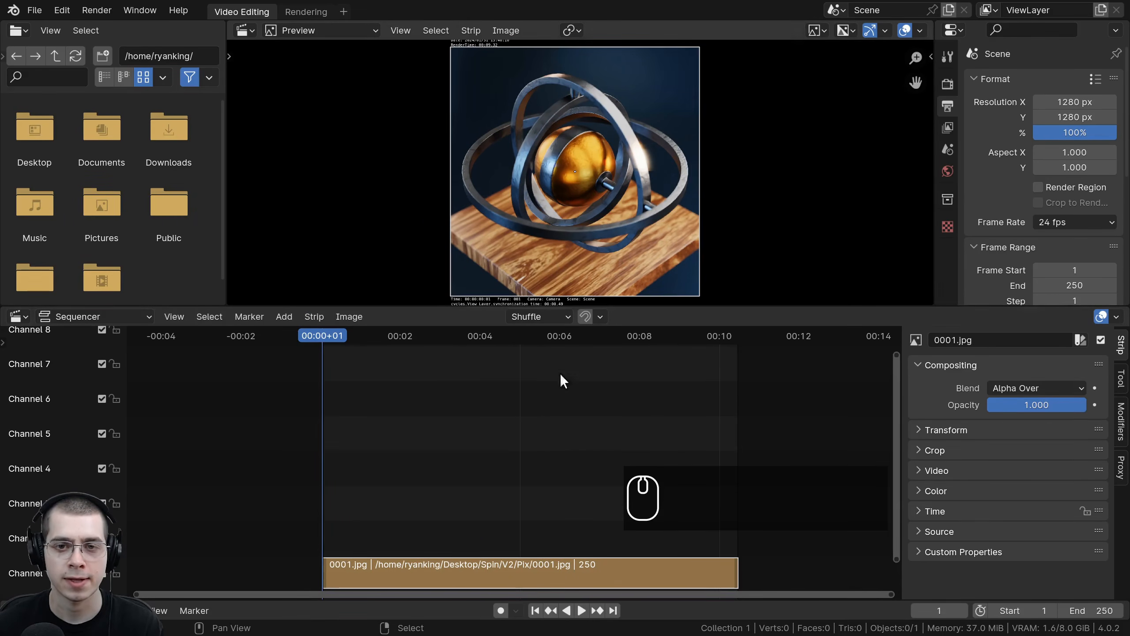
Step: Play back the image sequence in the preview
scroll(574, 195, up, 3)
scroll(574, 254, down, 3)
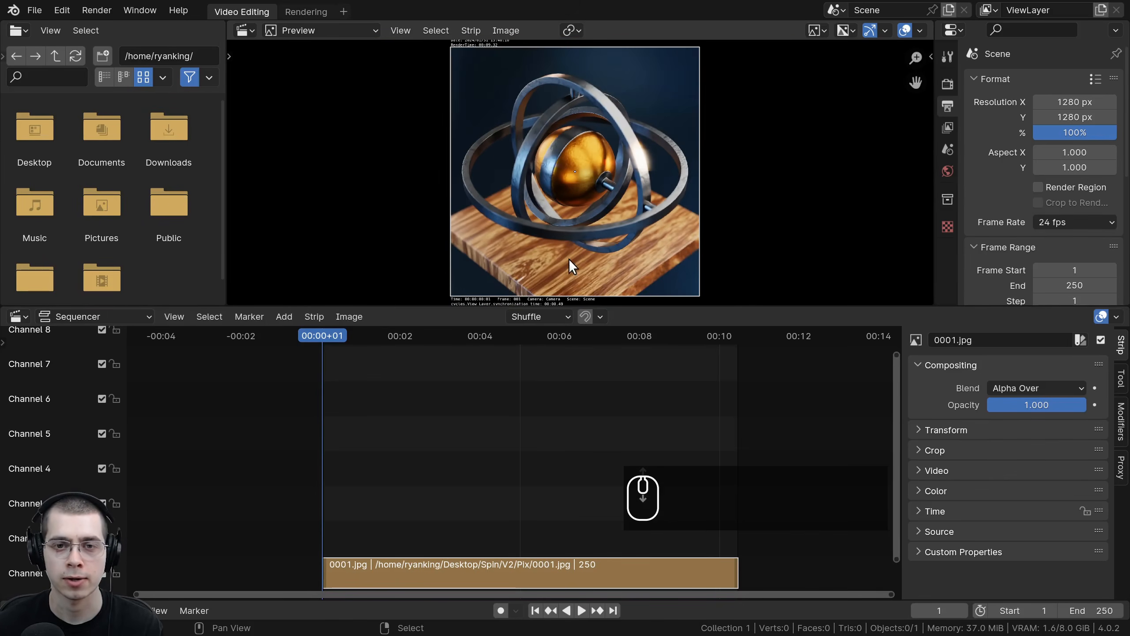
key(space)
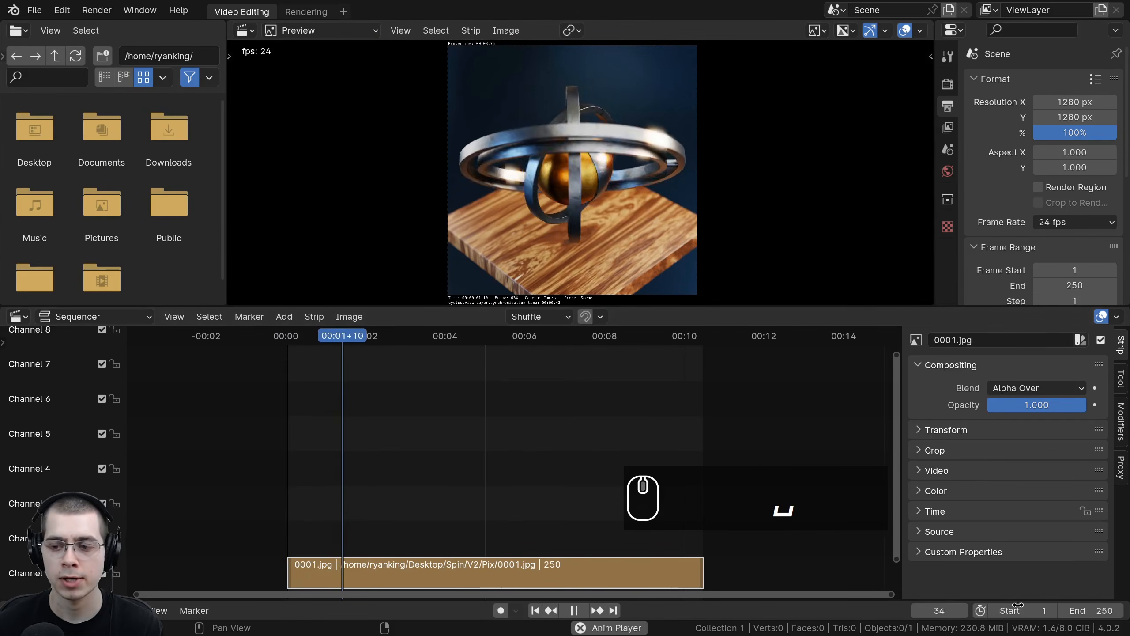
Step: Set the scene's end frame to 527
drag(1080, 610, 1127, 611)
scroll(550, 523, down, 4)
middle_drag(550, 522, 494, 530)
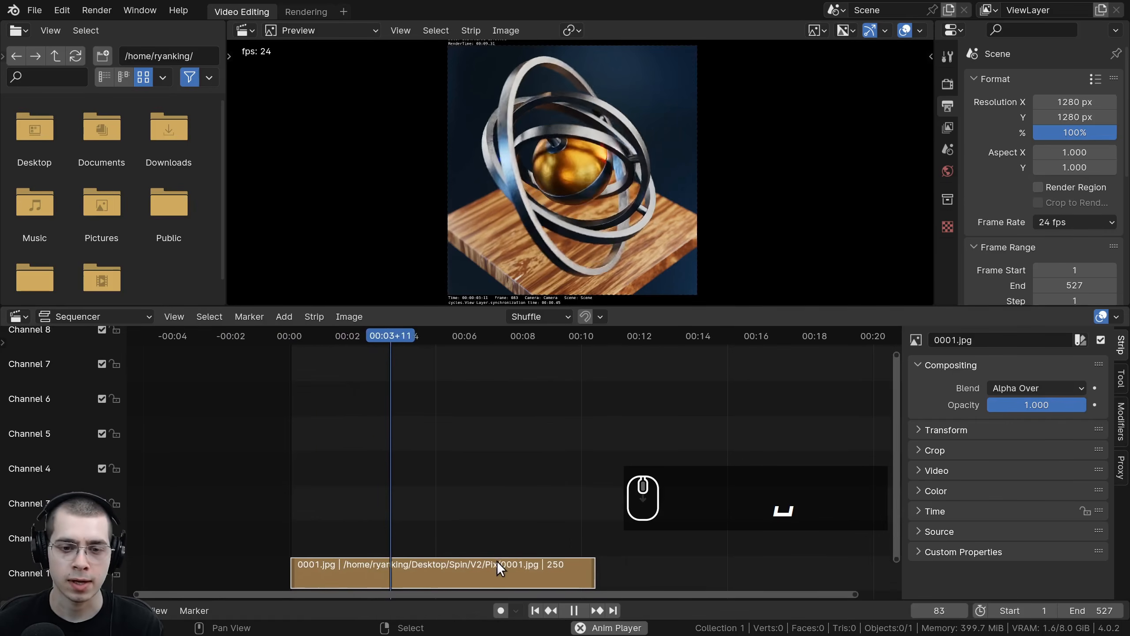
Step: Move the image strip up to channel 2
right_drag(496, 561, 497, 553)
middle_drag(497, 553, 493, 552)
key(g)
click(480, 505)
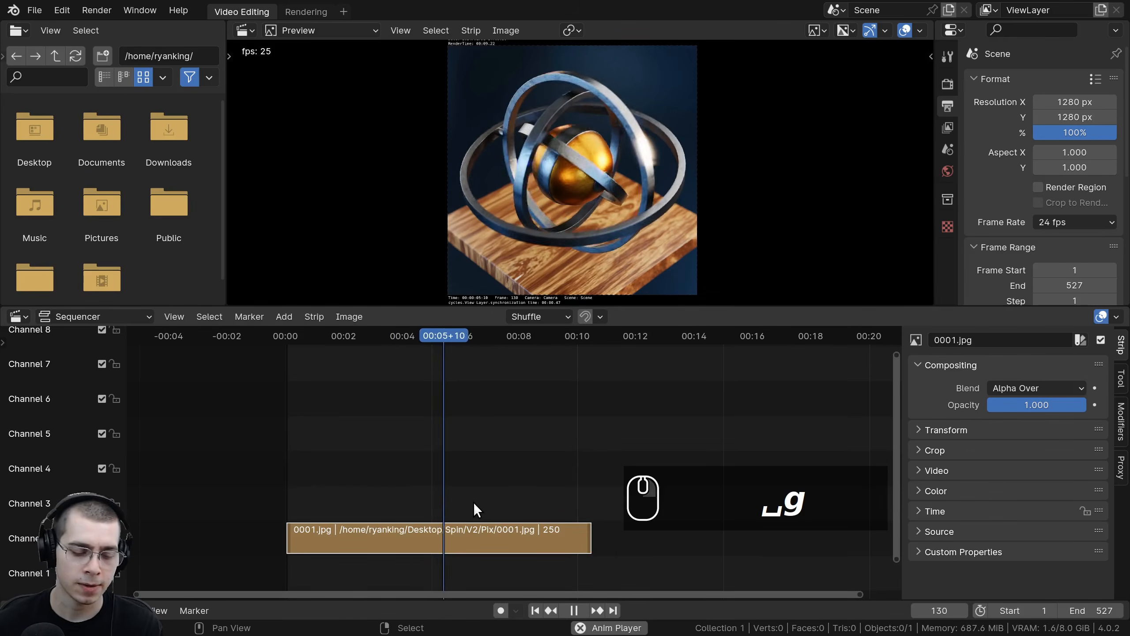
Step: Duplicate the image strip and place the copy directly after the original on the same channel
key(shift+d)
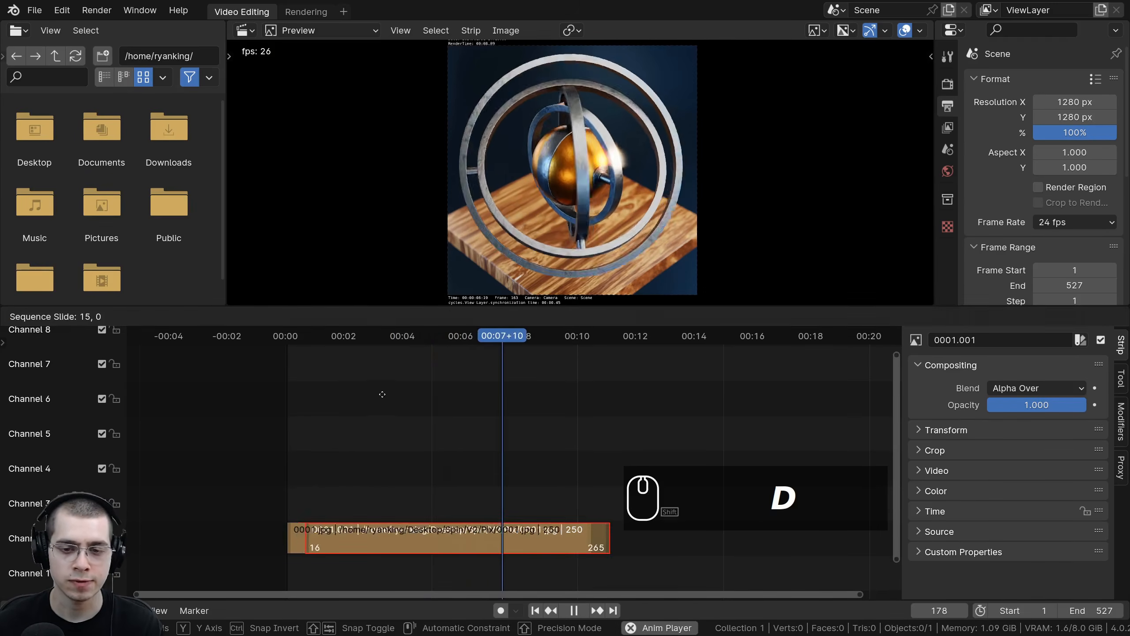
click(671, 535)
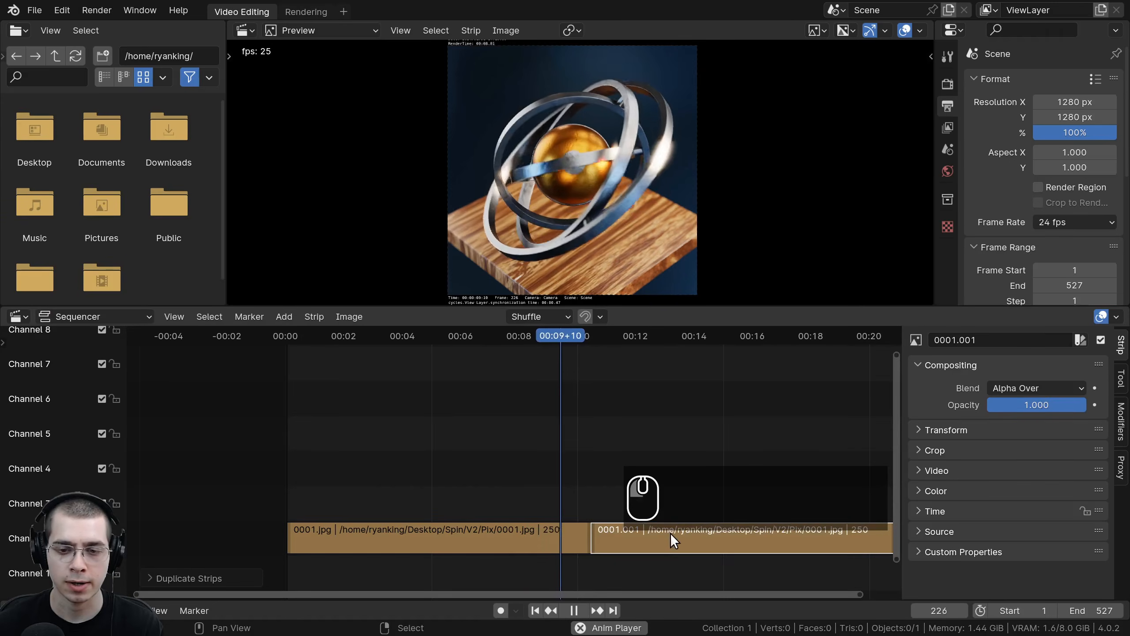
mouse_move(671, 535)
ctrl+middle_down()
mouse_move(641, 512)
mouse_move(664, 538)
ctrl+middle_up()
middle_drag(643, 539, 550, 441)
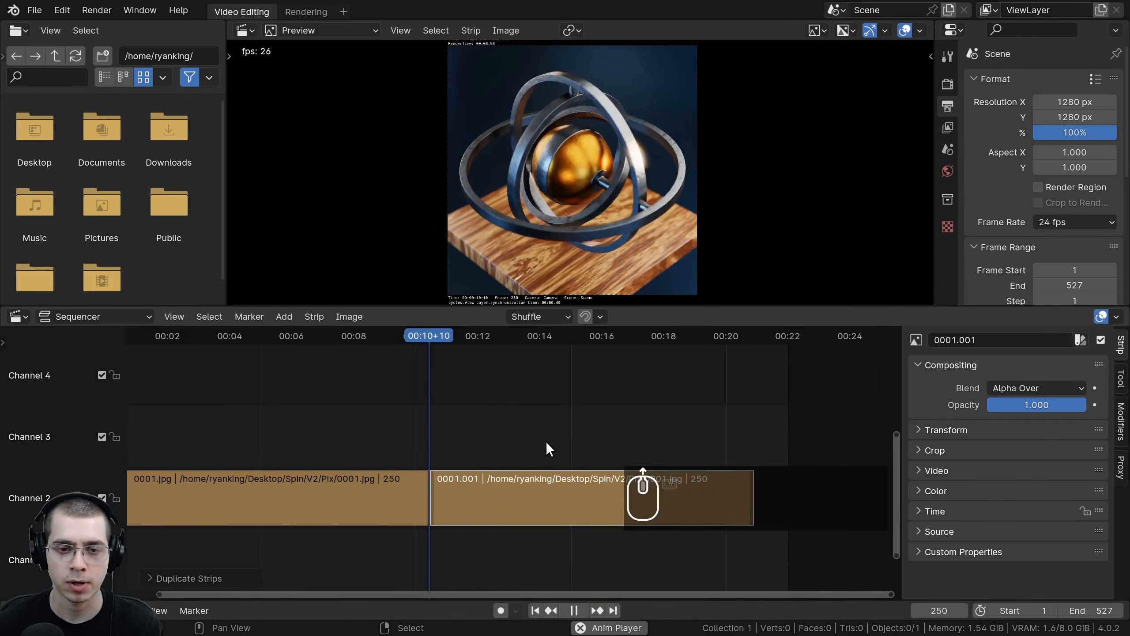
Step: Set the scene's end frame to 1076
click(383, 335)
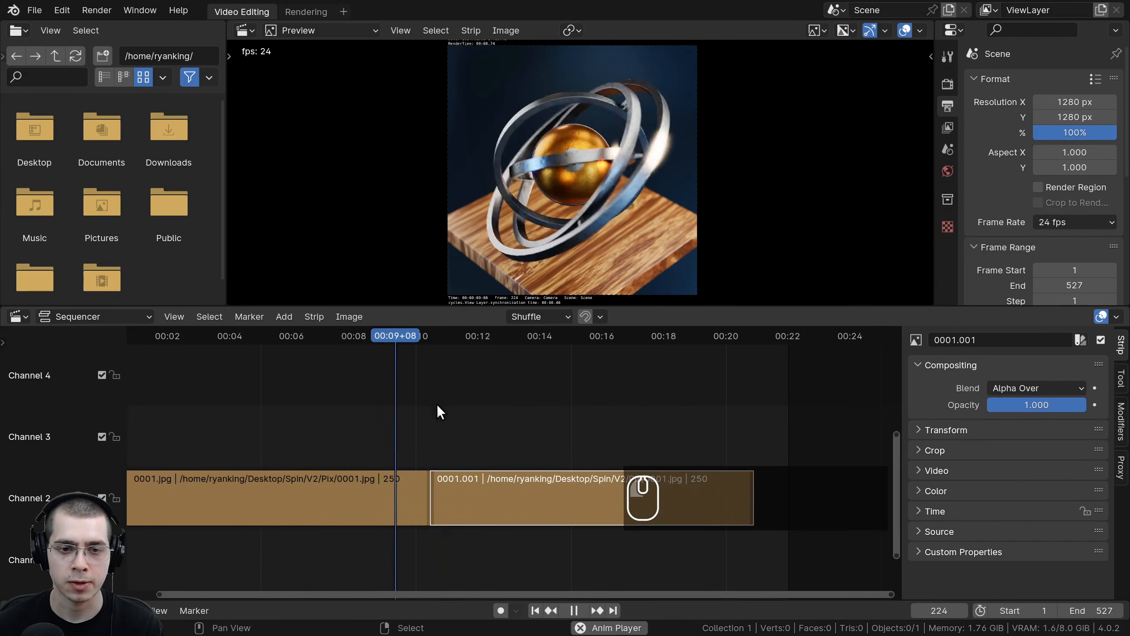
click(408, 336)
scroll(622, 182, up, 8)
click(394, 337)
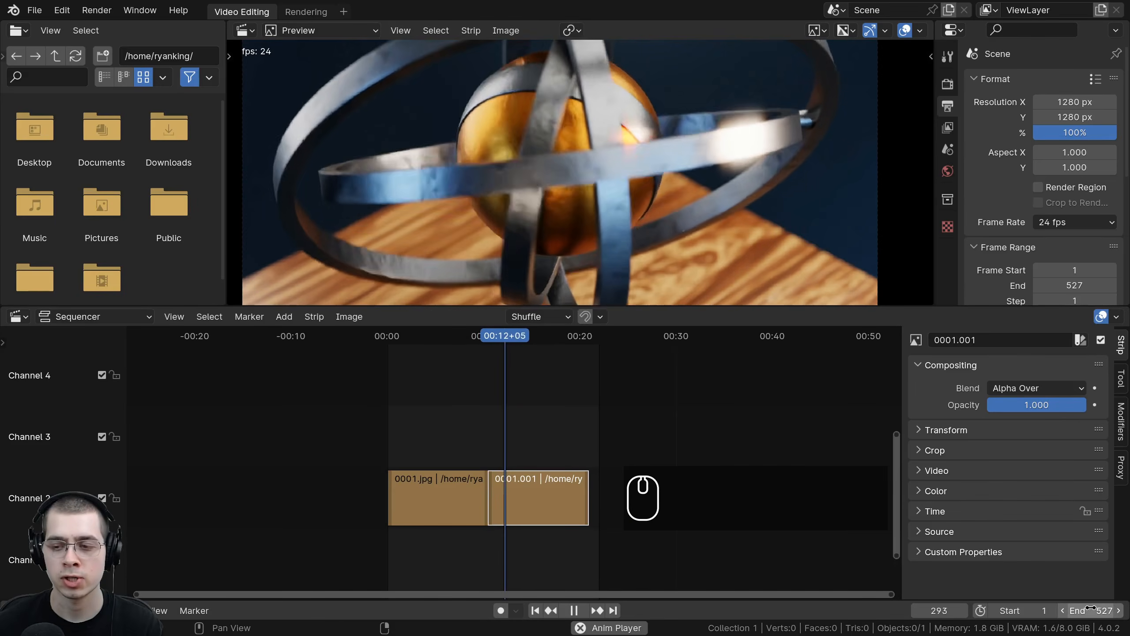
drag(1085, 609, 1124, 608)
middle_drag(407, 433, 266, 432)
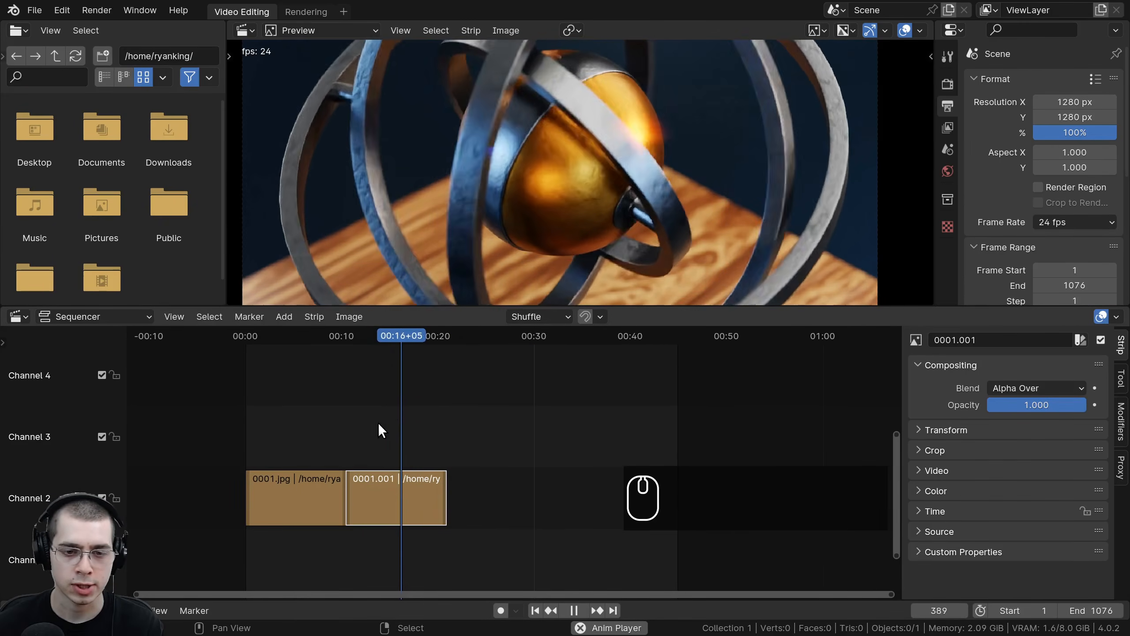
Step: Duplicate the image strip twice more, placing each copy end to end after the previous one on channel 2
key(shift+d)
click(477, 446)
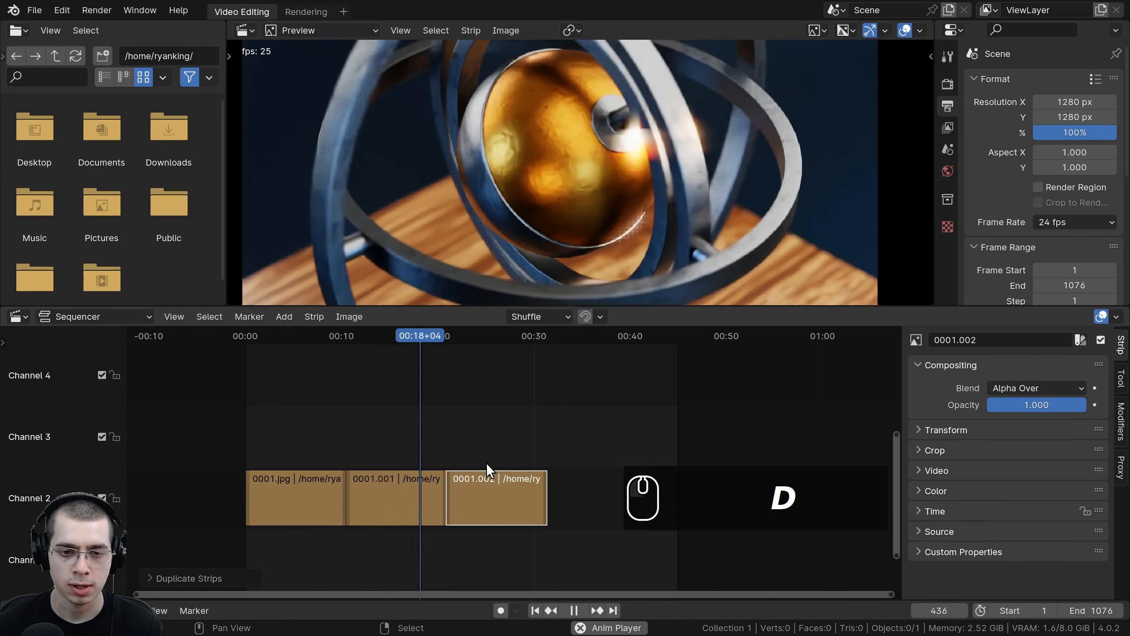
key(shift+d)
click(541, 462)
Step: Add the sound file 434599__wangzhuokun__shimmer_synth_2.wav from the SFX folder as a sound strip at frame 74
drag(401, 334, 310, 344)
middle_drag(419, 412, 509, 418)
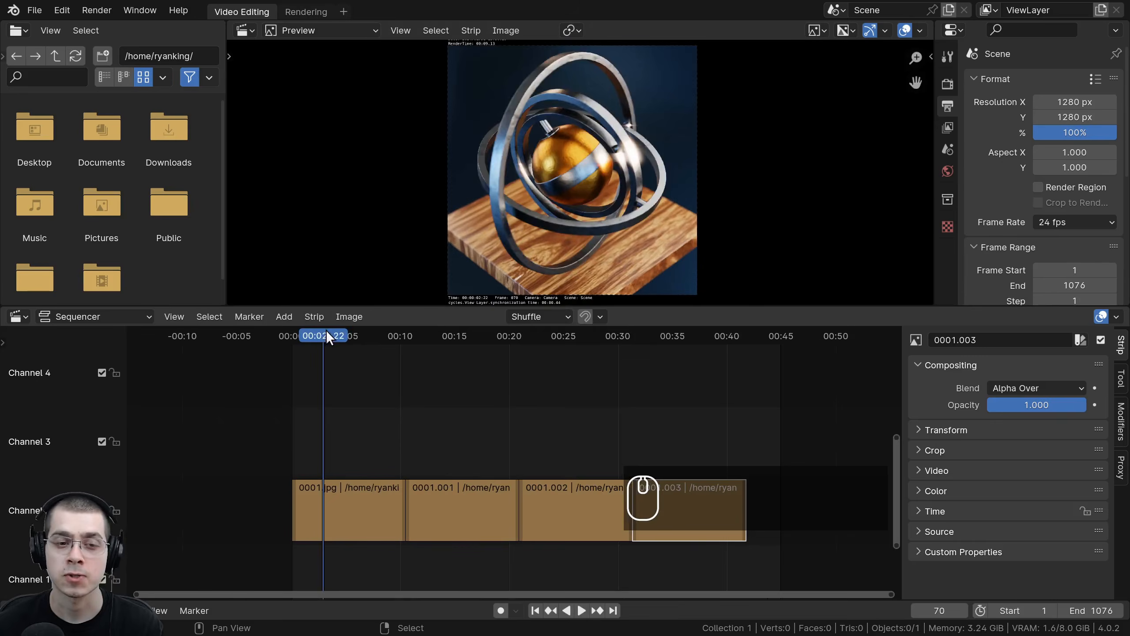
mouse_move(326, 331)
mouse_down()
mouse_move(470, 339)
mouse_move(327, 340)
mouse_up()
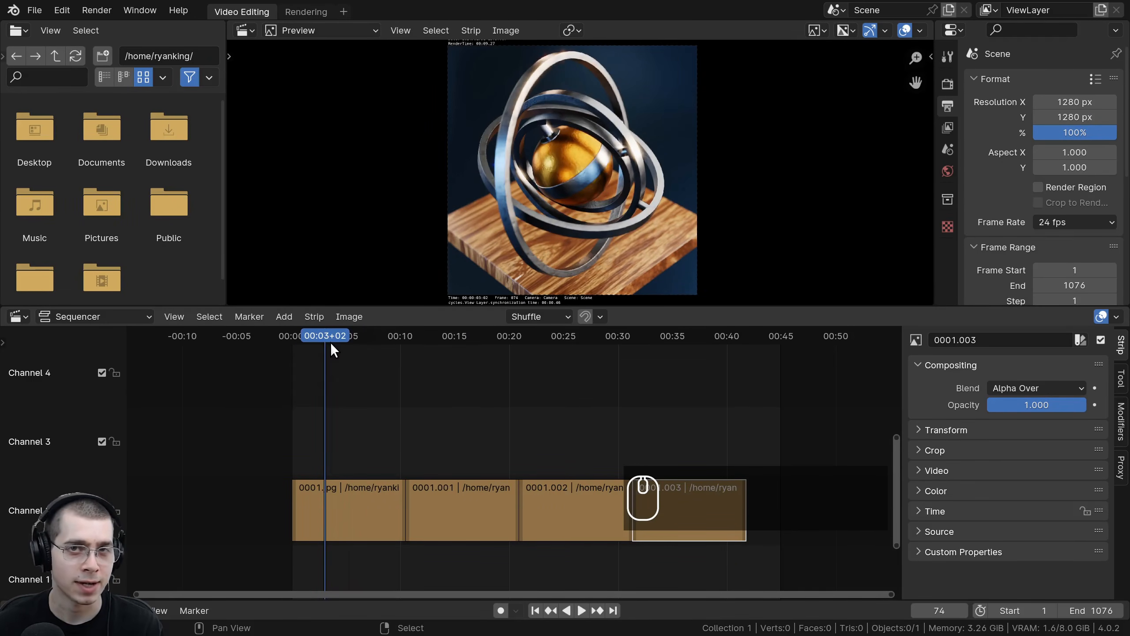
scroll(336, 347, up, 1)
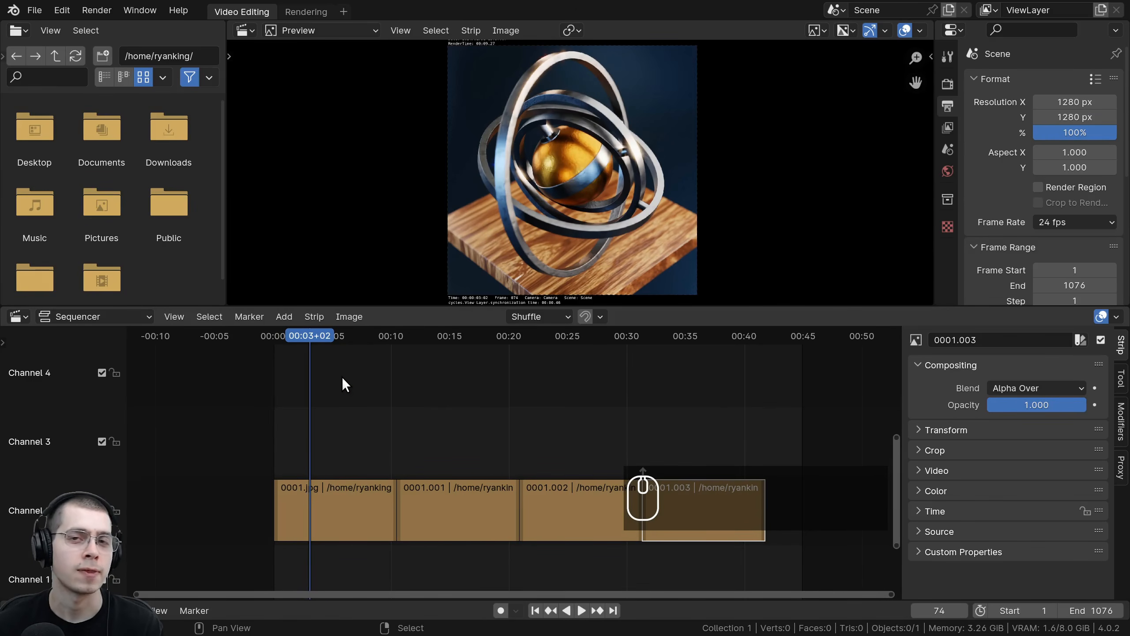
ctrl+middle_drag(344, 375, 315, 371)
key(shift+a)
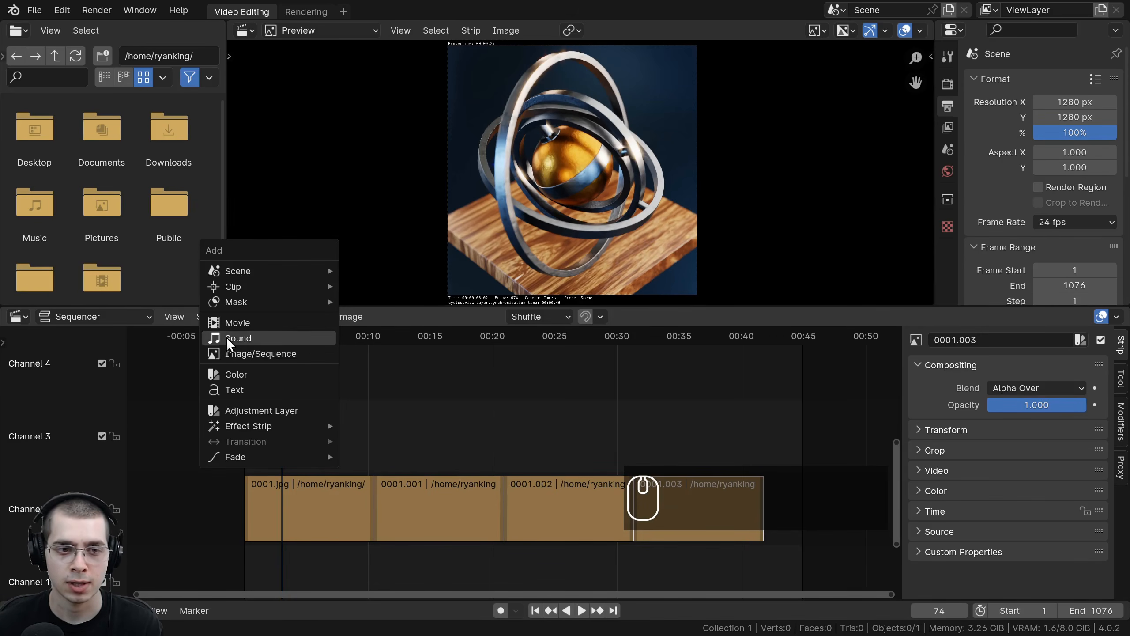
click(252, 339)
drag(652, 283, 266, 136)
click(292, 276)
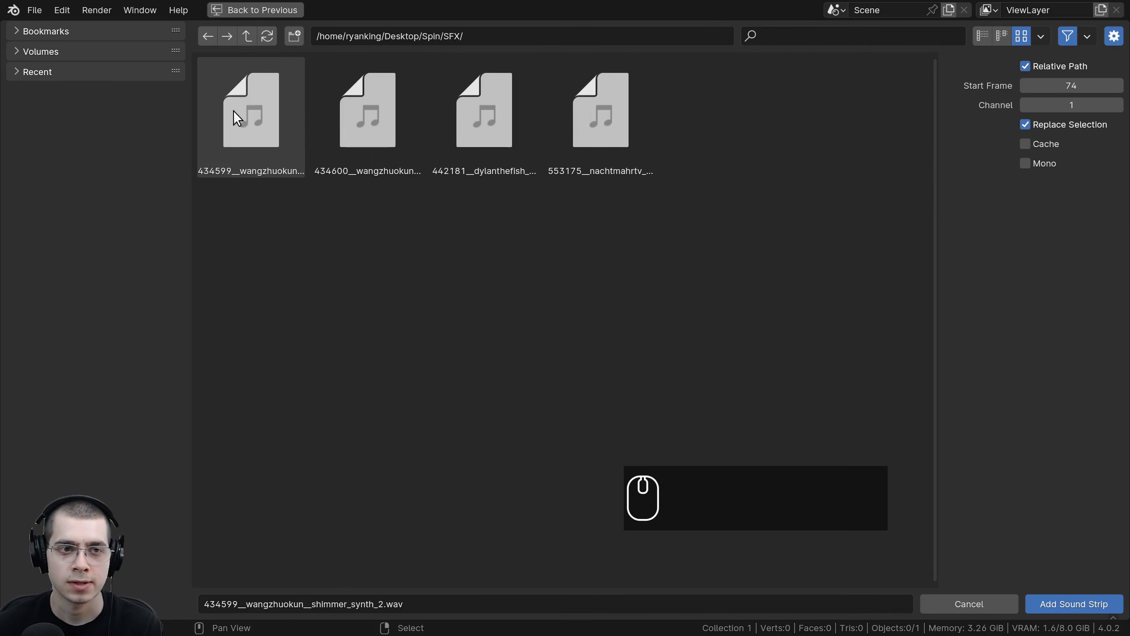
double_click(261, 106)
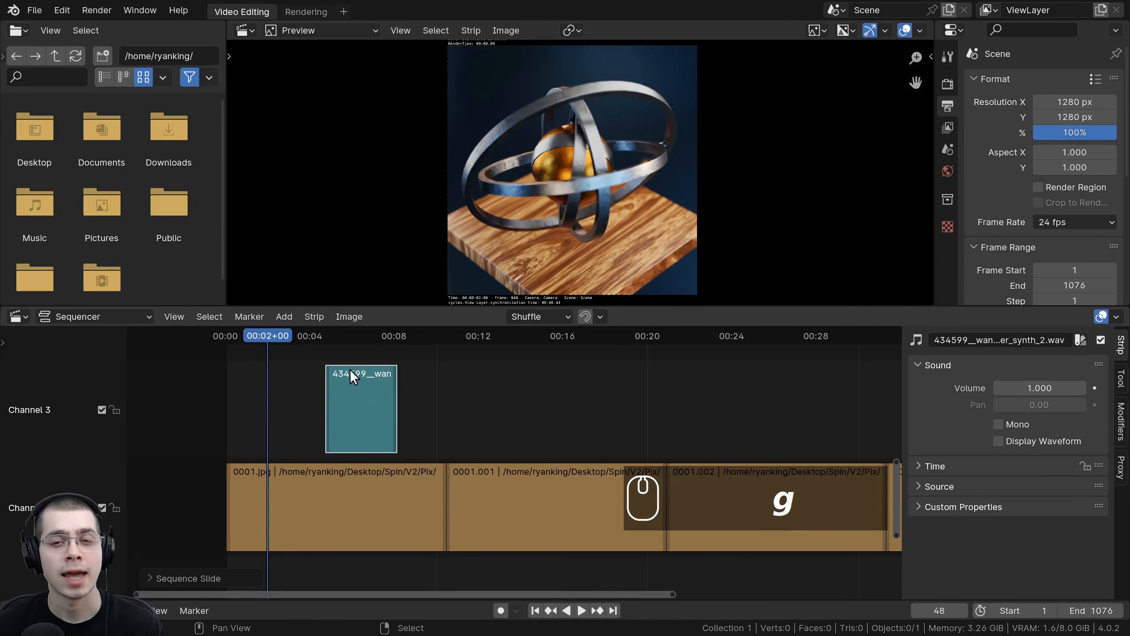
Step: Move the shimmer sound strip to channel 3 near the start of the image sequence
key(g)
click(285, 363)
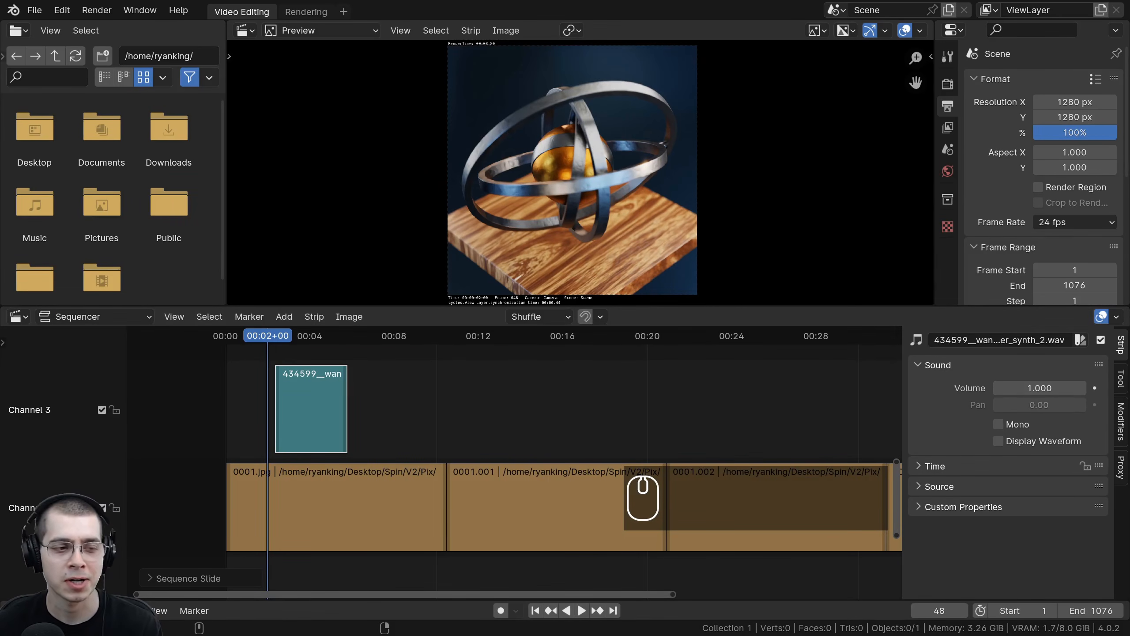
scroll(333, 436, up, 2)
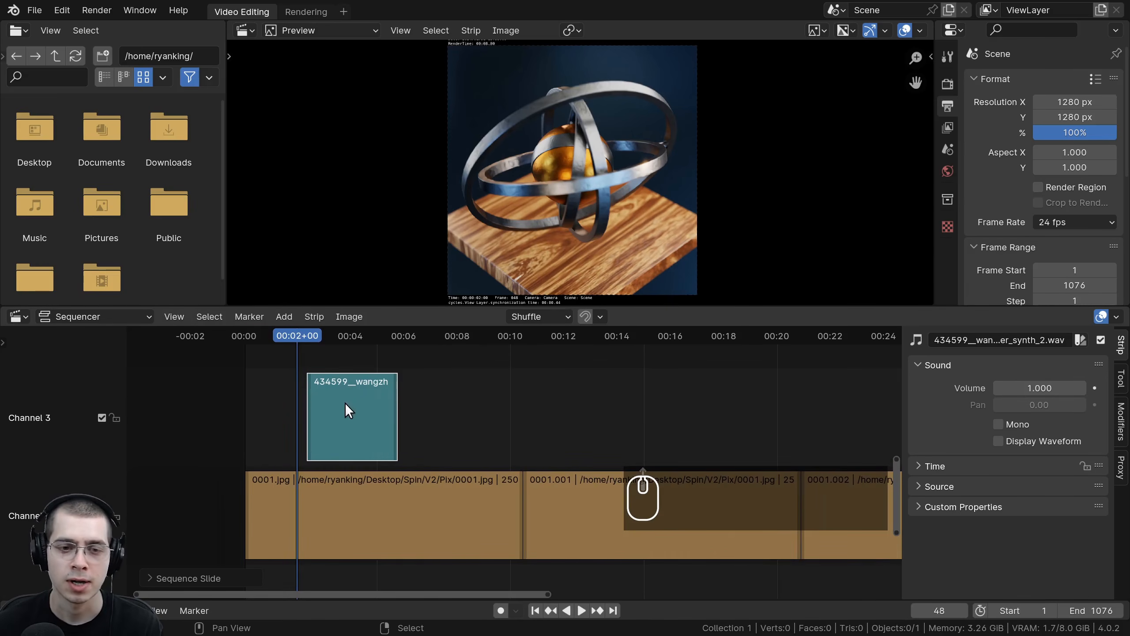
key(g)
click(335, 394)
key(g)
click(334, 390)
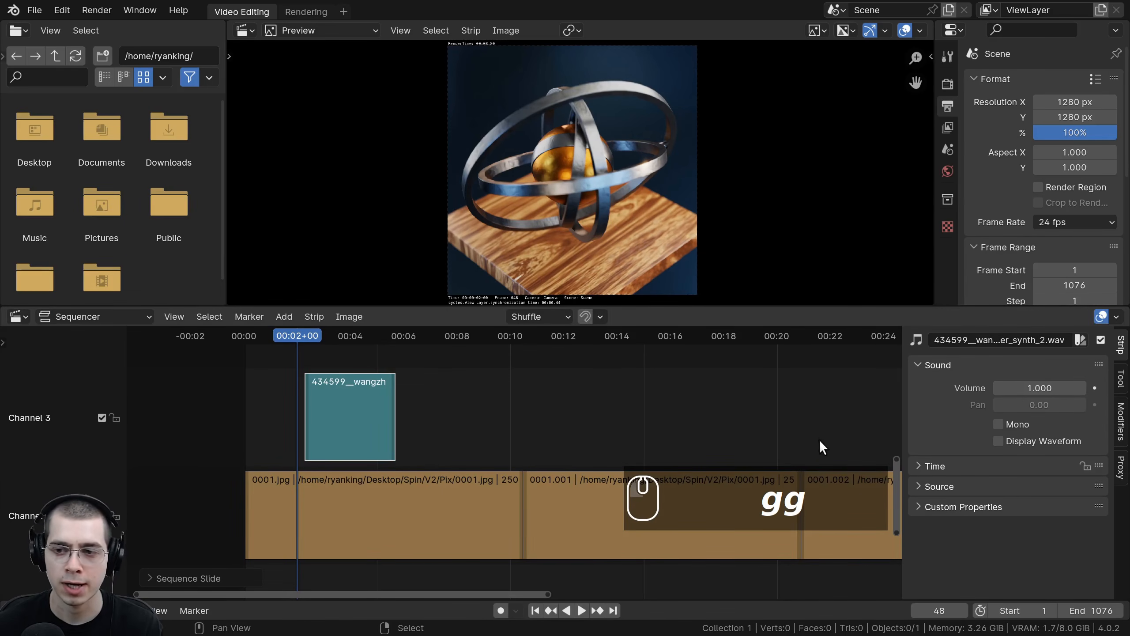
Step: Enable the waveform display on the shimmer sound strip and play back the sequence
click(998, 442)
scroll(475, 426, up, 3)
scroll(348, 361, down, 1)
key(space)
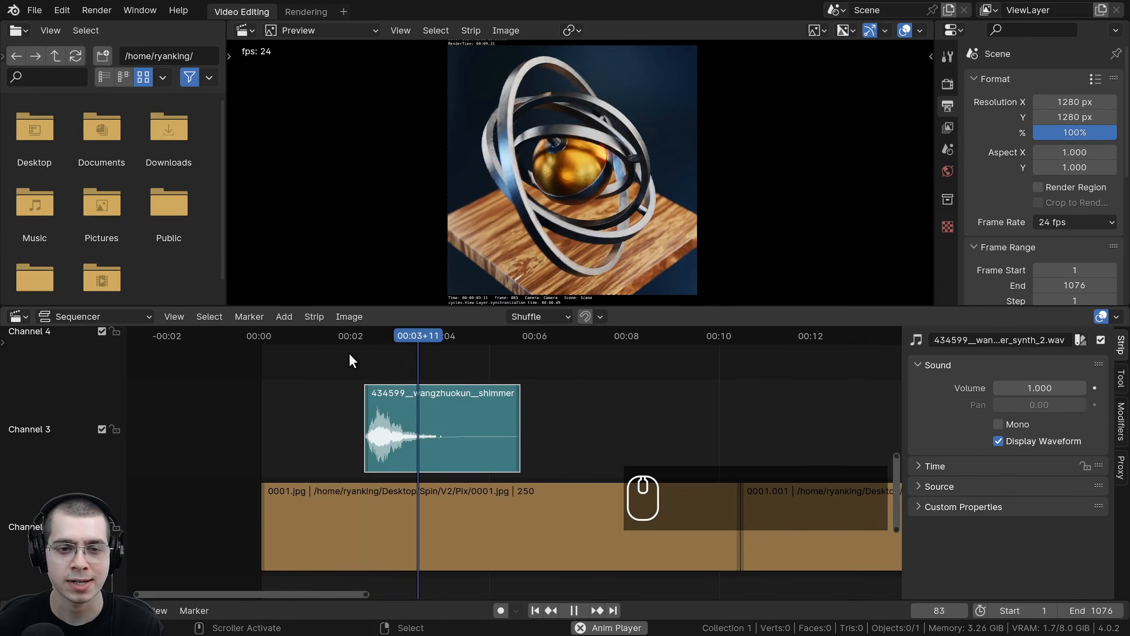
click(351, 339)
key(space)
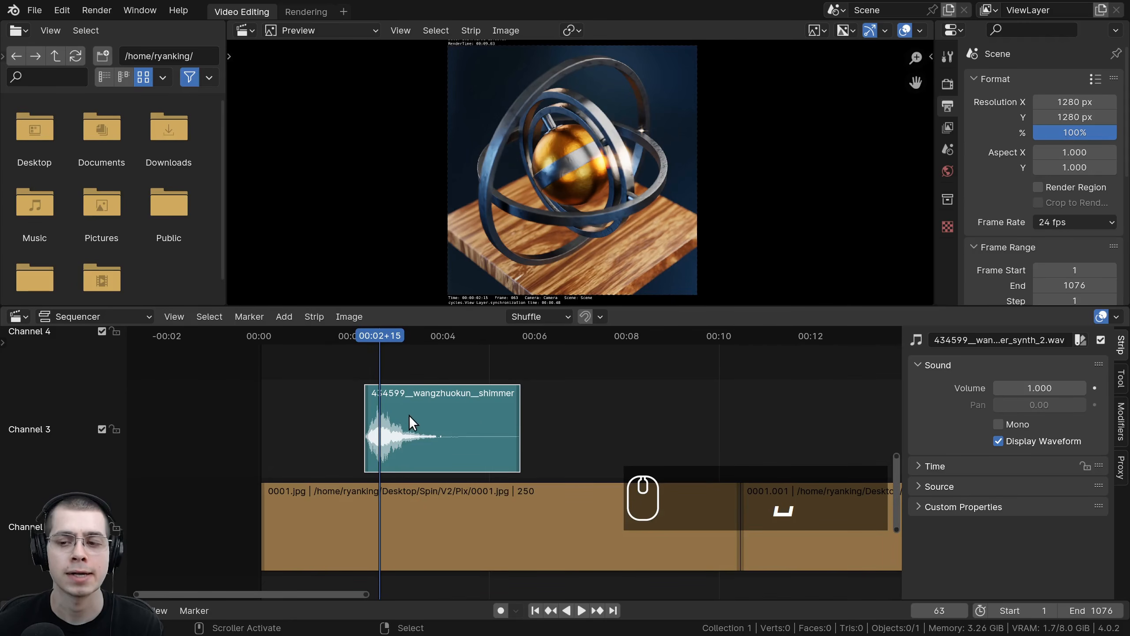
Step: Turn on Show Retiming Keys in the shimmer sound strip's Time settings
click(918, 465)
scroll(944, 460, down, 5)
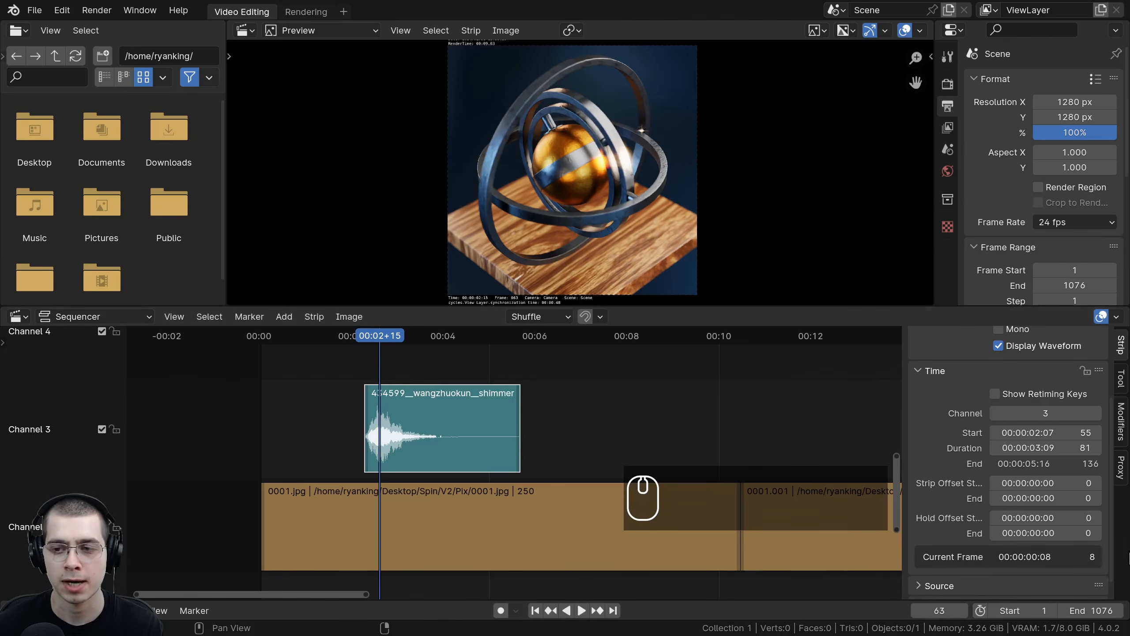
click(1002, 395)
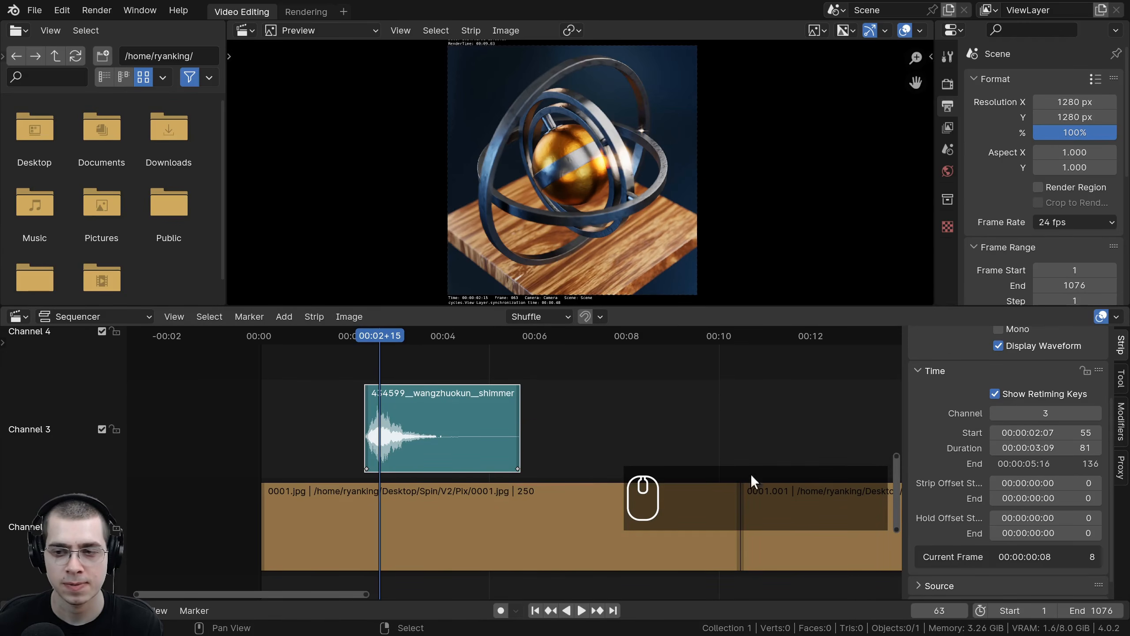
click(996, 393)
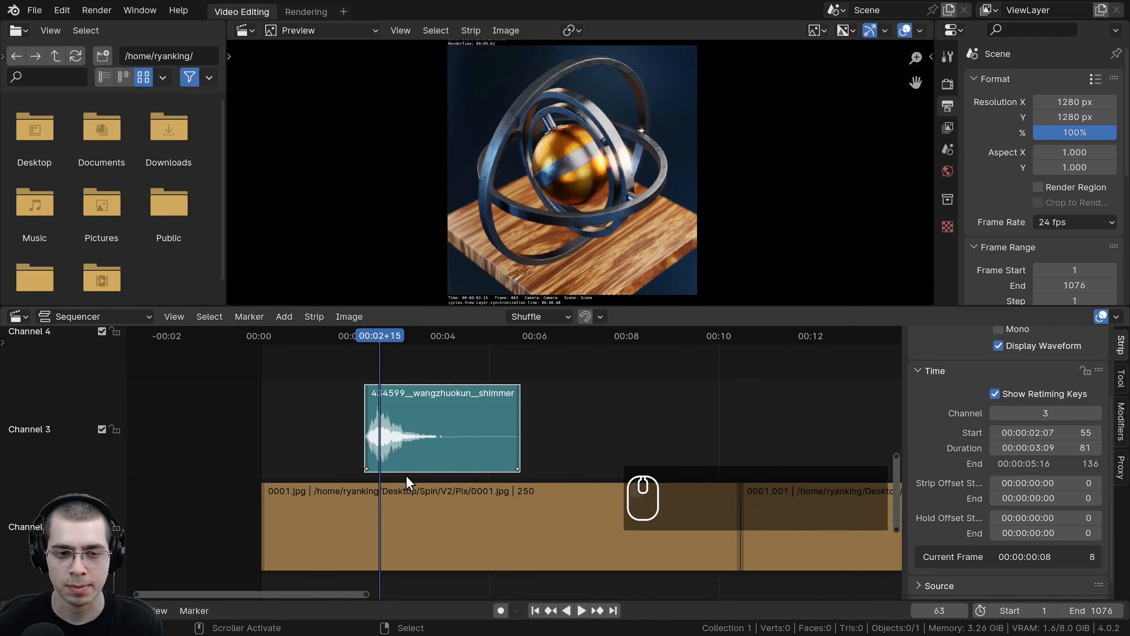
scroll(406, 476, up, 2)
Step: Drag the shimmer strip's end retiming key to slow the sound to about 37% speed
click(311, 470)
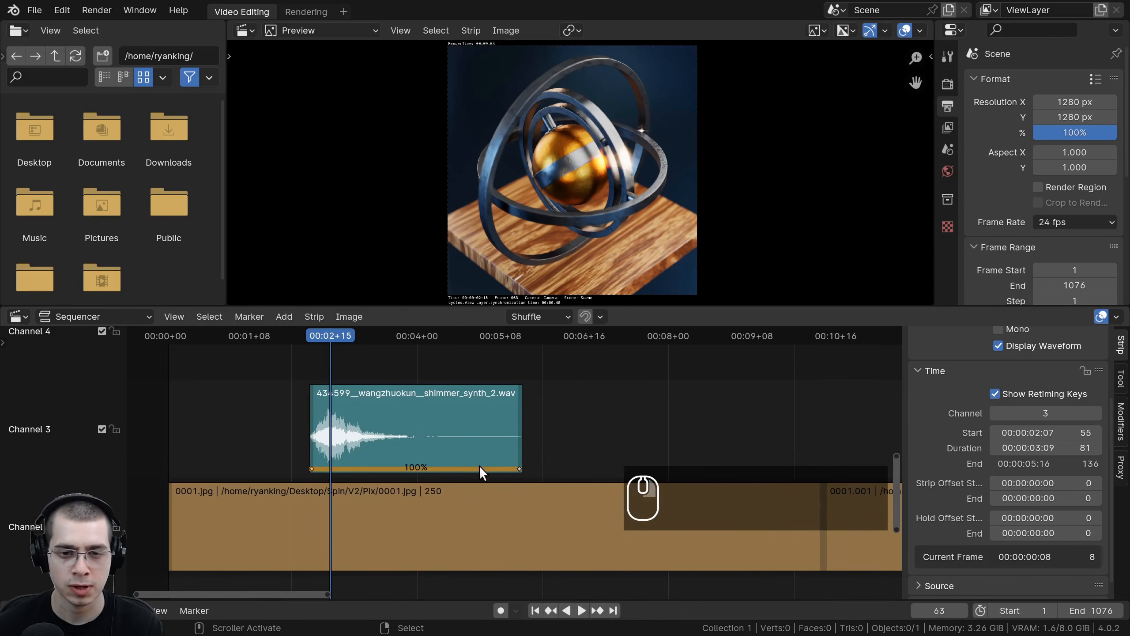
click(520, 469)
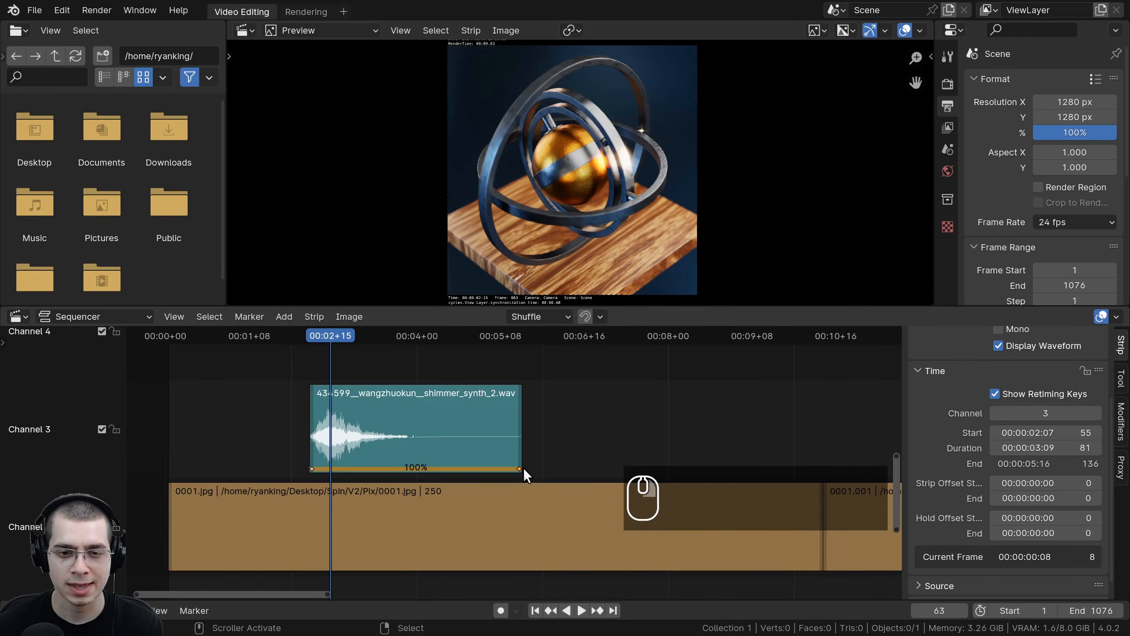
ctrl+middle_drag(523, 468, 427, 445)
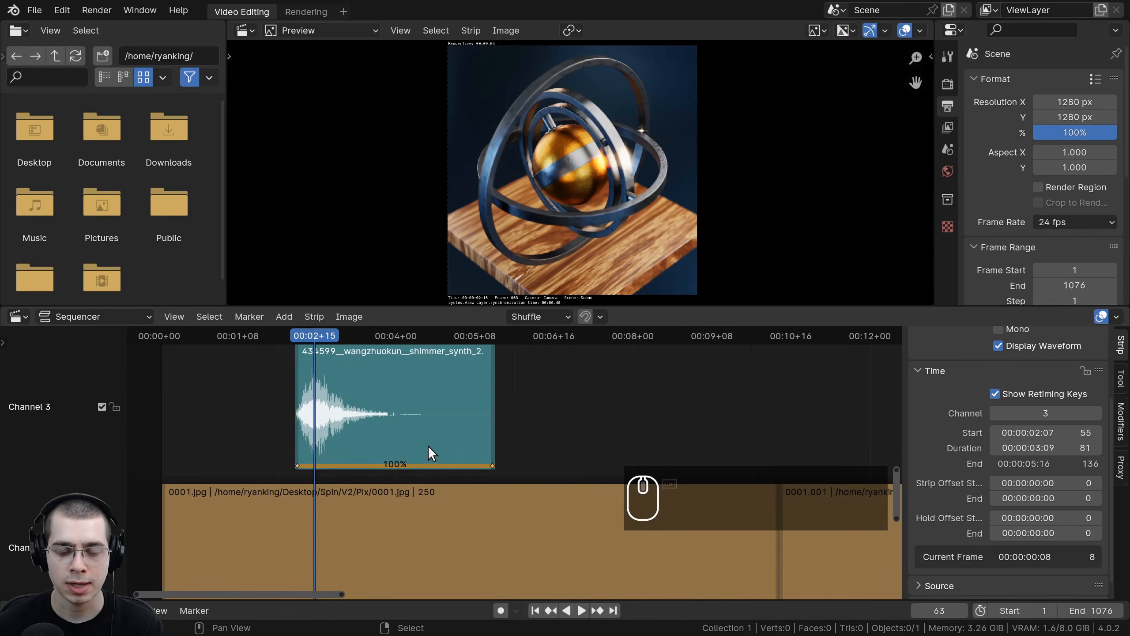
key(g)
click(668, 430)
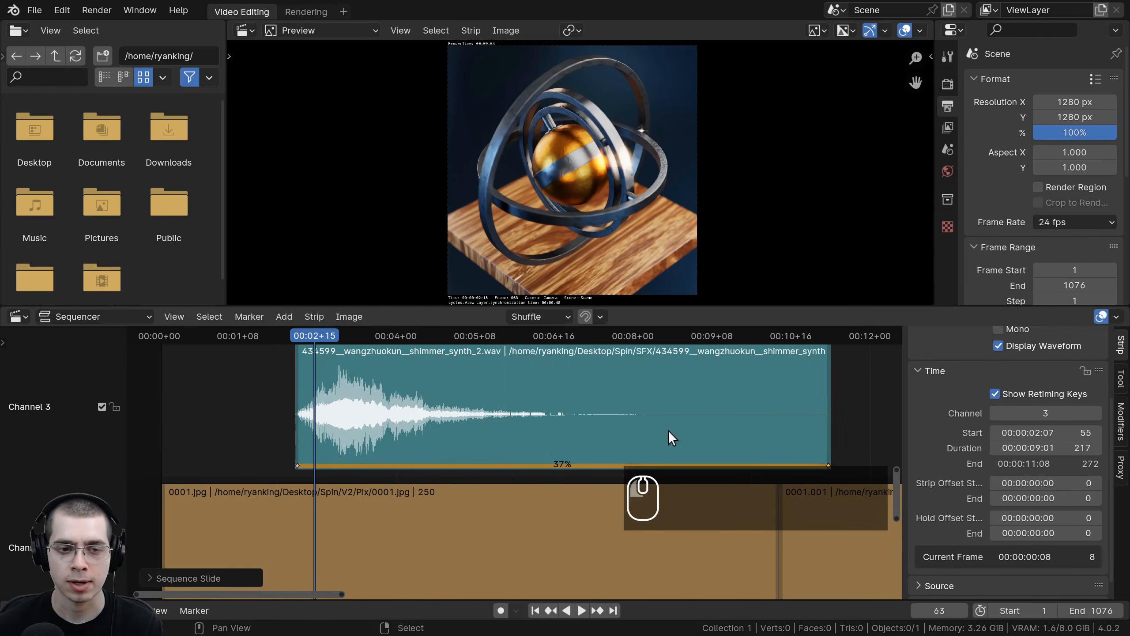
key(g)
click(700, 442)
Step: Play back and readjust the shimmer strip's retiming key until the sound plays at 39% speed
key(space)
key(g)
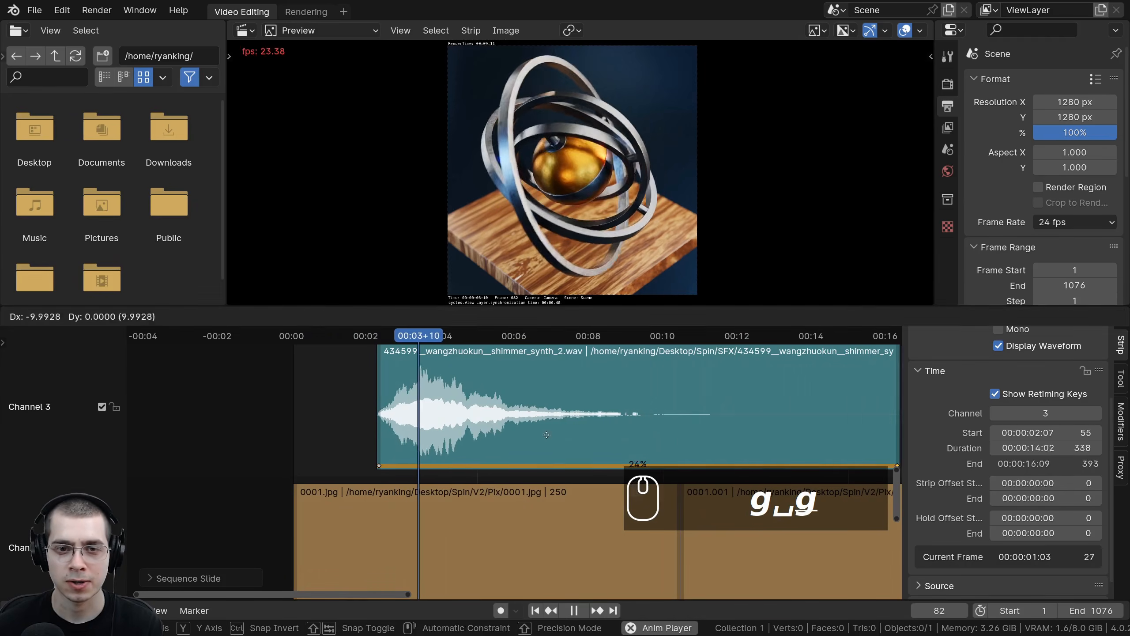
click(388, 430)
ctrl+middle_drag(392, 427, 455, 436)
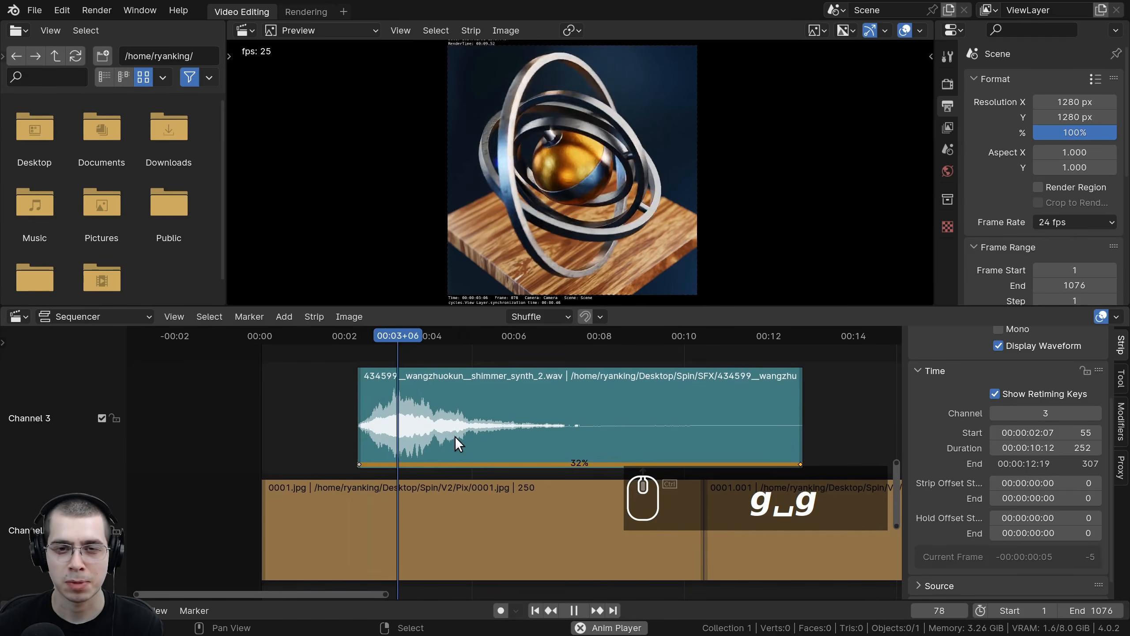
key(g)
click(490, 426)
key(g)
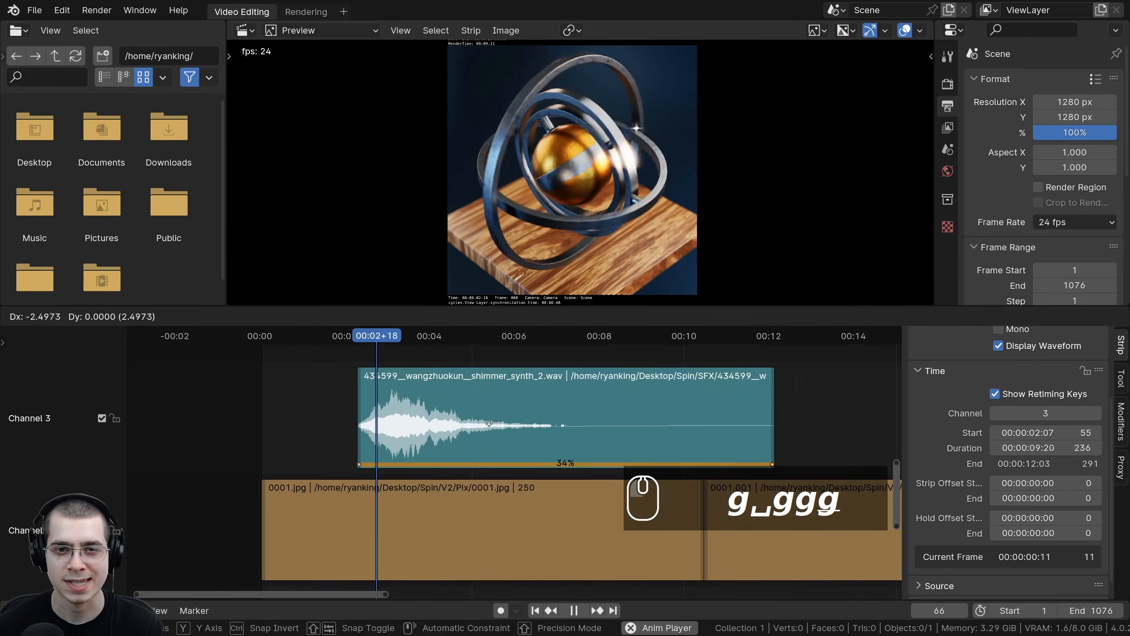
click(478, 423)
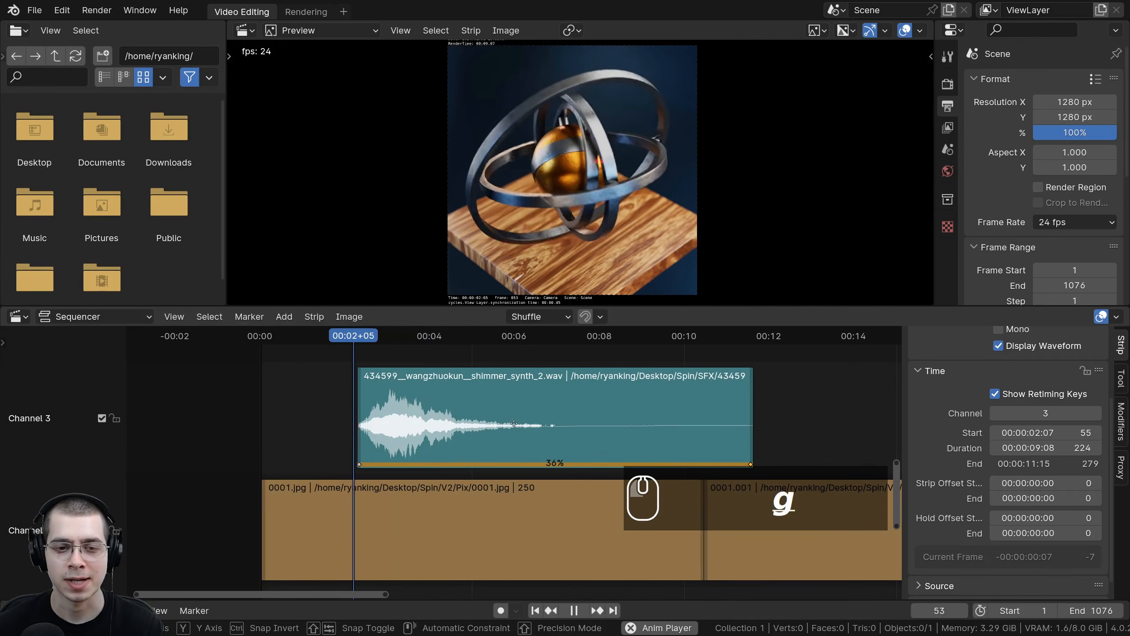
click(482, 422)
scroll(485, 422, down, 6)
click(491, 423)
key(g)
click(479, 422)
Step: Lower the shimmer sound strip's volume to 0.190
scroll(980, 398, up, 5)
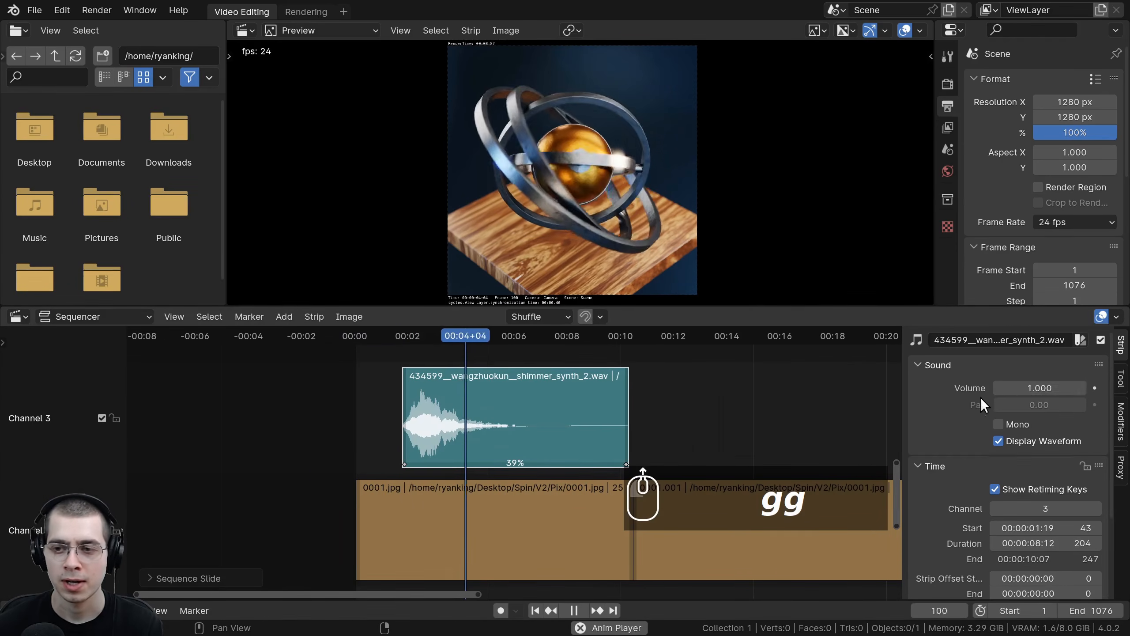
shift+drag(1039, 389, 1000, 388)
click(396, 336)
scroll(427, 433, down, 1)
middle_drag(432, 418, 444, 439)
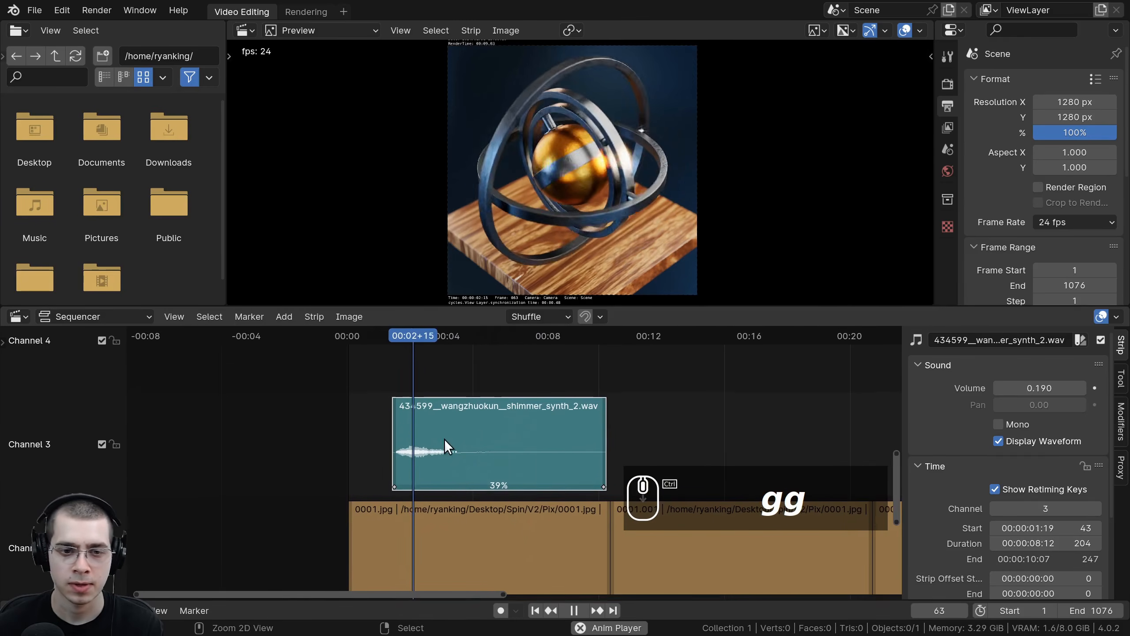
Step: Add the sound file 442181__dylanthefish__ambient-space-4.wav as a new sound strip
key(space)
key(shift+a)
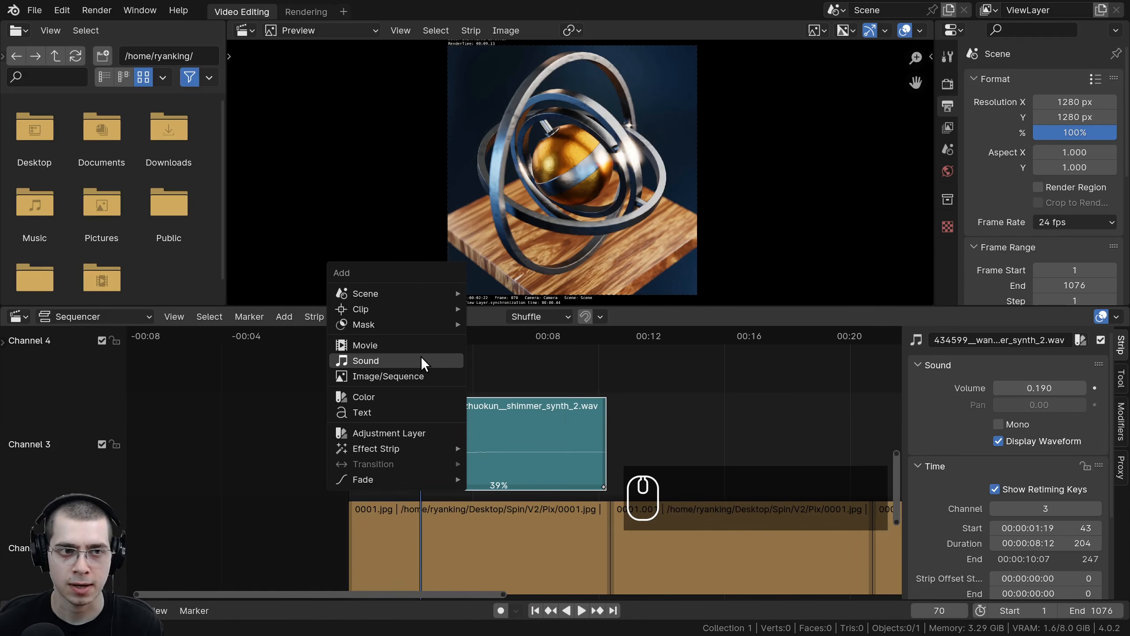
click(420, 359)
click(468, 137)
double_click(470, 132)
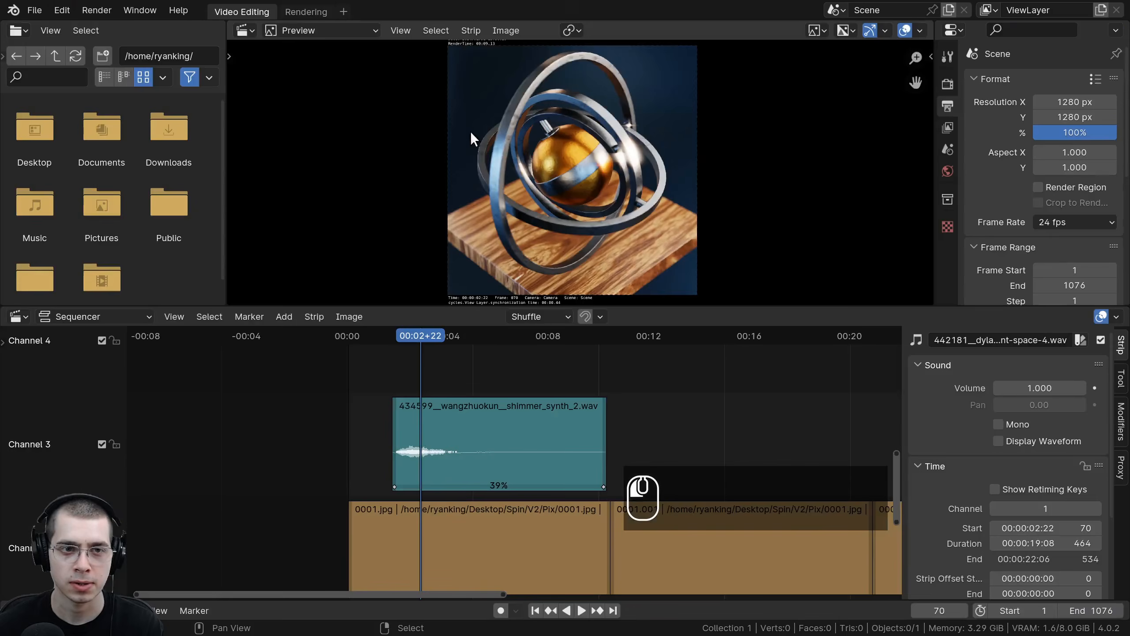
Step: Move the ambient sound strip to channel 4, enable its waveform display and set its volume to 0.550
scroll(499, 535, down, 1)
key(g)
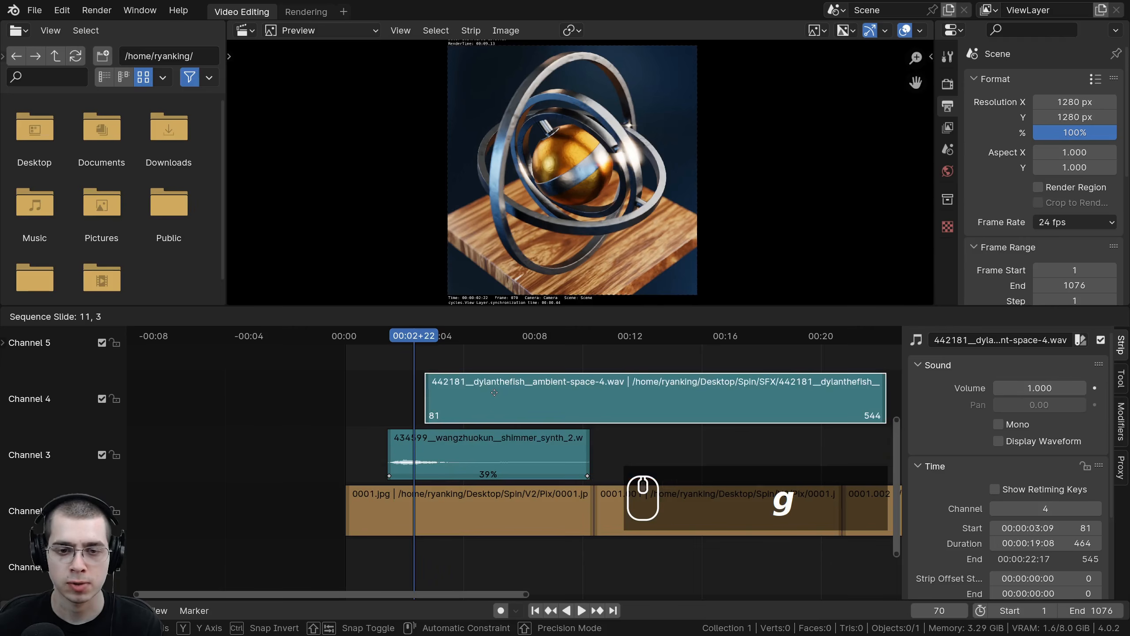
click(493, 393)
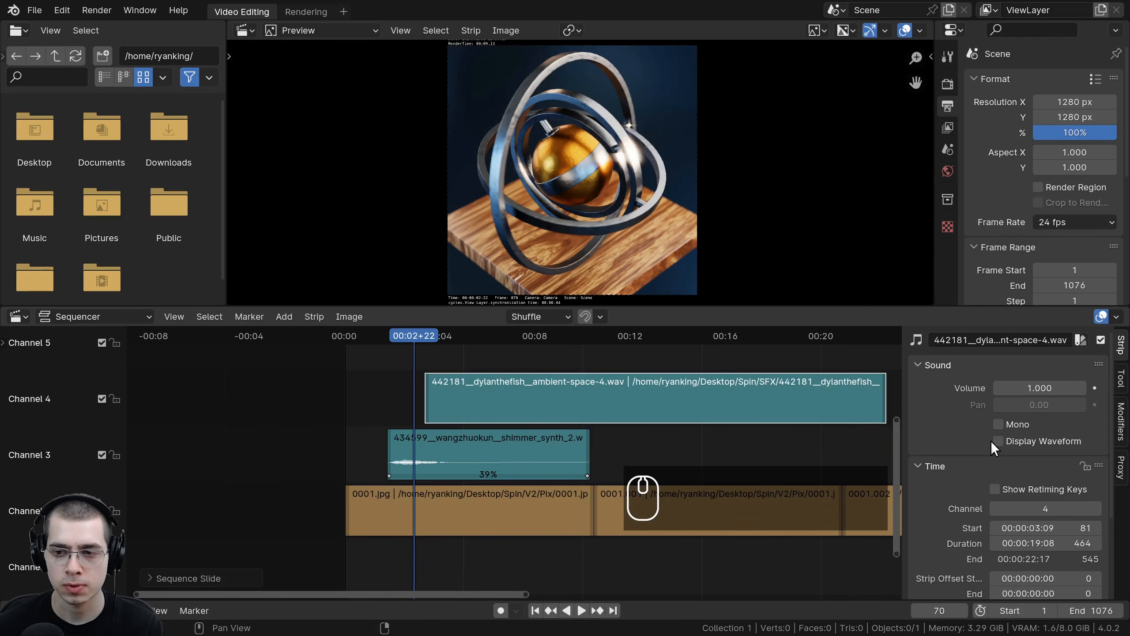
ctrl+scroll(991, 441, up, 3)
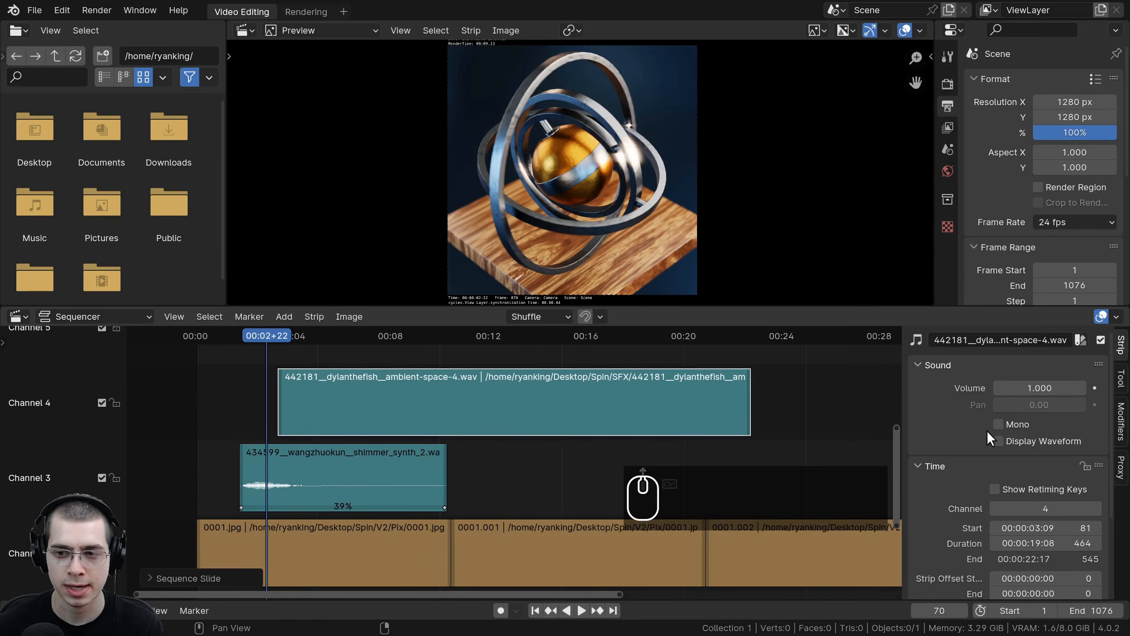
click(999, 441)
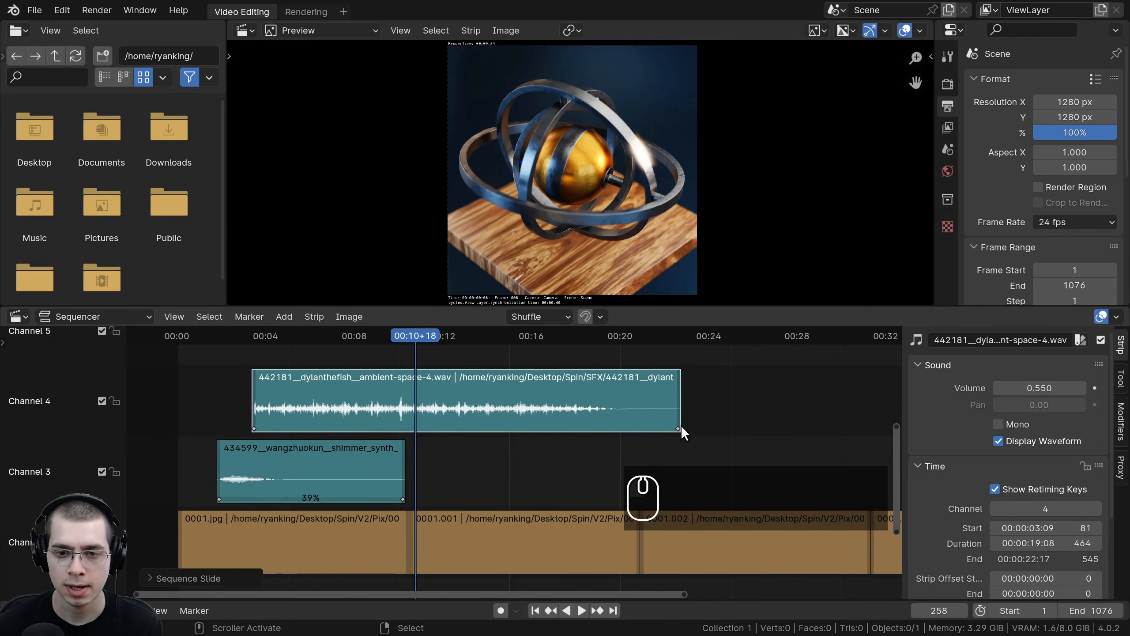
Step: Stretch the ambient strip's retiming key to slow it to 40% speed and play back the sequence
scroll(683, 432, down, 2)
key(g)
click(758, 390)
key(space)
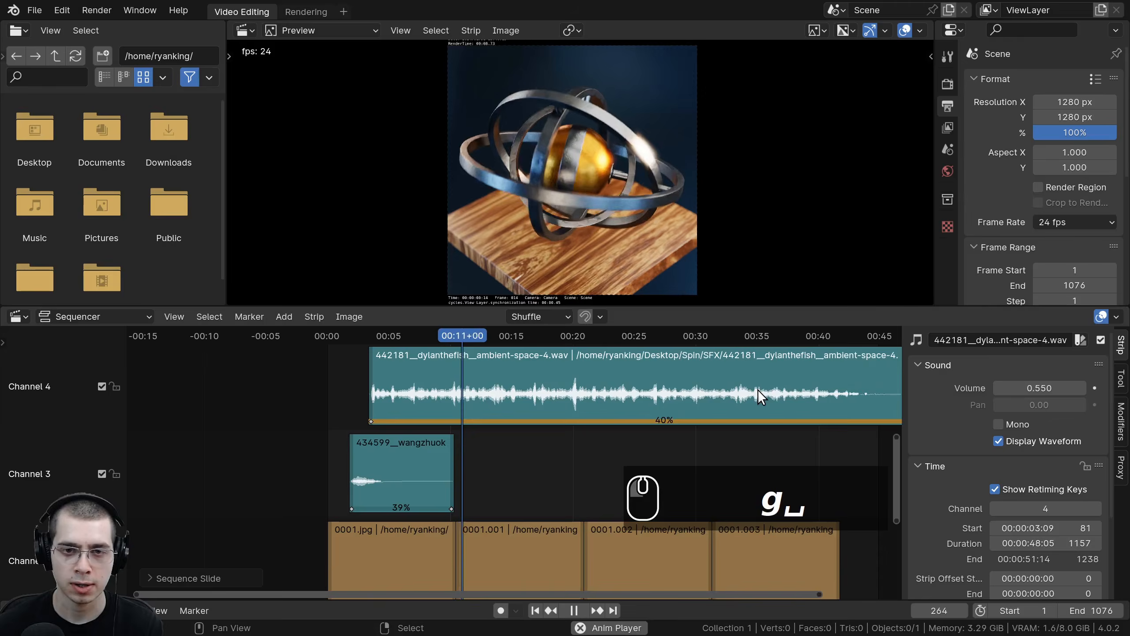
Step: Set the ambient strip's retiming to 76% speed and add 553175__nachtmahrtv__ice-glas-and-shimmer.wav as a new sound strip
middle_drag(379, 380, 339, 370)
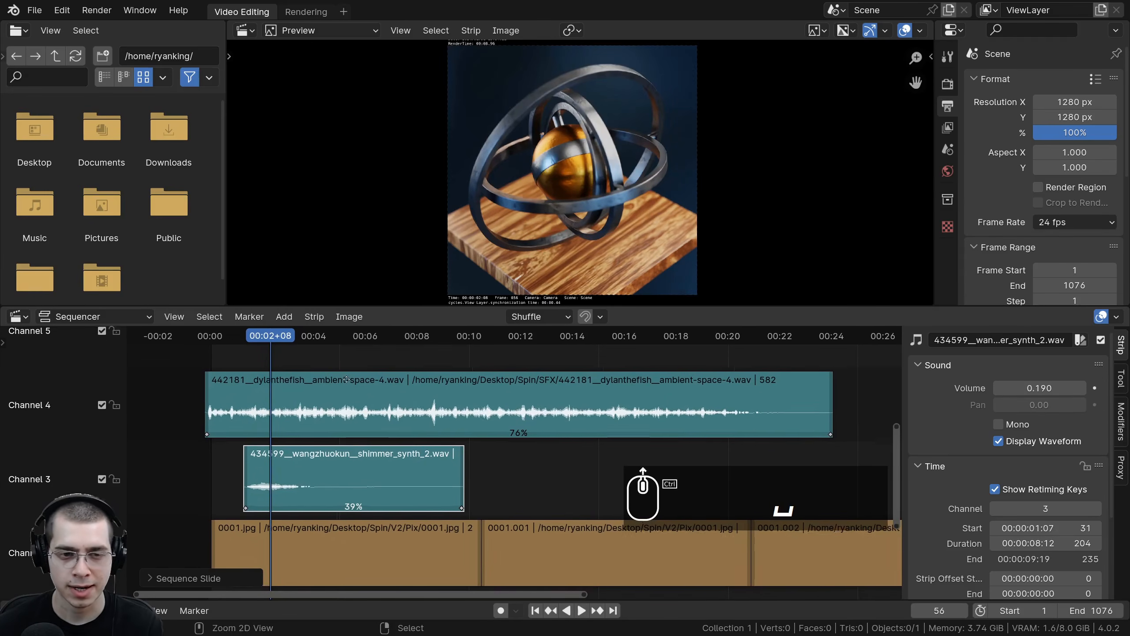
key(shift+a)
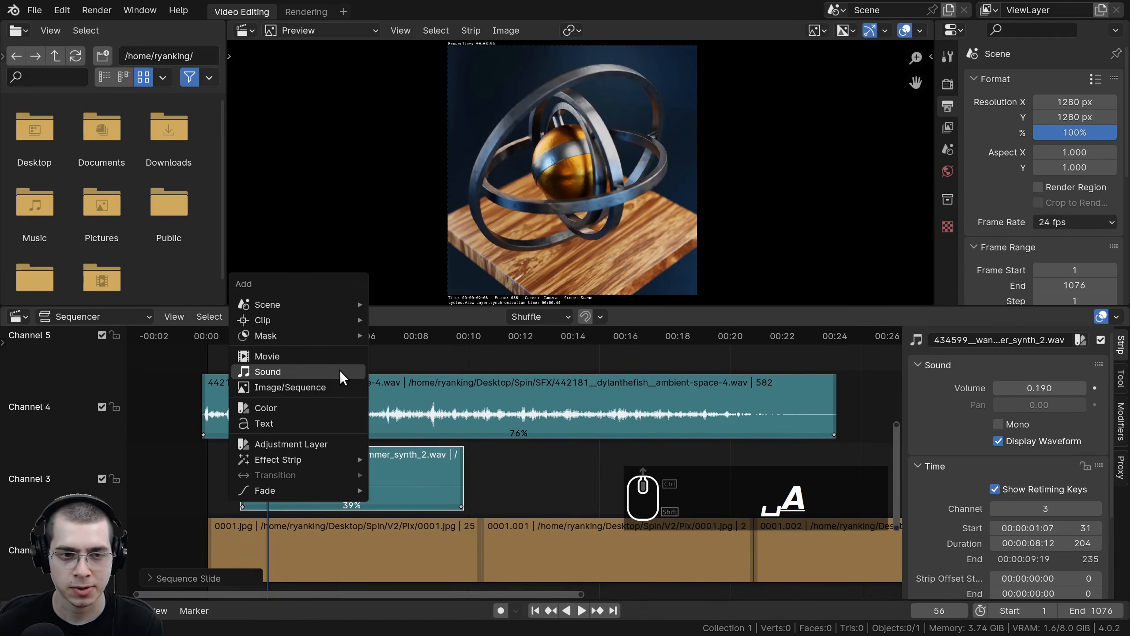
click(276, 371)
click(644, 127)
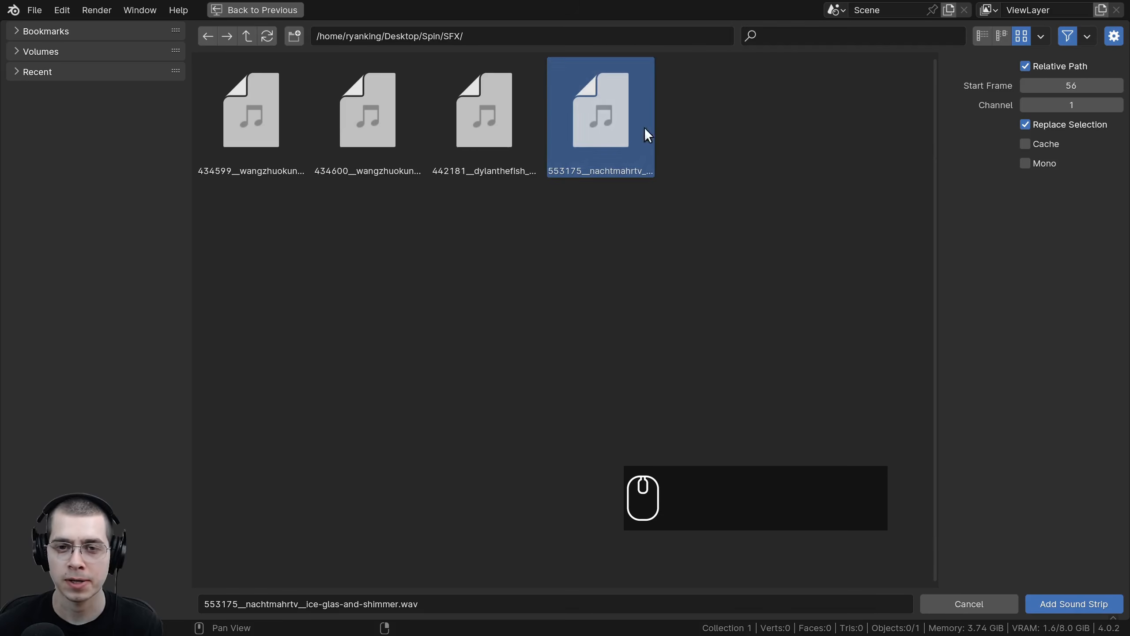
click(1058, 606)
Step: Move the ice-glas-and-shimmer sound strip up to channel 5, starting at frame 59
key(Home)
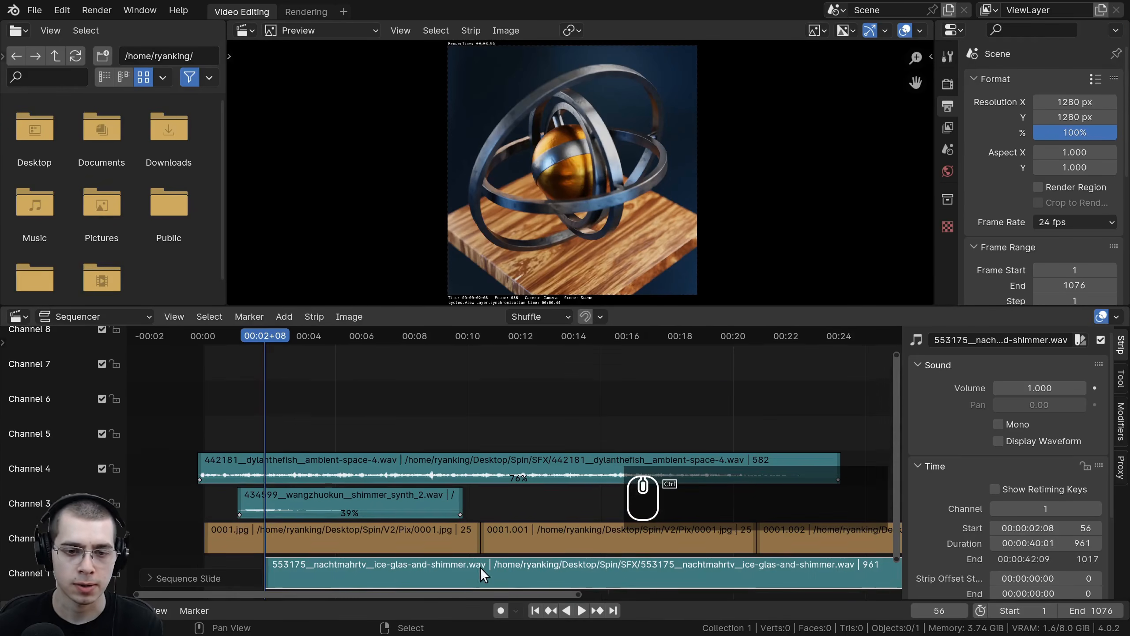
key(g)
click(356, 346)
Step: Add the sound file 434600__wangzhuokun__shimmer_synth_1.wav as a new sound strip
key(shift+a)
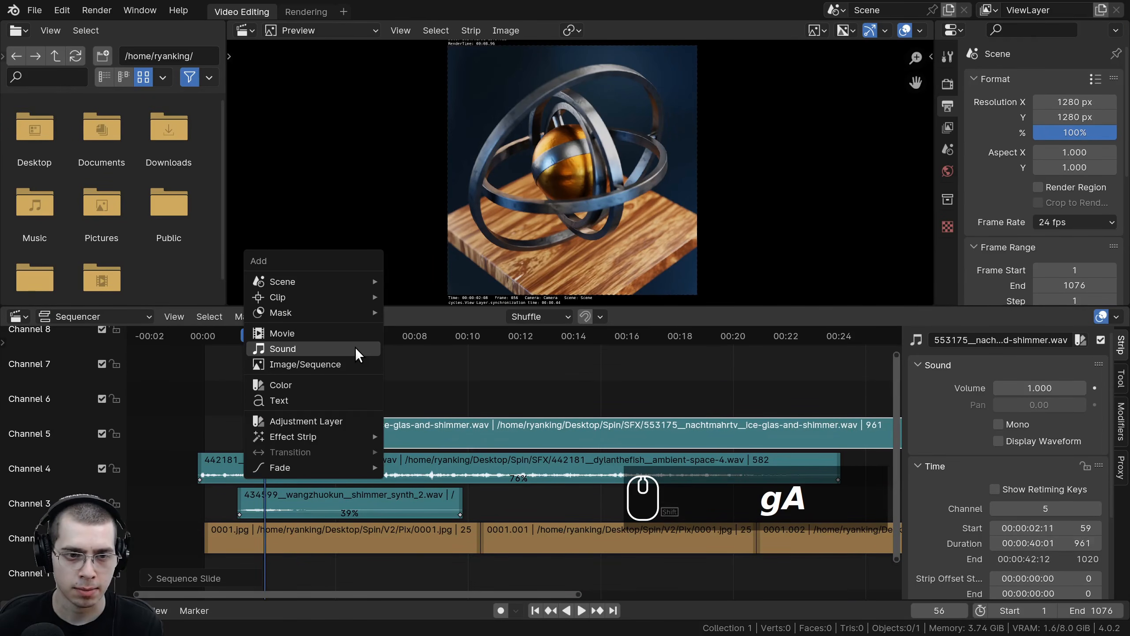
click(318, 351)
click(368, 101)
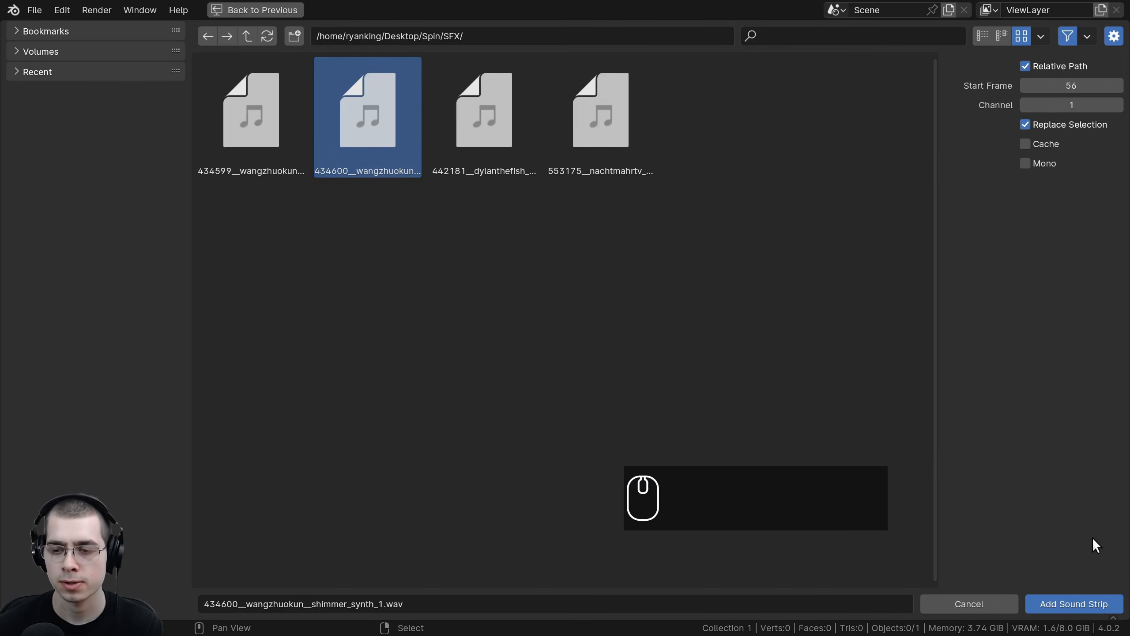
click(1074, 604)
Step: Move the shimmer_synth_1 strip to channel 6 at frame 78 and enable its waveform display
ctrl+scroll(431, 501, up, 3)
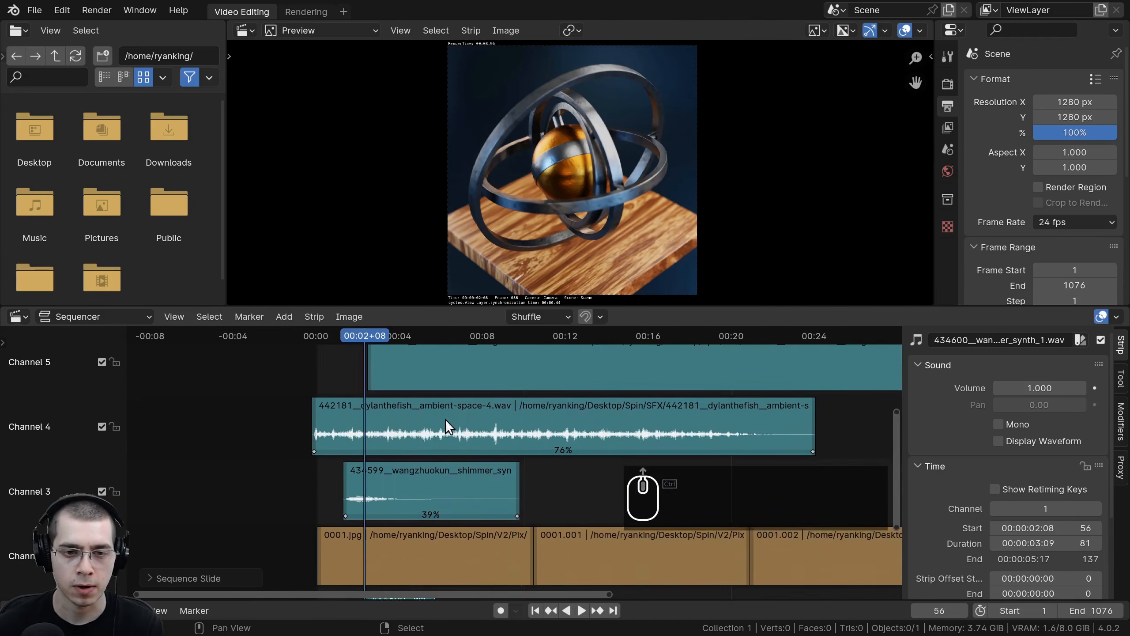
ctrl+middle_drag(431, 501, 429, 548)
key(g)
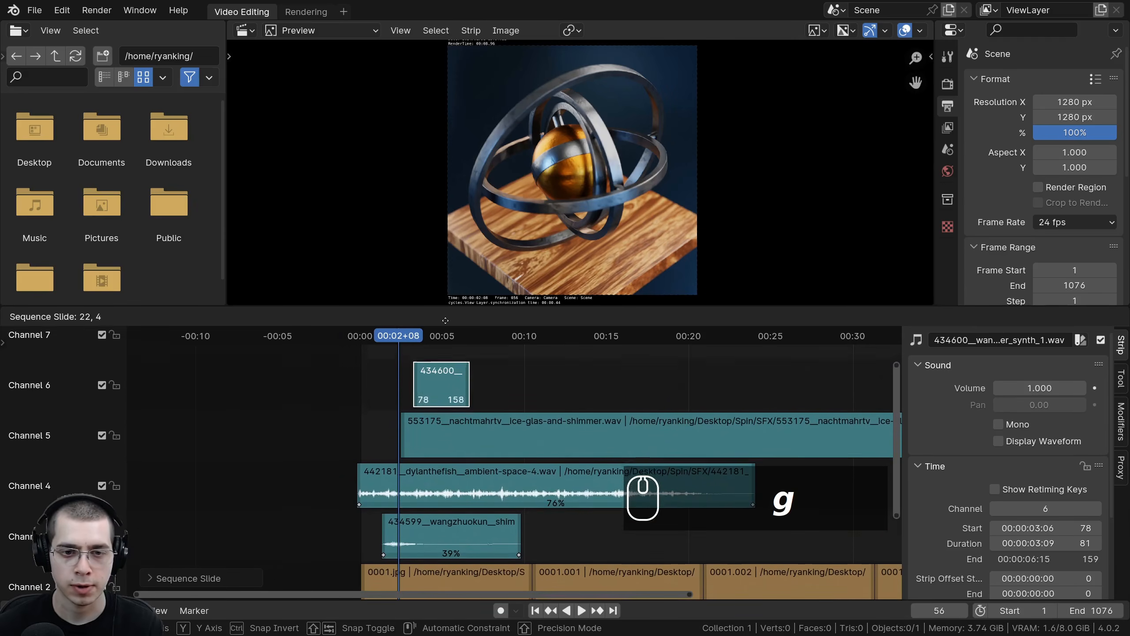
click(445, 351)
ctrl+middle_drag(608, 455, 548, 433)
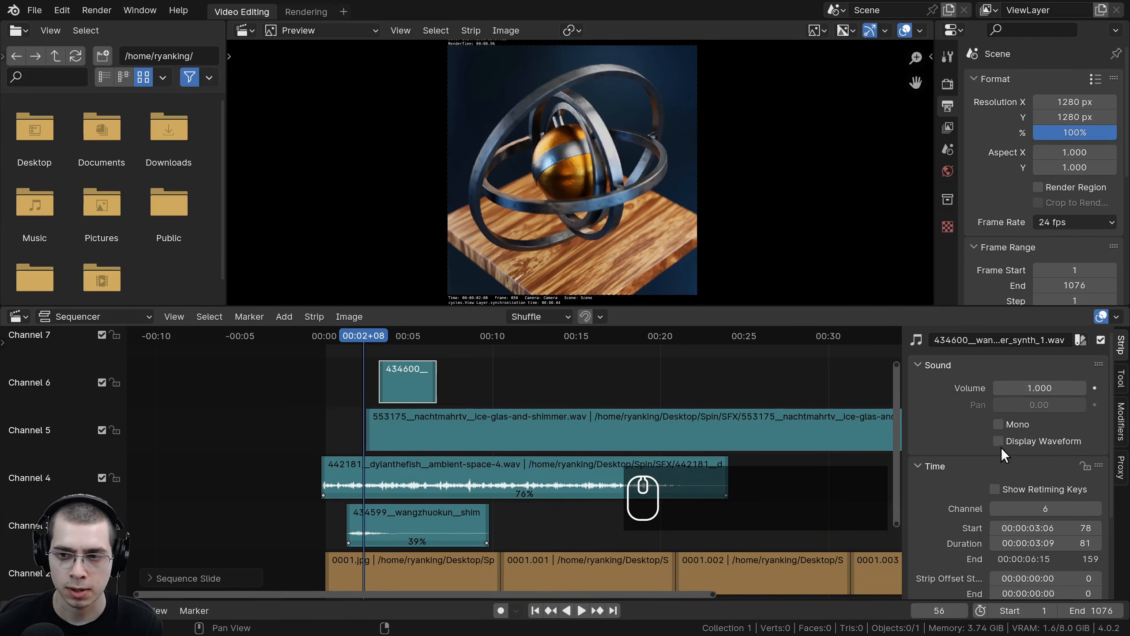
click(999, 441)
Step: Play back the sequence to hear the new shimmer sound
scroll(560, 445, up, 5)
ctrl+scroll(516, 414, up, 2)
key(space)
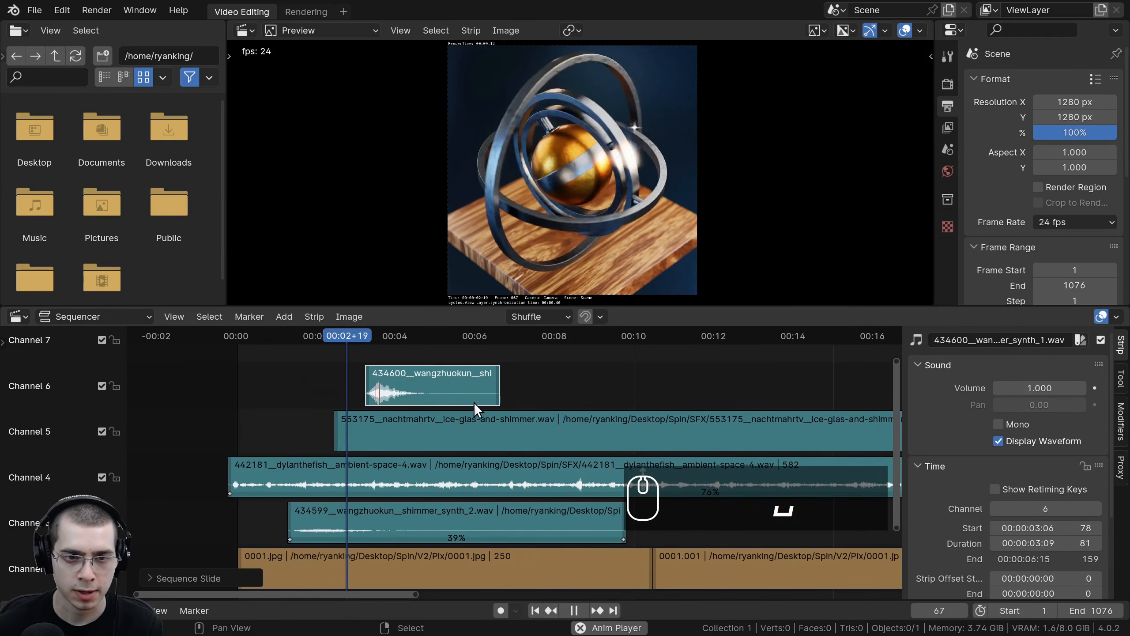
key(space)
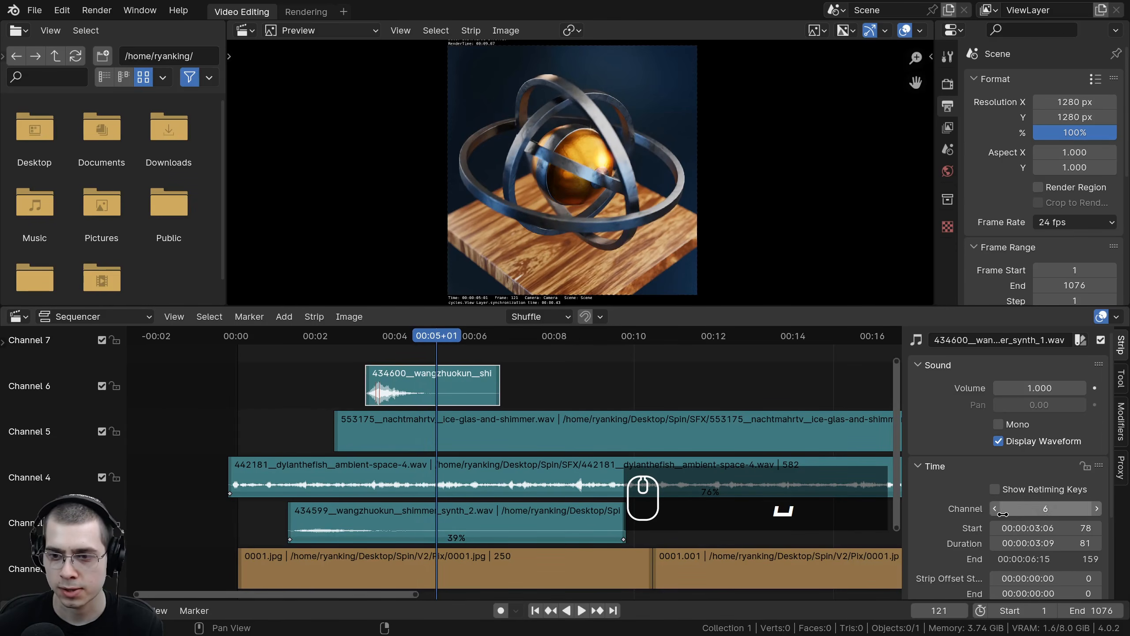
Step: Stretch the shimmer_synth_1 strip's retiming key to slow it to 30% speed and set its volume to 0.200
scroll(997, 469, down, 3)
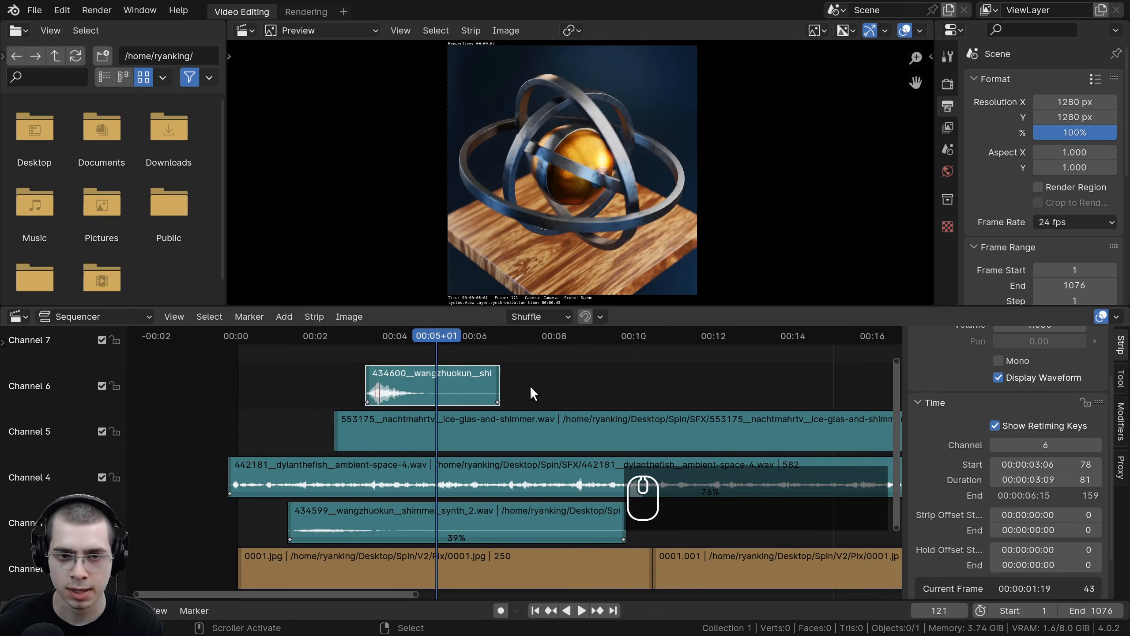
drag(498, 400, 803, 400)
scroll(994, 385, up, 3)
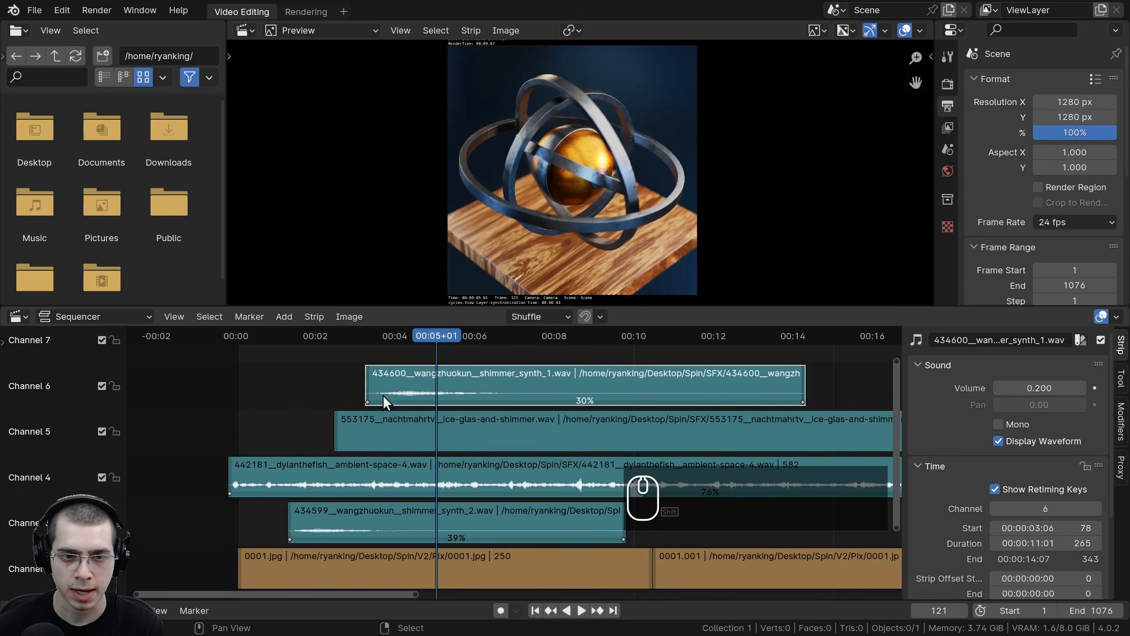
Step: Move the shimmer_synth_1 strip to start at frame 163 and adjust its retiming to 29% speed
key(space)
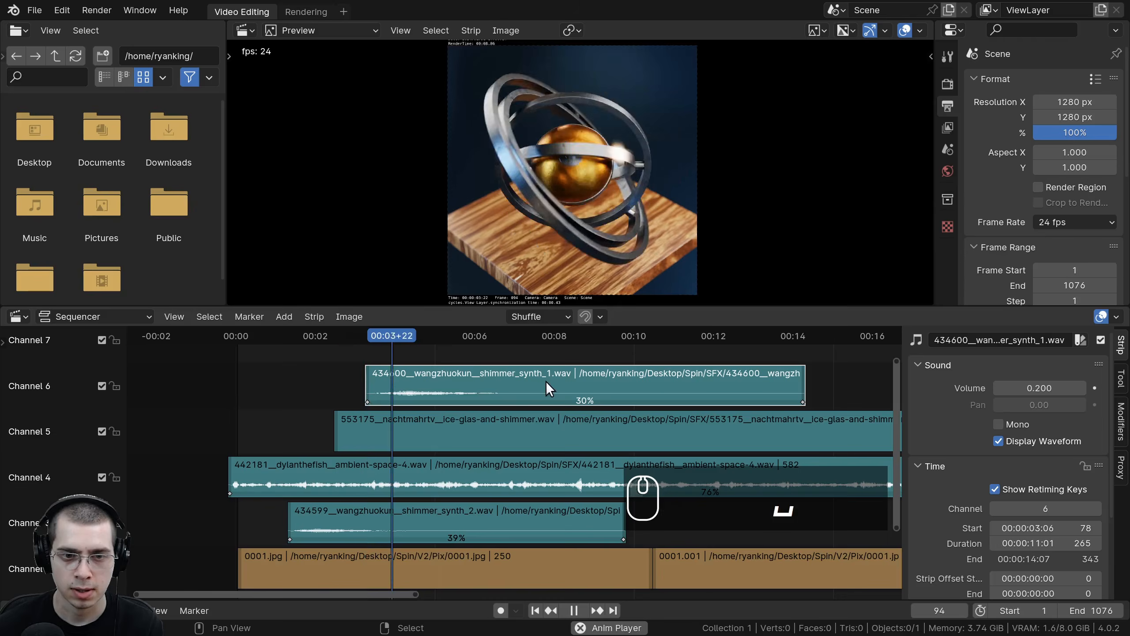
scroll(536, 385, down, 1)
key(g)
click(658, 390)
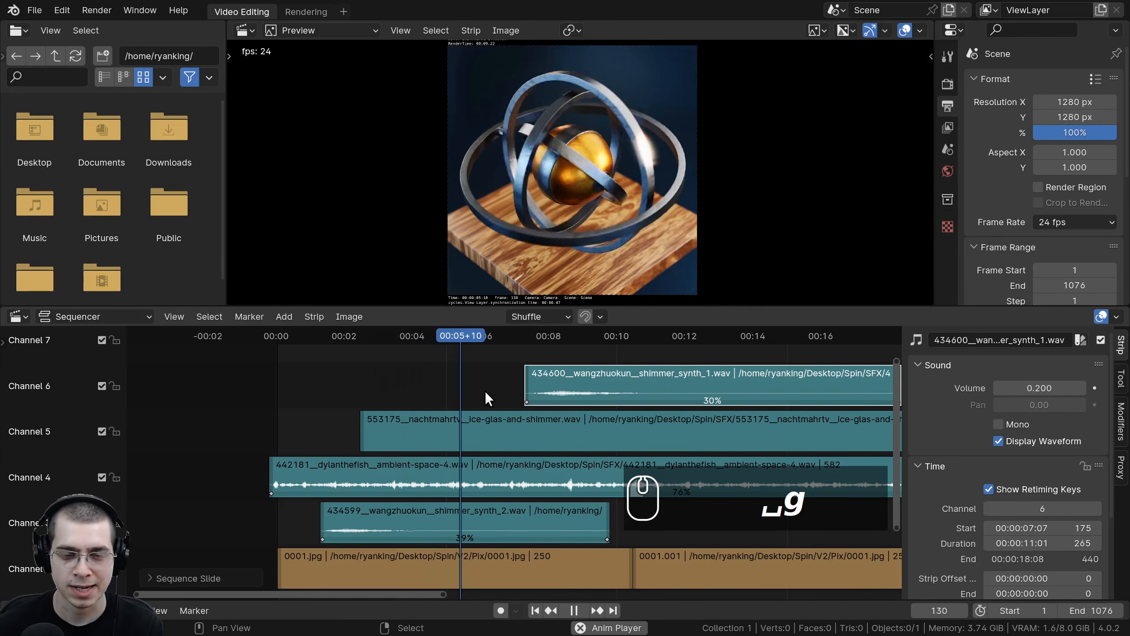
key(g)
click(517, 392)
ctrl+middle_drag(608, 400, 709, 376)
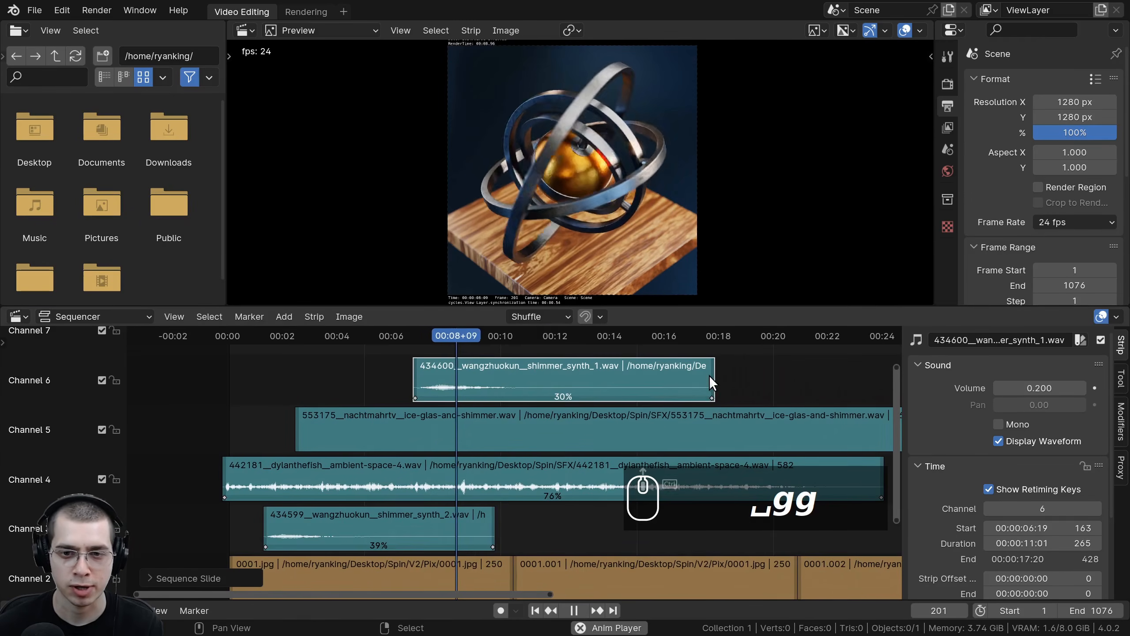
click(711, 398)
key(g)
click(725, 398)
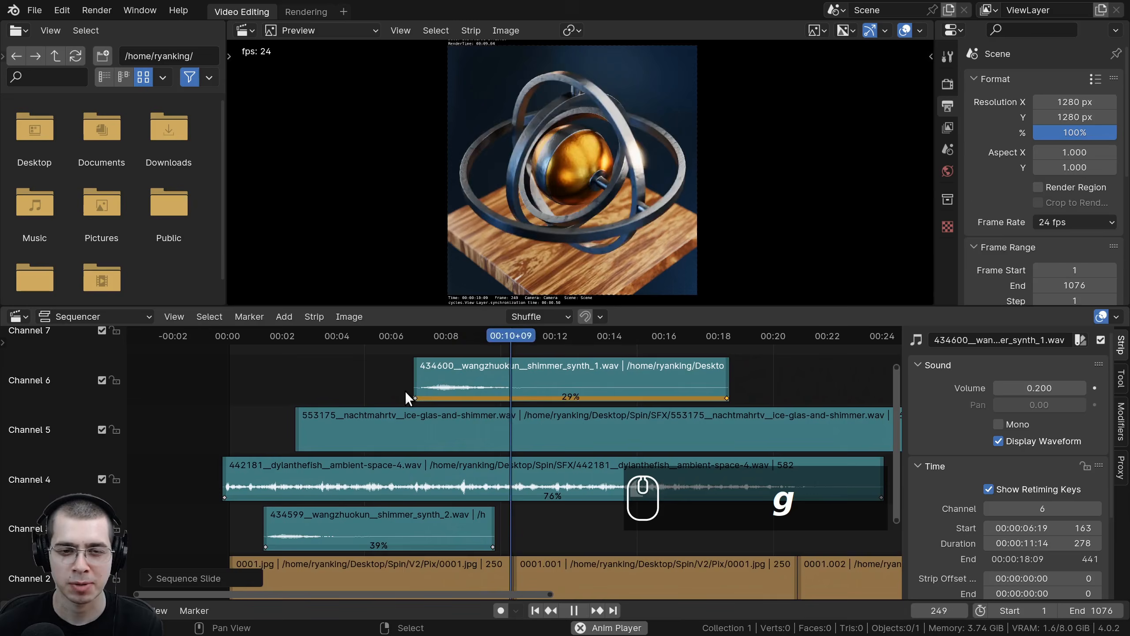
Step: Slide the ice-glas strip earlier, split it at frame 0 and delete the part before the start
key(g)
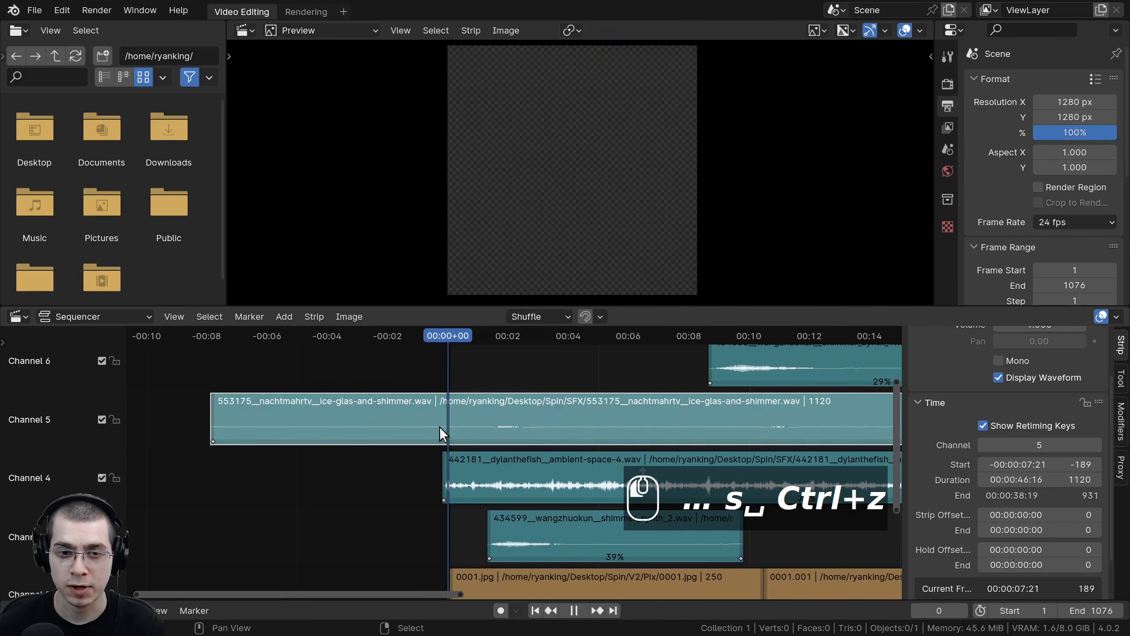
middle_drag(466, 416, 451, 417)
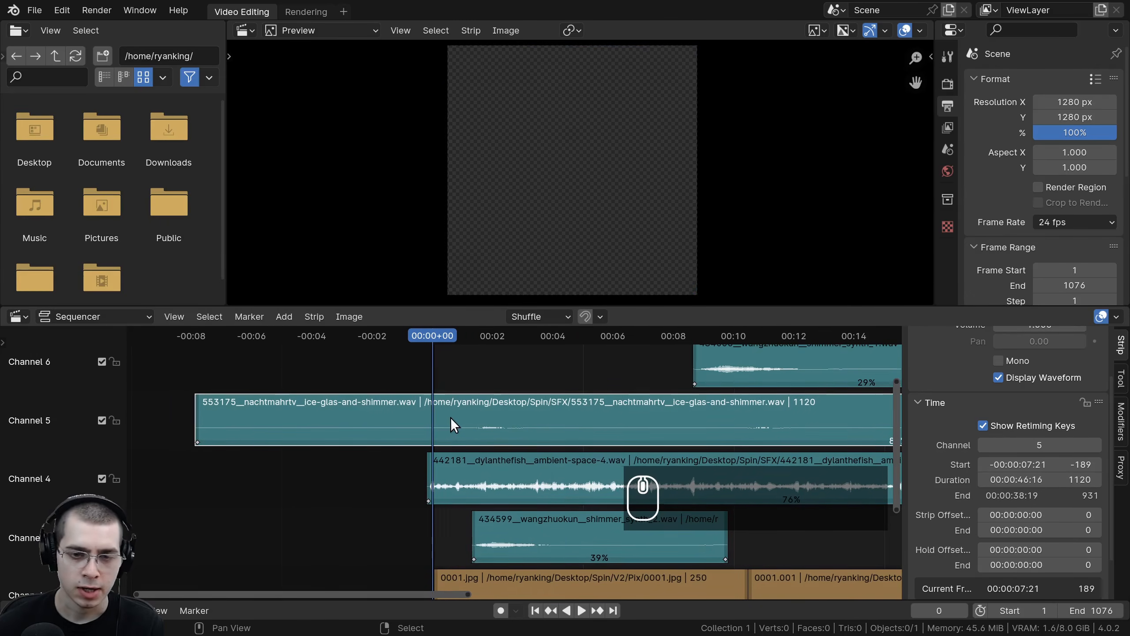
key(s)
key(x)
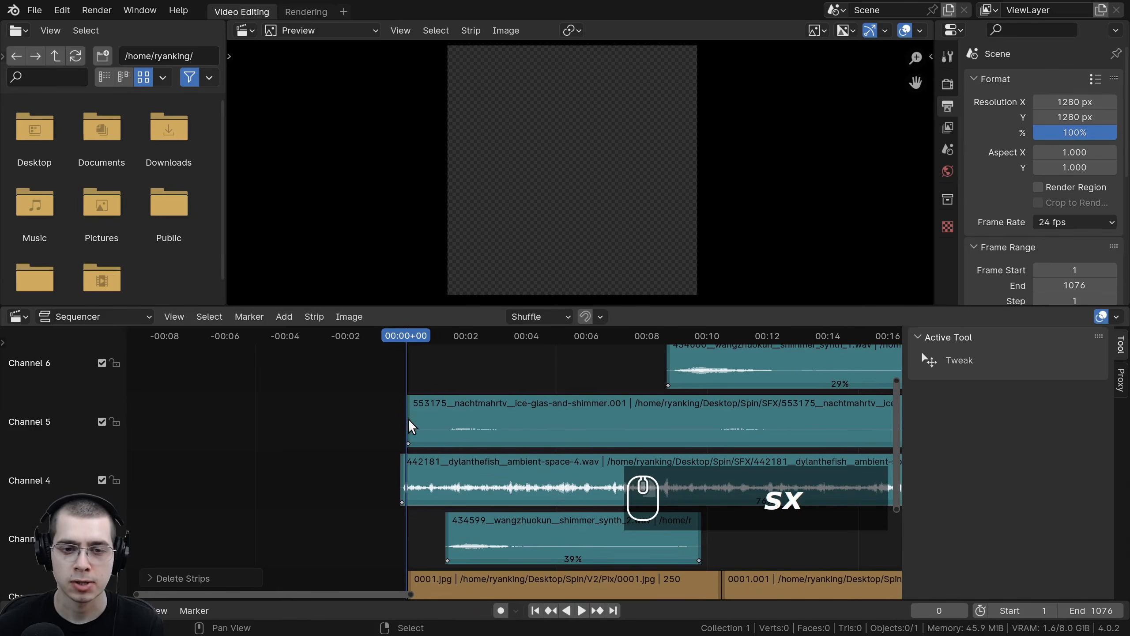
Step: Retime the start of the ice-glas strip to 86% speed and split it at the playhead
key(space)
click(450, 426)
middle_drag(464, 428, 439, 431)
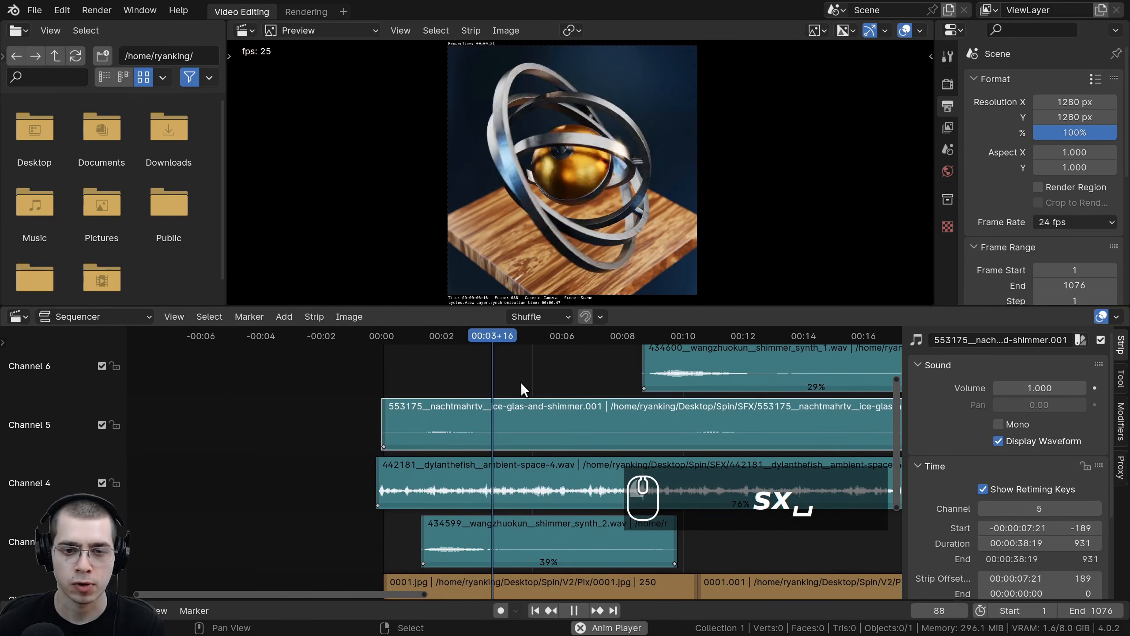
key(space)
key(s)
key(space)
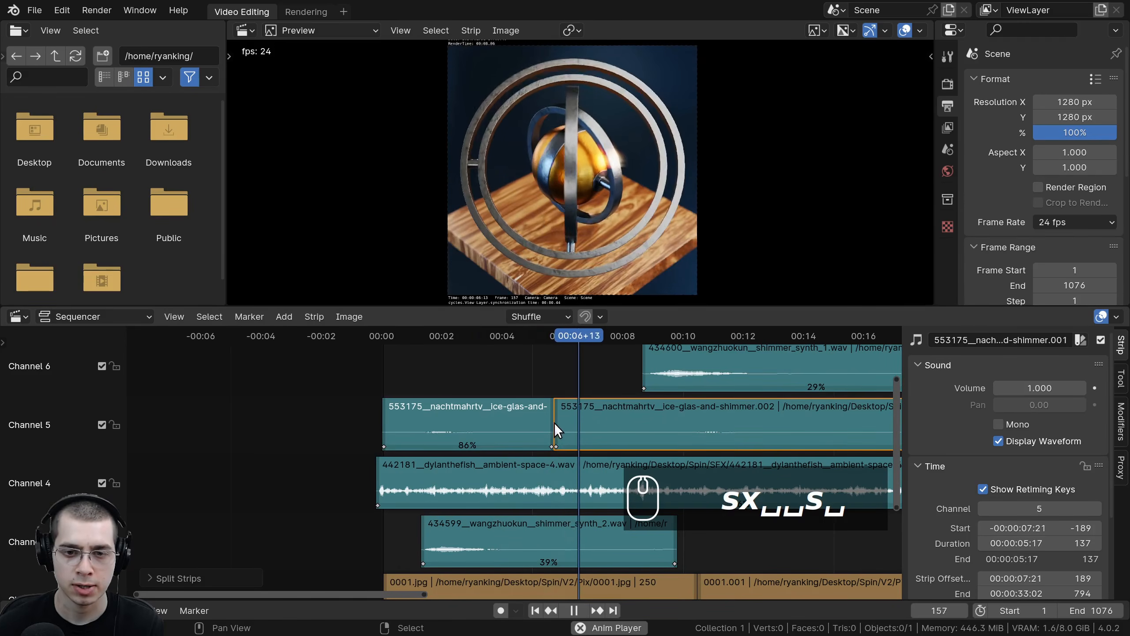
Step: Adjust the retiming of the ice-glas strip's second segment and select that segment
scroll(405, 441, up, 2)
scroll(407, 440, up, 1)
drag(444, 434, 517, 444)
key(space)
right_click(501, 441)
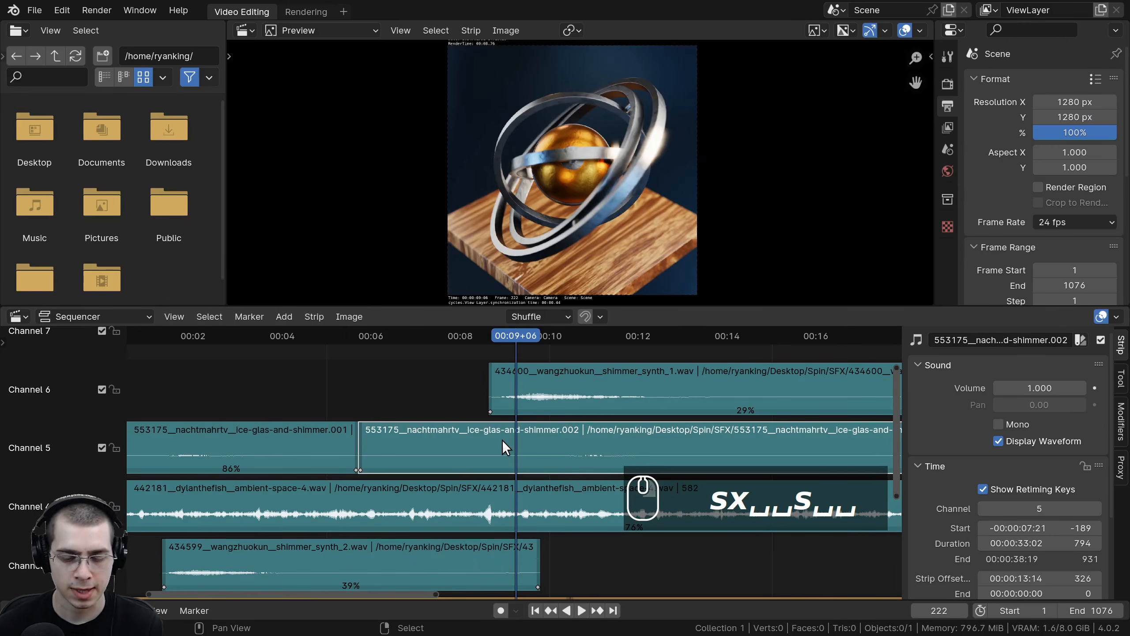
Step: Split the selected ice-glas segment at frame 222 and delete the piece before the cut
key(s)
scroll(470, 441, down, 2)
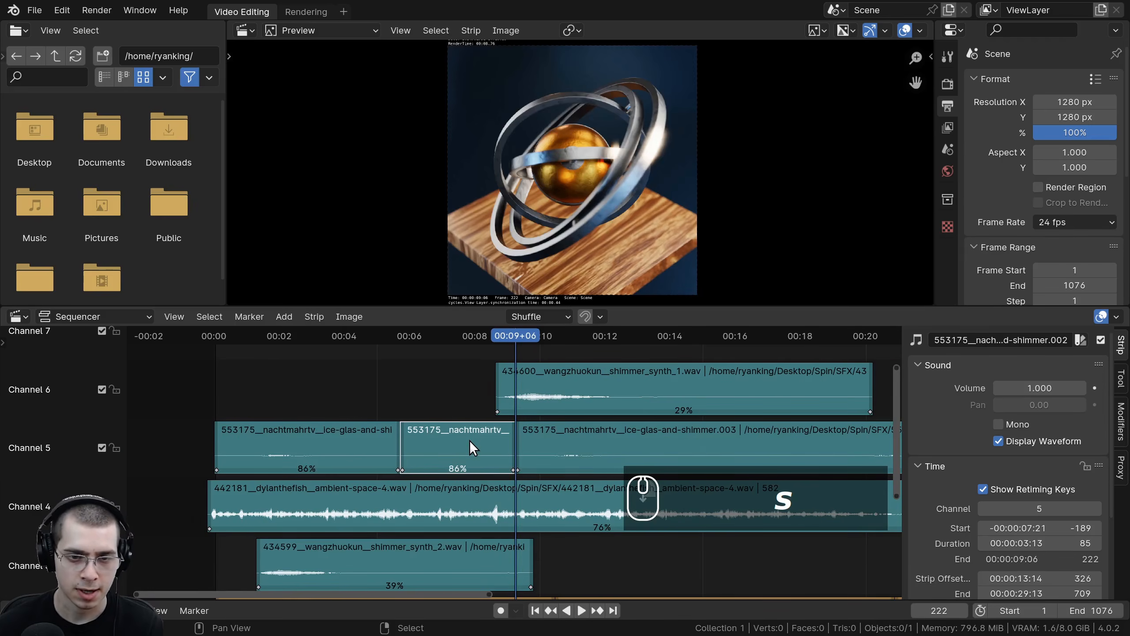
key(x)
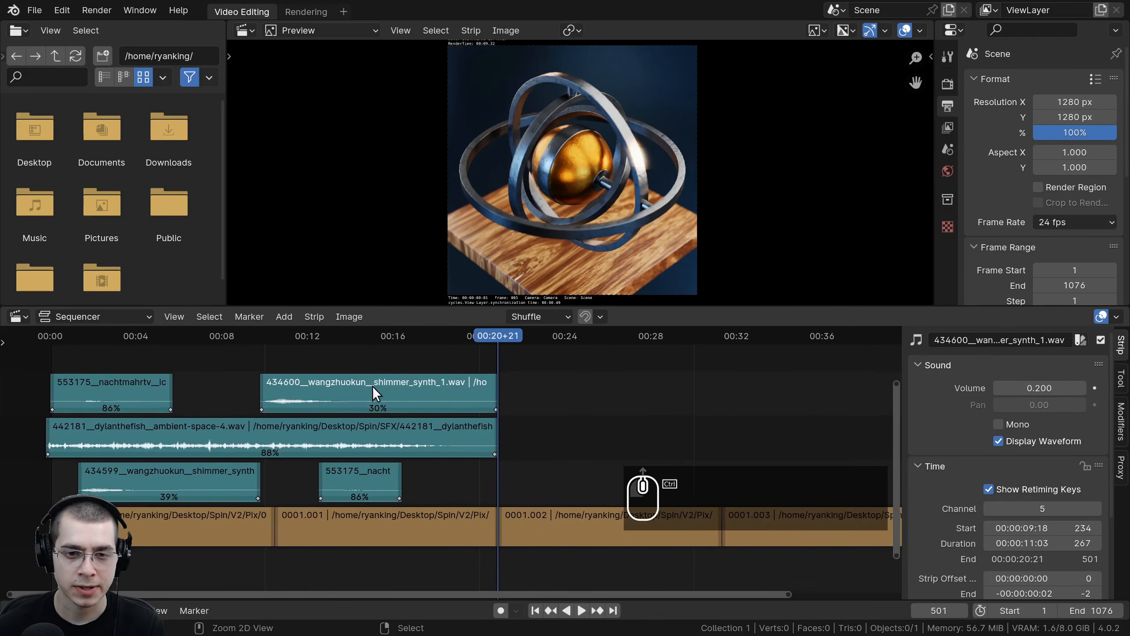
Step: Inspect the individual sound and image strips and play back the sequence from the start
ctrl+scroll(455, 377, up, 3)
right_click(408, 439)
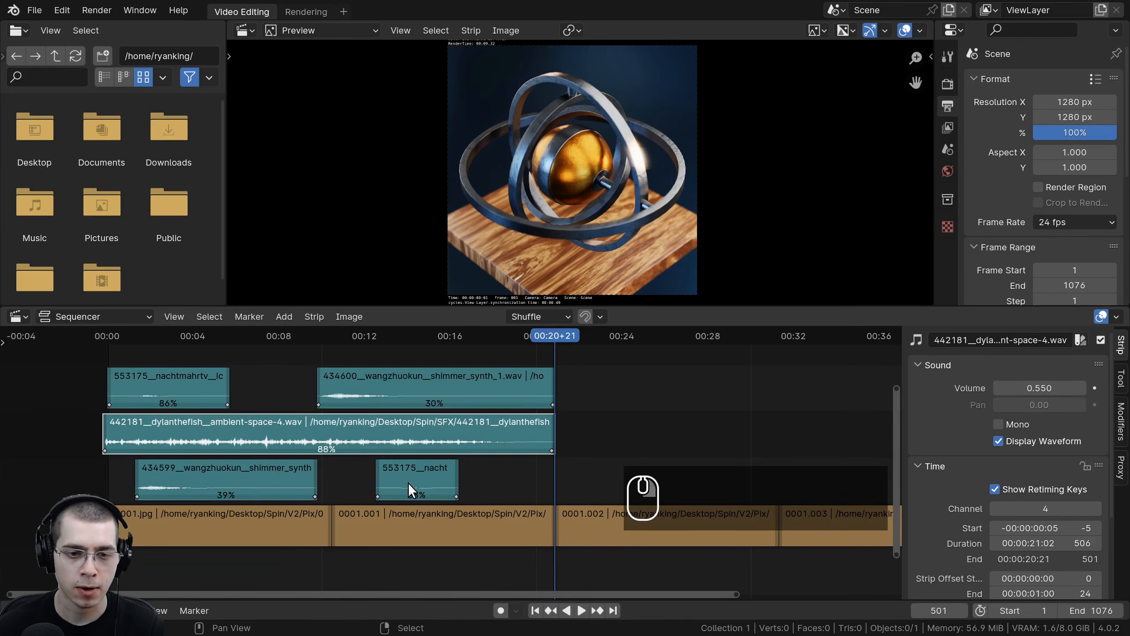
right_click(408, 483)
right_click(213, 488)
right_click(153, 538)
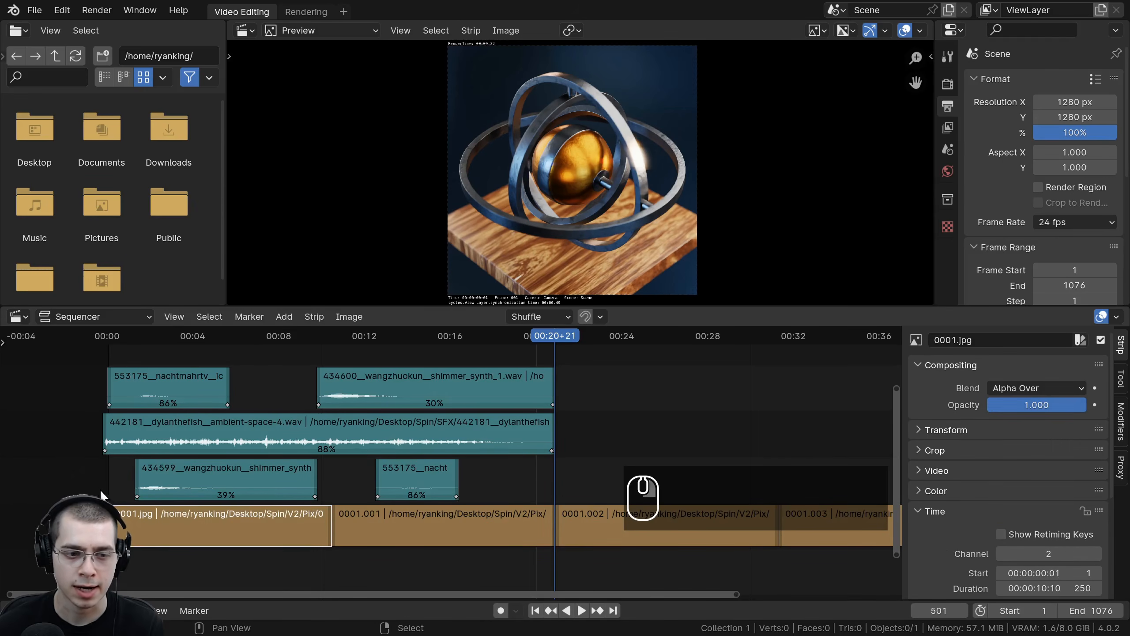
click(110, 480)
drag(112, 334, 111, 375)
right_click(384, 507)
key(space)
key(space)
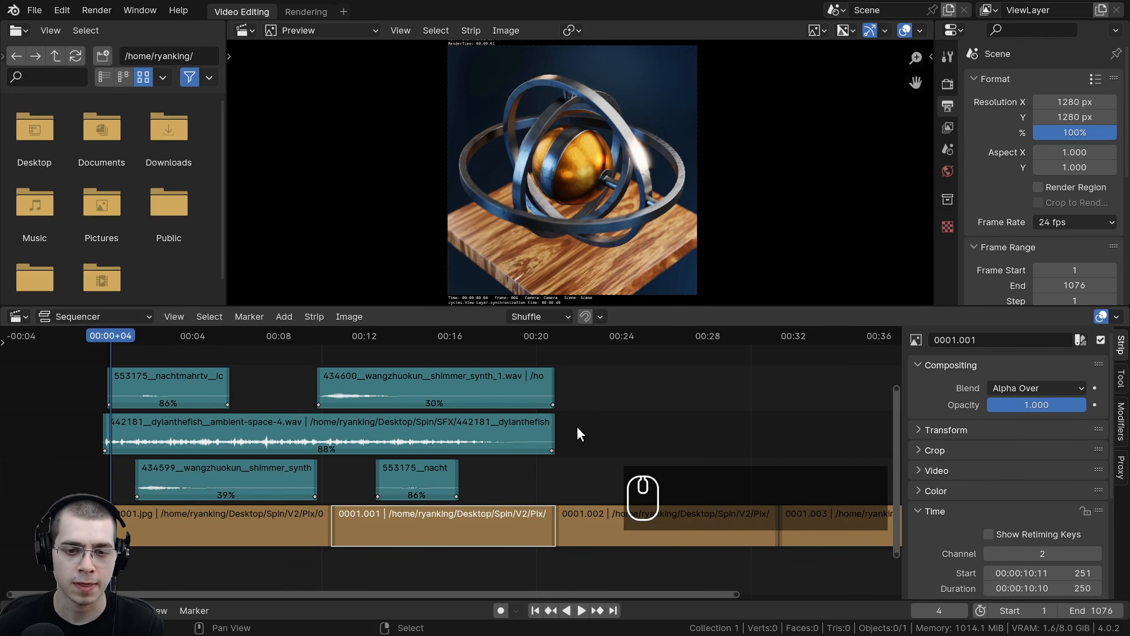
Step: Box-select all the sound strips and group them into a meta strip
key(a)
key(a)
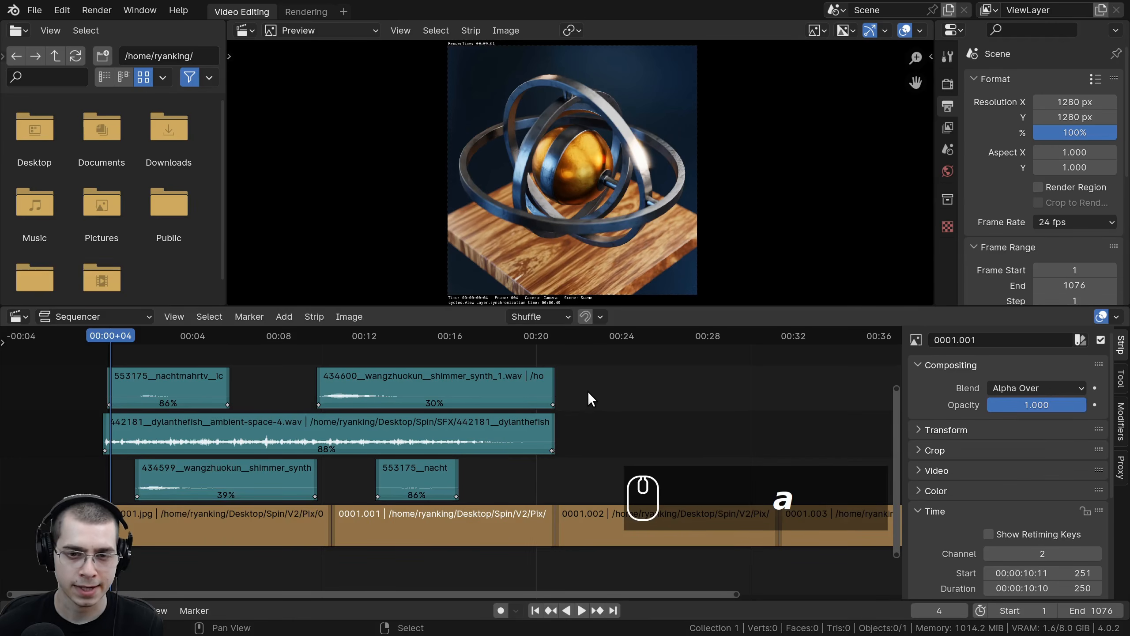
key(b)
drag(606, 354, 91, 481)
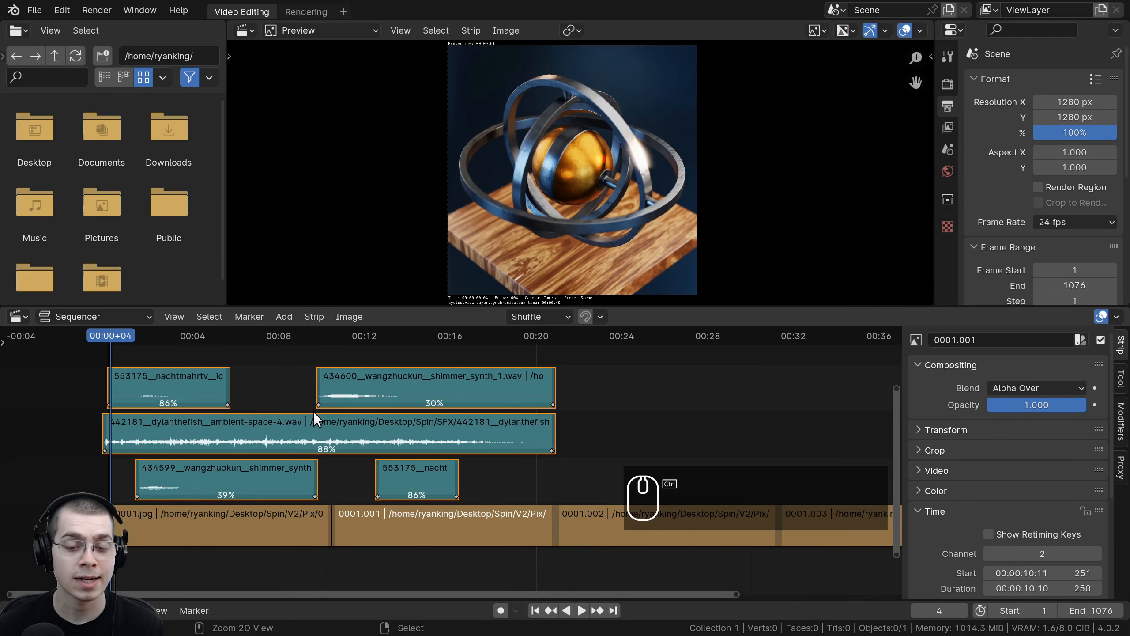
key(ctrl+g)
Step: Trim the meta strip's left edge to line up with the start of the first image strip
ctrl+middle_drag(224, 495, 565, 386)
middle_drag(393, 403, 361, 396)
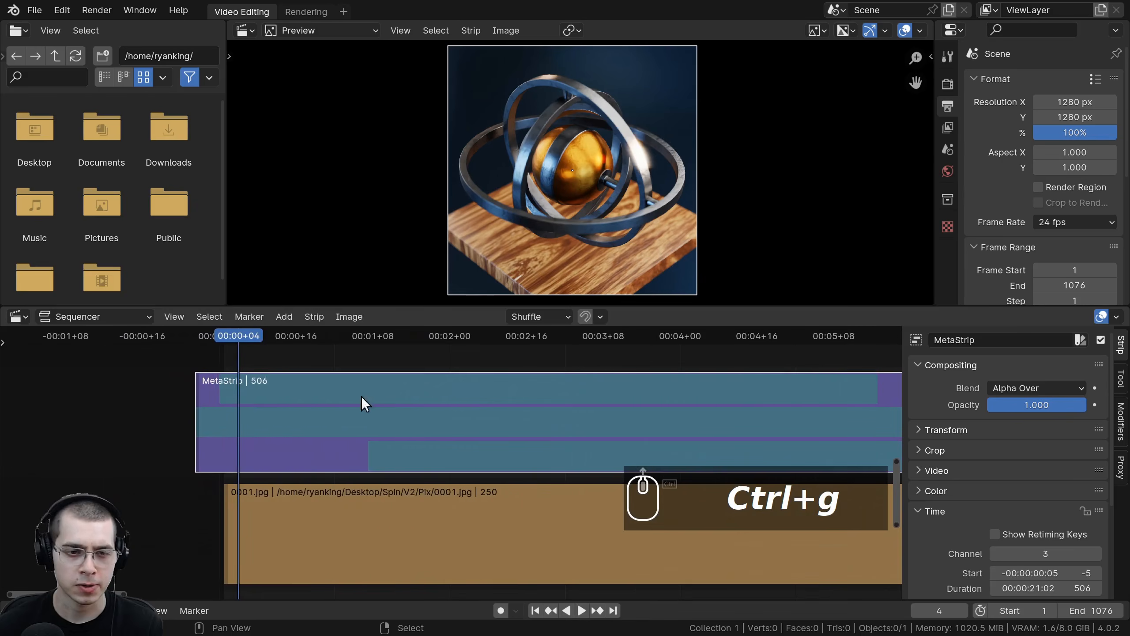
middle_drag(194, 383, 399, 387)
scroll(399, 386, up, 1)
scroll(402, 386, up, 2)
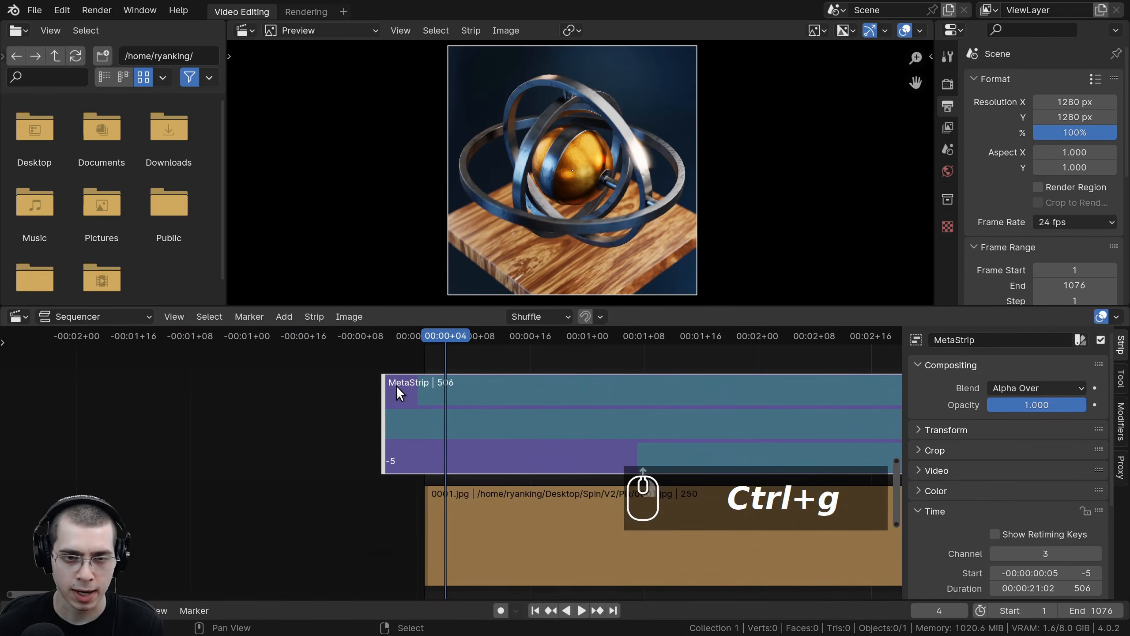
key(g)
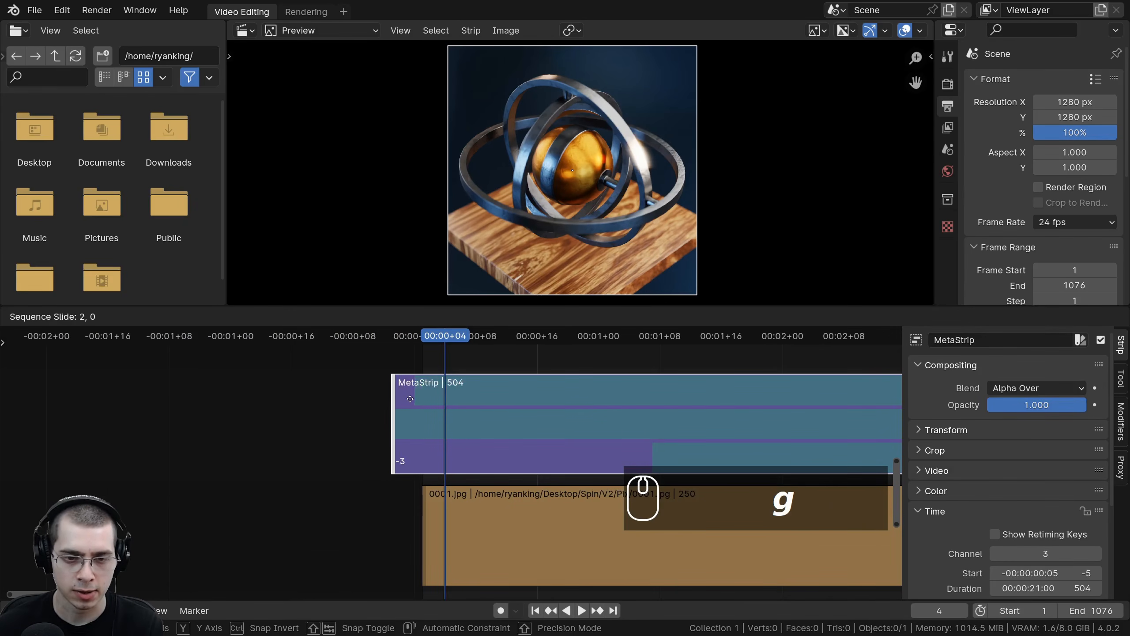
click(435, 402)
Step: Trim the meta strip's right edge to end at frame 501, matching the second image strip's end
scroll(712, 427, down, 12)
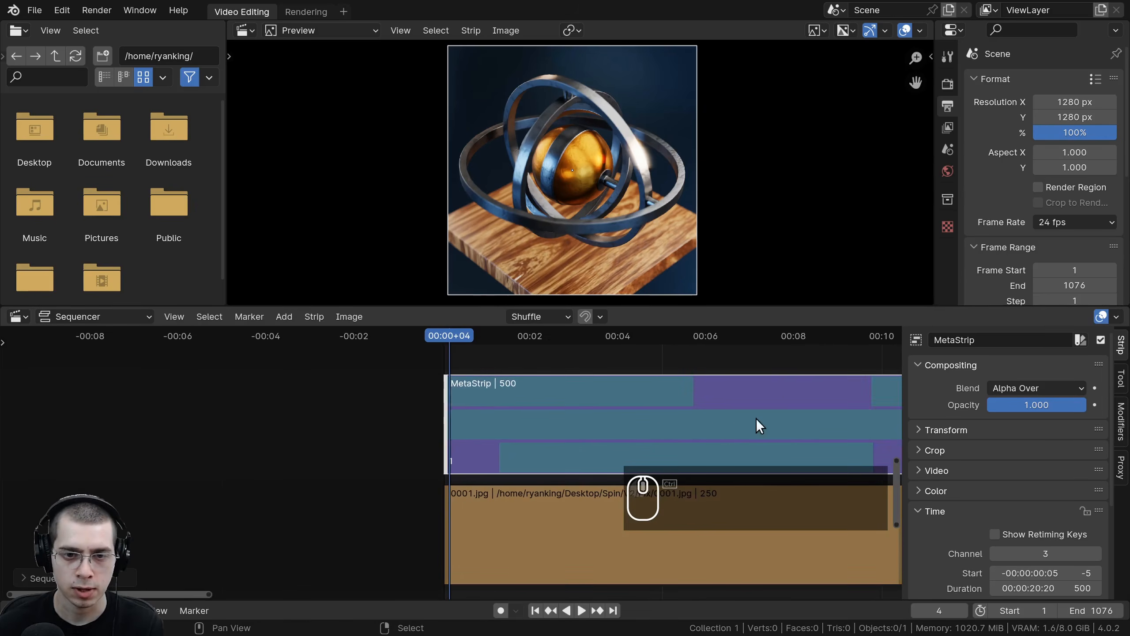
middle_drag(757, 424, 789, 417)
scroll(543, 477, up, 13)
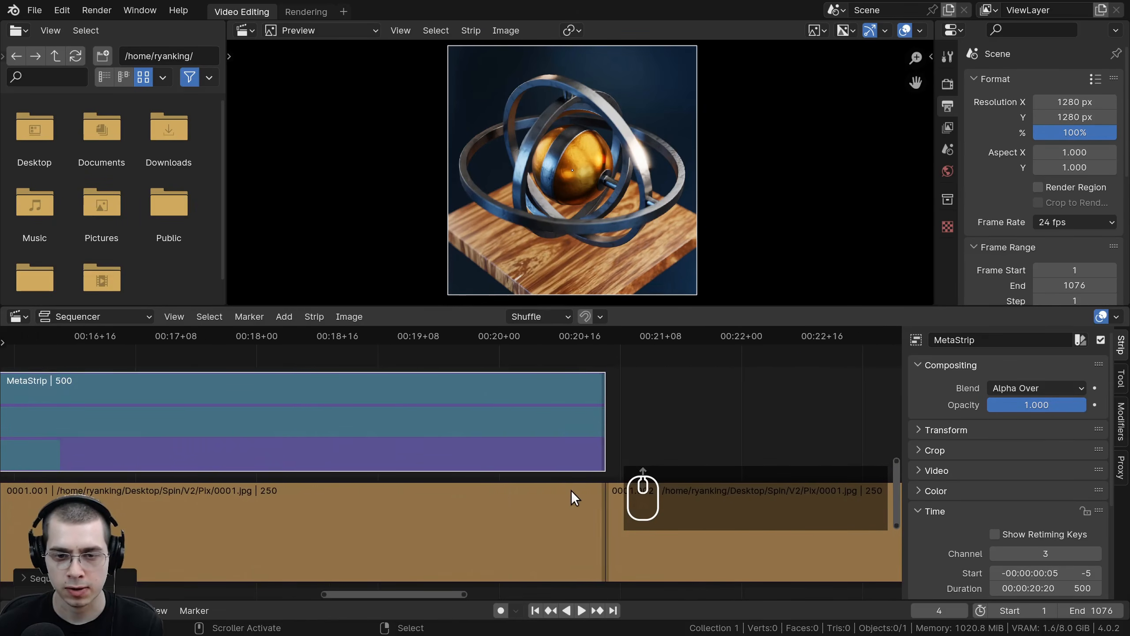
drag(582, 490, 604, 492)
scroll(565, 476, down, 14)
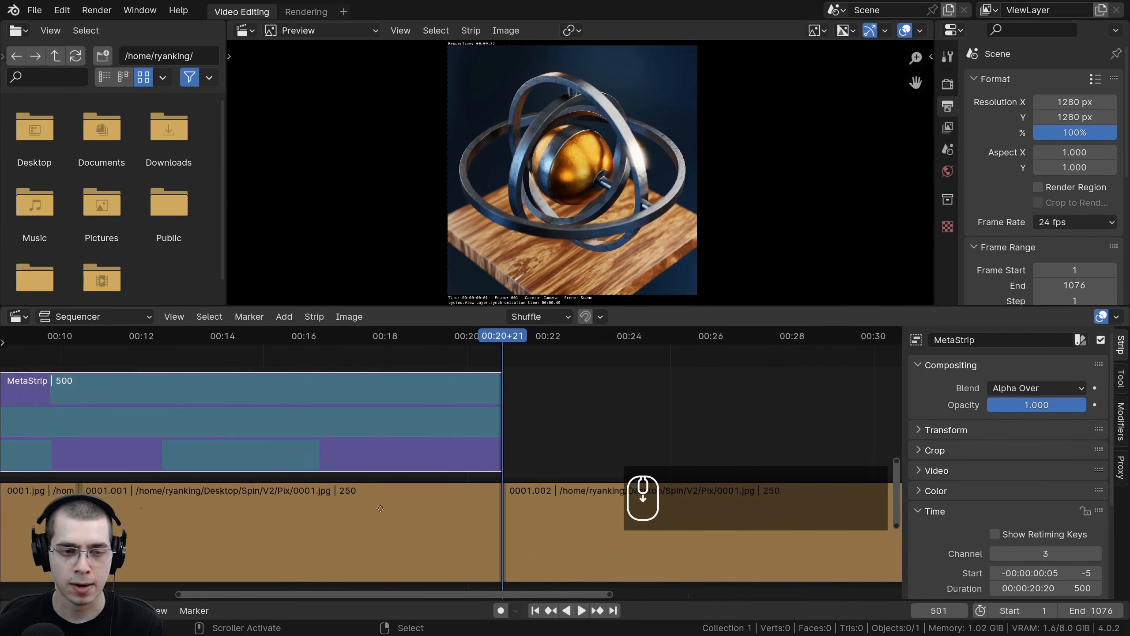
middle_drag(259, 423, 534, 415)
ctrl+middle_drag(534, 415, 517, 416)
drag(599, 357, 302, 459)
right_click(463, 508)
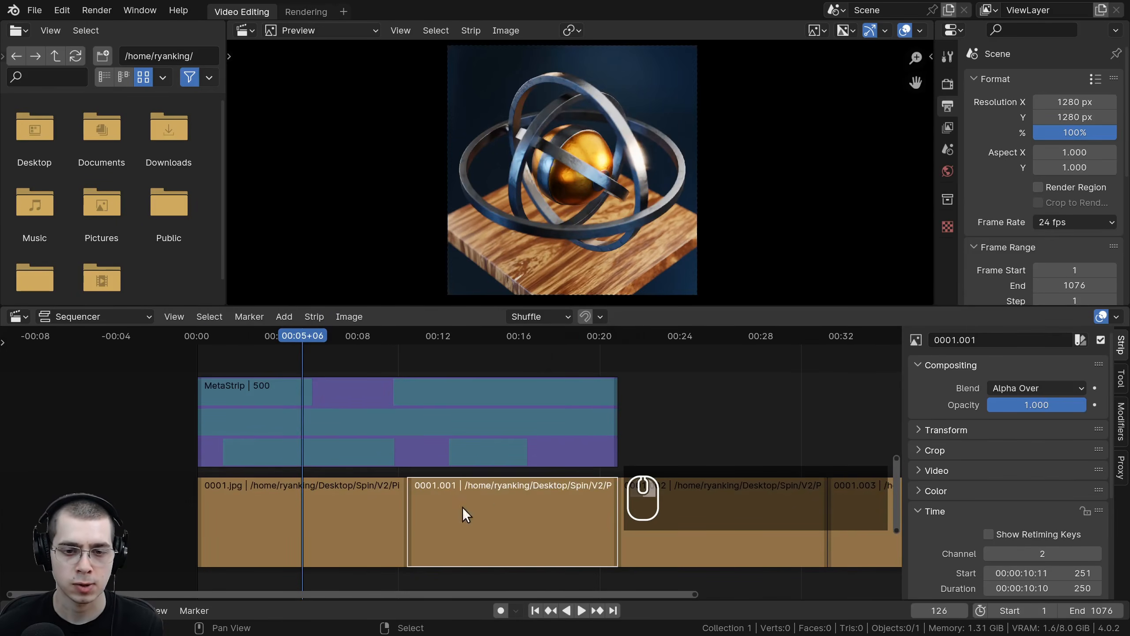
right_click(501, 425)
scroll(501, 426, down, 2)
middle_drag(501, 426, 328, 419)
key(g)
right_click(275, 394)
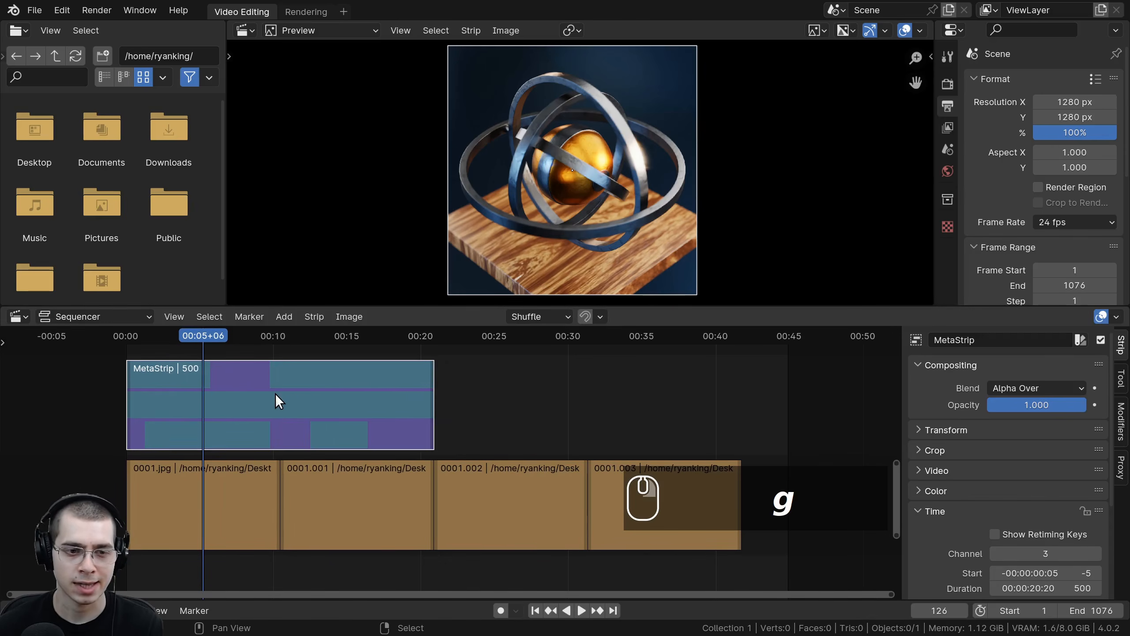
Step: Duplicate the sound meta strip twice, placing the copies back to back after the original
scroll(325, 417, down, 2)
key(shift+d)
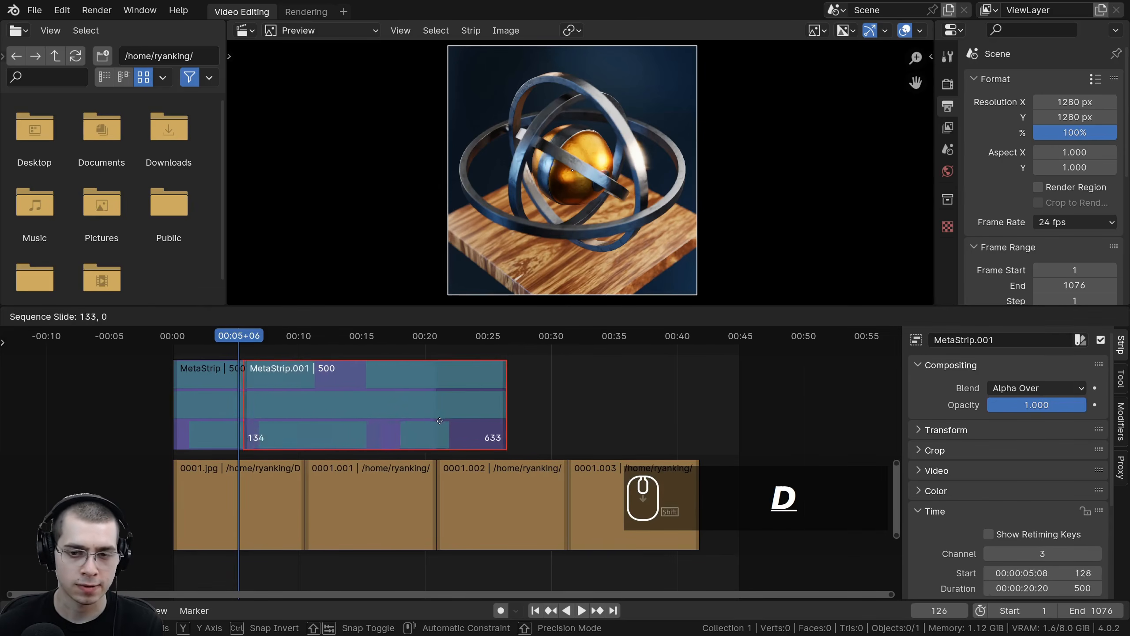
click(394, 416)
scroll(479, 389, down, 2)
key(shift+d)
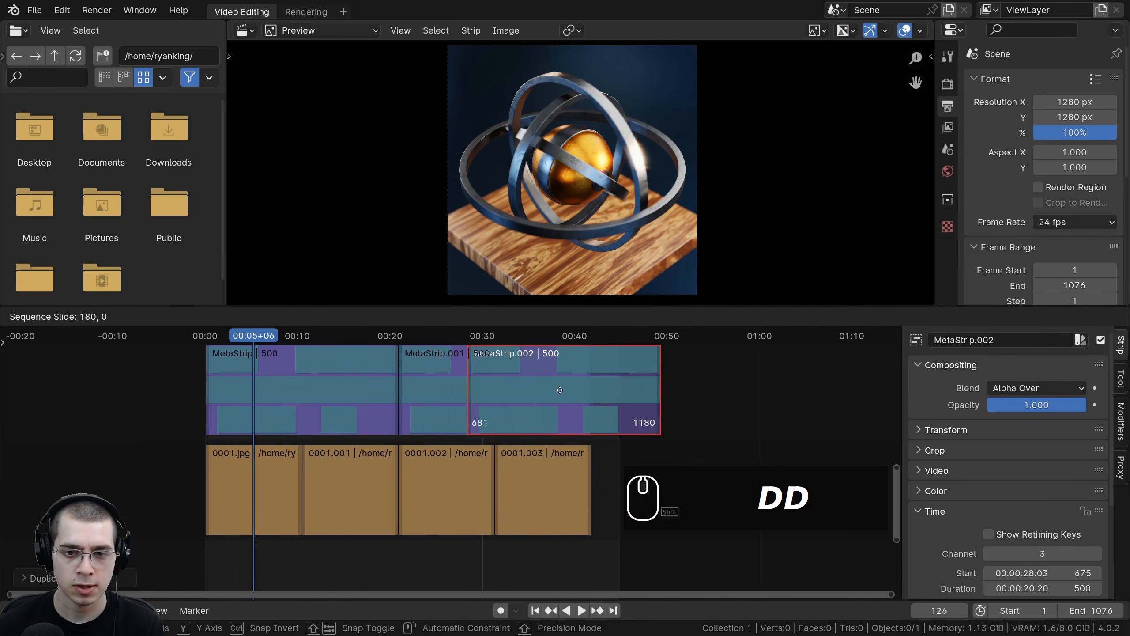
click(561, 389)
Step: Play back the sequence from the start of the timeline
click(378, 339)
key(space)
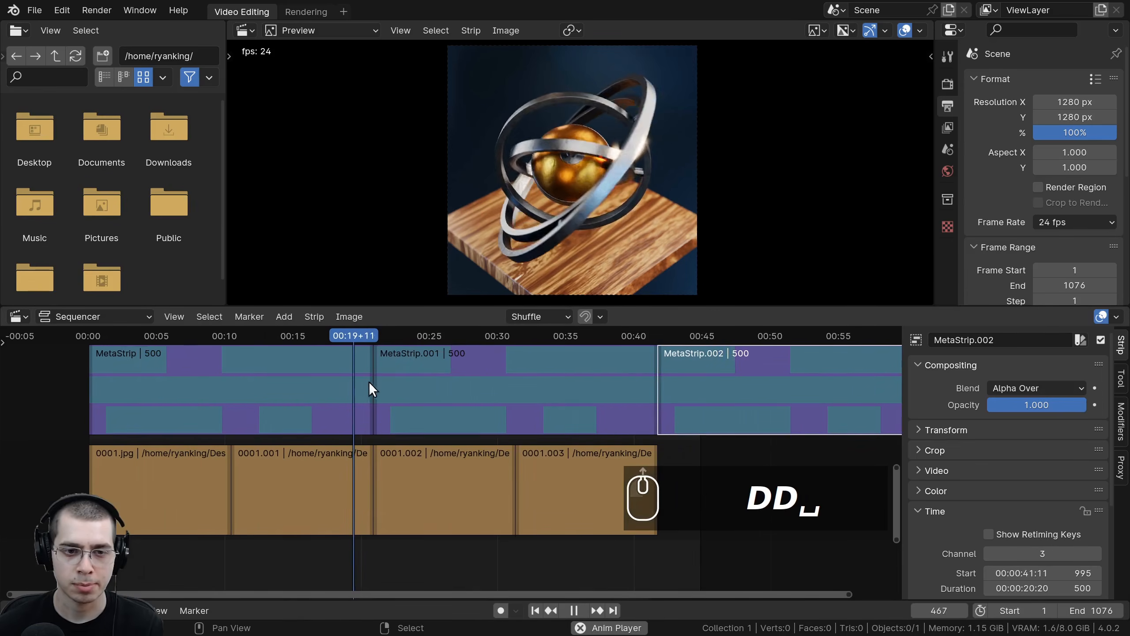
scroll(427, 376, up, 2)
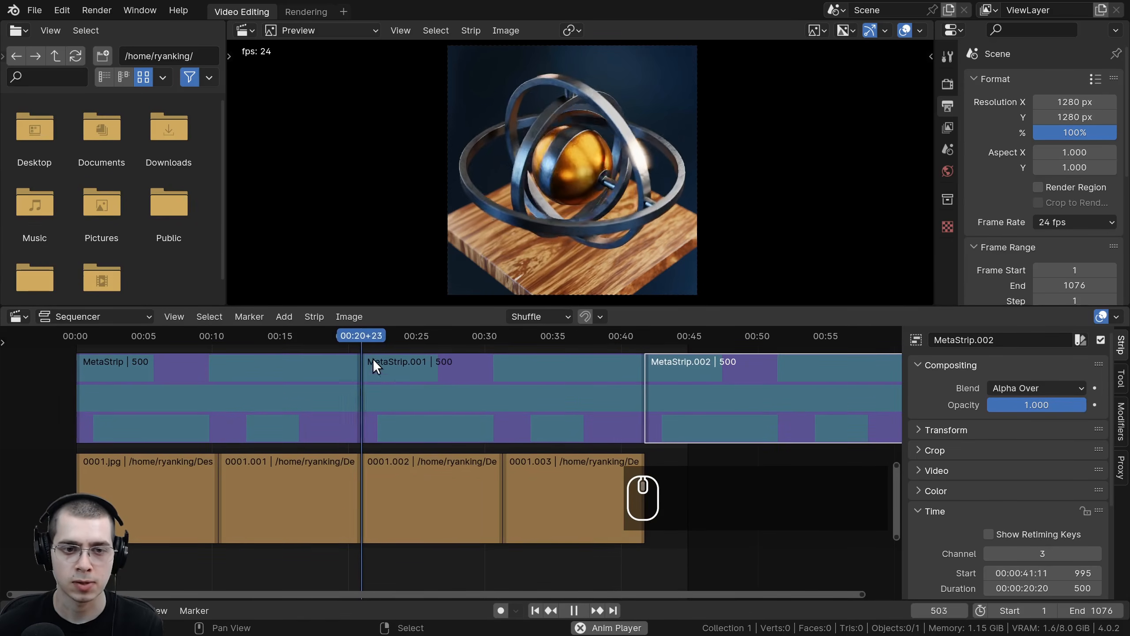
Step: Box-select the last meta strip with its image strips and duplicate them repeatedly to extend the loop to six meta strips
click(406, 335)
click(527, 374)
click(459, 334)
drag(519, 333, 588, 343)
scroll(588, 342, down, 3)
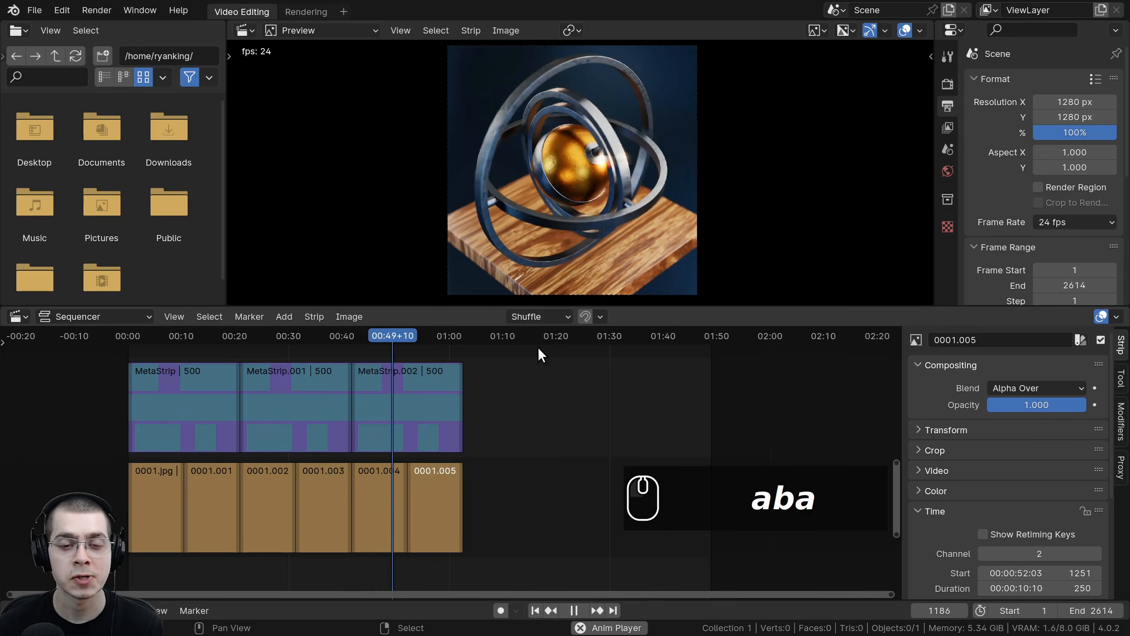
key(b)
drag(539, 349, 387, 486)
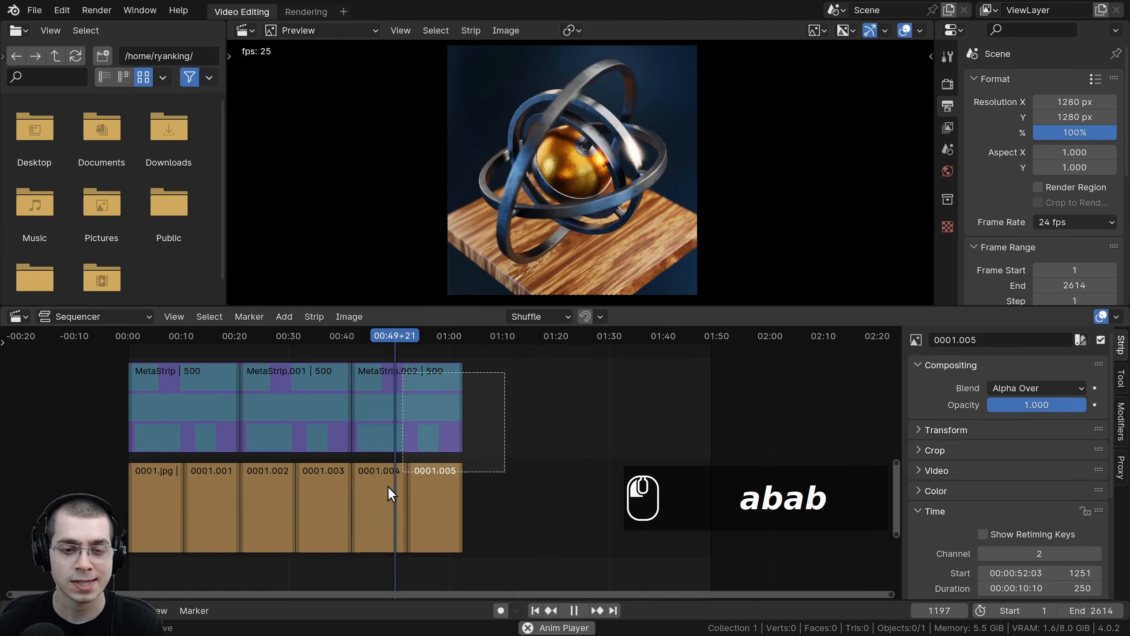
scroll(443, 424, down, 3)
key(shift+d)
key(shift+d)
click(431, 419)
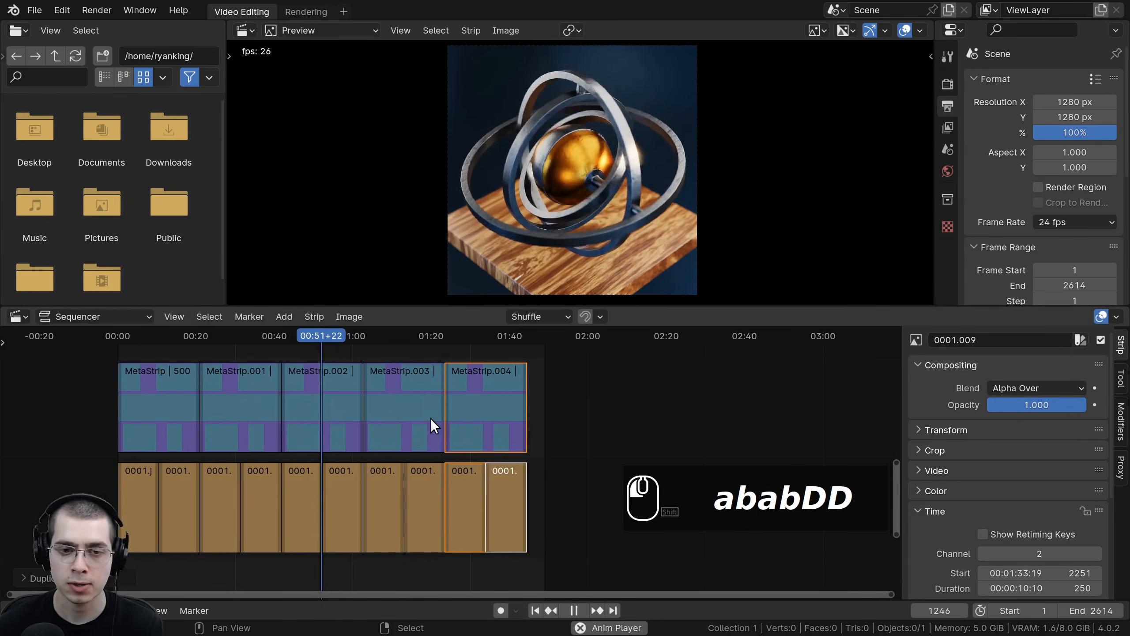
key(shift+d)
click(459, 423)
Step: Deselect all strips, frame the whole sequence and stop playback
key(alt+a)
key(Home)
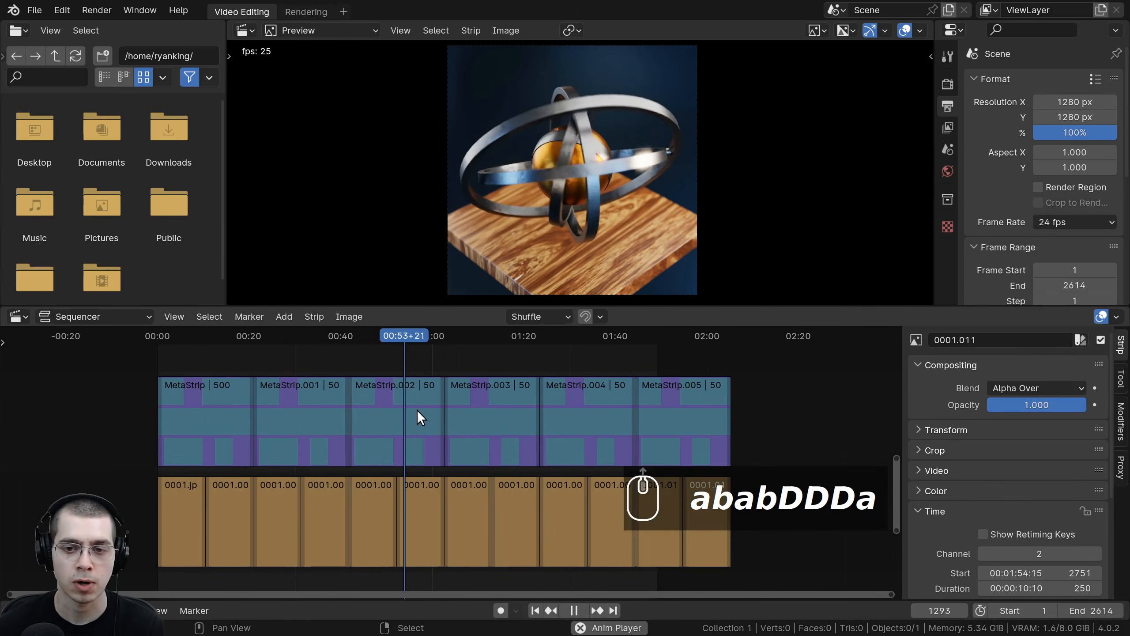
key(Escape)
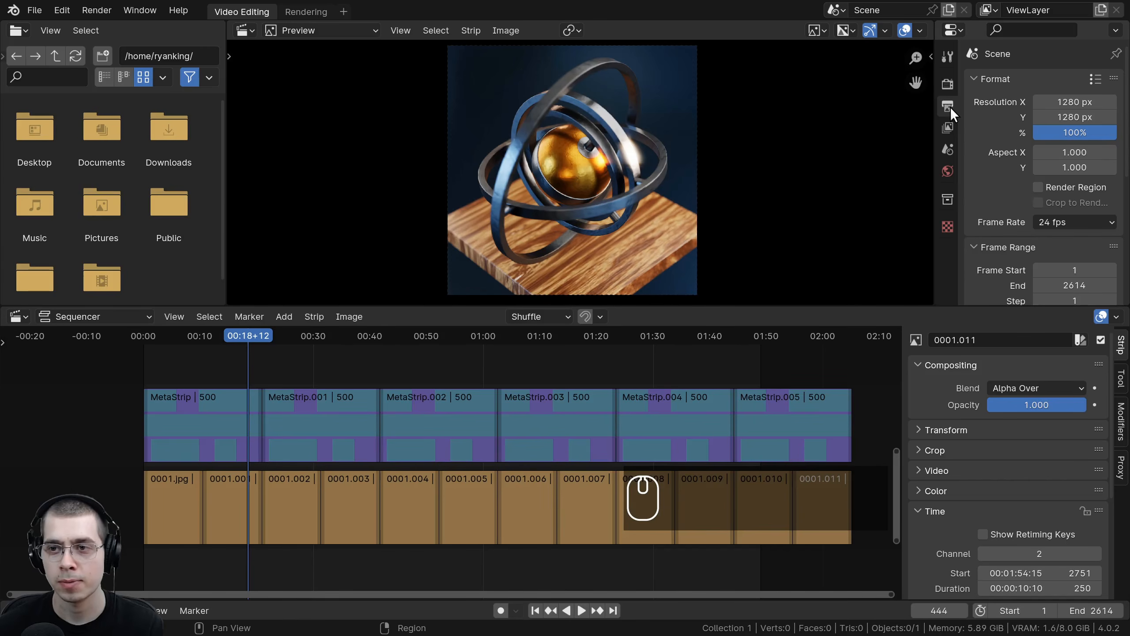
Step: Set the render output path to a file named Final Animation in the Tutorial folder
scroll(1025, 109, down, 8)
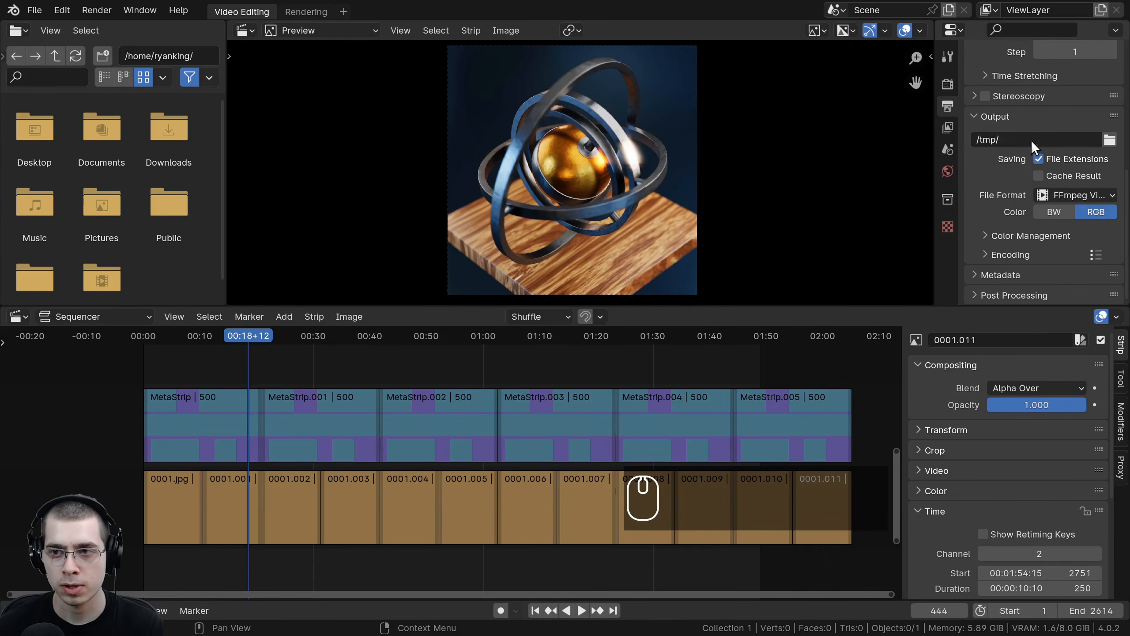
click(1110, 141)
text(Final Animation)
key(Return)
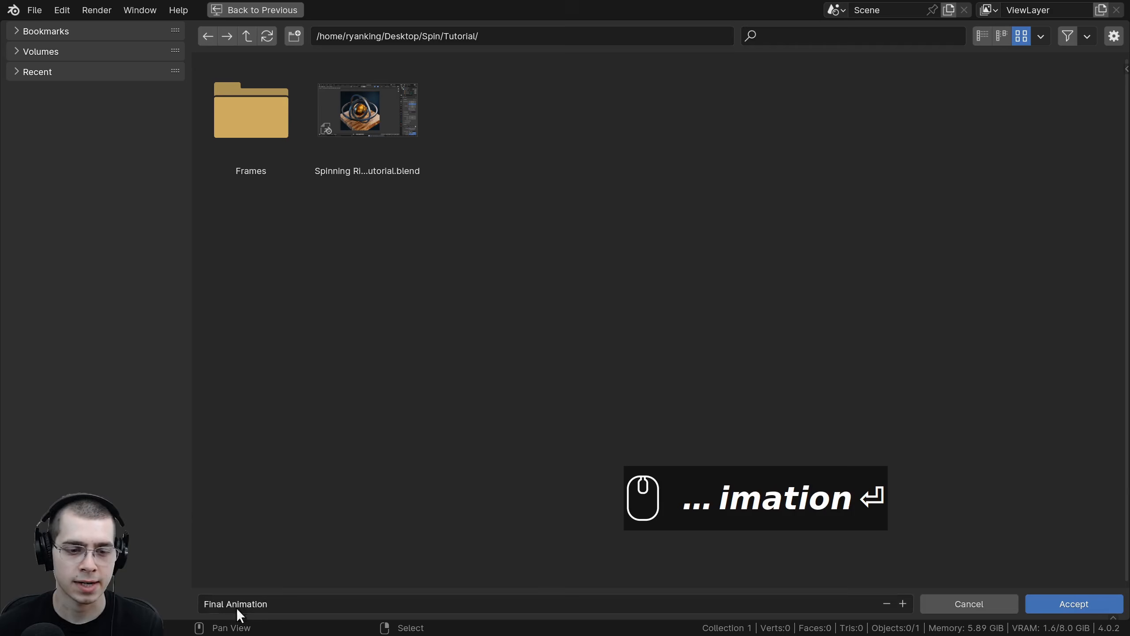
click(1086, 596)
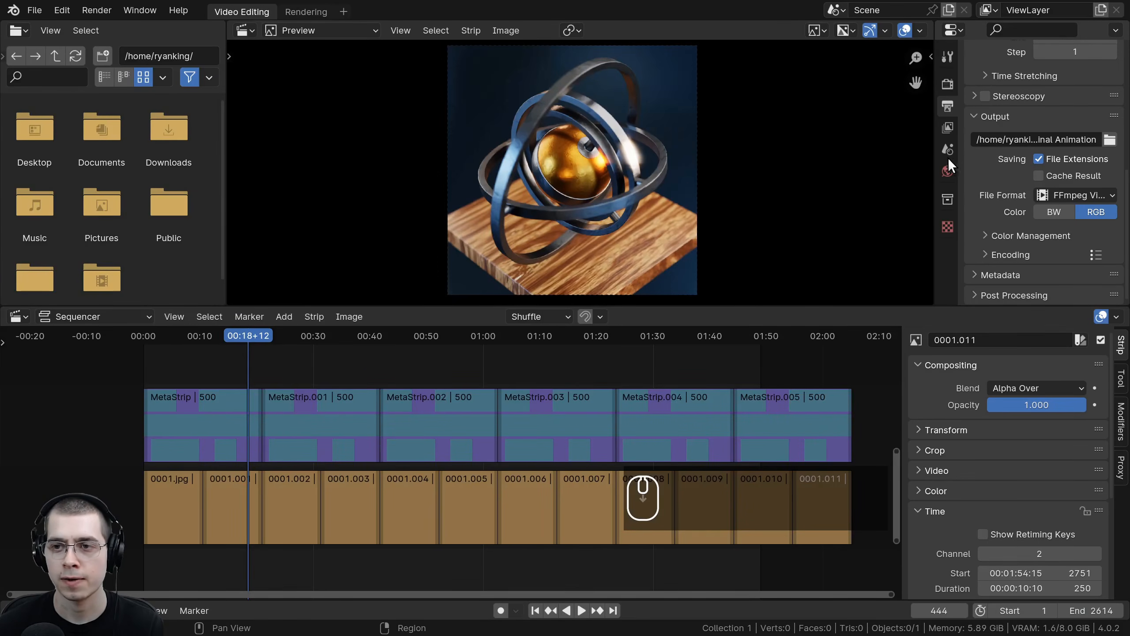
Step: Check the FFmpeg Video encoding settings and set the audio codec to AAC
drag(937, 147, 896, 142)
click(1044, 196)
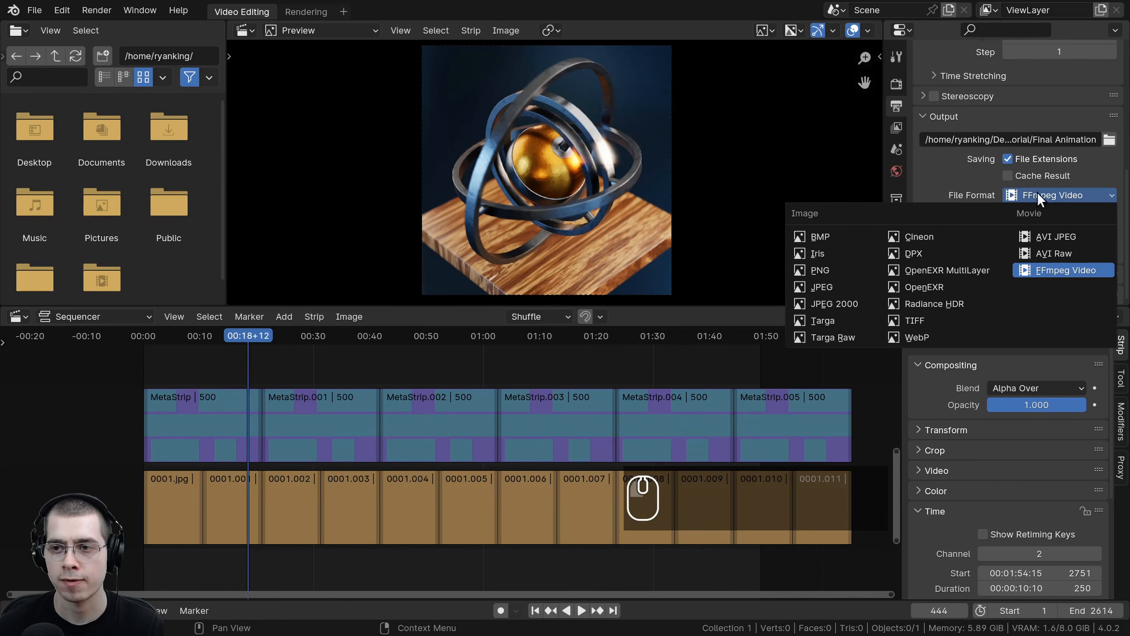
click(932, 254)
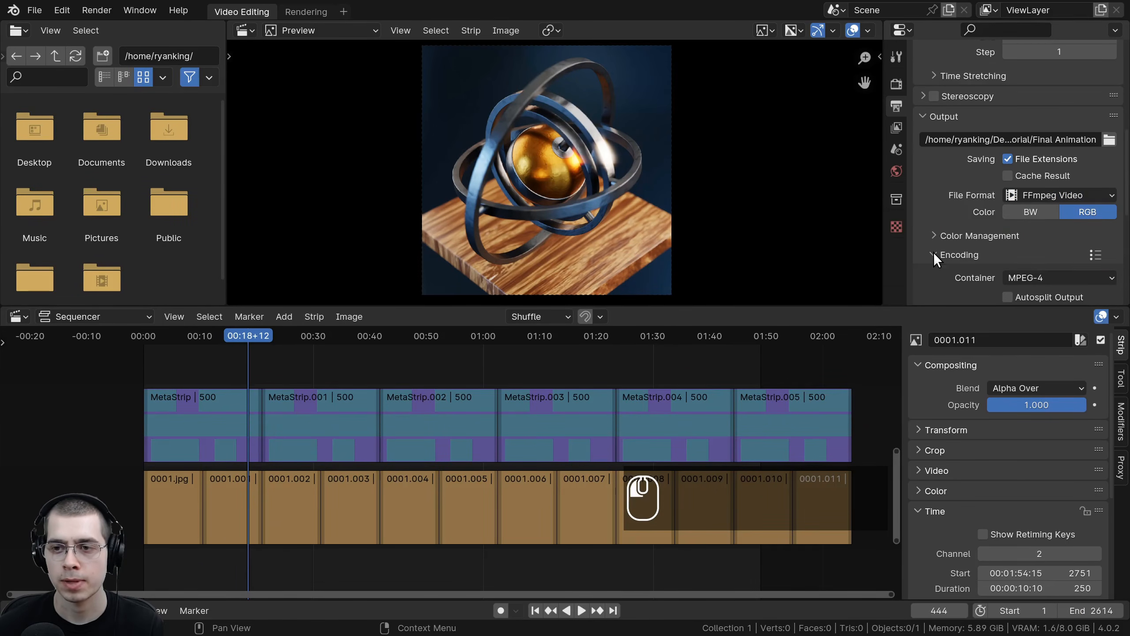
scroll(933, 231, down, 5)
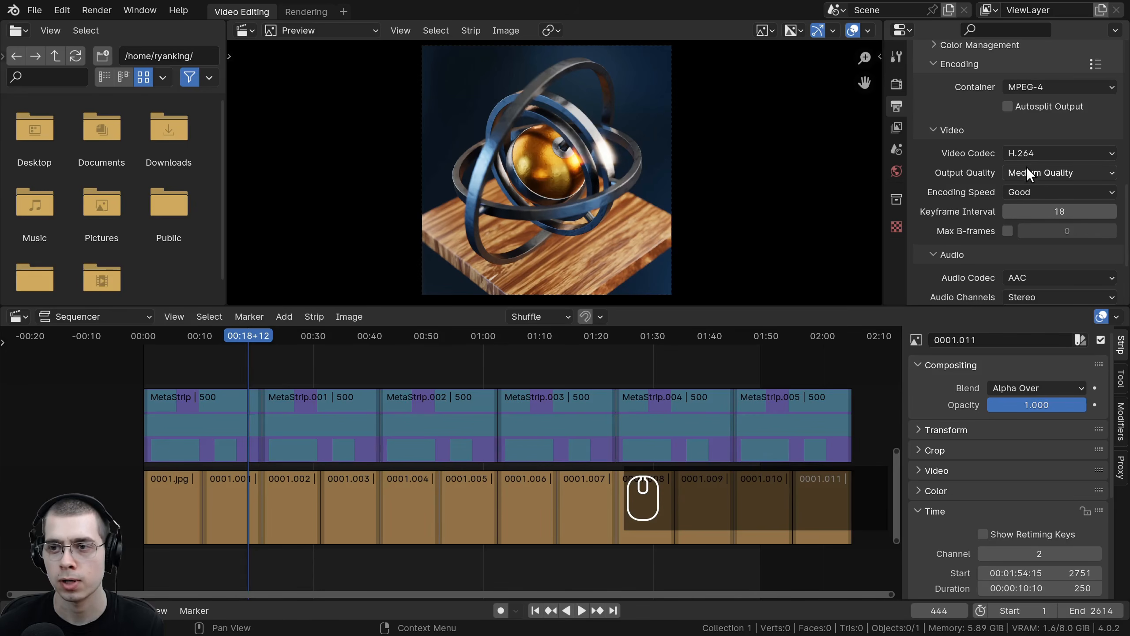
scroll(1009, 190, down, 4)
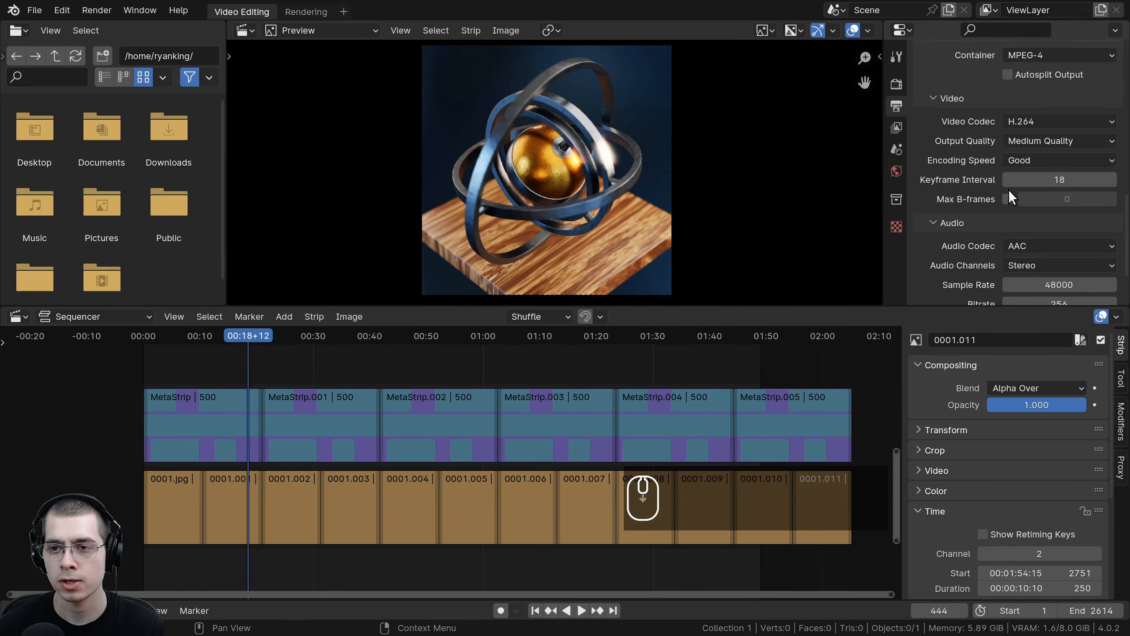
click(955, 193)
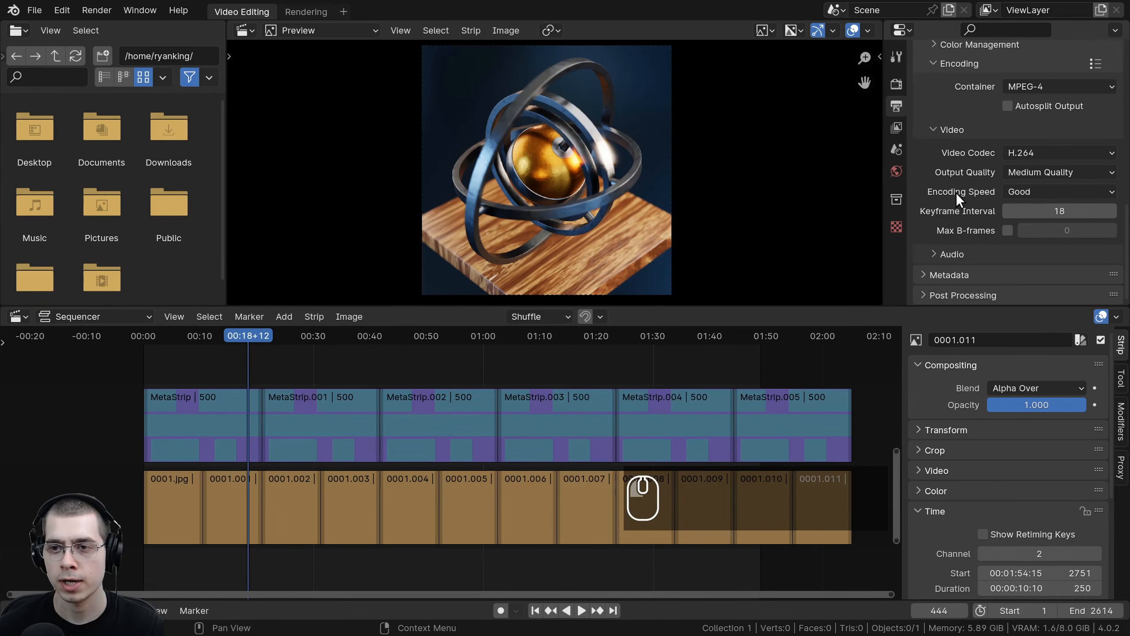
click(945, 244)
scroll(941, 216, down, 3)
click(1061, 182)
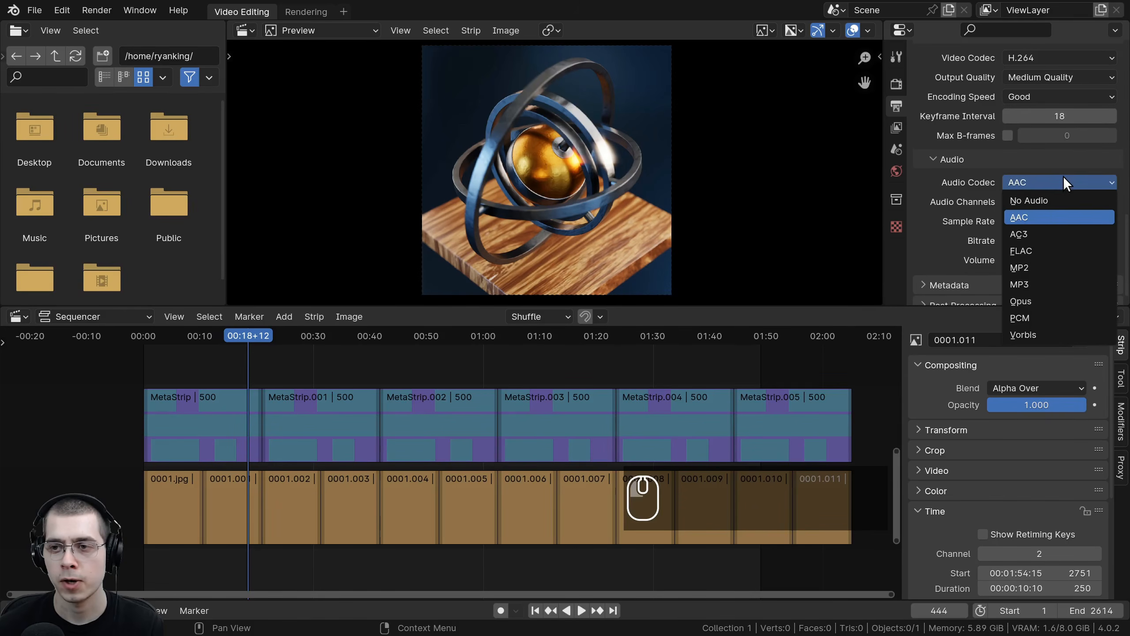
click(1022, 219)
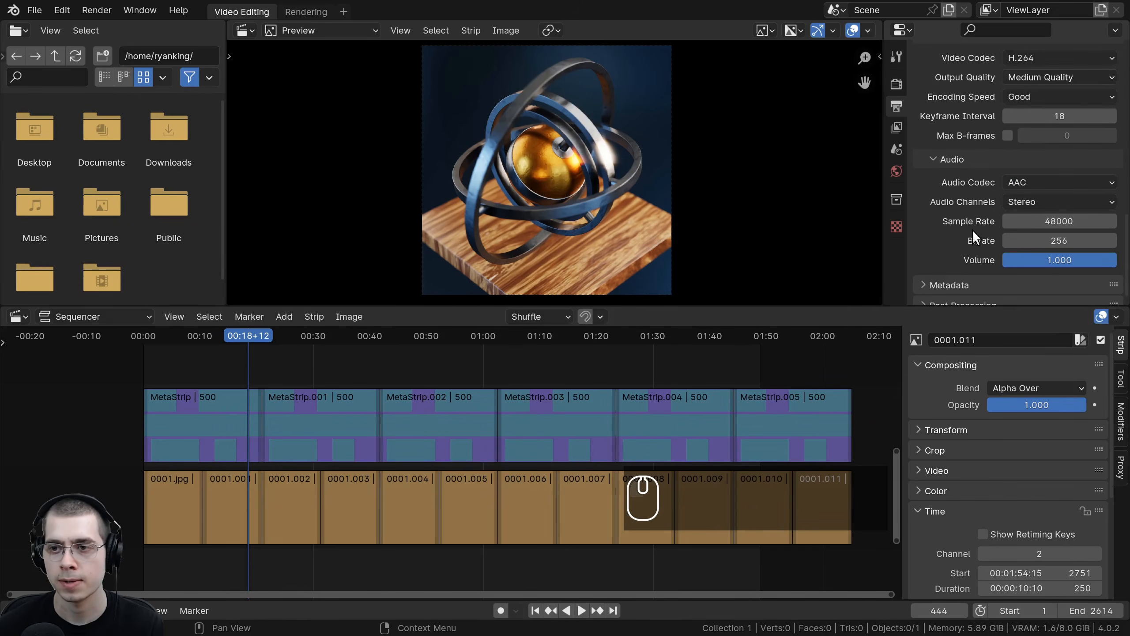
Step: Render the animation from the sequencer
scroll(974, 214, up, 10)
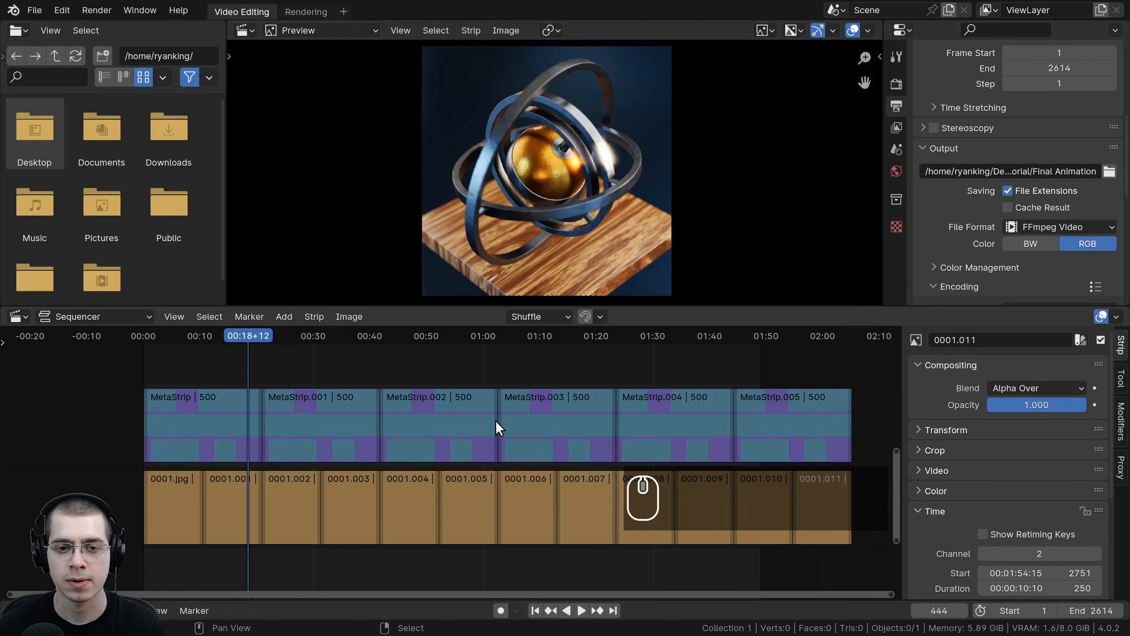
middle_drag(496, 421, 491, 430)
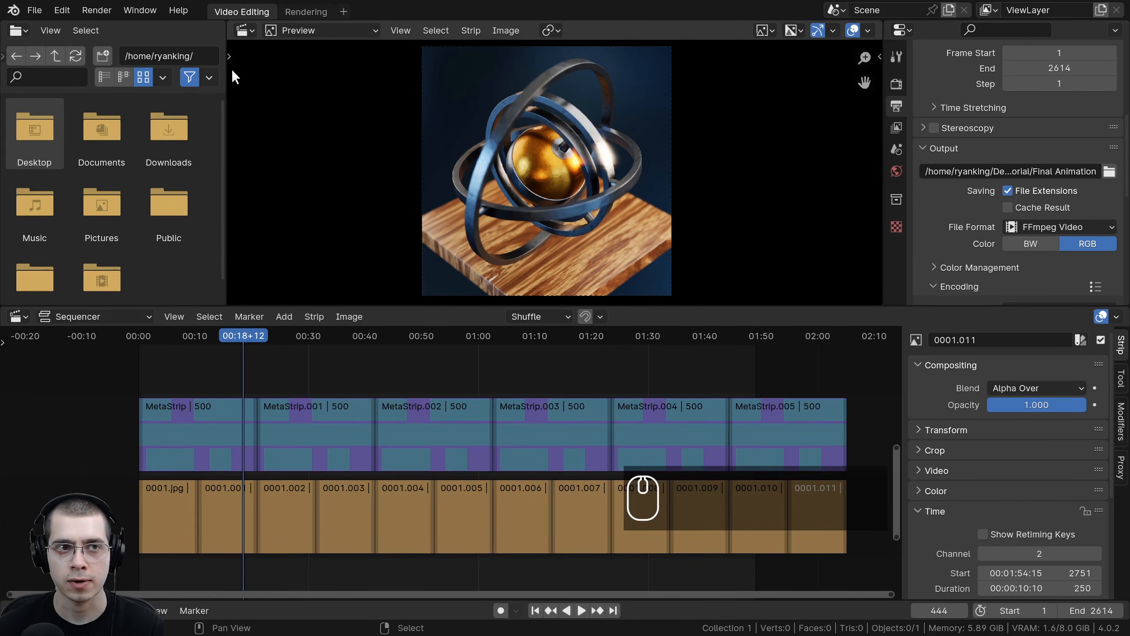
click(102, 11)
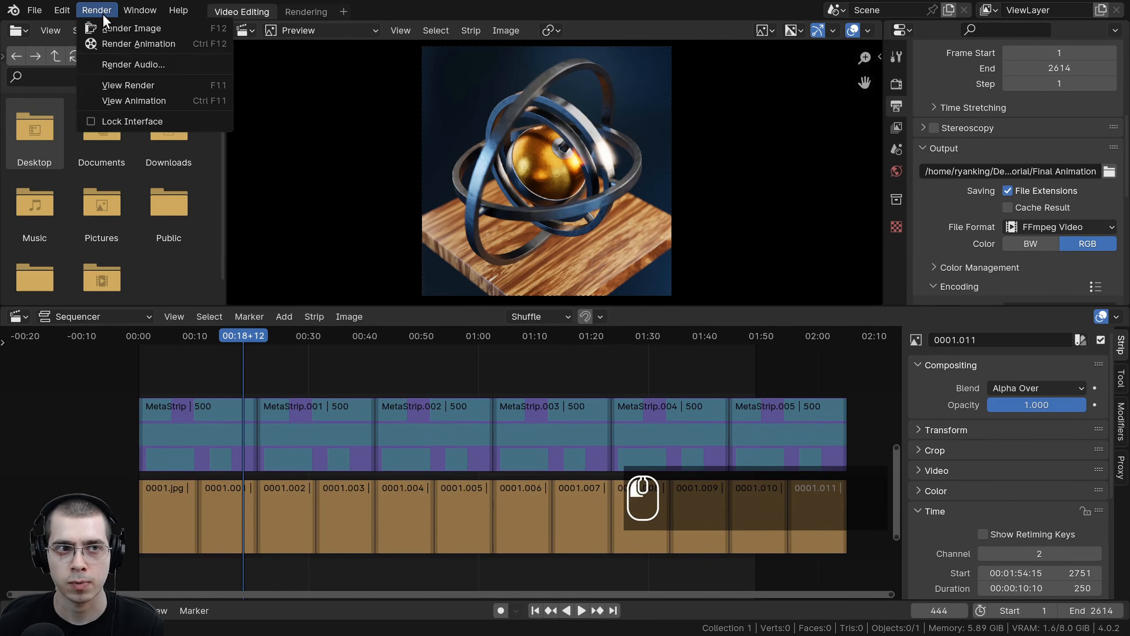
click(197, 44)
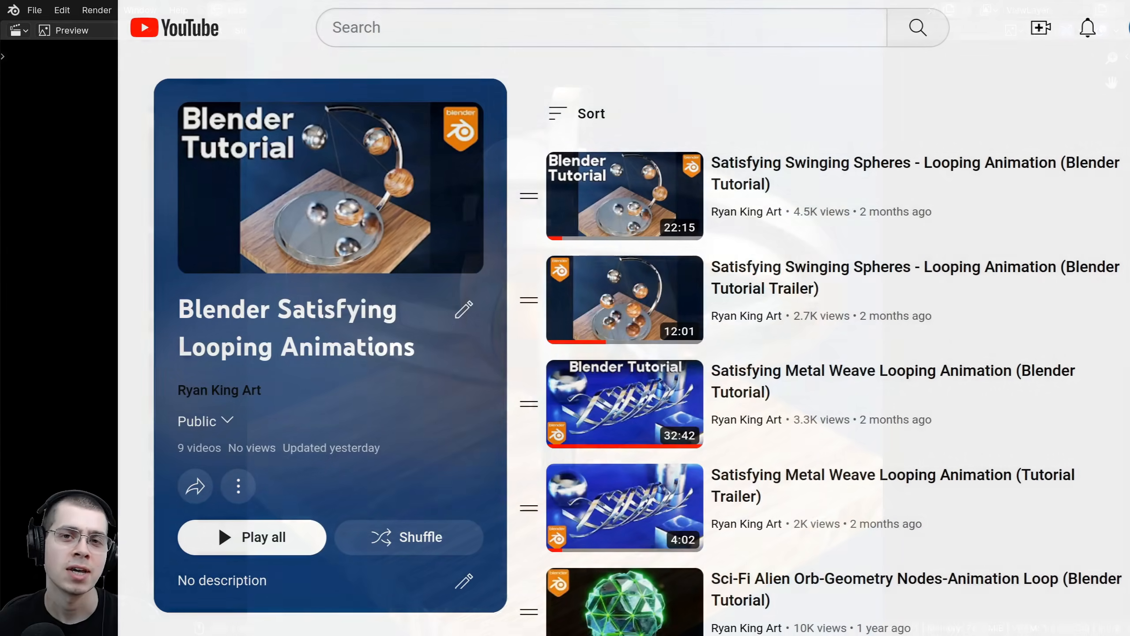
Step: Switch to YouTube and scroll through the Blender Satisfying Looping Animations playlist
scroll(833, 343, down, 2)
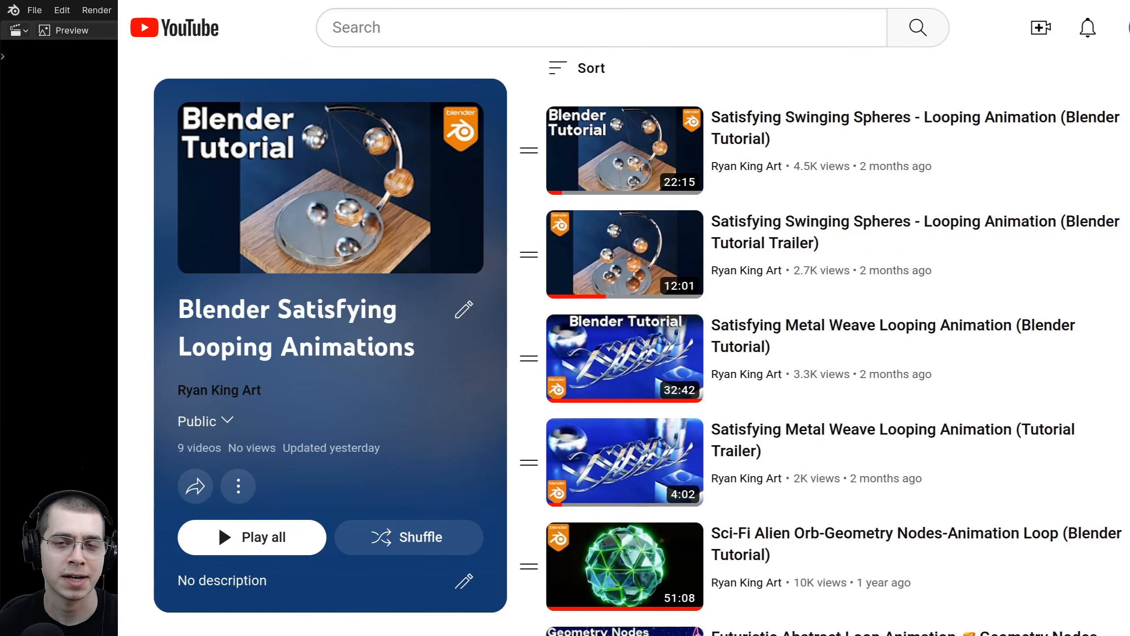
scroll(832, 343, down, 2)
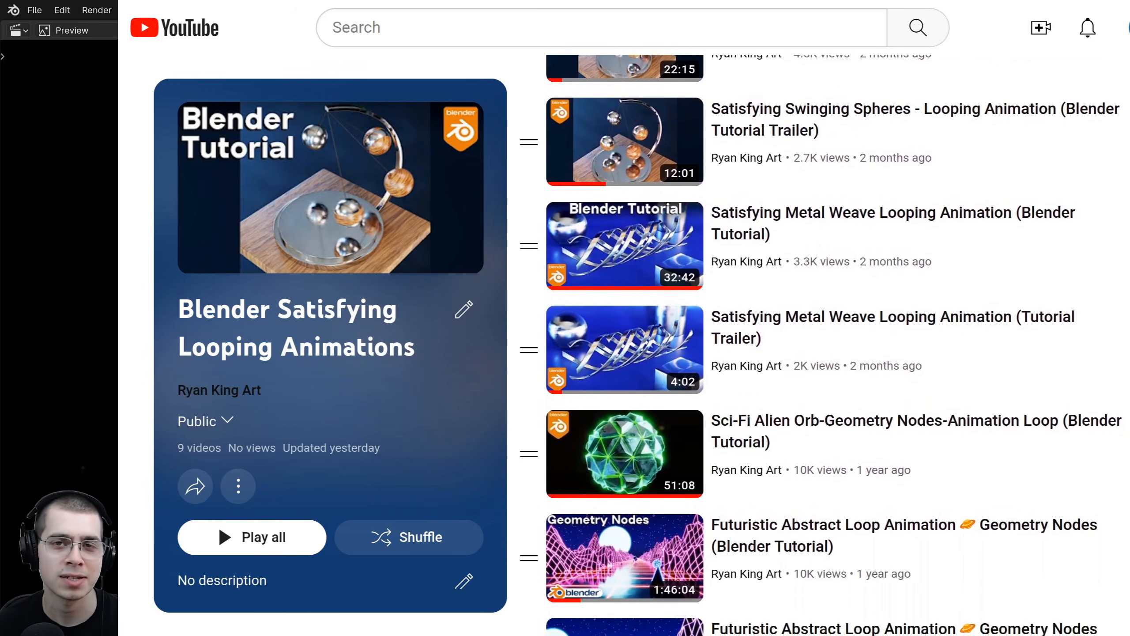
scroll(833, 343, down, 2)
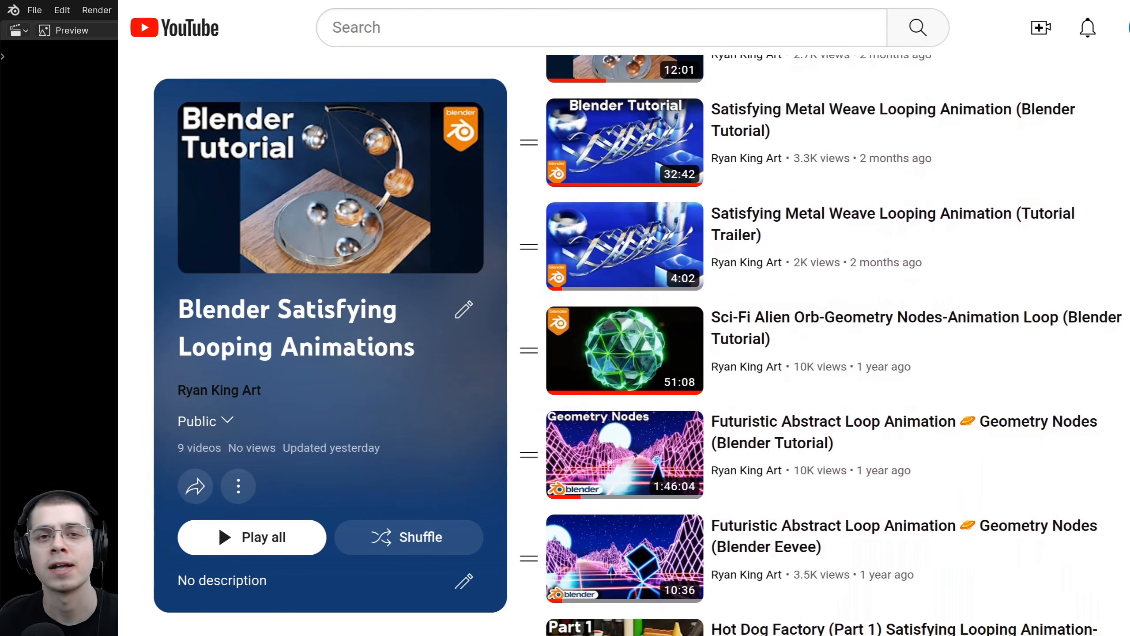
scroll(832, 343, down, 2)
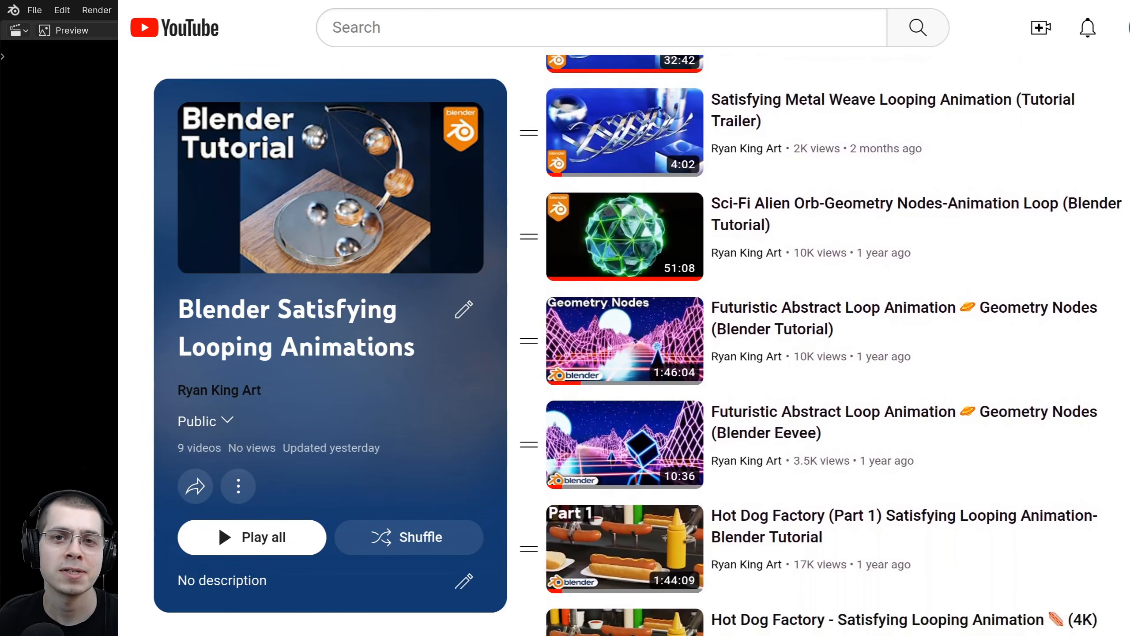